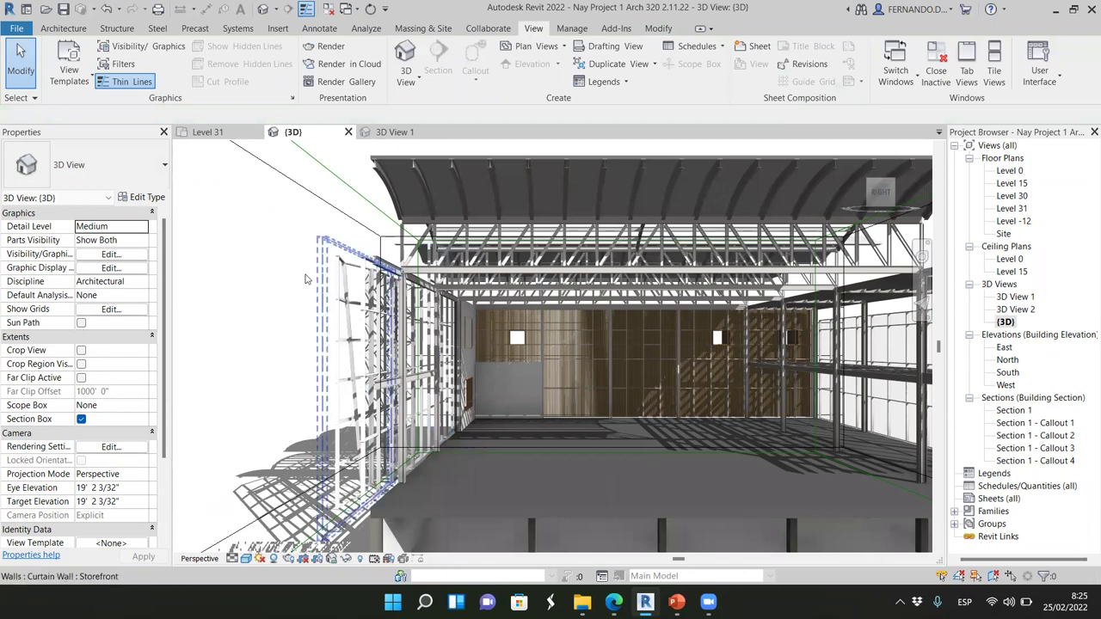
- In 3D View 1, delete the roof vaults, framing and facade elements of the bays beyond the third vault, working from the front
scroll(278, 270, "down", 5)
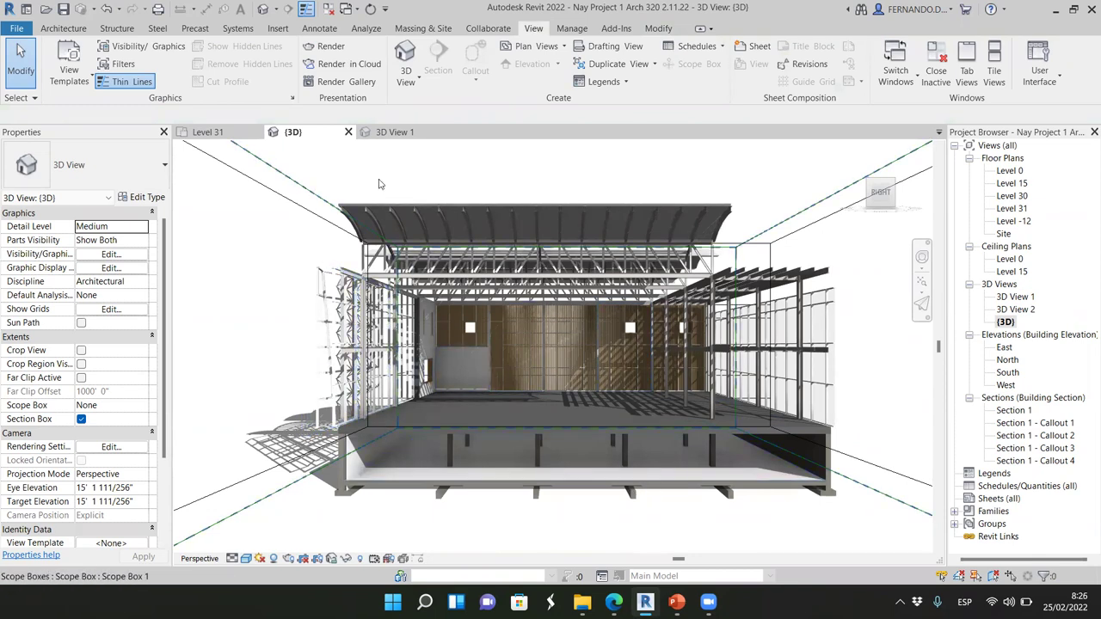
left_click(394, 132)
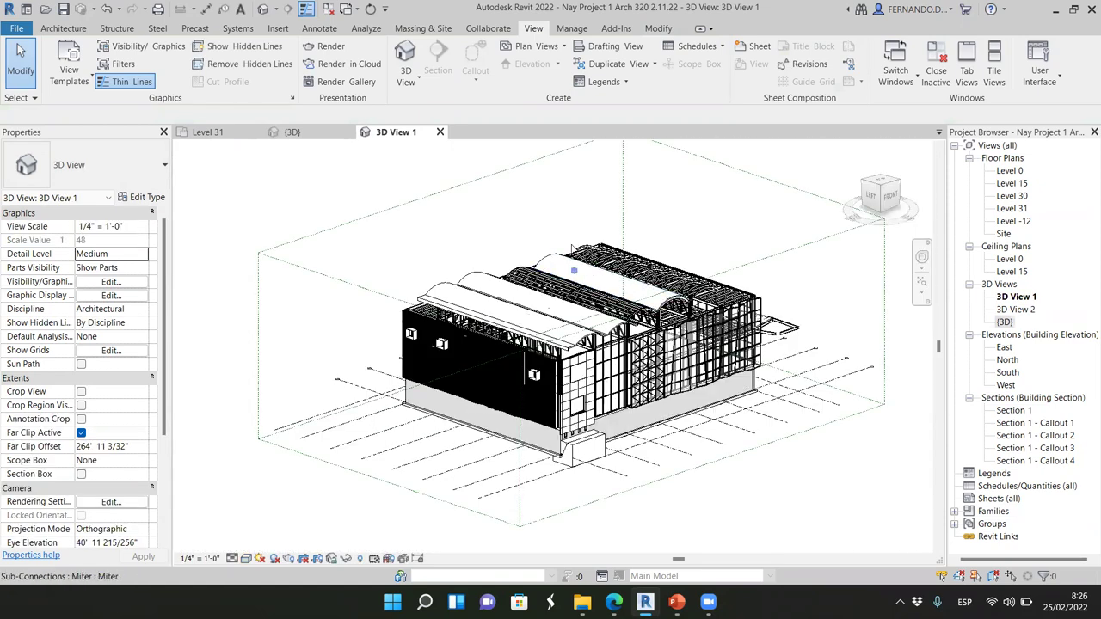
scroll(599, 350, "up", 3)
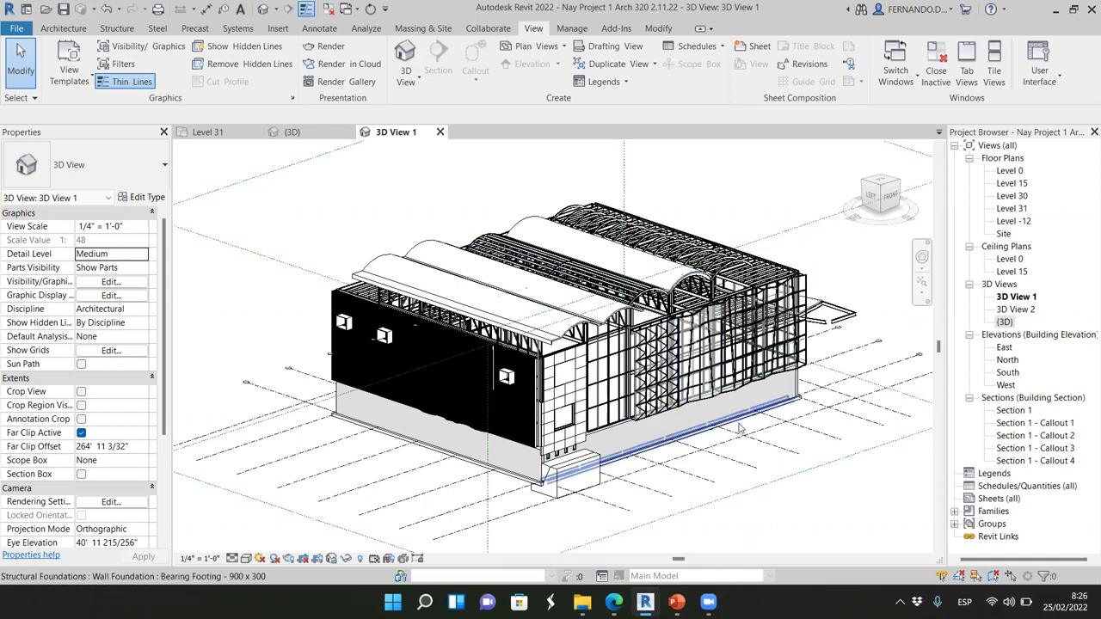
left_click(890, 198)
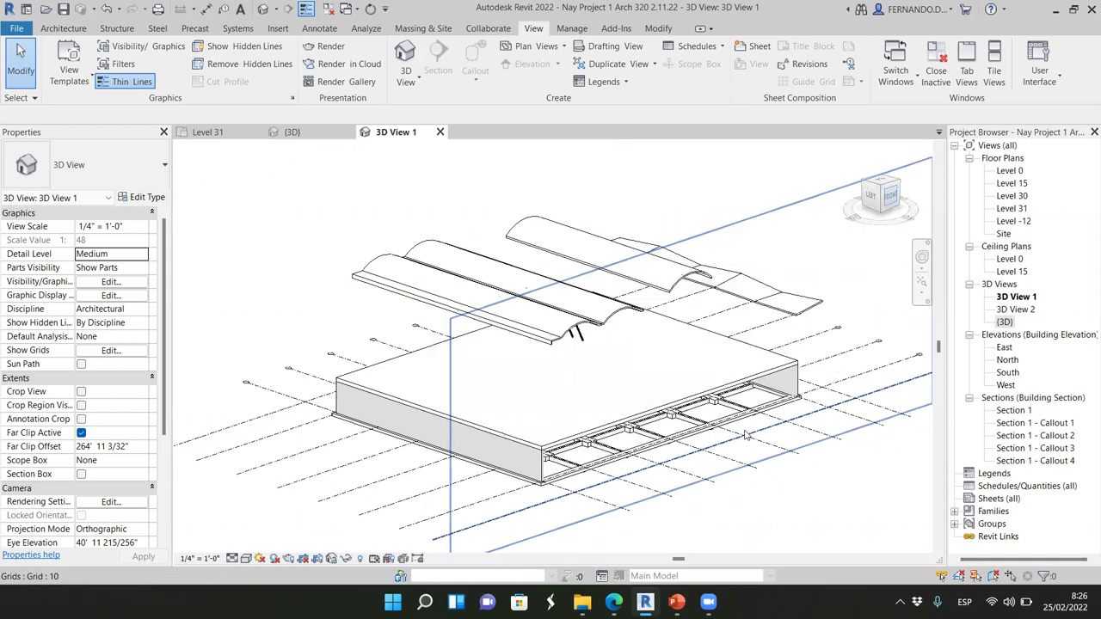
scroll(679, 378, "up", 4)
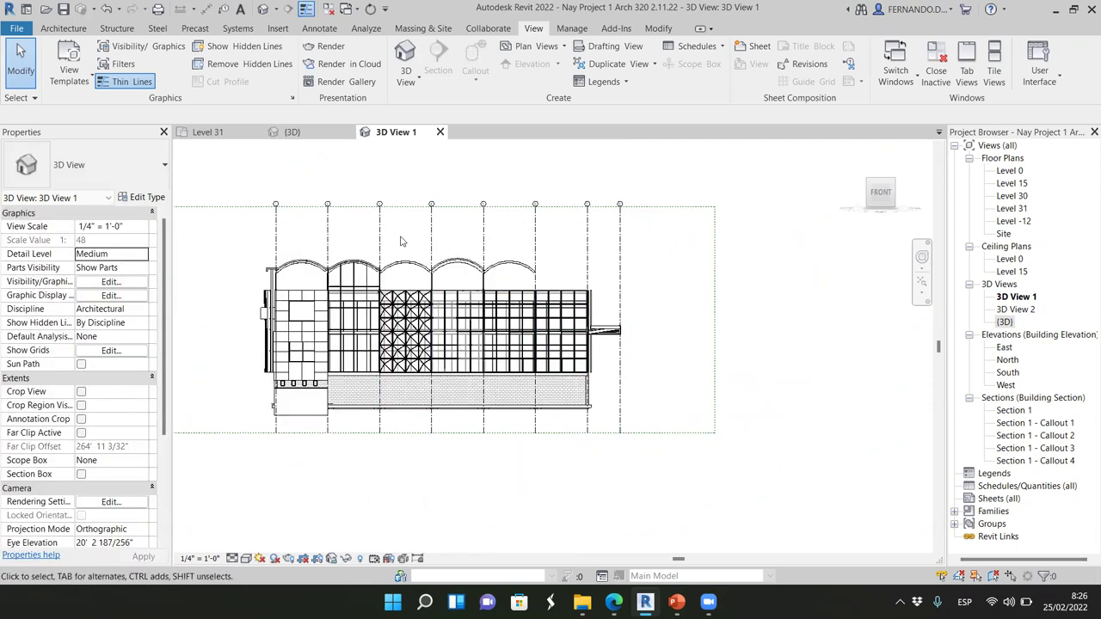
left_click_drag(402, 237, 637, 474)
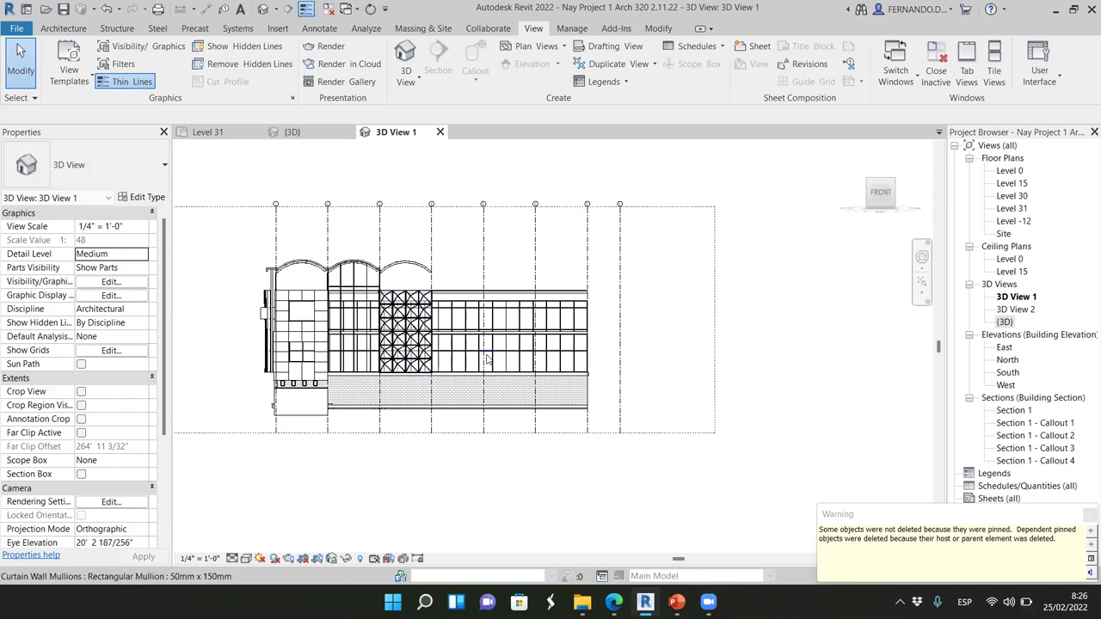
- Delete the third vault's structural beam system and its three arched-beam array groups
left_click_drag(880, 196, 791, 316)
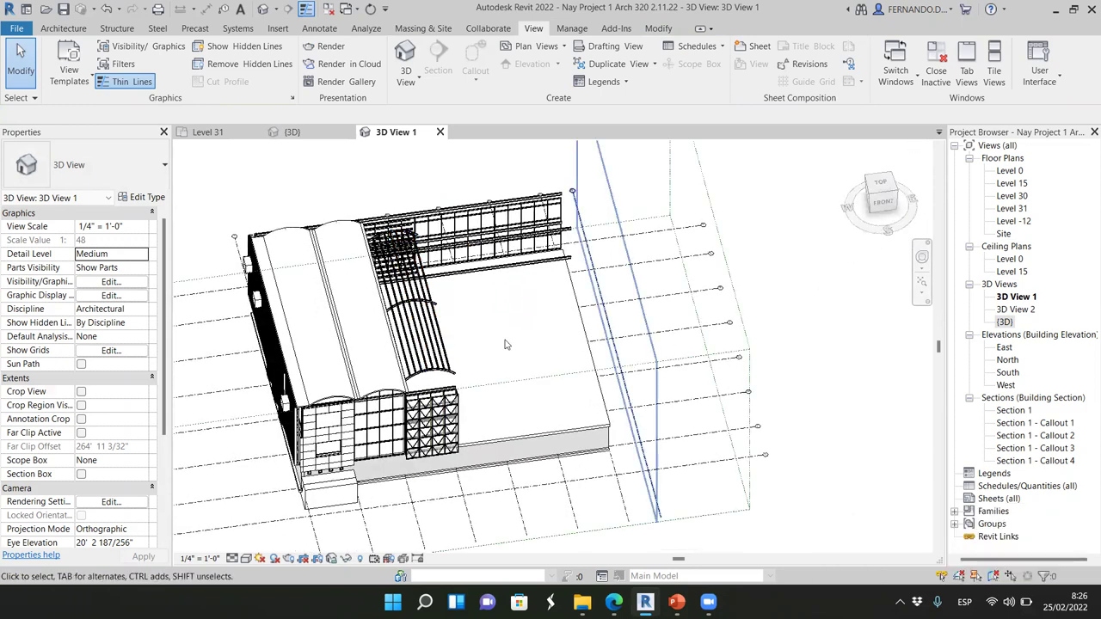
left_click(456, 356)
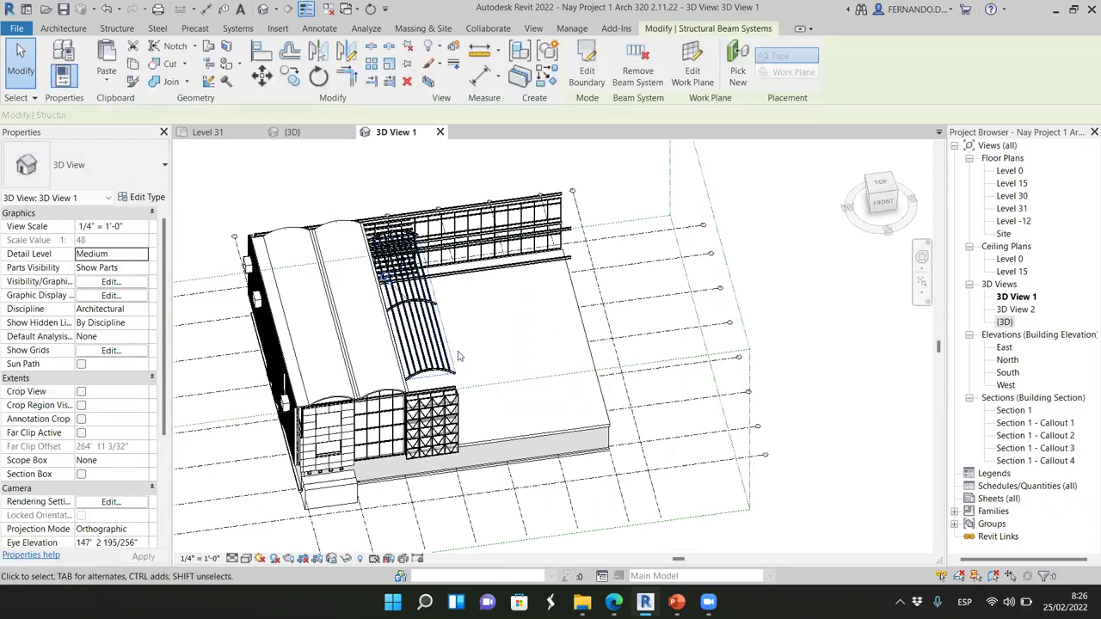
key("Delete")
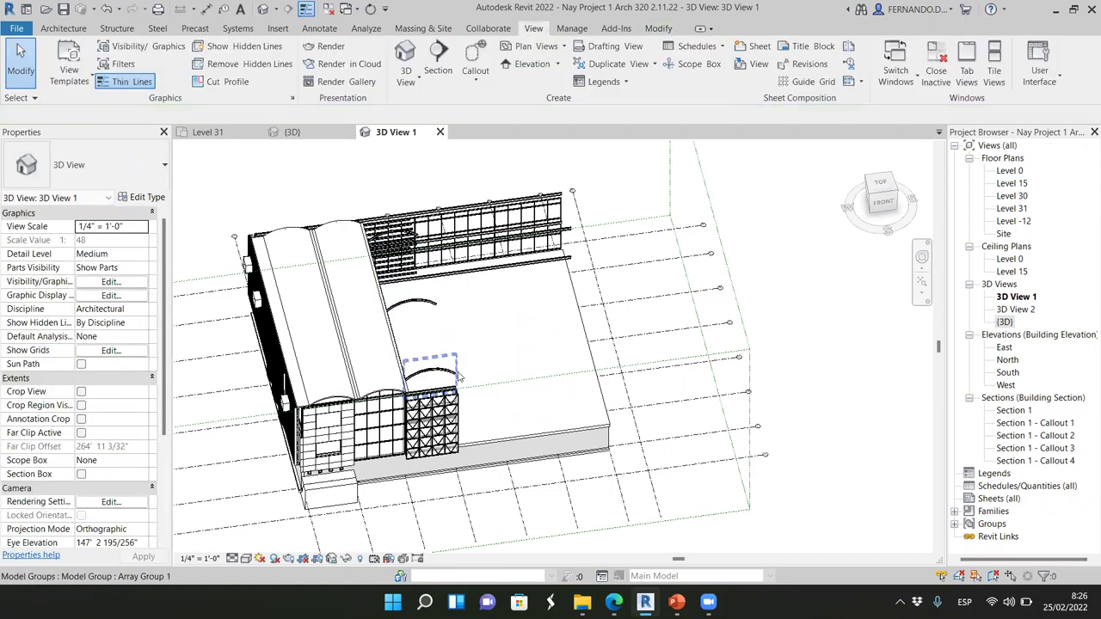
left_click(458, 372)
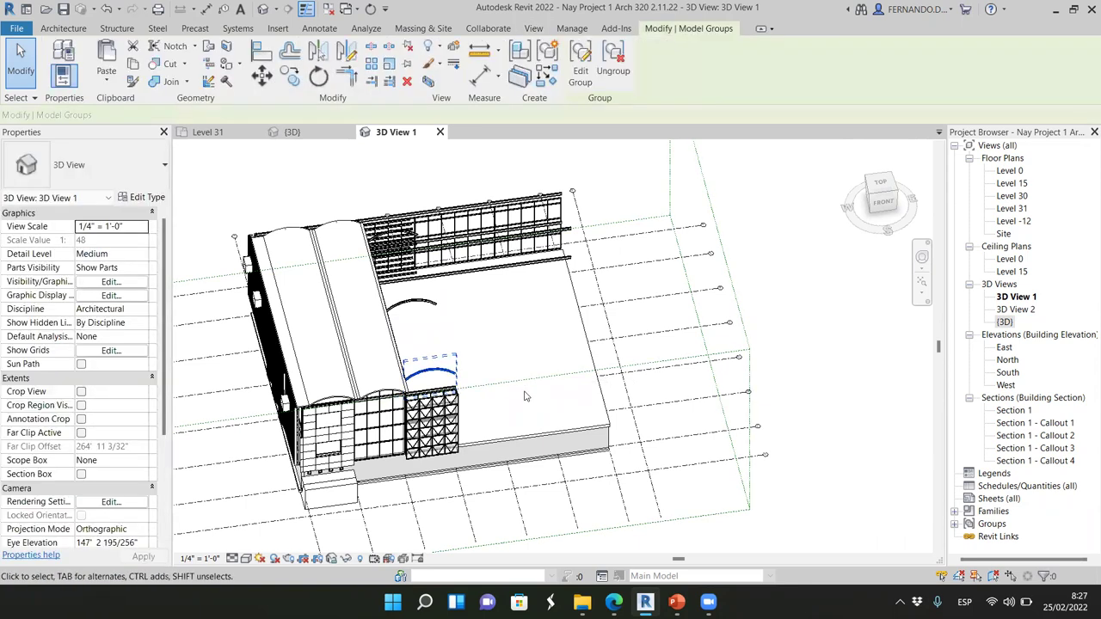
key("Delete")
left_click(422, 302)
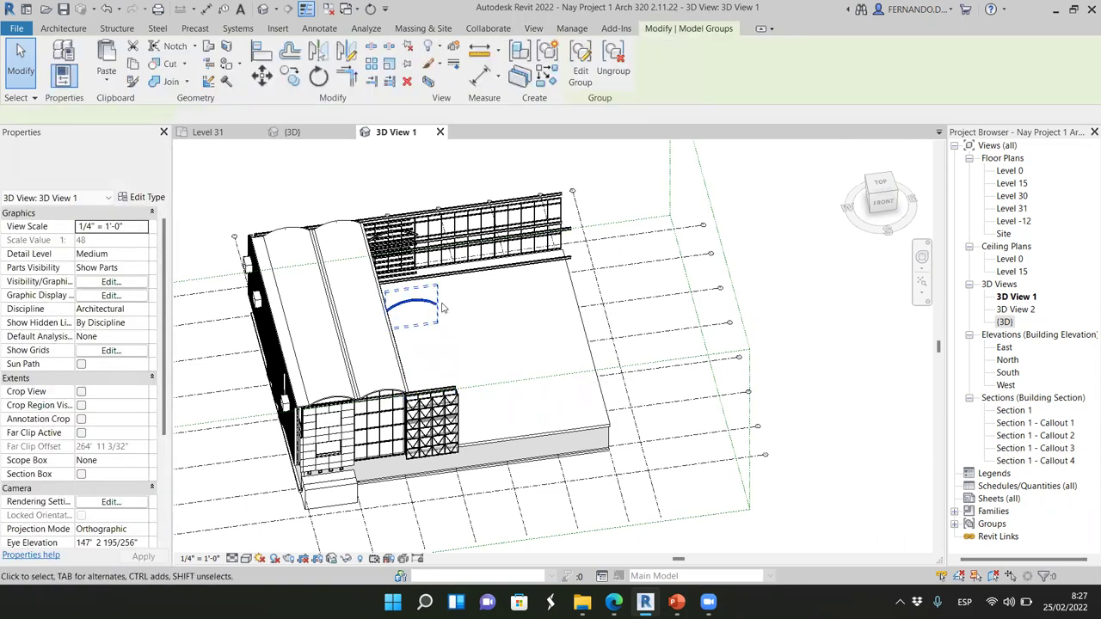
key("Delete")
left_click(392, 230)
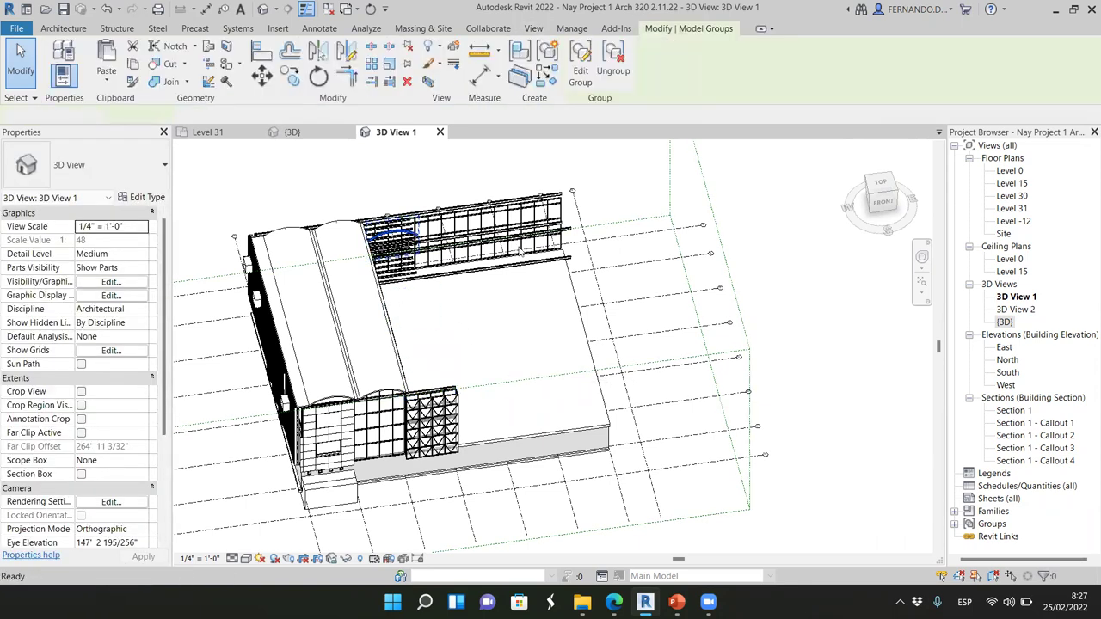
- Delete the Storefront curtain wall along the rear side of the building
left_click_drag(414, 164, 584, 284)
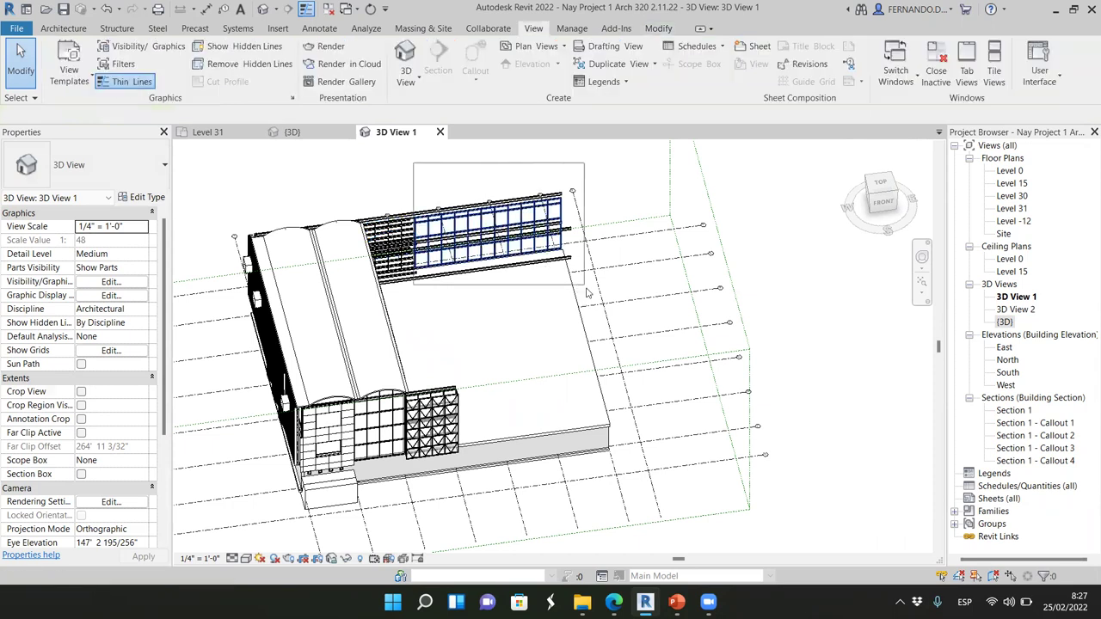
left_click_drag(608, 324, 609, 320)
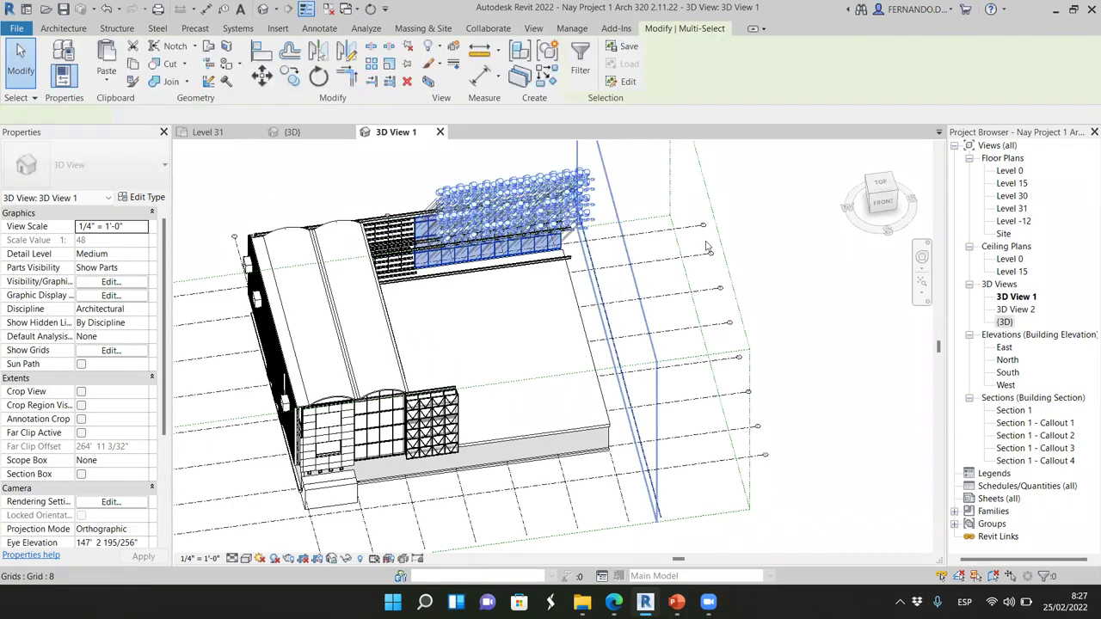
key("Delete")
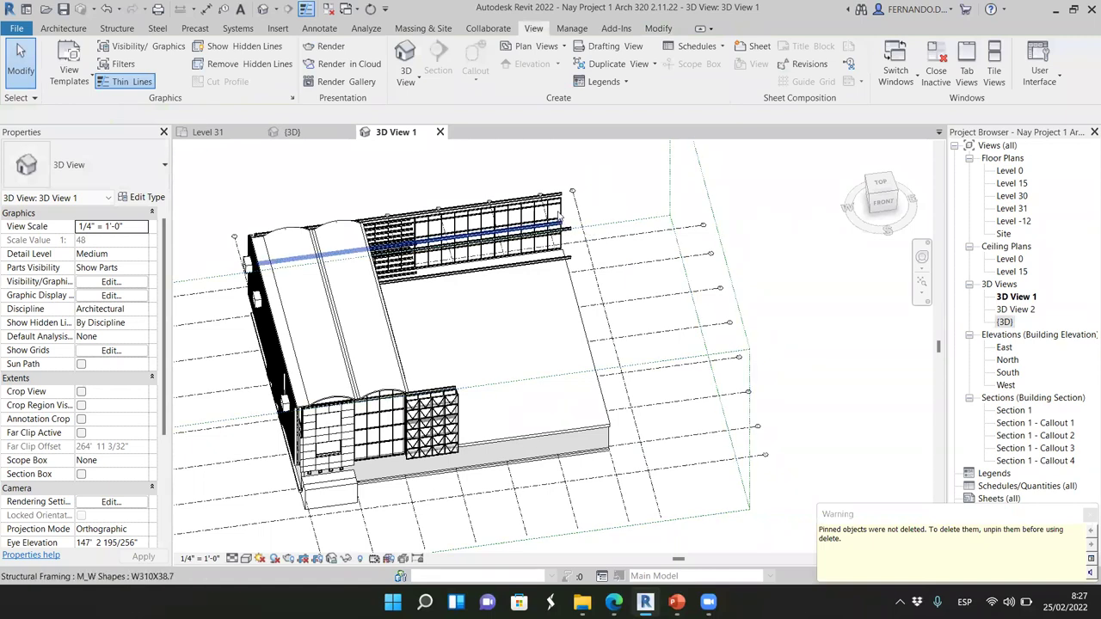
left_click(567, 220)
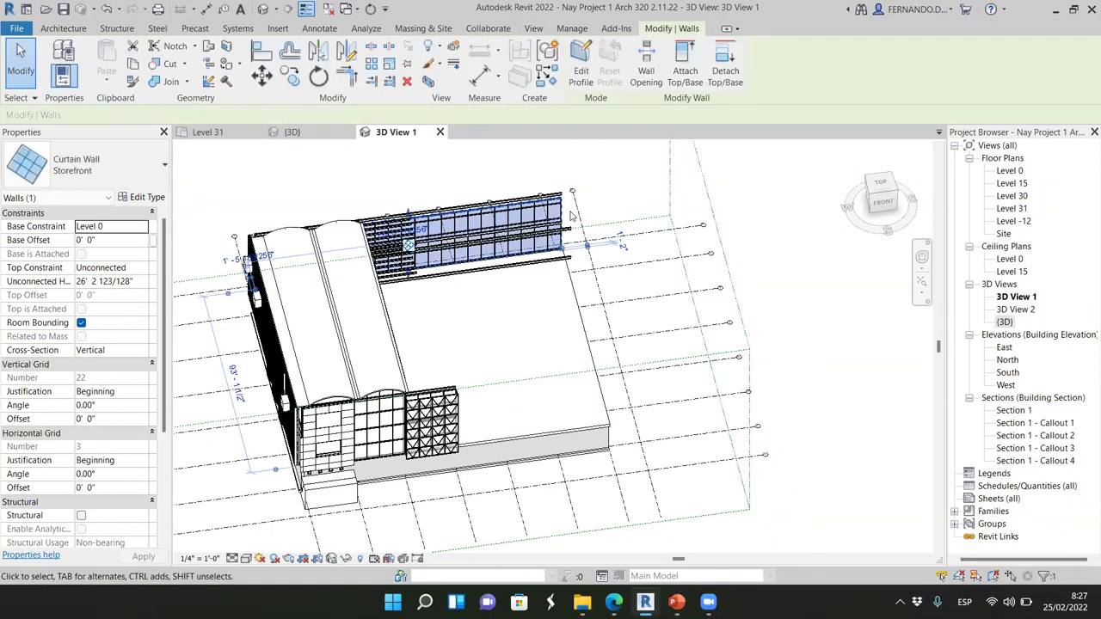
key("Delete")
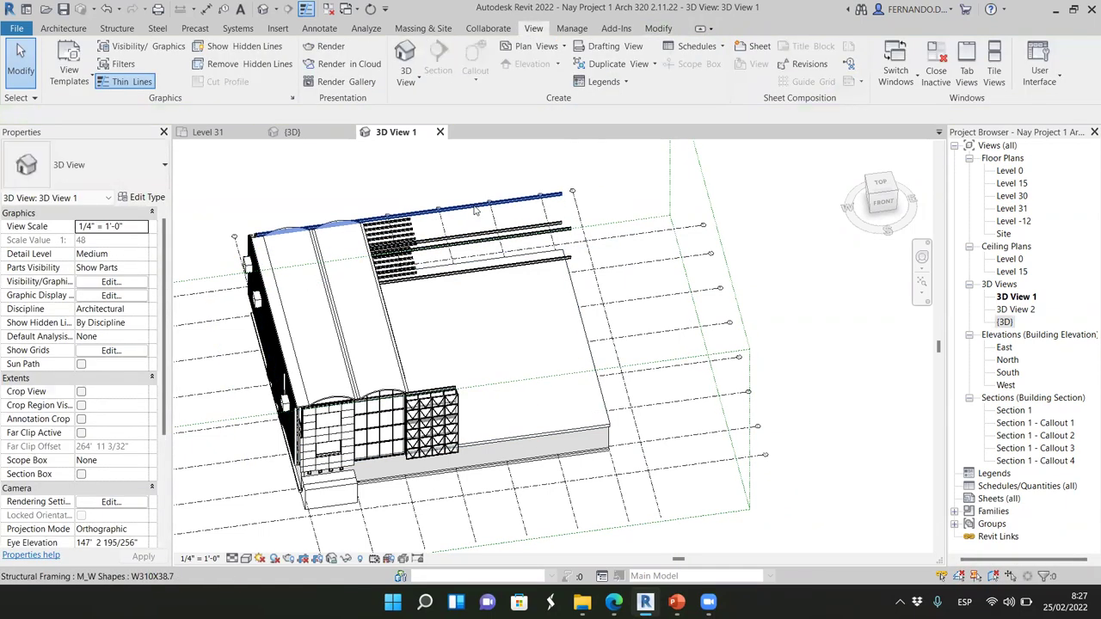
- Delete three of the long beams extending across the emptied rear bays, together with Scope Box 1
left_click(499, 247)
key("Delete")
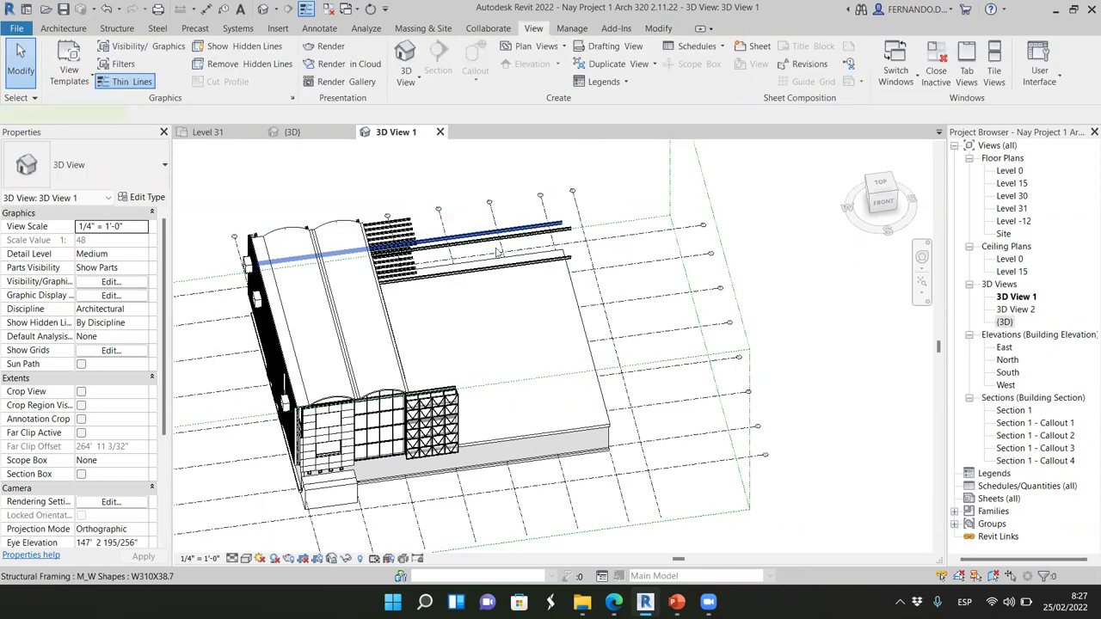
left_click(497, 250)
key("Delete")
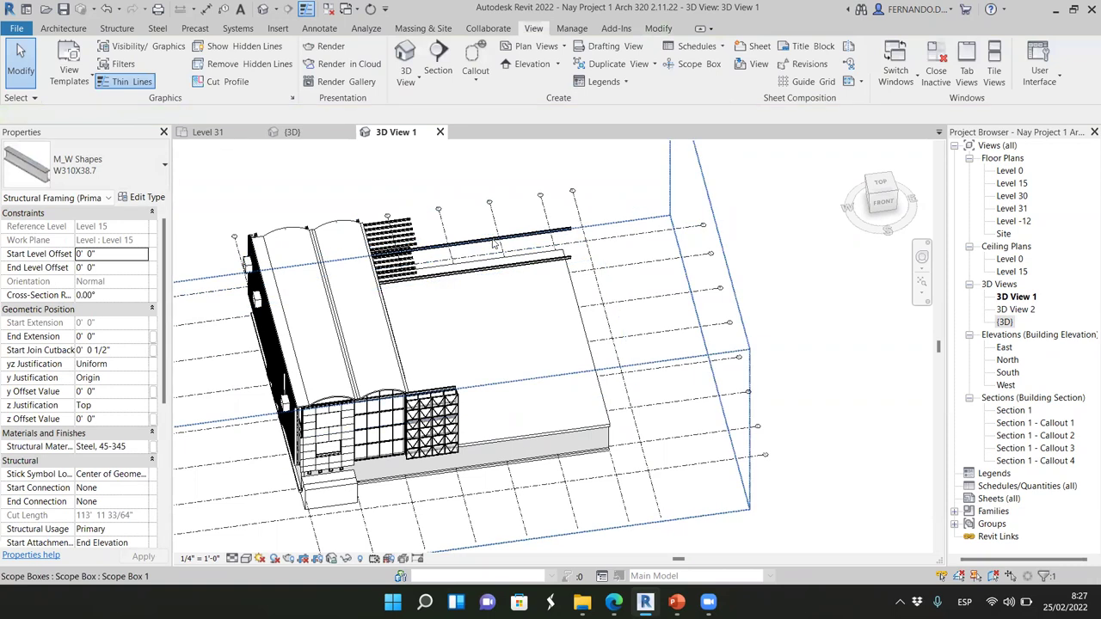
left_click(494, 245)
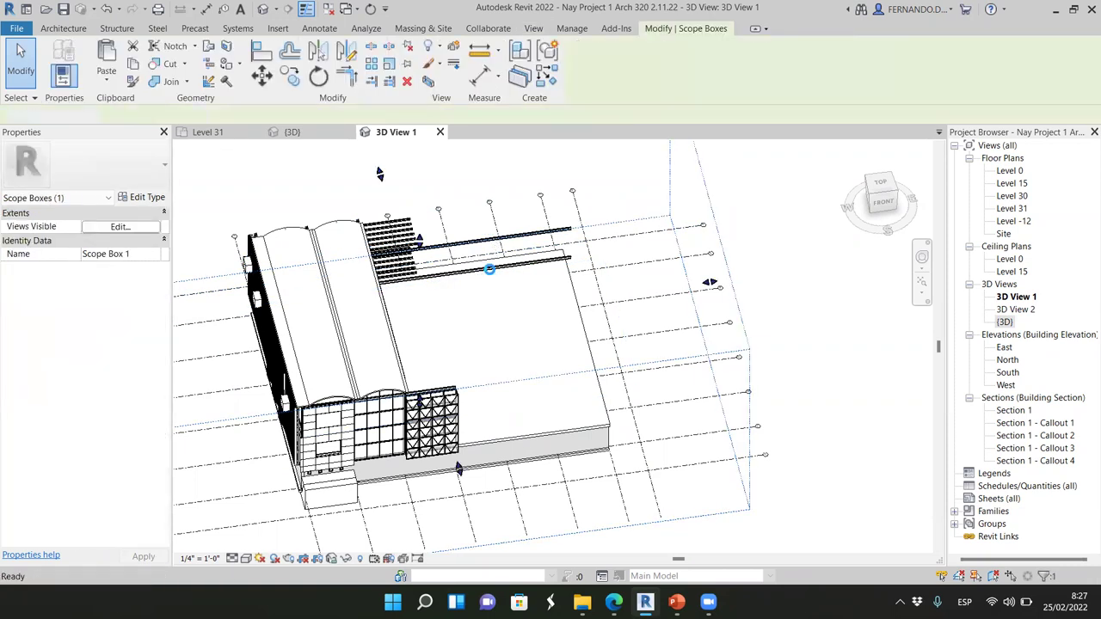
key("Escape")
left_click(495, 268)
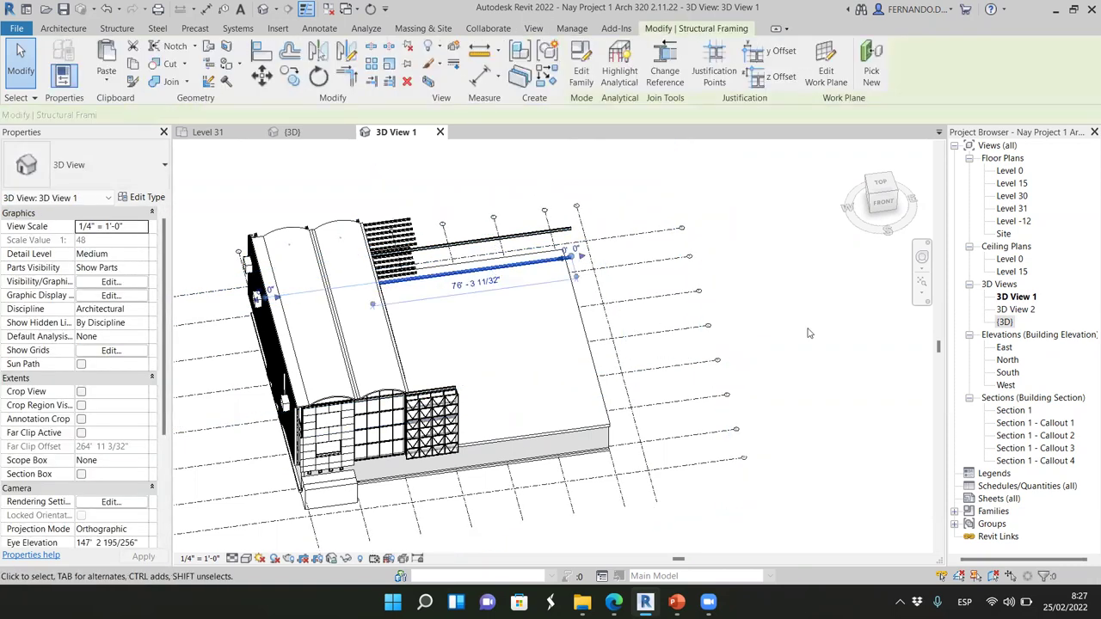
key("Delete")
- Delete the upper and lower structural beam systems in the rear bay just beyond the roof truss
scroll(555, 300, "down", 2)
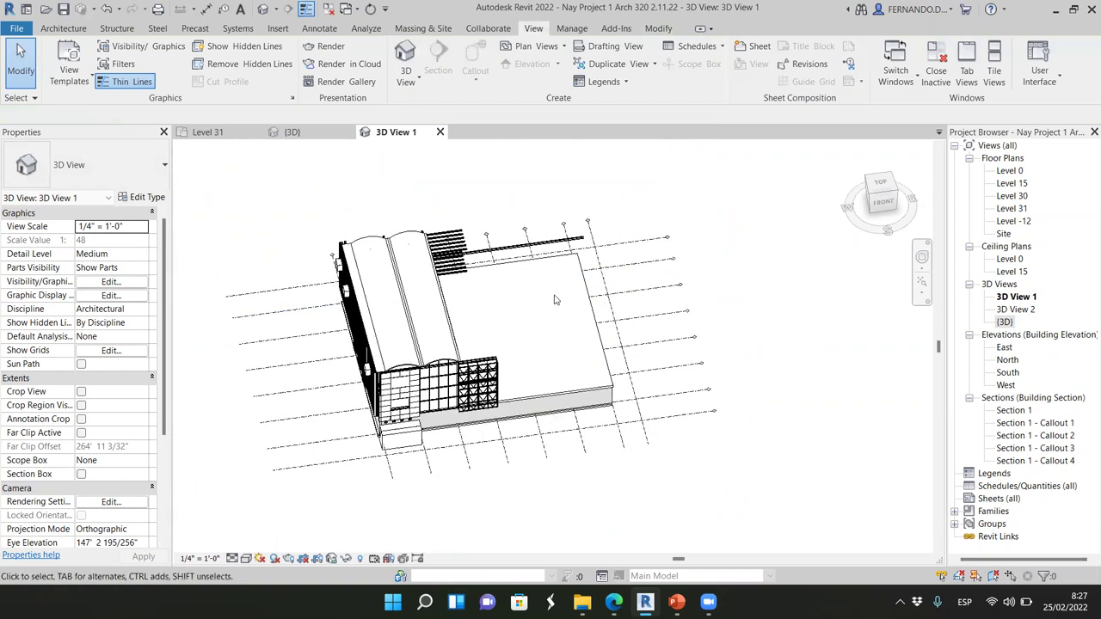
left_click(884, 202)
middle_click_drag(797, 205, 646, 223, "shift")
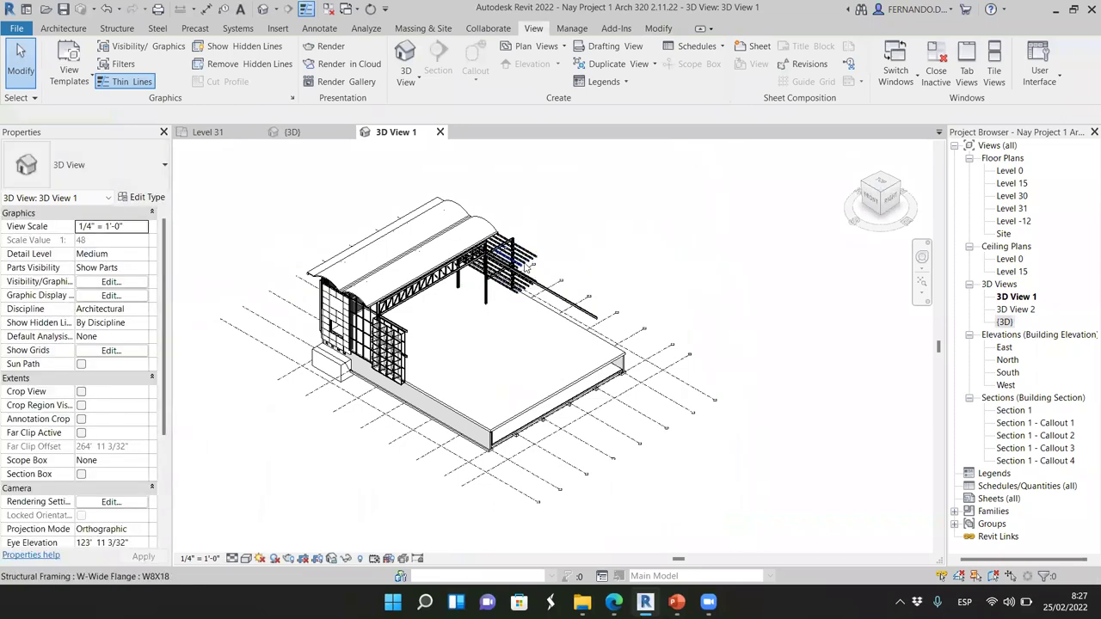
scroll(547, 275, "up", 5)
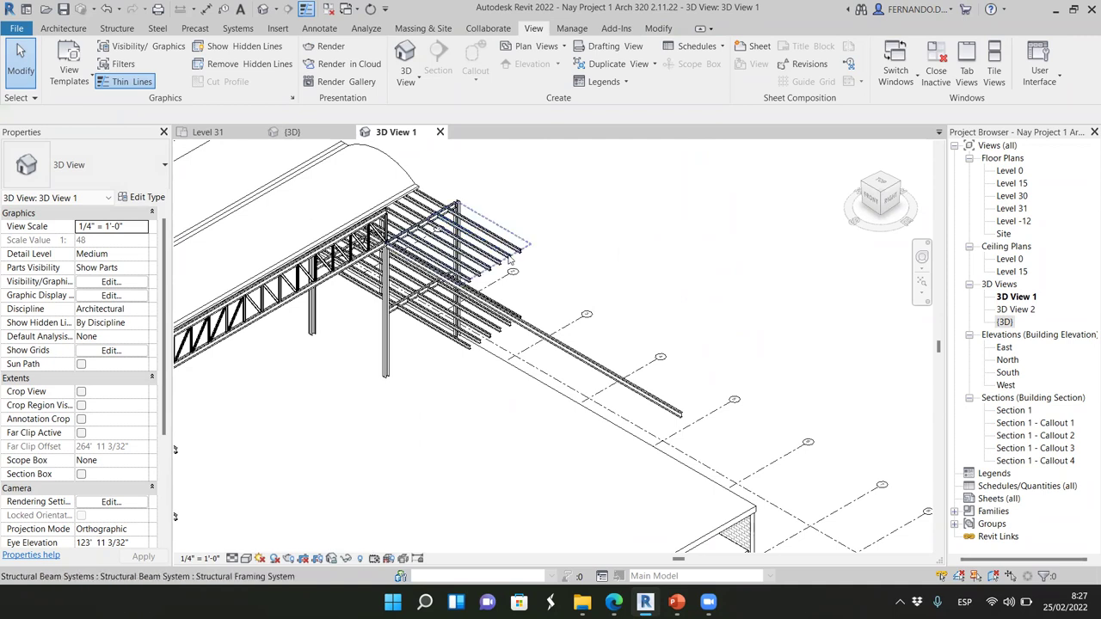
left_click(509, 260)
key("Delete")
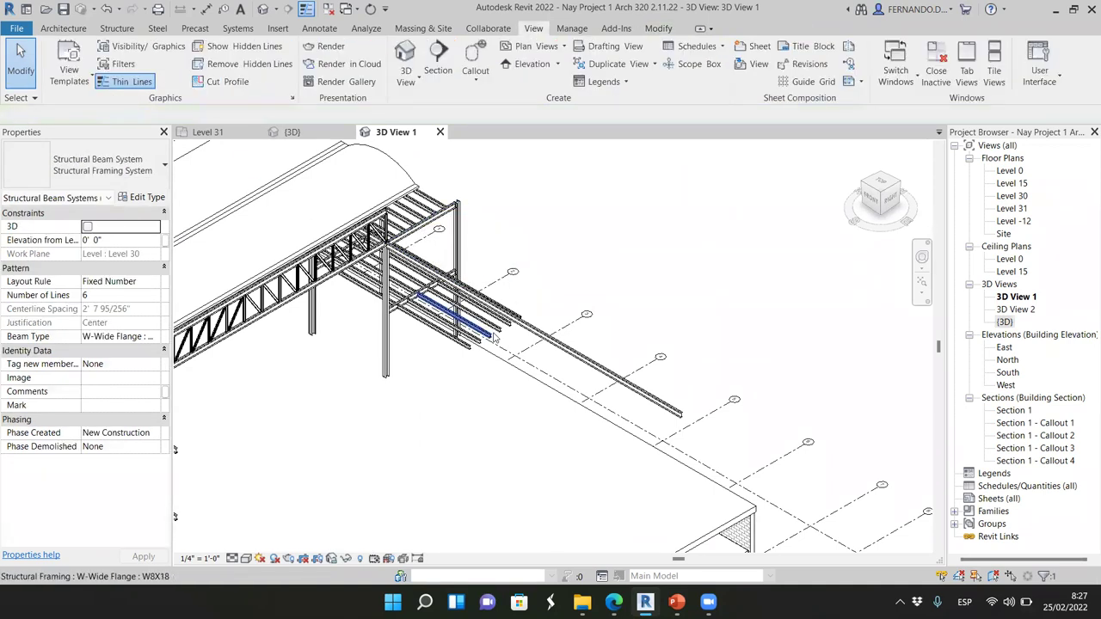
left_click(501, 332)
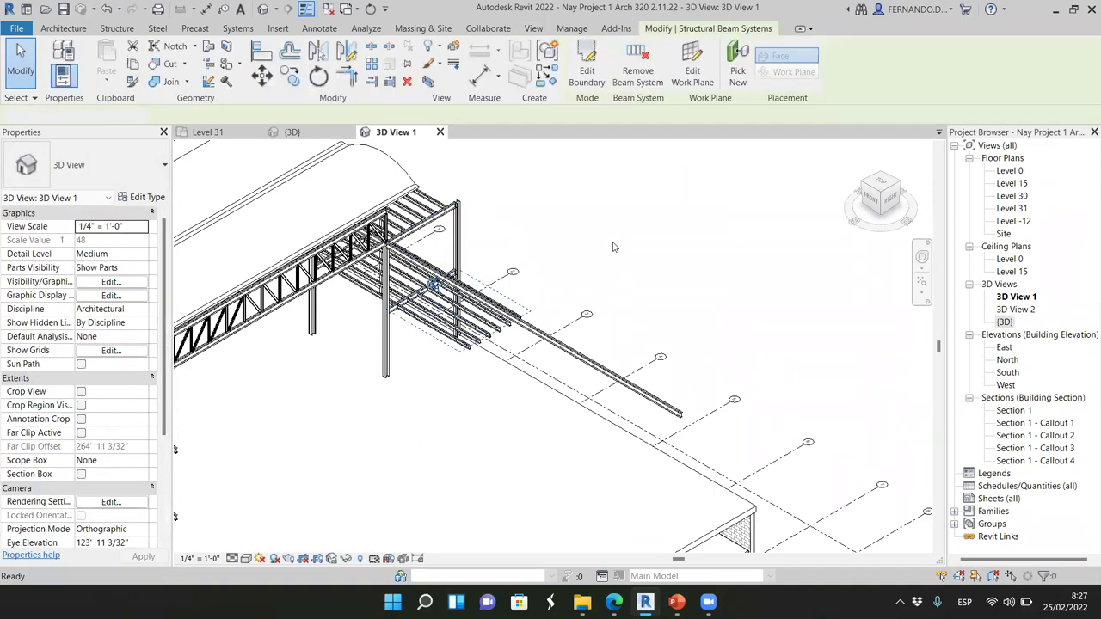
key("Delete")
- Examine the pyramid-panelled section of the front facade and select its mass
scroll(661, 283, "down", 5)
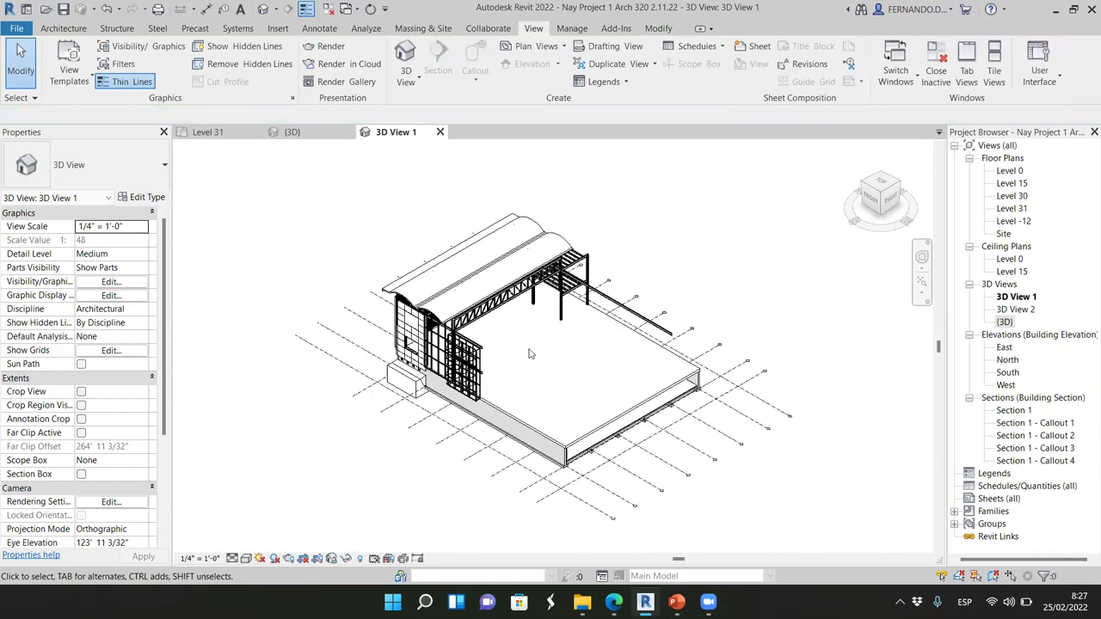
scroll(375, 346, "up", 5)
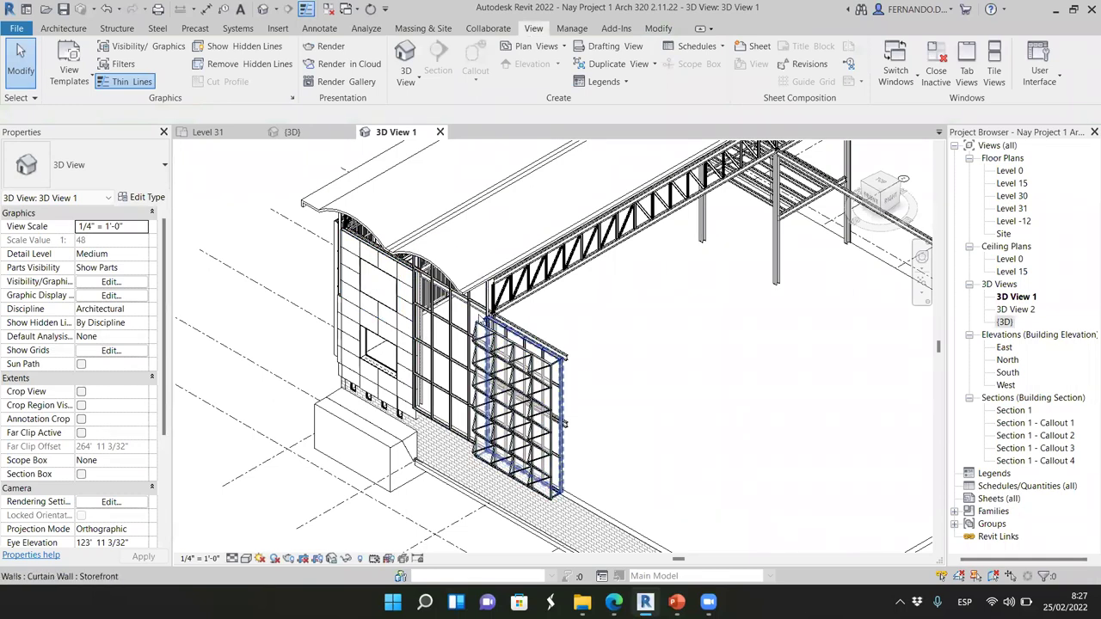
scroll(538, 373, "up", 4)
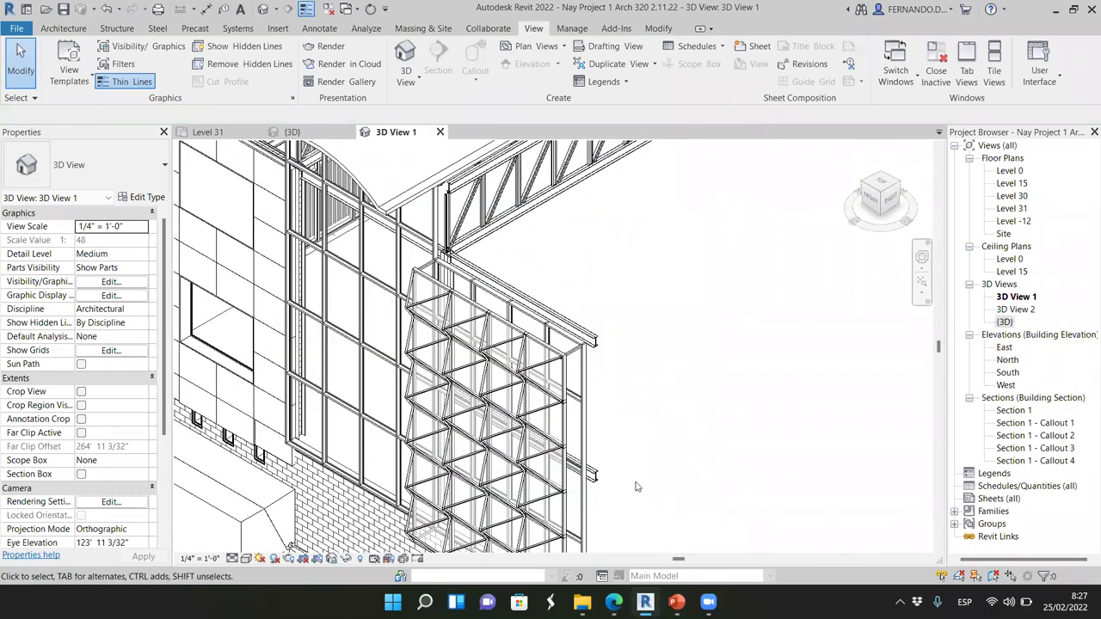
scroll(614, 475, "down", 2)
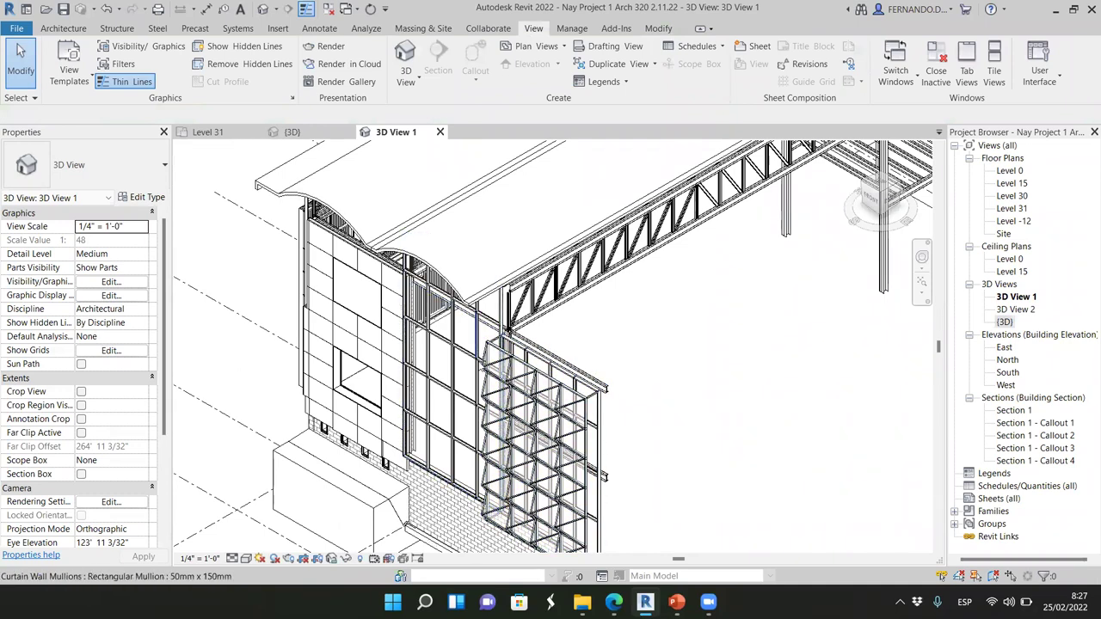
scroll(419, 349, "up", 2)
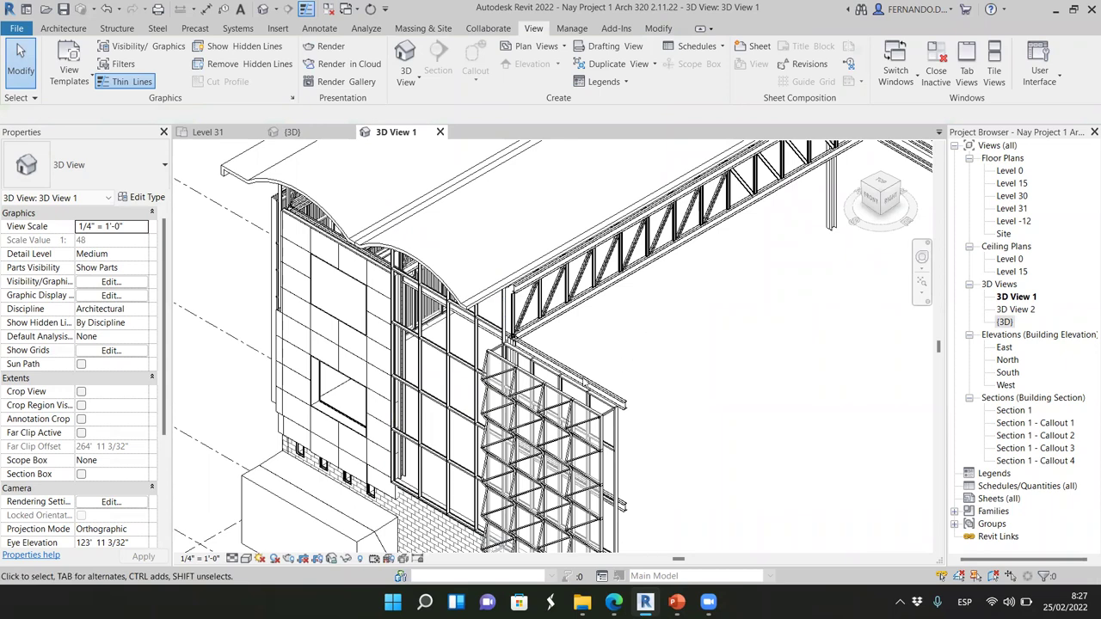
left_click(556, 396)
left_click(558, 391)
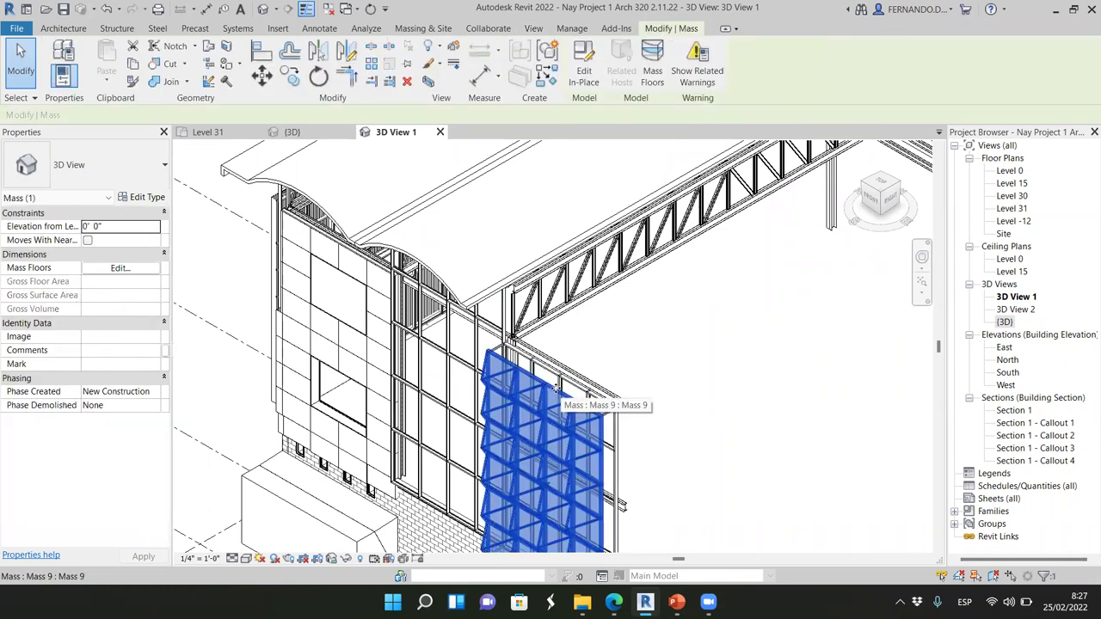
- Open the Level 15 floor plan and select one of the pyramid curtain panels along the front facade
double_click(1011, 183)
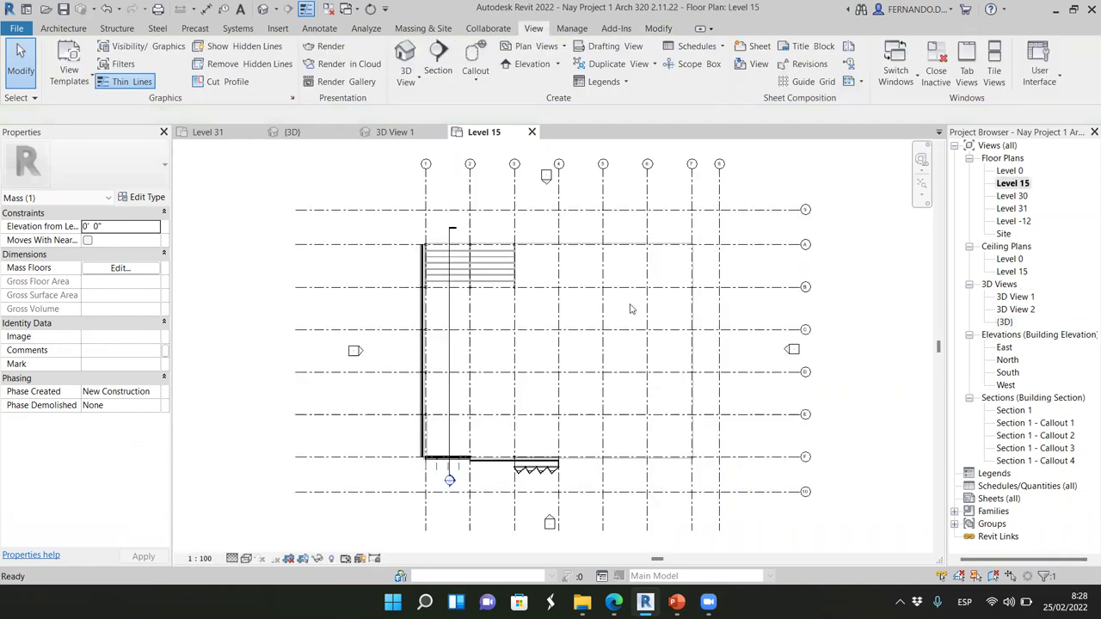
scroll(526, 479, "up", 6)
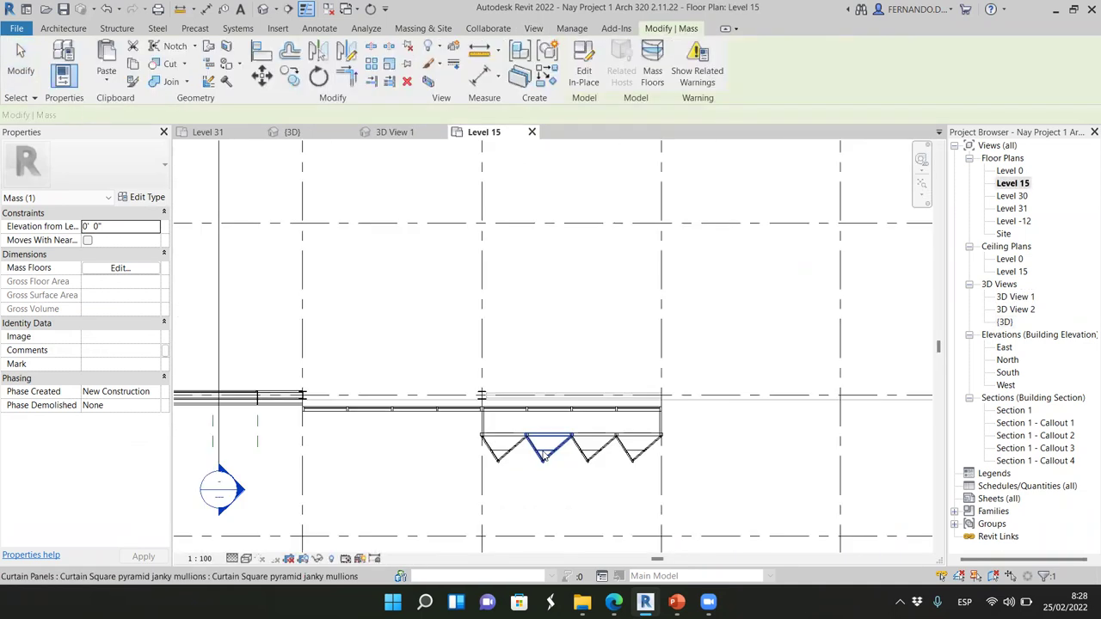
left_click_drag(456, 427, 698, 505)
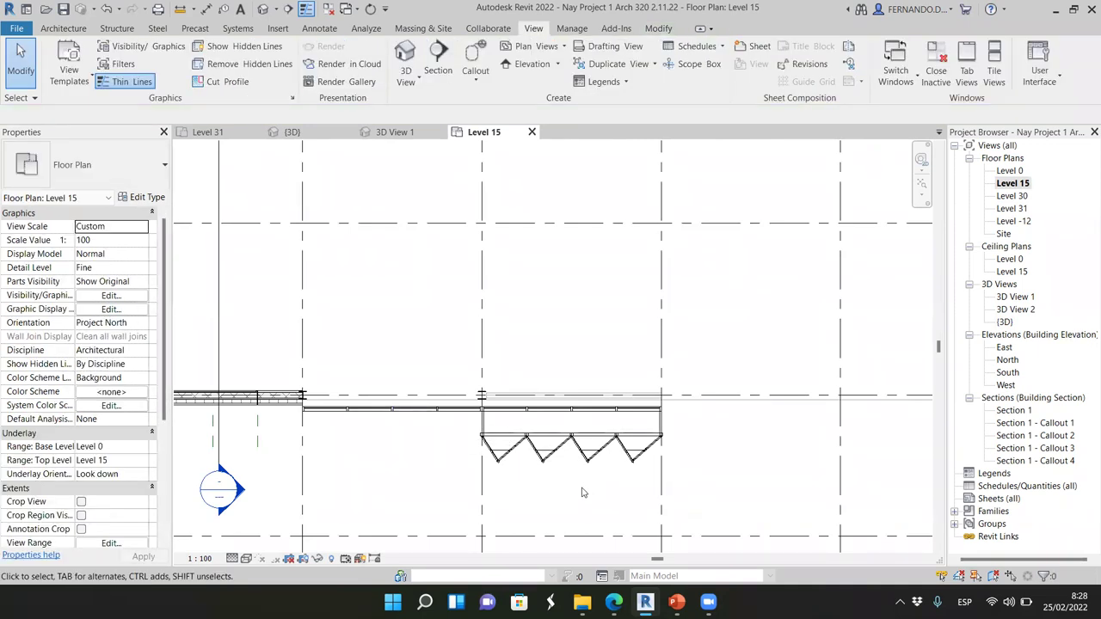
left_click(577, 440)
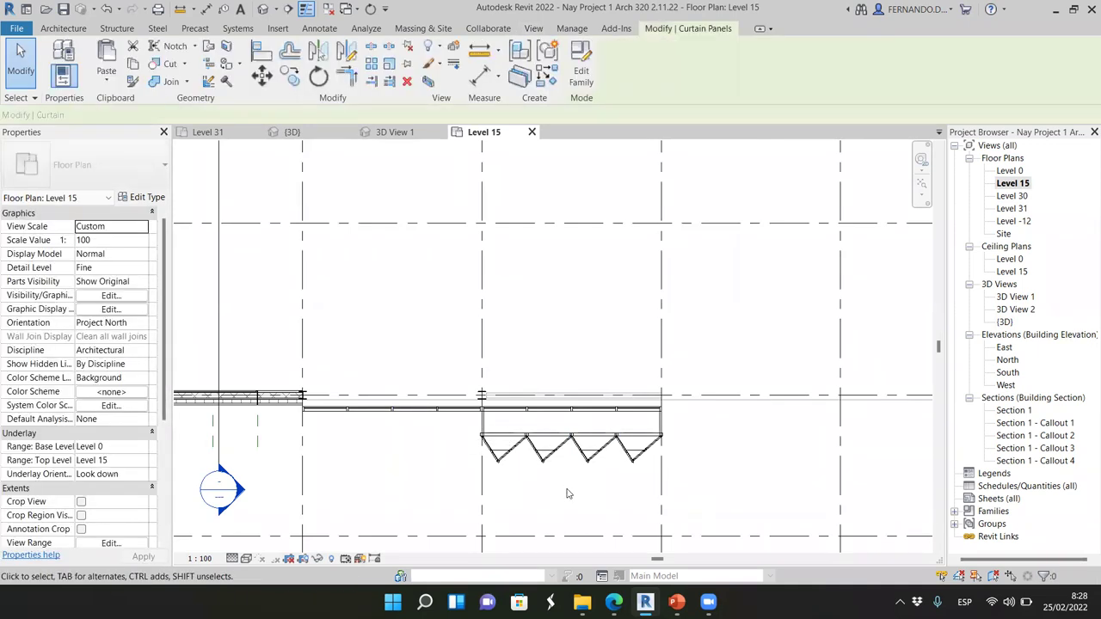
scroll(560, 487, "up", 2)
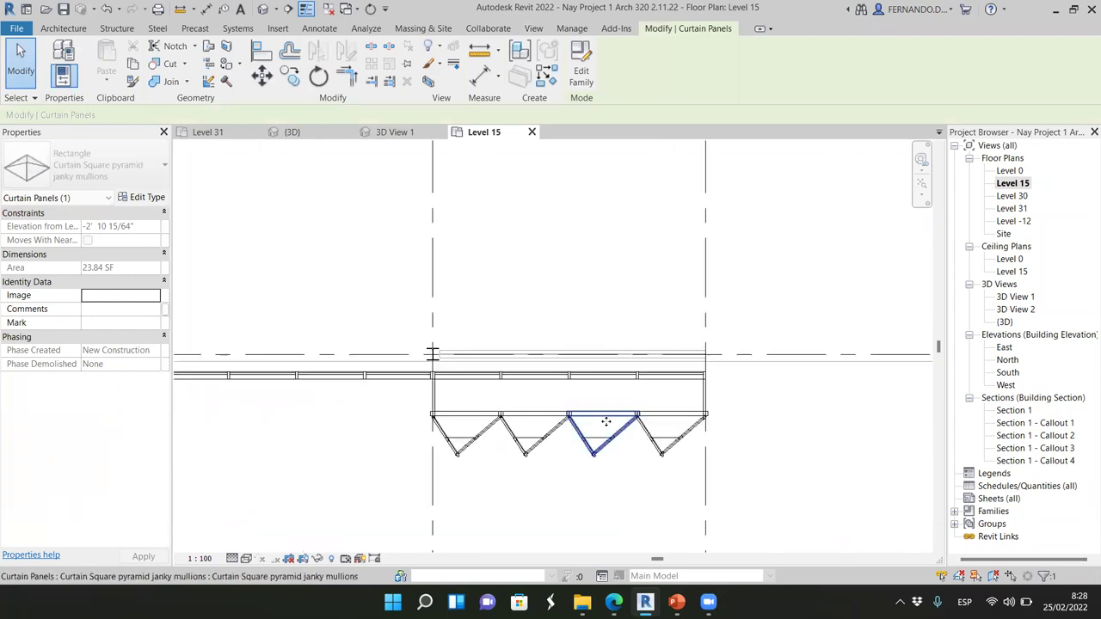
scroll(580, 504, "up", 2)
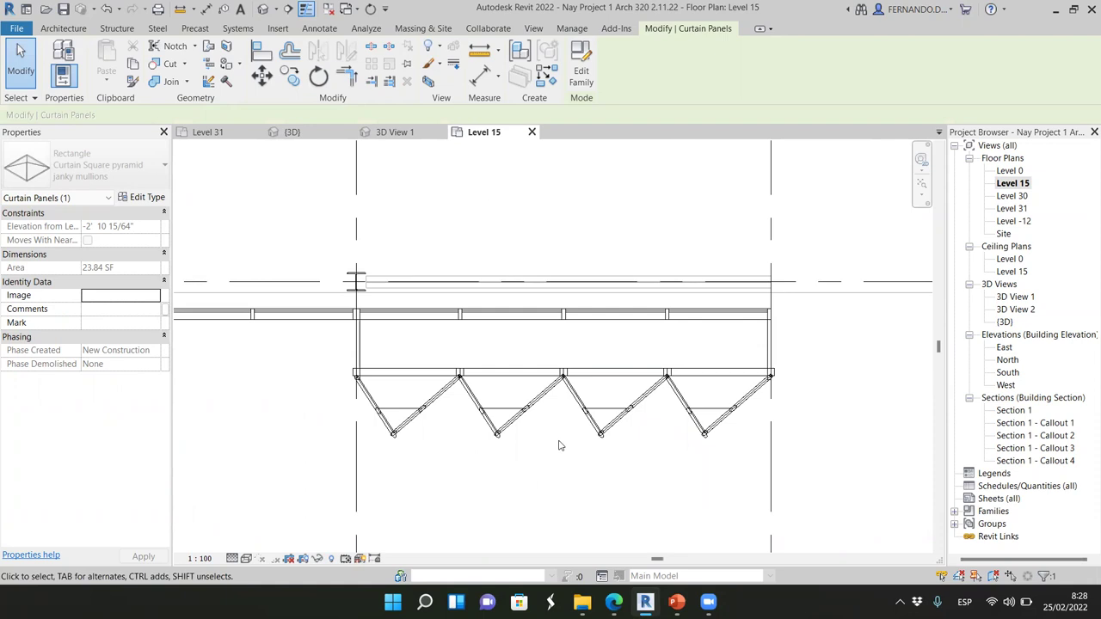
- Reveal the hidden elements, unhide the mass category in the Level 15 plan, and leave the reveal mode
key("r")
key("h")
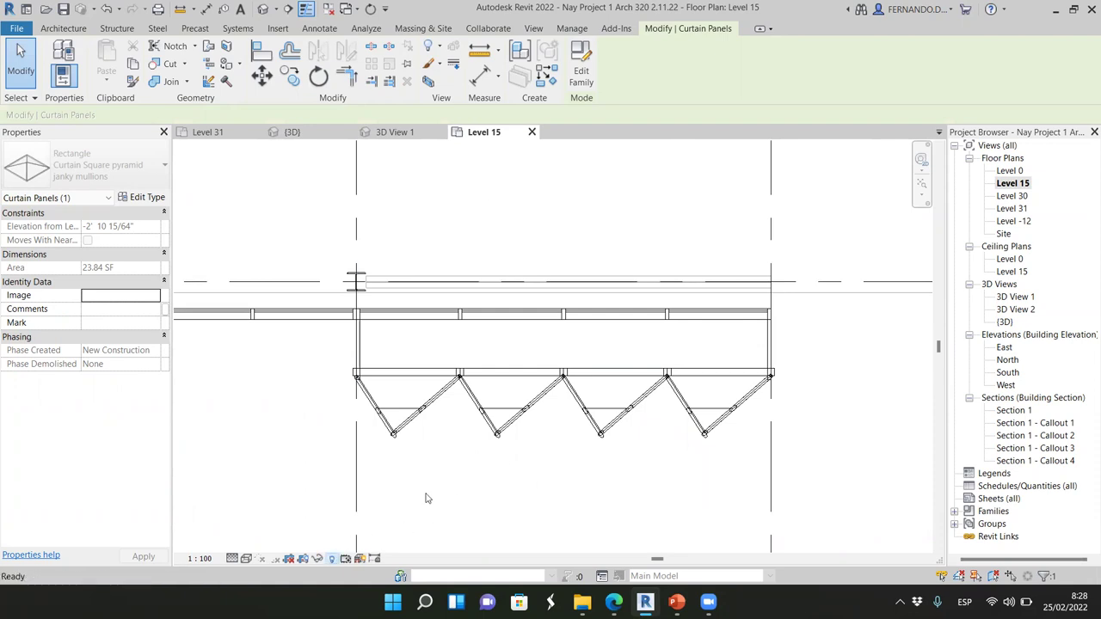
key("Escape")
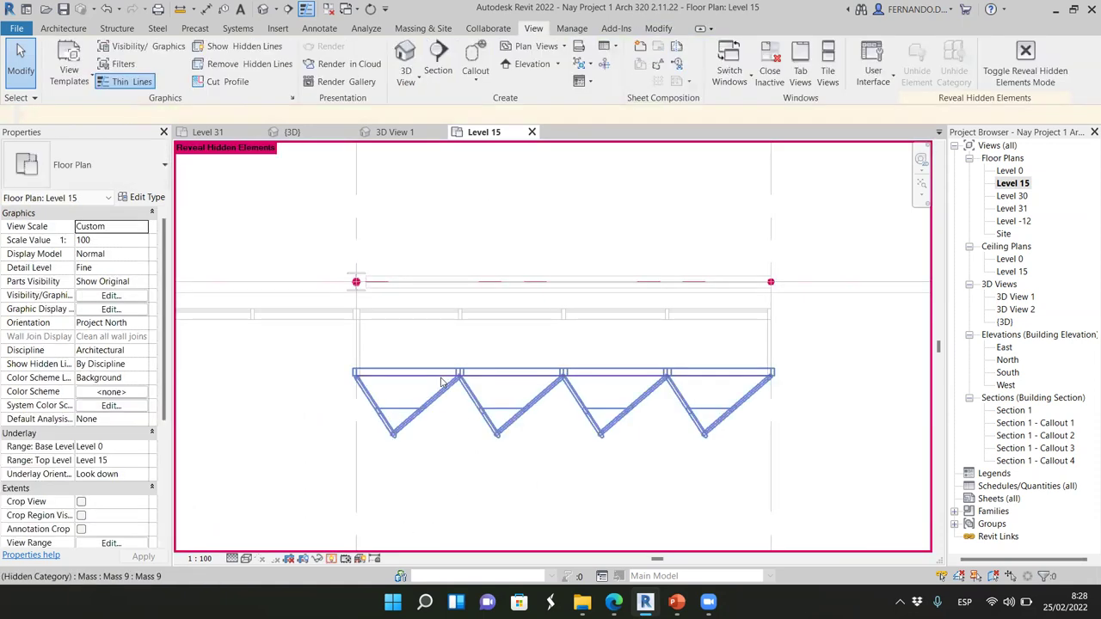
left_click(528, 411)
right_click(528, 411)
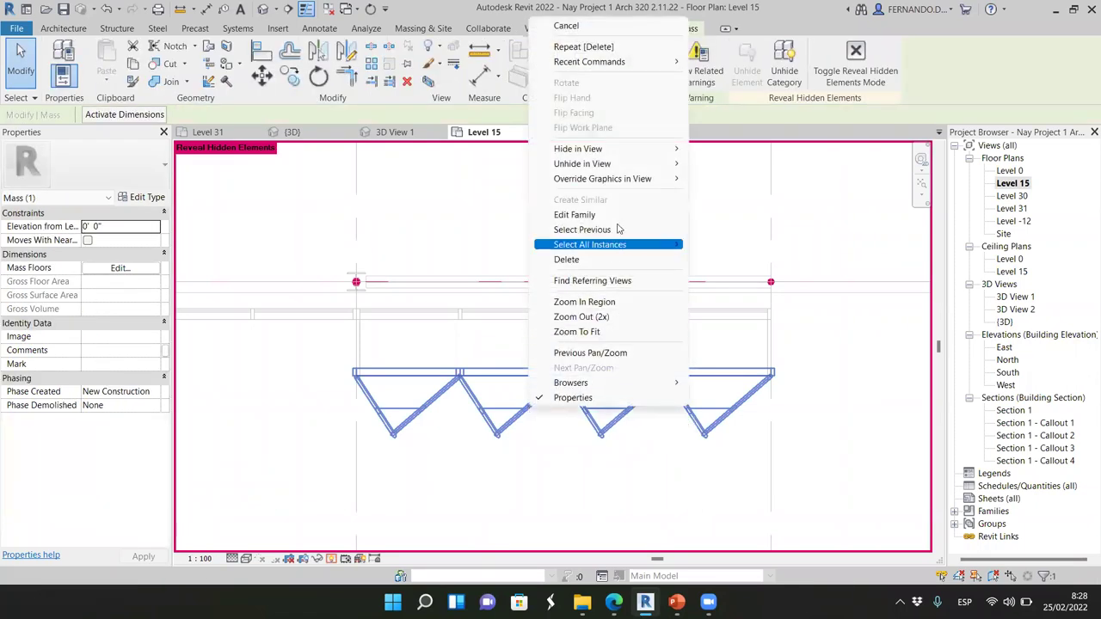
mouse_move(630, 163)
left_click(718, 178)
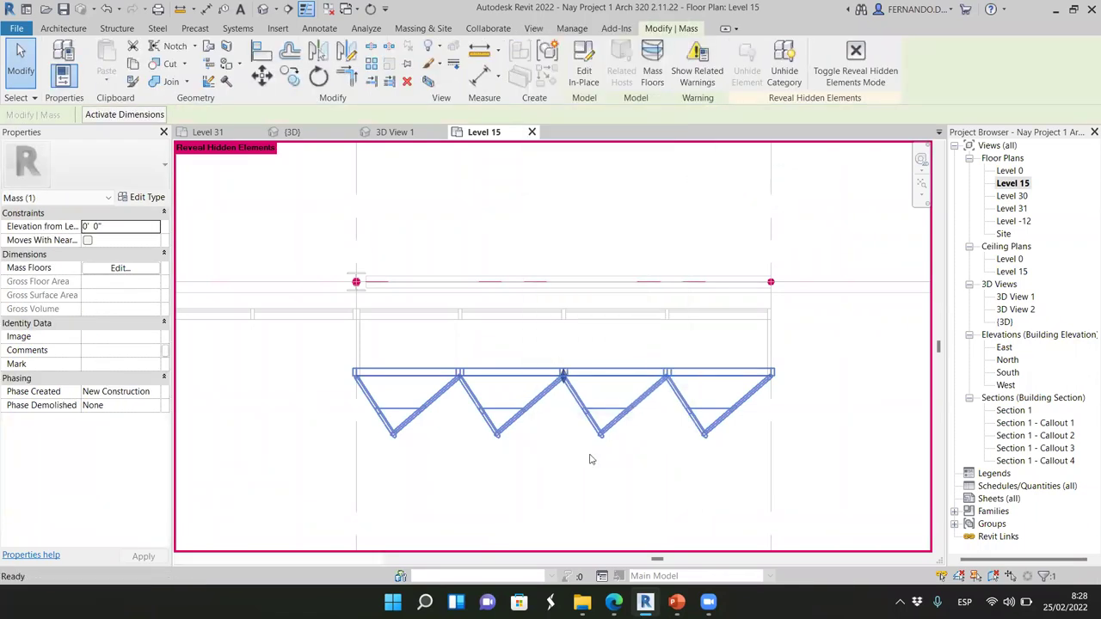
left_click(521, 506)
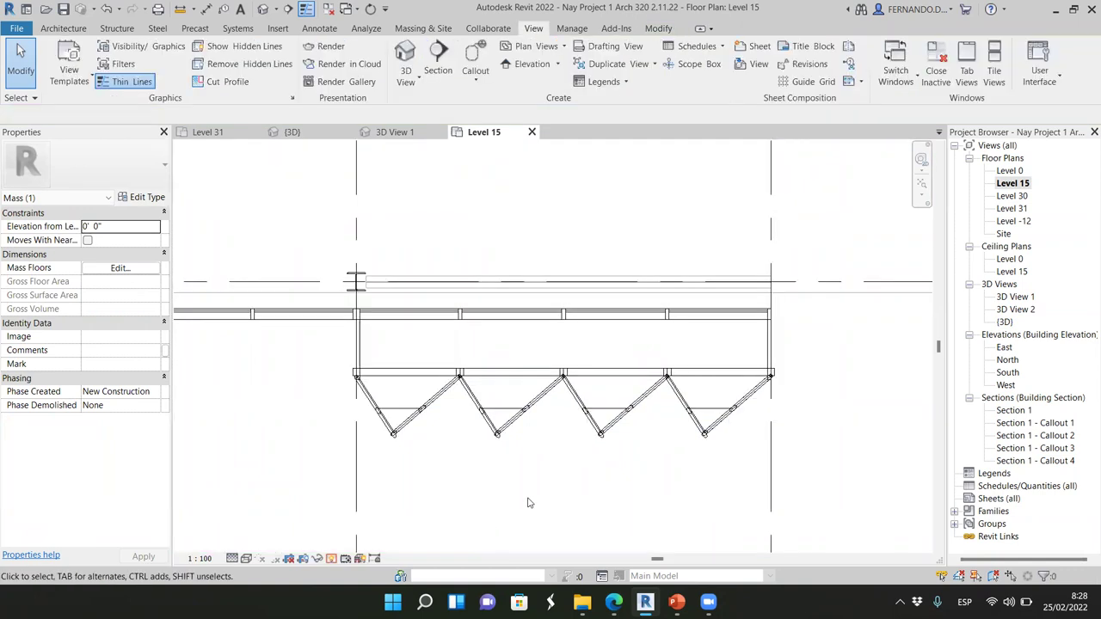
- Move the pyramid-panelled mass one bay over, from grid 3 to grid 2
left_click(553, 384)
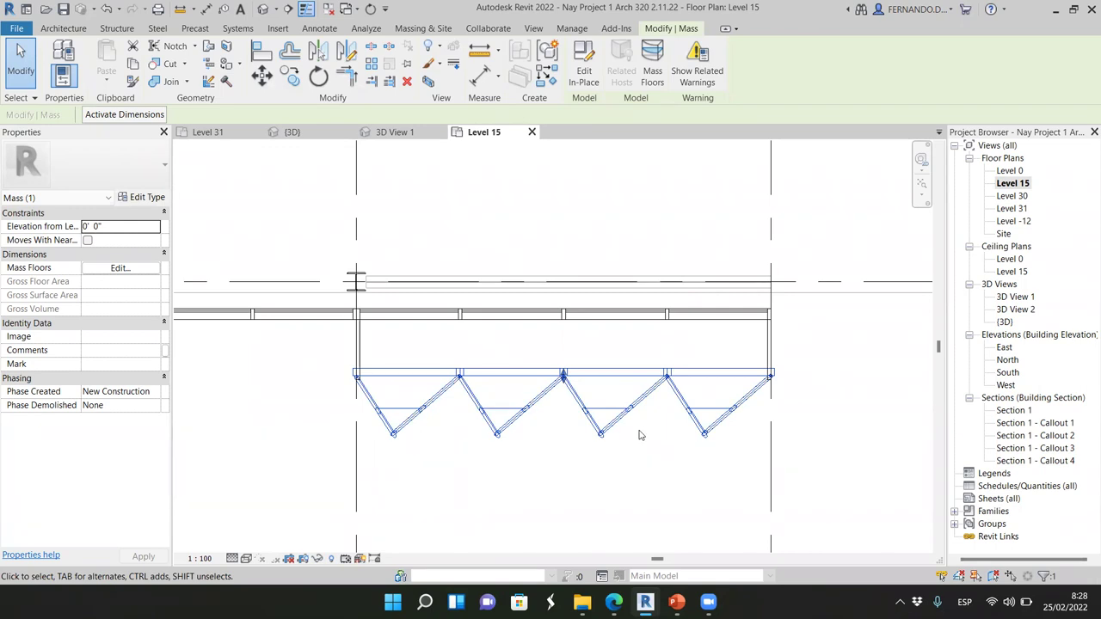
scroll(424, 386, "up", 1)
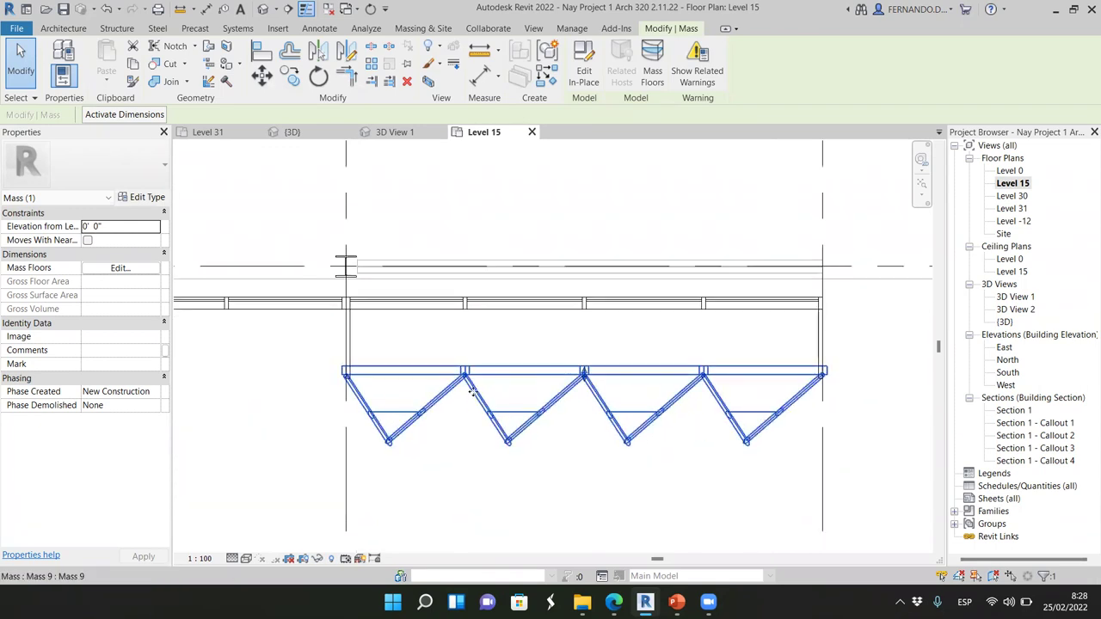
scroll(483, 393, "up", 1)
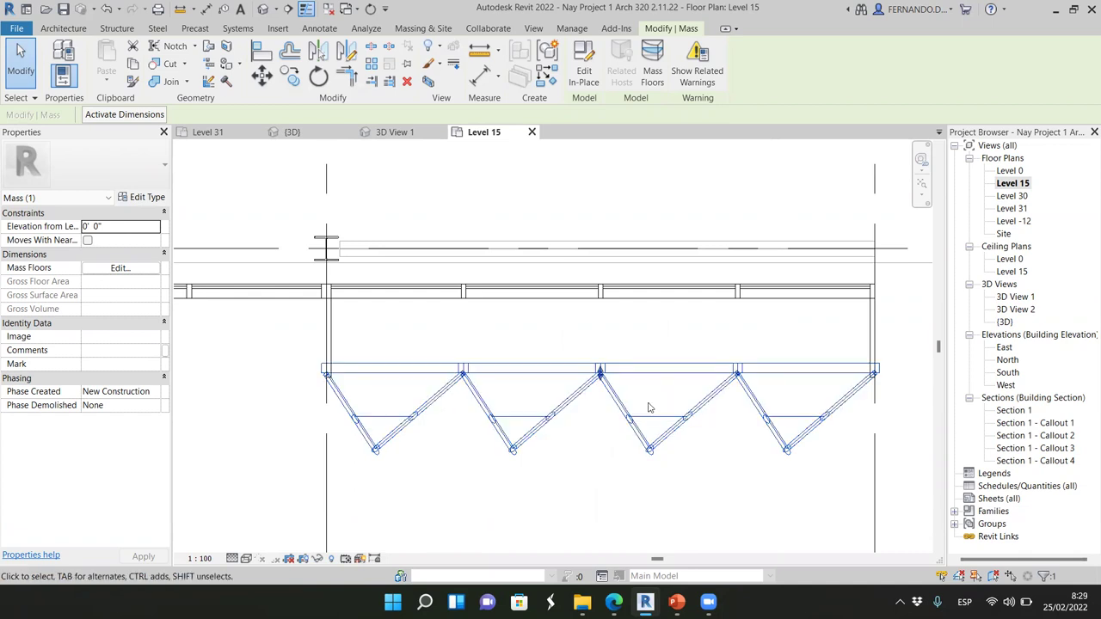
scroll(649, 404, "down", 4)
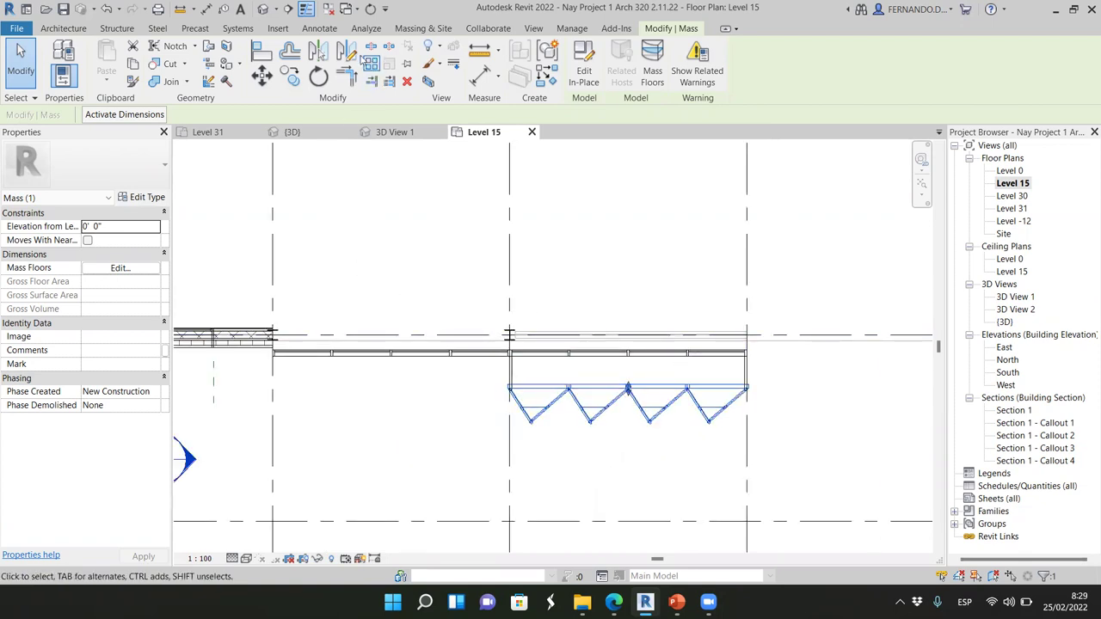
left_click(262, 76)
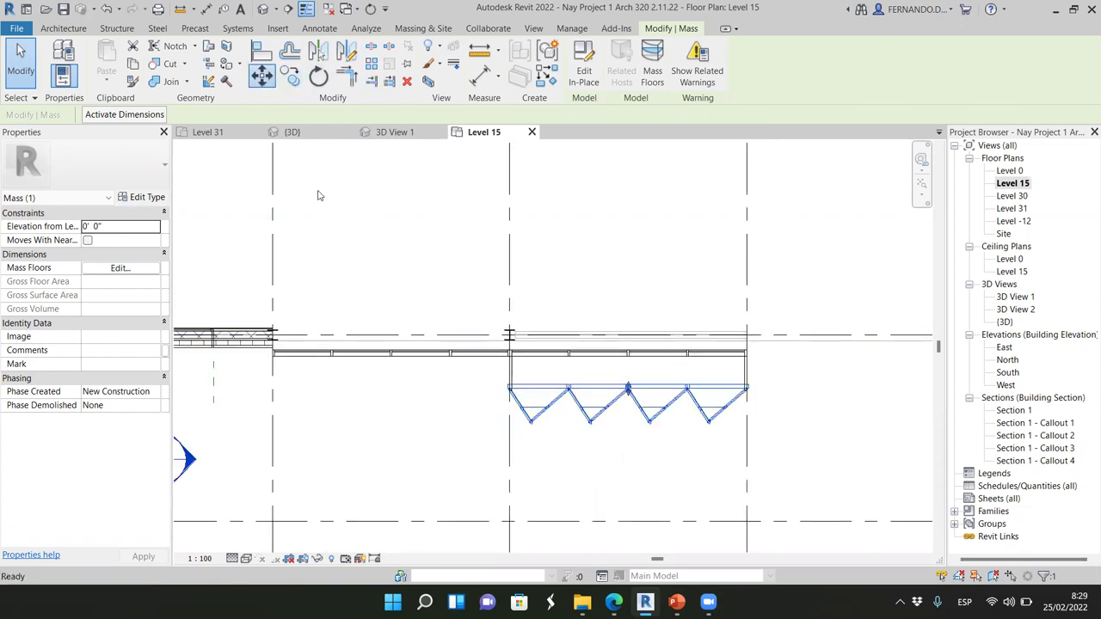
left_click(509, 439)
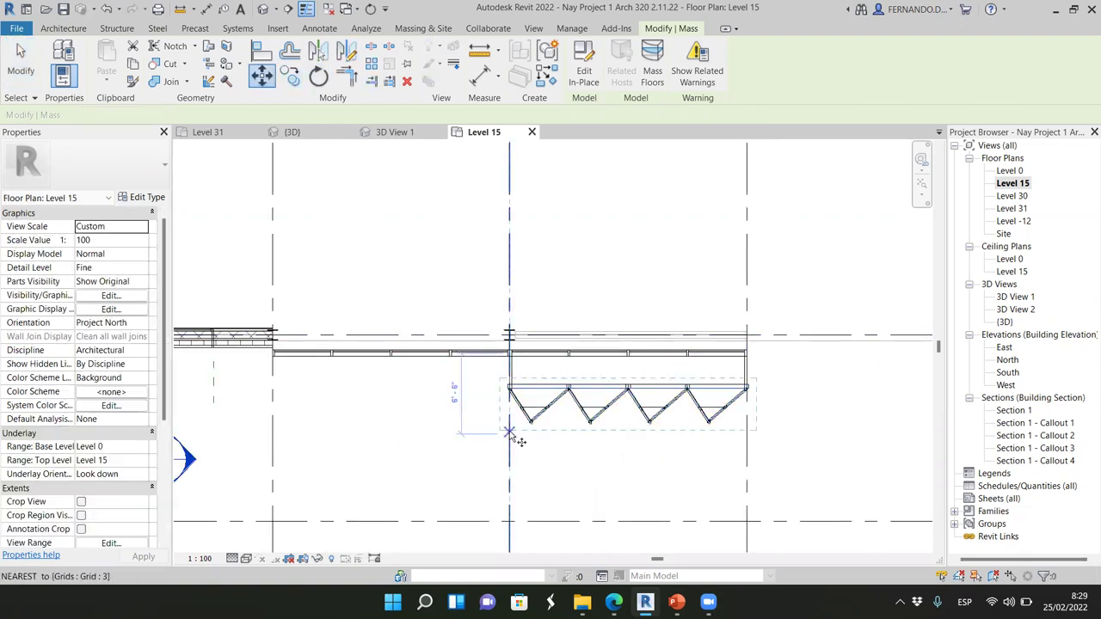
left_click(273, 433)
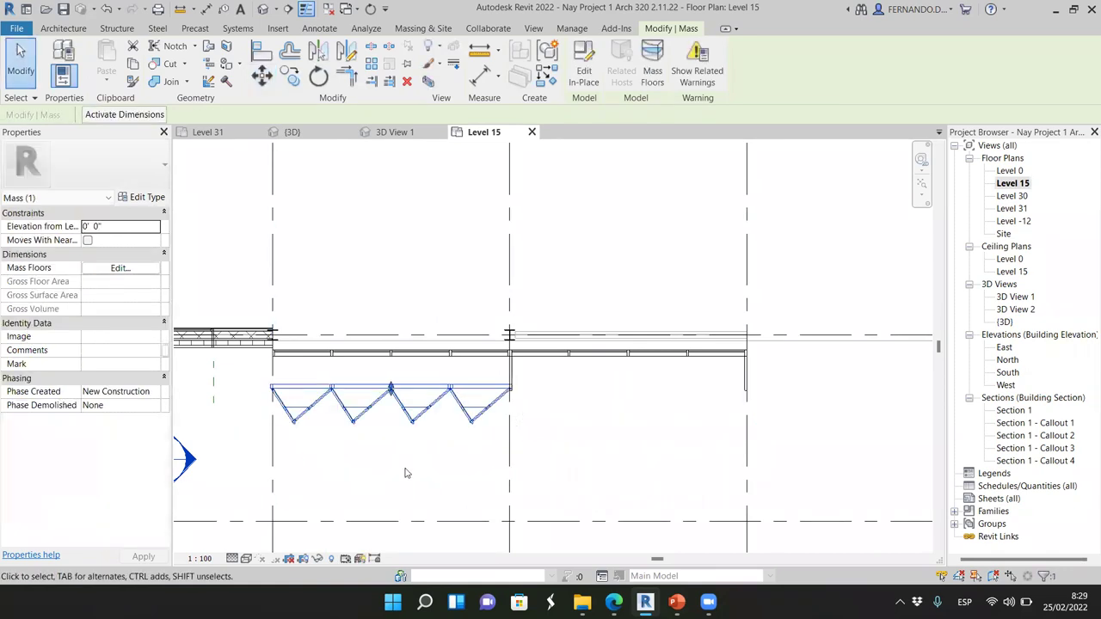
left_click(405, 472)
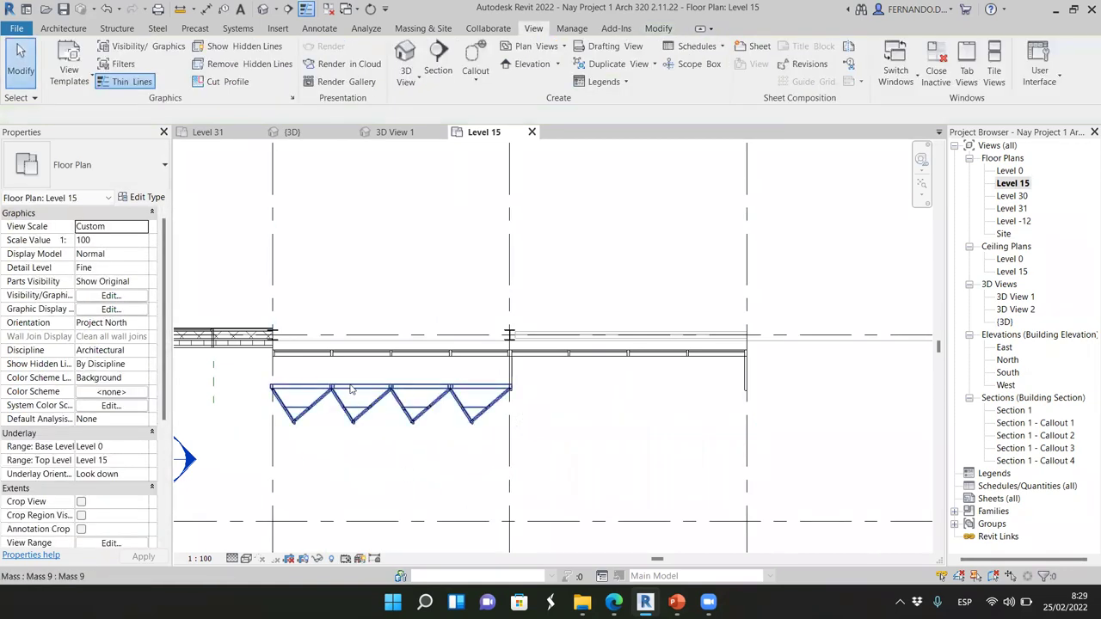
- Measure the gap between the Storefront curtain wall and the back of the pyramid panels using an aligned dimension
scroll(351, 389, "up", 2)
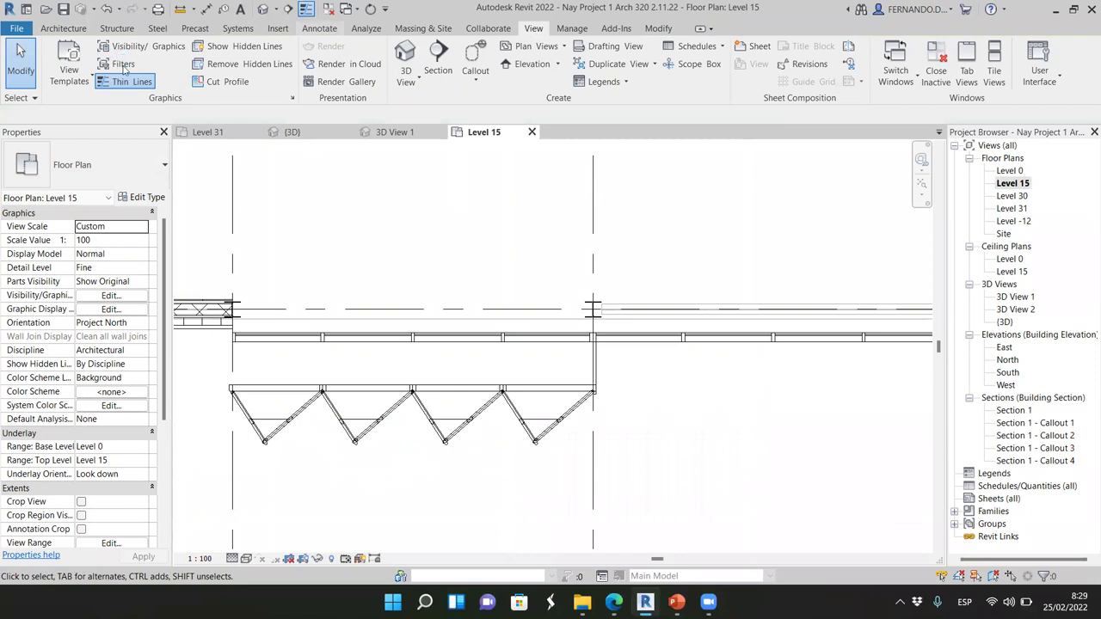
left_click(55, 67)
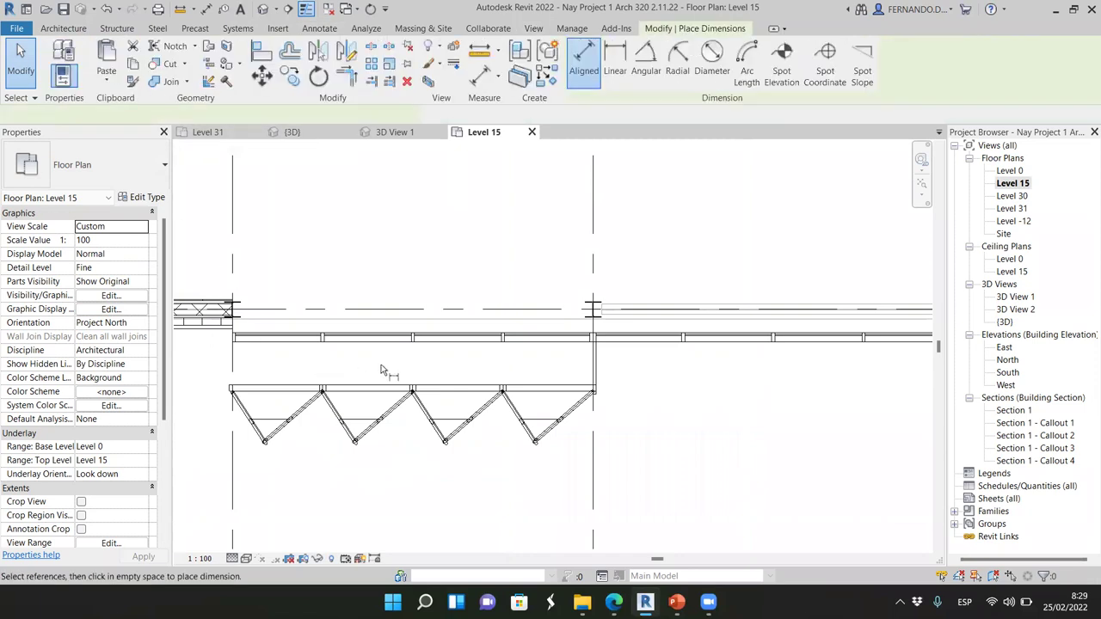
scroll(382, 369, "up", 2)
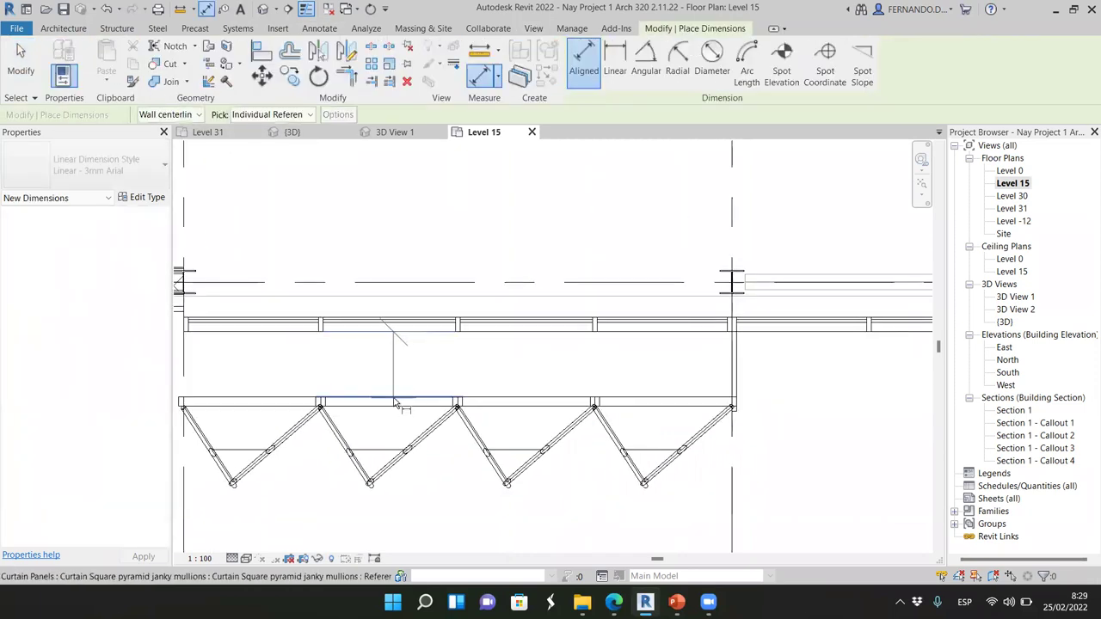
left_click(396, 404)
scroll(443, 368, "down", 1)
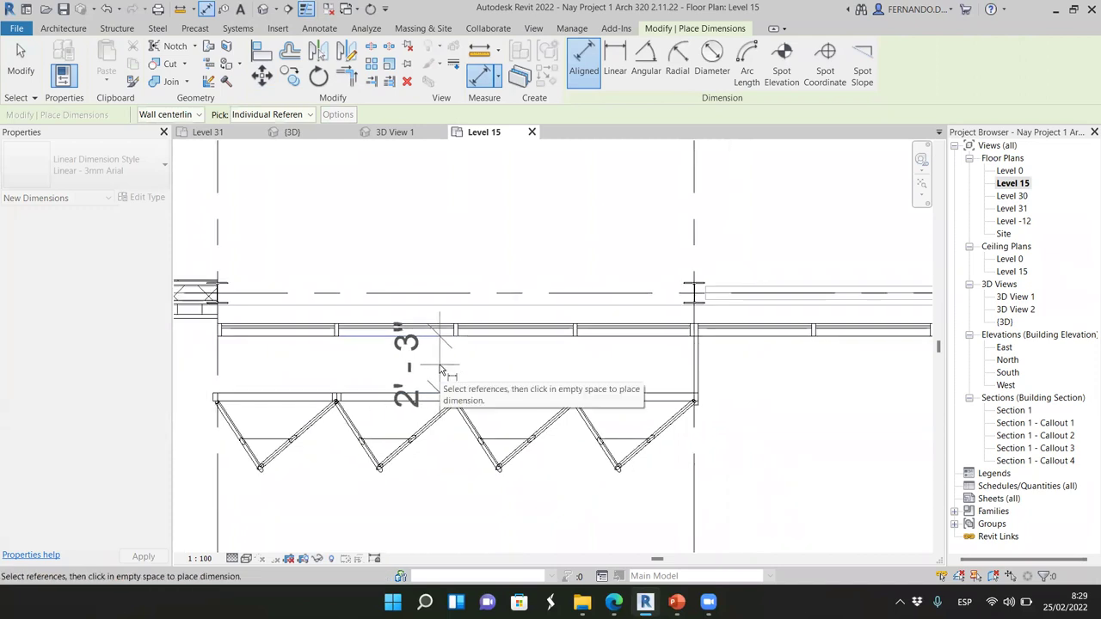
key("Escape")
scroll(421, 344, "down", 1)
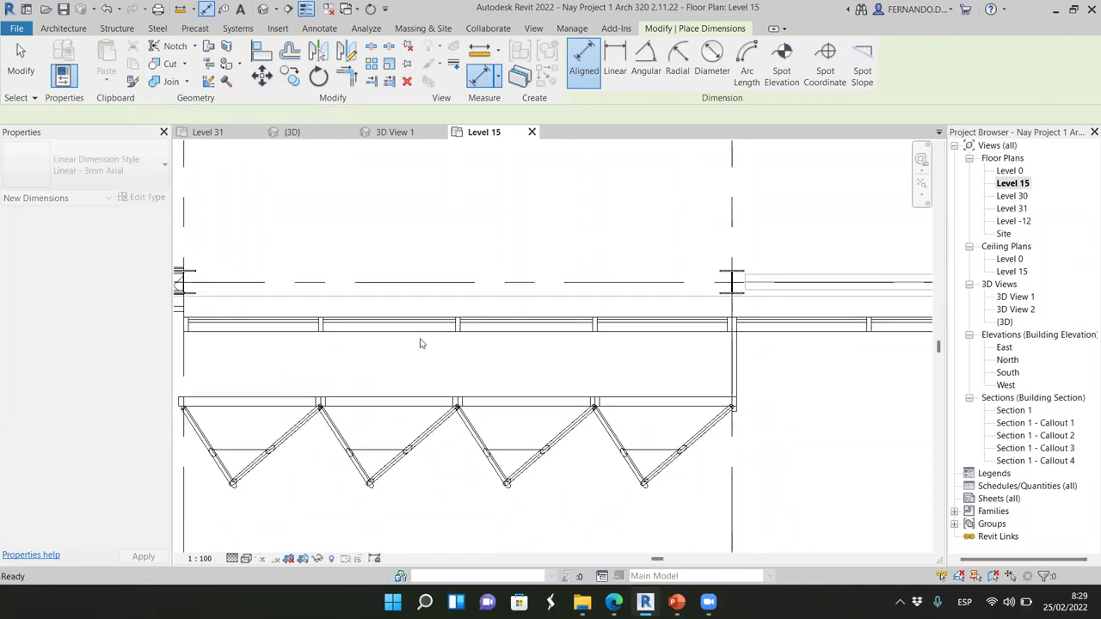
scroll(568, 355, "down", 1)
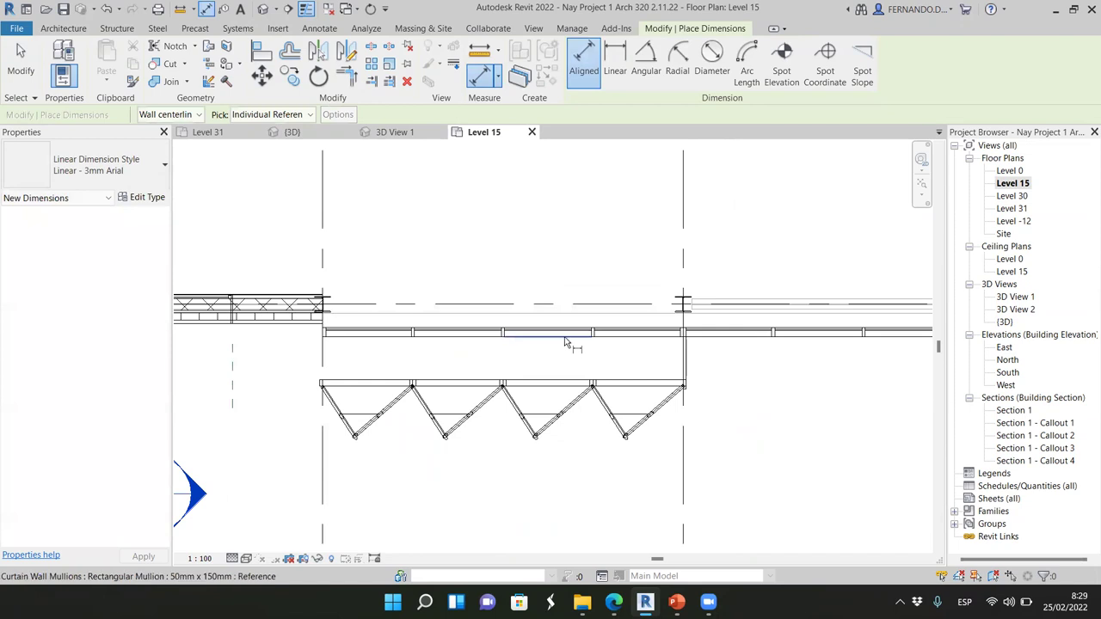
key("Escape")
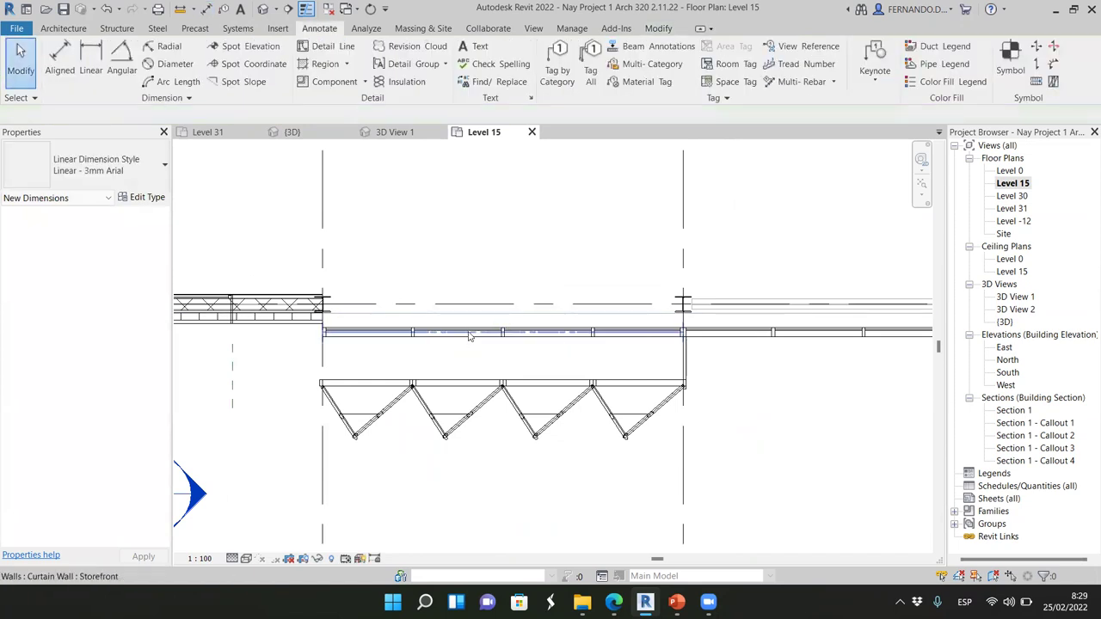
- Move the Storefront curtain wall between grids 2 and 3 about 7 1/2 inches toward the column line, away from the pyramid panels
left_click(471, 337)
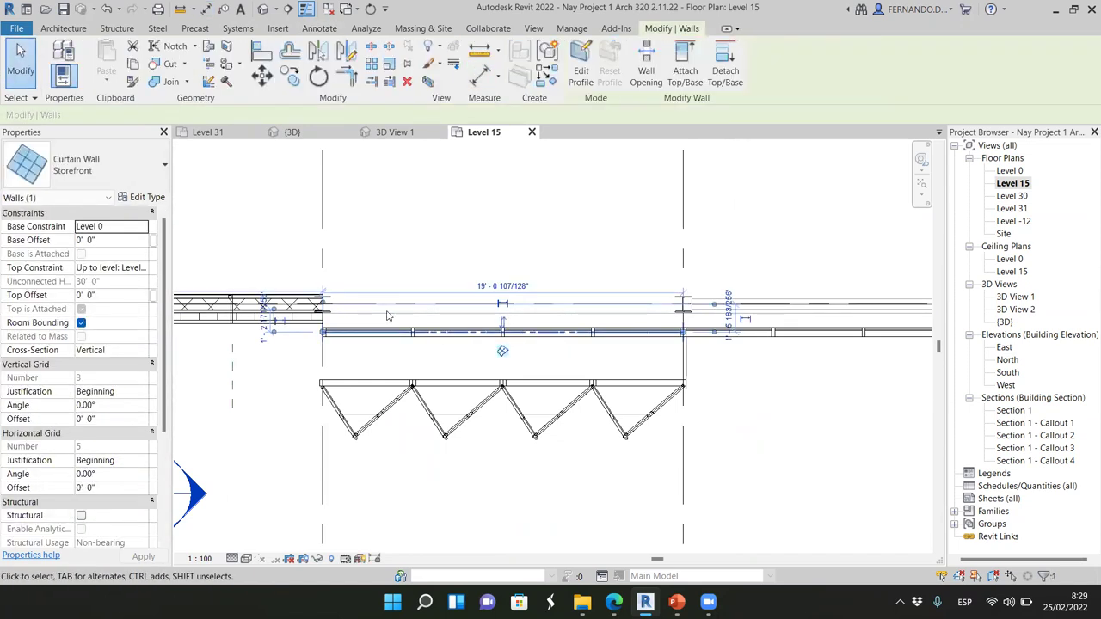
scroll(364, 320, "up", 2)
left_click(263, 76)
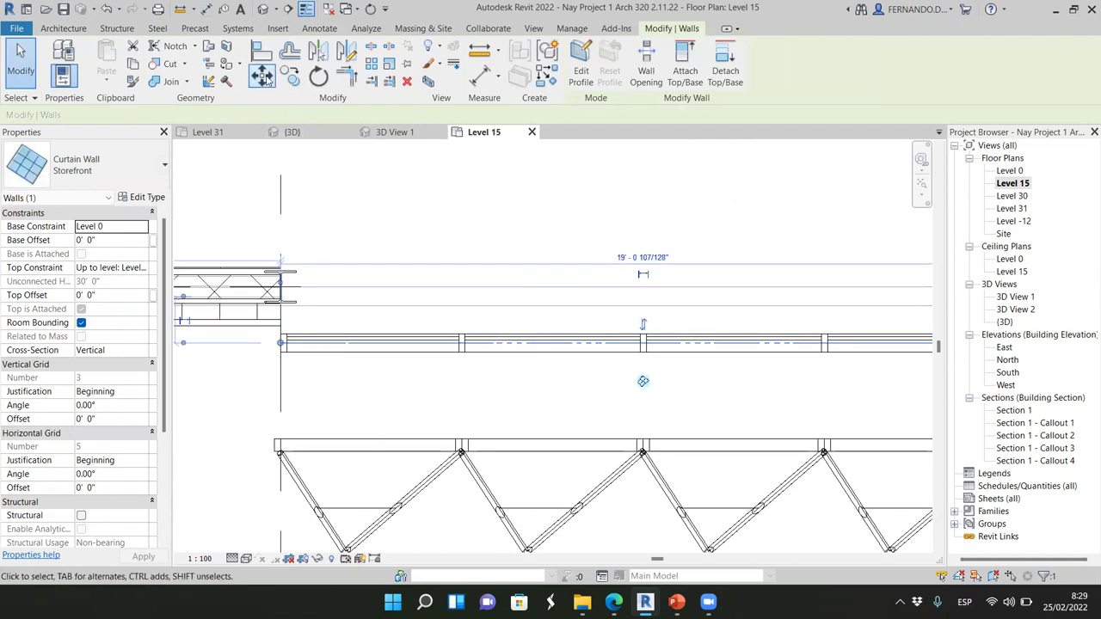
left_click(281, 344)
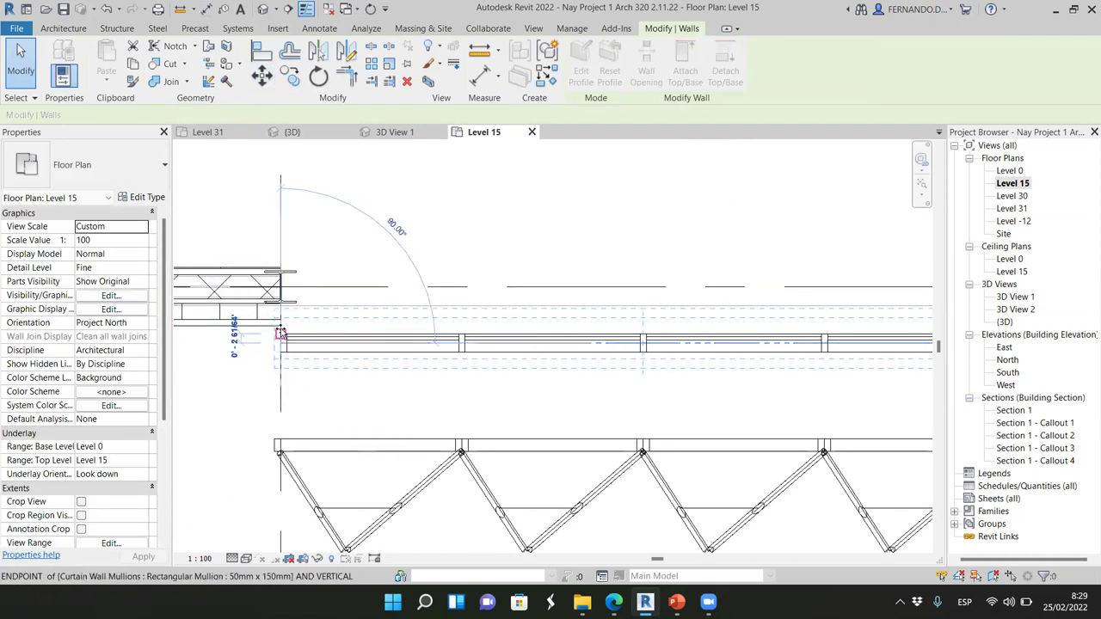
left_click(280, 321)
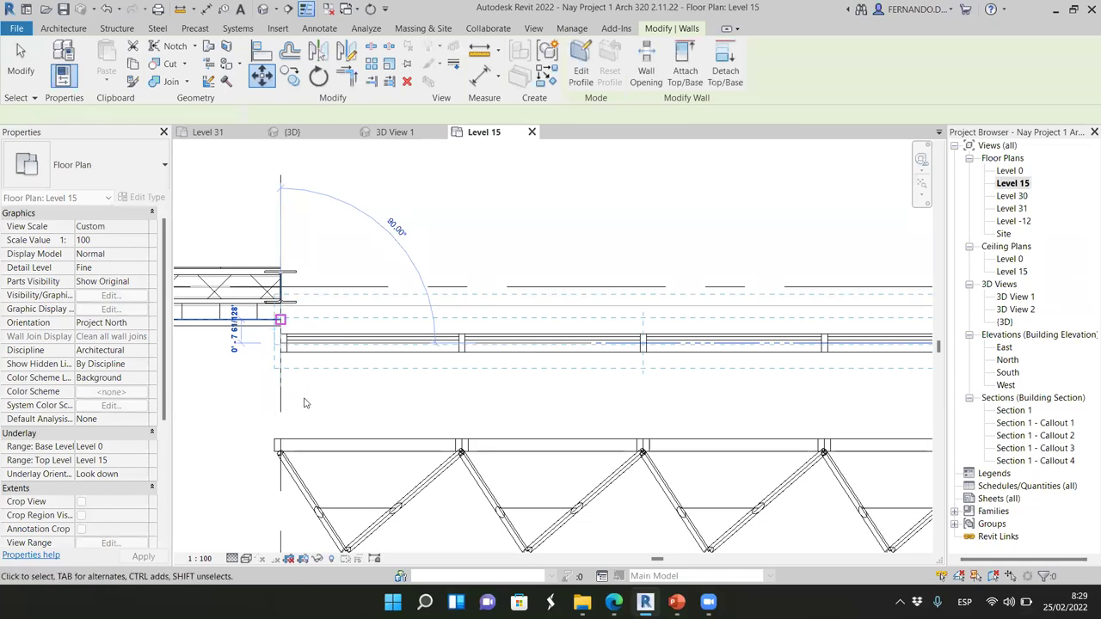
scroll(385, 393, "down", 1)
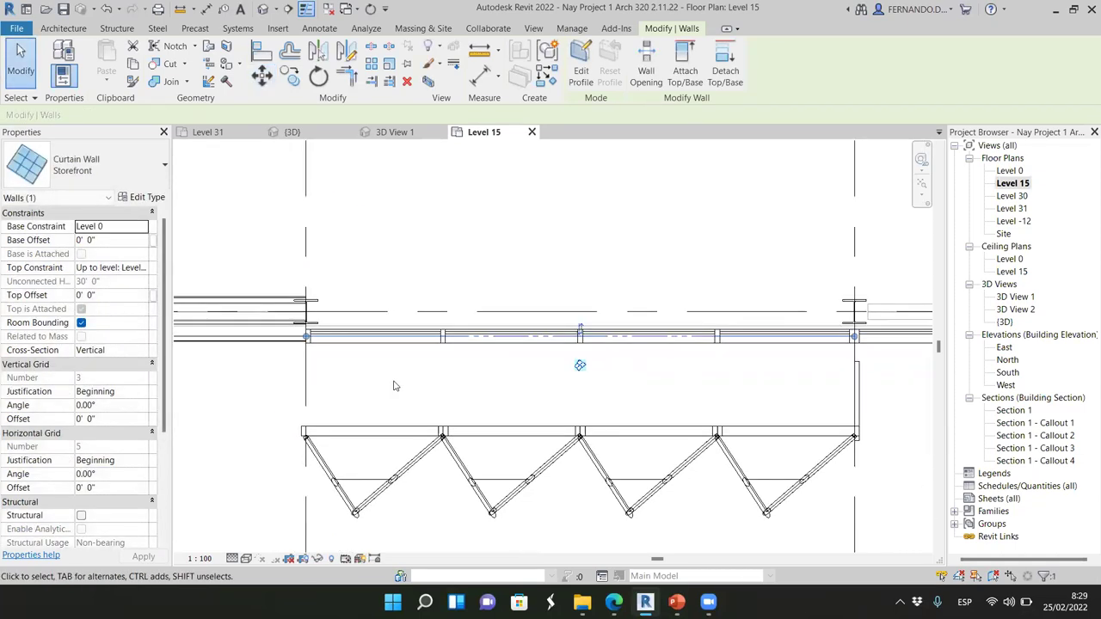
left_click(418, 243)
- Inspect the W250X73 column beside the curtain wall end, check the facade bracket detail on slide 7 in PowerPoint, and return to Revit
scroll(311, 340, "up", 1)
scroll(311, 340, "up", 3)
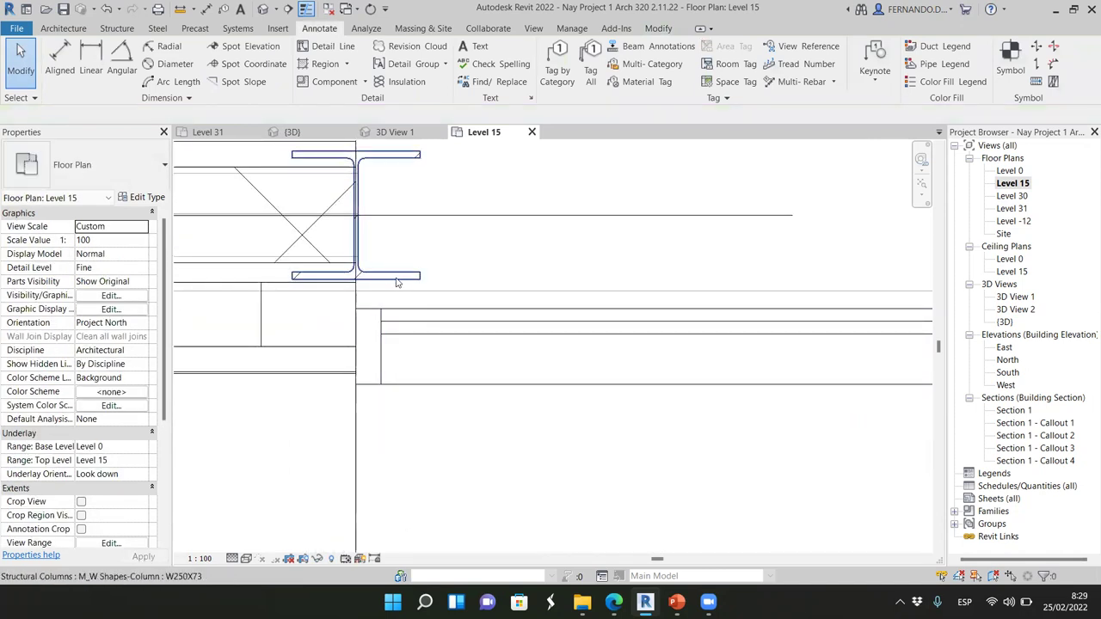
left_click(398, 378)
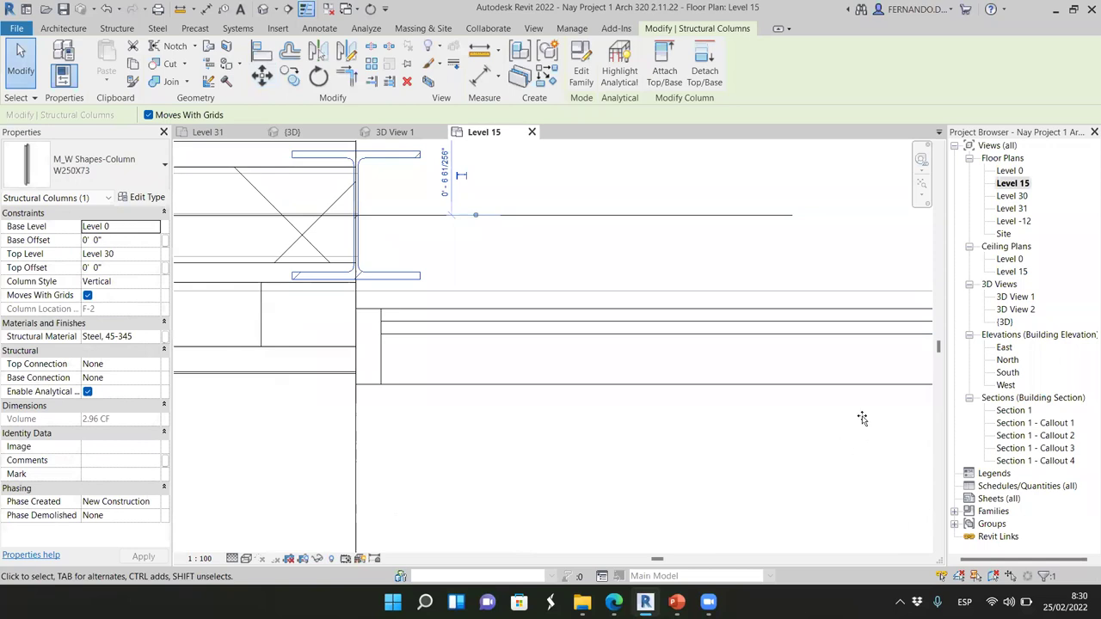
key("alt+Tab")
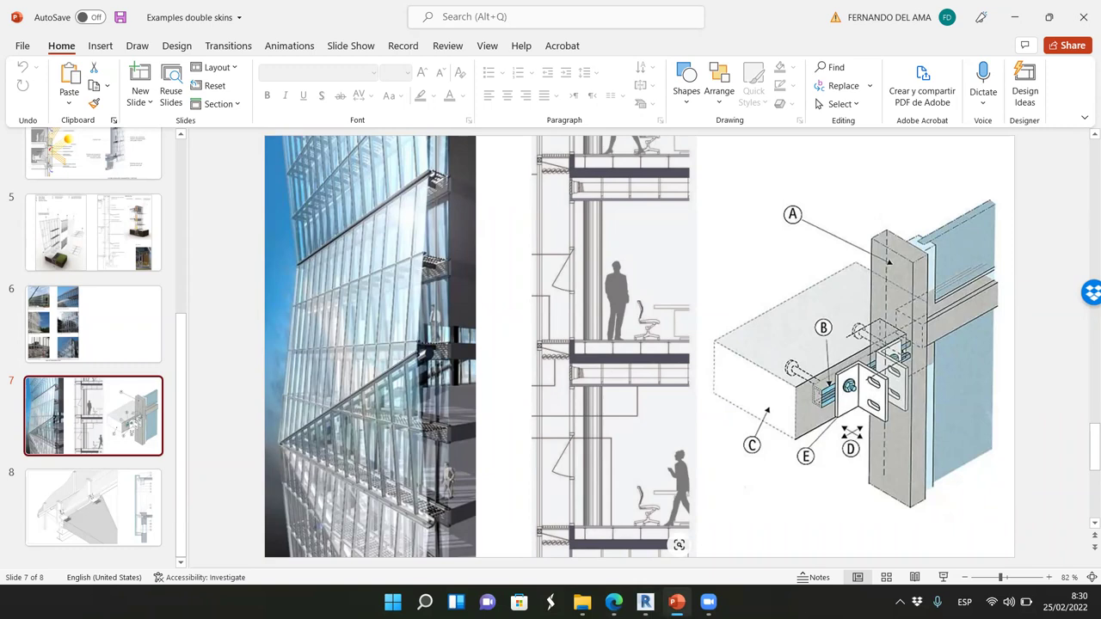
key("alt+Tab")
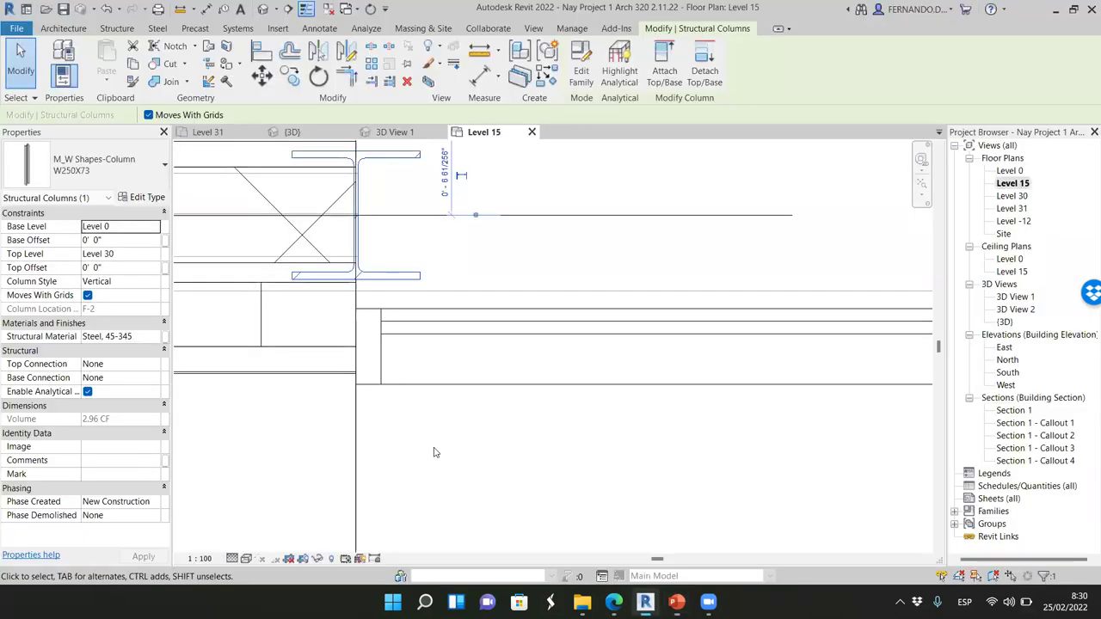
- Measure the distance between the Storefront mullions and the back frame of the pyramid panels with a temporary aligned dimension, then discard it
left_click(385, 359)
scroll(374, 314, "down", 3)
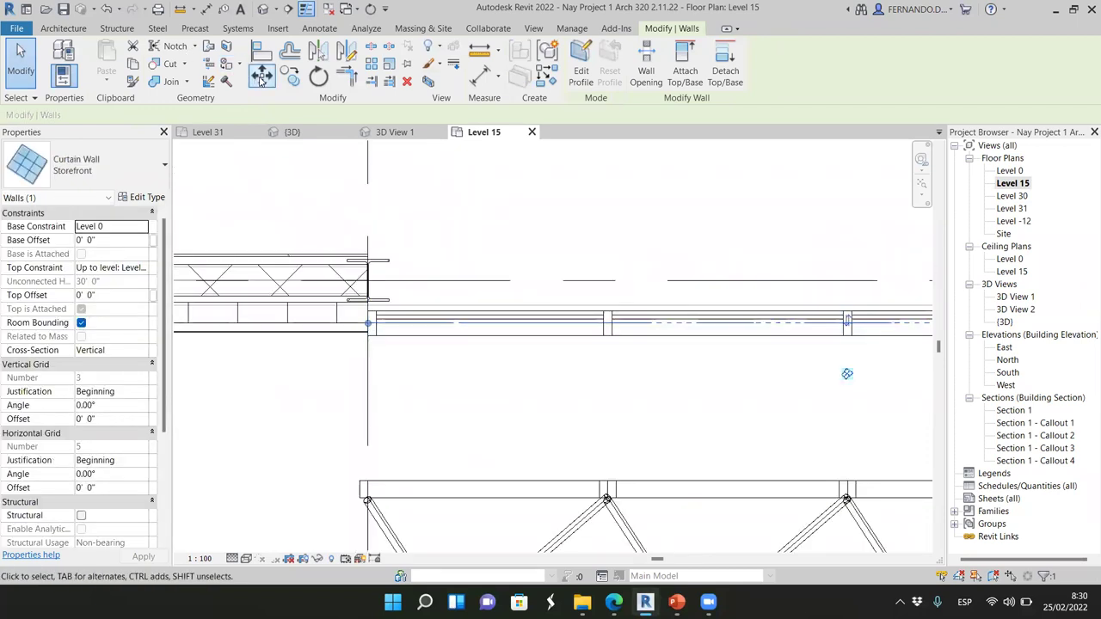
left_click(319, 29)
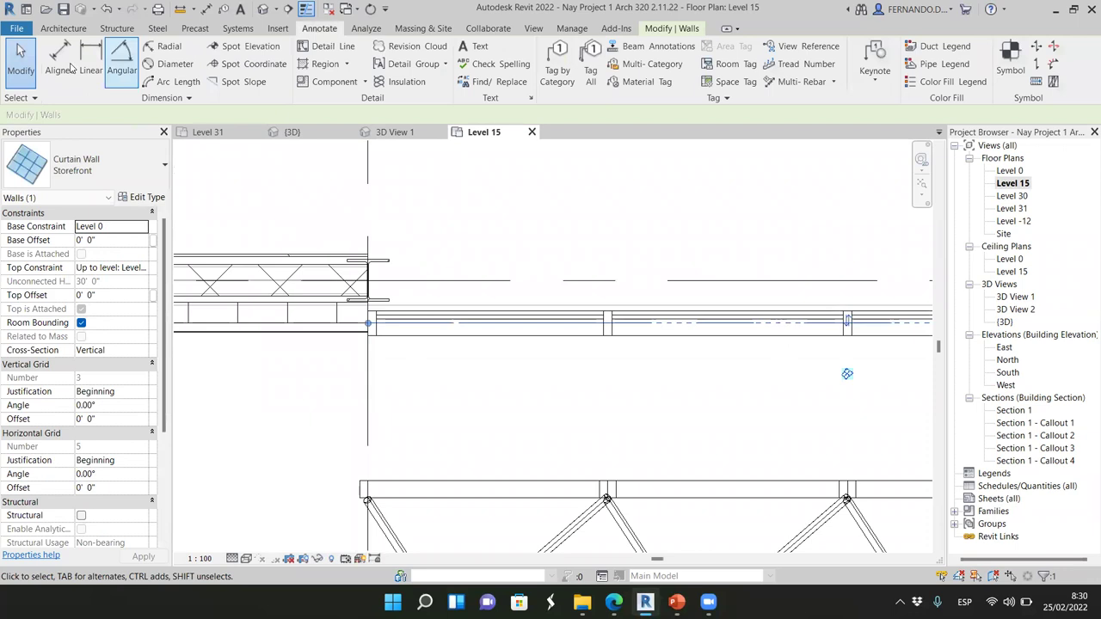
left_click(60, 58)
left_click(491, 339)
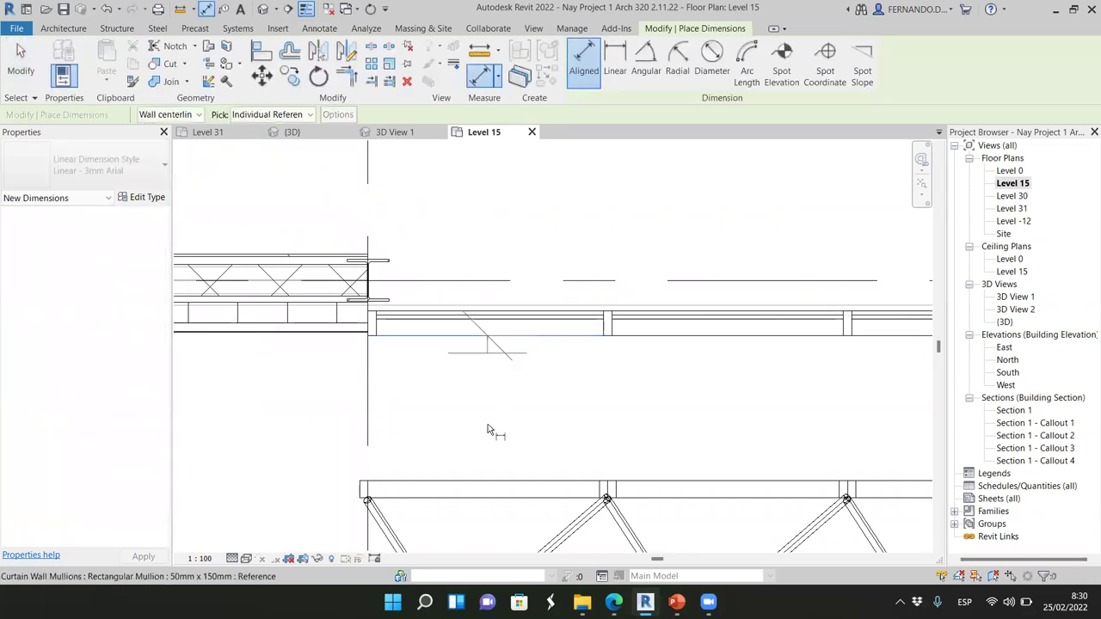
left_click(462, 481)
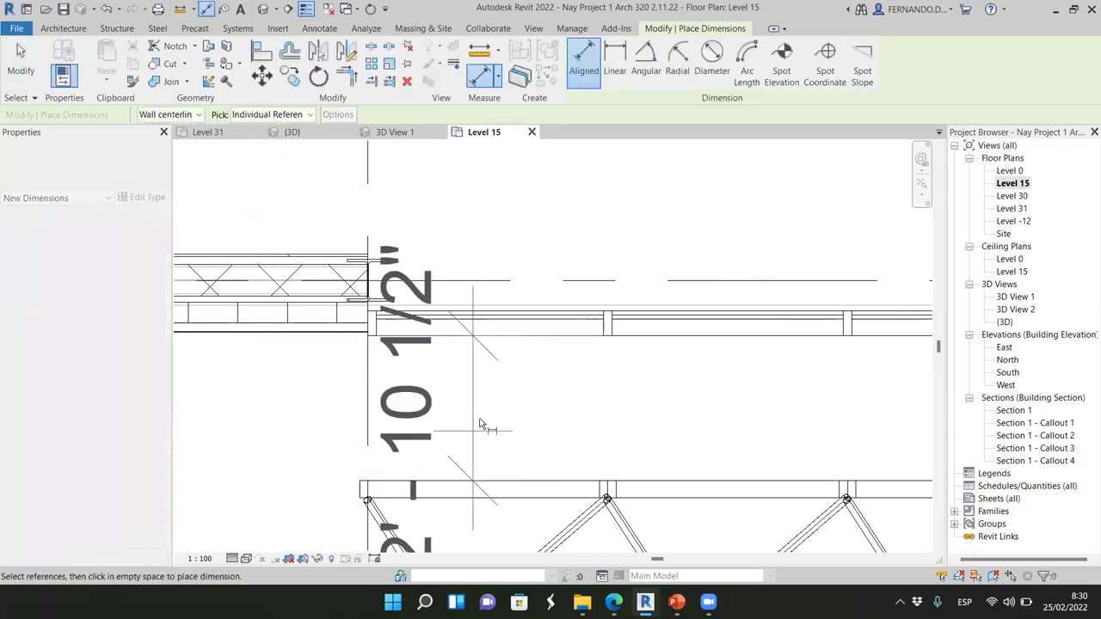
scroll(479, 418, "down", 2)
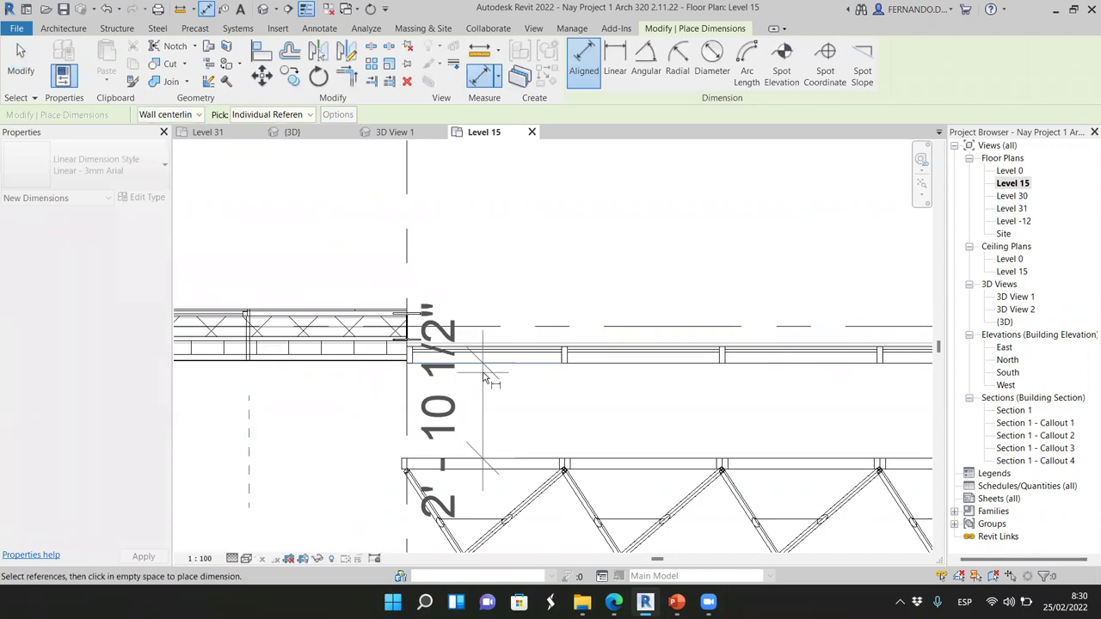
key("Escape")
scroll(484, 376, "down", 2)
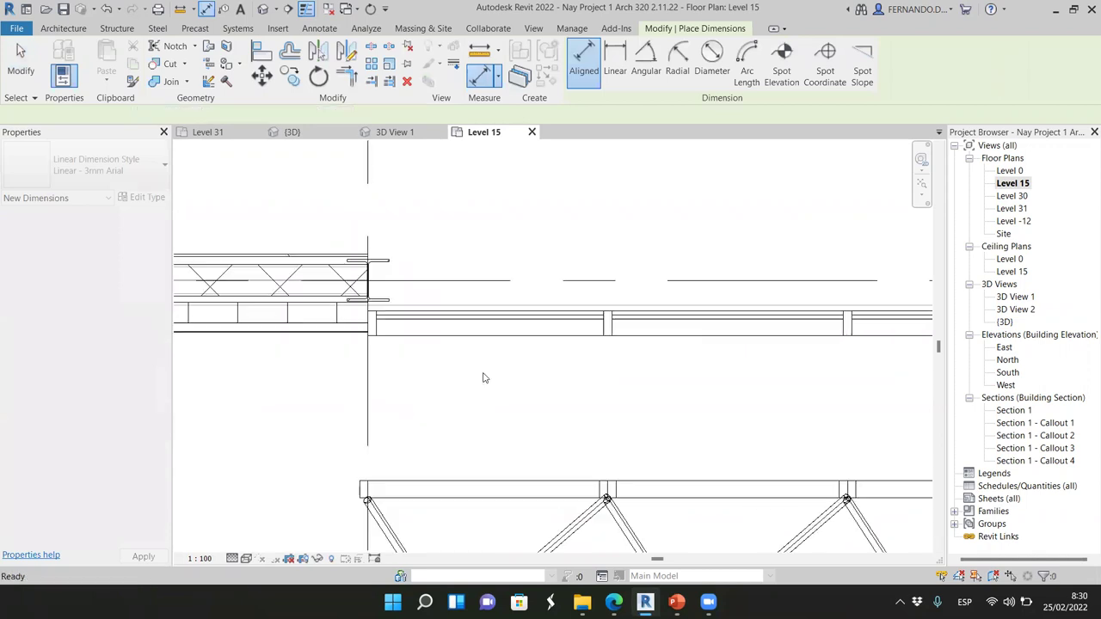
key("Escape")
- Delete the in-place structural framing bracket arms at the ends of the Storefront curtain wall beyond grid 3
scroll(593, 378, "up", 1)
scroll(612, 381, "up", 1)
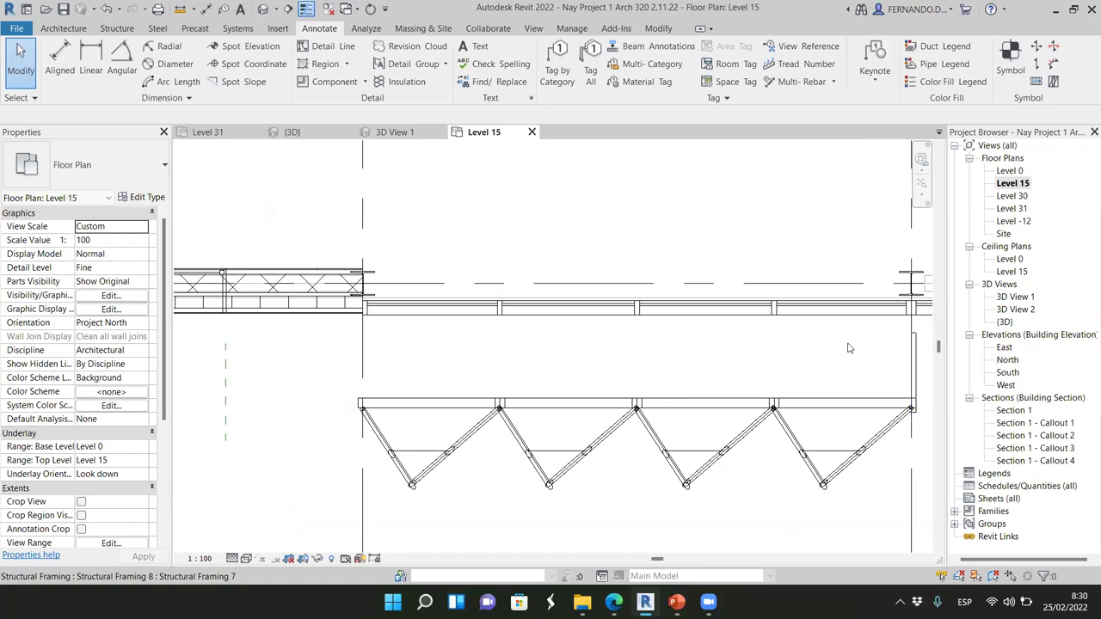
scroll(387, 371, "down", 1)
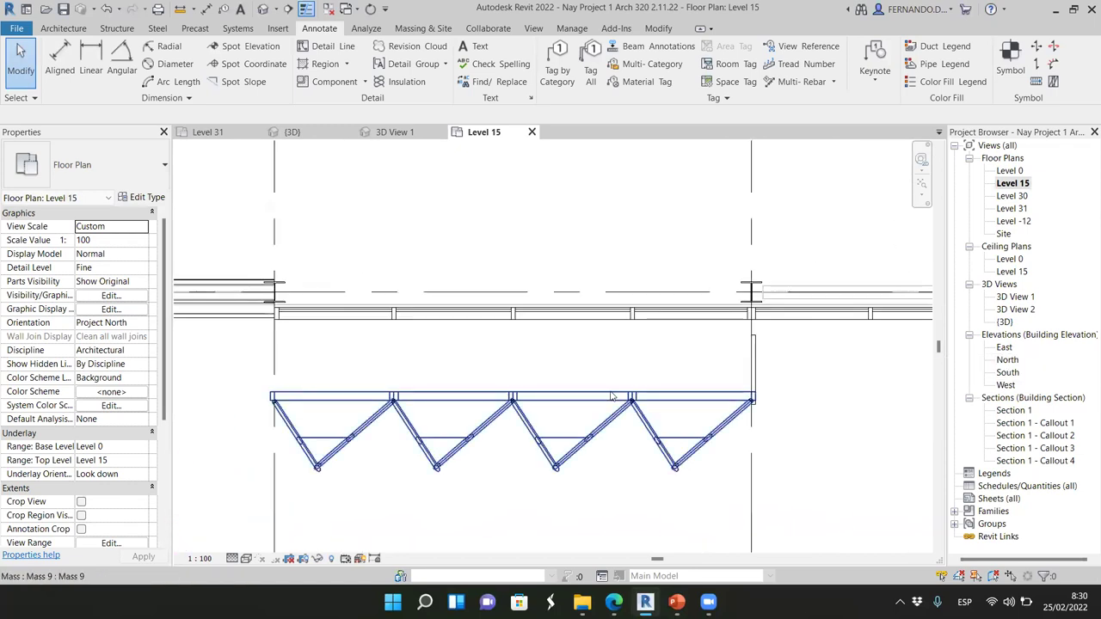
scroll(791, 365, "up", 1)
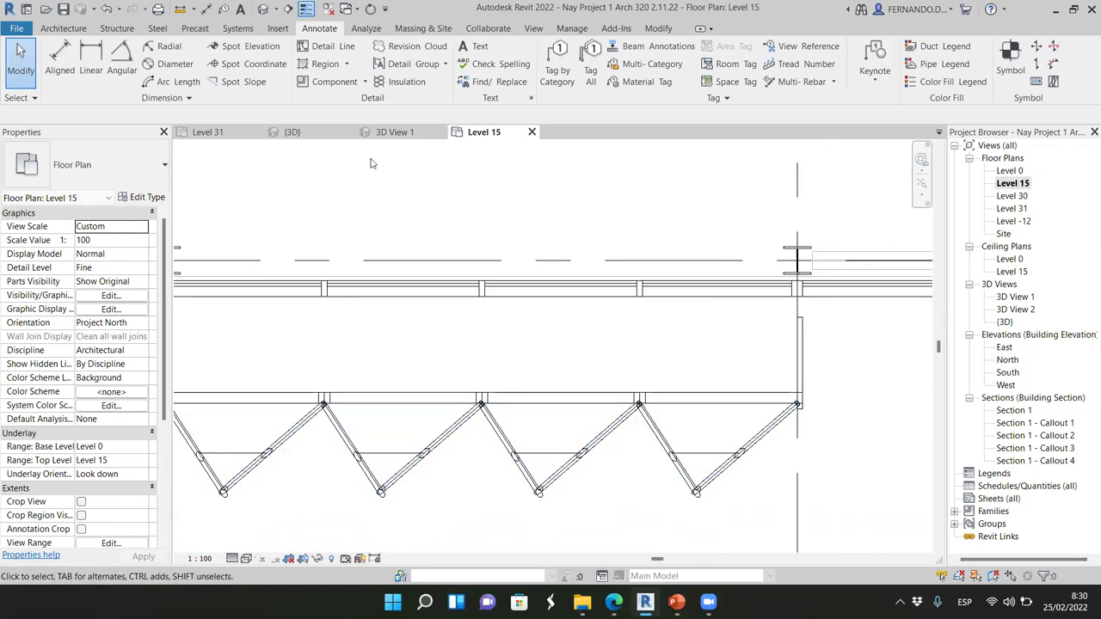
left_click(397, 133)
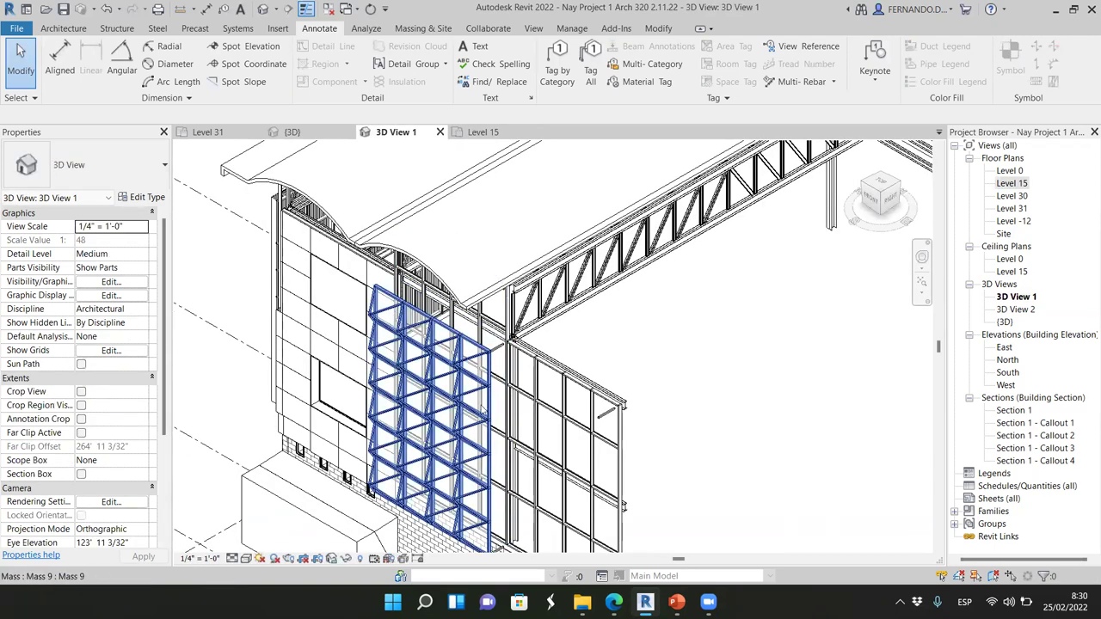
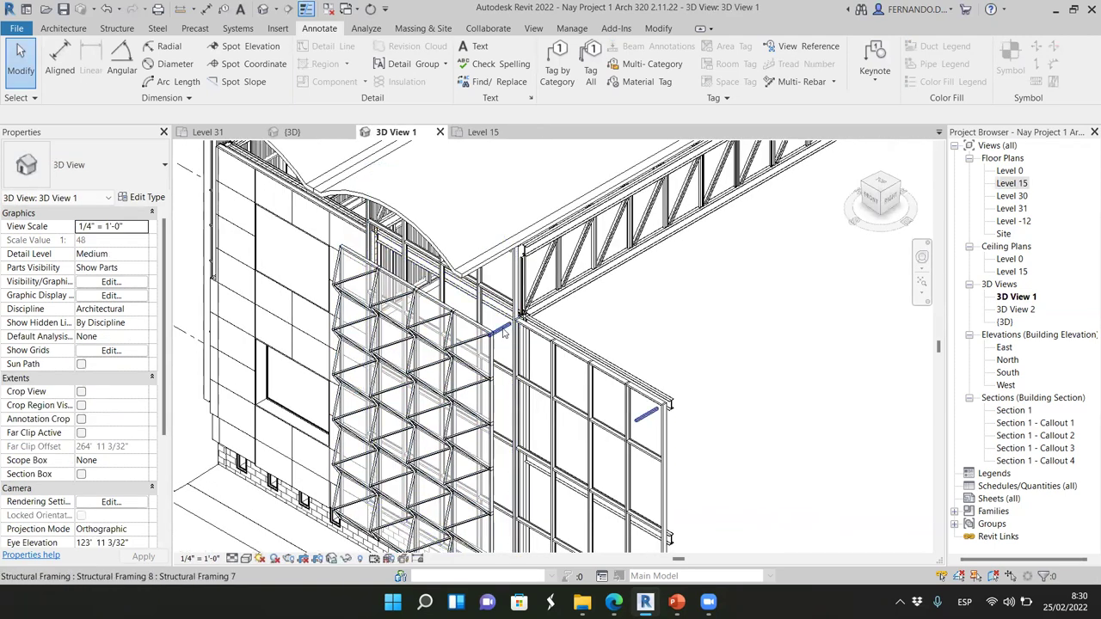
scroll(677, 450, "up", 3)
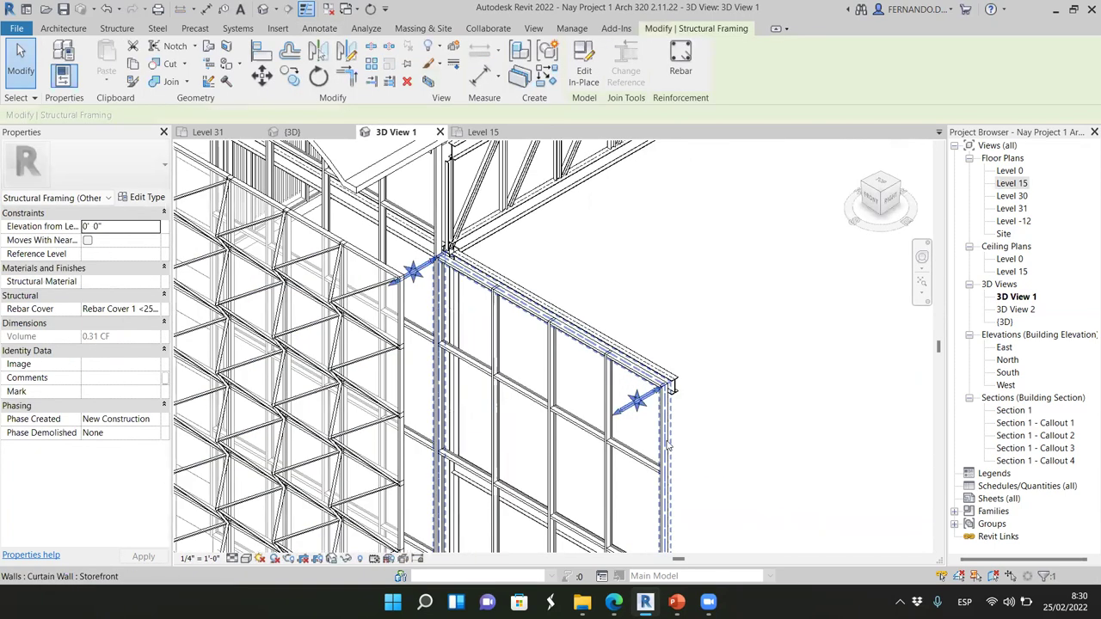
scroll(655, 409, "up", 1)
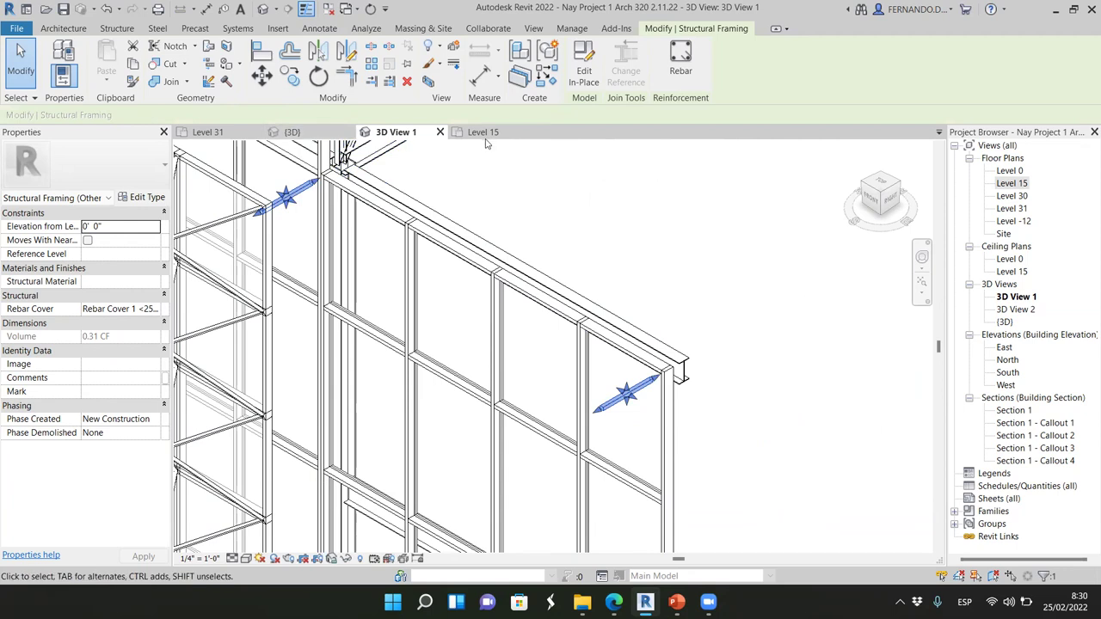
key("ctrl+Tab")
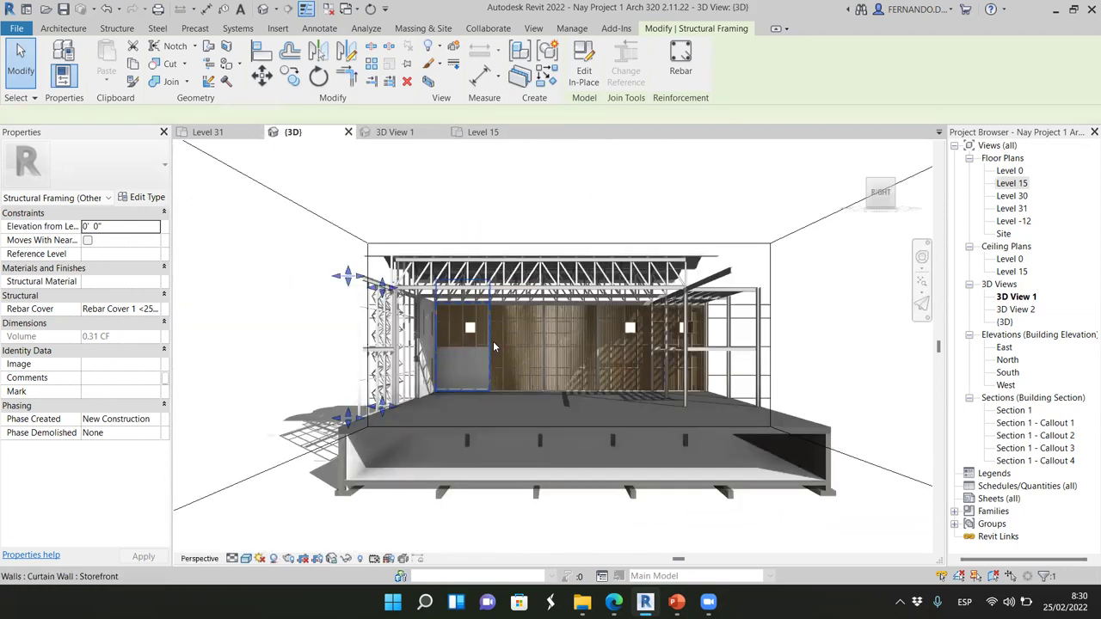
scroll(297, 300, "up", 5)
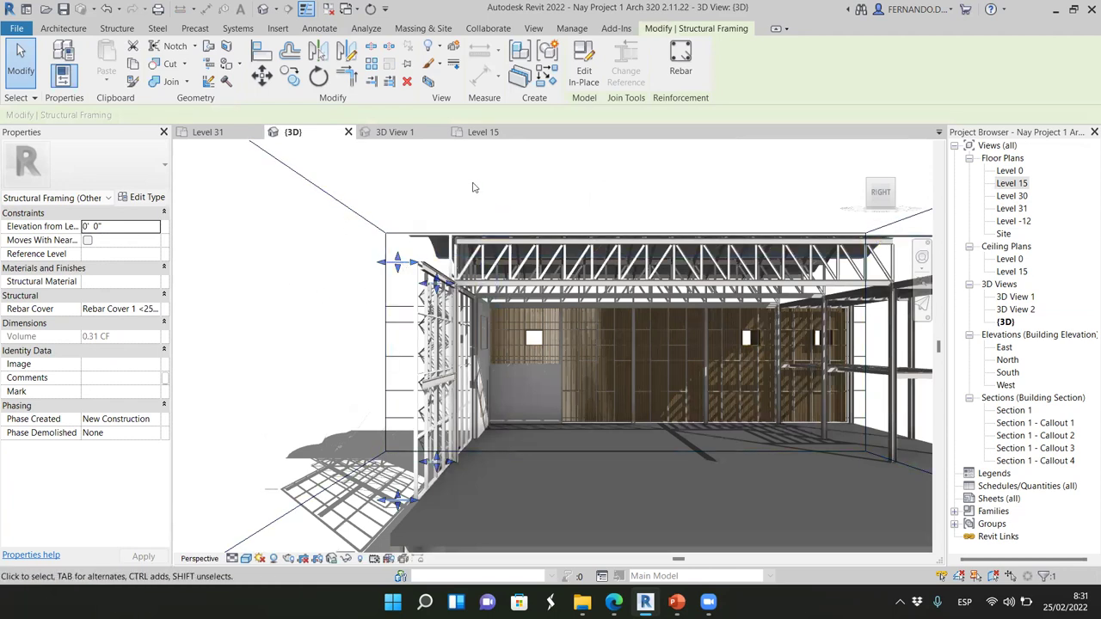
scroll(709, 301, "up", 5)
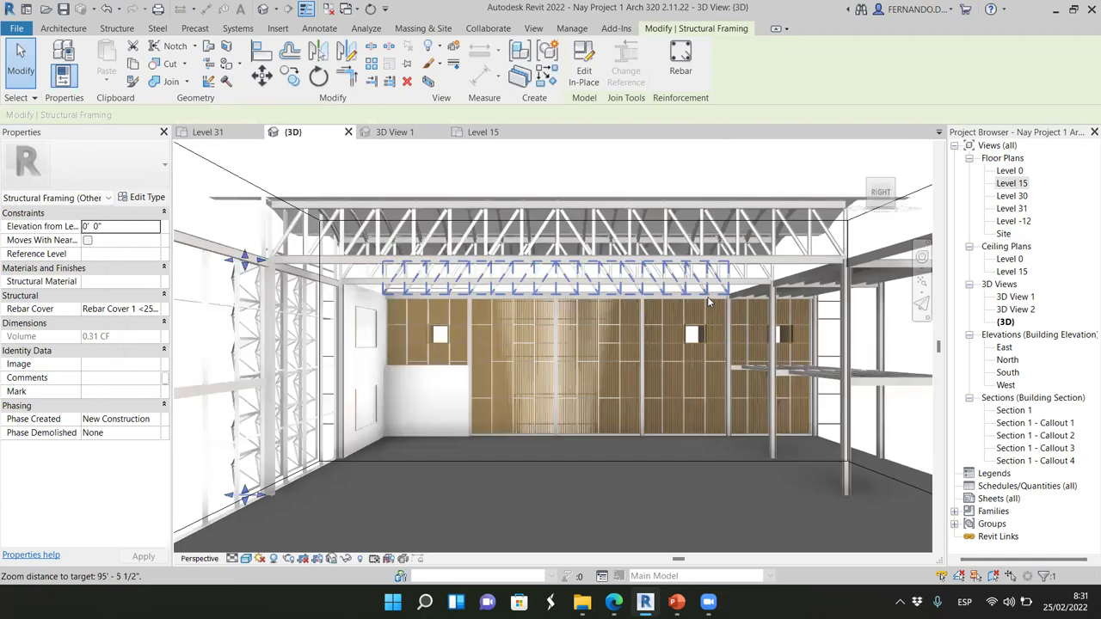
key("Escape")
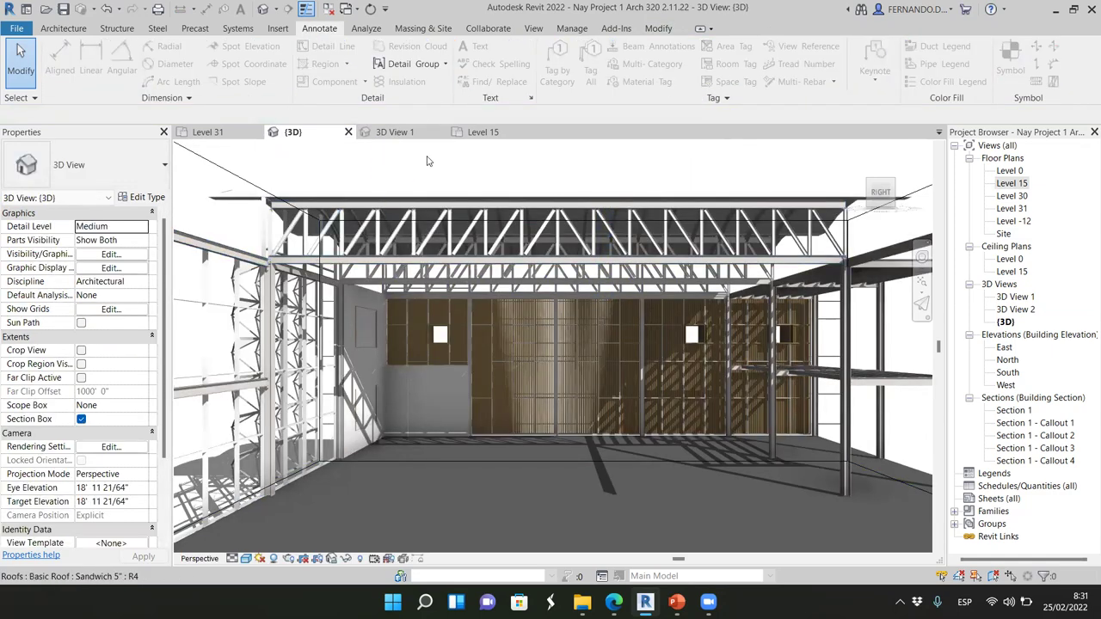
- Delete the Storefront curtain wall in the open bay beyond the pyramid-panelled mass in 3D View 1
left_click(404, 133)
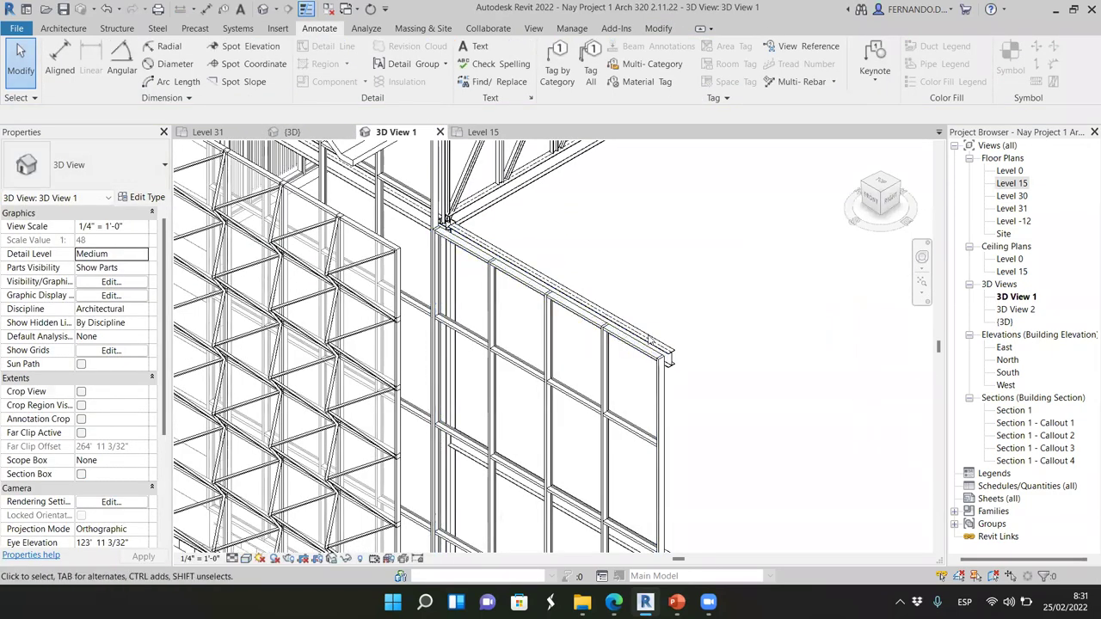
scroll(669, 352, "down", 3)
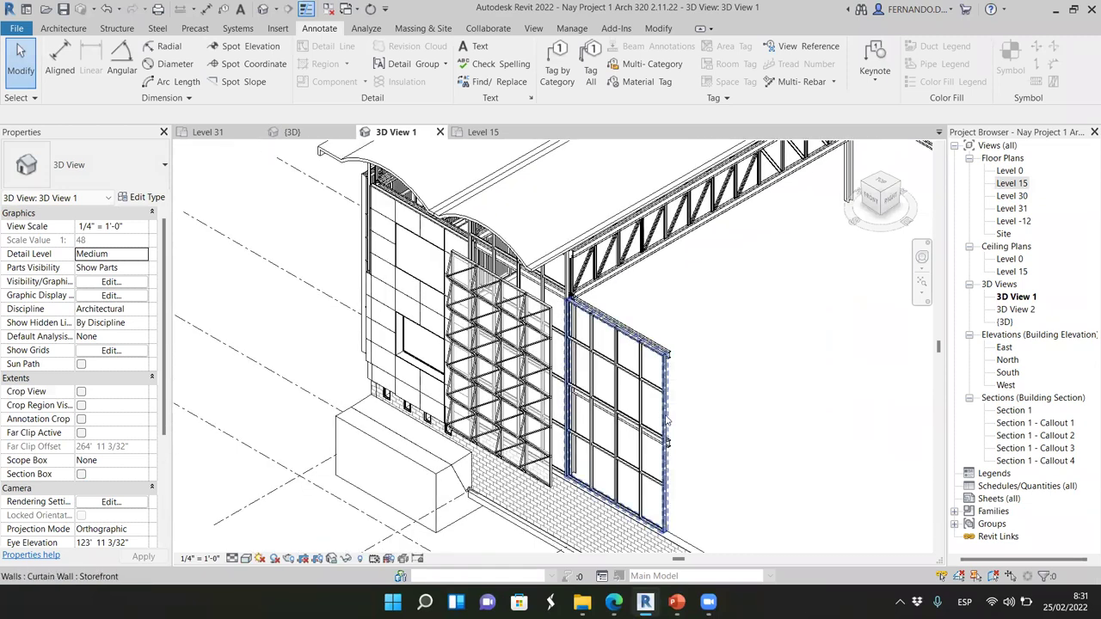
left_click(667, 420)
key("Delete")
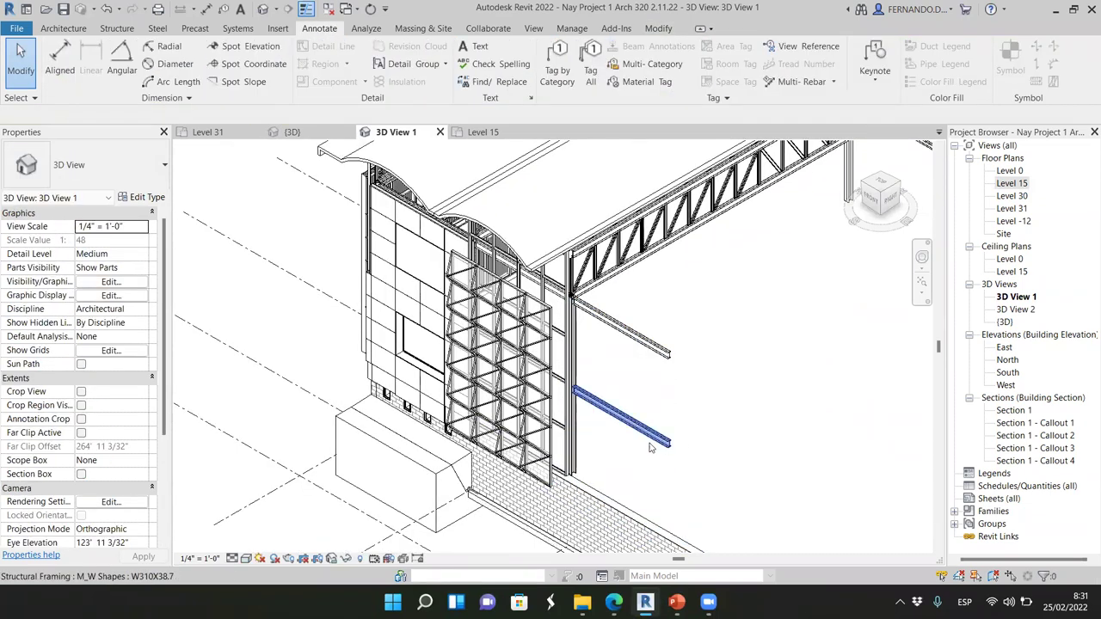
- Extend the near end of the Level 15 W310X38.7 beam beyond grid 3 to the midpoint of the W250X73 column at grid 2
scroll(602, 423, "up", 3)
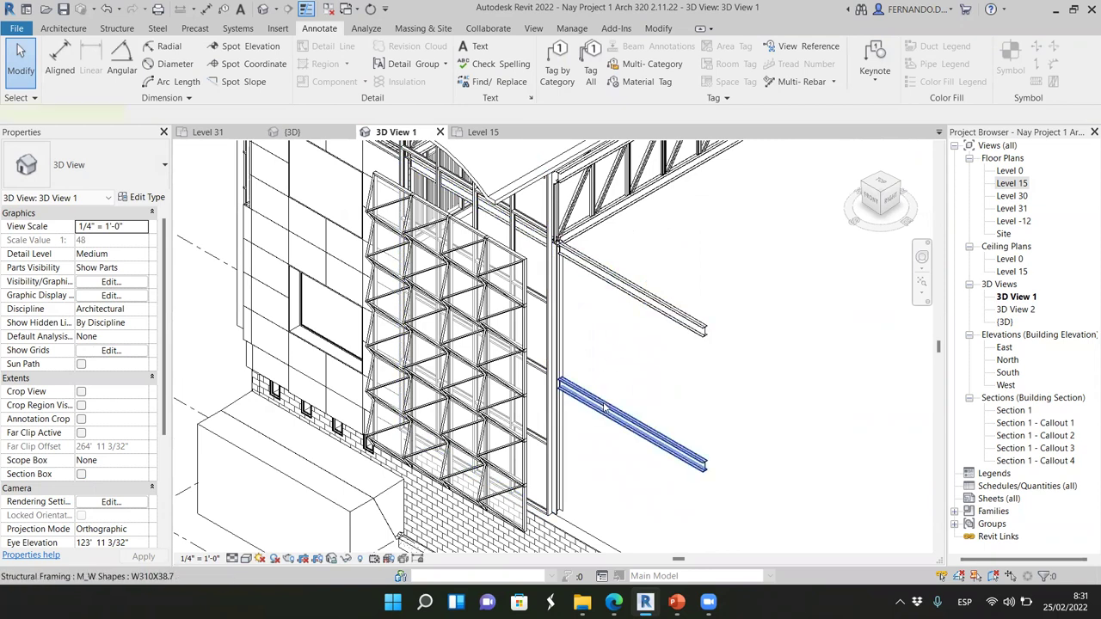
left_click(605, 410)
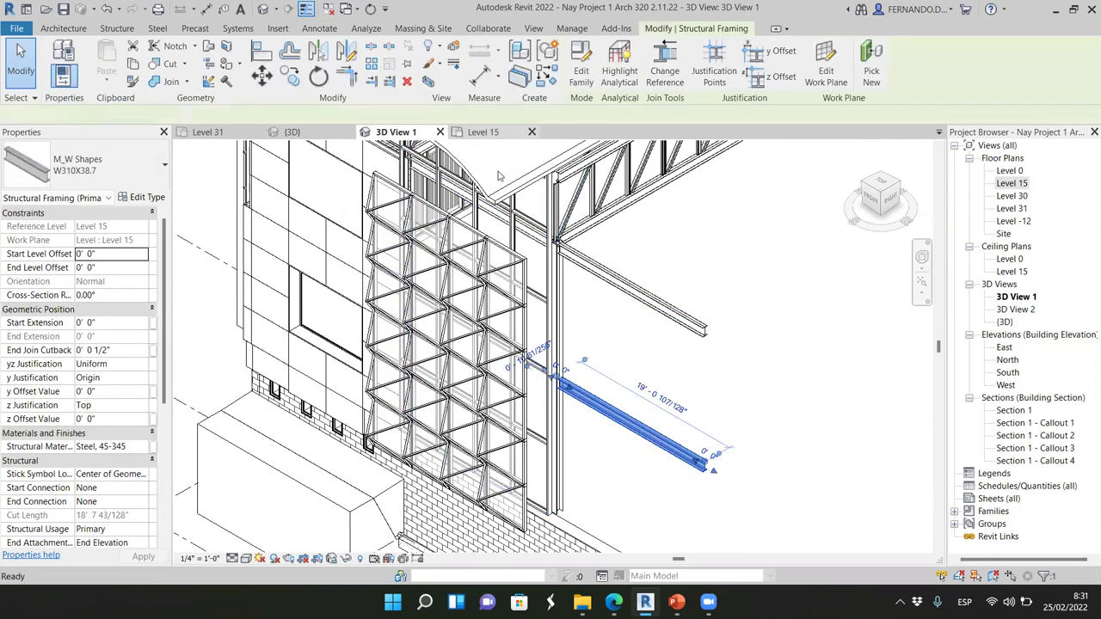
left_click(482, 132)
scroll(702, 367, "down", 4)
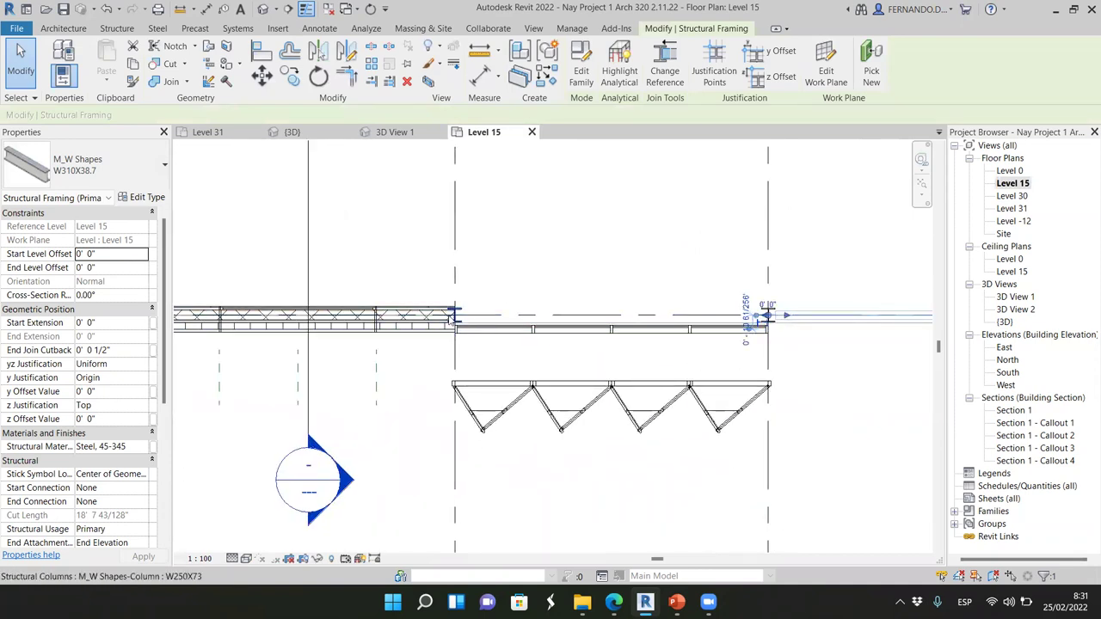
scroll(480, 321, "up", 2)
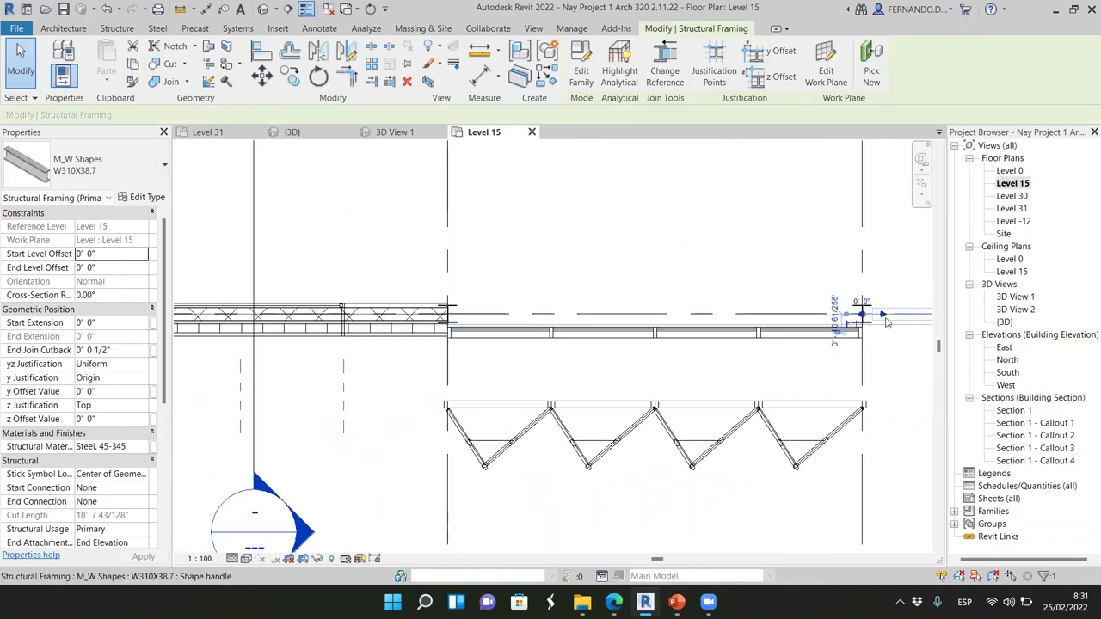
scroll(412, 313, "down", 3)
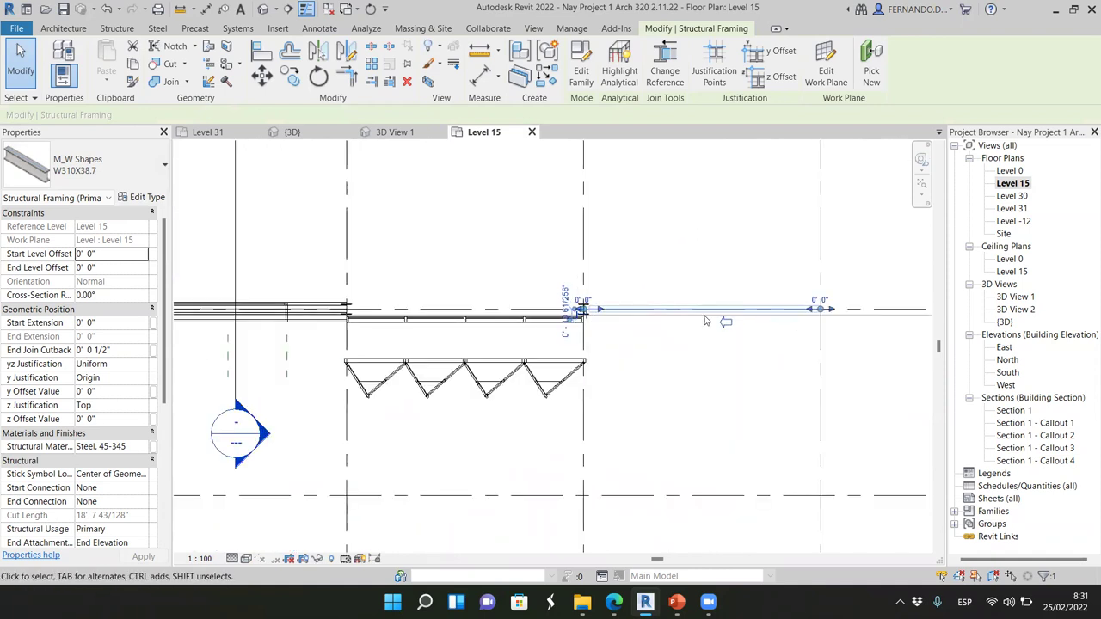
scroll(582, 313, "up", 2)
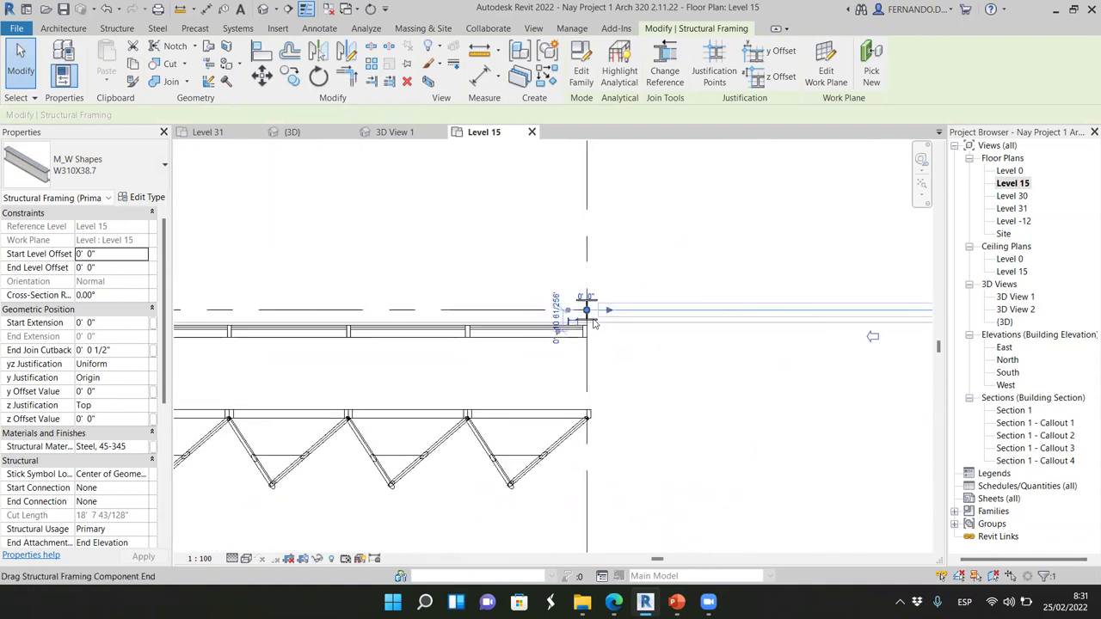
left_click_drag(586, 311, 307, 295)
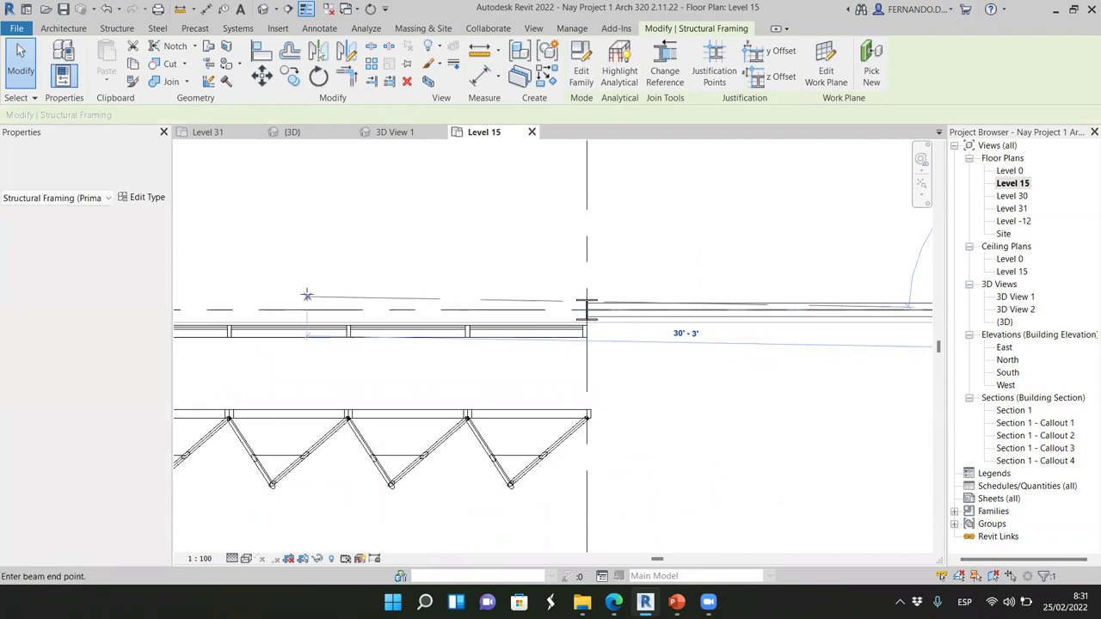
key("Escape")
left_click(258, 316)
middle_click_drag(258, 316, 463, 364)
key("Escape")
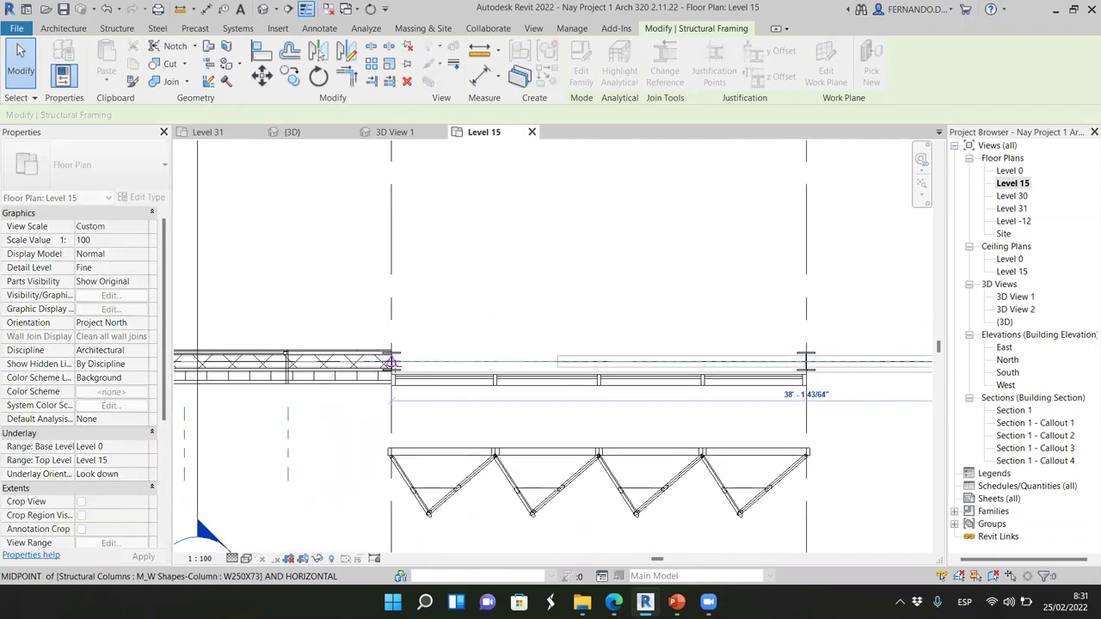
left_click(528, 380)
- Shorten the far end of the W310X38.7 beam to the column at grid 3, so it spans only the bay behind the pyramid panels
scroll(528, 386, "down", 1)
scroll(500, 390, "down", 2)
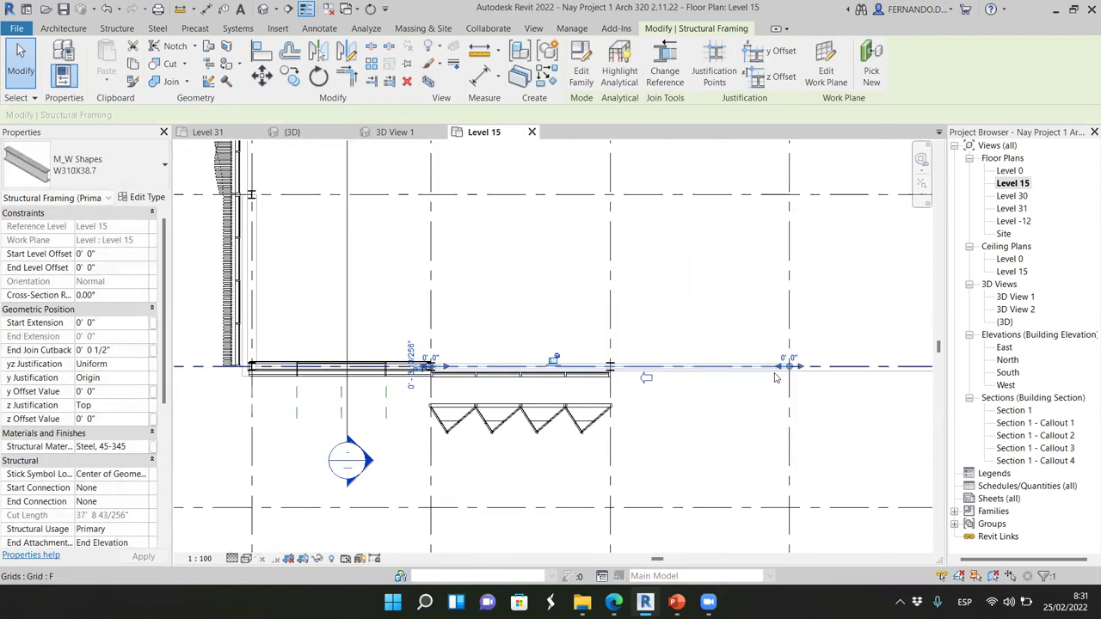
left_click_drag(790, 367, 755, 367)
left_click_drag(609, 368, 612, 367)
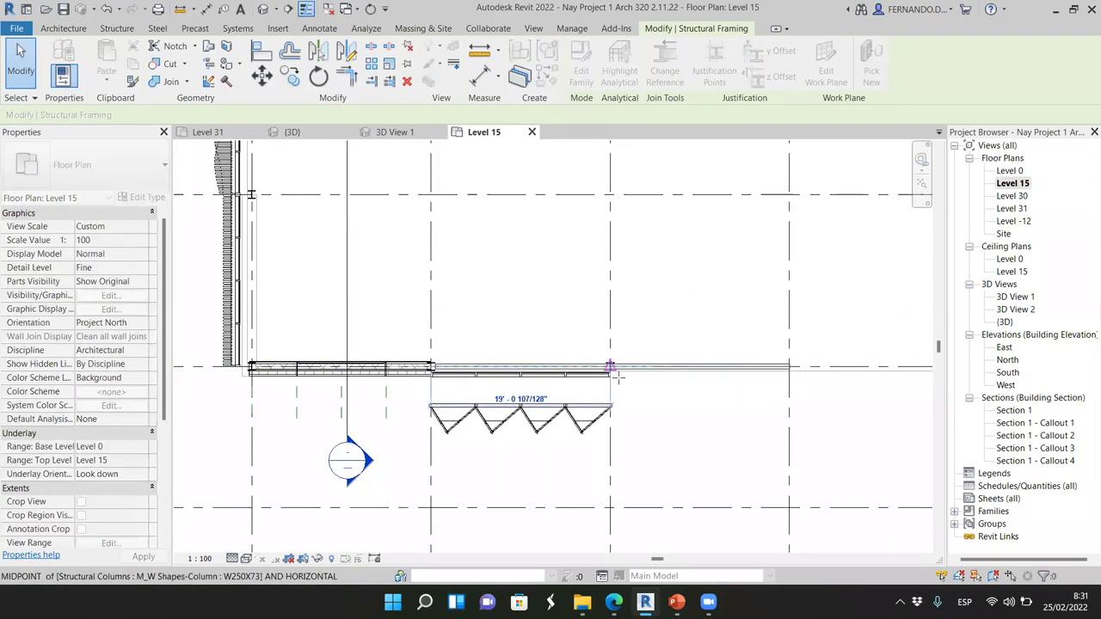
key("Escape")
- Inspect the beam behind the pyramid-panelled facade in the {3D} perspective and from inside the building in 3D View 1
scroll(576, 378, "up", 2)
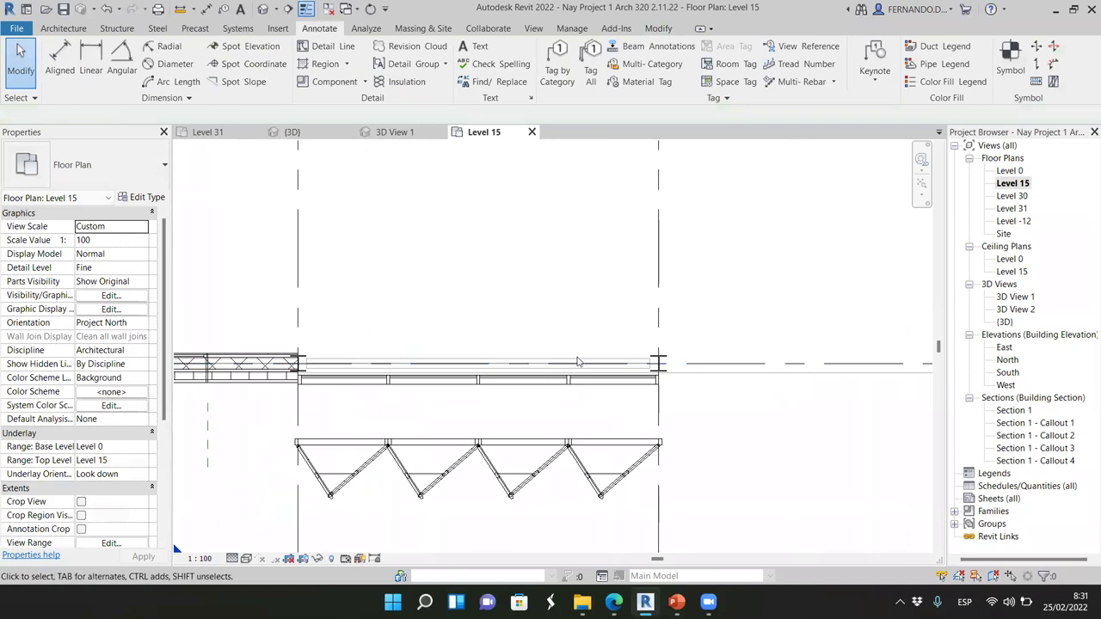
left_click(331, 134)
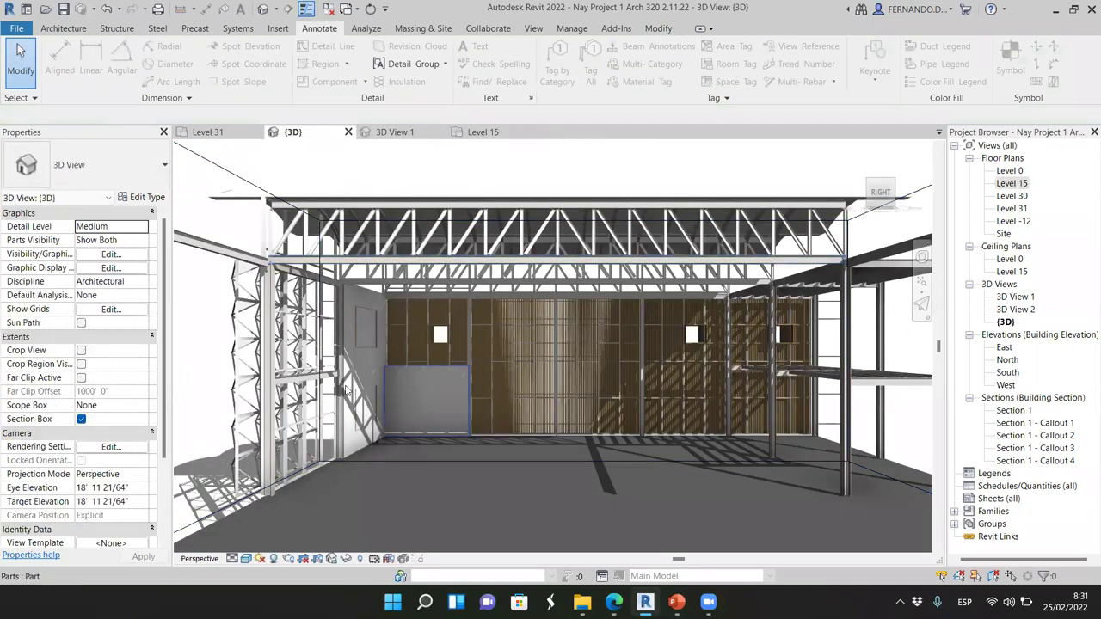
left_click(412, 133)
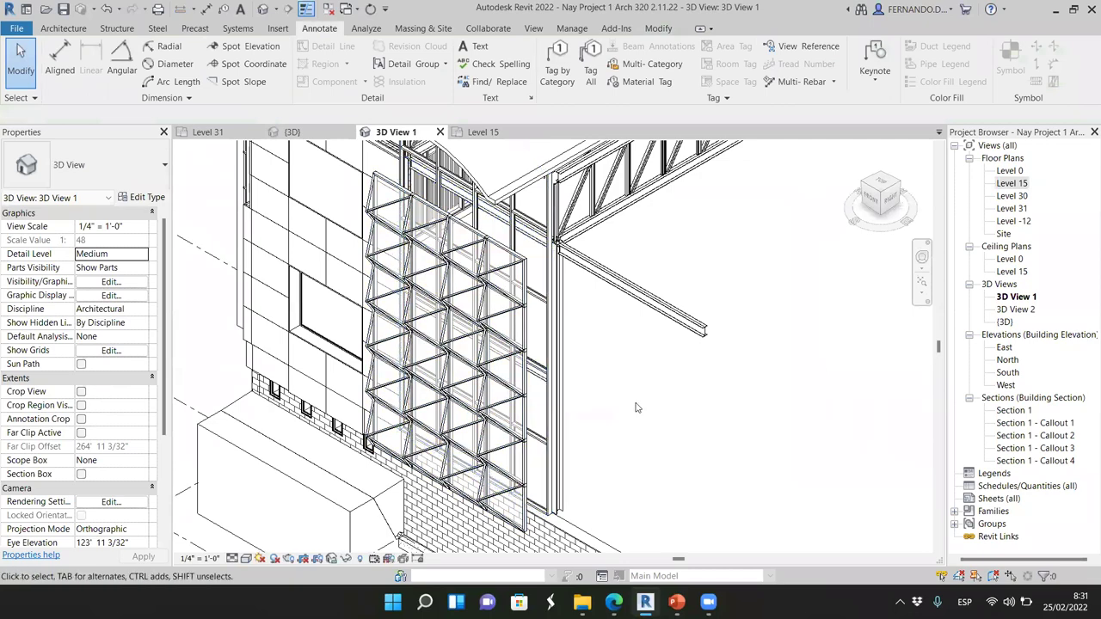
left_click_drag(892, 205, 867, 404)
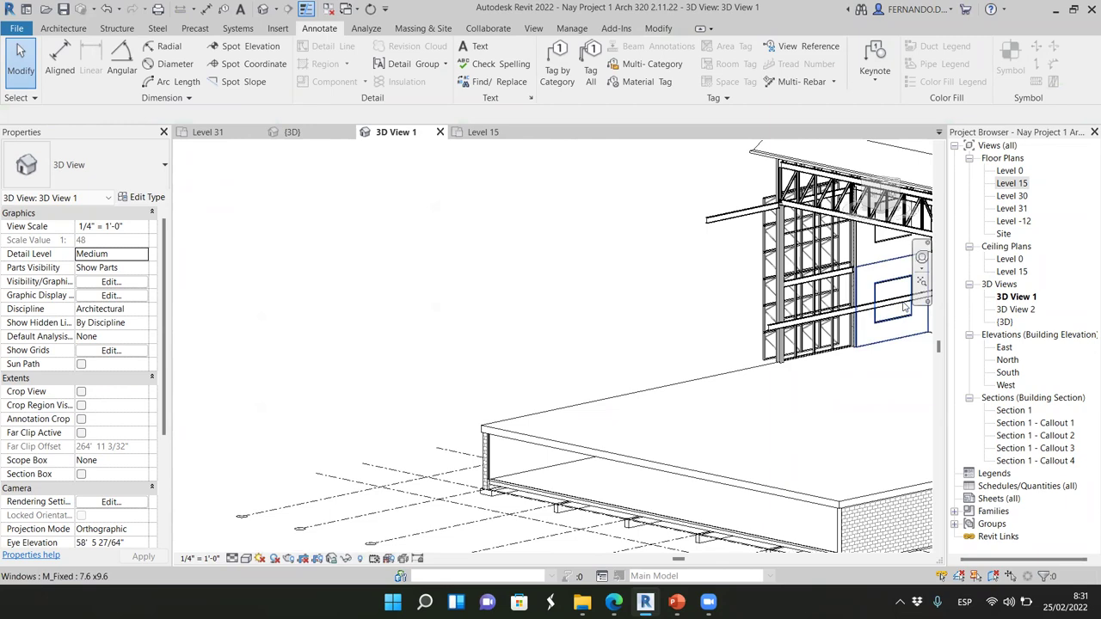
left_click(890, 218)
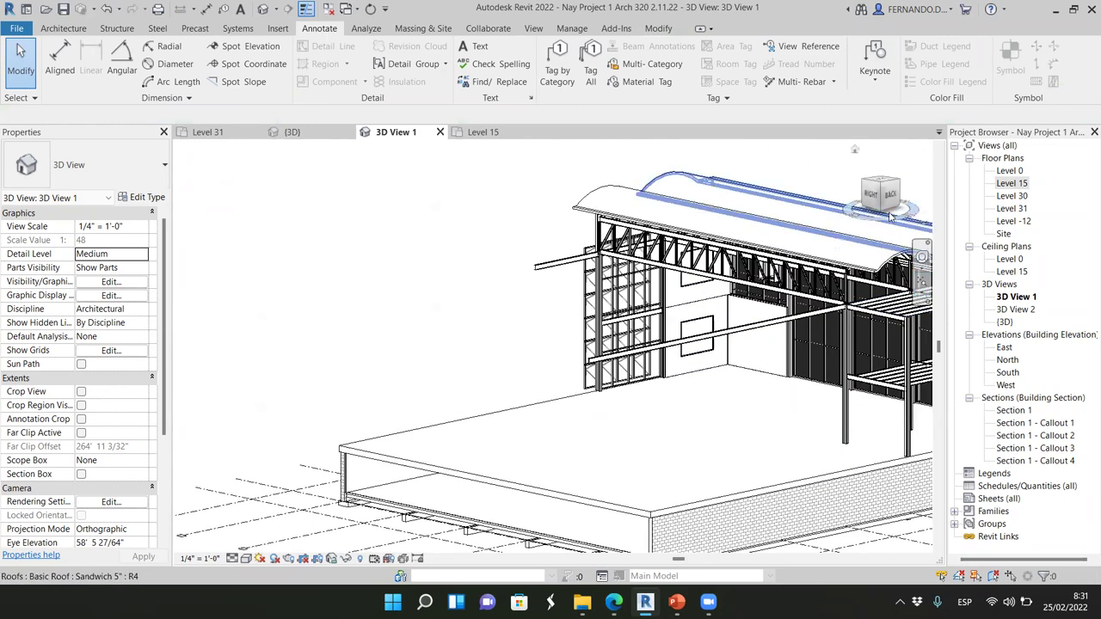
- Delete the short Level 30 W310X38.7 beam projecting outward from the column beside the pyramid-panelled facade
left_click(891, 198)
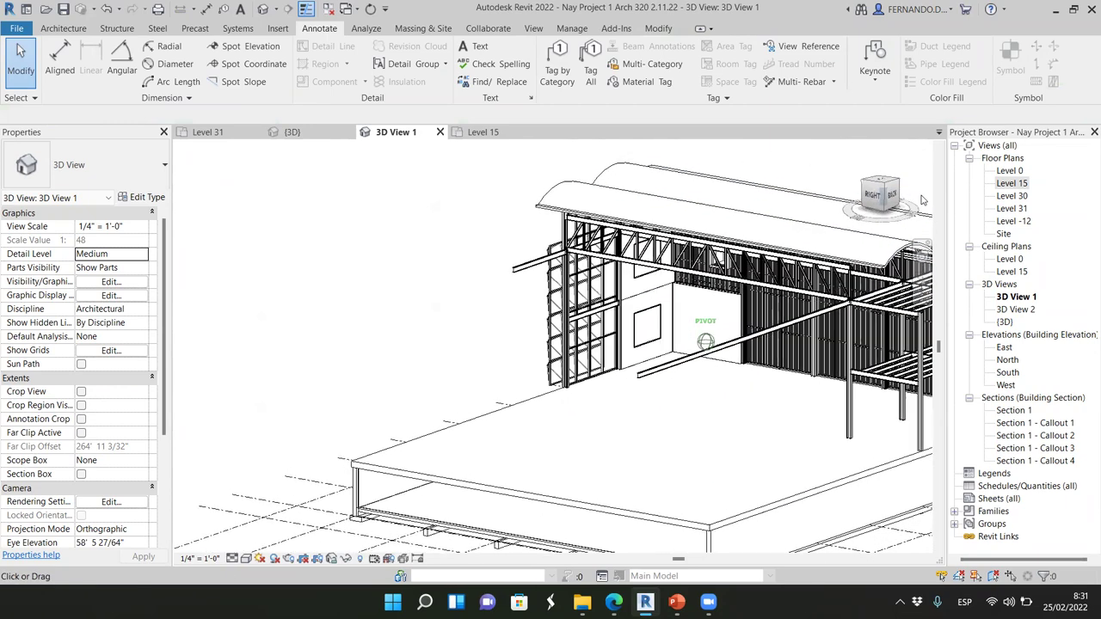
scroll(643, 316, "up", 4)
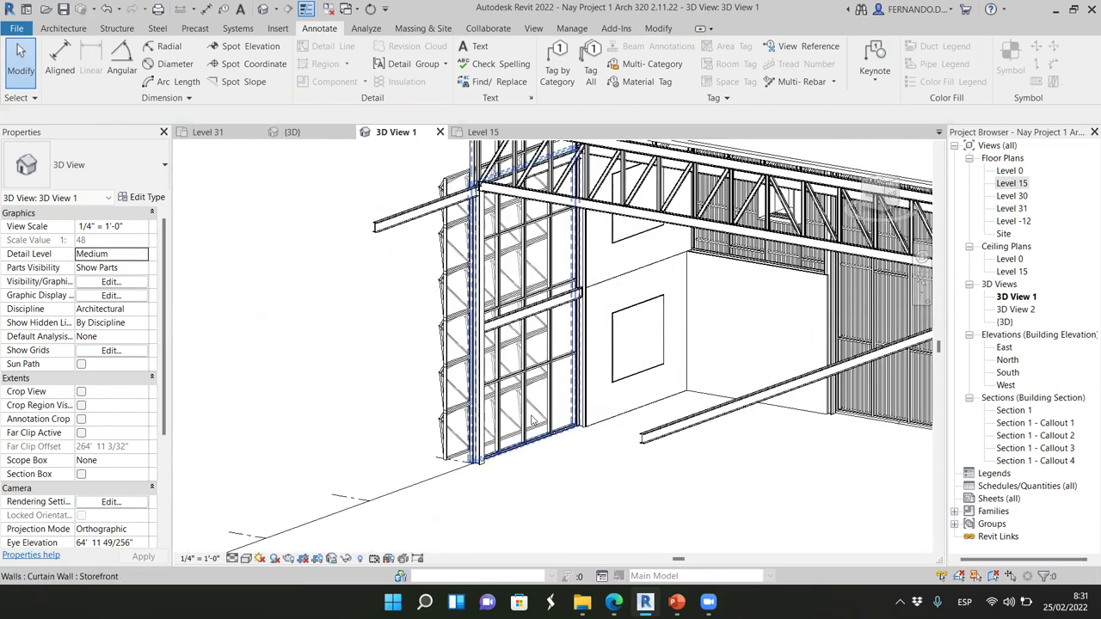
scroll(559, 172, "up", 3)
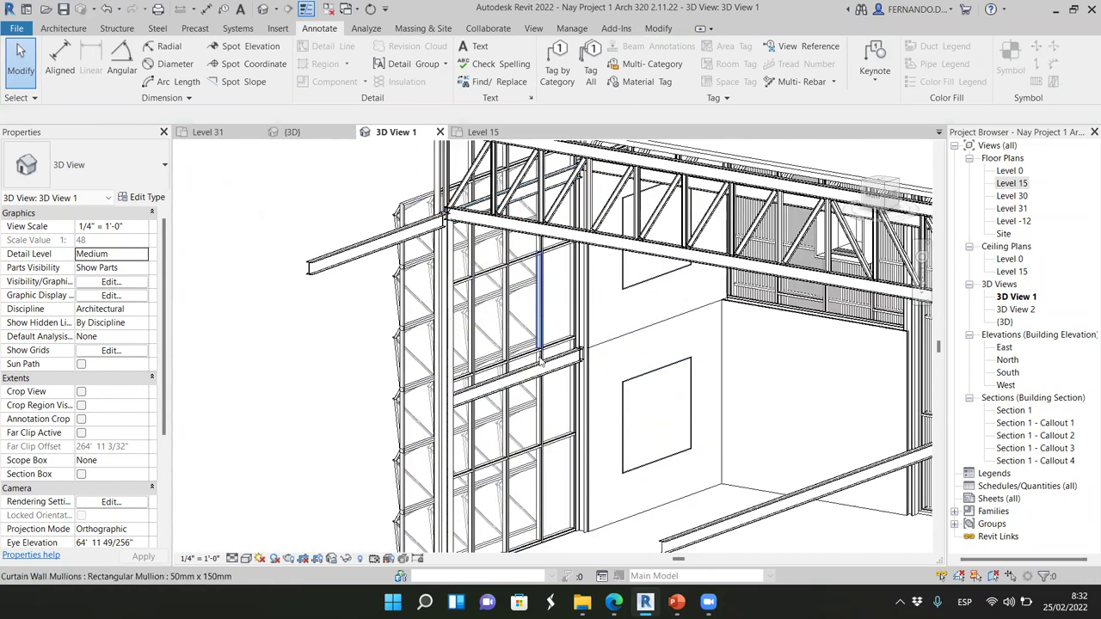
left_click(551, 381)
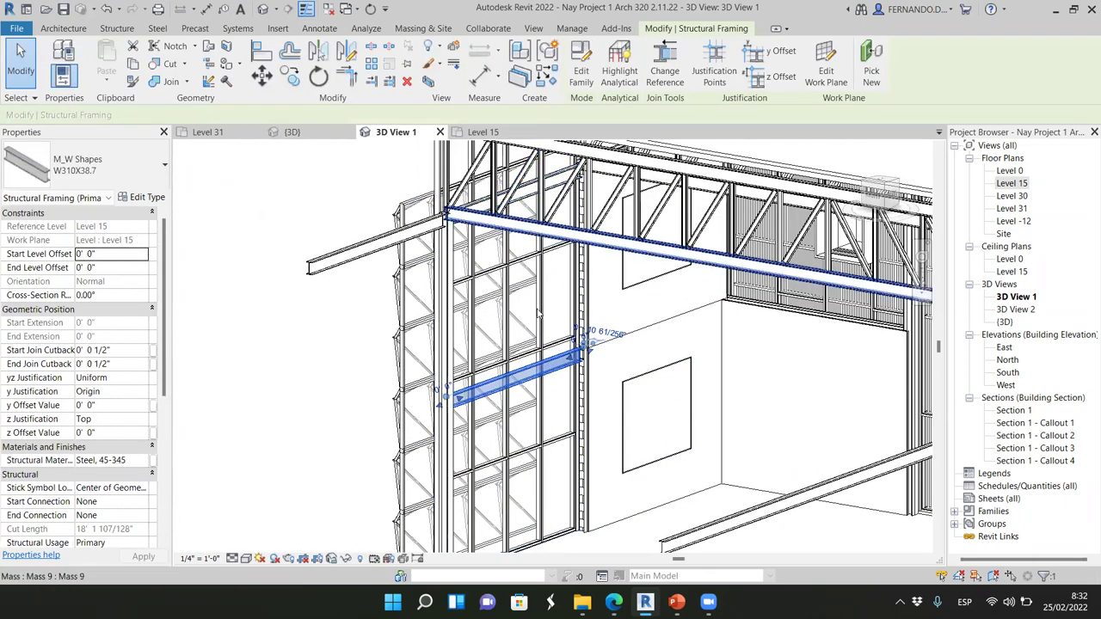
left_click_drag(553, 370, 516, 198)
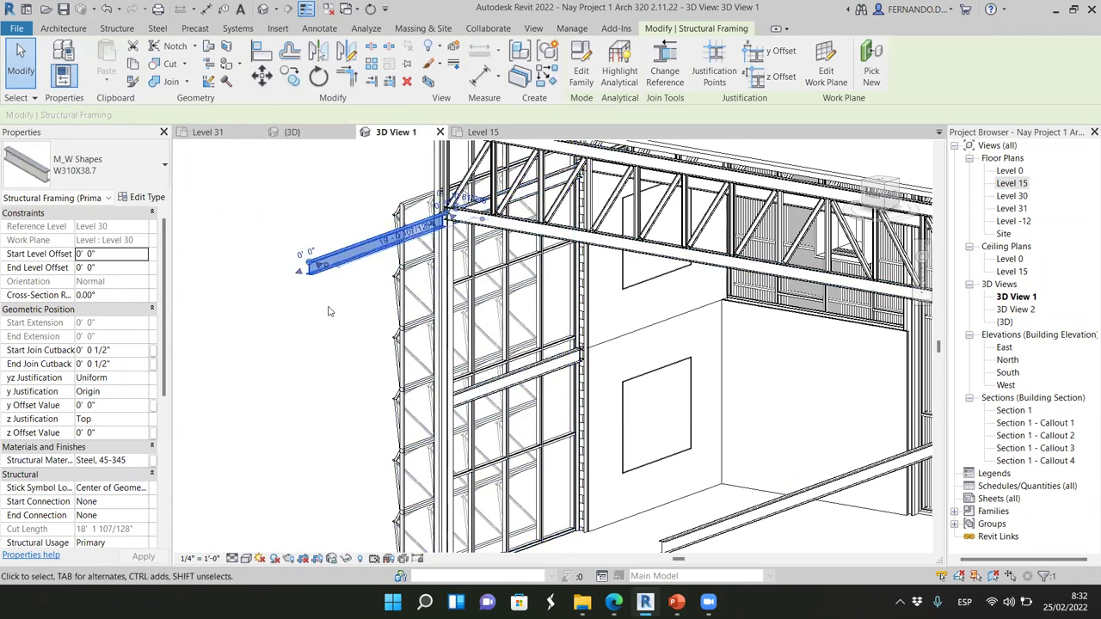
key("Delete")
scroll(357, 309, "down", 5)
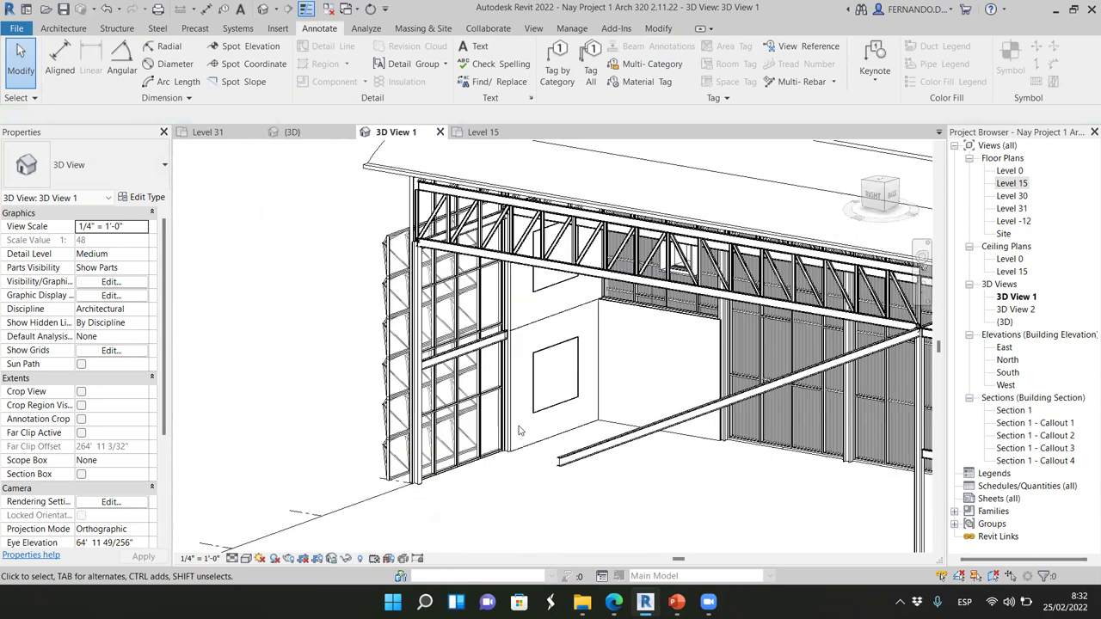
- Delete the long Level 30 W310X38.7 beam running lengthwise across the open floor slab
left_click(597, 432)
scroll(585, 486, "down", 2)
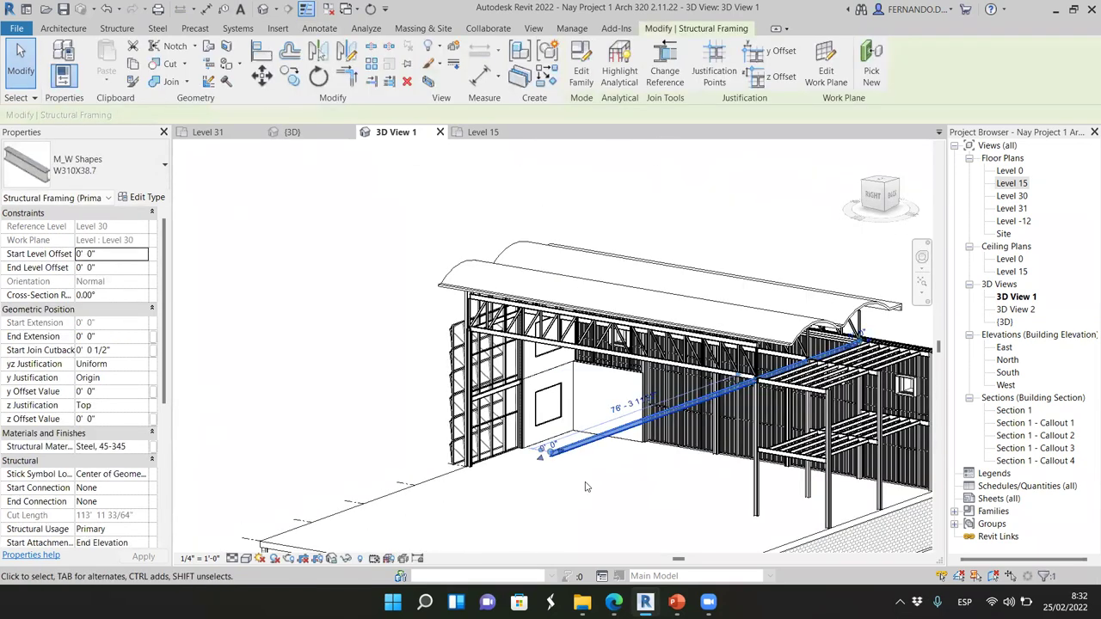
key("Delete")
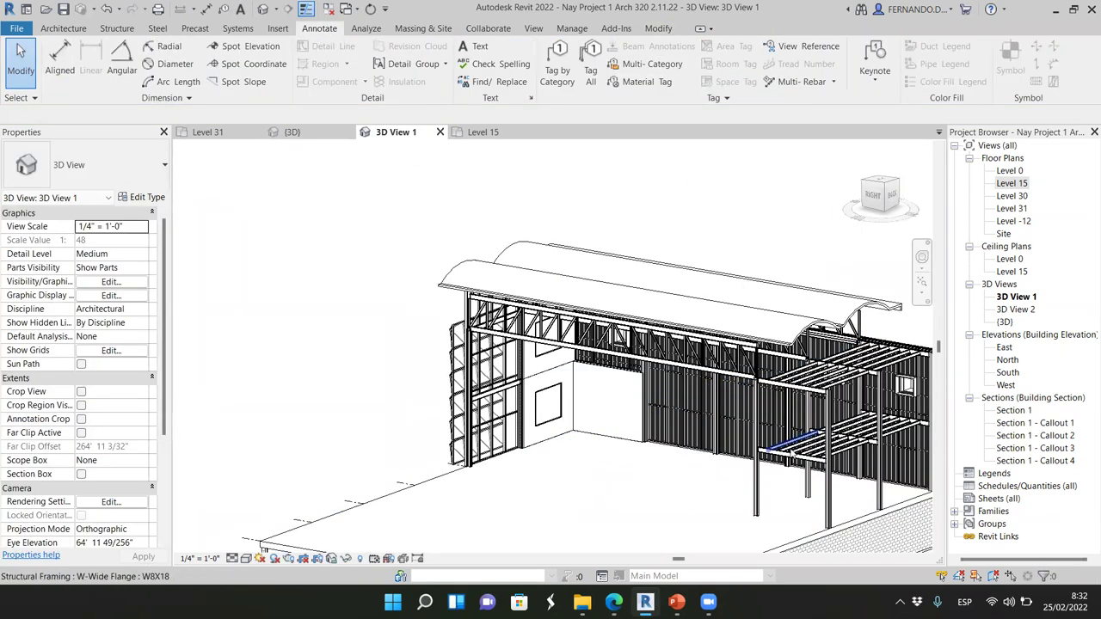
- Delete the Storefront curtain wall and corrugated mass in the side-wall bay beside the solid panel, plus the next bay's corrugated mass
left_click(682, 433)
key("Escape")
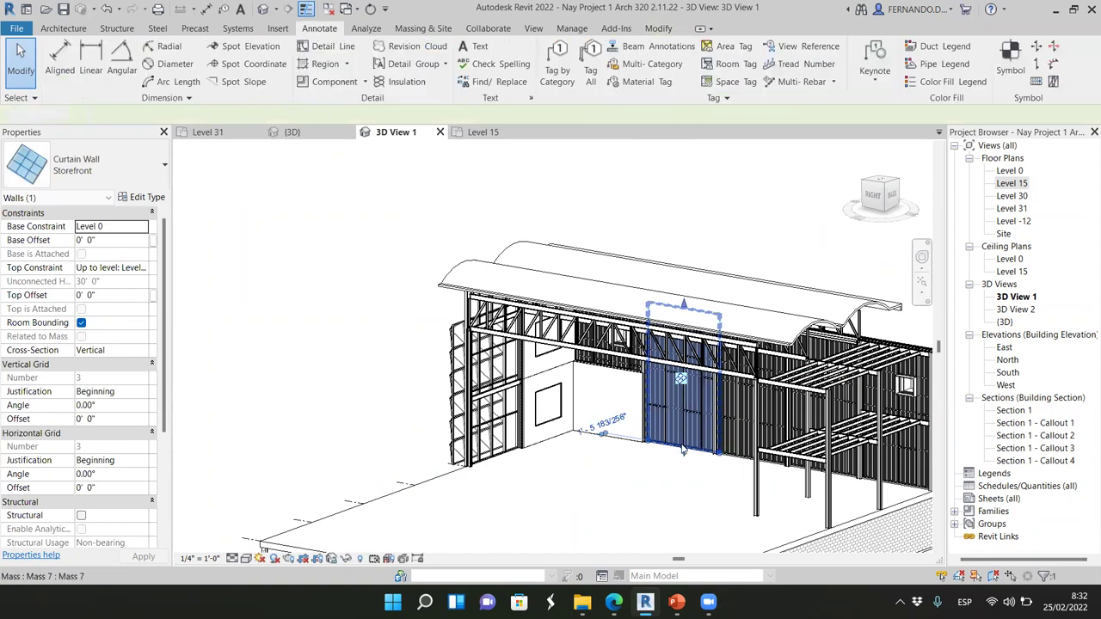
key("Tab")
left_click(685, 425)
key("Escape")
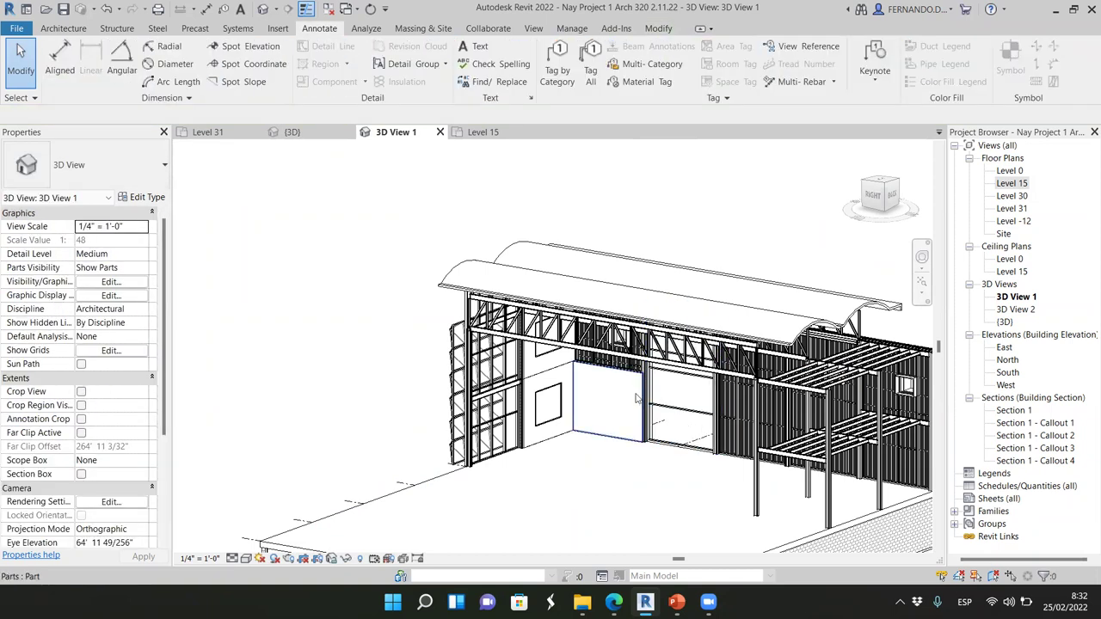
left_click(730, 430)
key("Escape")
left_click(737, 440)
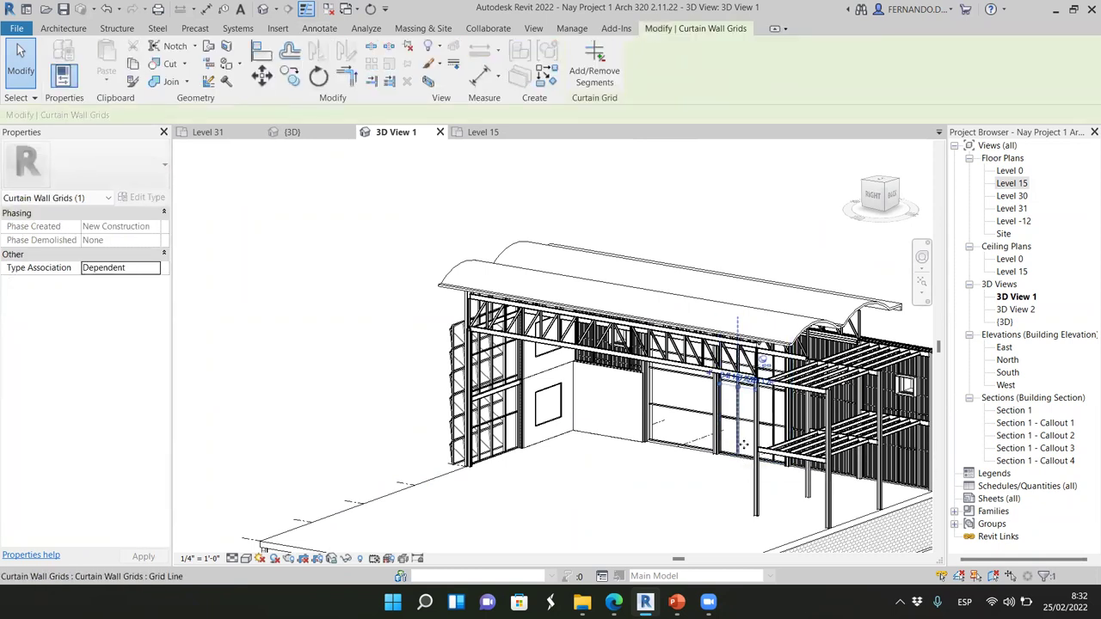
key("Escape")
- From outside the long side wall, delete the corrugated mass and projecting window box in the bay nearest the stone-panelled end wall
scroll(516, 327, "down", 3)
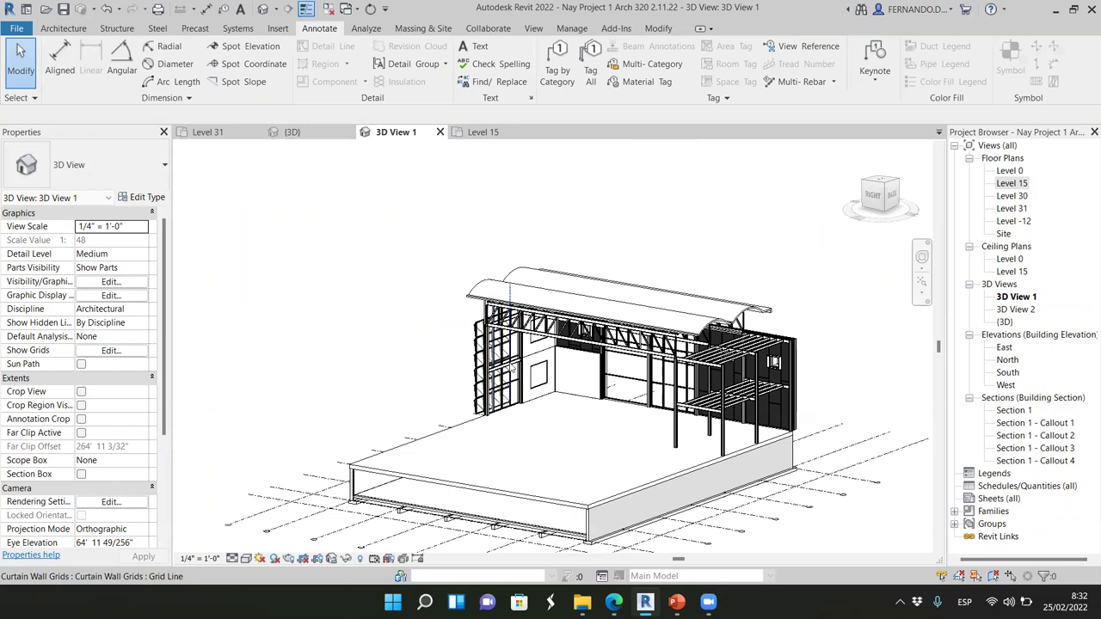
middle_click_drag(808, 234, 290, 176, "shift")
scroll(411, 430, "down", 2)
scroll(422, 344, "up", 4)
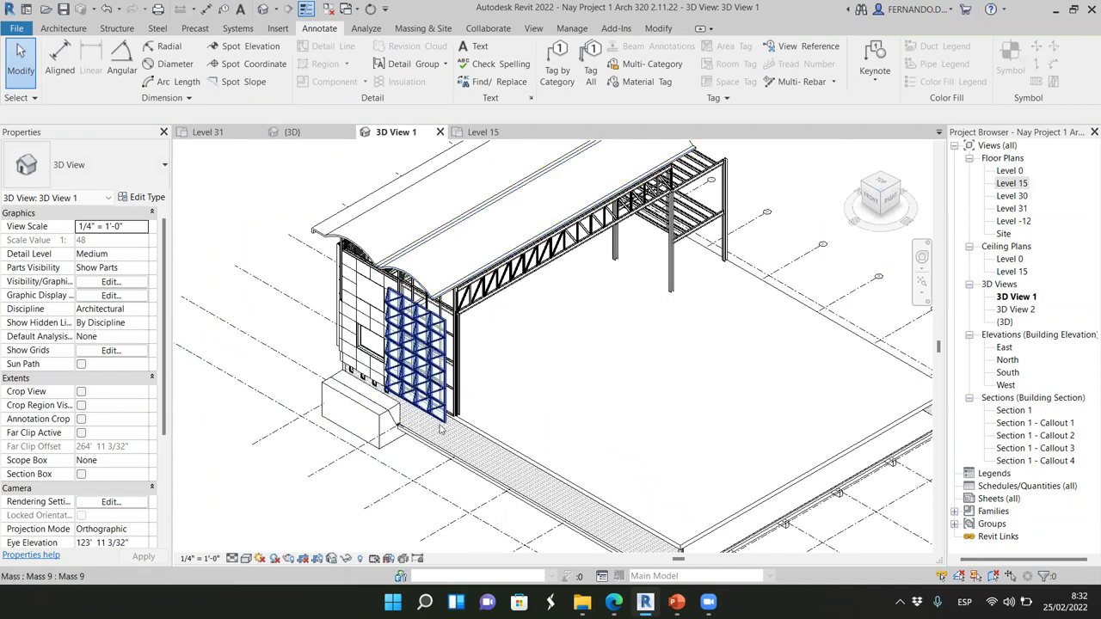
scroll(515, 372, "down", 2)
mouse_move(897, 196)
left_click_drag(869, 199, 760, 281)
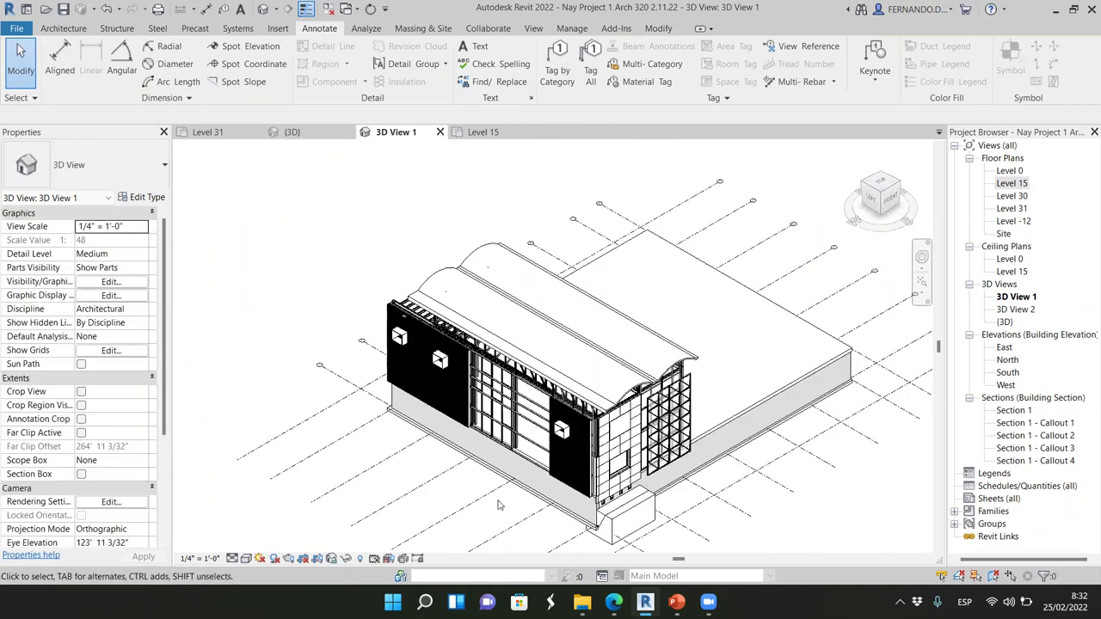
scroll(479, 478, "up", 4)
left_click(636, 494)
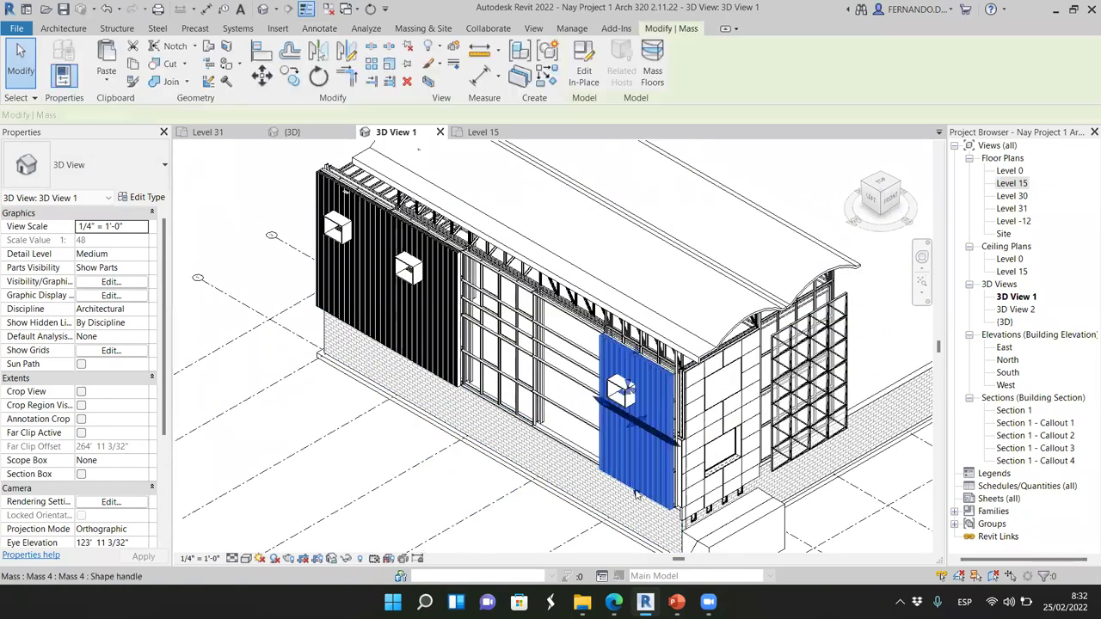
key("Delete")
left_click(625, 391)
key("Delete")
left_click(635, 471)
key("Delete")
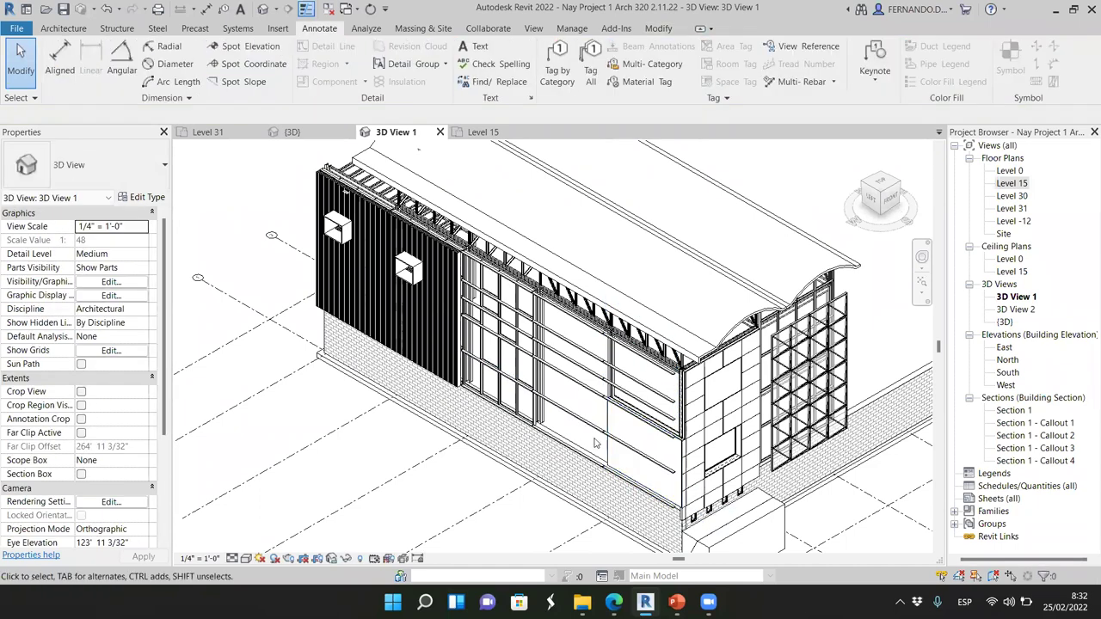
- Delete the lower aluminum wall part in that same corner bay, accepting the removal of dependent parts
left_click(647, 469)
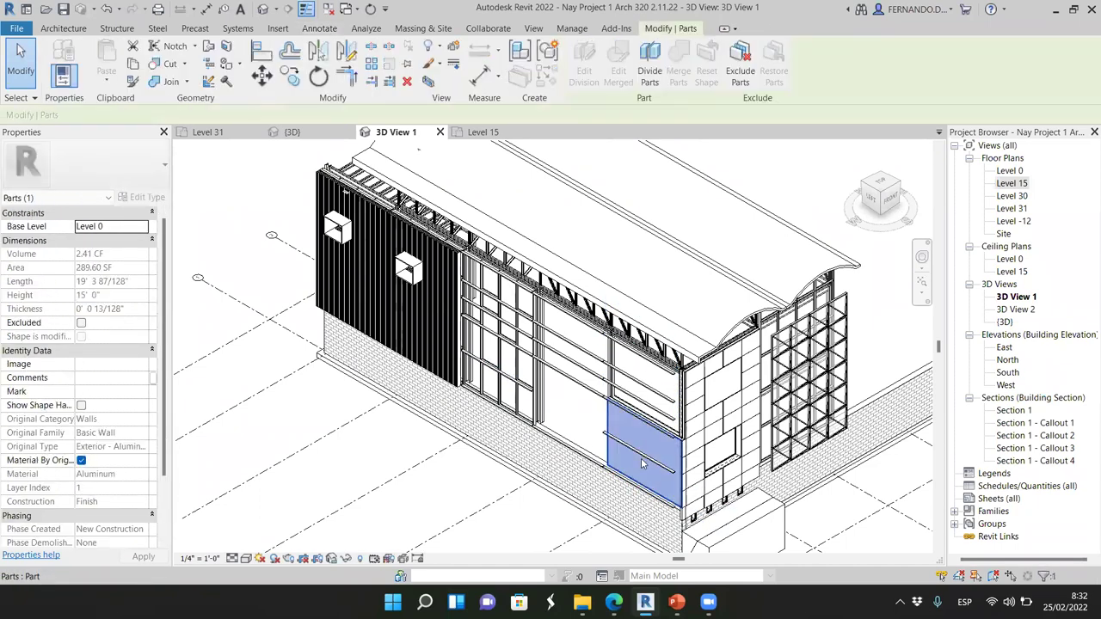
key("Delete")
left_click(857, 566)
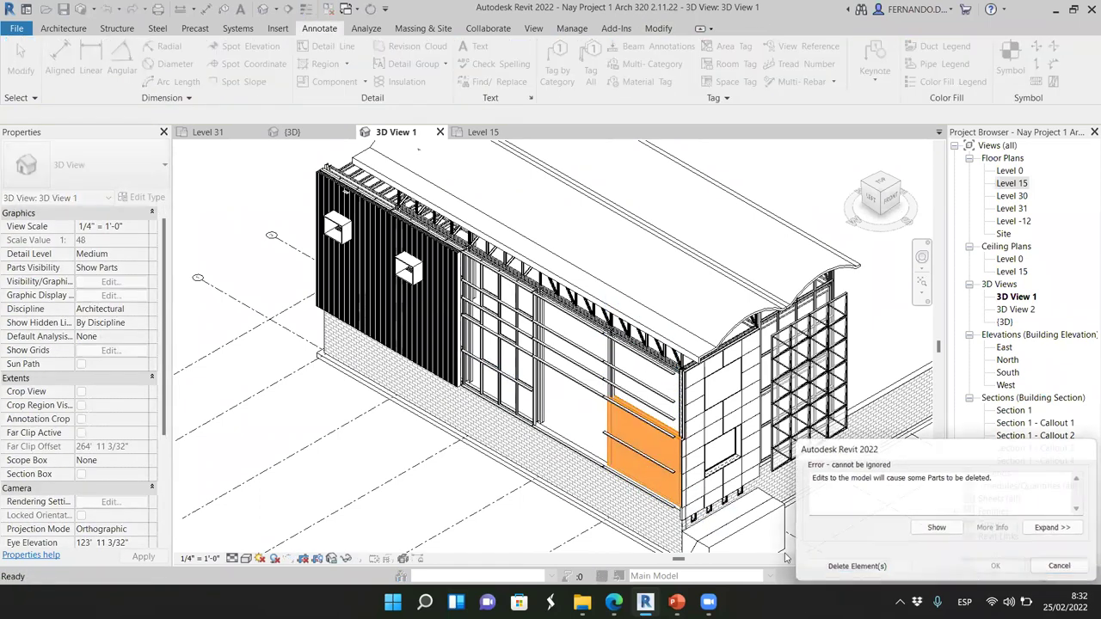
- Clear the horizontal structural framing rails from the corner bay of the long side wall
left_click(659, 447)
key("Delete")
left_click(657, 434)
key("Escape")
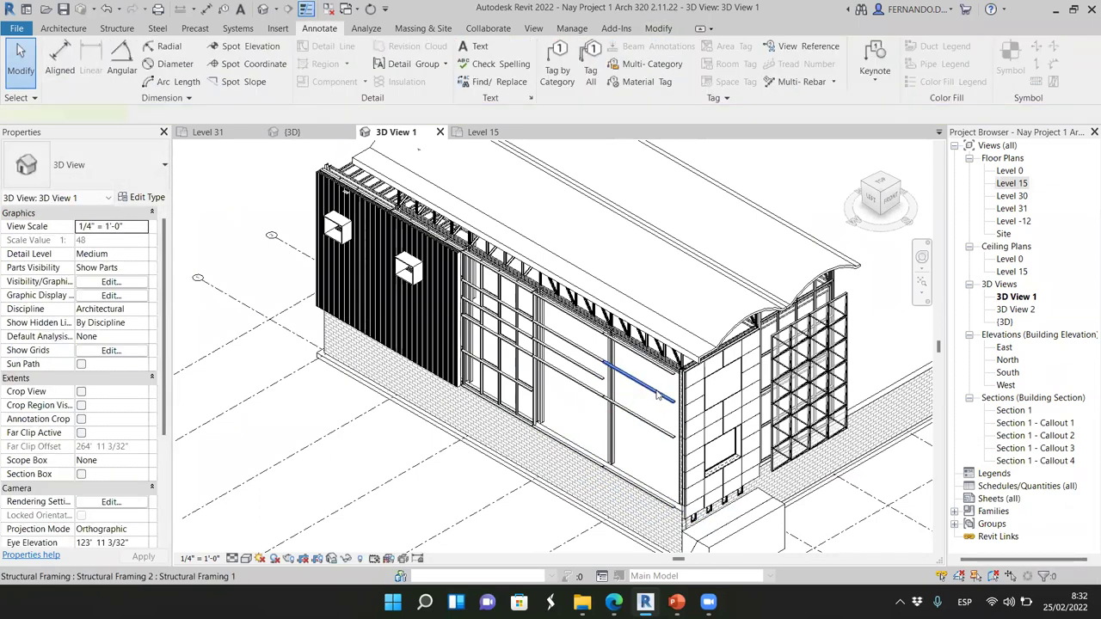
left_click(652, 431)
key("Escape")
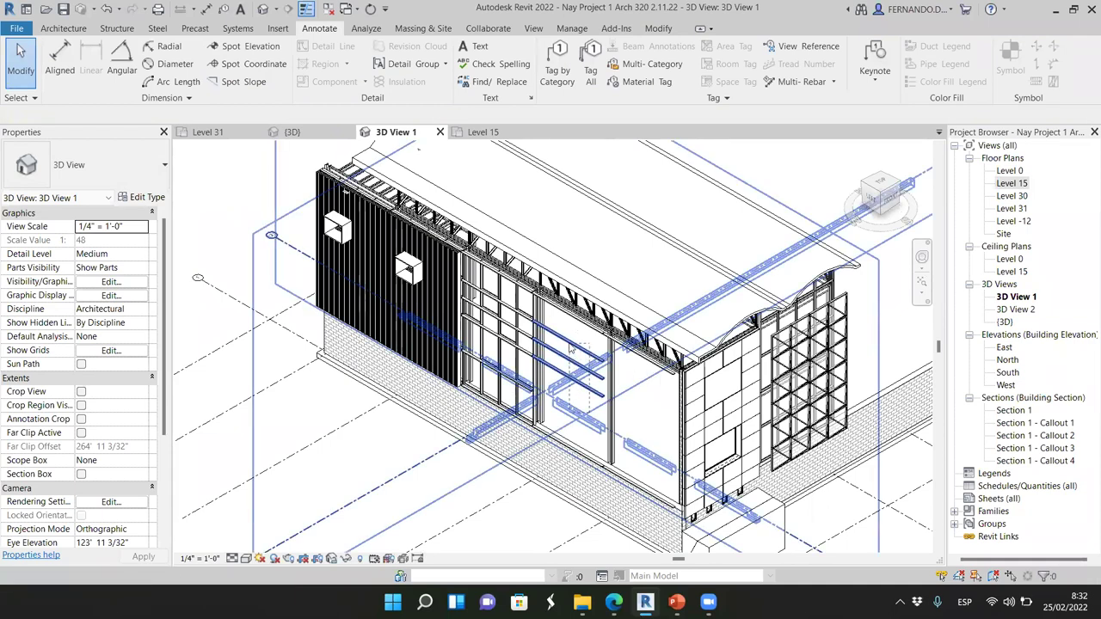
left_click(563, 379)
key("Delete")
- Delete the two remaining corrugated masses and their projecting window boxes at the far end of the long side wall
left_click(426, 344)
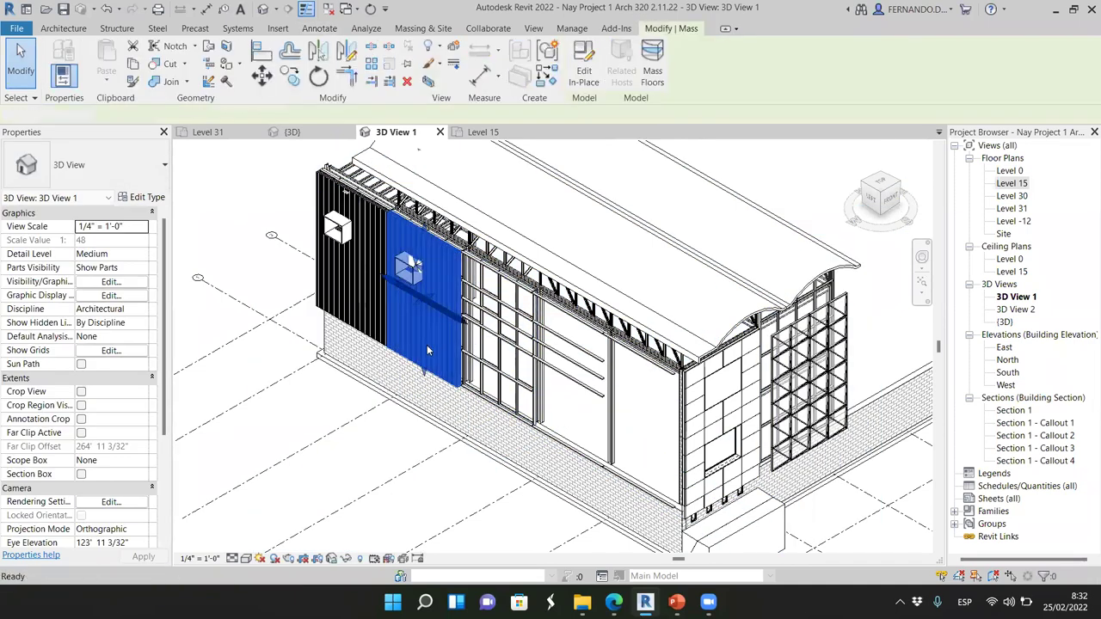
key("Delete")
left_click(373, 318)
key("Delete")
left_click(339, 241)
key("Delete")
left_click(338, 230)
key("Delete")
- Delete the three remaining Storefront curtain walls behind the horizontal rails of the long side wall
left_click(361, 309)
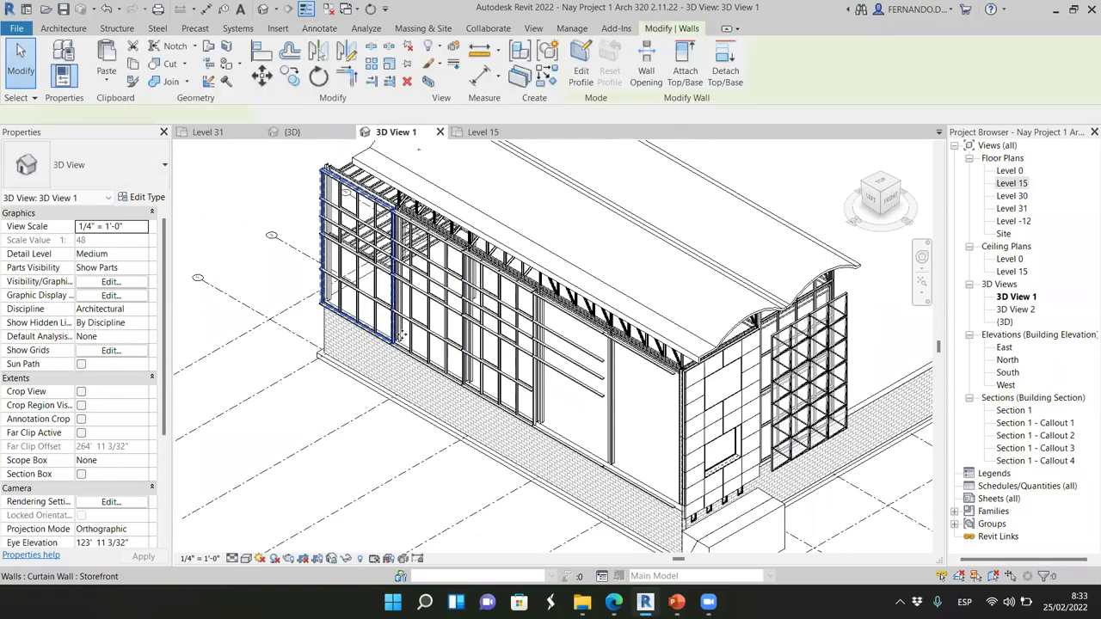
key("Delete")
left_click(433, 362)
key("Delete")
left_click(500, 399)
key("Delete")
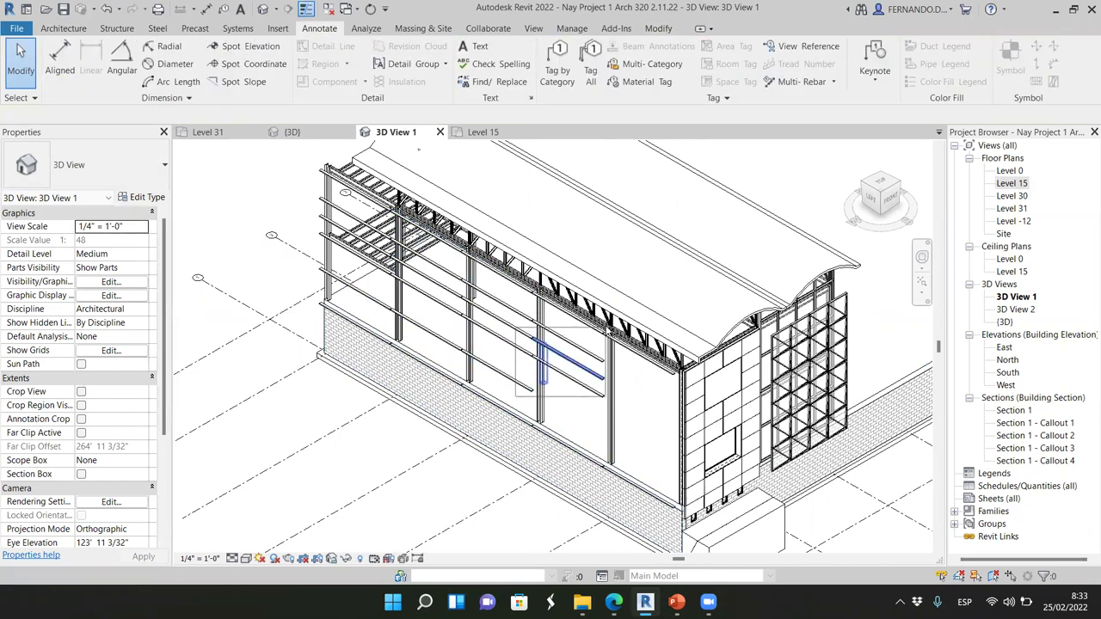
- Delete the horizontal aluminum framing rails crossing the open bay next to the corner bay
left_click_drag(514, 311, 604, 398)
key("Delete")
left_click(565, 400)
key("Delete")
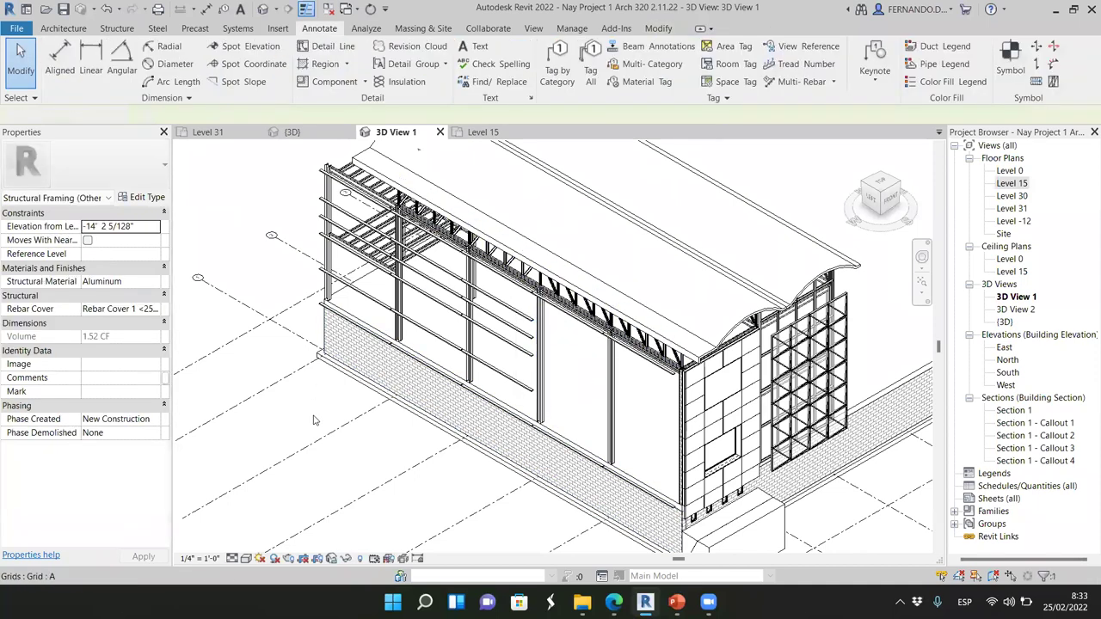
- Inspect the pyramid-panelled facade, compare it with slide 5 of the Examples double skins deck in PowerPoint, and return to Revit
mouse_move(896, 199)
left_mouse_down()
mouse_move(720, 213)
mouse_move(589, 337)
left_mouse_up()
scroll(494, 261, "up", 5)
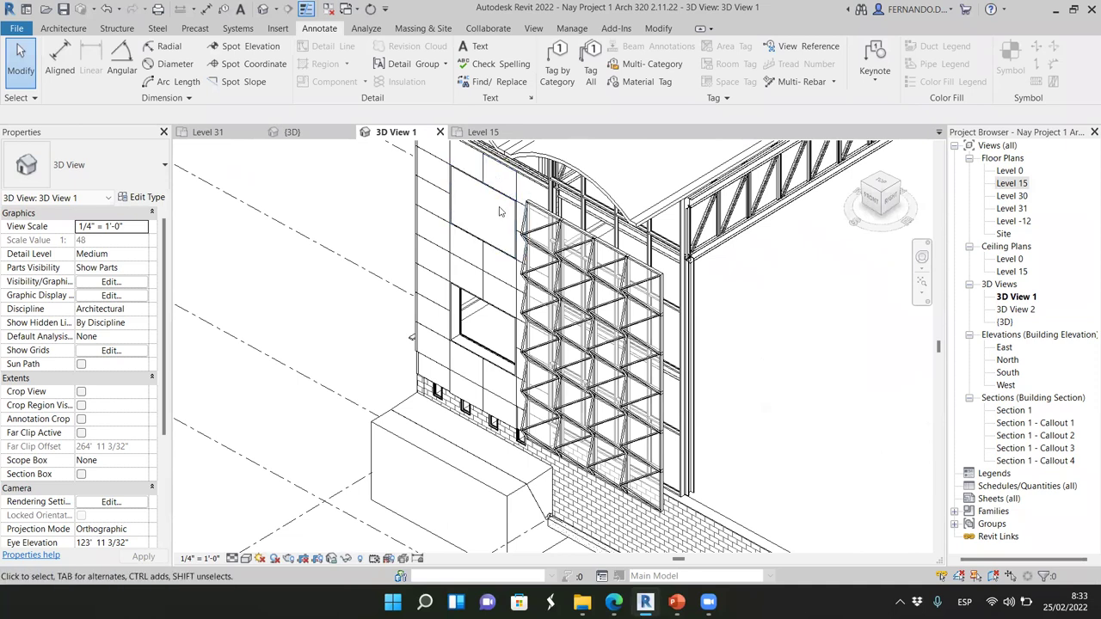
left_click(890, 201)
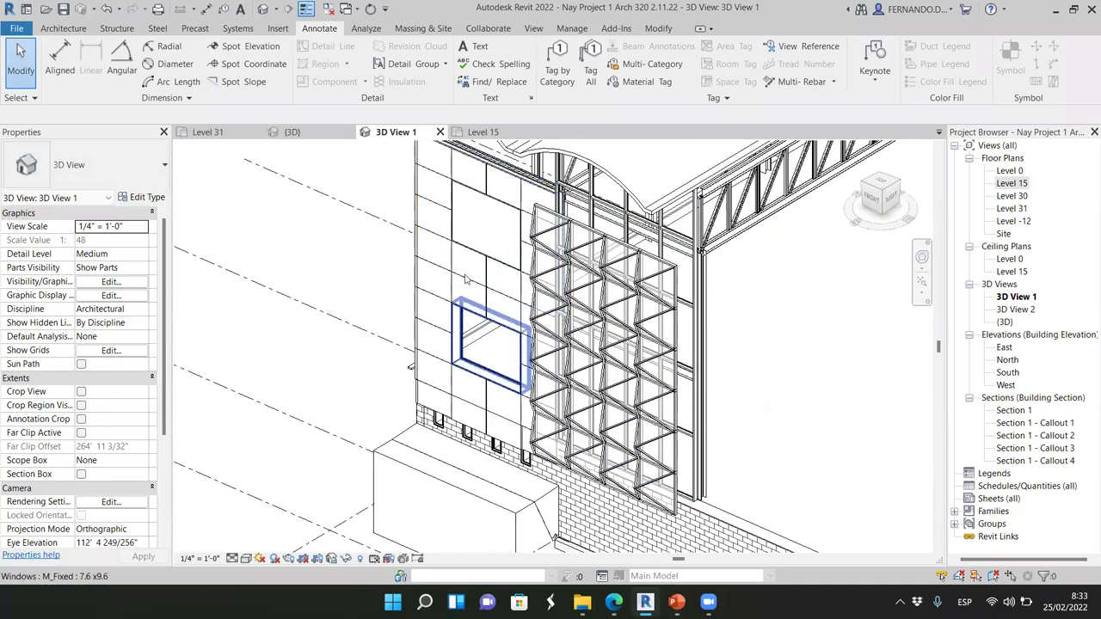
scroll(464, 280, "down", 2)
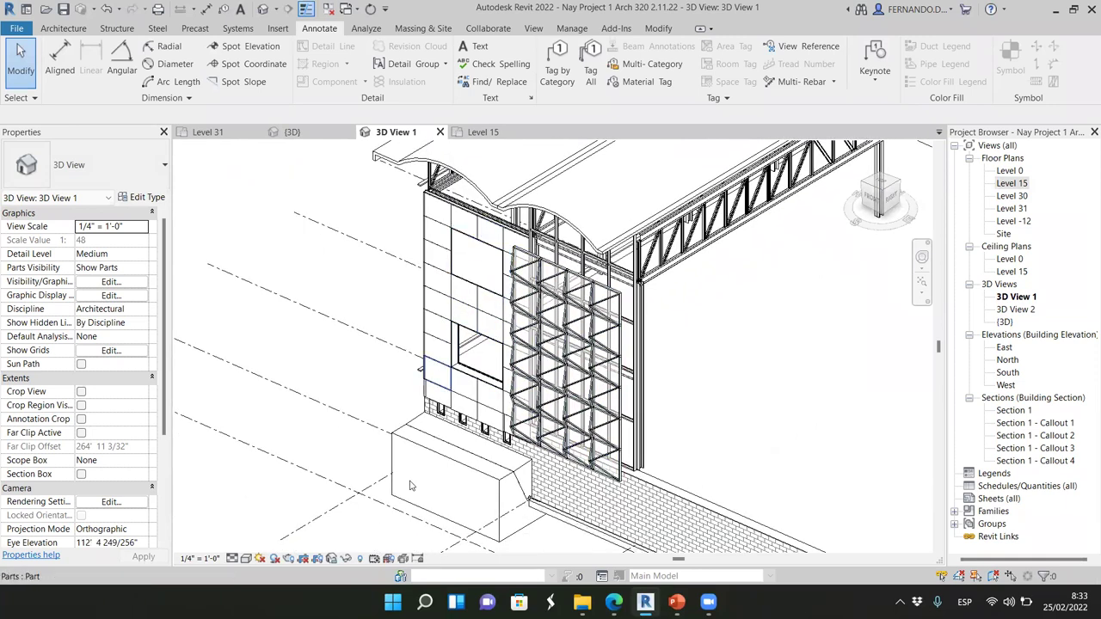
left_click(677, 602)
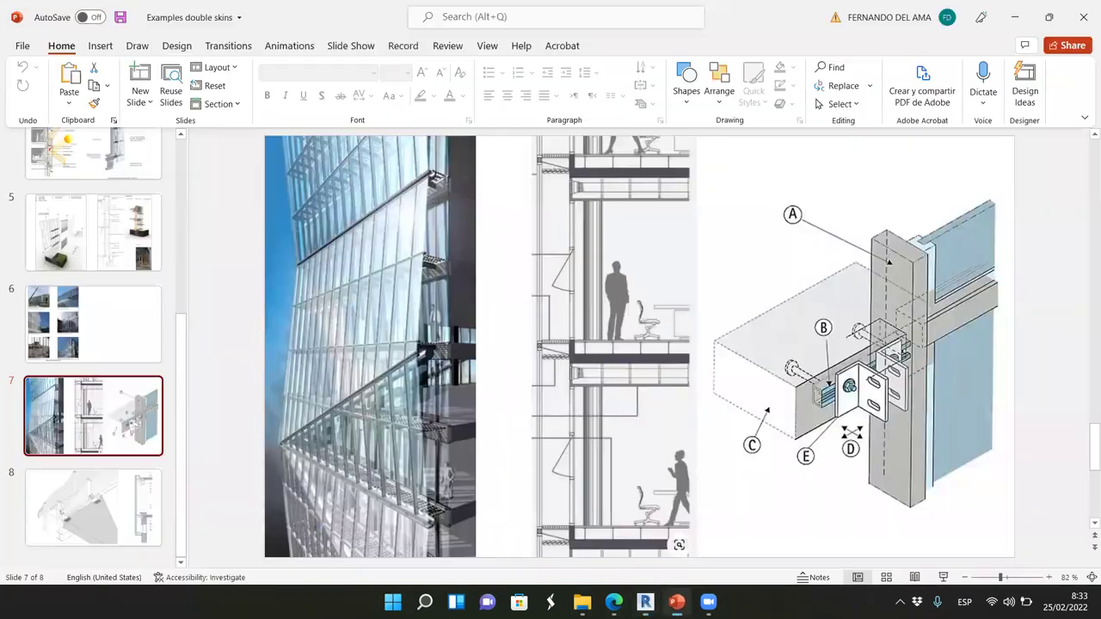
left_click(82, 233)
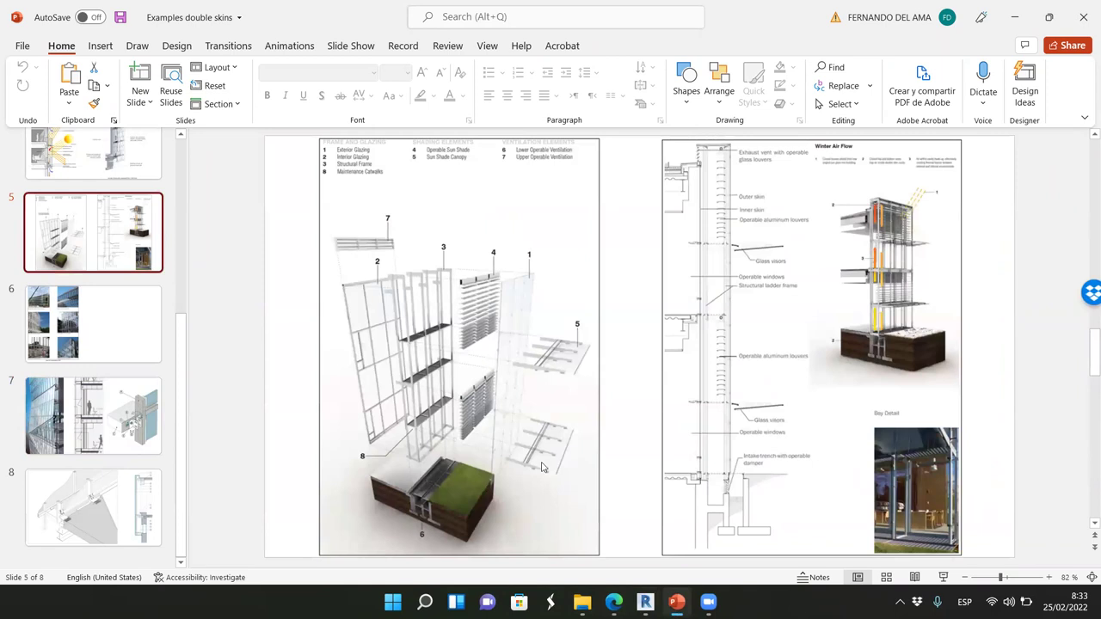
key("alt+Tab")
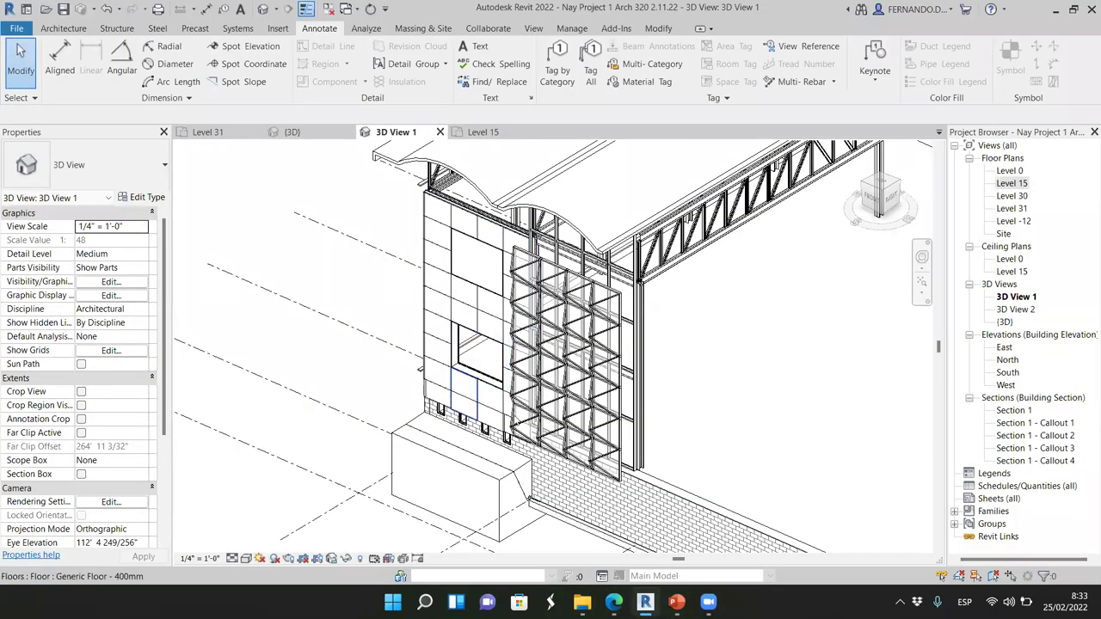
- Examine the corner column, the W310X38.7 beam and the Storefront wall behind the pyramid panels from angled and near-frontal views
scroll(465, 349, "up", 2)
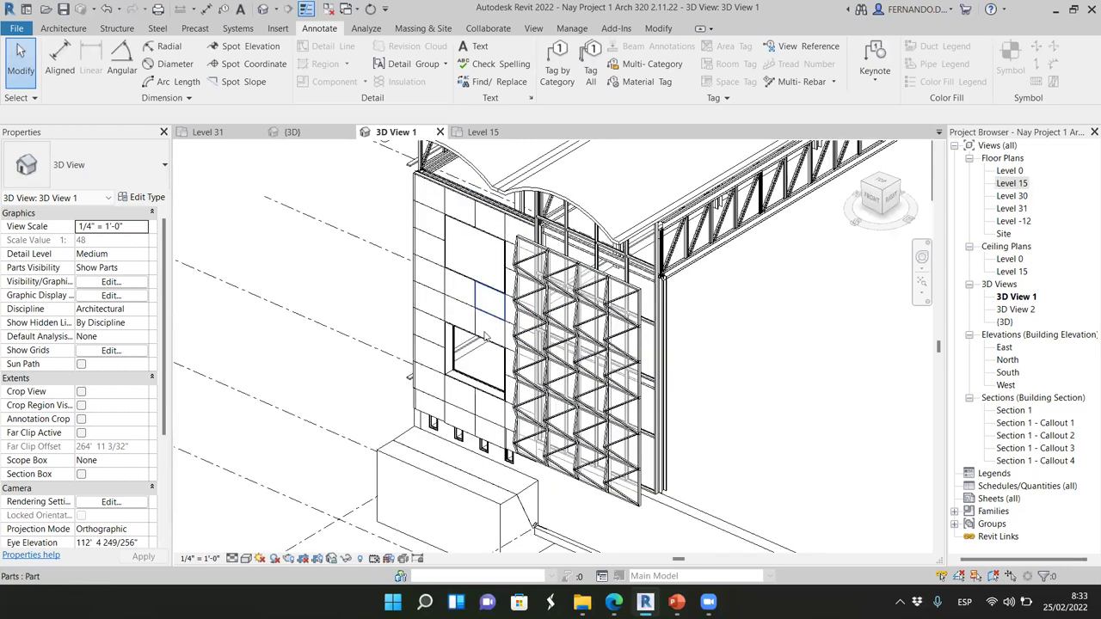
scroll(371, 313, "down", 1)
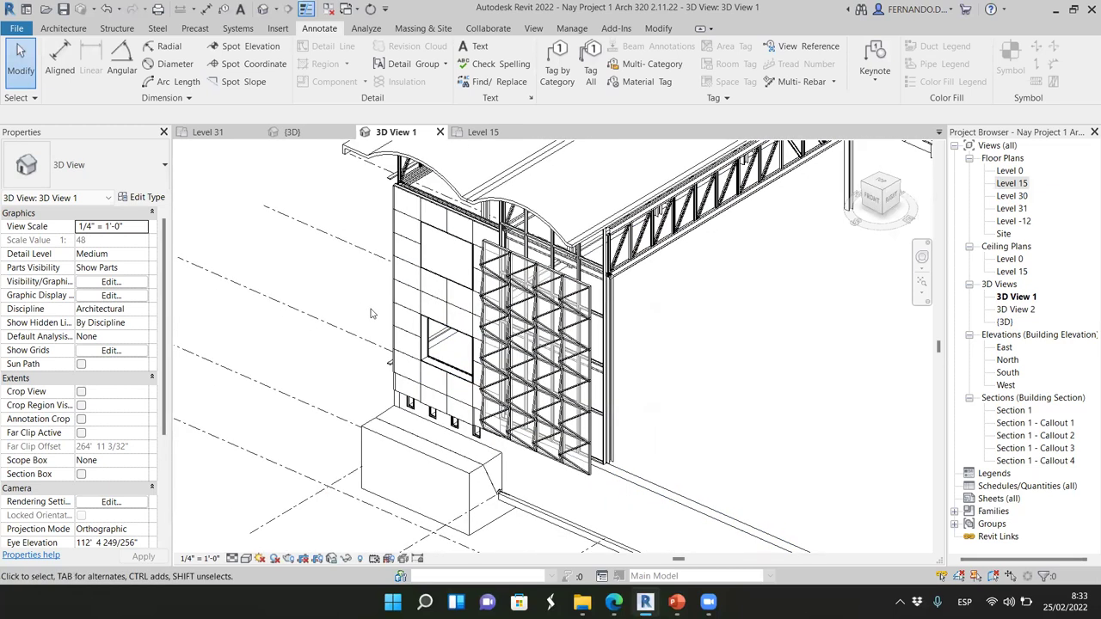
scroll(703, 294, "up", 2)
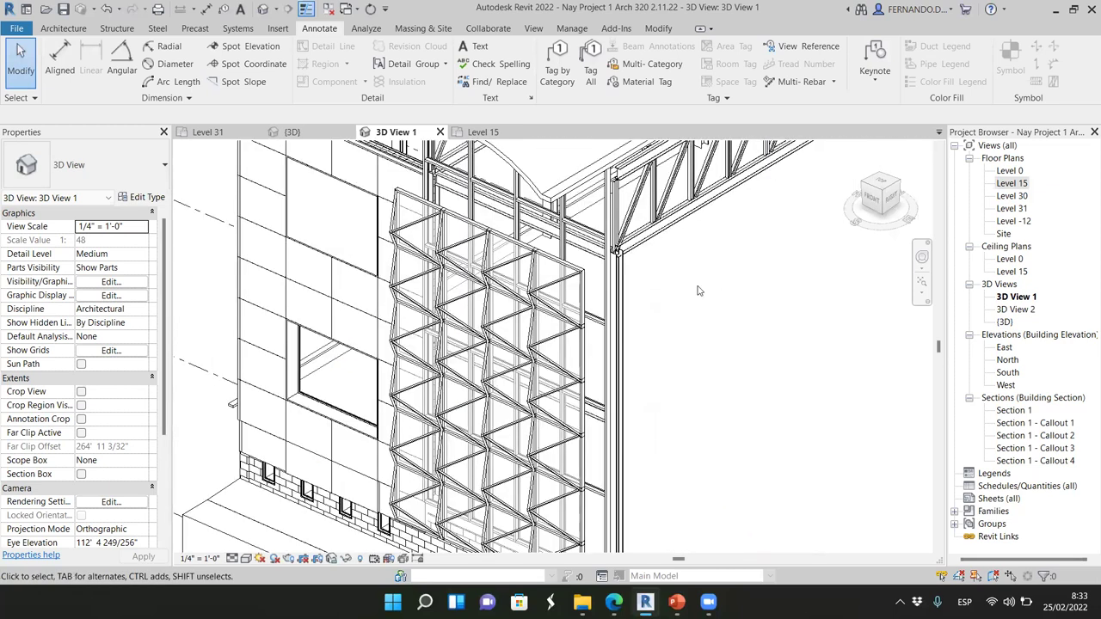
left_click(616, 301)
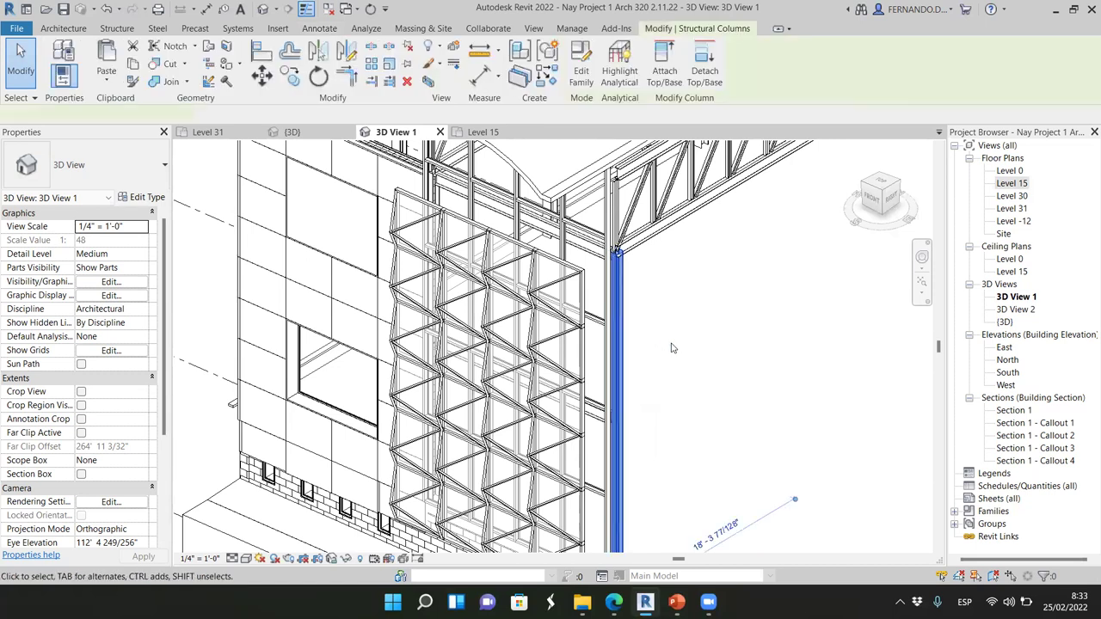
left_click(649, 246)
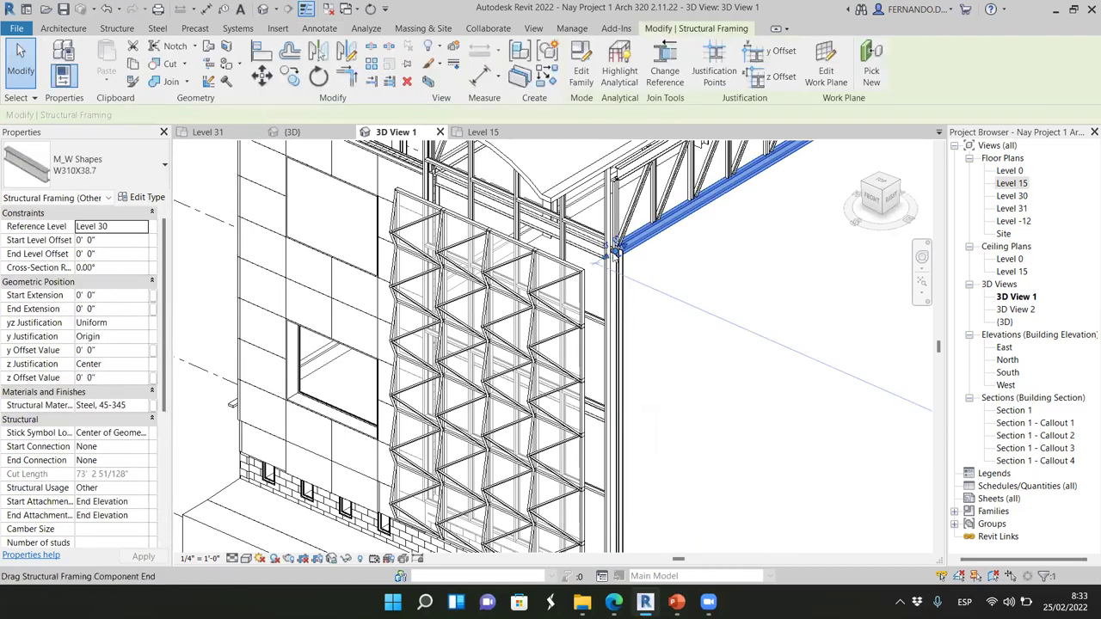
scroll(616, 255, "up", 2)
left_click(596, 351)
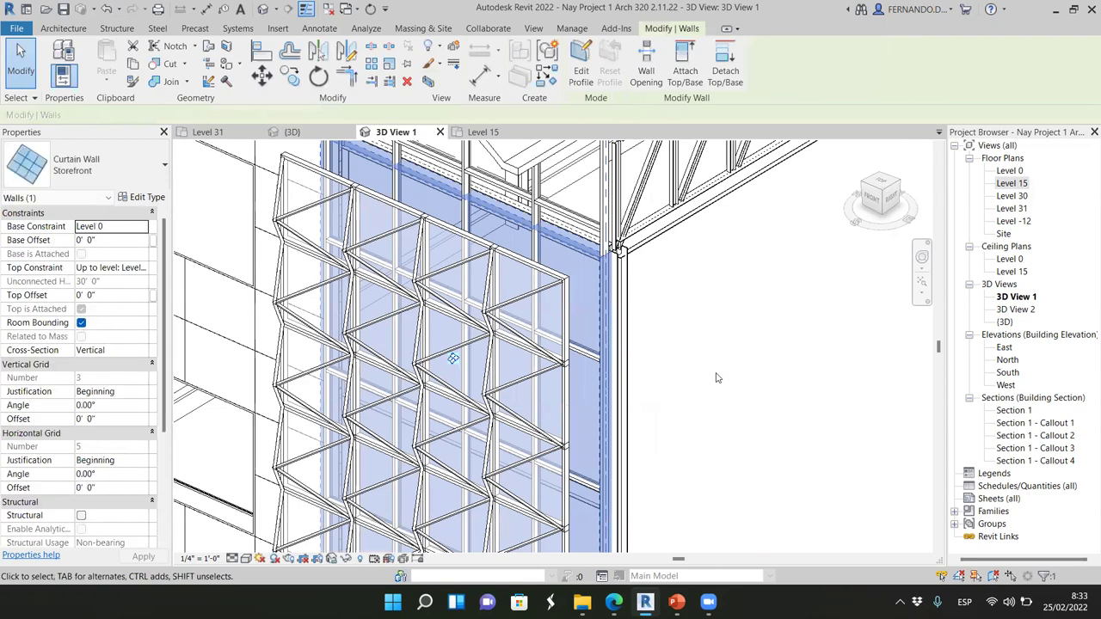
scroll(716, 378, "down", 5)
left_click(874, 193)
middle_click_drag(653, 361, 621, 365, "shift")
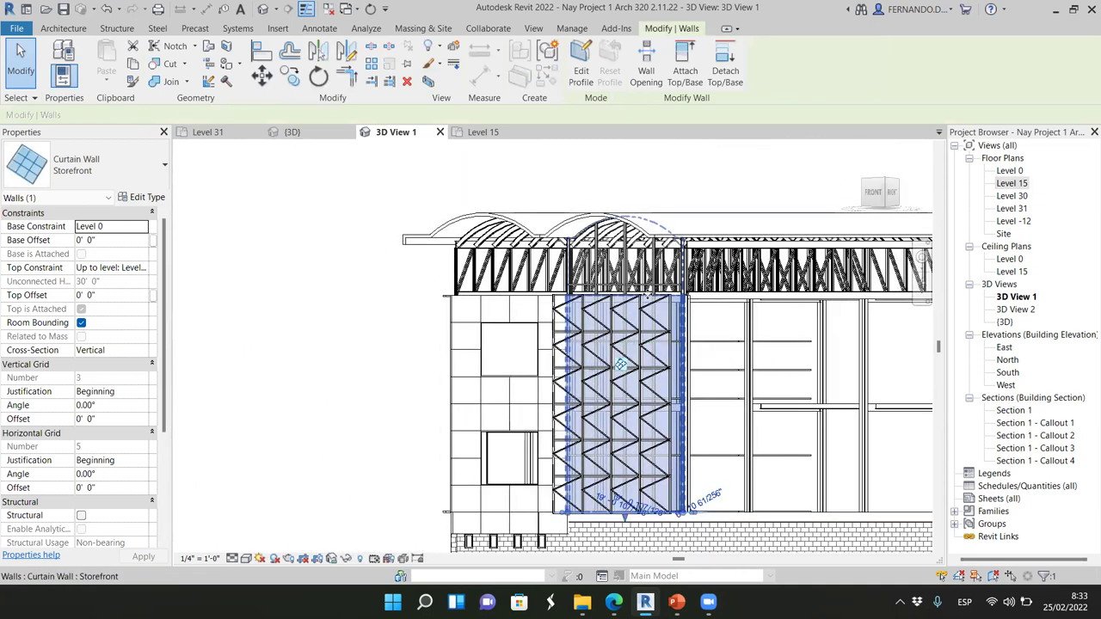
scroll(621, 364, "up", 1)
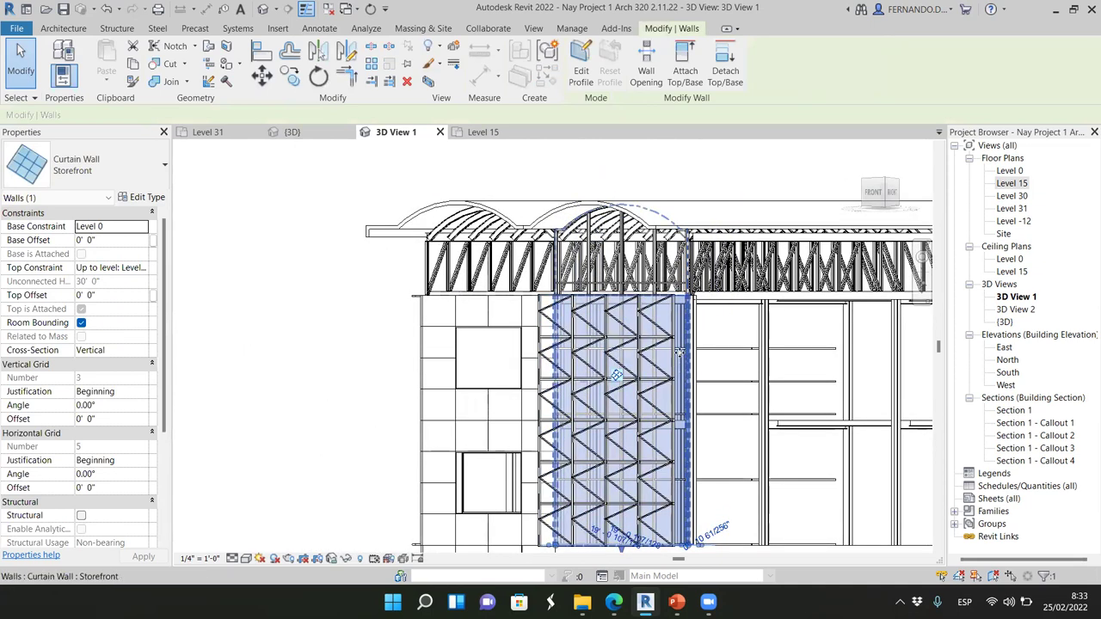
left_click(876, 203)
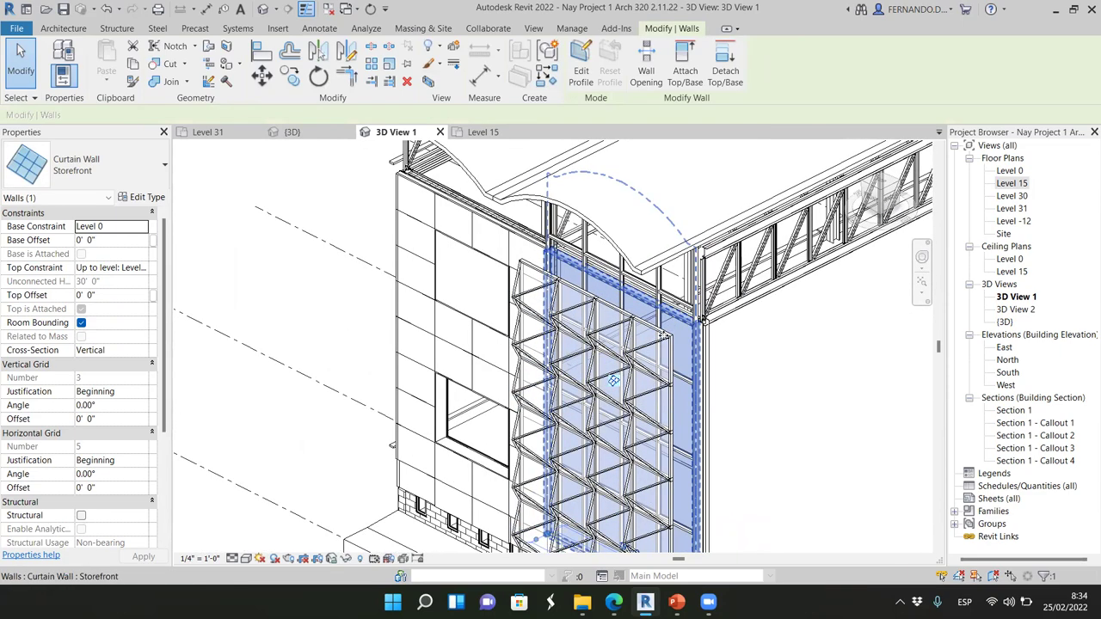
key("Escape")
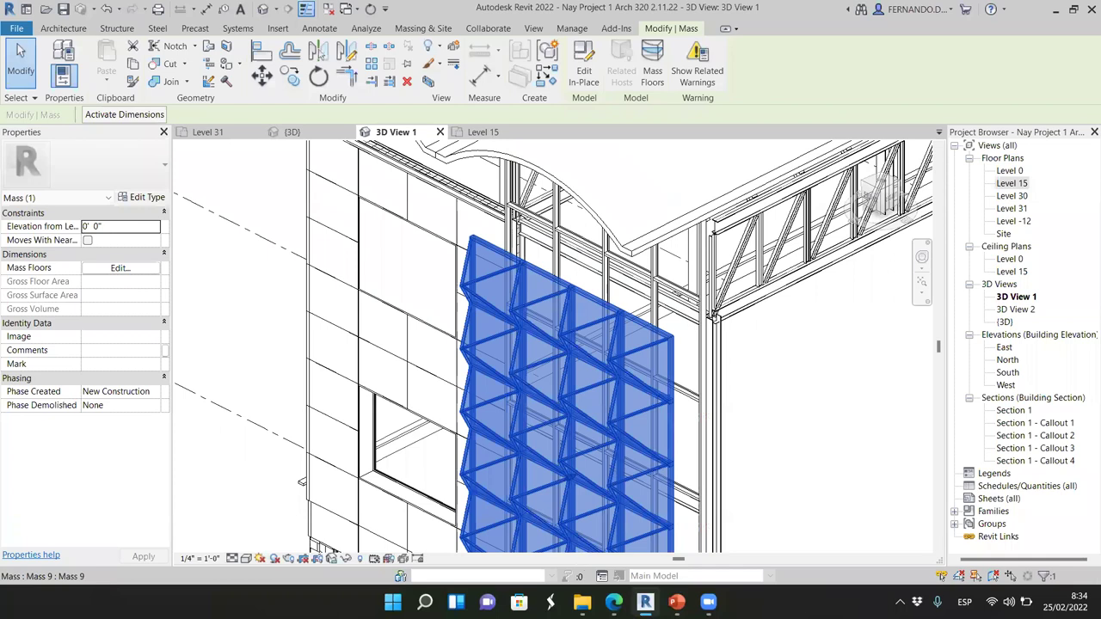
- Consult slide 5 of the Examples double skins deck in PowerPoint, return to Revit, and compare the Storefront wall with the pyramid-panel mass
left_click(676, 602)
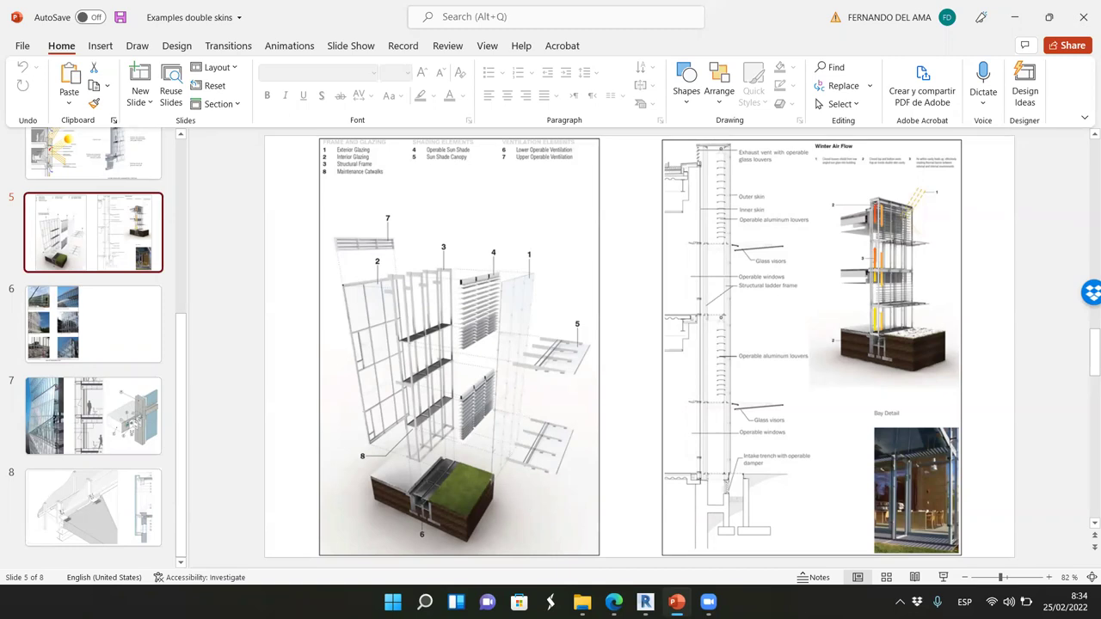
key("alt+Tab")
middle_click_drag(618, 435, 624, 436, "shift")
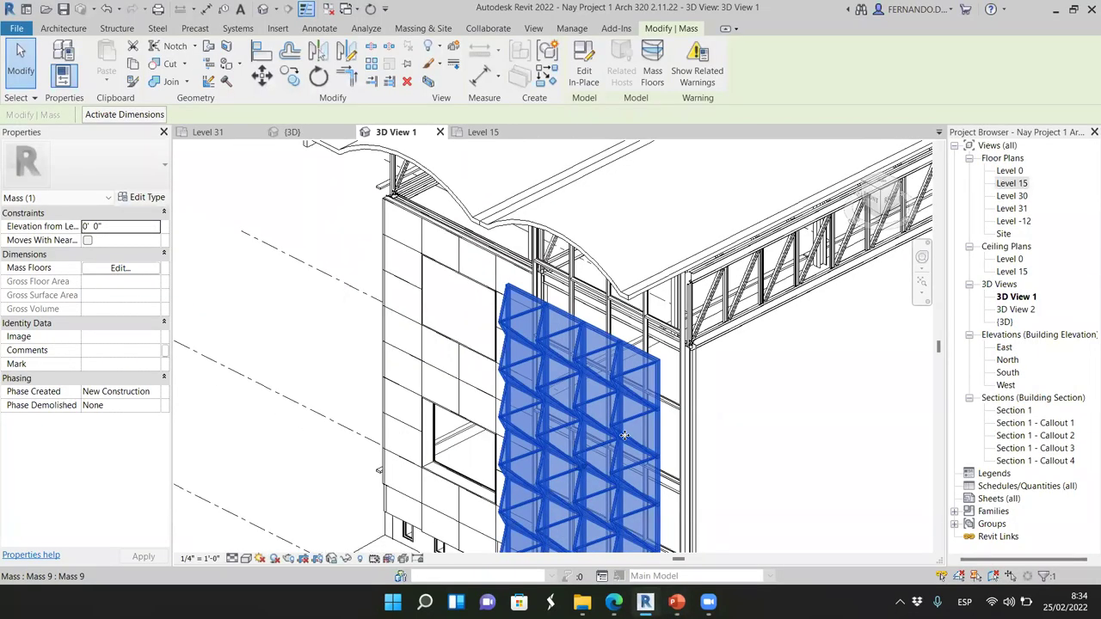
middle_click_drag(650, 372, 562, 396, "shift")
left_click(563, 396)
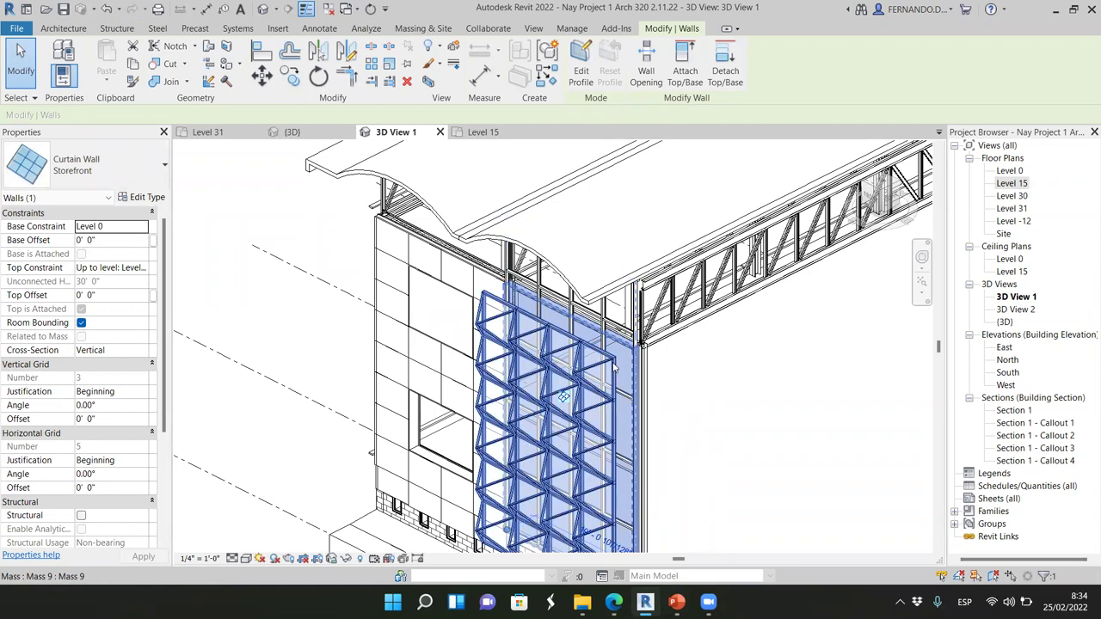
left_click(637, 387)
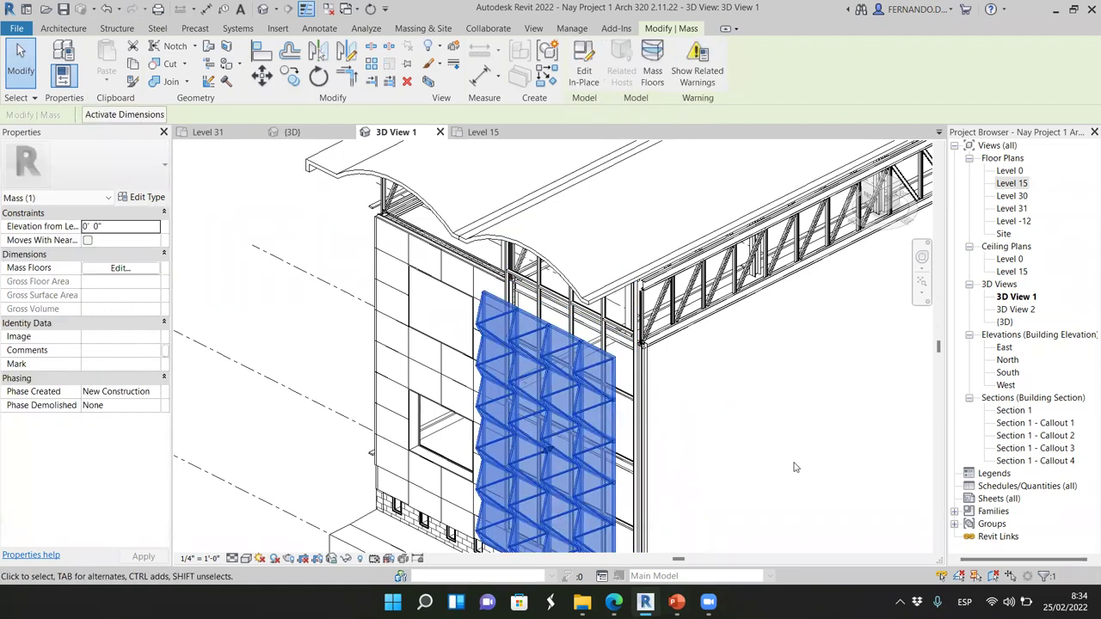
left_click(797, 467)
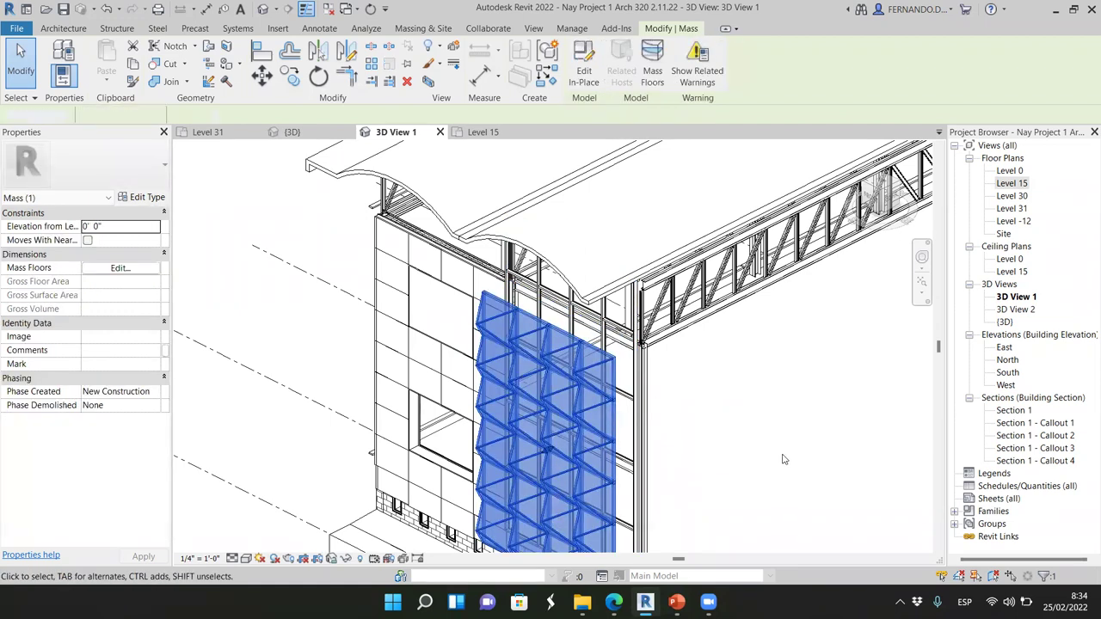
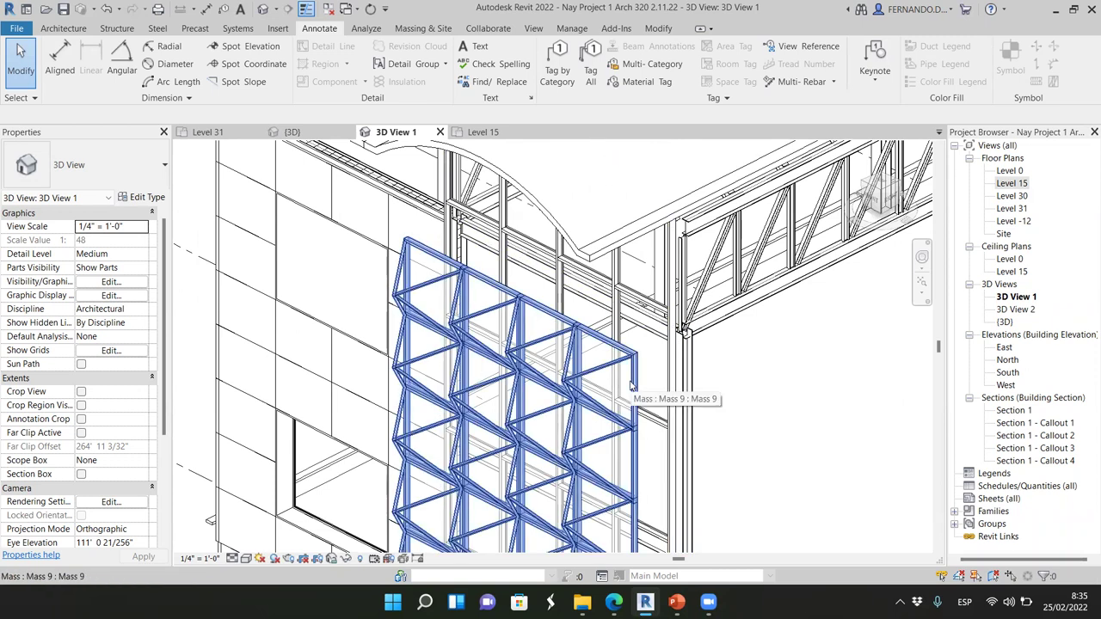
- Examine in the front view how the pyramid-panel mass's joints line up with the Storefront wall's horizontal 50mm x 150mm mullions
scroll(636, 383, "down", 3)
middle_click_drag(571, 376, 602, 361, "shift")
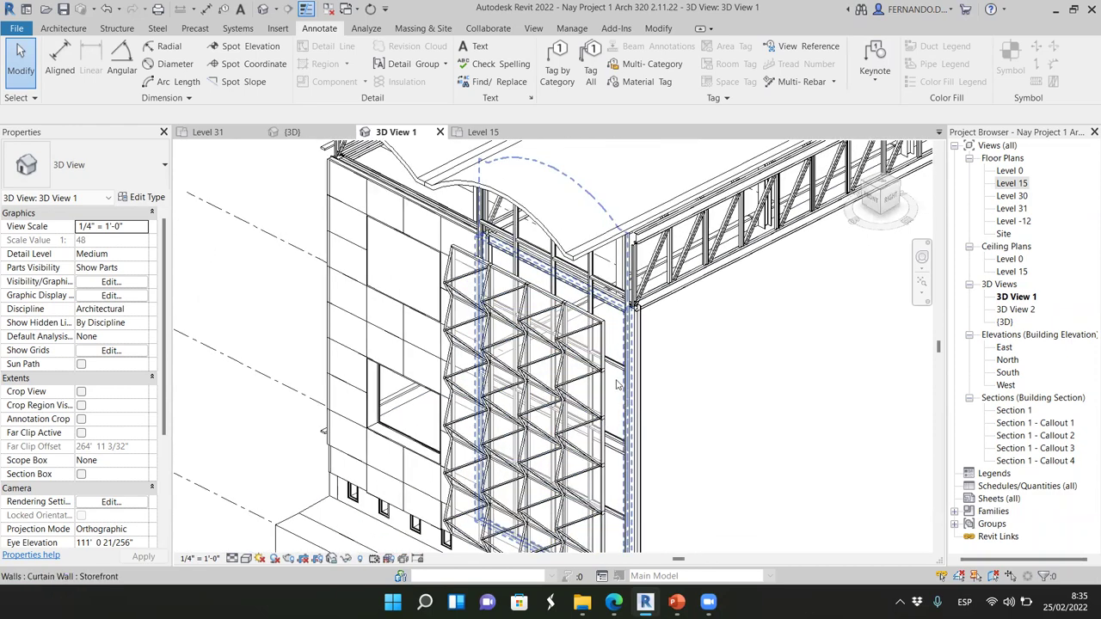
left_click(868, 198)
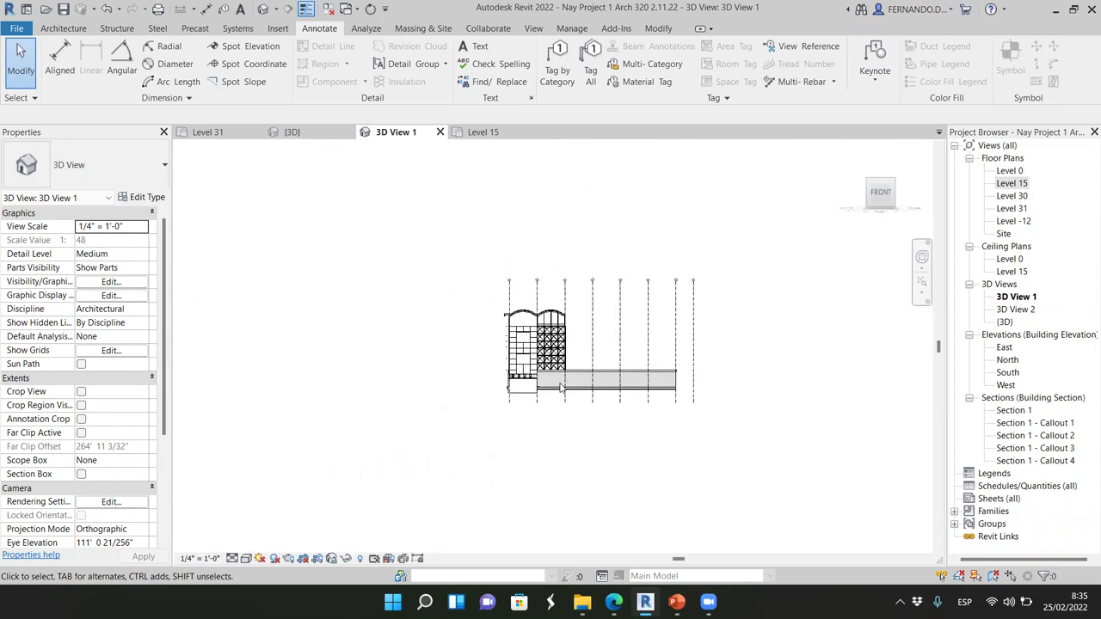
scroll(560, 387, "up", 8)
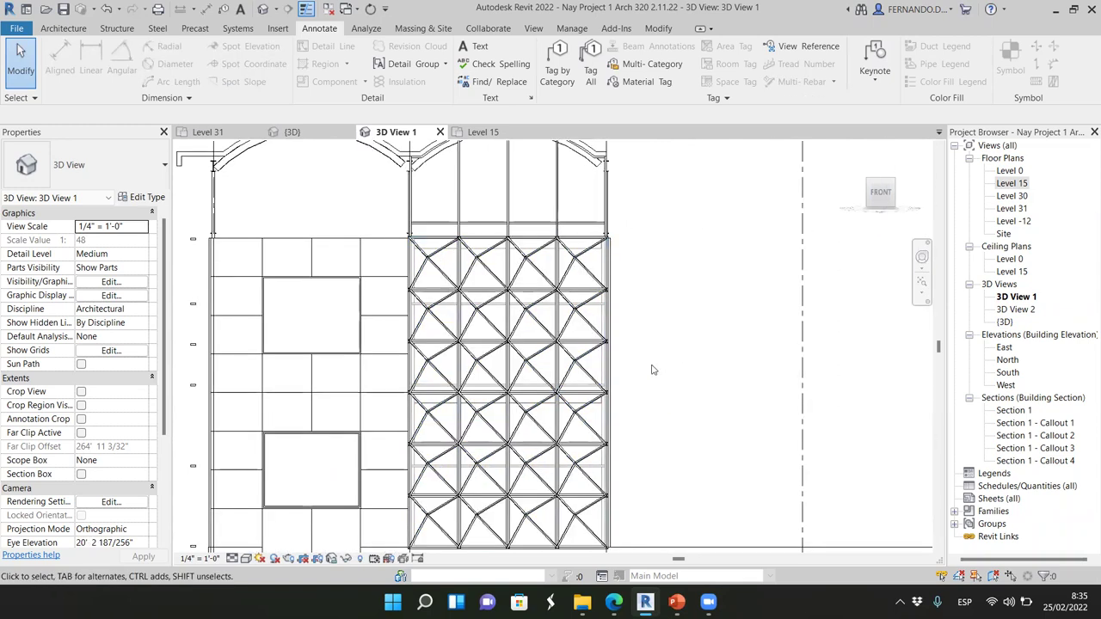
scroll(618, 337, "up", 2)
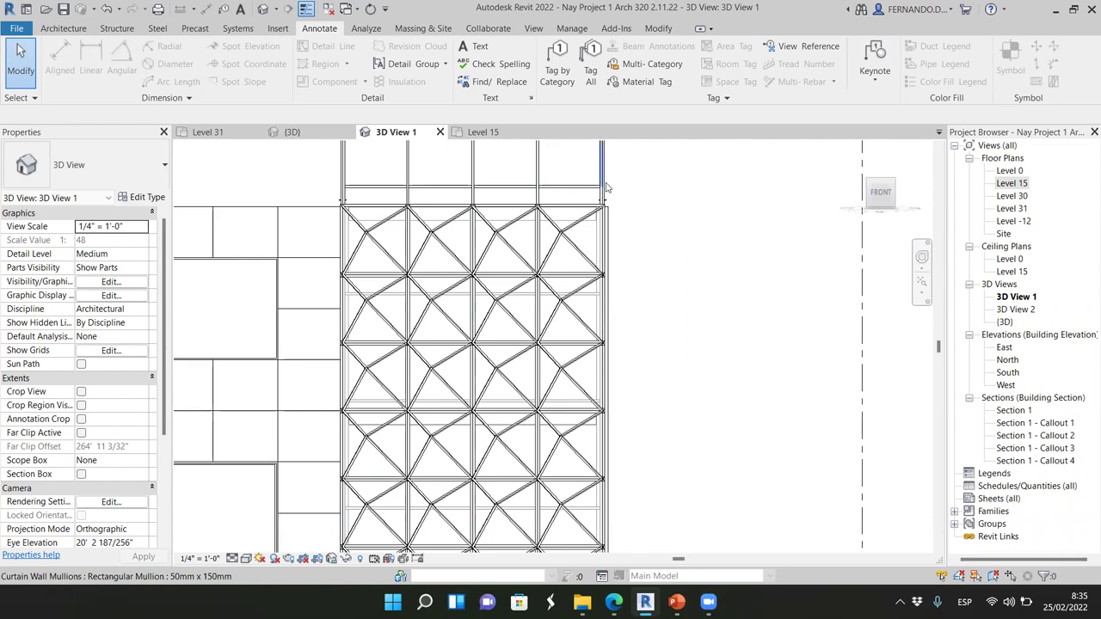
left_click(525, 296)
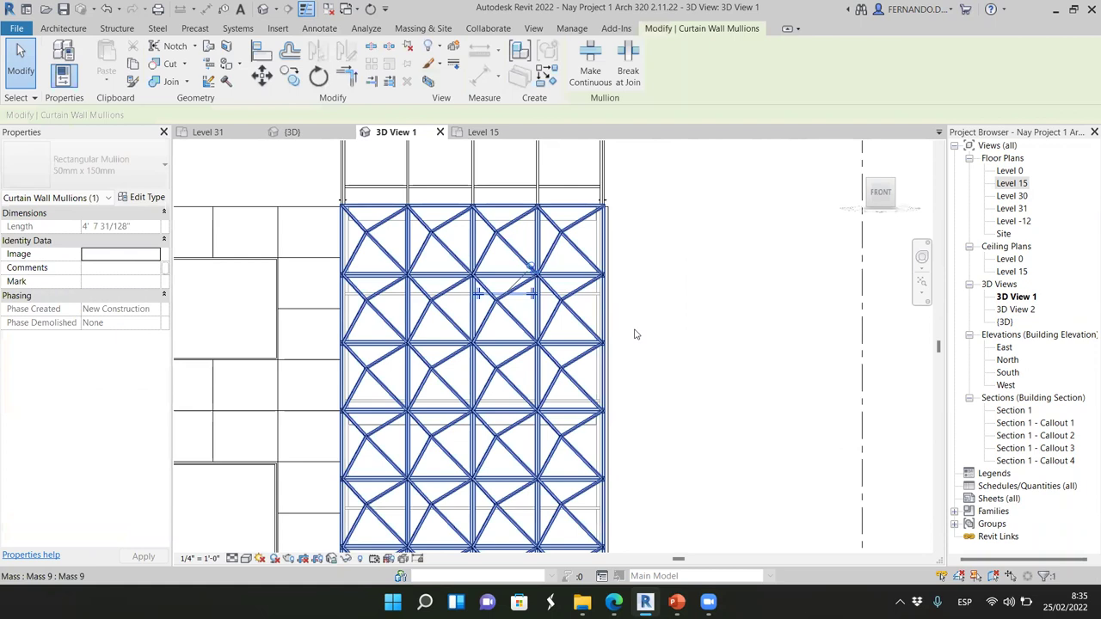
left_click(672, 325)
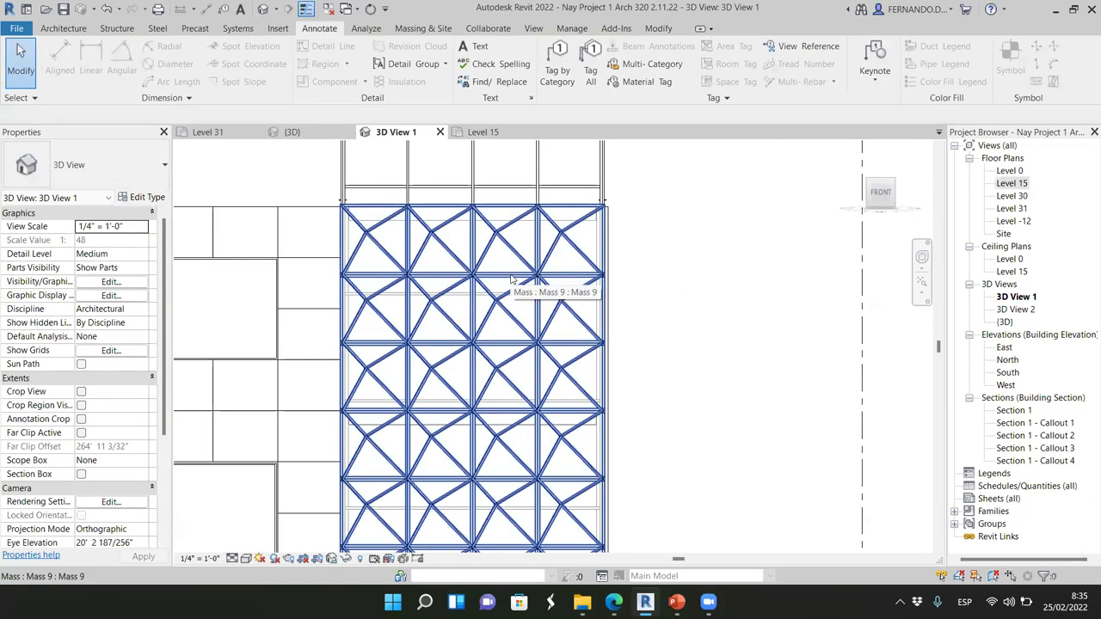
left_click(513, 281)
left_click(775, 299)
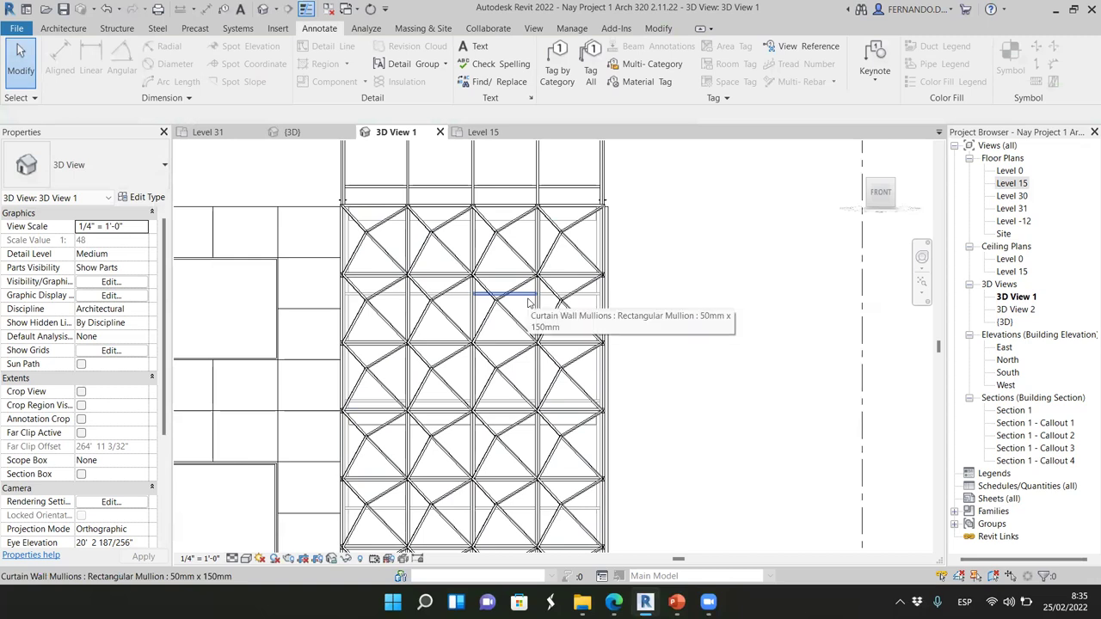
scroll(498, 319, "up", 2)
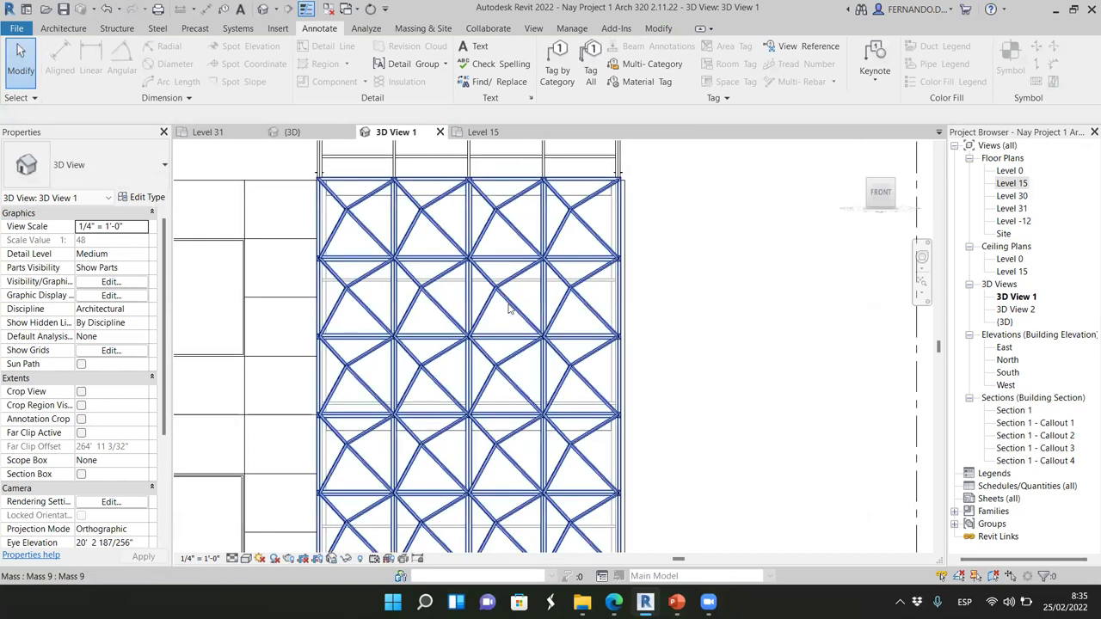
left_click(543, 277)
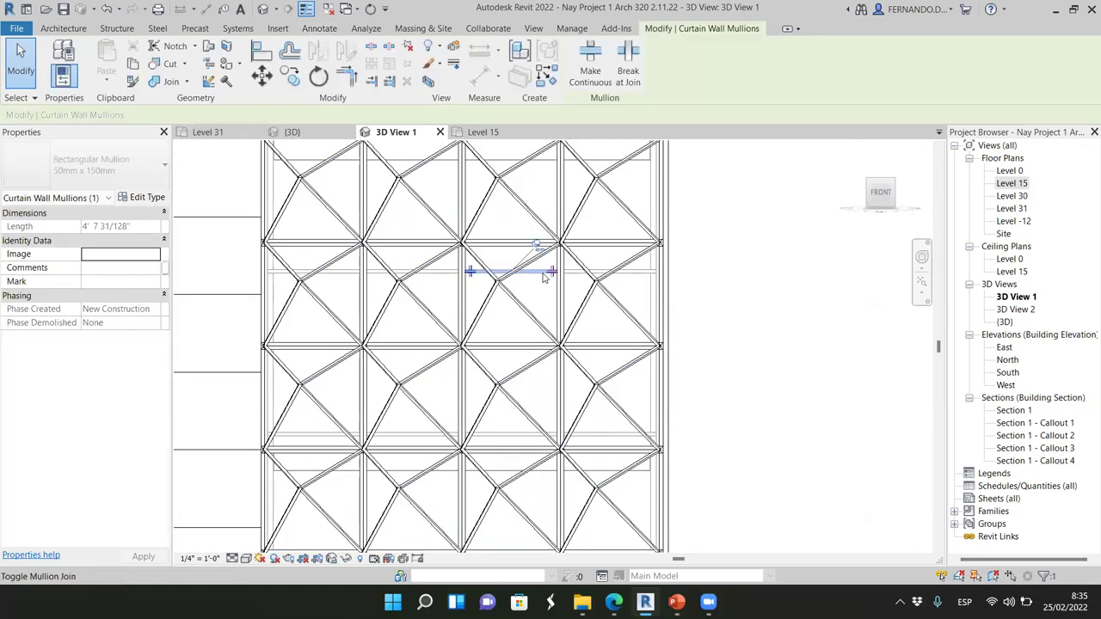
left_click(502, 438)
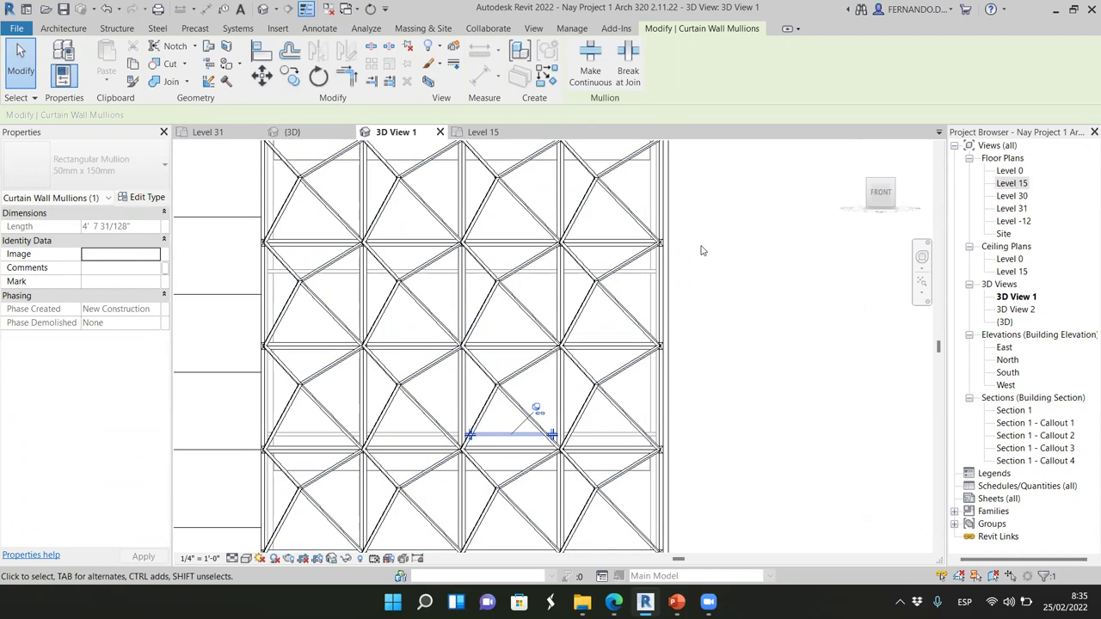
scroll(591, 342, "down", 5)
scroll(591, 341, "up", 4)
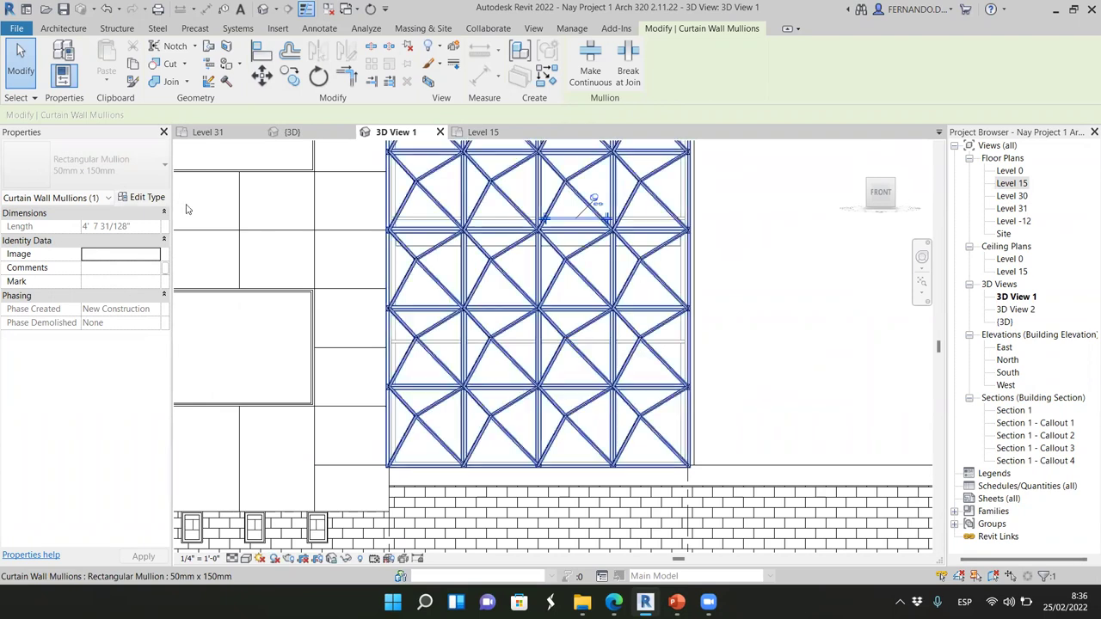
key("Escape")
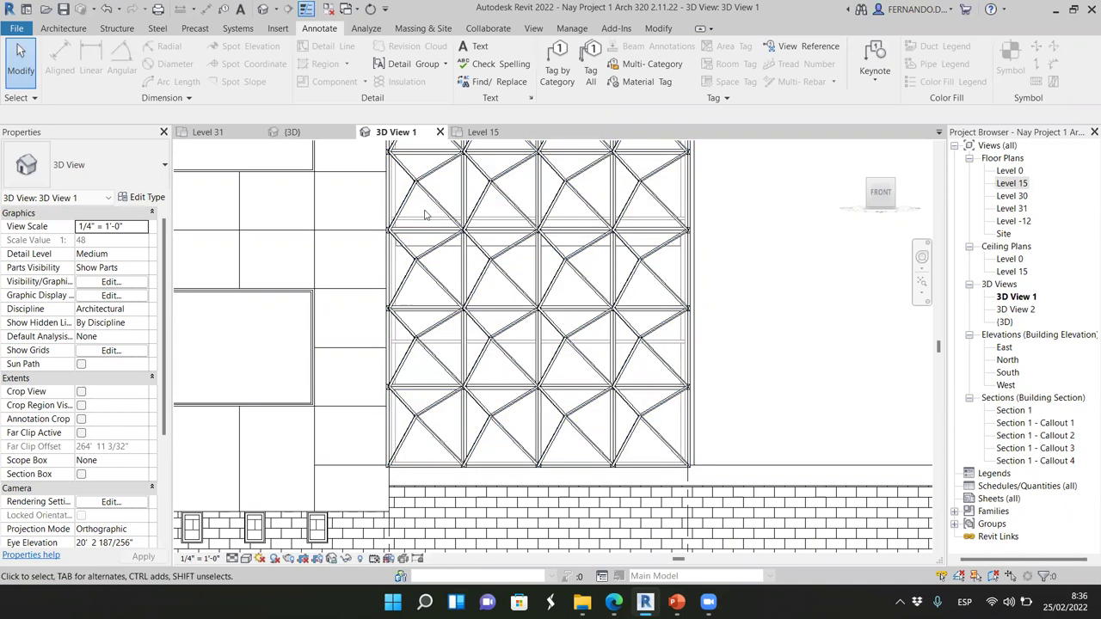
- In the Level 15 floor plan, move the Section 1 line so it cuts through the pyramid-panel facade between grids 2 and 3
left_click(481, 132)
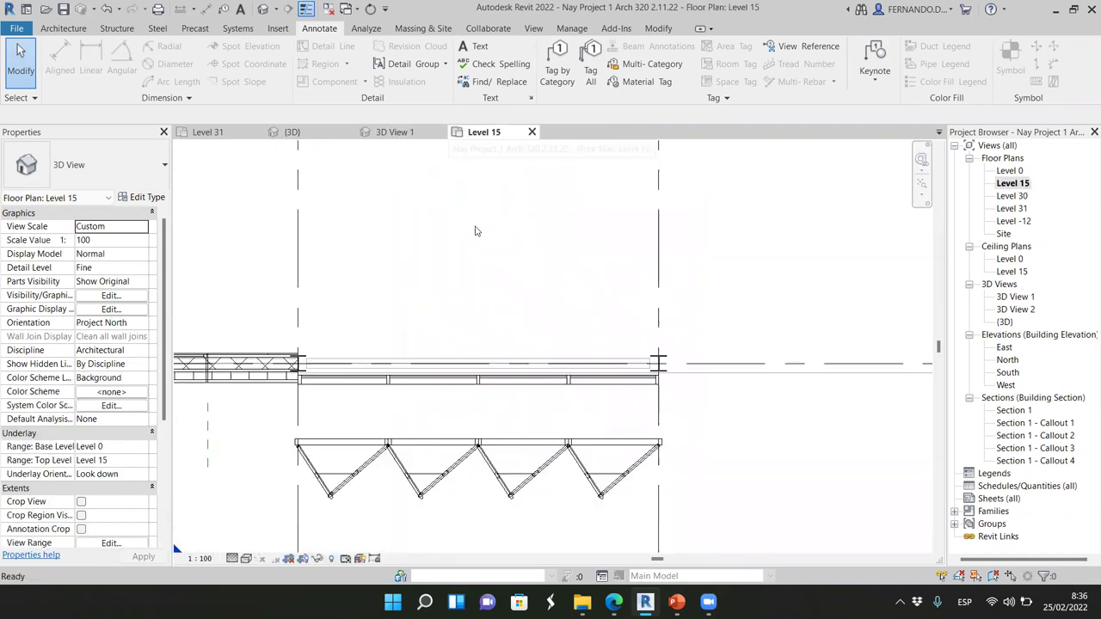
scroll(490, 327, "down", 5)
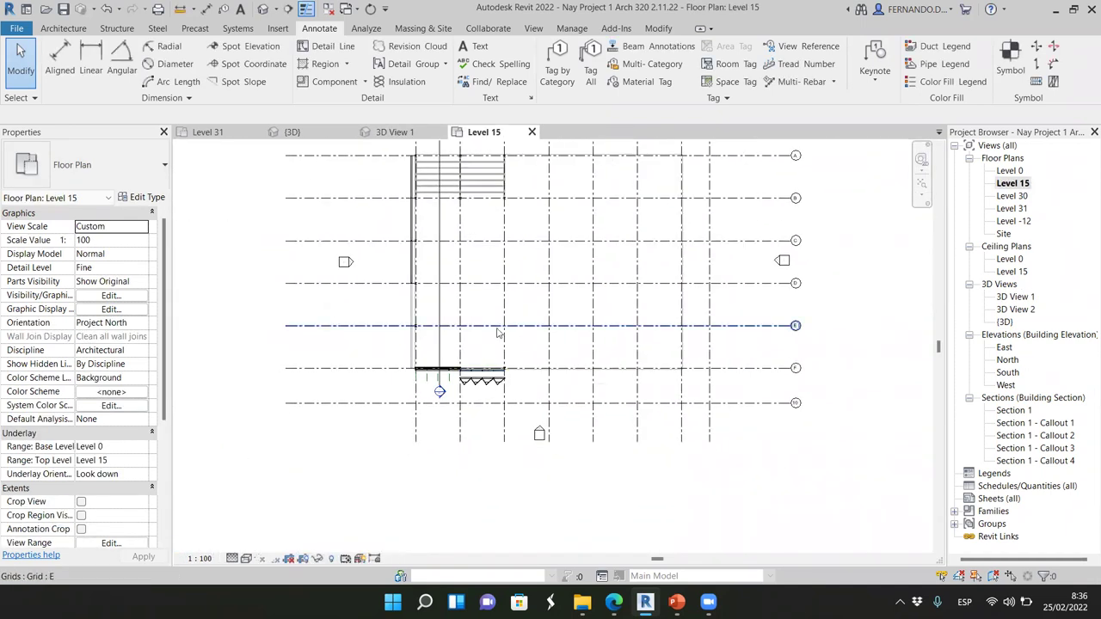
left_click(439, 311)
left_click_drag(451, 312, 493, 319)
scroll(491, 388, "up", 5)
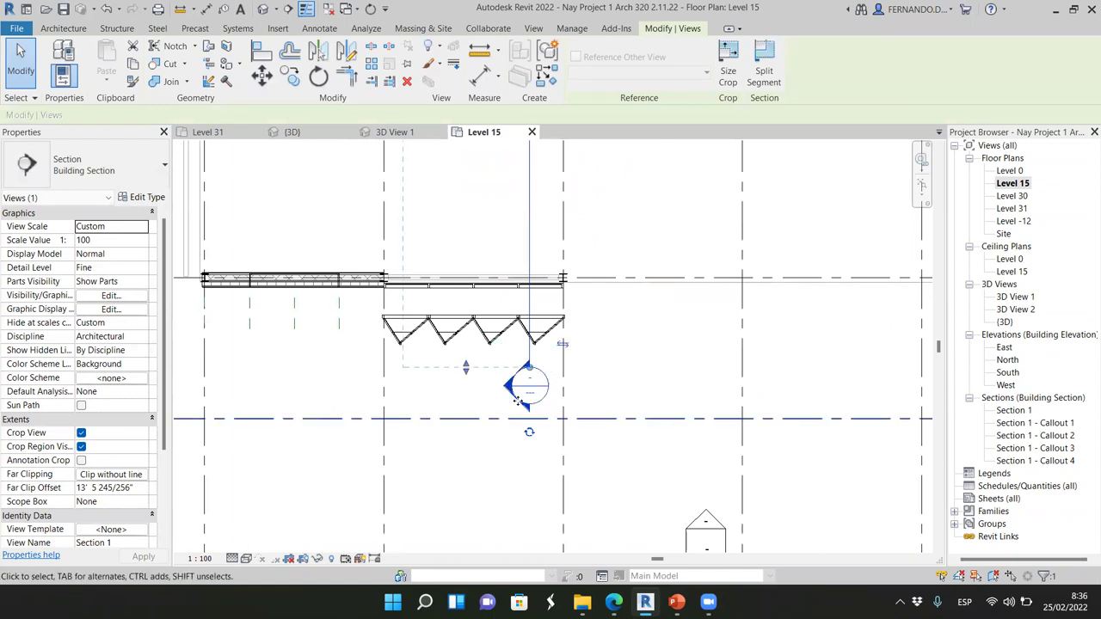
scroll(533, 451, "down", 2)
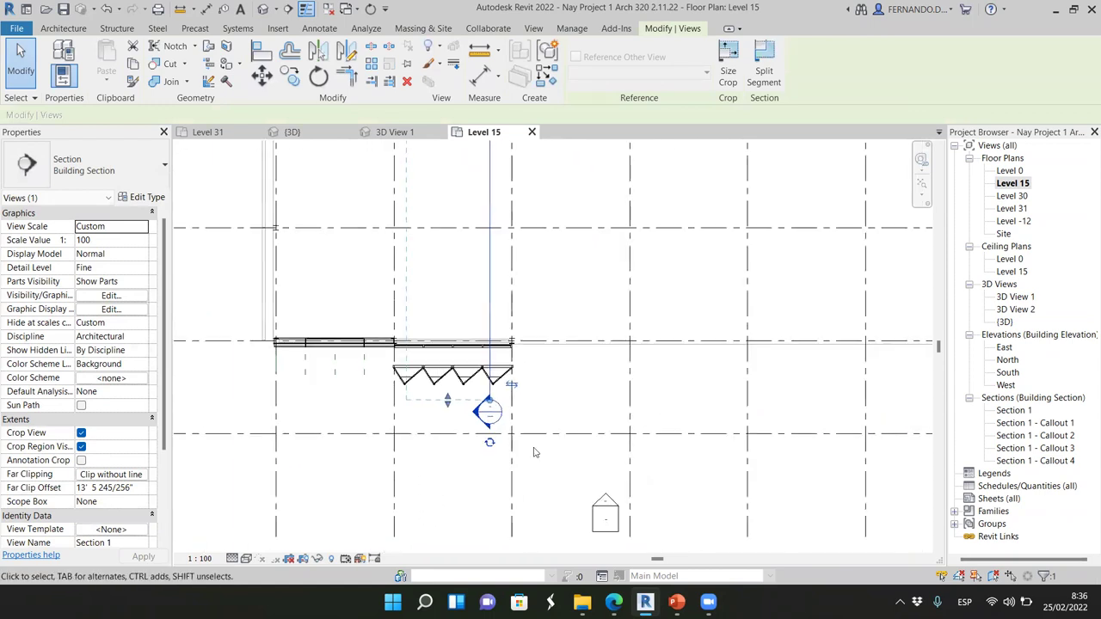
- Open the Section 1 view and examine the upper pyramid panels and the cavity between them and the Storefront wall
double_click(1012, 411)
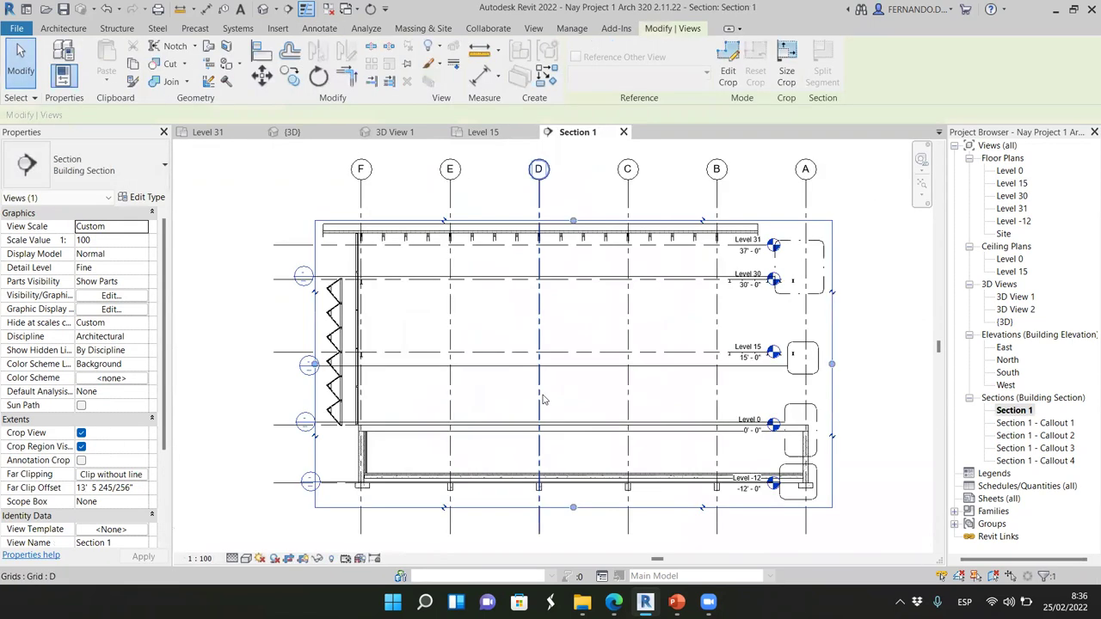
scroll(314, 287, "up", 2)
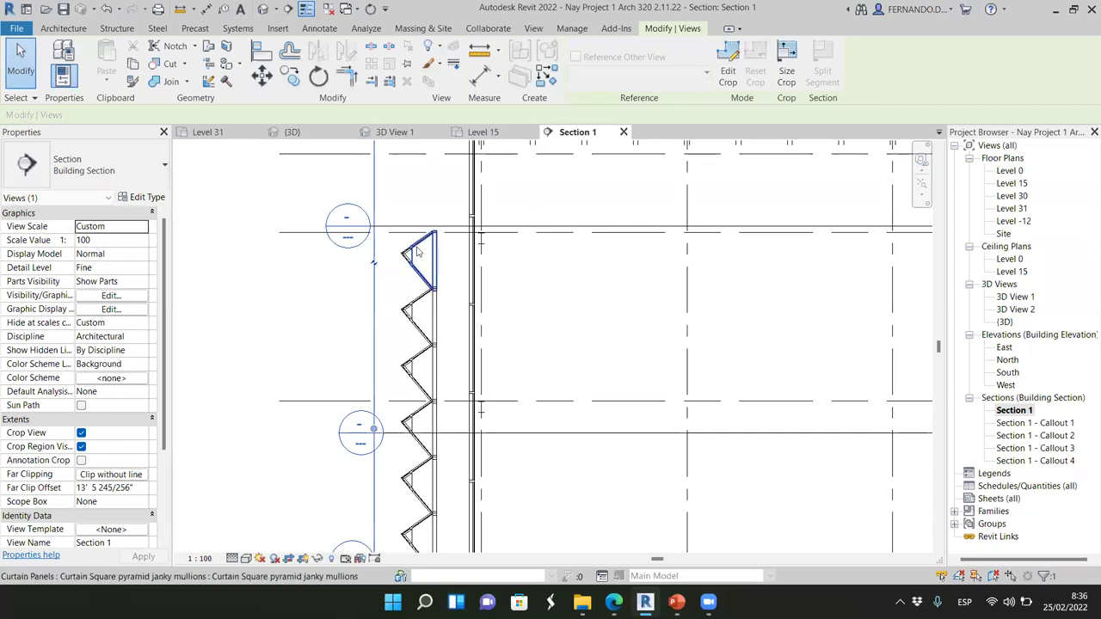
scroll(318, 283, "up", 3)
scroll(515, 360, "down", 1)
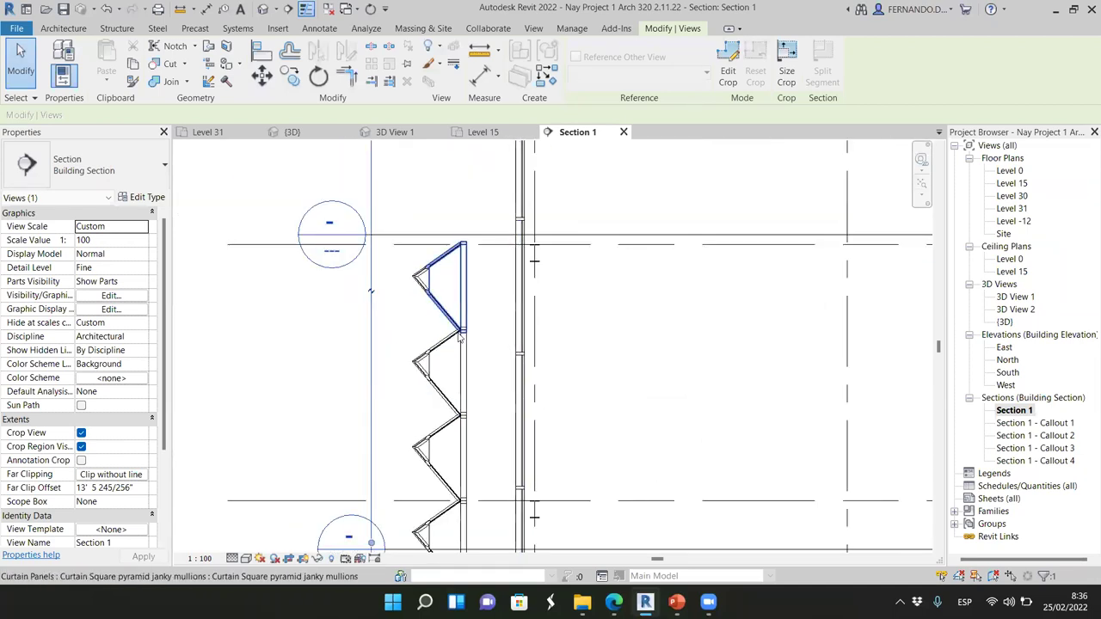
- Select and unpin the Storefront wall's horizontal 50mm x 150mm mullion nearest the joint below the topmost pyramid panel
scroll(465, 337, "up", 2)
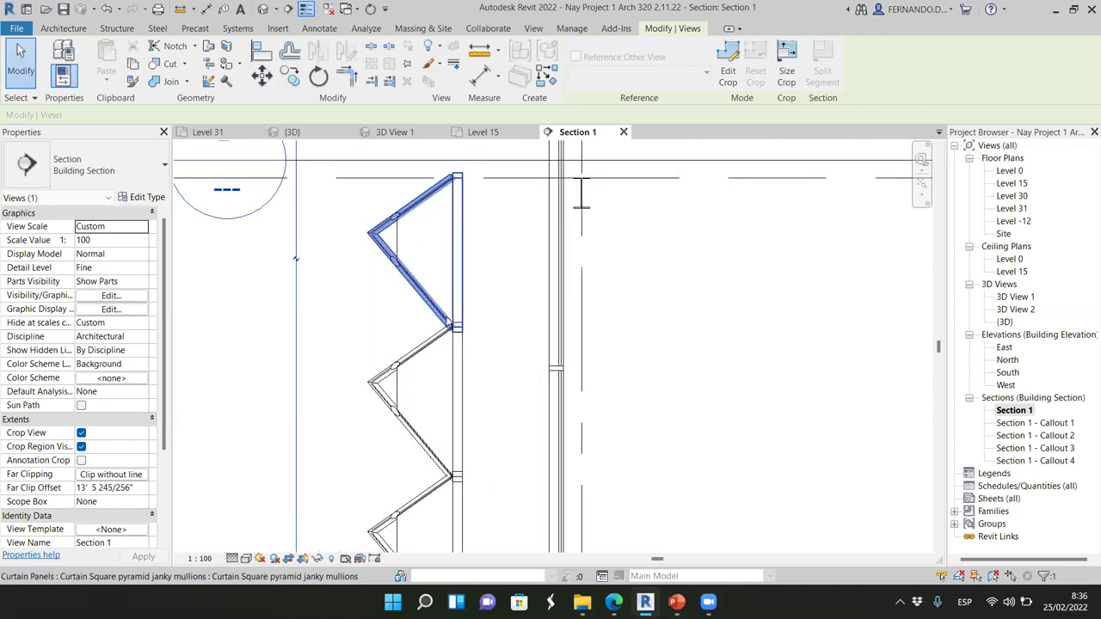
scroll(457, 332, "down", 2)
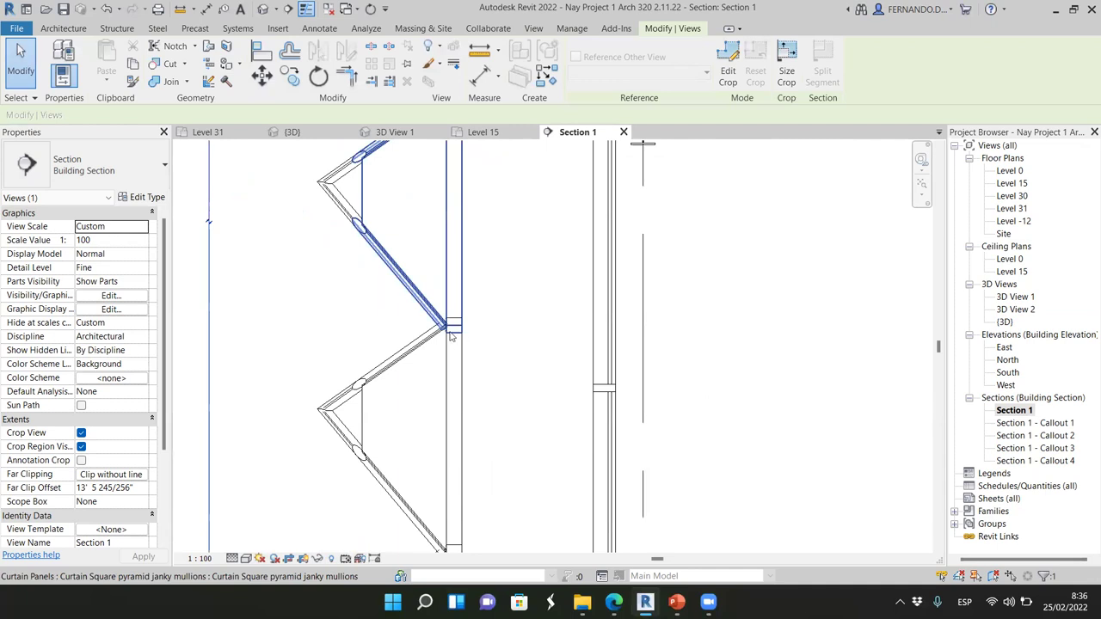
left_click(496, 321)
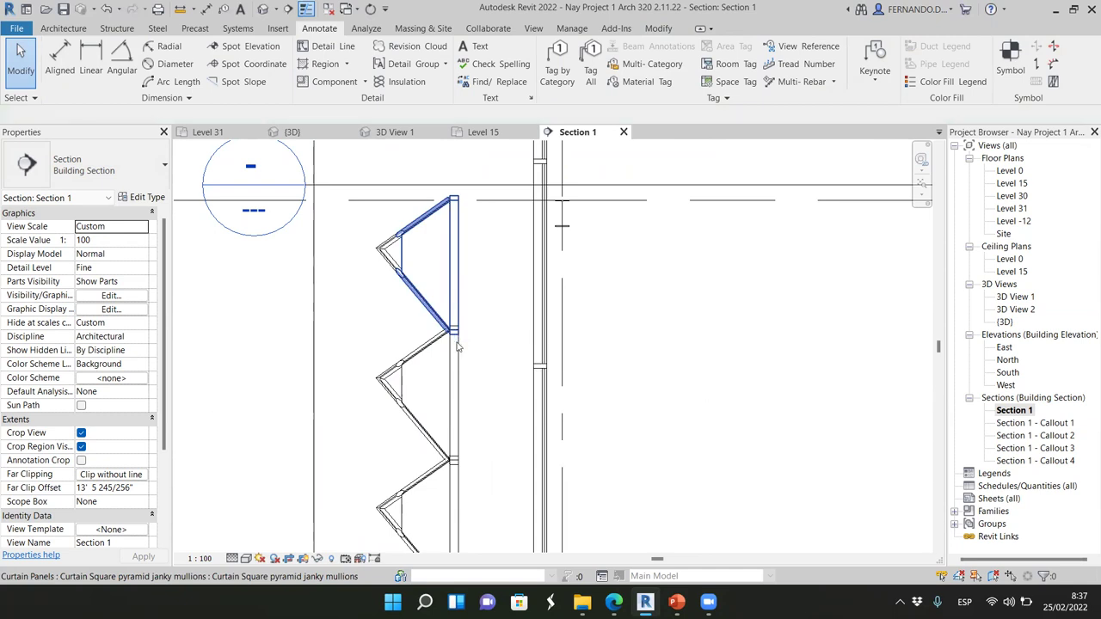
scroll(509, 427, "down", 2)
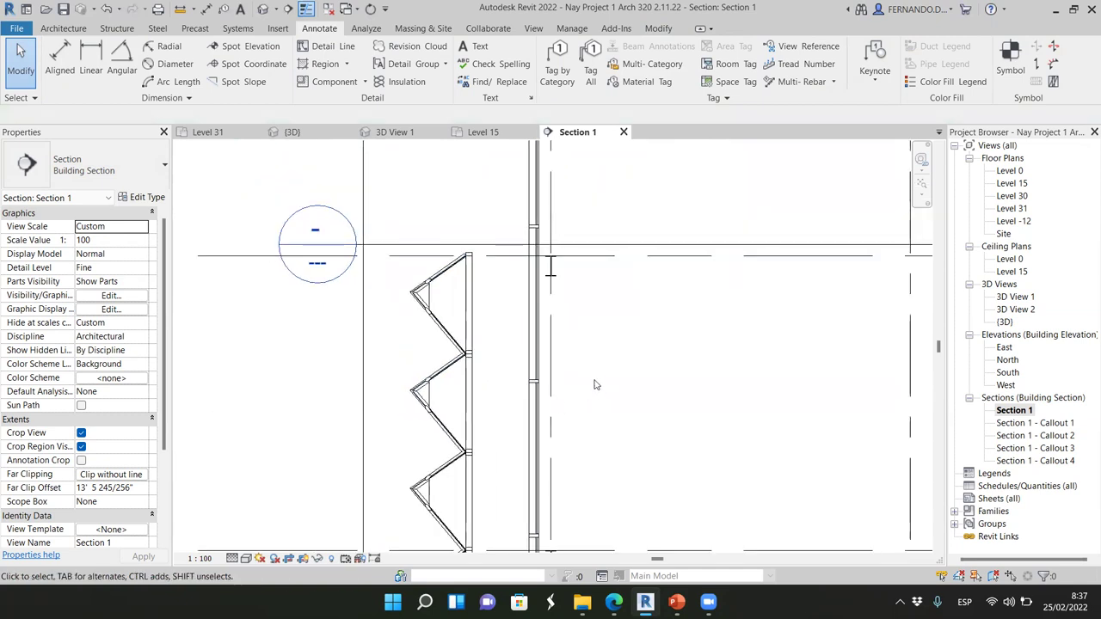
scroll(593, 384, "up", 2)
left_click_drag(459, 403, 576, 358)
scroll(488, 391, "up", 1)
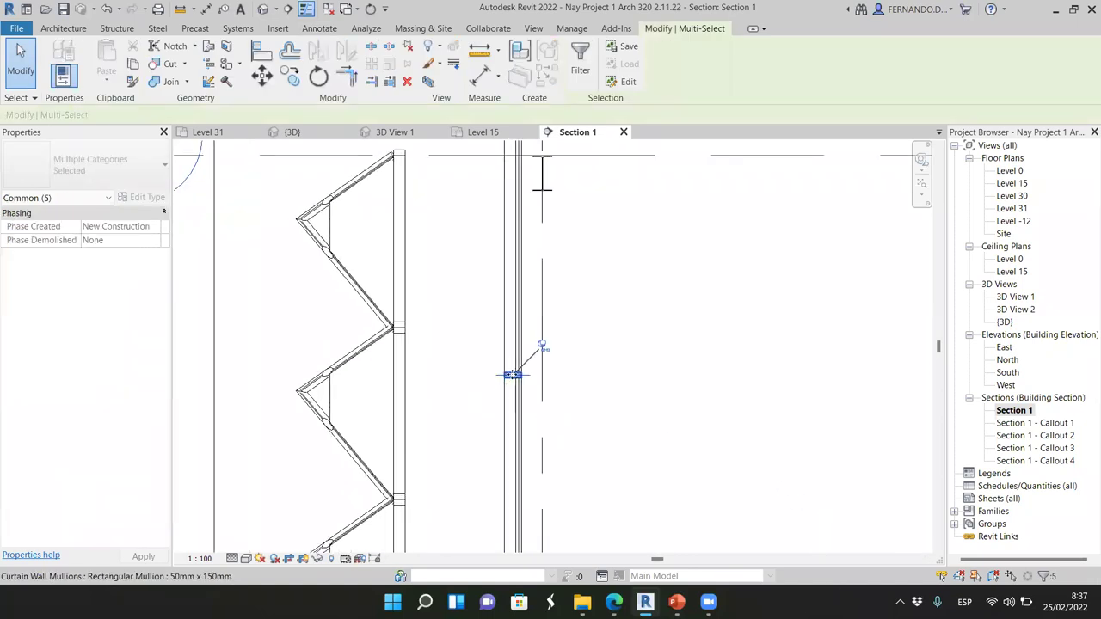
mouse_move(507, 368)
left_mouse_down()
mouse_move(504, 348)
mouse_move(607, 369)
left_mouse_up()
left_click(607, 369)
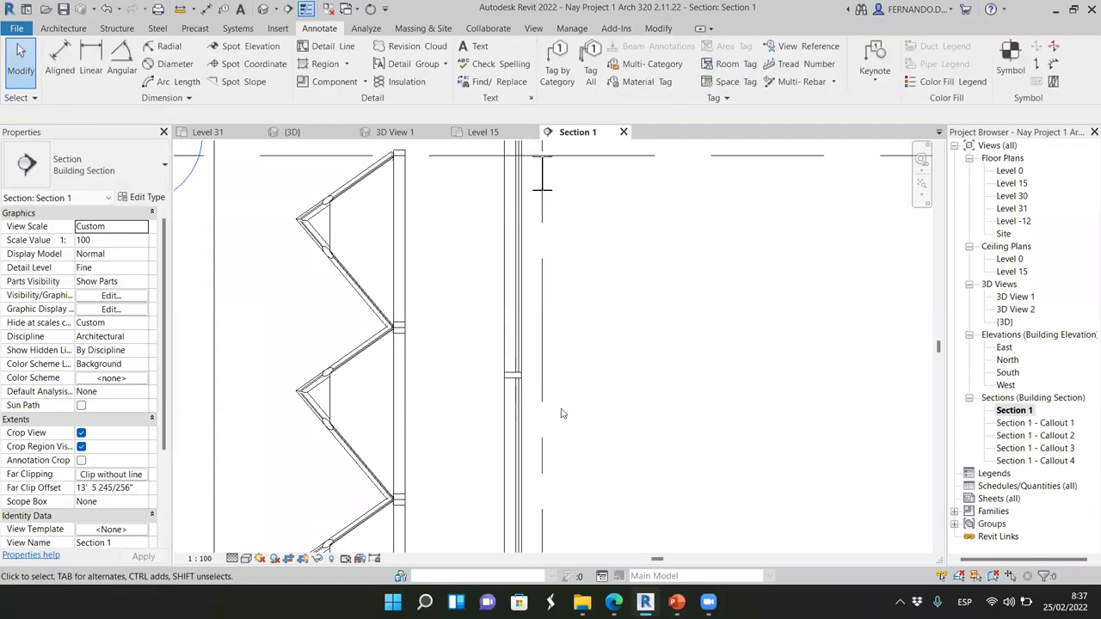
left_click(516, 374)
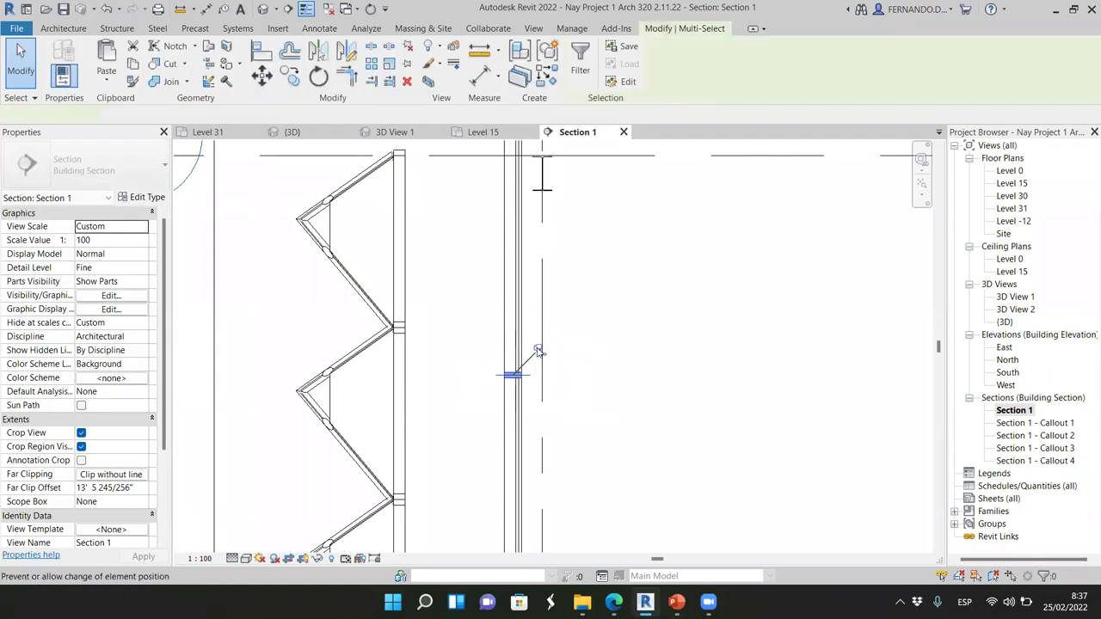
scroll(533, 348, "up", 1)
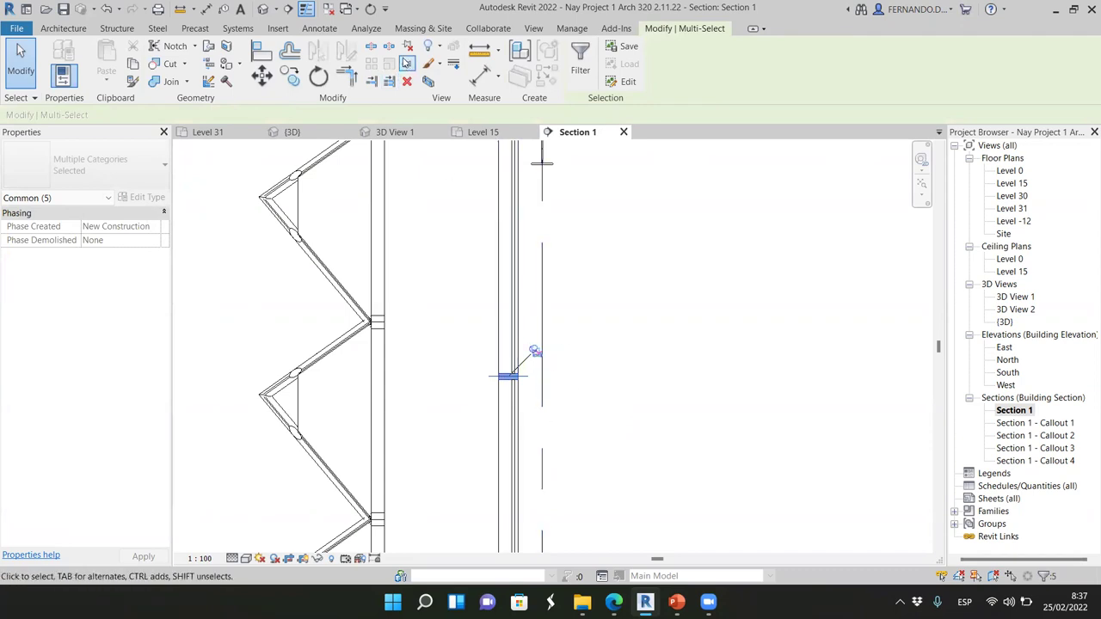
left_click(661, 388)
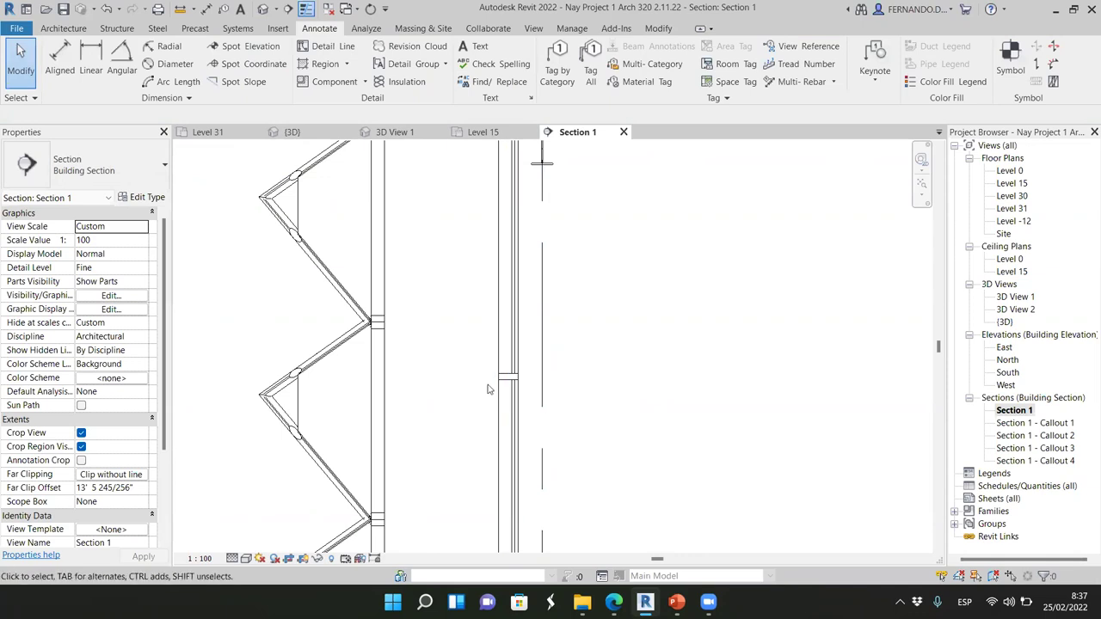
- Align the unpinned Storefront mullion with the reference line of the joint directly below the topmost pyramid panel
scroll(485, 403, "up", 1)
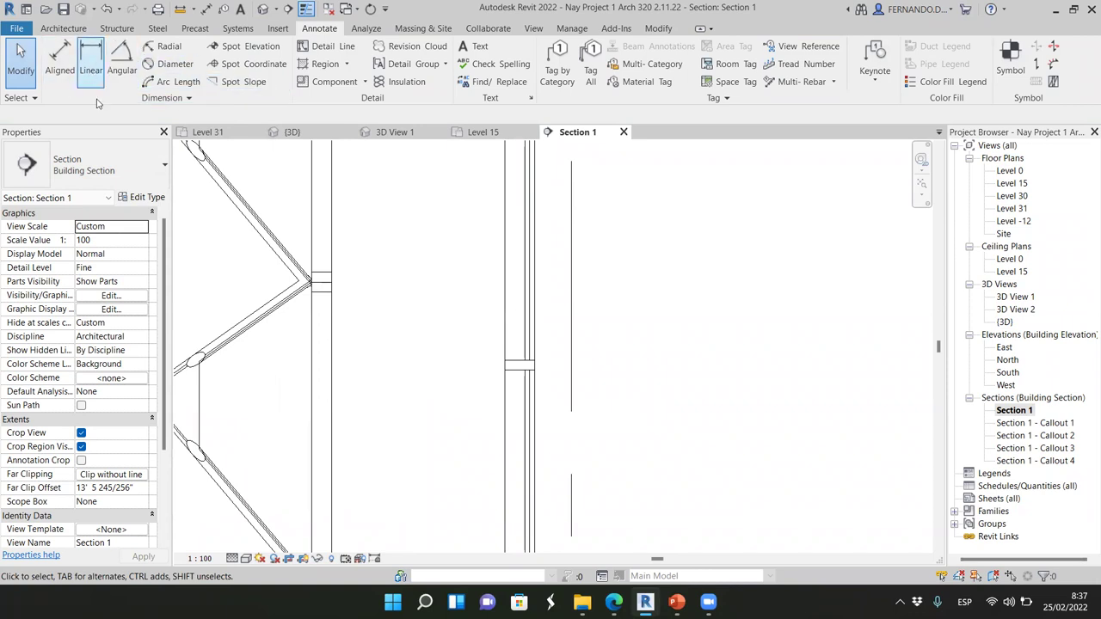
left_click(306, 272)
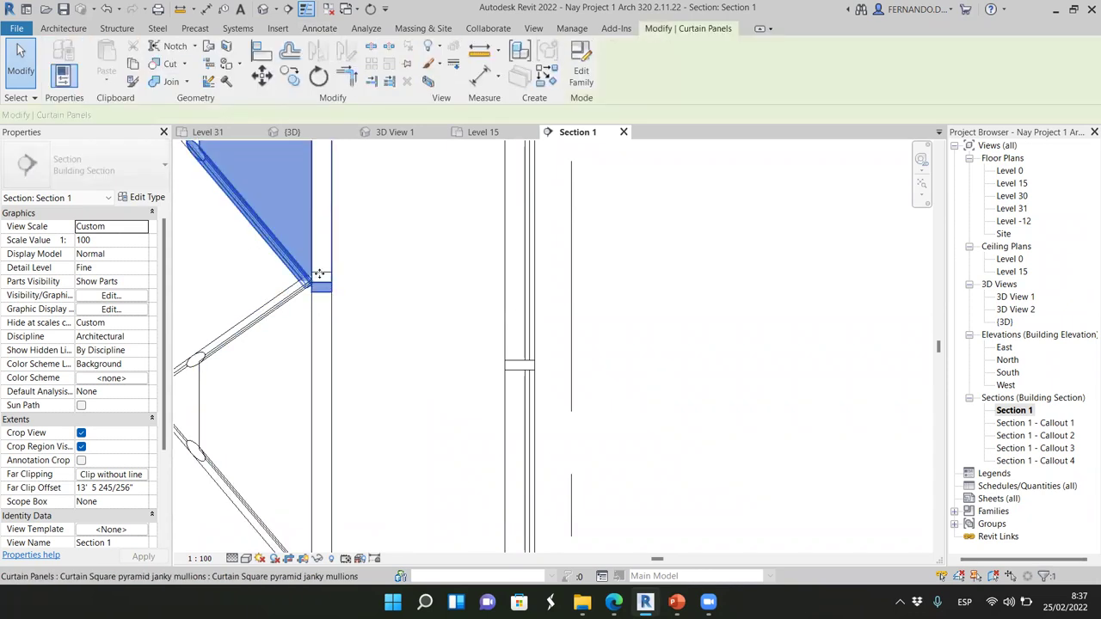
left_click(262, 52)
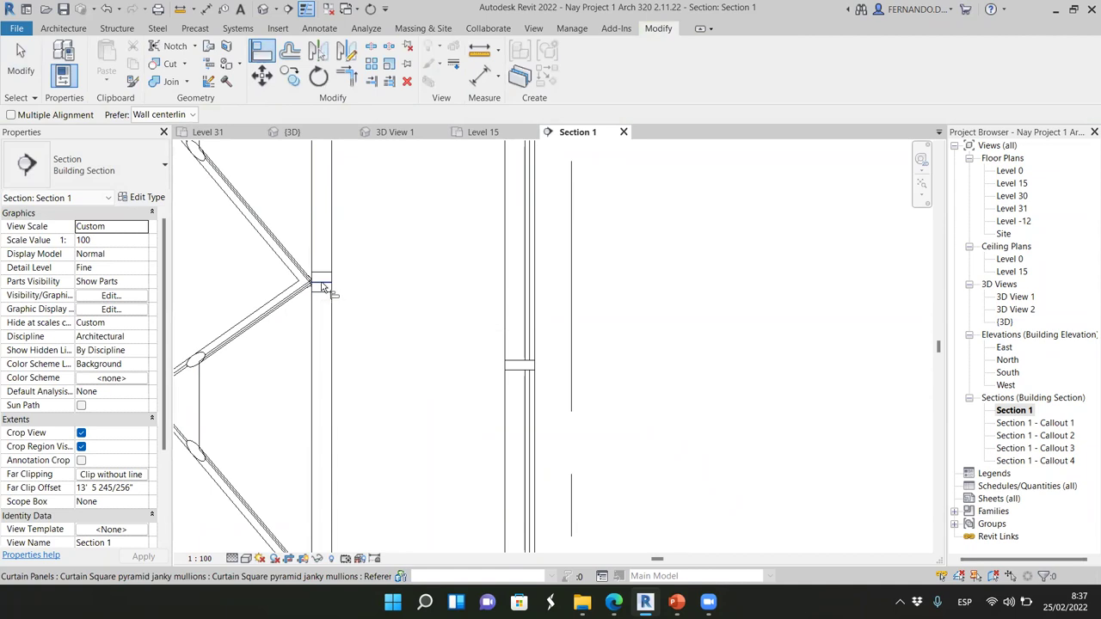
left_click(322, 284)
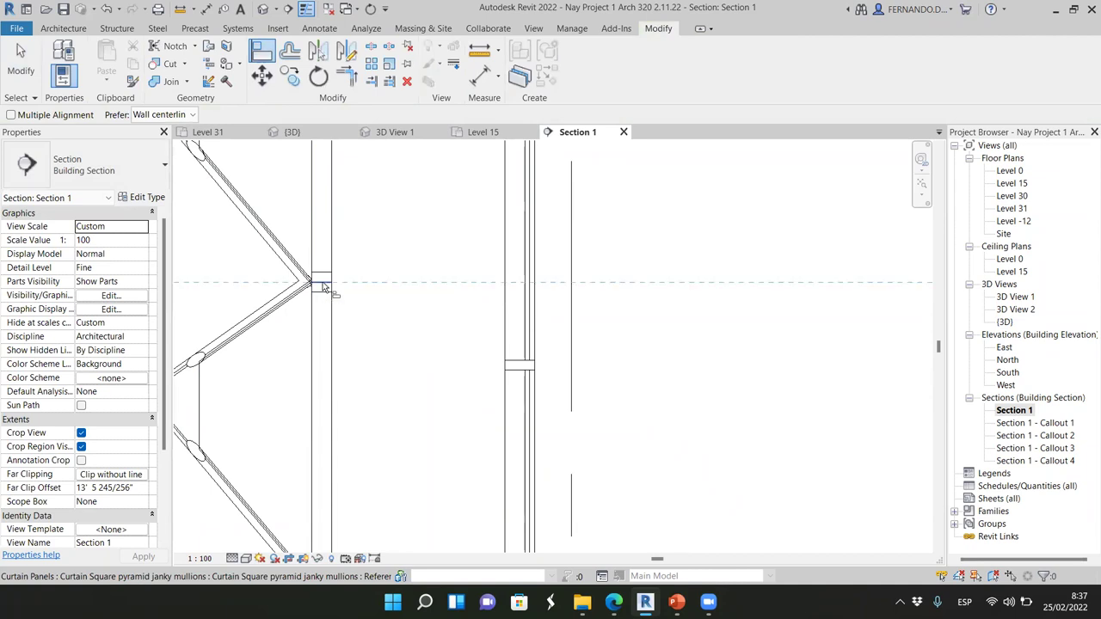
left_click(522, 370)
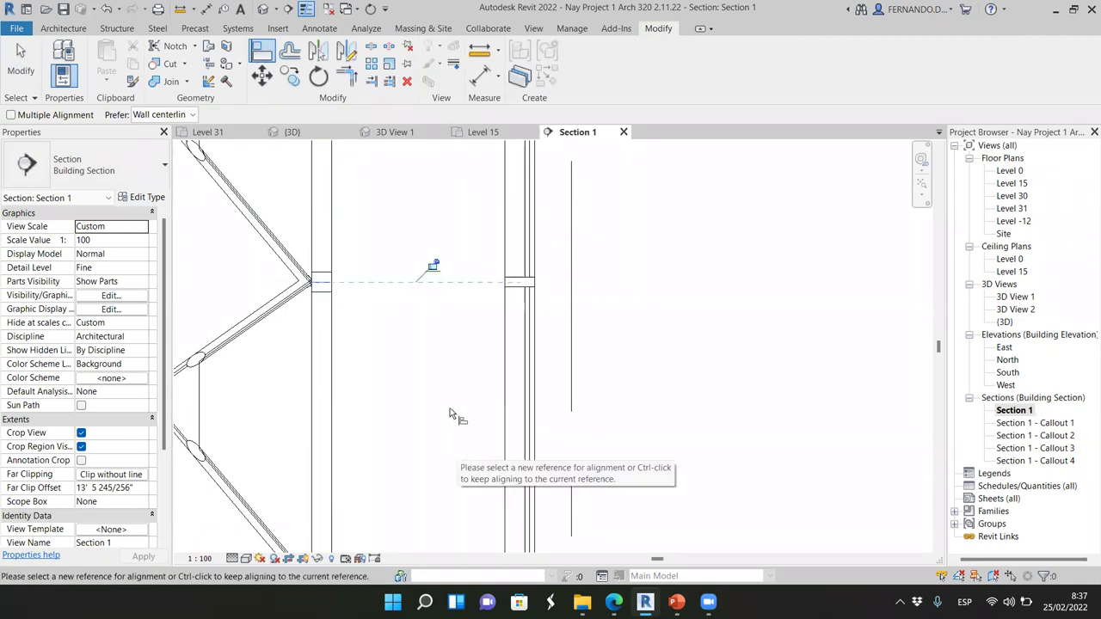
scroll(447, 333, "down", 2)
scroll(495, 334, "down", 2)
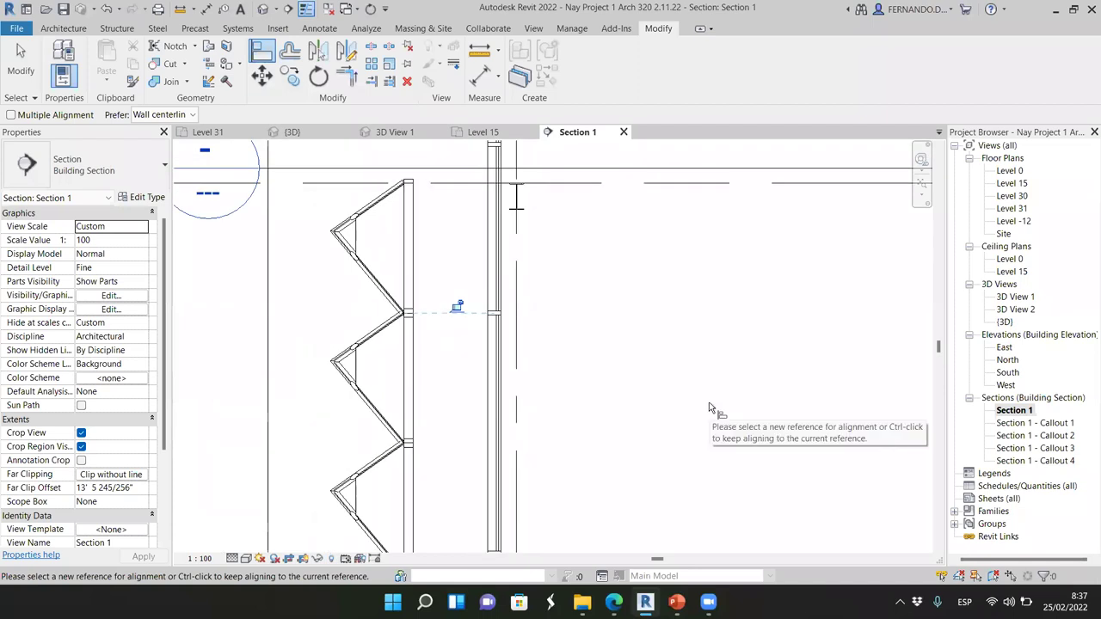
scroll(592, 326, "down", 2)
scroll(593, 426, "down", 2)
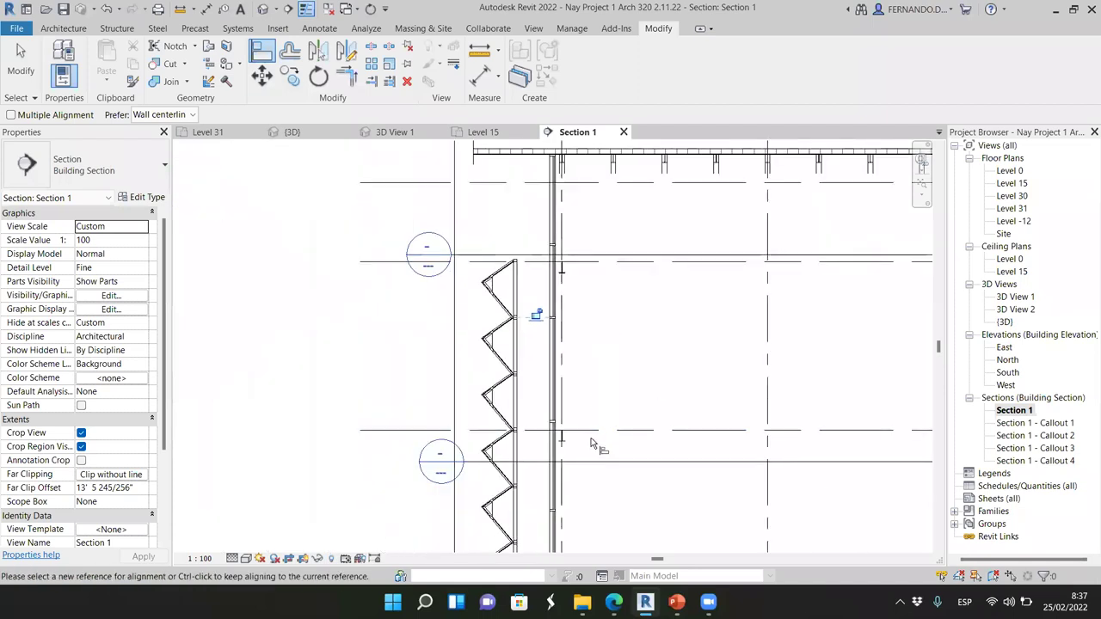
key("Escape")
- Select and unpin the Storefront mullion just above the intermediate level line where two pyramid panels meet
scroll(581, 467, "up", 4)
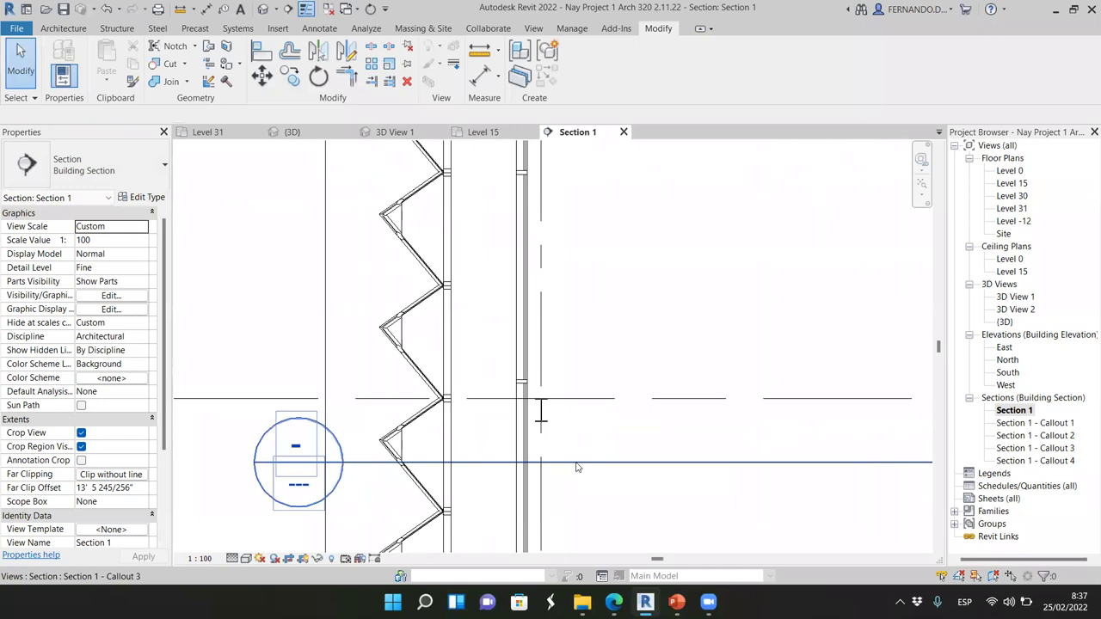
scroll(577, 467, "up", 2)
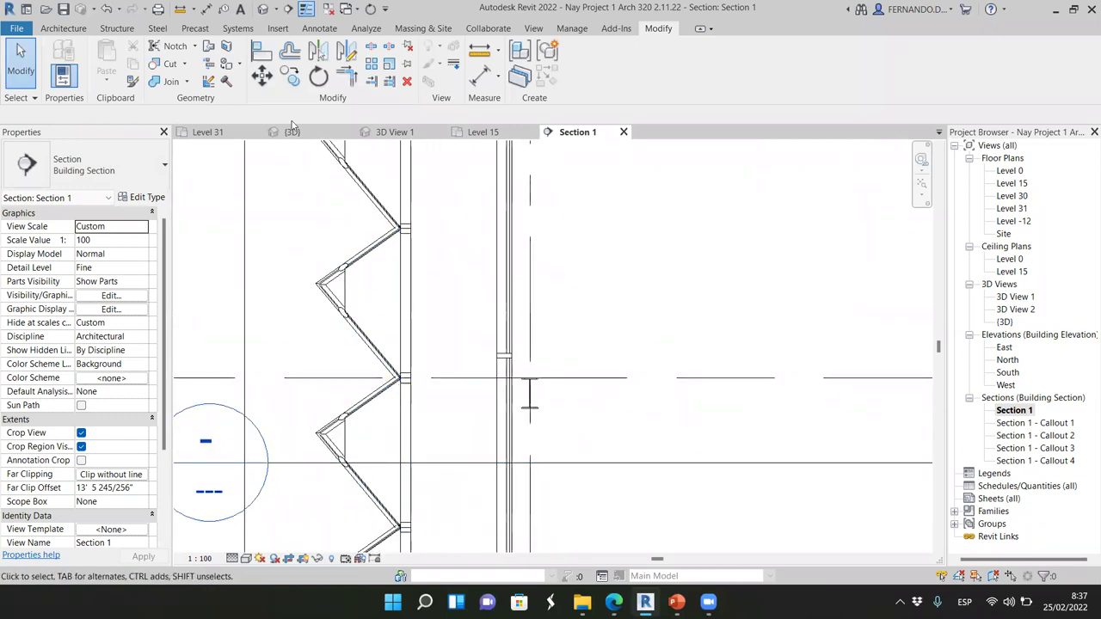
left_click_drag(468, 332, 543, 421)
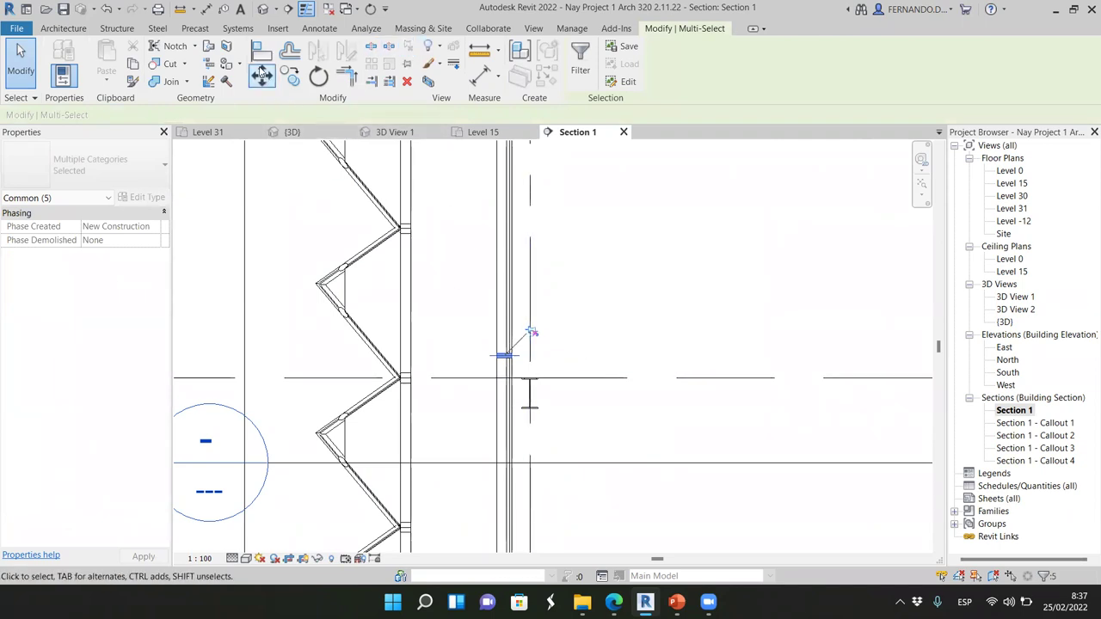
- Align that Storefront mullion with the pyramid-panel joint on the intermediate level line
left_click(261, 50)
scroll(404, 368, "up", 2)
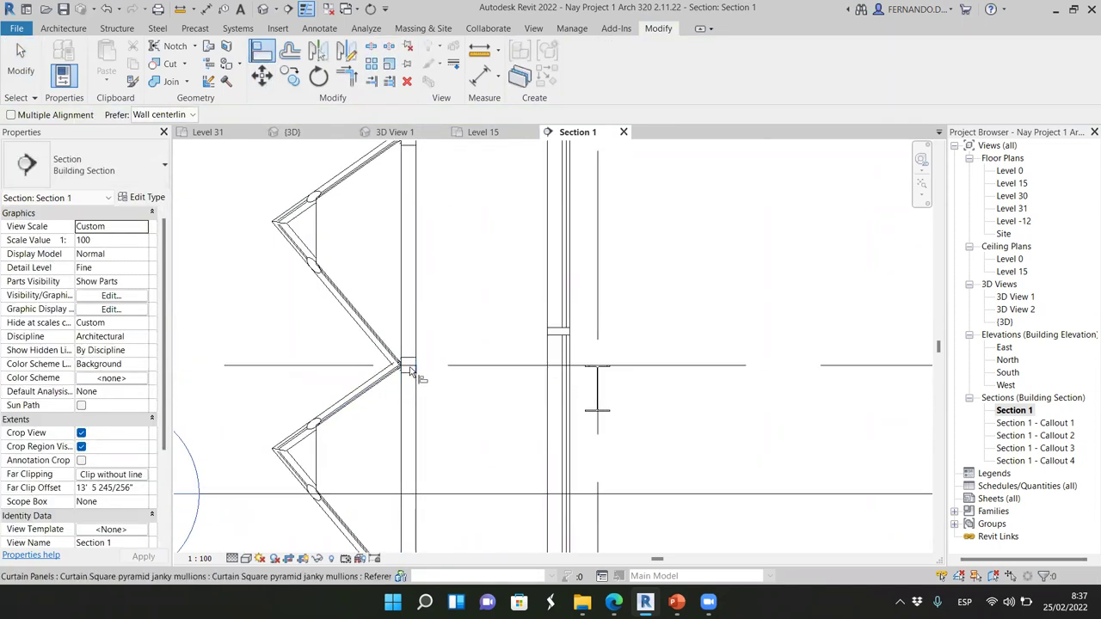
scroll(408, 379, "up", 2)
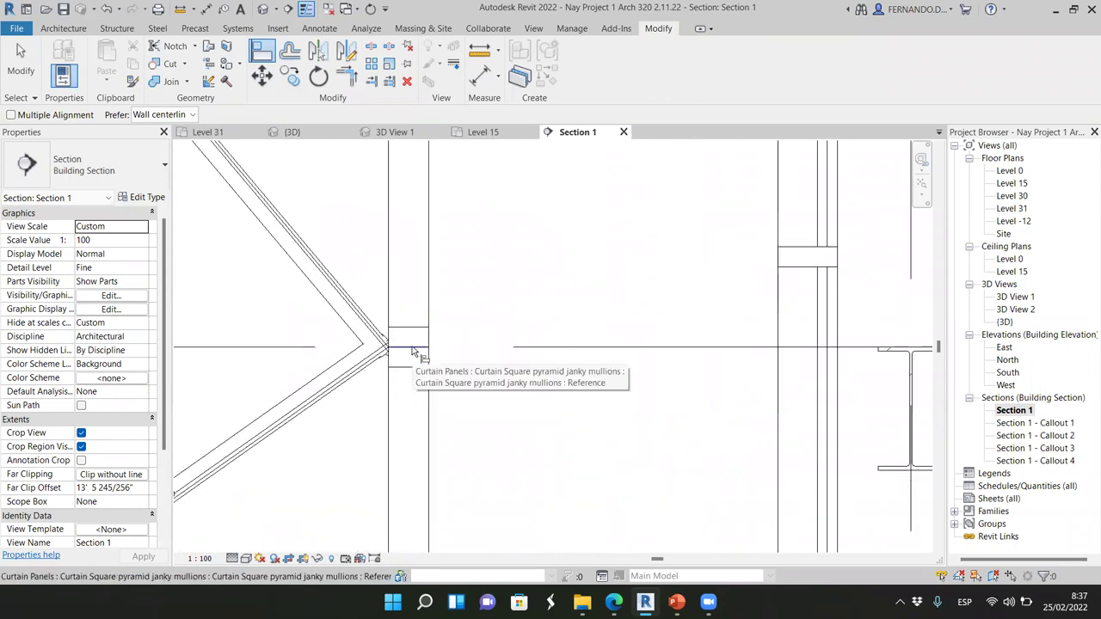
left_click(395, 358)
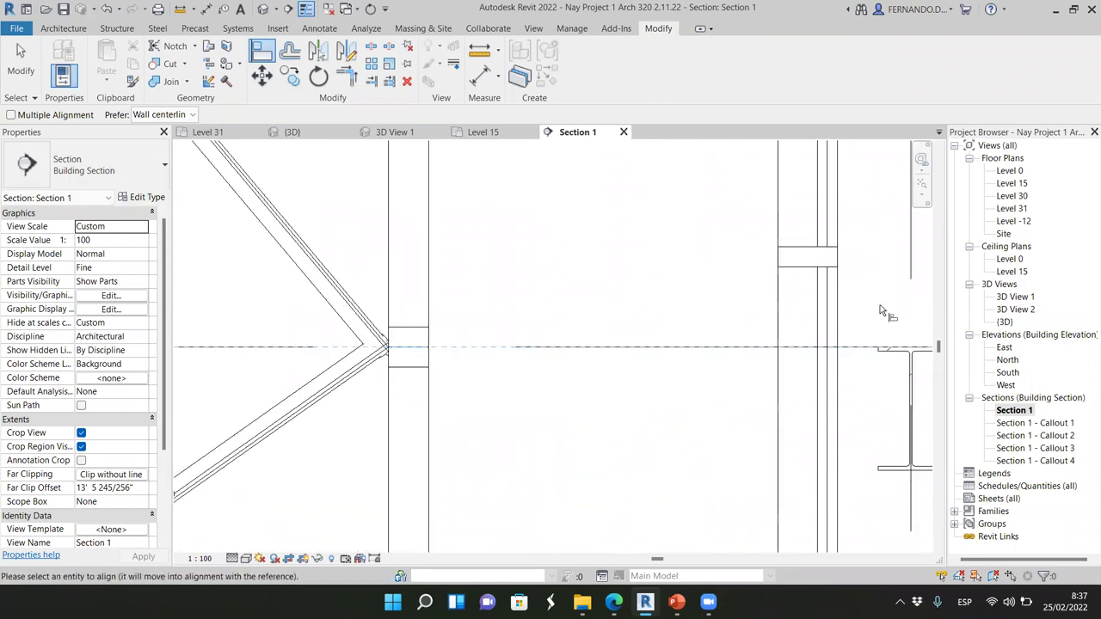
left_click(820, 260)
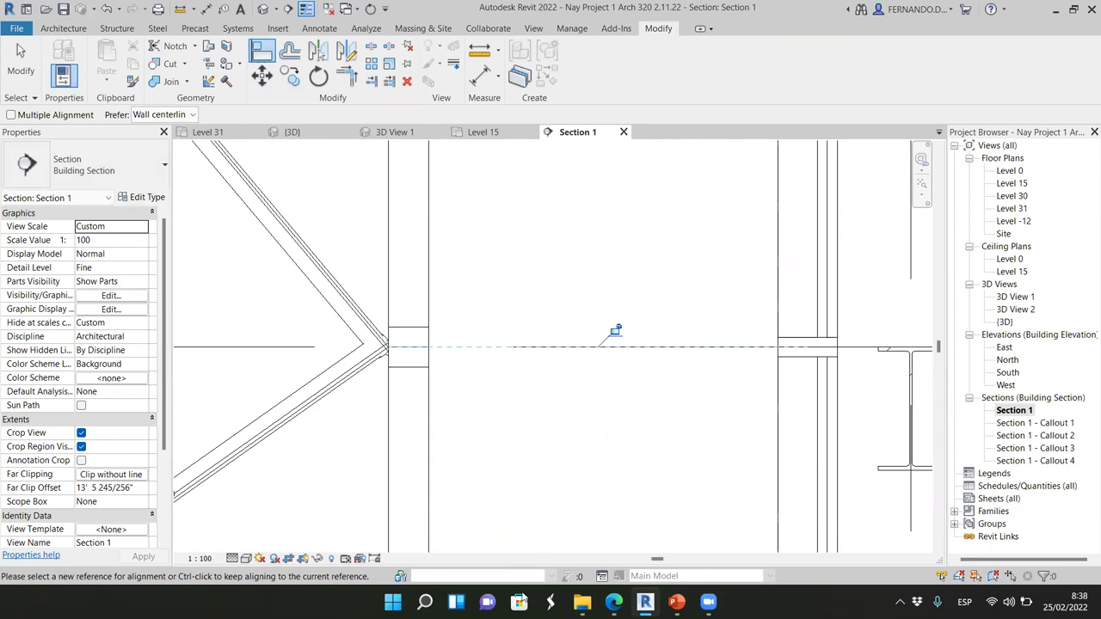
scroll(528, 344, "down", 2)
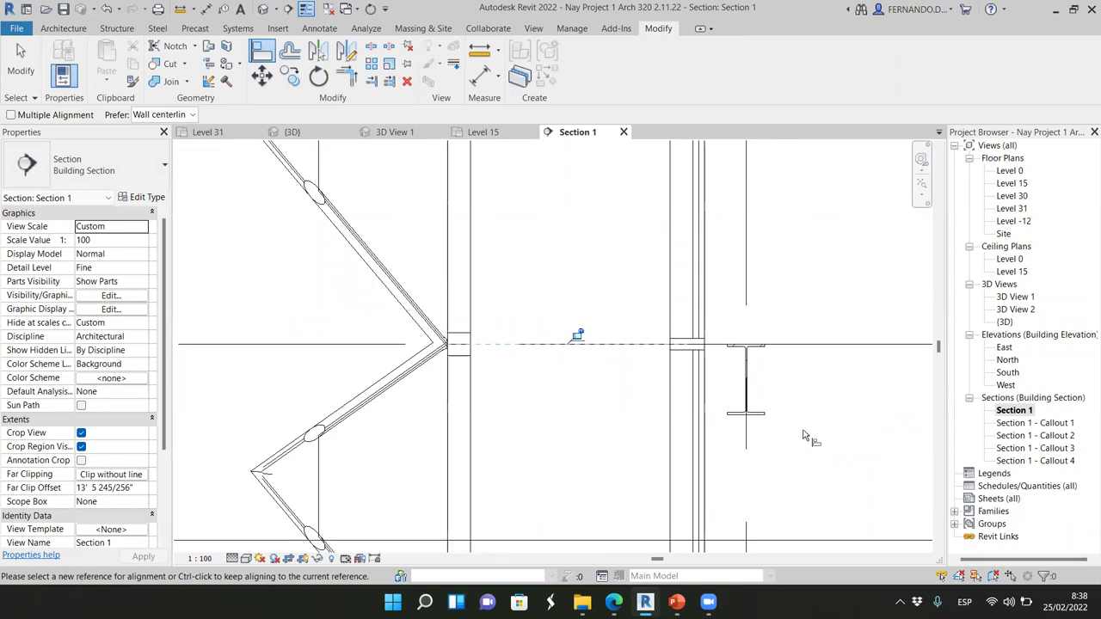
scroll(551, 320, "down", 4)
left_click(507, 344)
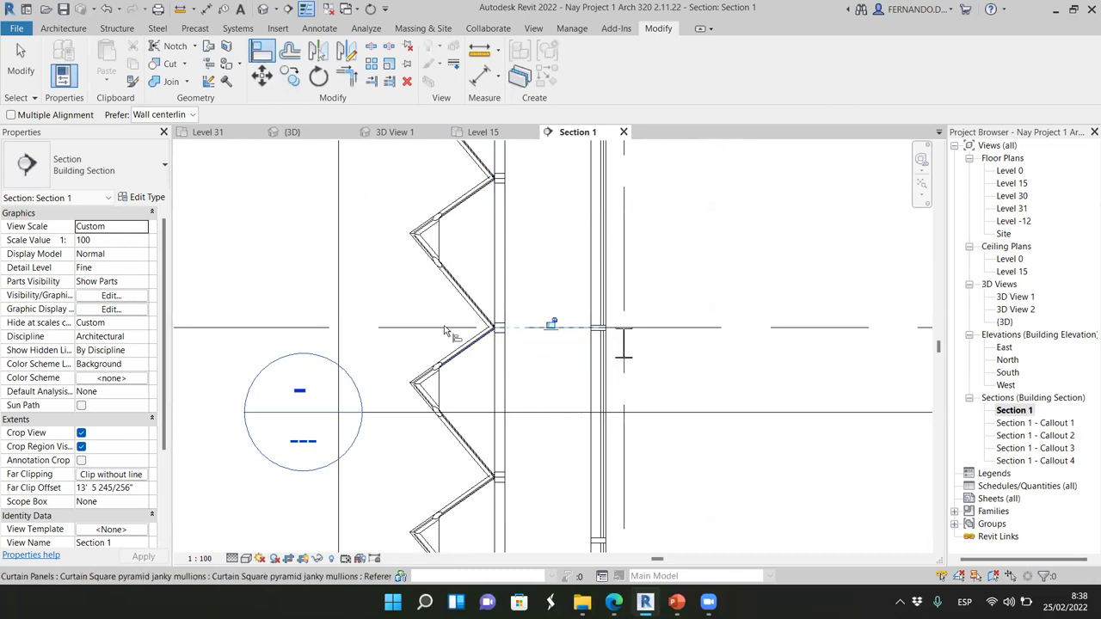
scroll(429, 303, "down", 3)
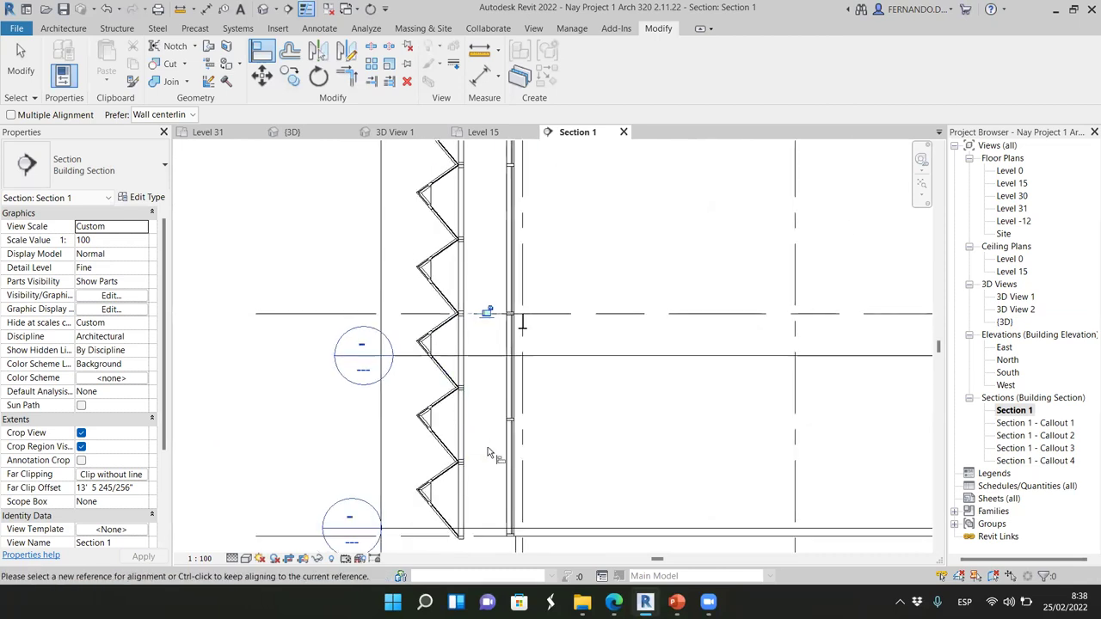
key("Escape")
key("Escape")
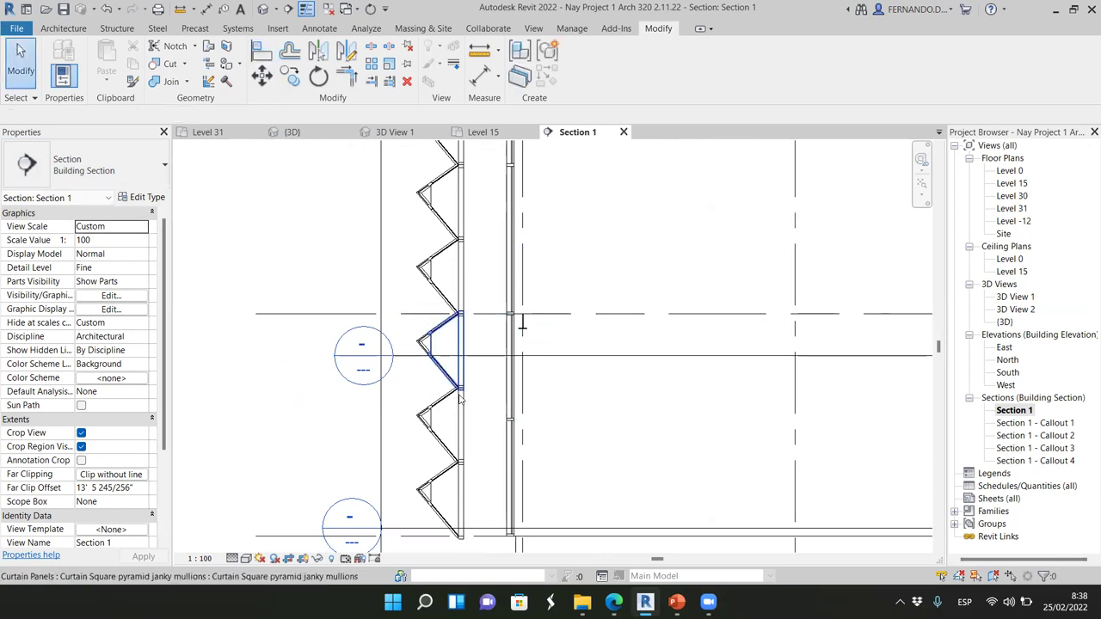
- Select and unpin the Storefront mullion midway between the intermediate level line and the facade's base
scroll(460, 398, "up", 3)
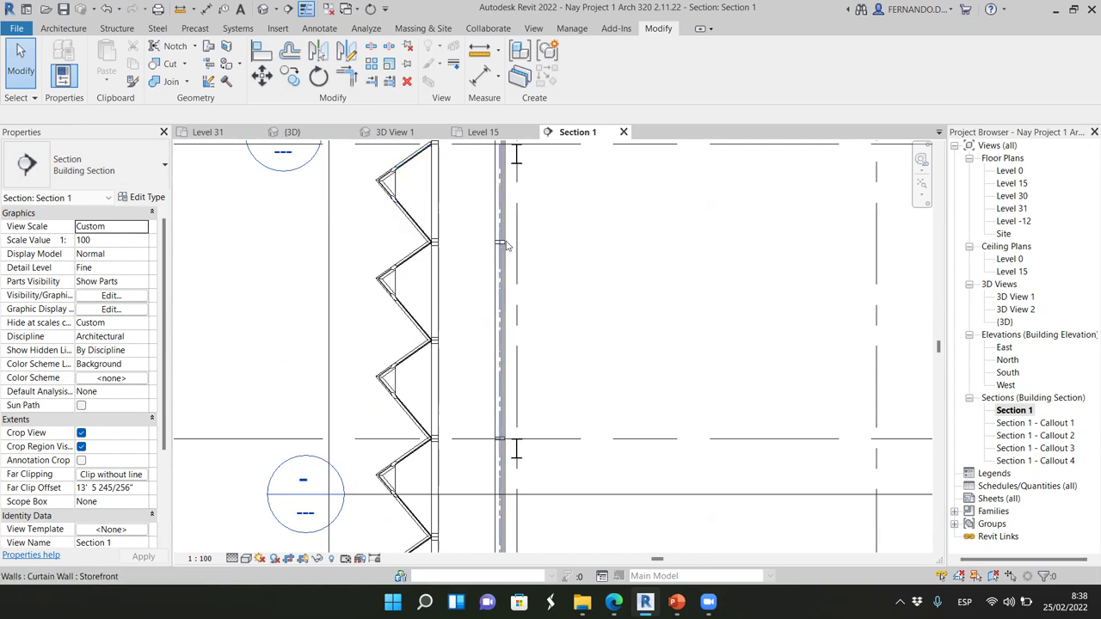
scroll(482, 254, "up", 3)
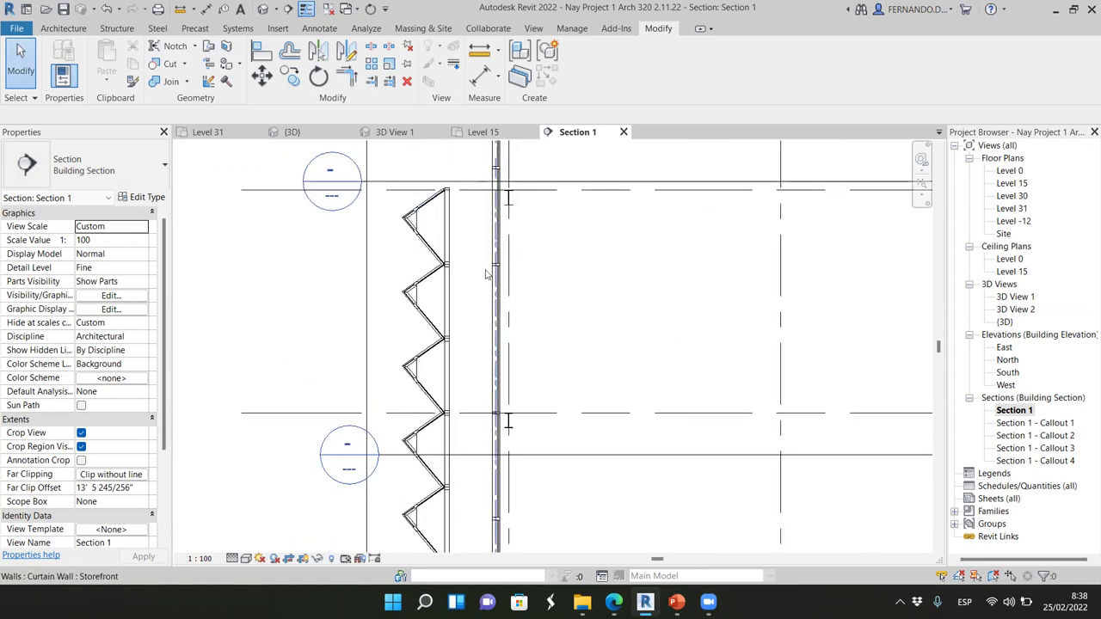
scroll(430, 262, "down", 3)
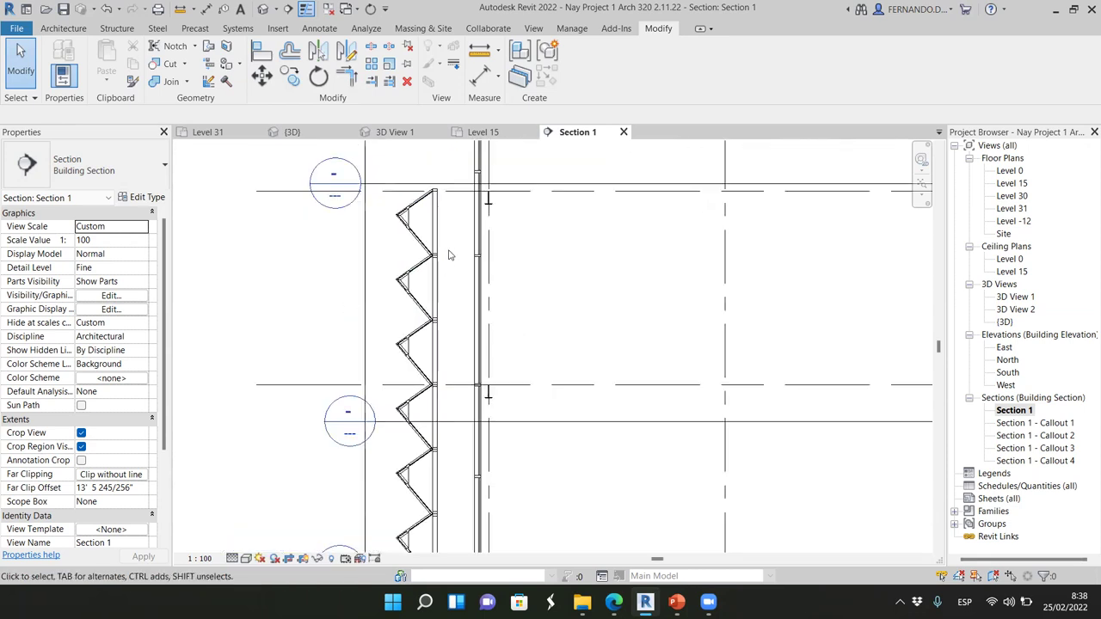
scroll(478, 407, "up", 3)
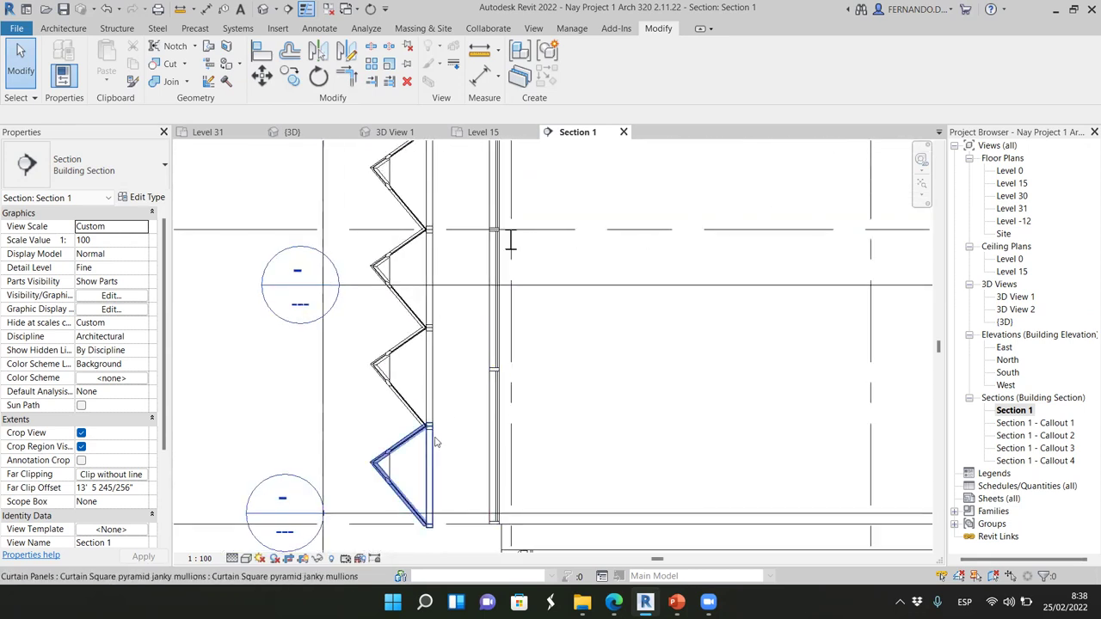
scroll(425, 430, "up", 1)
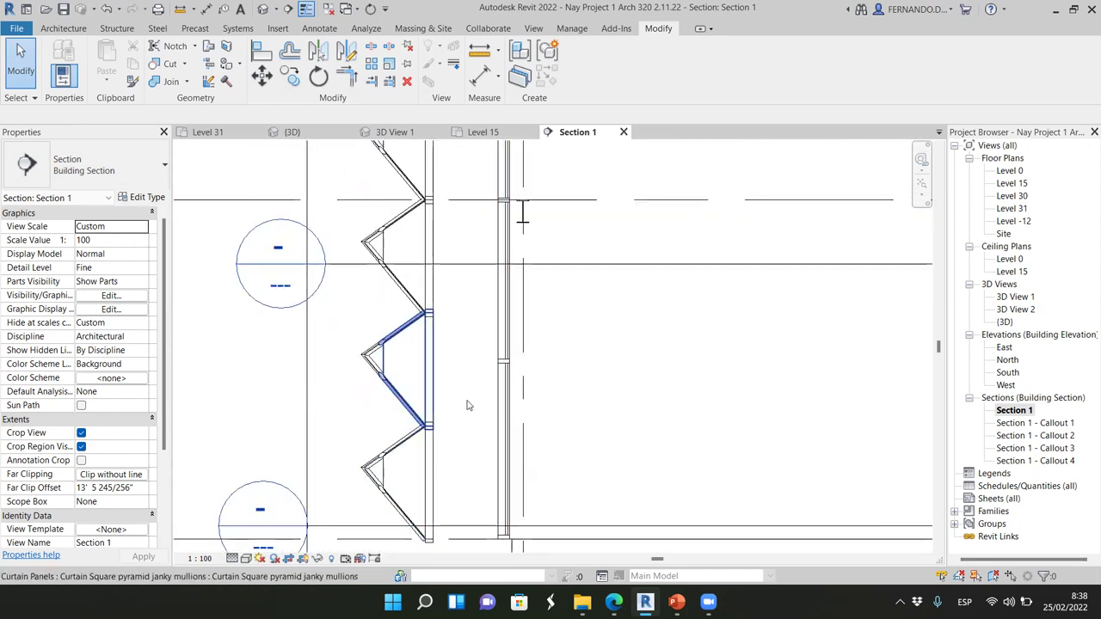
scroll(466, 405, "up", 1)
left_click_drag(480, 391, 576, 329)
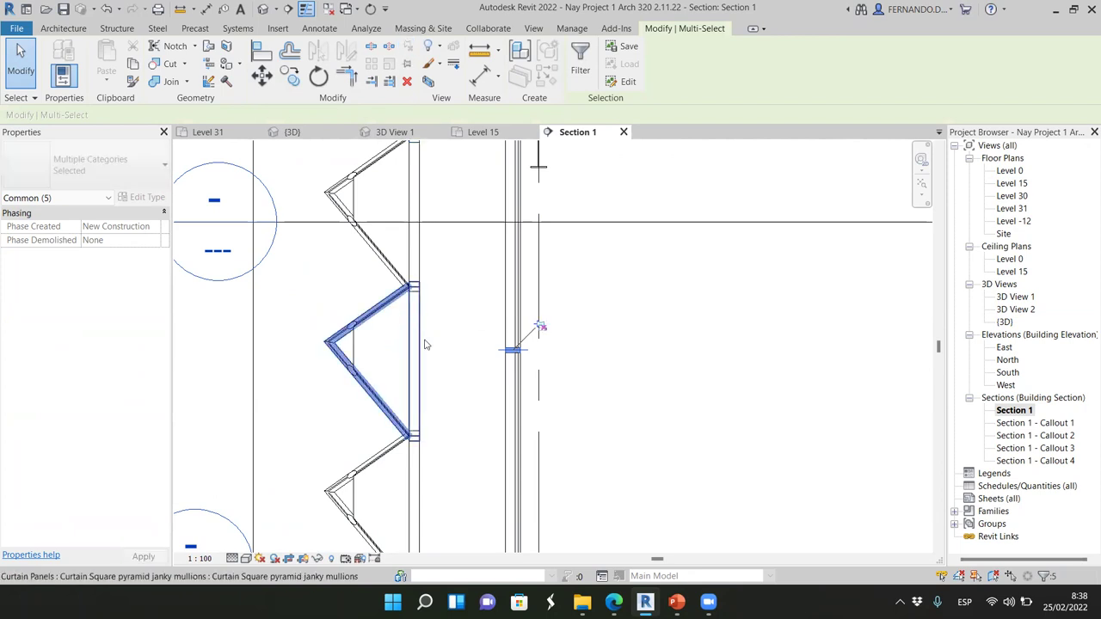
- Align the lower Storefront mullion with the joint at the top of the lowest pyramid panel
left_click(273, 168)
key("a")
key("l")
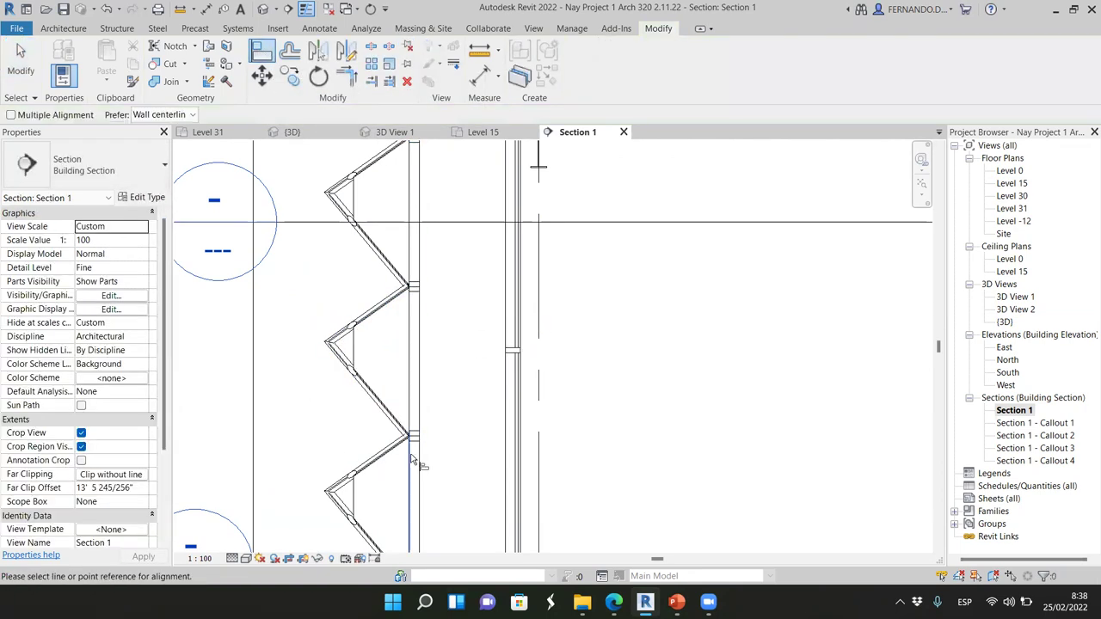
scroll(418, 440, "up", 1)
scroll(419, 440, "up", 2)
left_click(410, 426)
left_click(585, 253)
scroll(438, 327, "down", 1)
scroll(431, 311, "down", 2)
key("Escape")
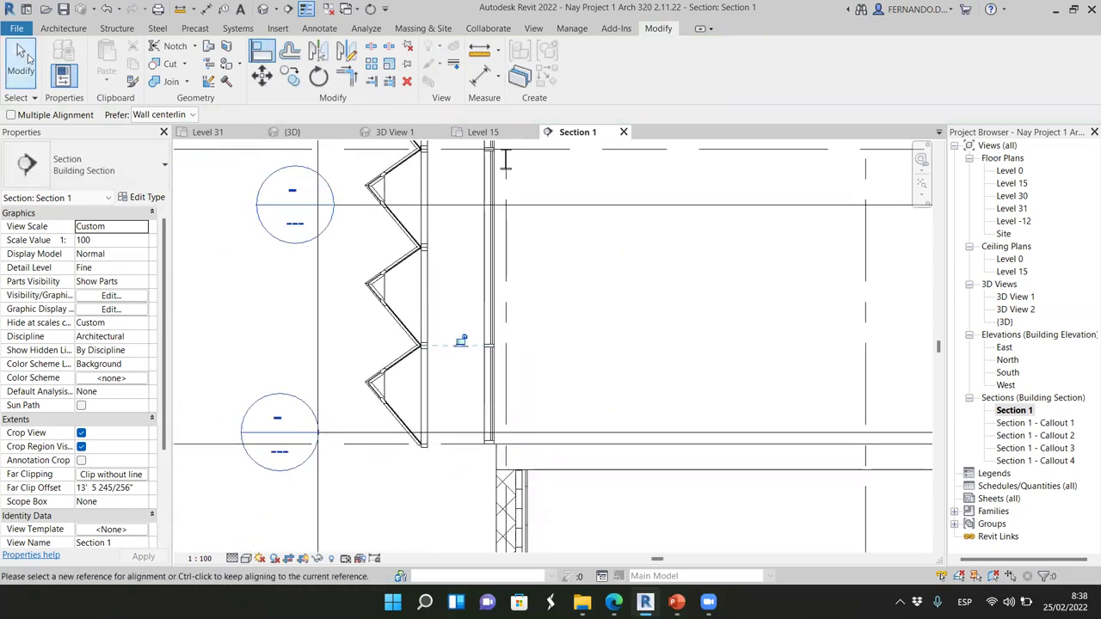
- Finish aligning the Storefront mullions, close the {3D} view and bring up 3D View 1
scroll(609, 415, "up", 1)
scroll(608, 415, "down", 3)
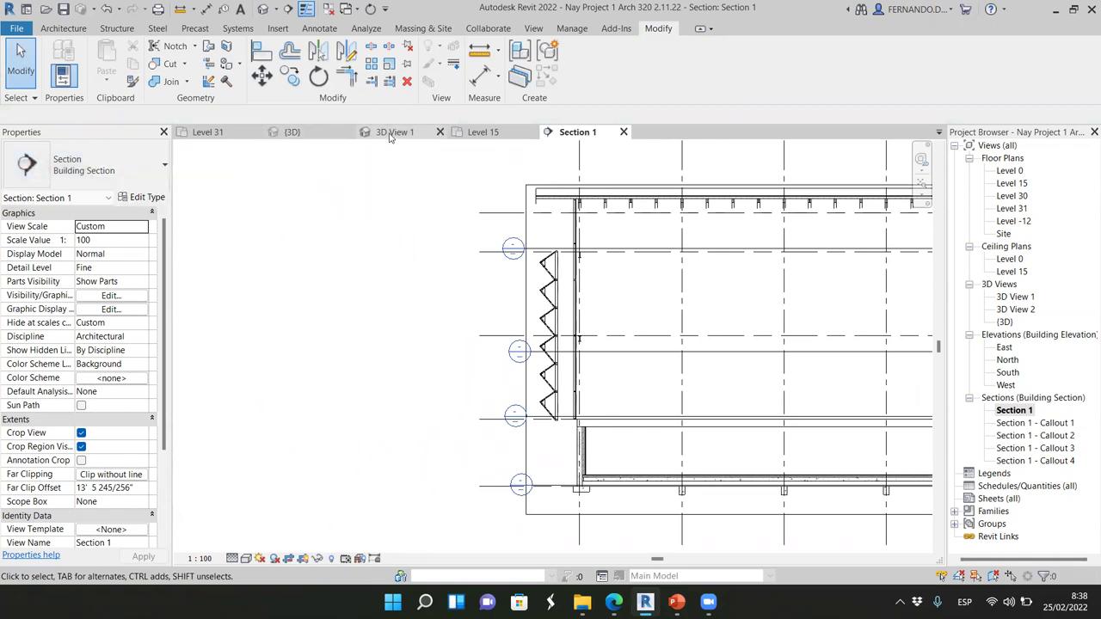
left_click(307, 133)
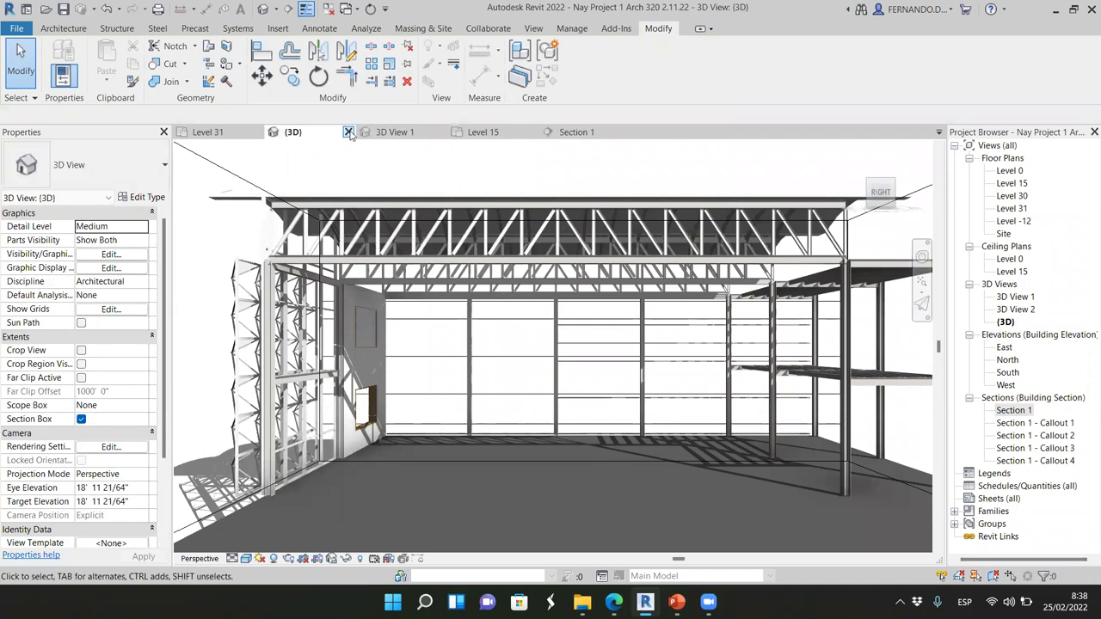
left_click(348, 132)
left_click(302, 132)
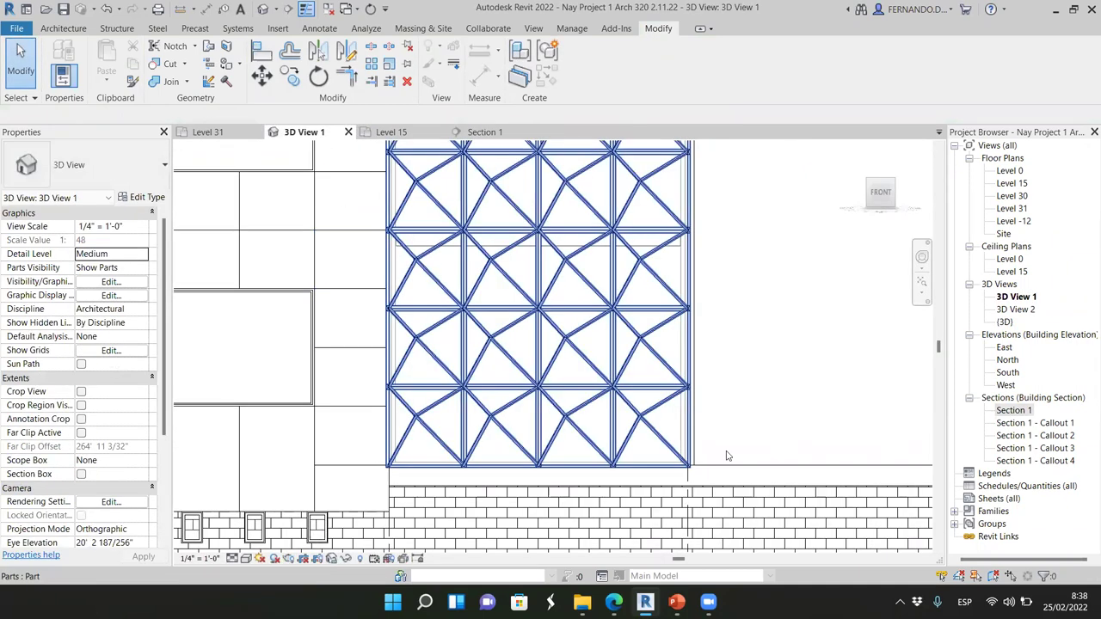
- Examine the Level 30 and Level 15 W310X38.7 beams against the pyramid-panel joints in the front elevation of 3D View 1
scroll(574, 464, "up", 2)
scroll(655, 207, "down", 2)
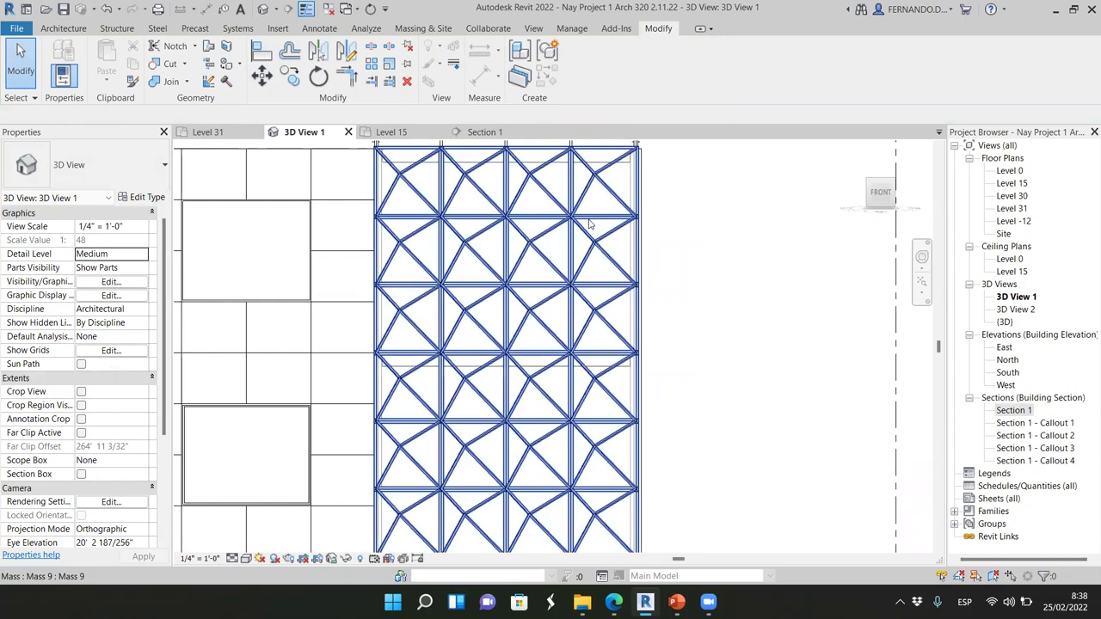
scroll(538, 319, "up", 2)
scroll(563, 387, "down", 1)
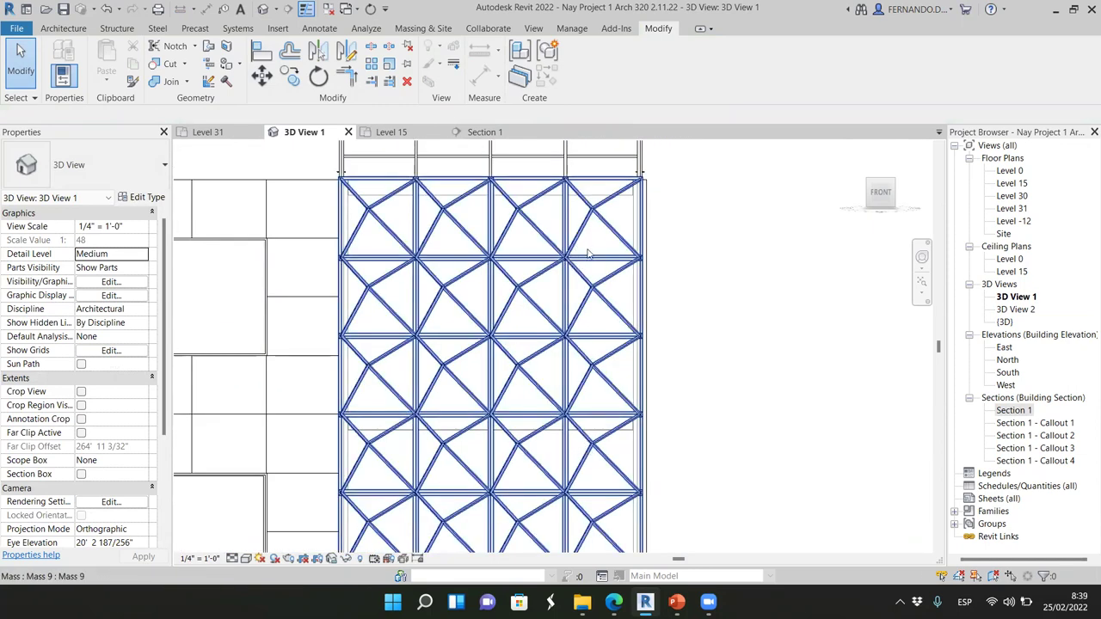
left_click(554, 203)
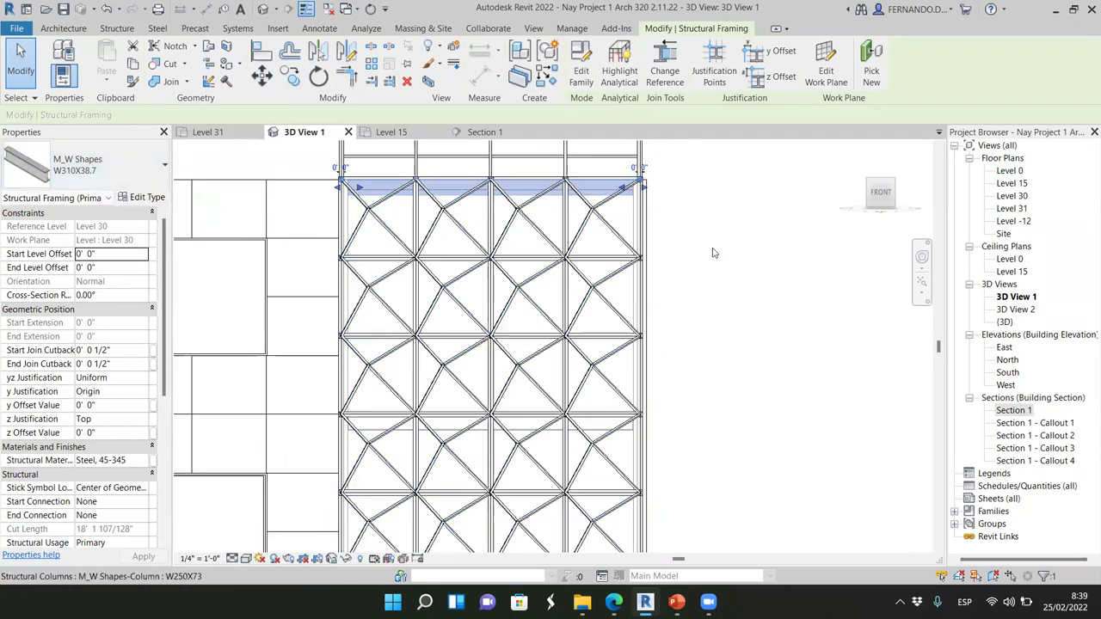
left_click(552, 437)
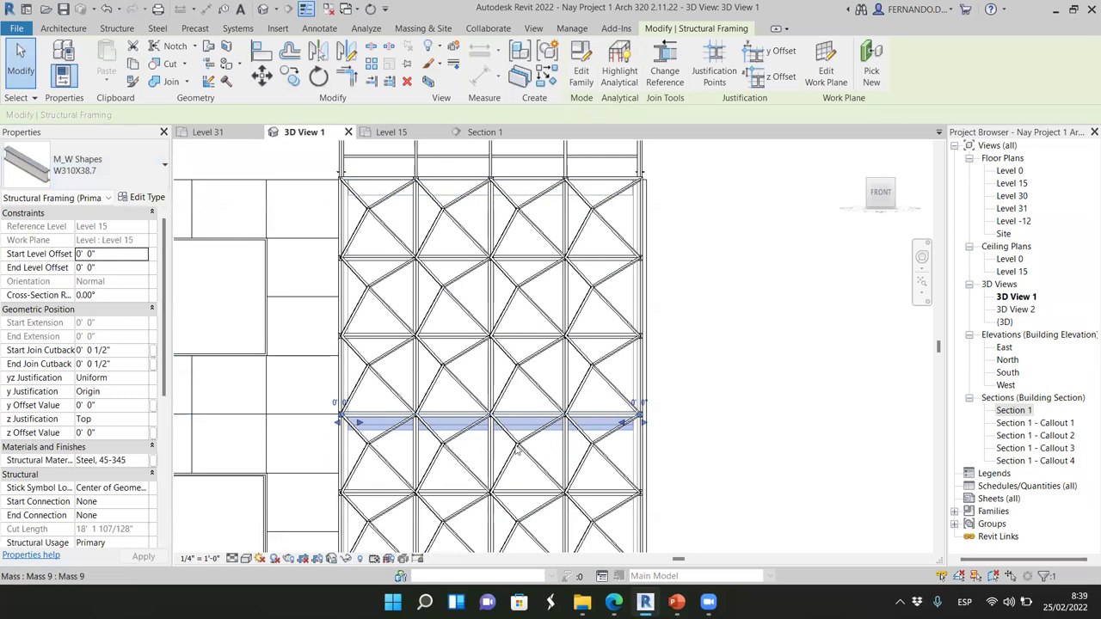
scroll(578, 331, "up", 3)
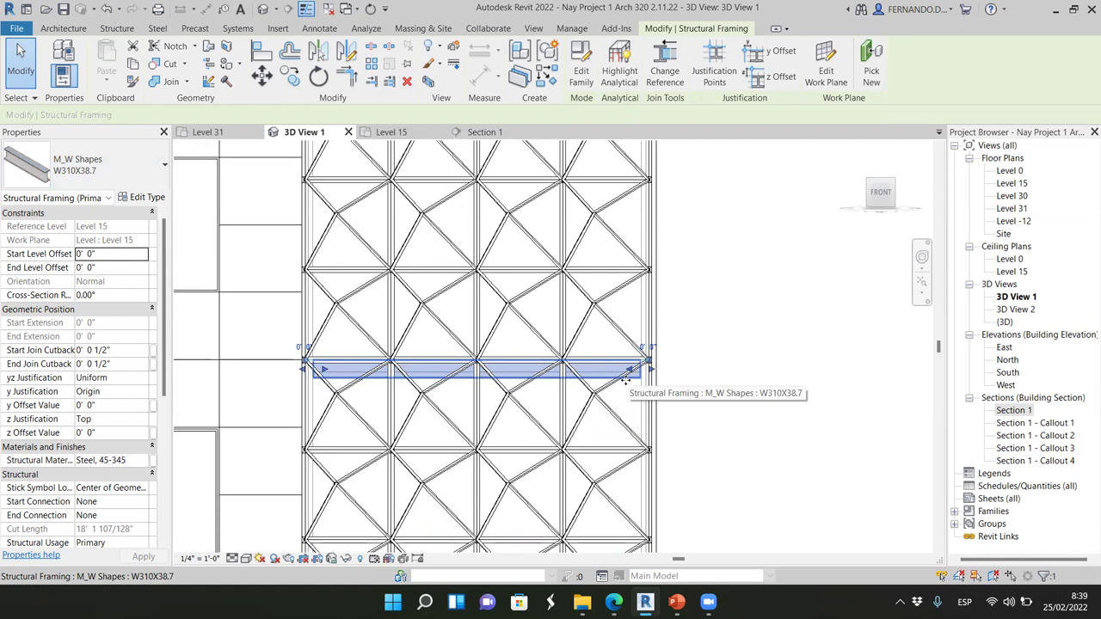
scroll(595, 371, "down", 3)
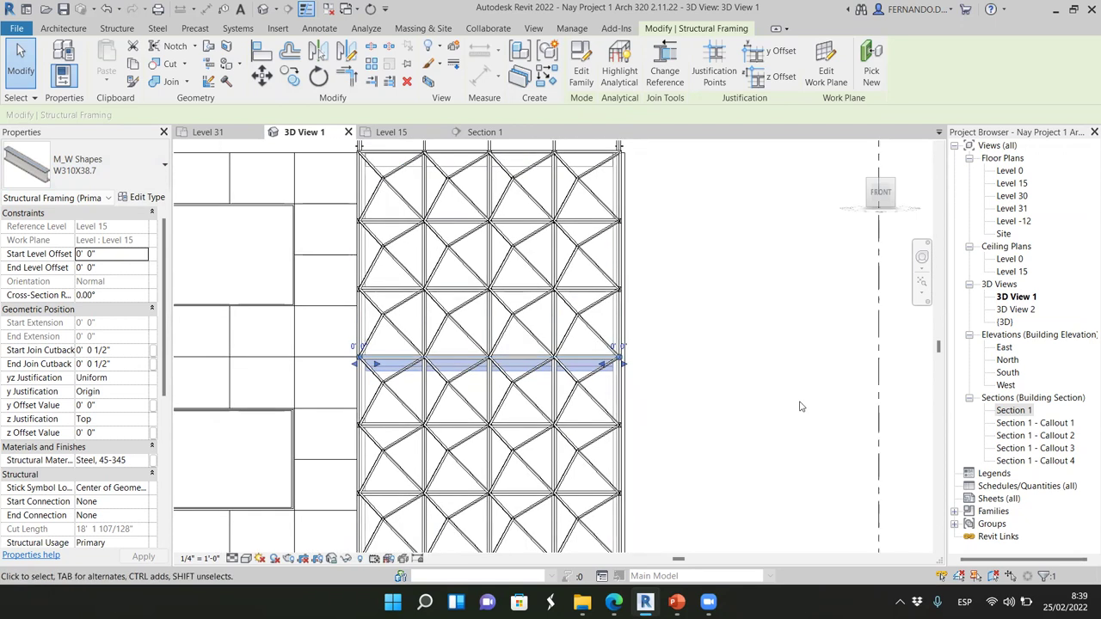
key("Escape")
- Examine in Section 1 how the pyramid panels and Storefront mullions relate to the levels, from the roof down to the basement
left_click(484, 132)
scroll(505, 329, "up", 4)
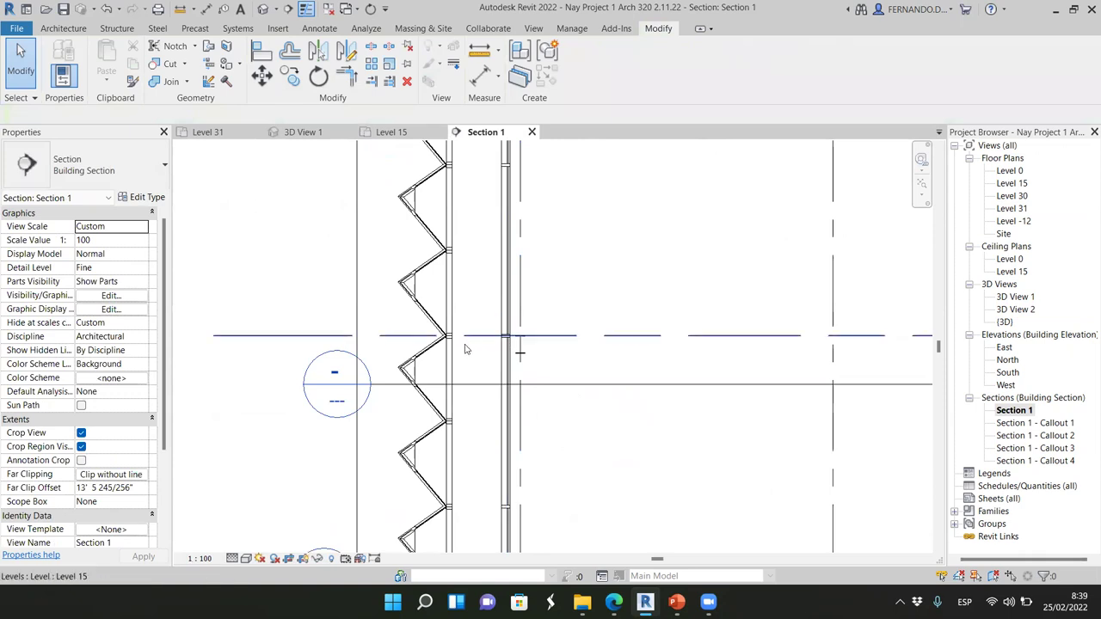
scroll(470, 353, "down", 2)
scroll(593, 335, "down", 2)
scroll(592, 327, "up", 1)
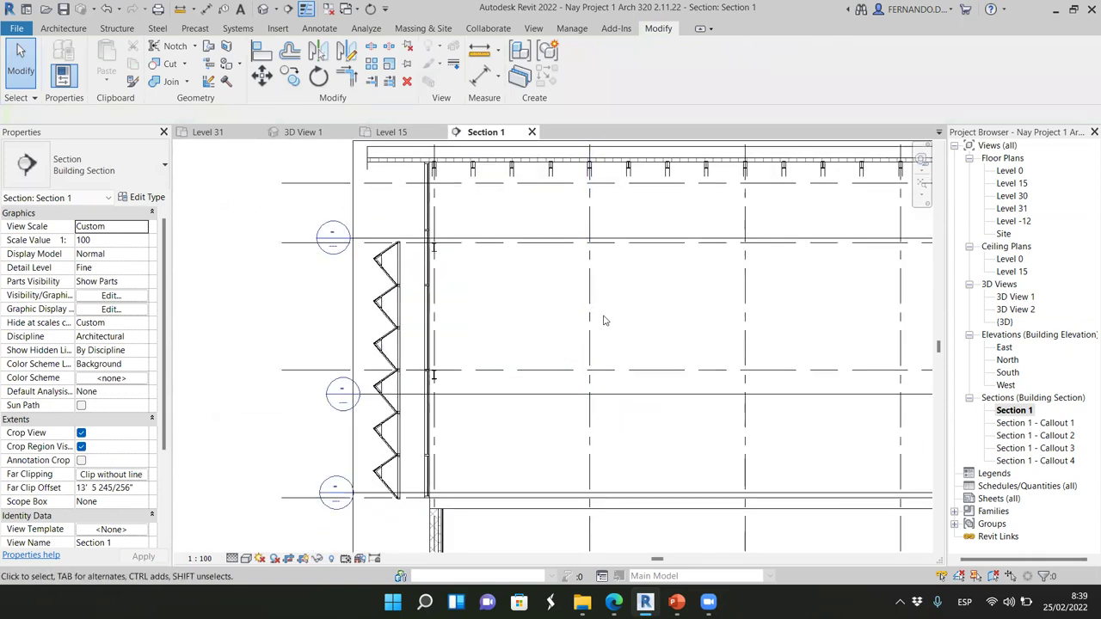
scroll(442, 287, "up", 3)
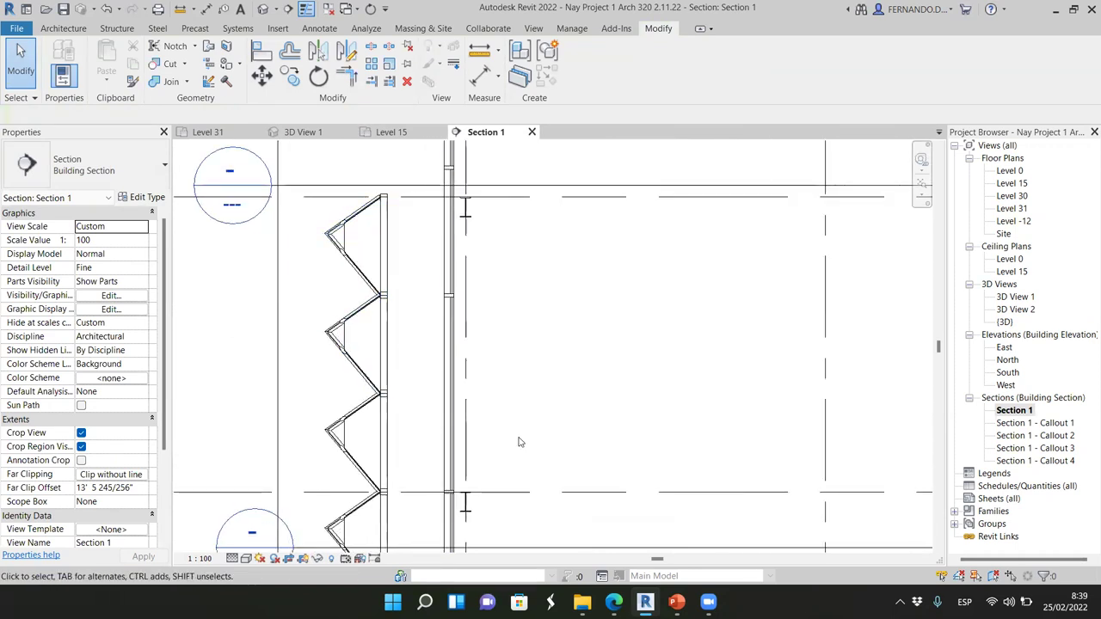
scroll(508, 404, "down", 2)
scroll(478, 335, "up", 1)
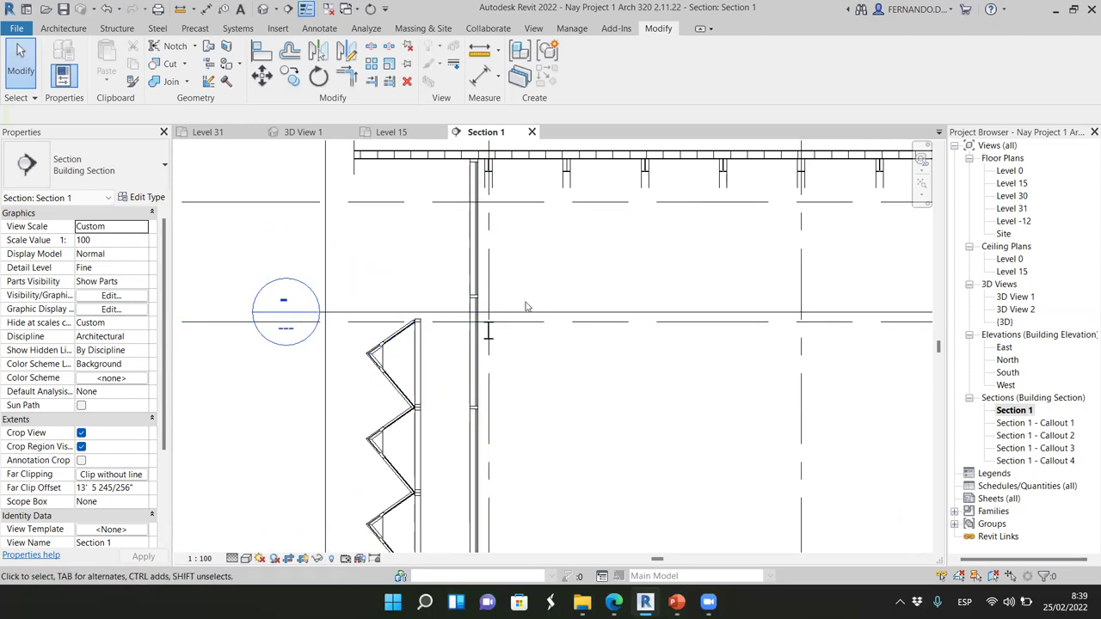
scroll(450, 344, "up", 3)
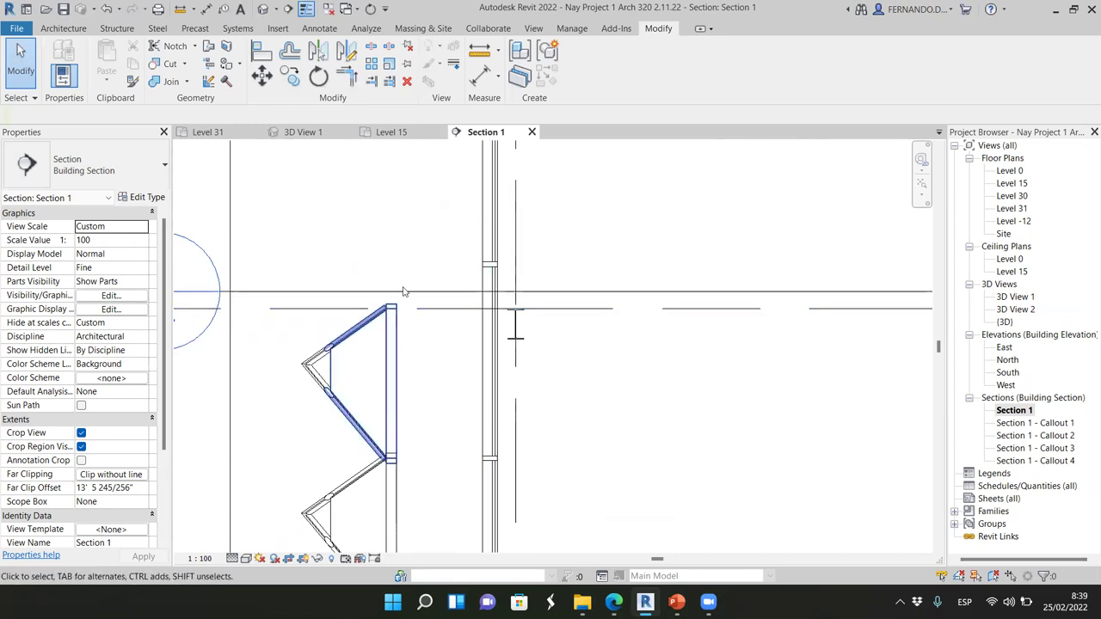
scroll(432, 246, "down", 4)
scroll(392, 410, "up", 2)
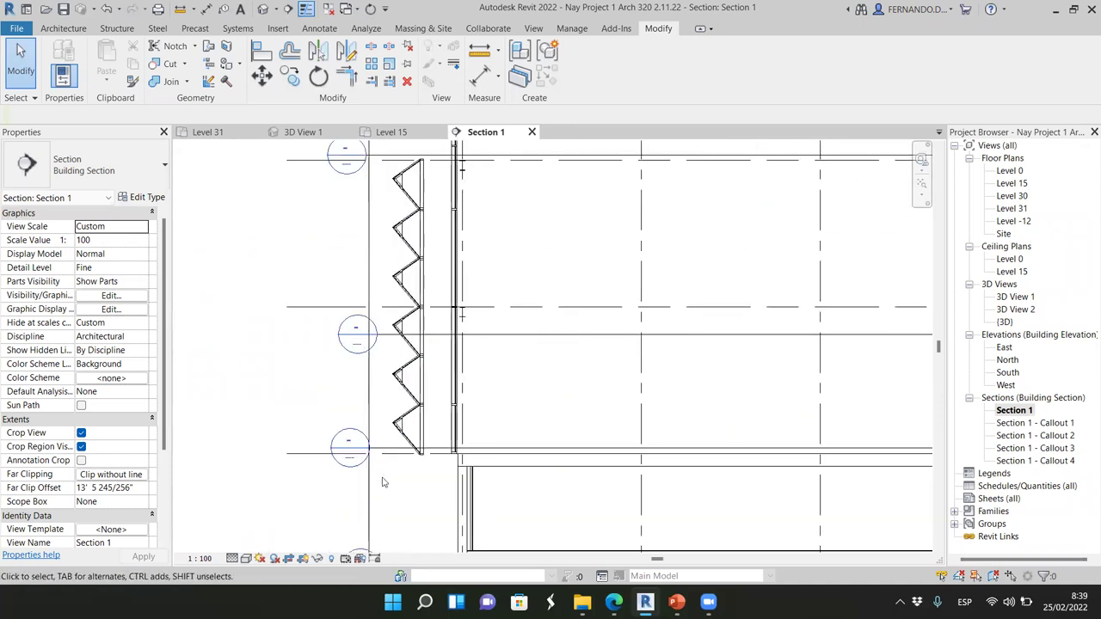
scroll(529, 442, "down", 3)
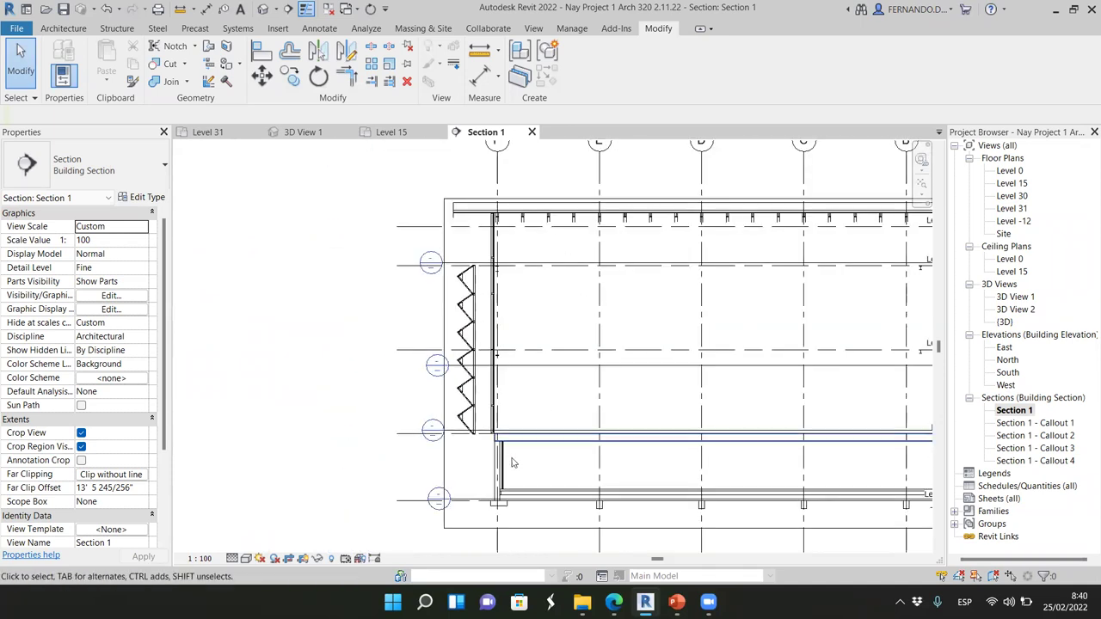
- In 3D View 1, stretch the Topography element below the facade to the grid line at the far edge of the pyramid panels
left_click(299, 132)
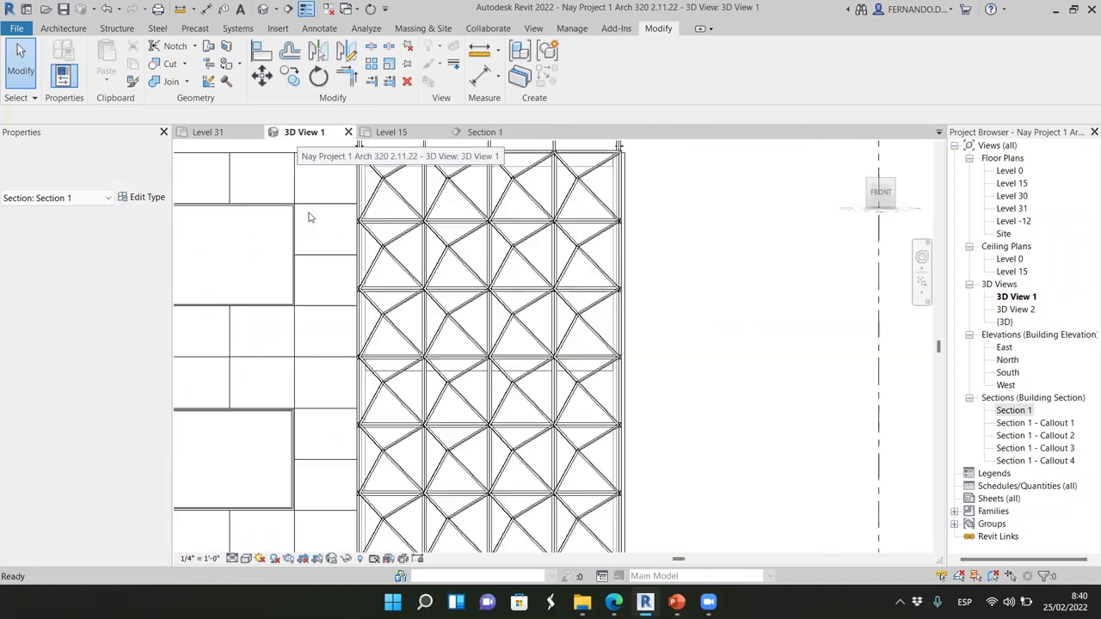
scroll(443, 453, "down", 5)
scroll(444, 453, "up", 4)
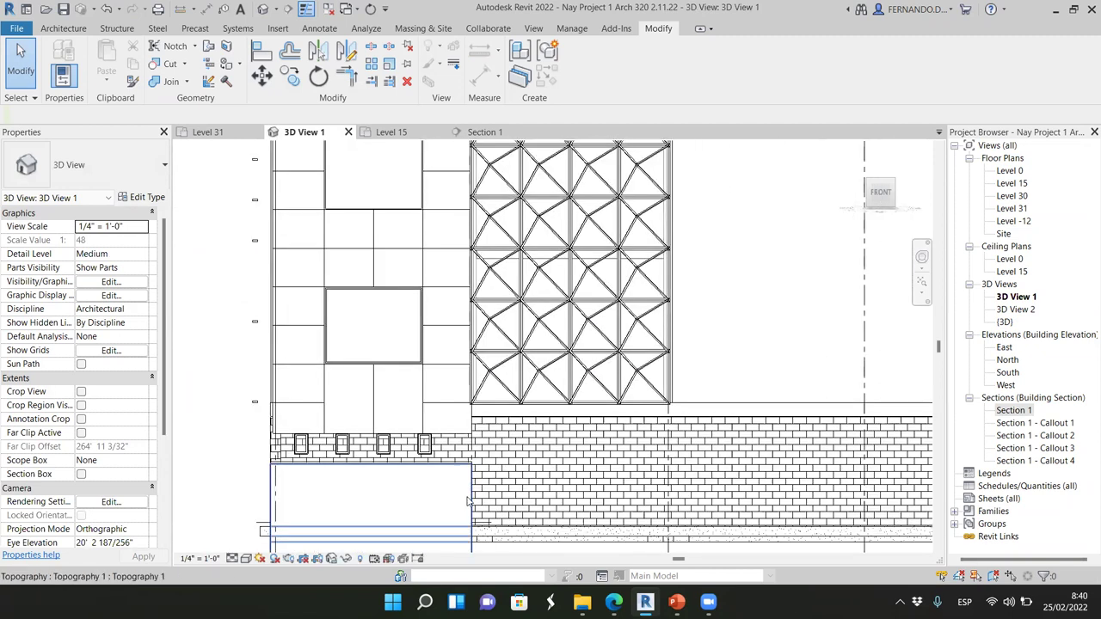
left_click(470, 502)
scroll(435, 422, "down", 3)
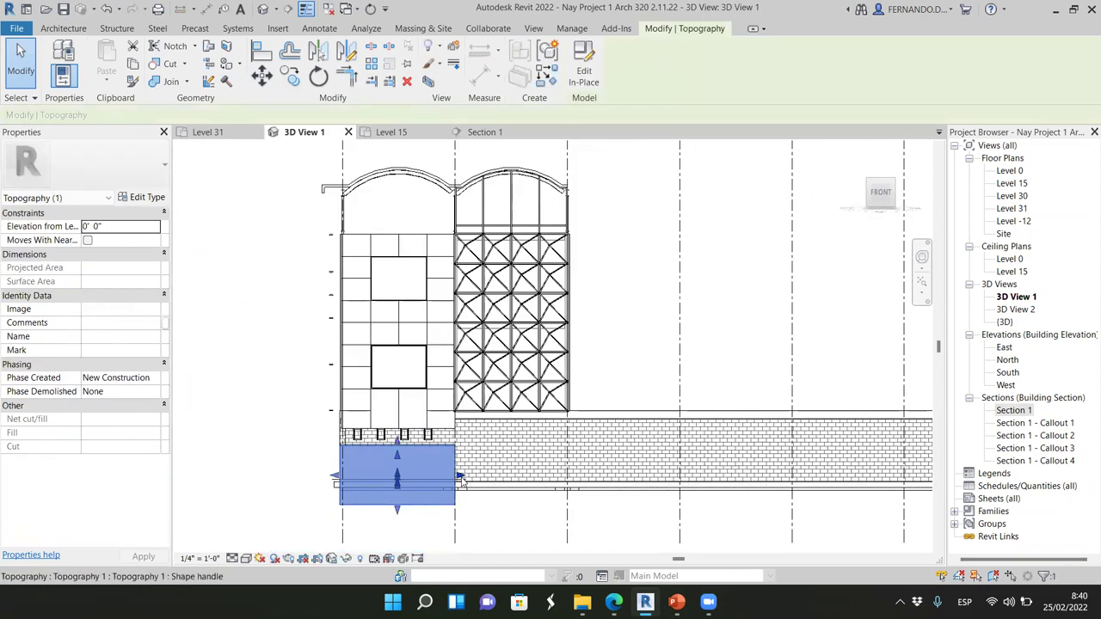
left_click_drag(504, 486, 569, 478)
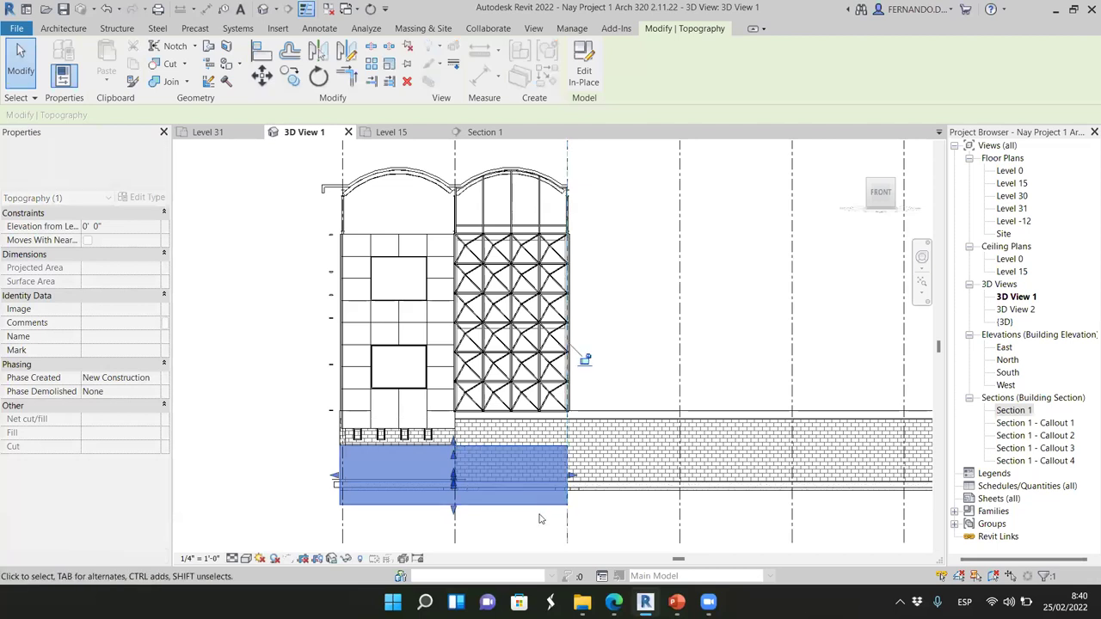
left_click(619, 343)
- Inspect the Topography profile in Section 1 and the gap between the lowest pyramid panel and the Storefront base at Level 0
left_click(482, 131)
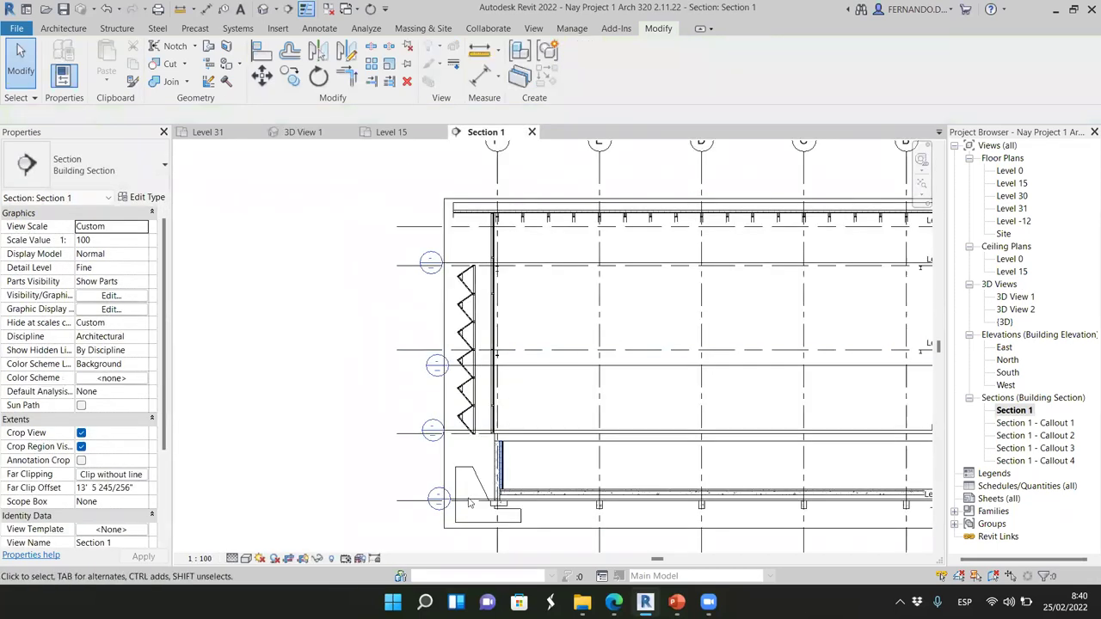
left_click(482, 454)
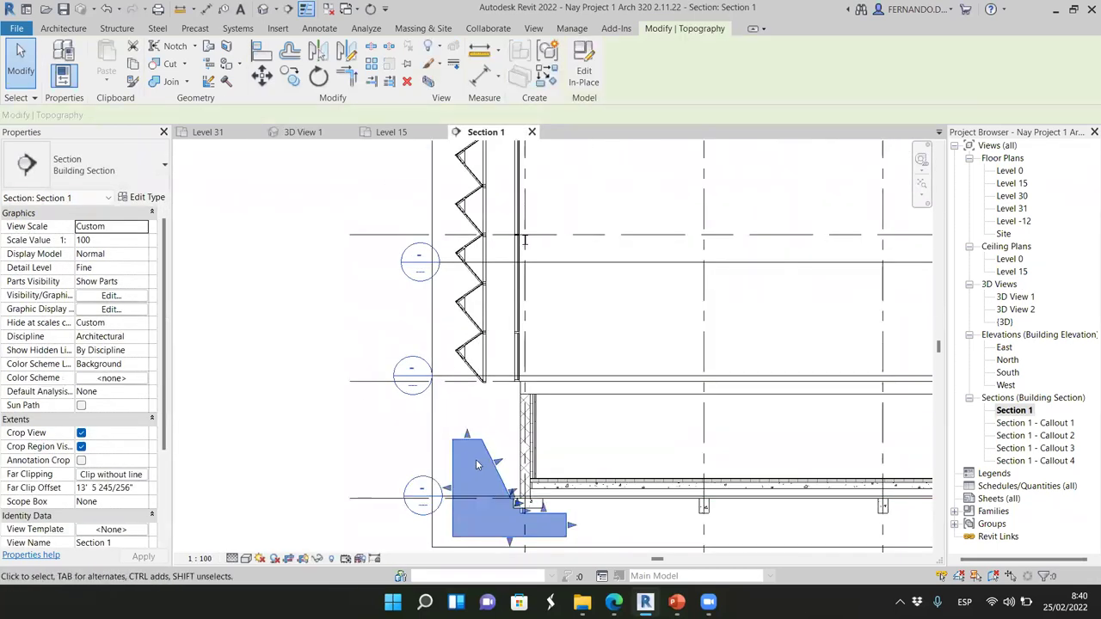
scroll(464, 451, "up", 2)
key("Escape")
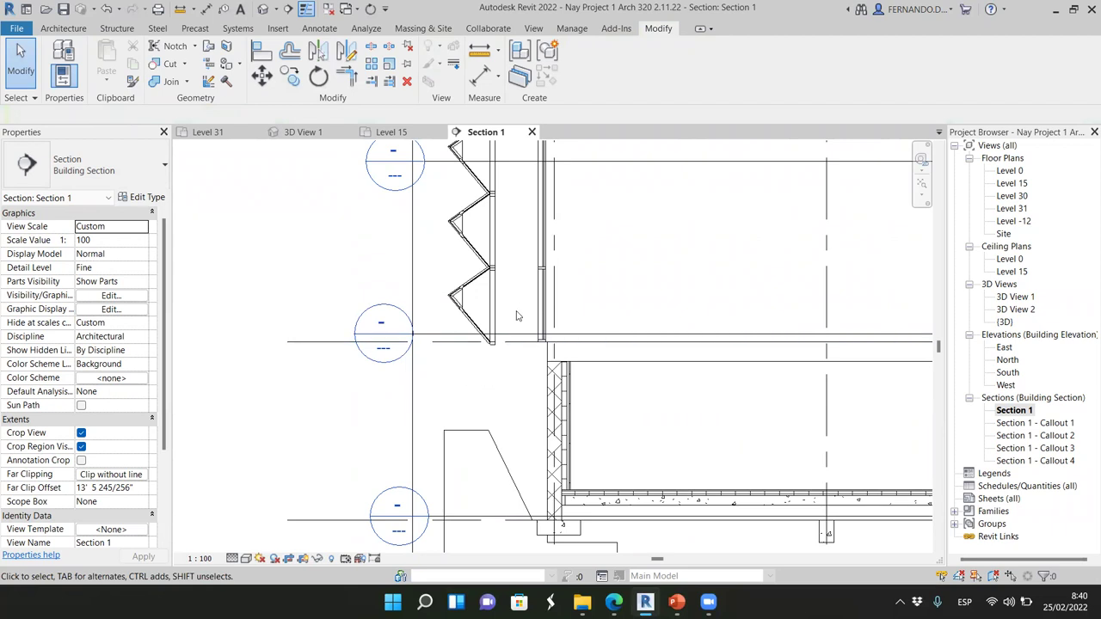
scroll(516, 315, "up", 4)
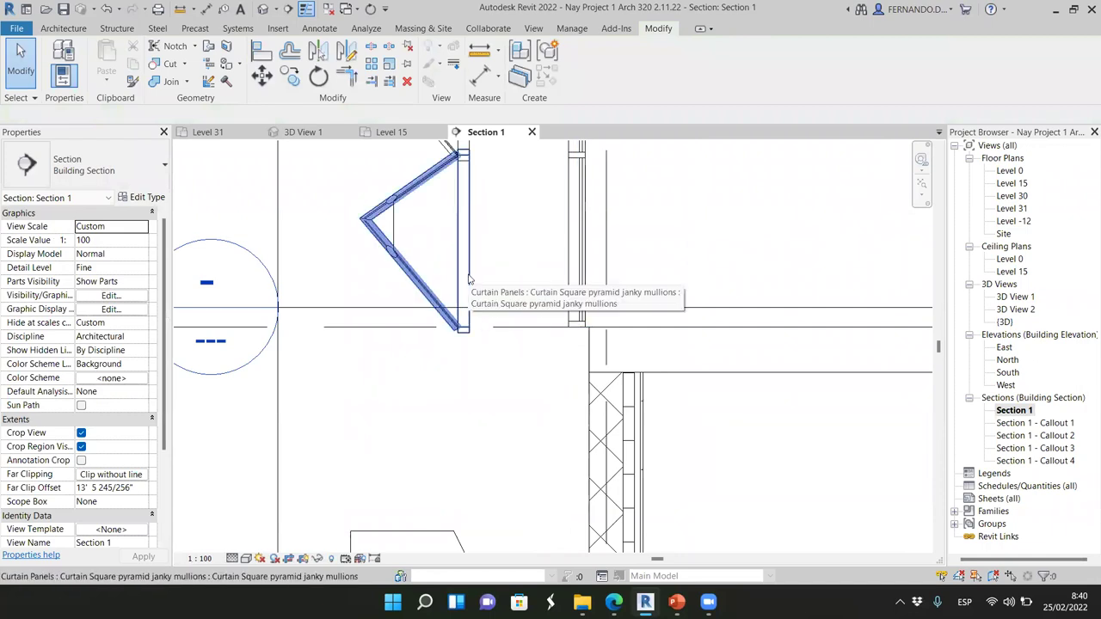
scroll(469, 278, "down", 2)
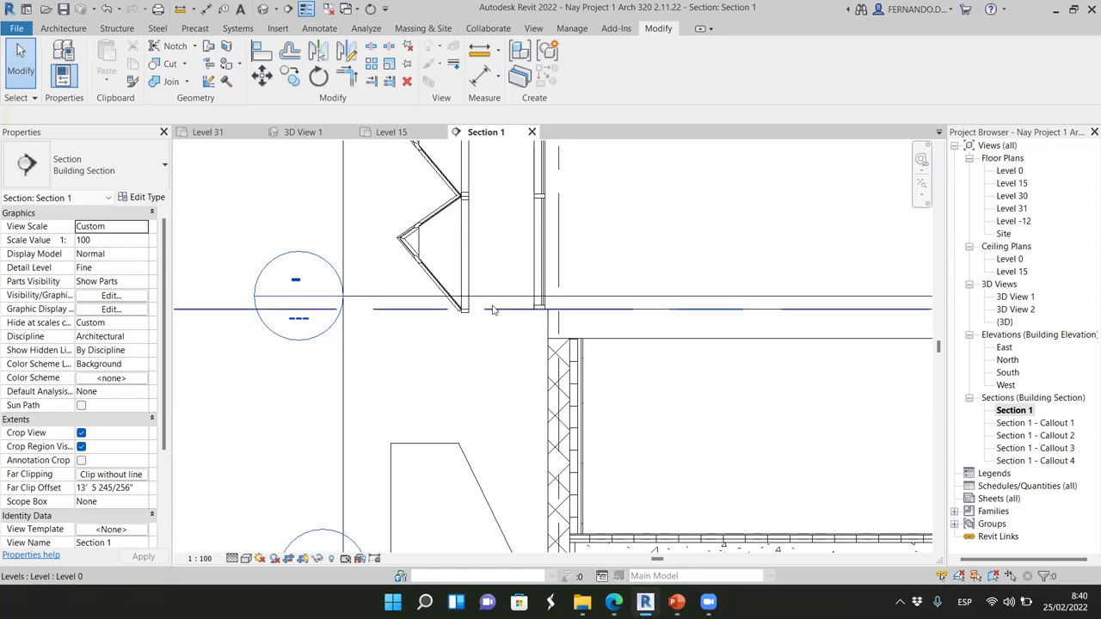
scroll(517, 317, "down", 5)
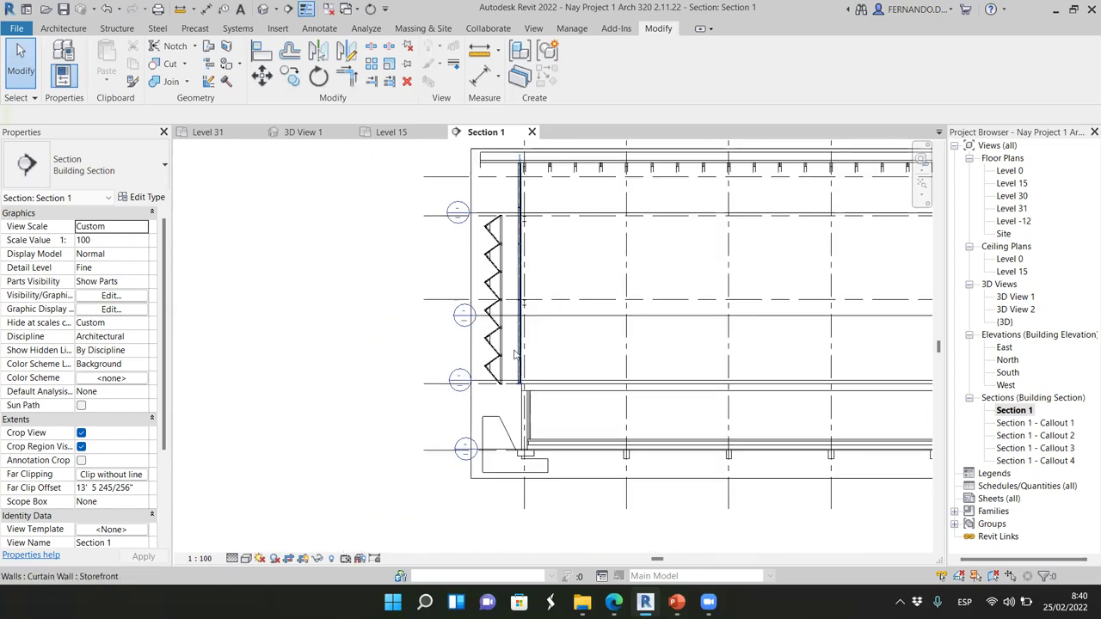
- Inspect the cavity between the pyramid panels and the Storefront wall around the Level 30 and Level 15 beams in Section 1
scroll(514, 222, "up", 5)
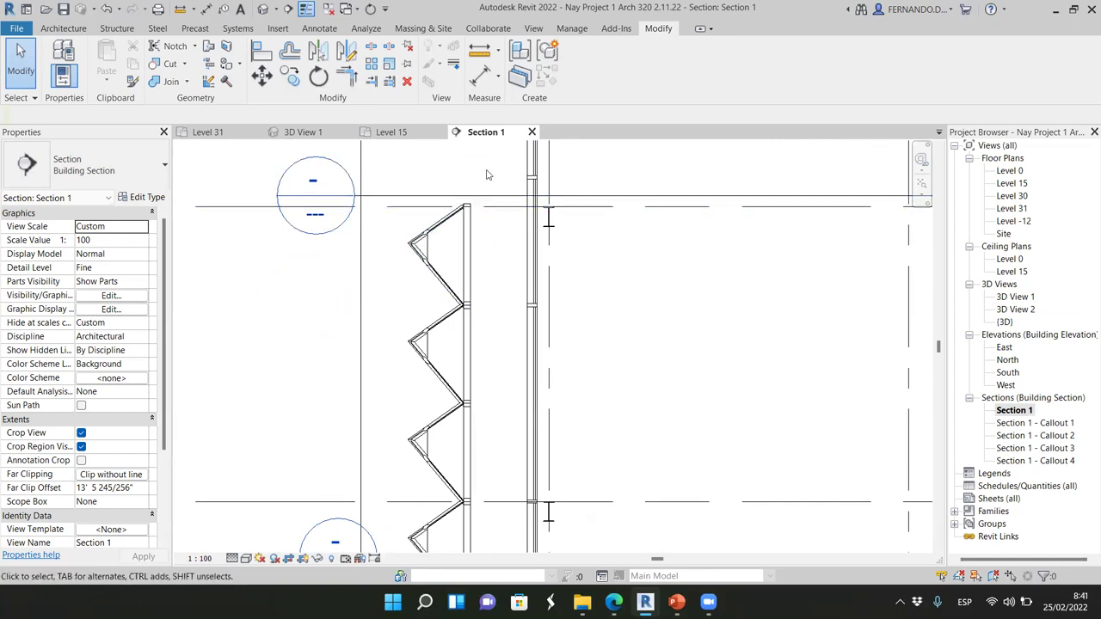
scroll(481, 229, "down", 1)
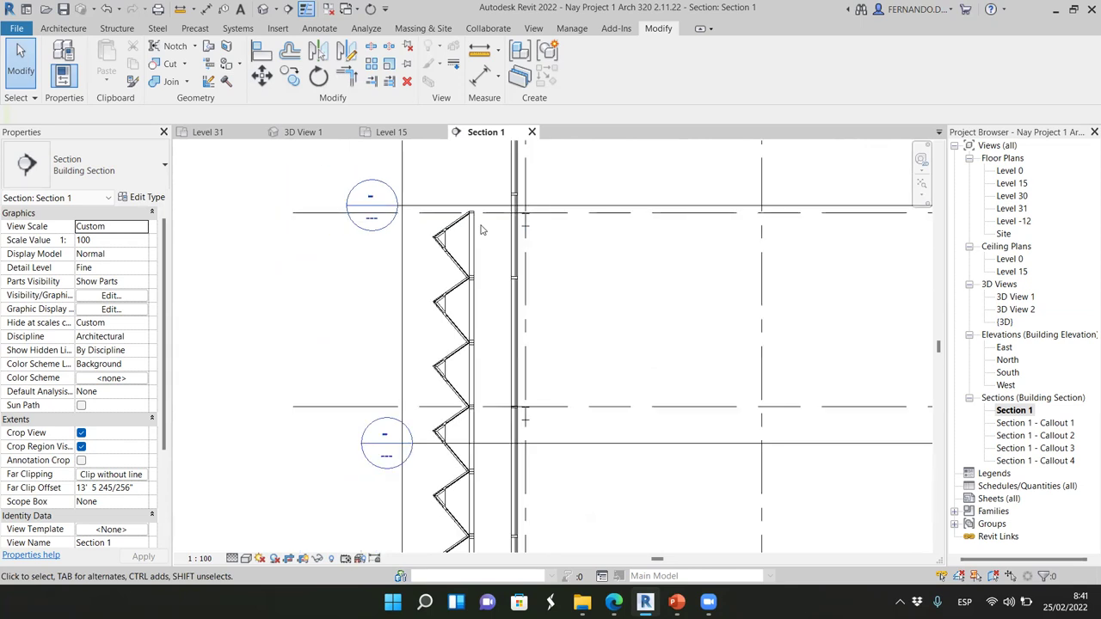
scroll(481, 230, "down", 1)
scroll(485, 382, "down", 1)
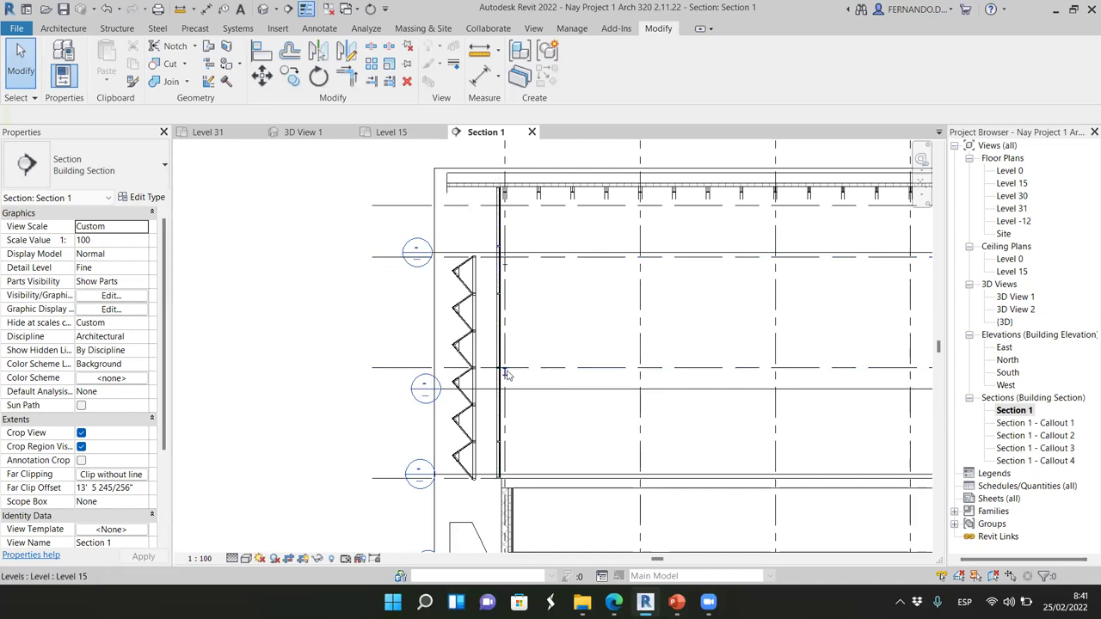
scroll(503, 374, "up", 2)
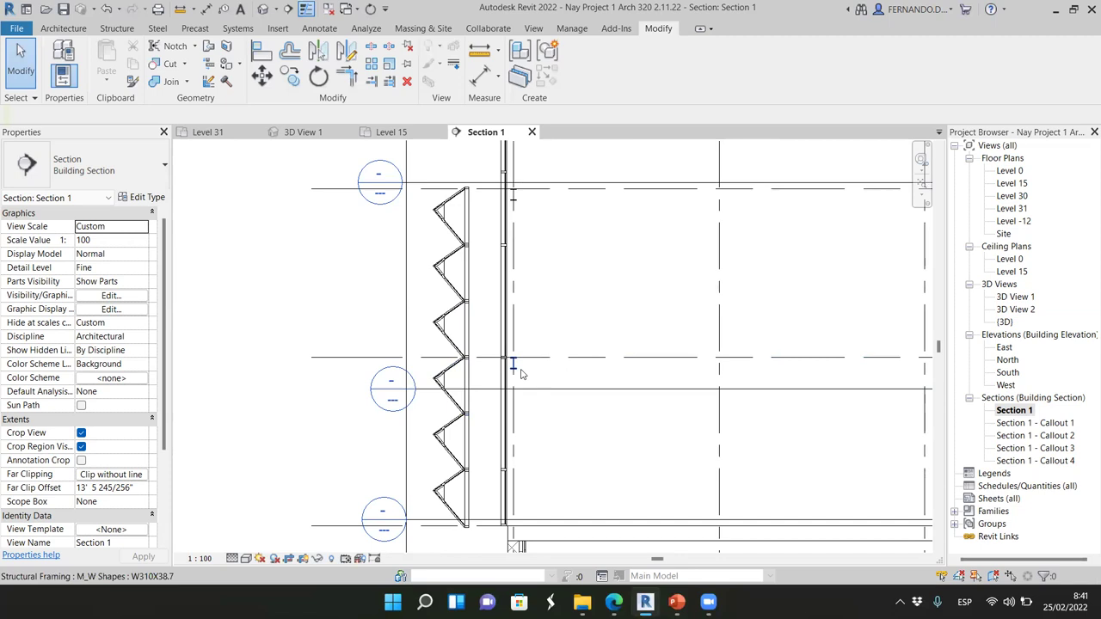
scroll(511, 377, "up", 1)
scroll(514, 378, "up", 1)
scroll(507, 365, "down", 3)
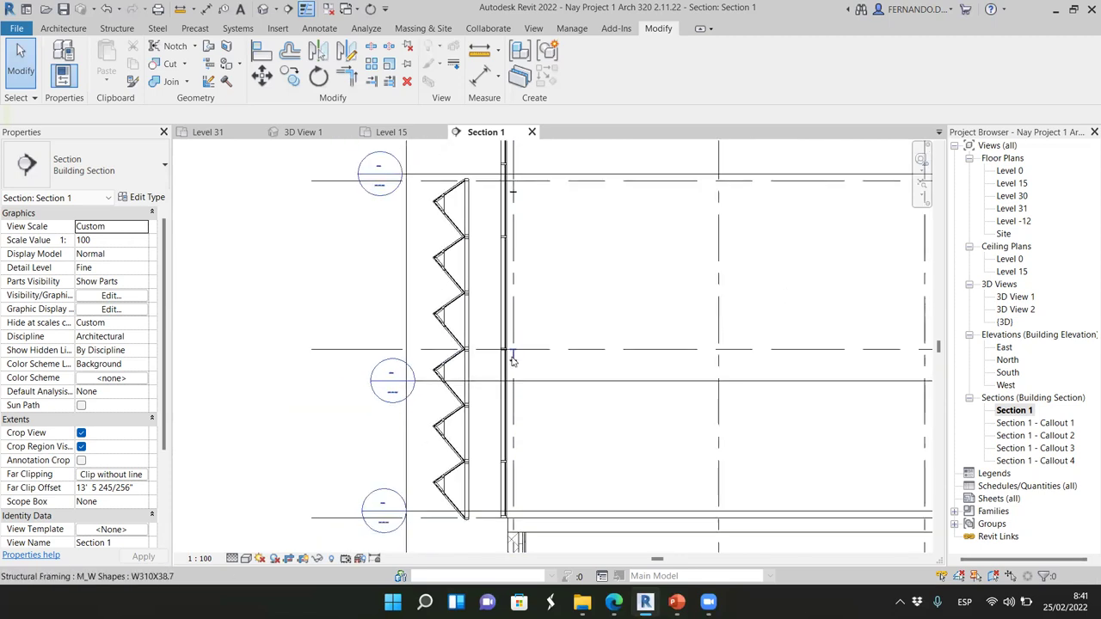
scroll(516, 436, "down", 2)
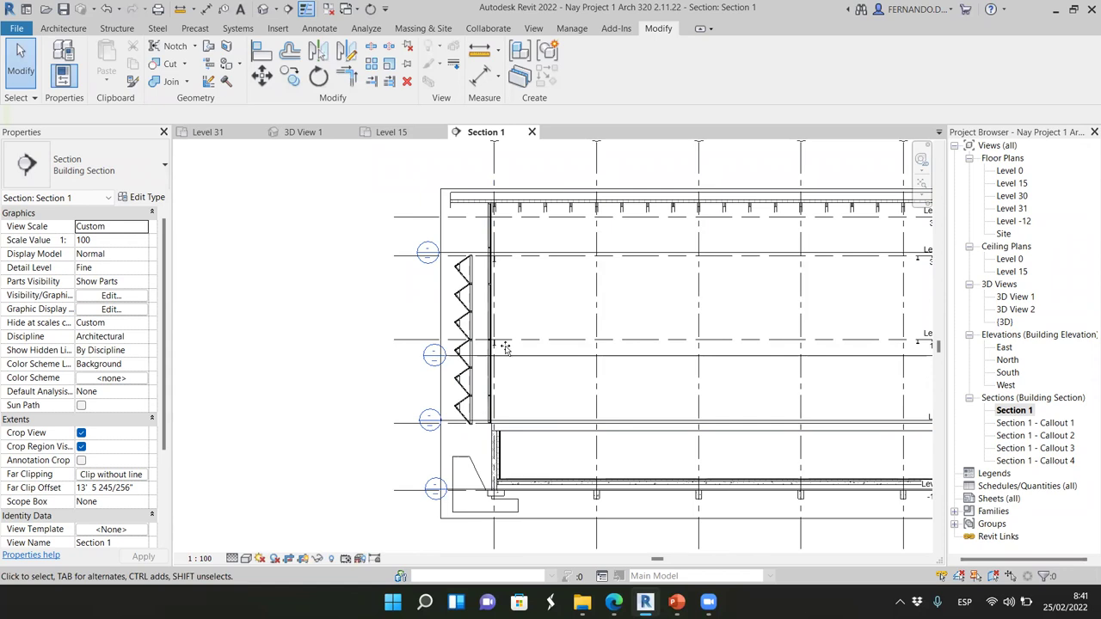
- Switch to the Examples double skins presentation in PowerPoint and view slide 4 with the double-envelope sections
key("alt+Tab")
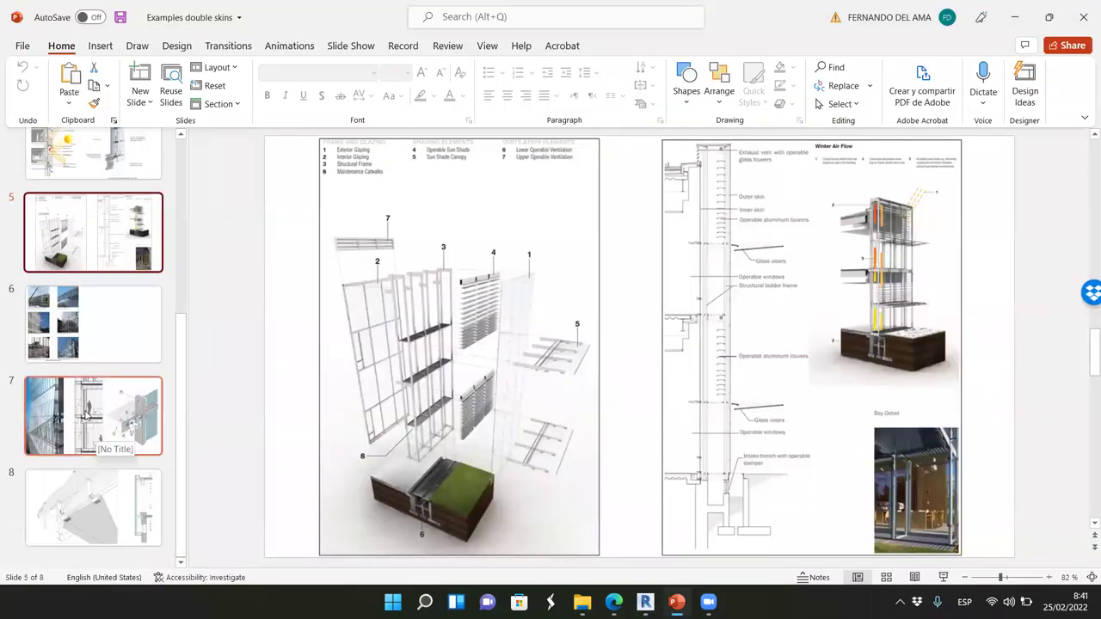
scroll(96, 320, "up", 5)
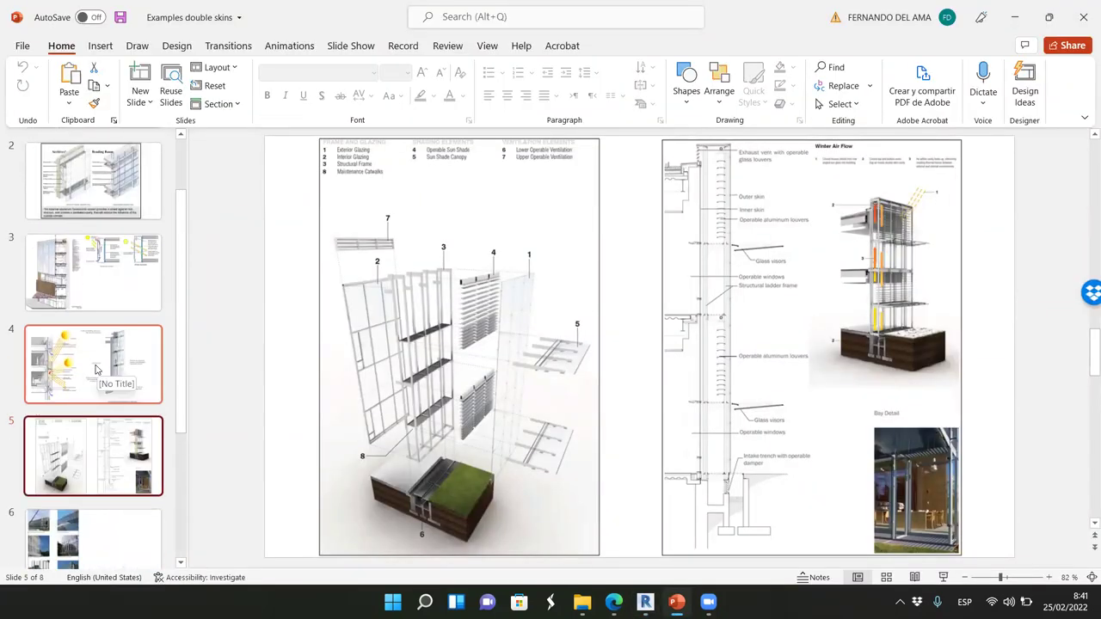
left_click(111, 378)
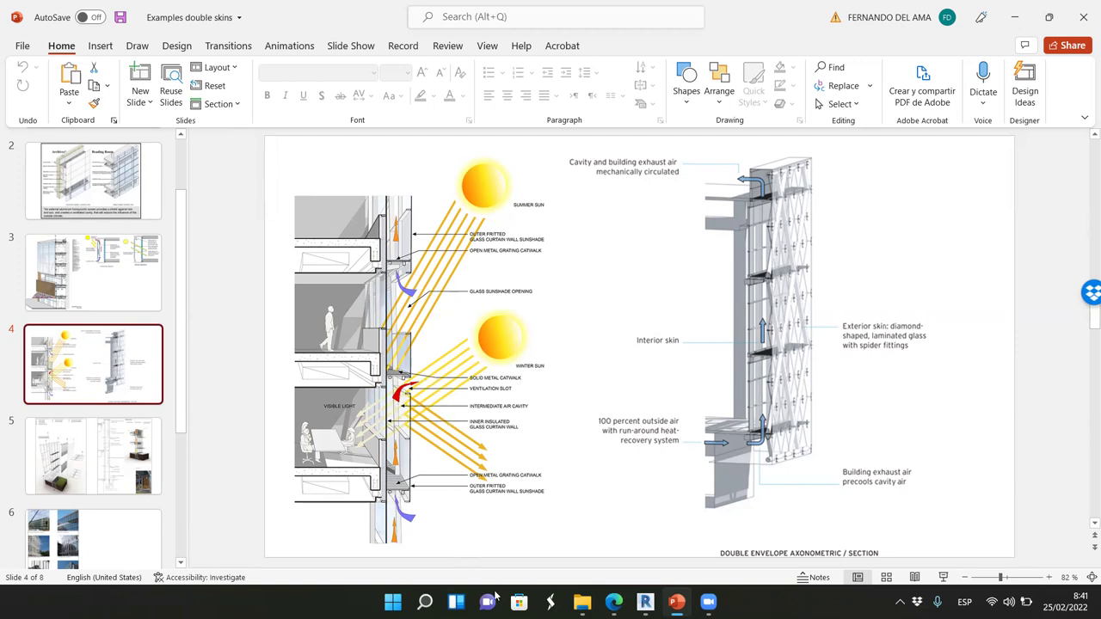
- Switch back to Revit and examine the cavity between the pyramid panels and Storefront wall in Section 1, from Level 0 up to Level 30
left_click(644, 529)
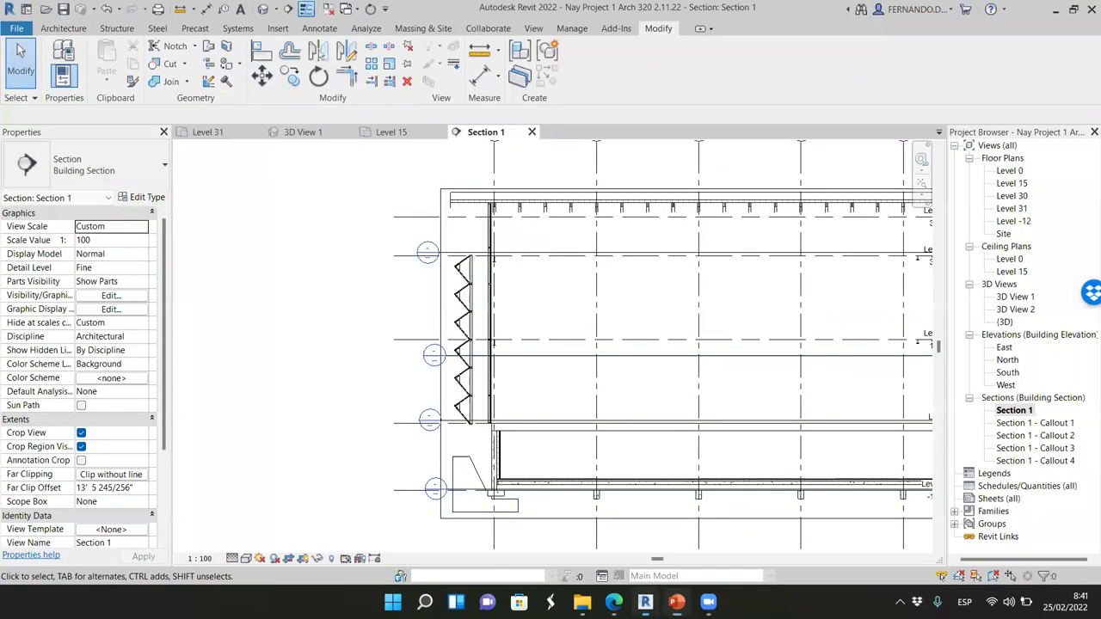
scroll(477, 290, "up", 1)
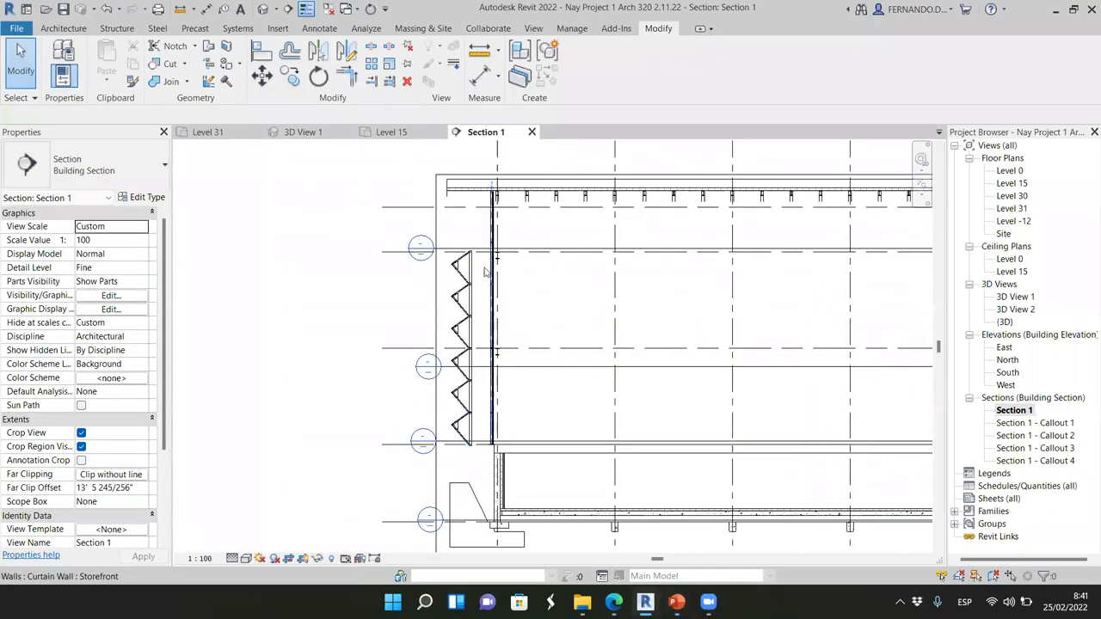
scroll(469, 445, "up", 2)
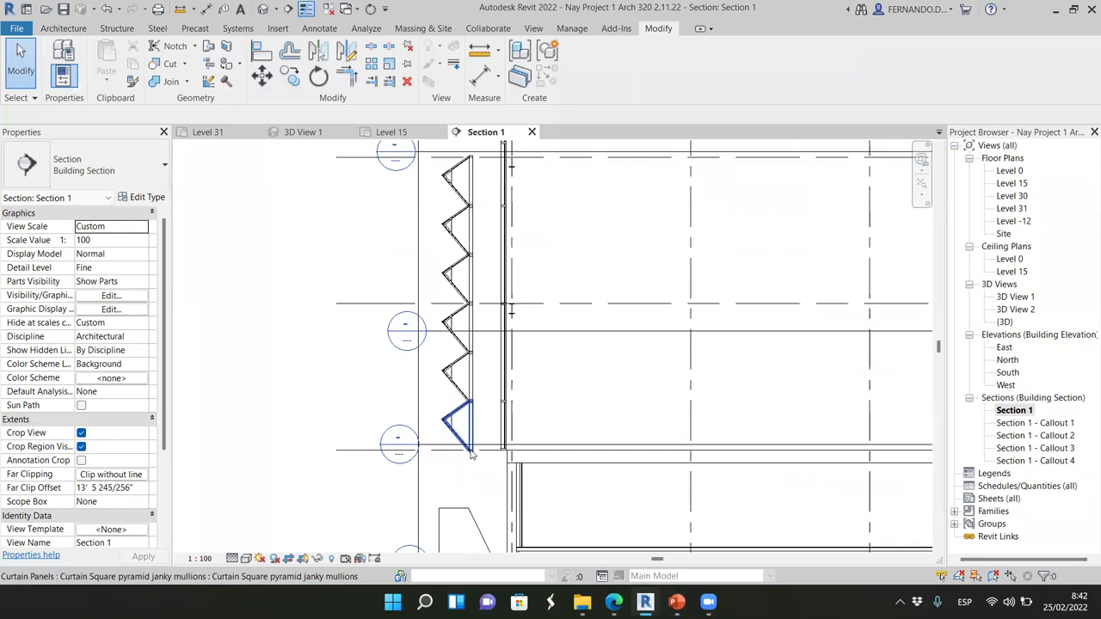
scroll(484, 460, "up", 3)
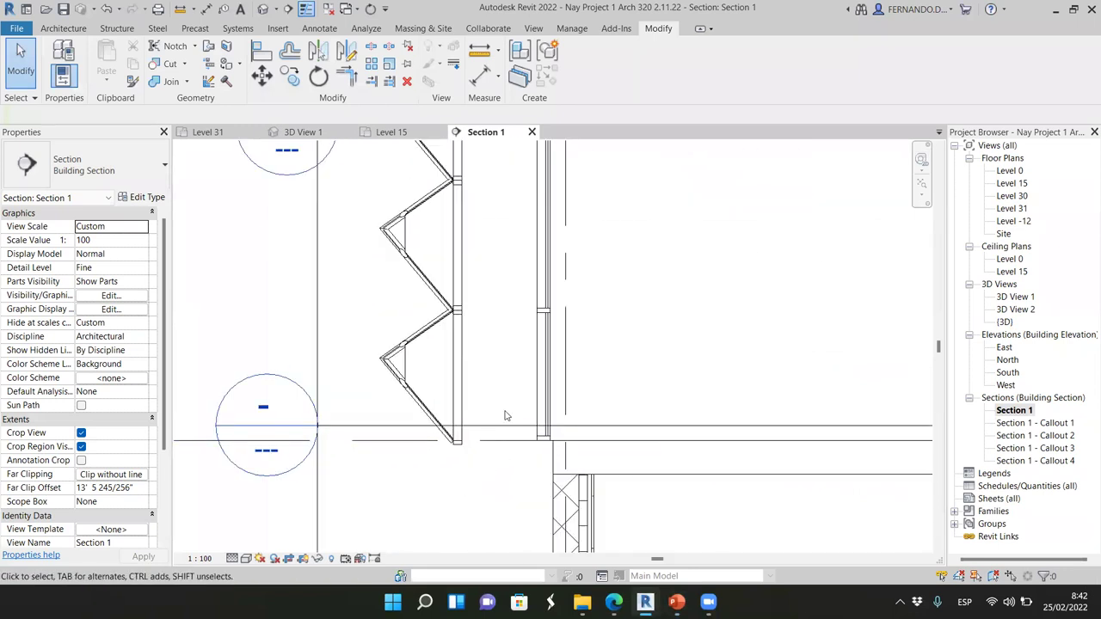
scroll(512, 491, "down", 2)
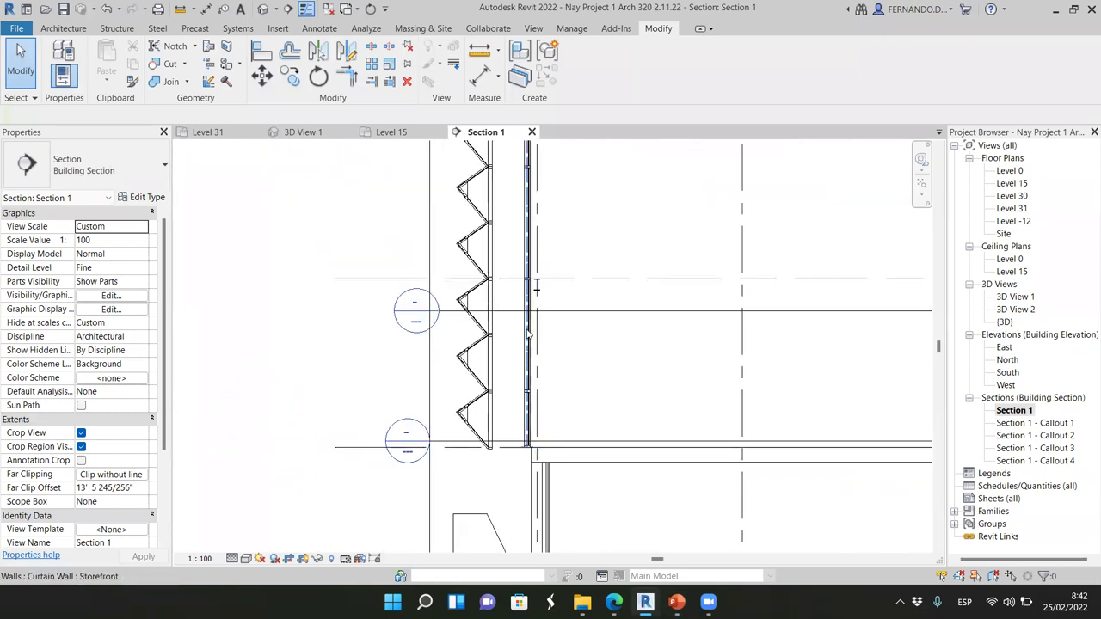
scroll(520, 155, "up", 1)
scroll(474, 290, "up", 4)
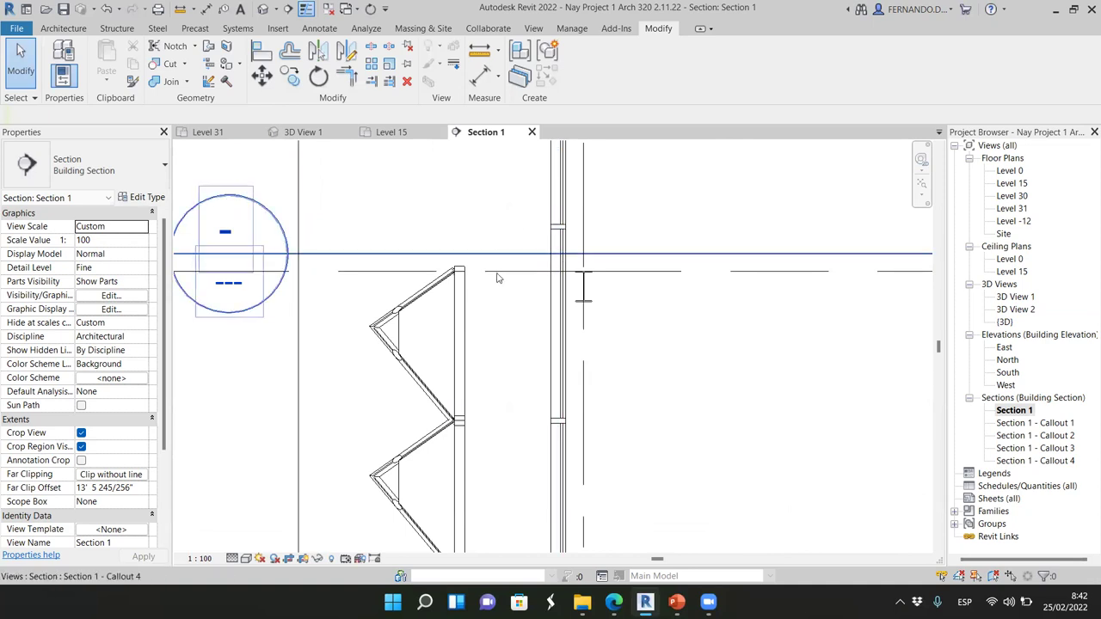
- Examine how the Sandwich 5" roof overhangs the top of the pyramid panels and the Storefront wall in Section 1
scroll(505, 279, "down", 2)
scroll(497, 258, "up", 1)
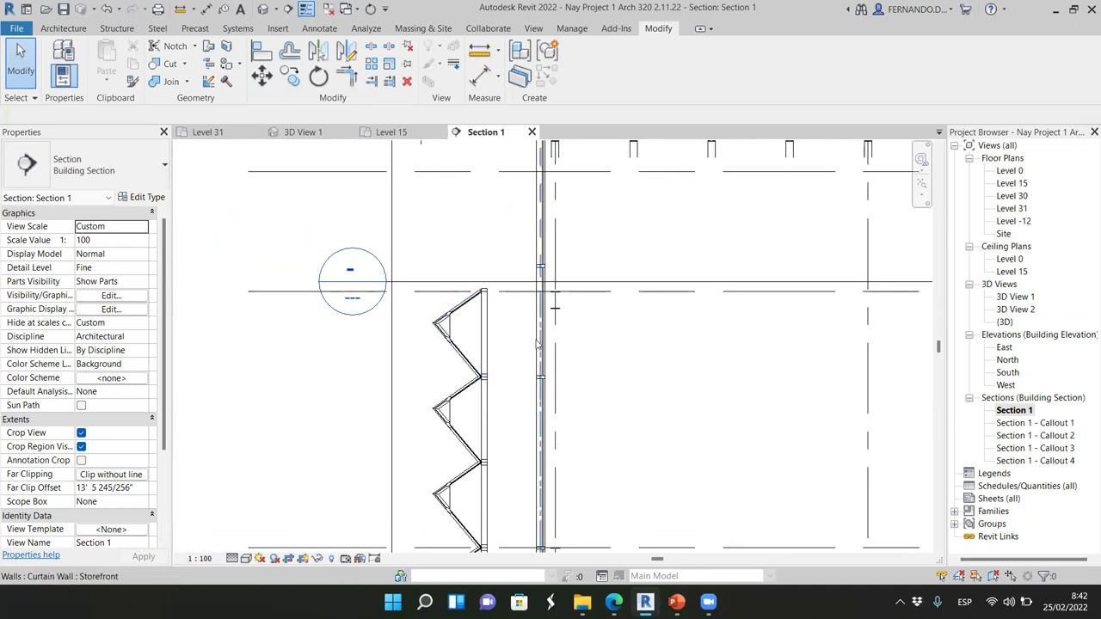
scroll(535, 344, "down", 1)
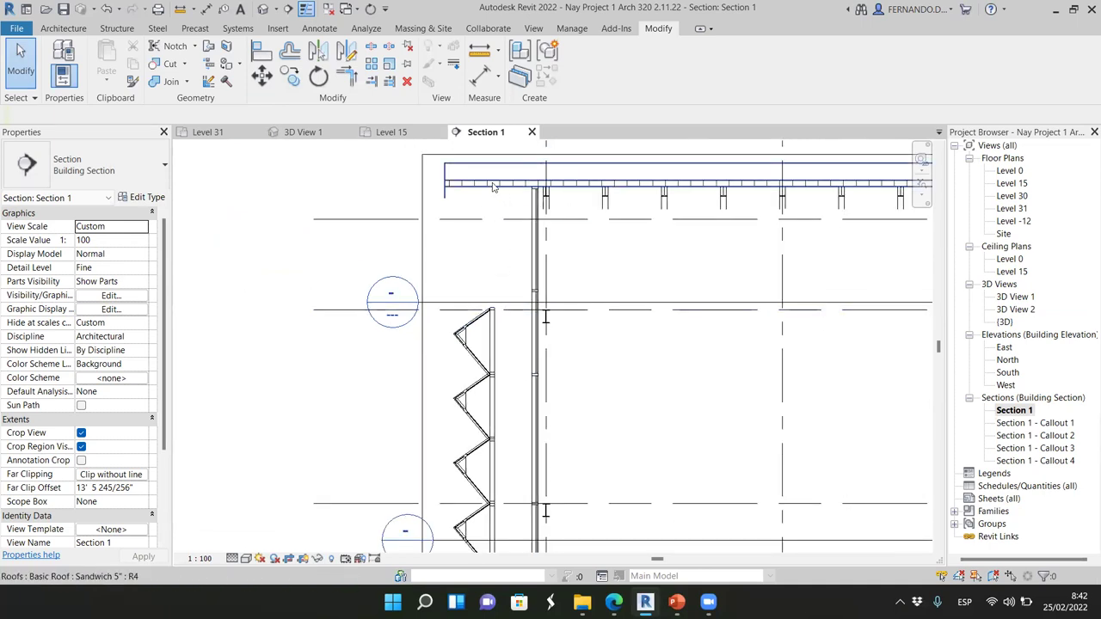
left_click(495, 188)
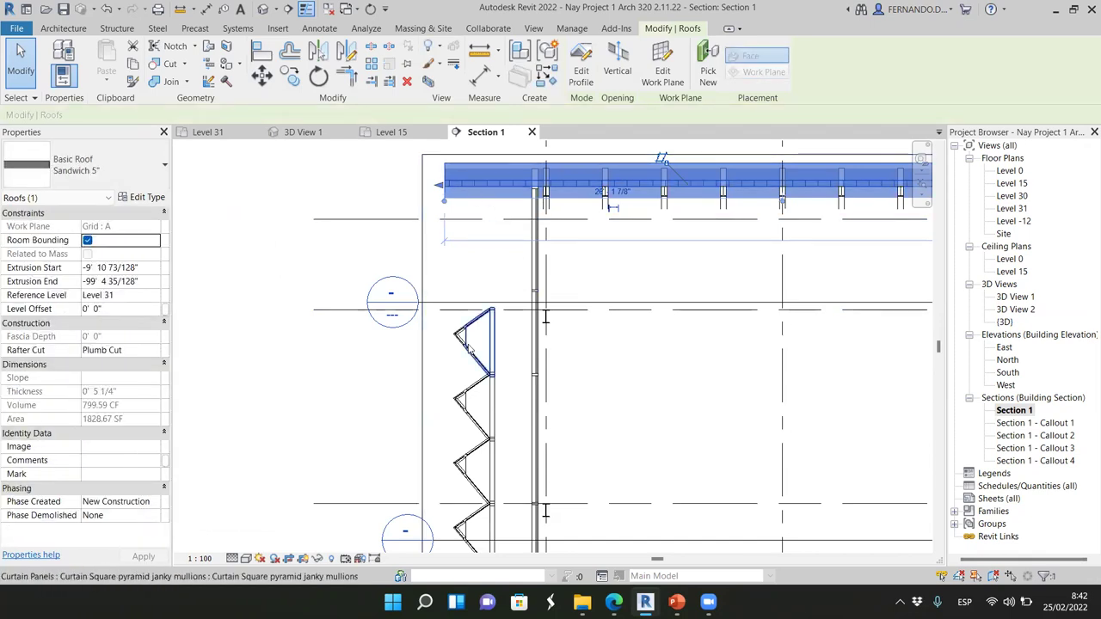
scroll(473, 344, "down", 2)
left_click(483, 265)
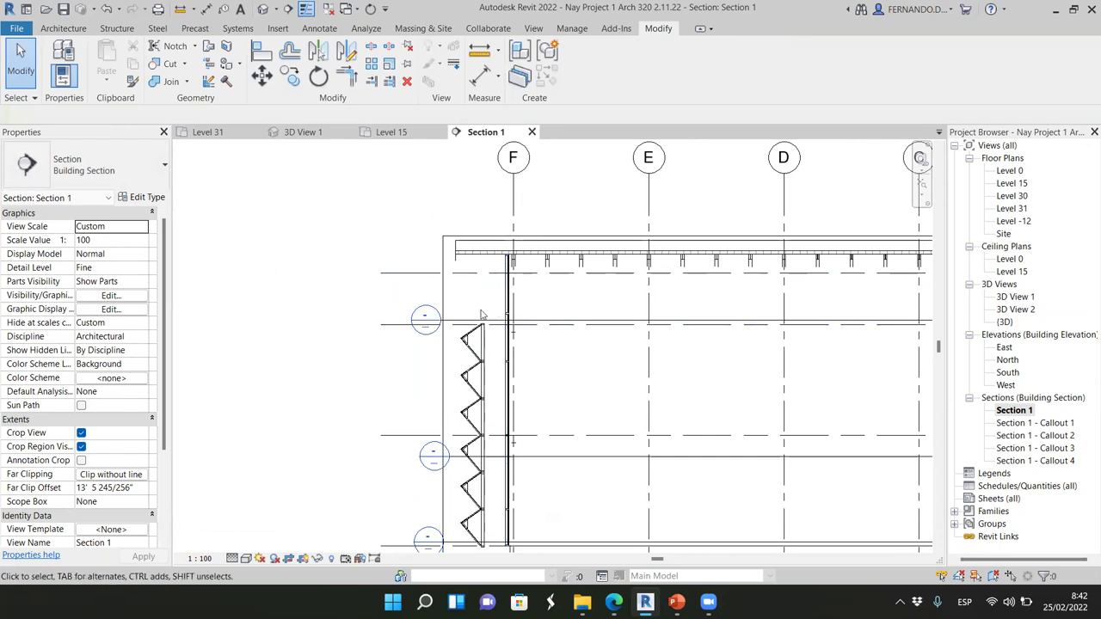
- Move the Storefront's horizontal mullion just above Level 30, together with its curtain grid line, slightly higher in Section 1
scroll(479, 348, "up", 2)
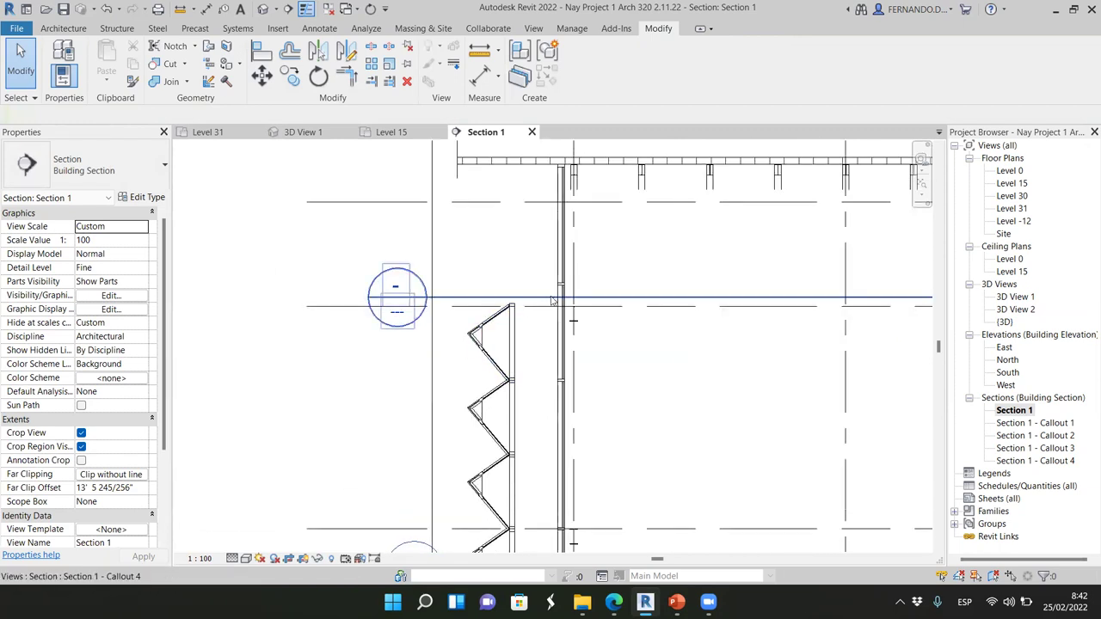
scroll(550, 306, "up", 2)
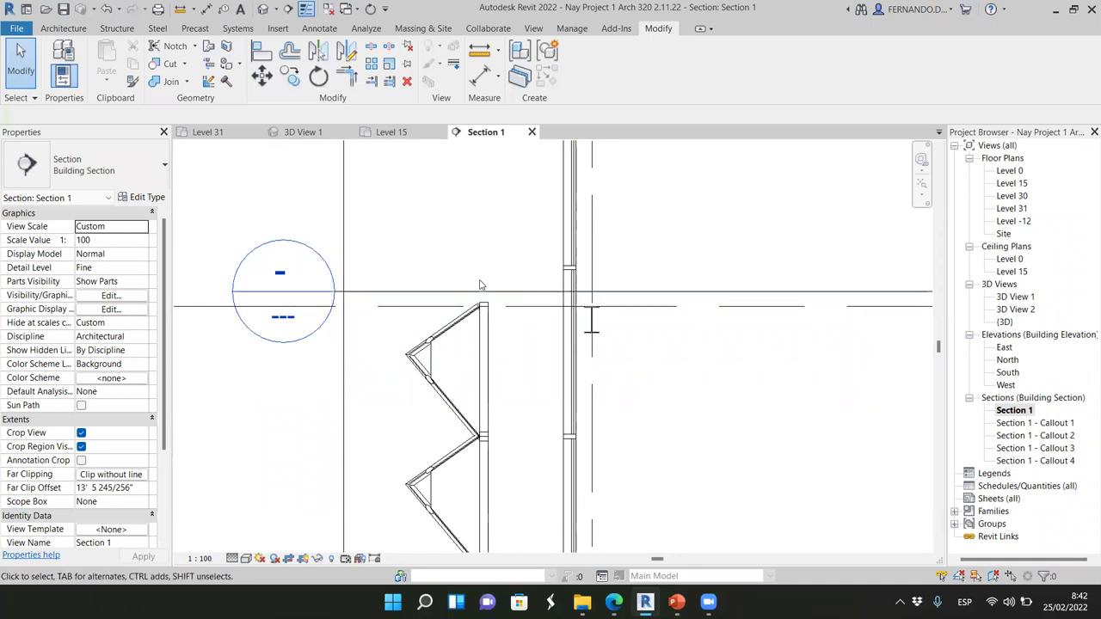
scroll(568, 316, "up", 2)
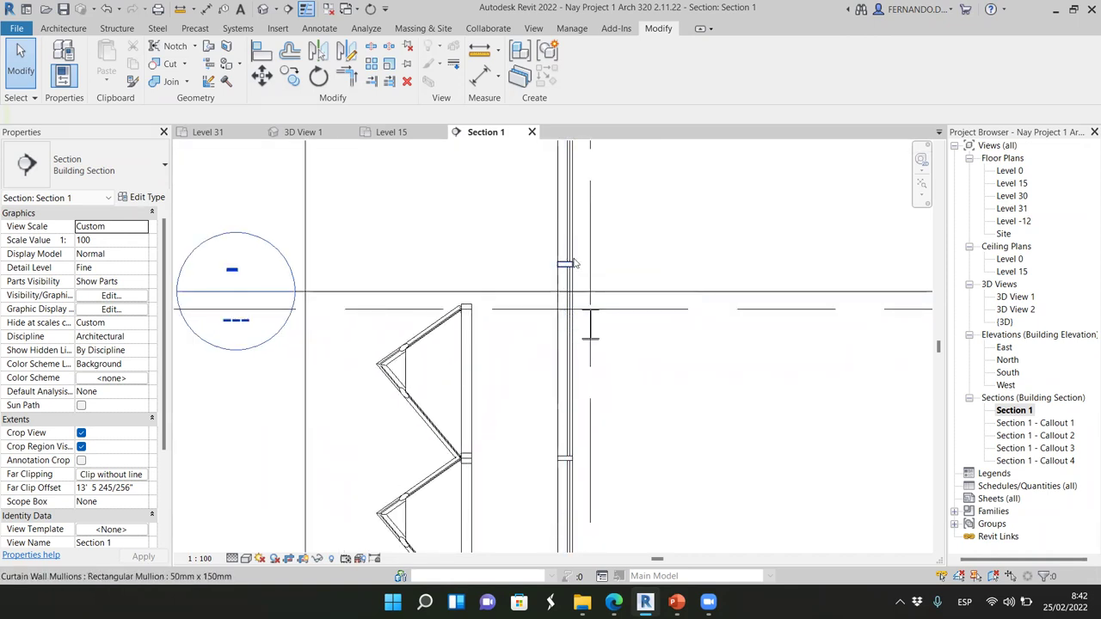
left_click_drag(503, 277, 621, 234)
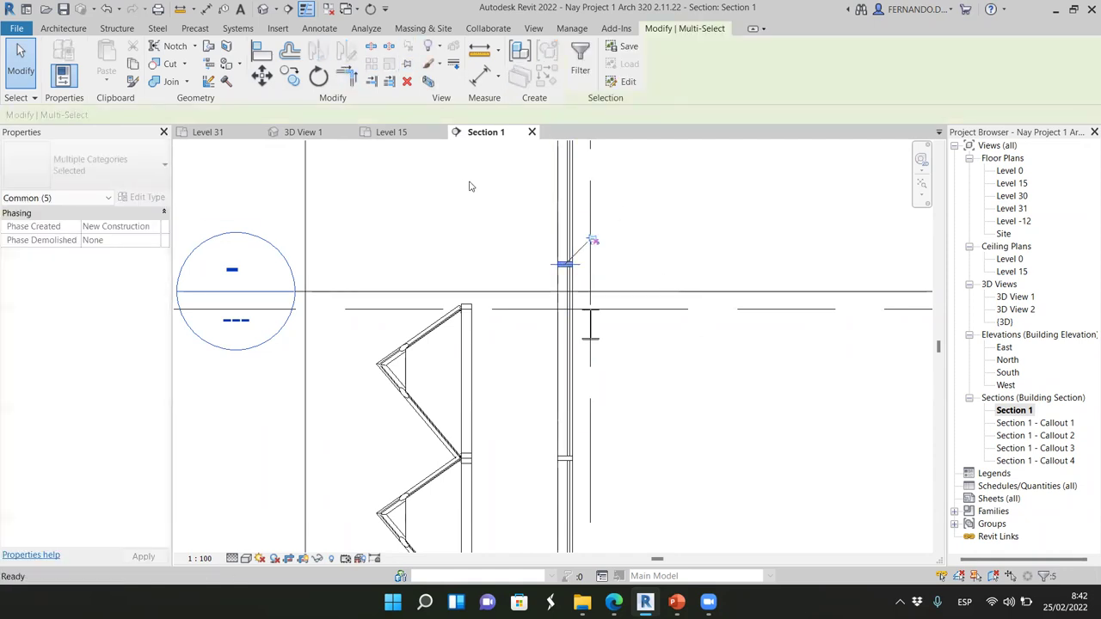
scroll(599, 252, "up", 2)
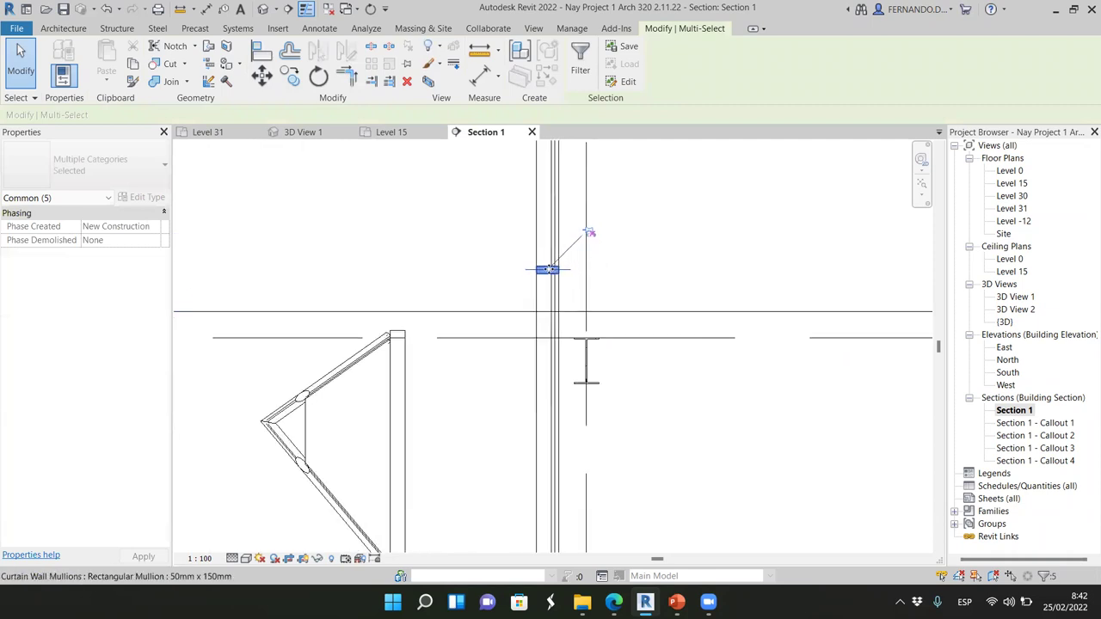
left_click_drag(545, 254, 547, 233)
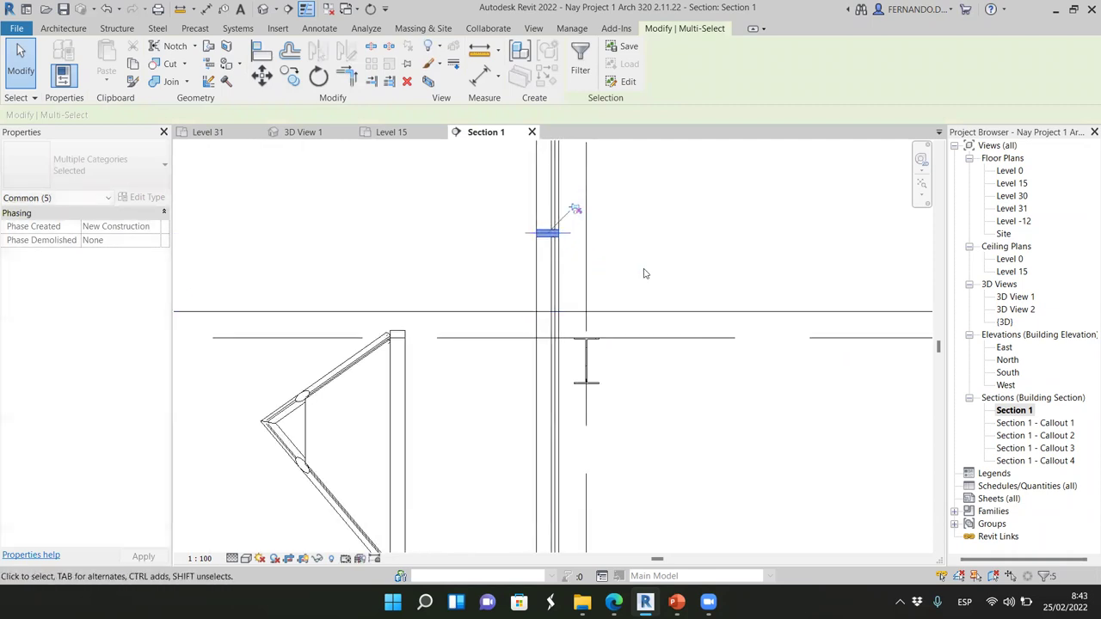
- Try to copy the selected mullion and its curtain grid line about 1' 4" downward, toward Level 30
left_click(290, 77)
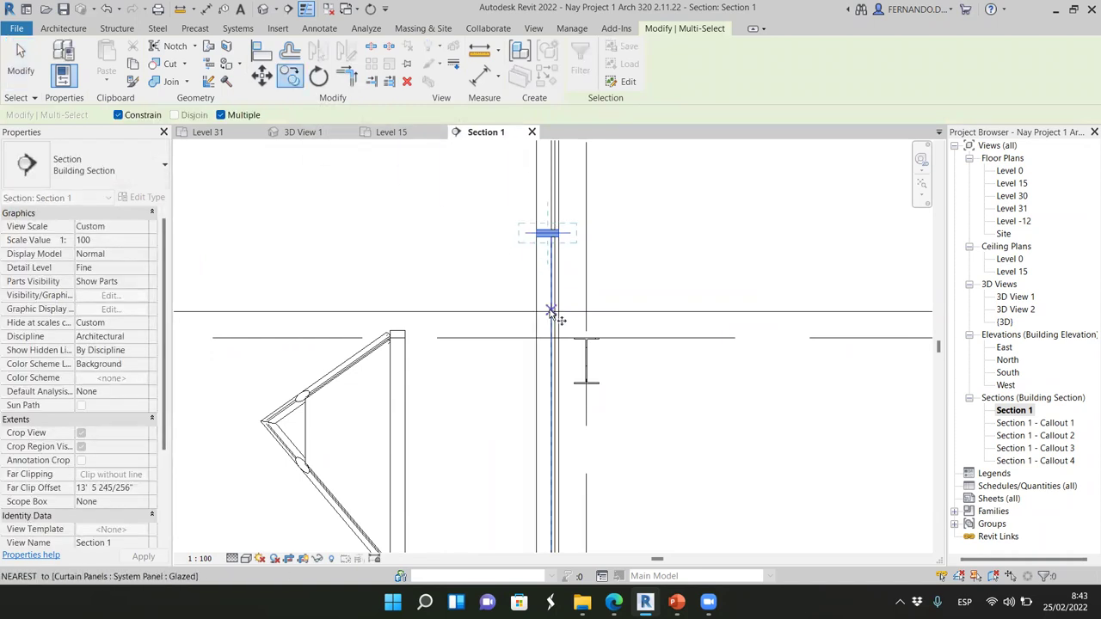
scroll(550, 275, "up", 1)
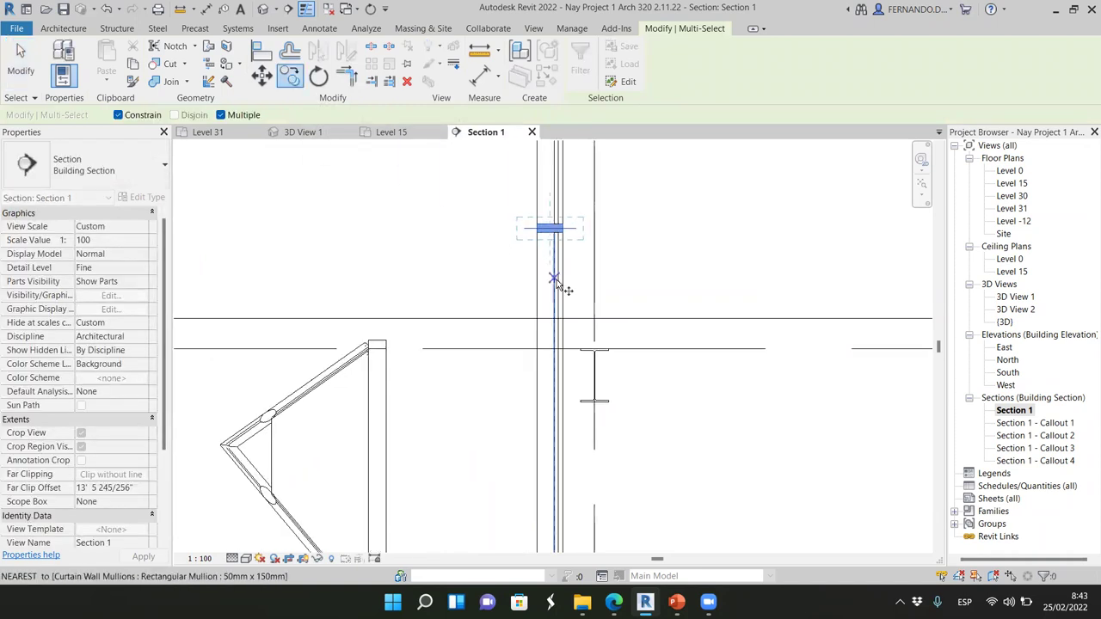
left_click(536, 229)
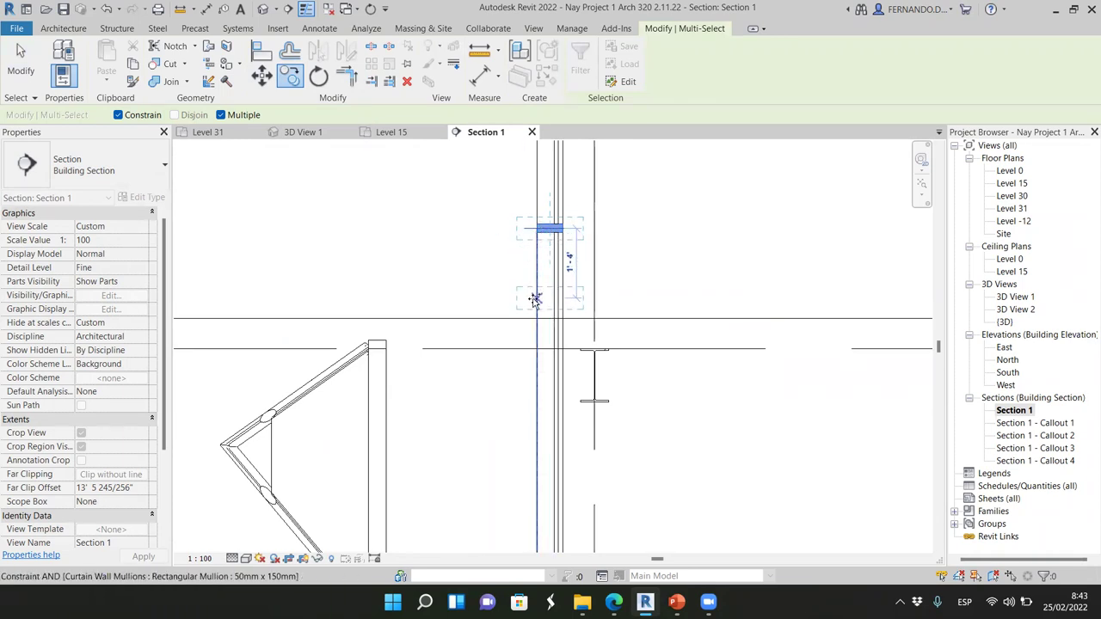
left_click(534, 299)
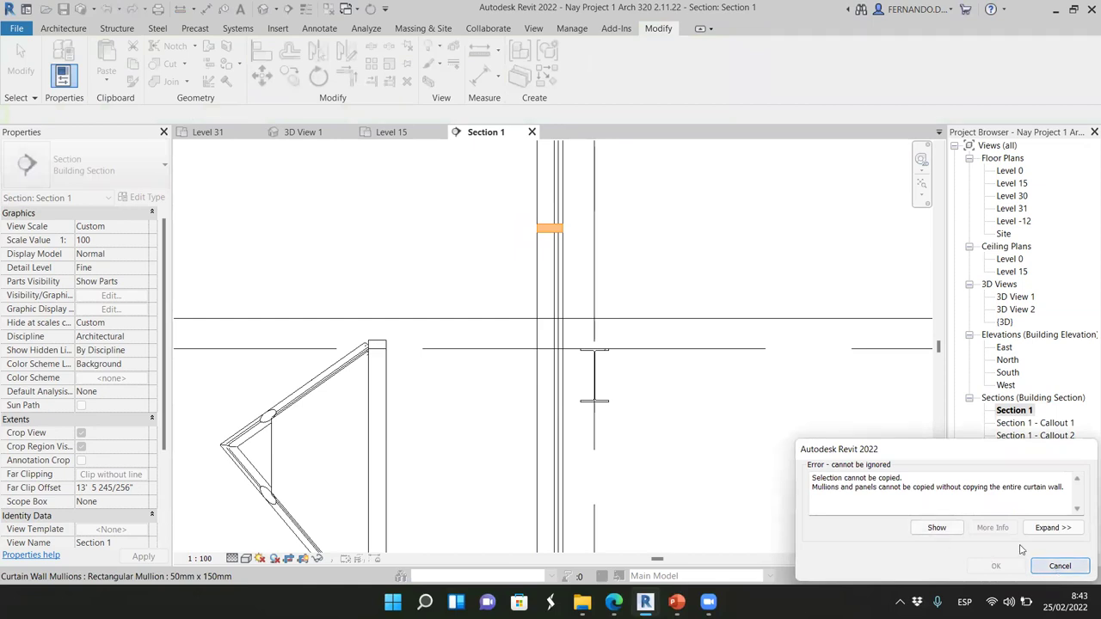
left_click(1065, 567)
- Try to copy only the 50mm x 150mm rectangular mullion down the Storefront wall toward Level 30
left_click(544, 232)
scroll(551, 228, "up", 2)
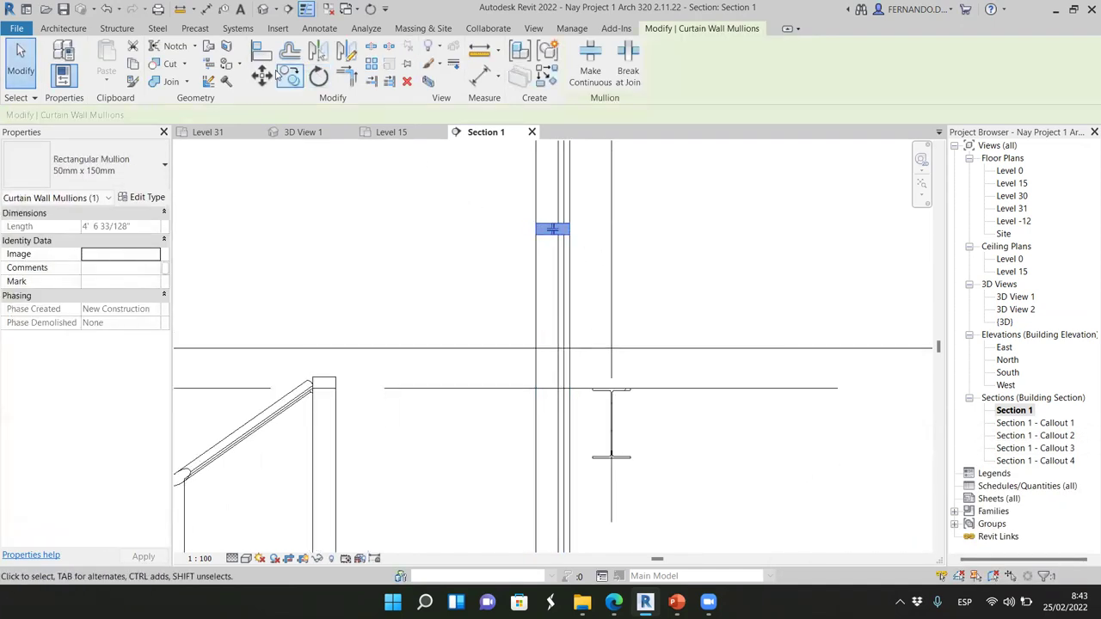
left_click(290, 76)
left_click(550, 230)
left_click(545, 319)
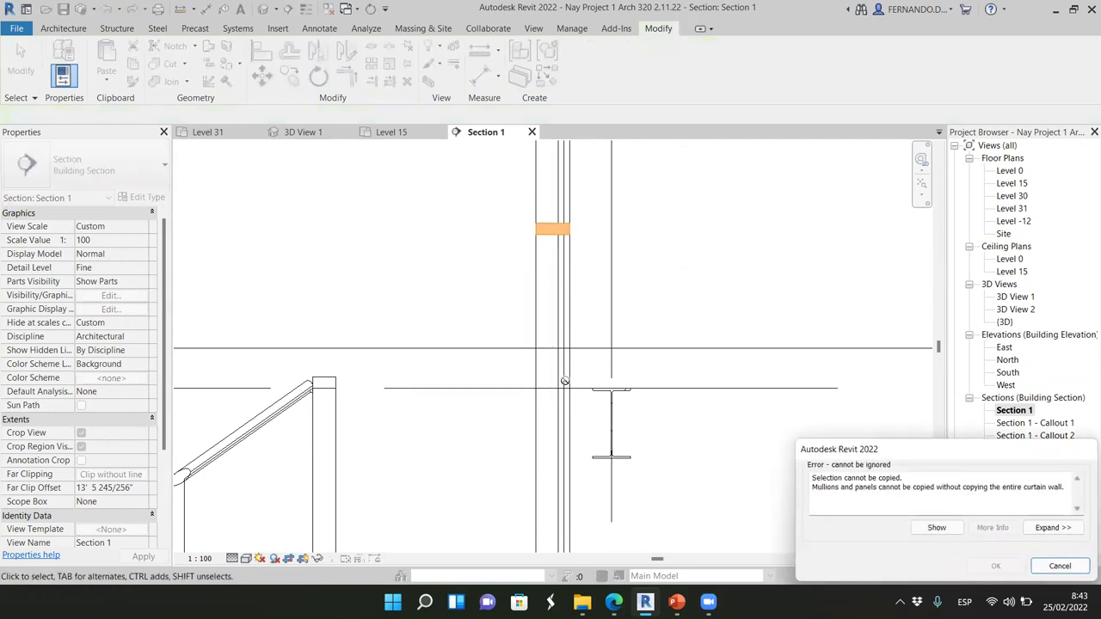
left_click(1061, 566)
scroll(491, 290, "down", 3)
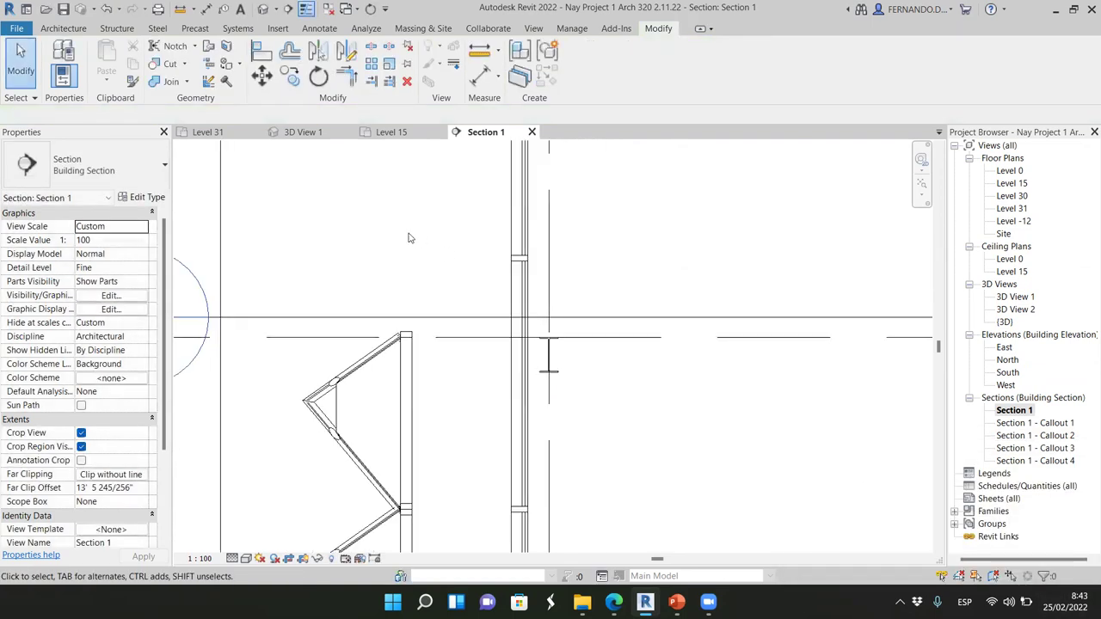
- In 3D View 1, add a horizontal curtain grid line across all segments of the Storefront wall, 1' 6" below the raised mullion
left_click(305, 132)
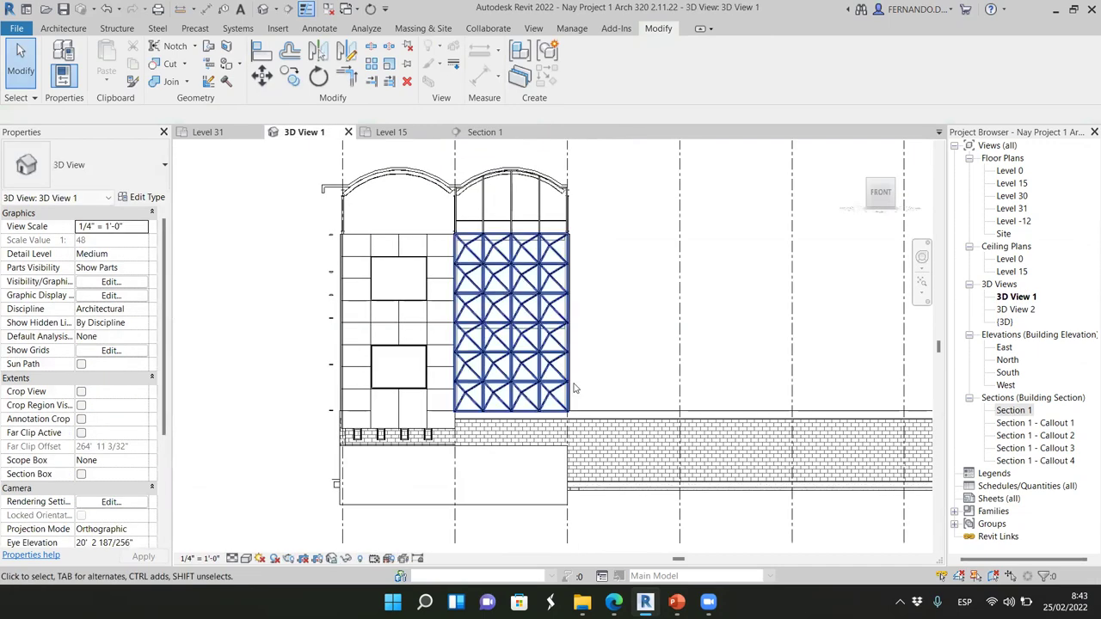
left_click_drag(872, 196, 809, 217)
scroll(481, 258, "up", 5)
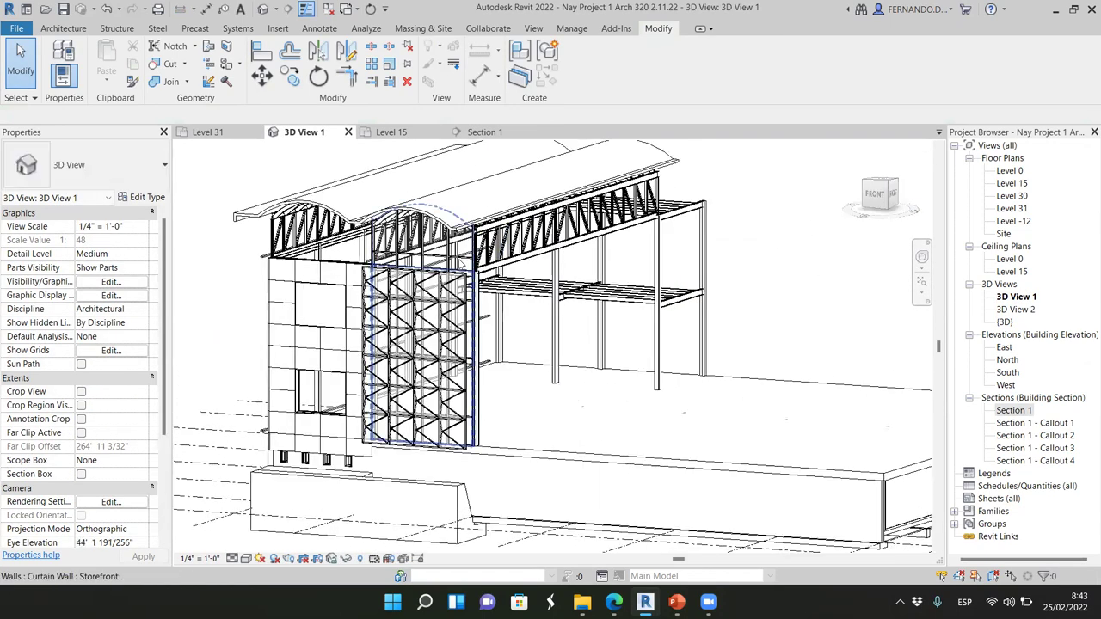
scroll(461, 268, "up", 4)
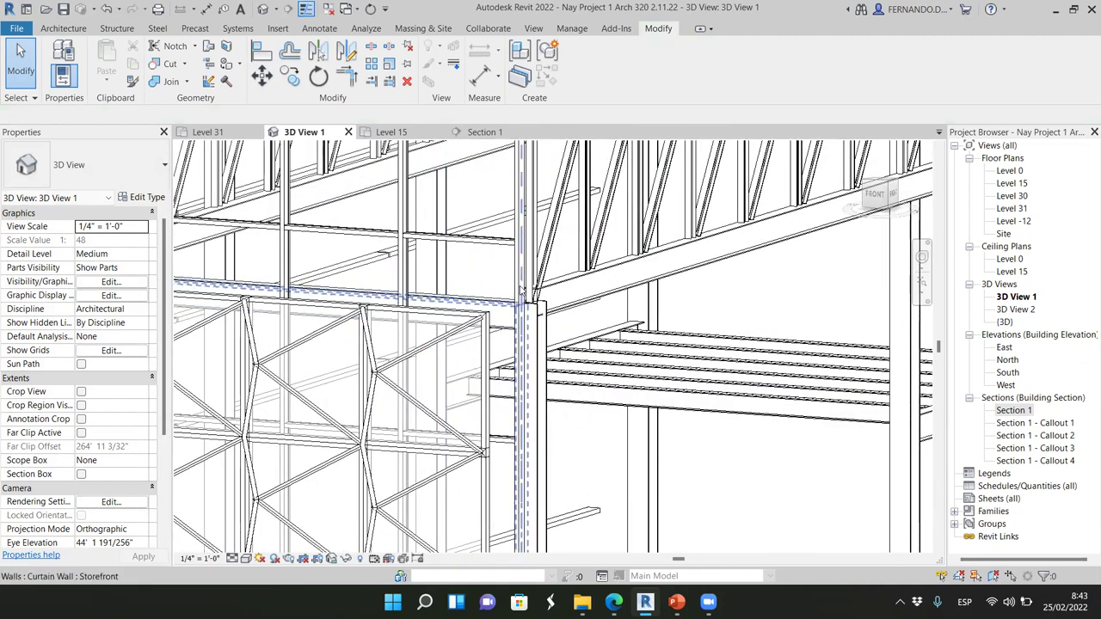
left_click(522, 293)
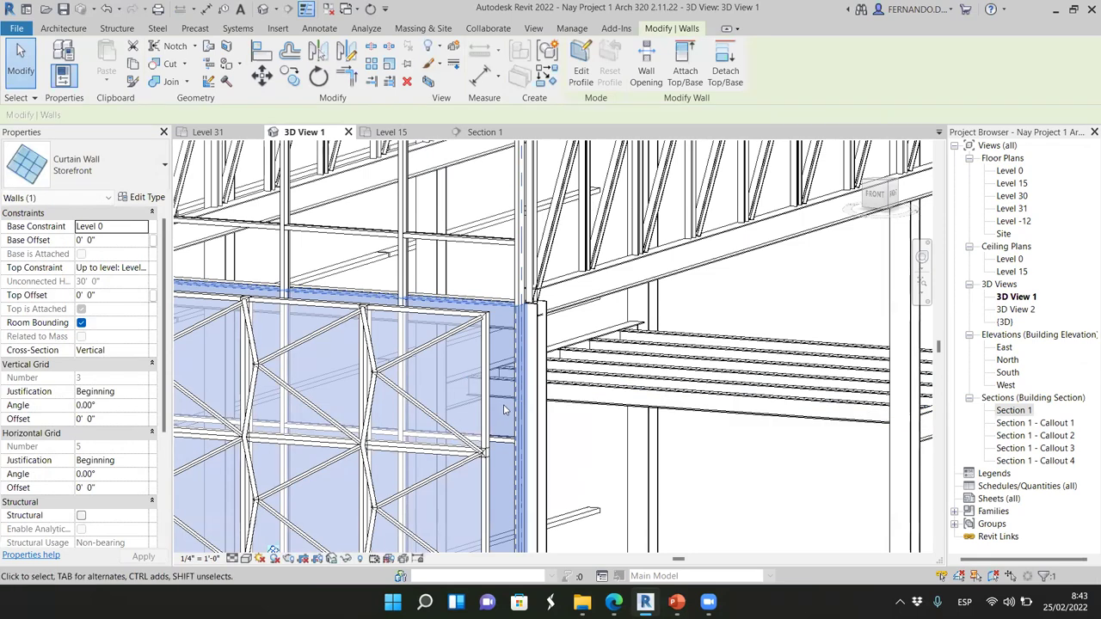
scroll(505, 409, "down", 4)
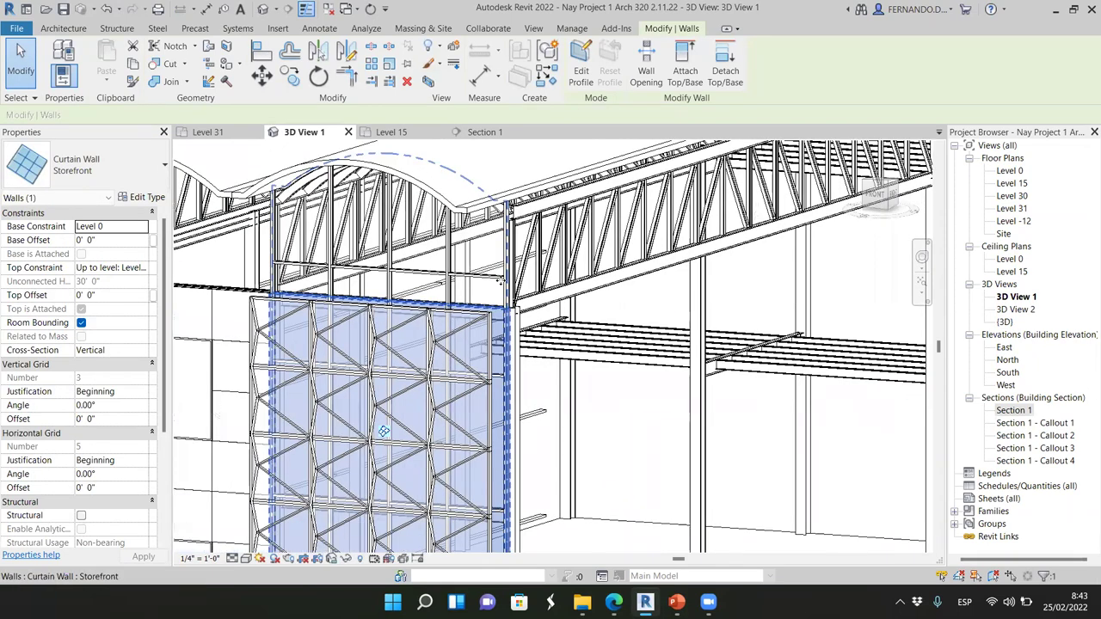
scroll(432, 276, "up", 2)
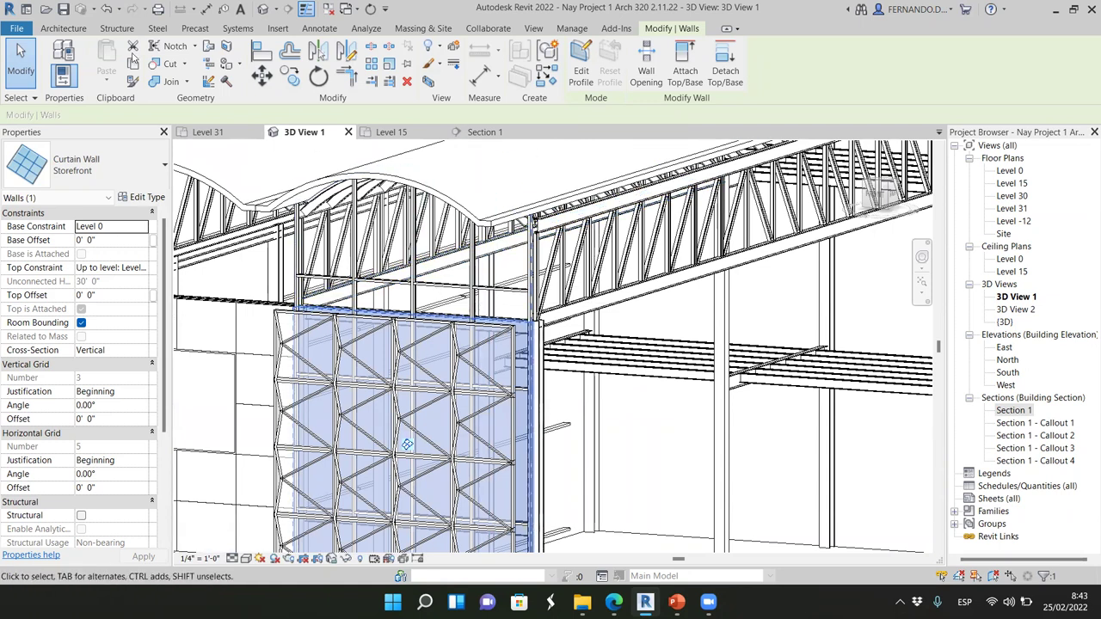
left_click(76, 29)
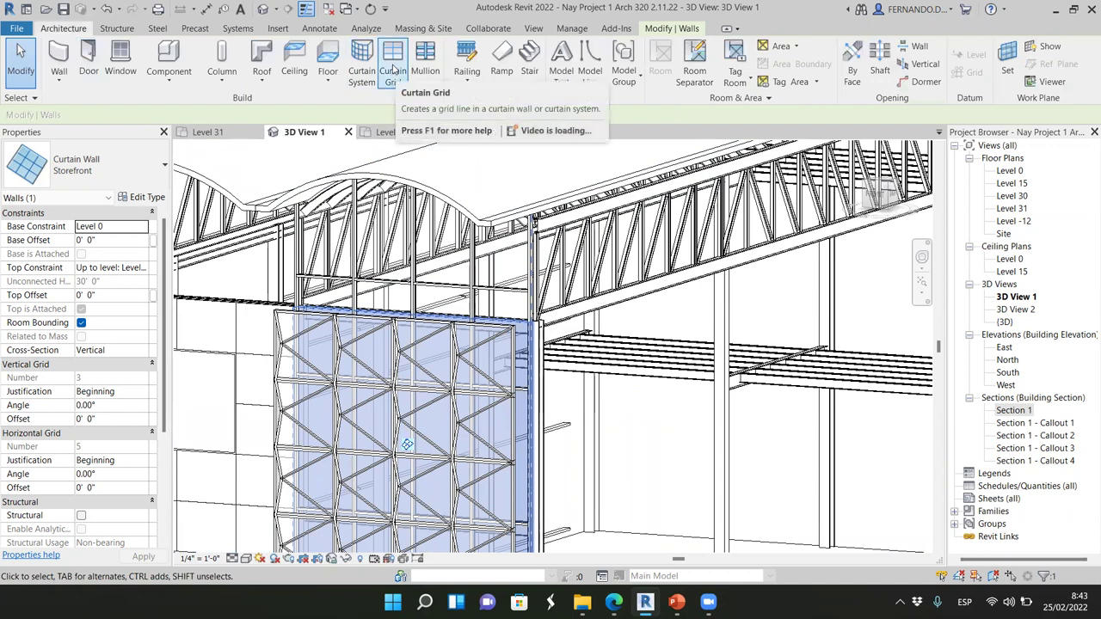
key("Escape")
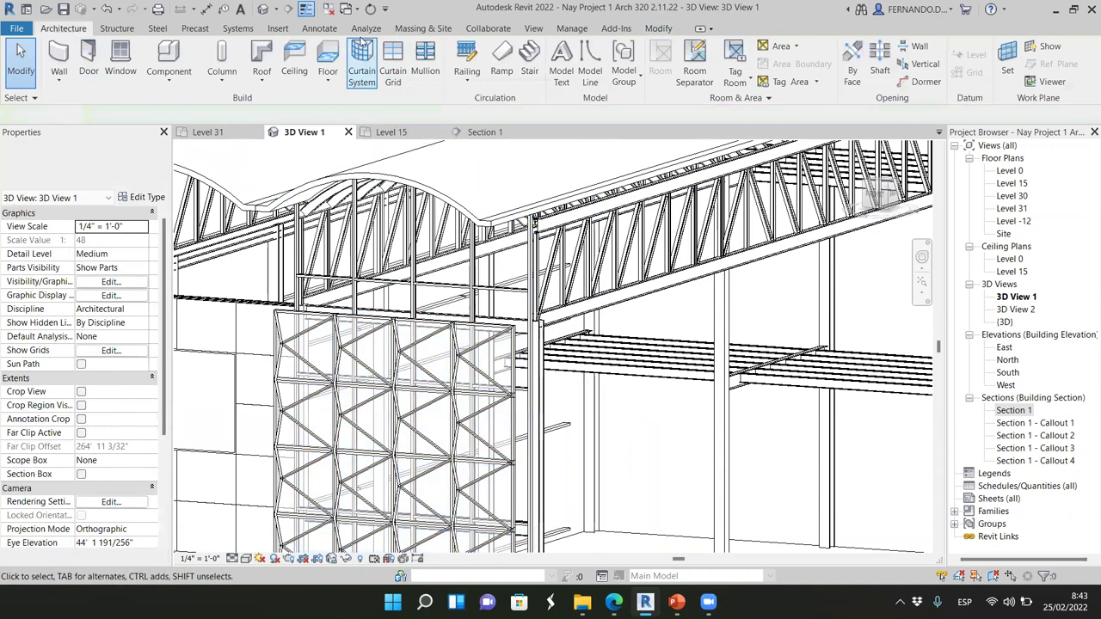
scroll(529, 320, "up", 4)
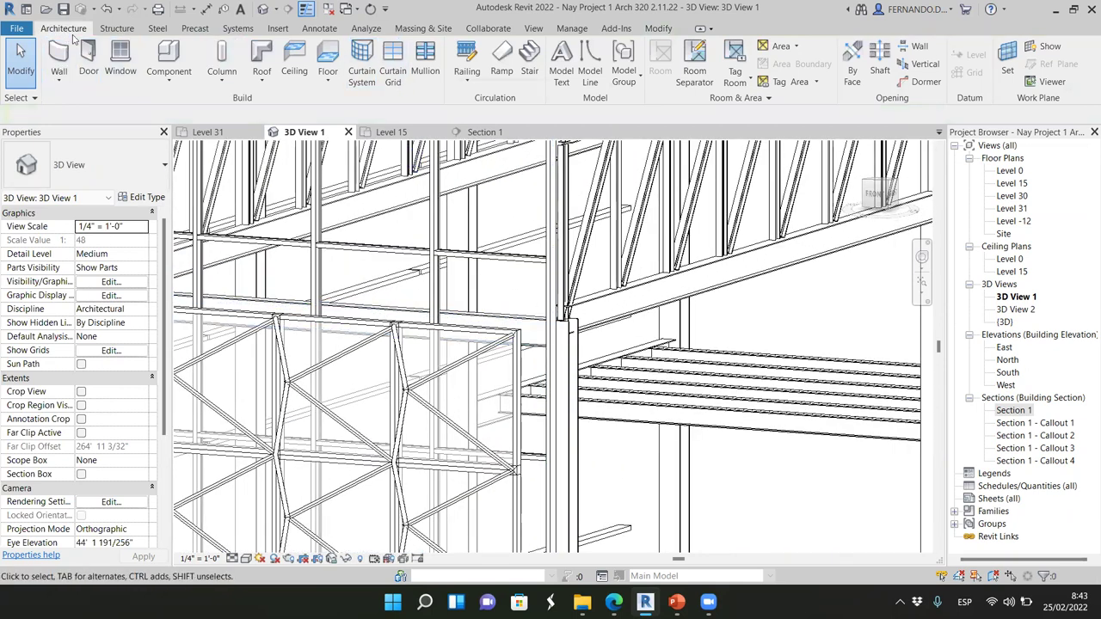
left_click(392, 59)
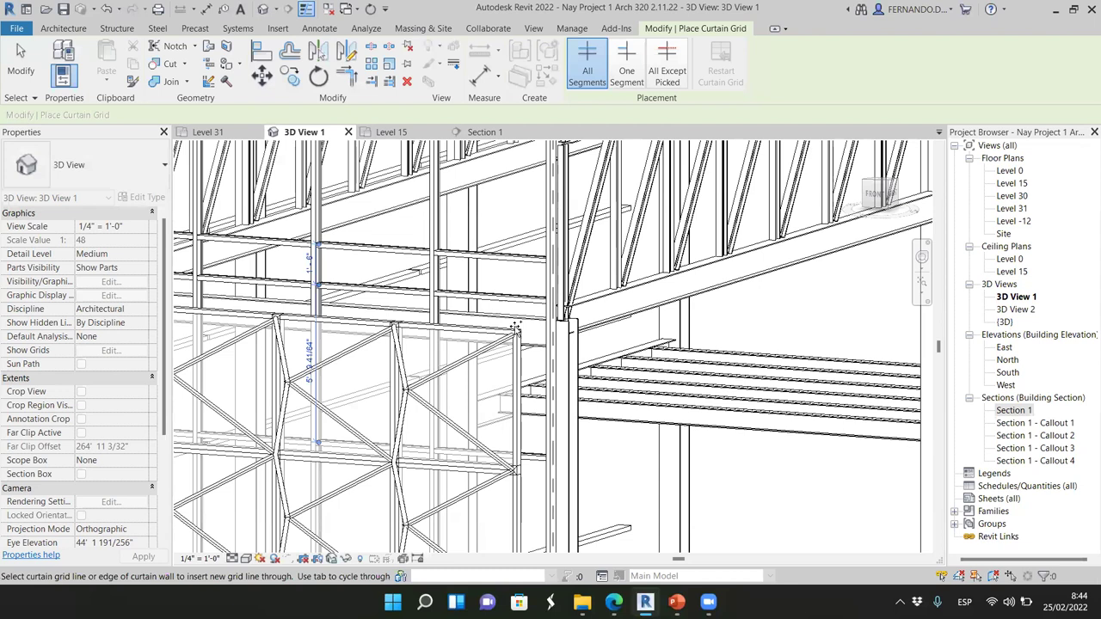
- In Section 1, align the Storefront's lower horizontal mullion near Level 30 with the top edge of the uppermost pyramid panel
left_click(492, 131)
scroll(501, 316, "up", 1)
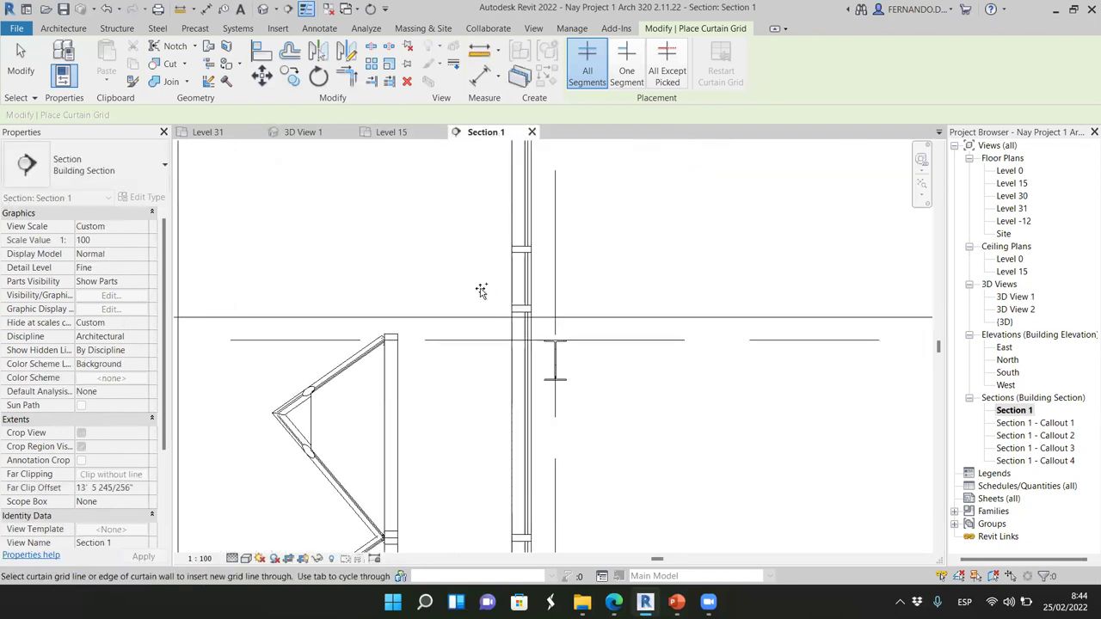
left_click(29, 72)
left_click_drag(475, 283, 551, 328)
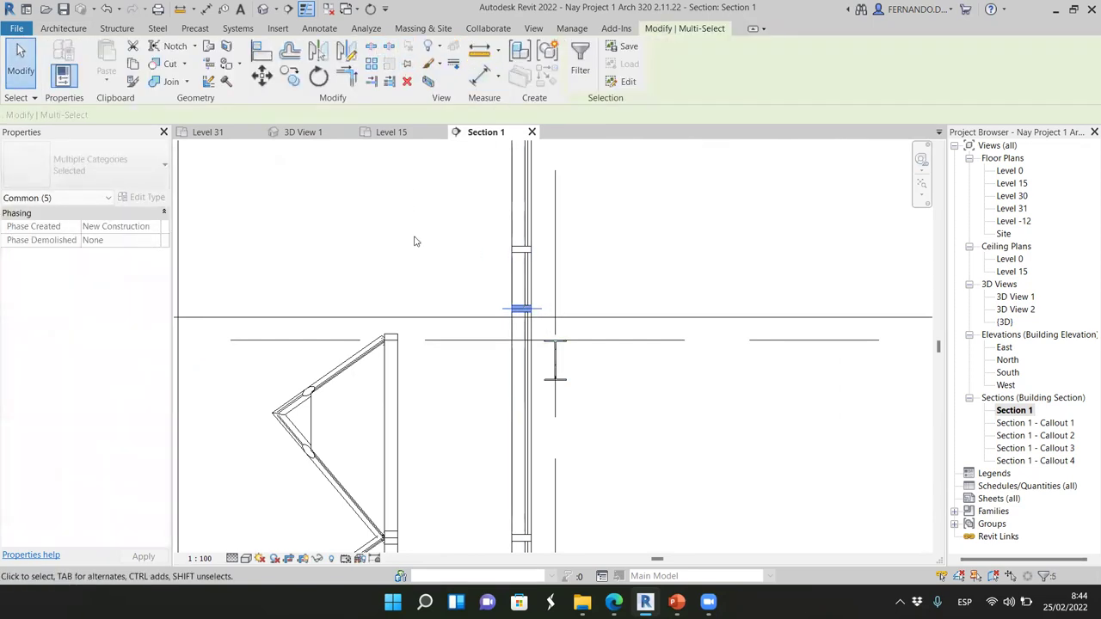
scroll(543, 354, "up", 3)
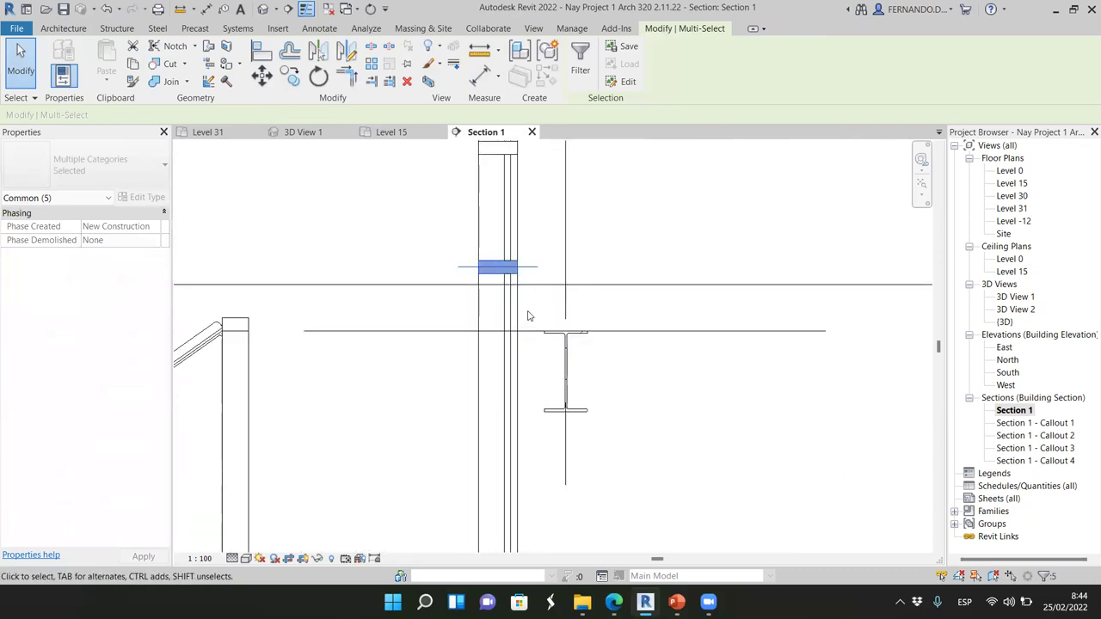
left_click(262, 50)
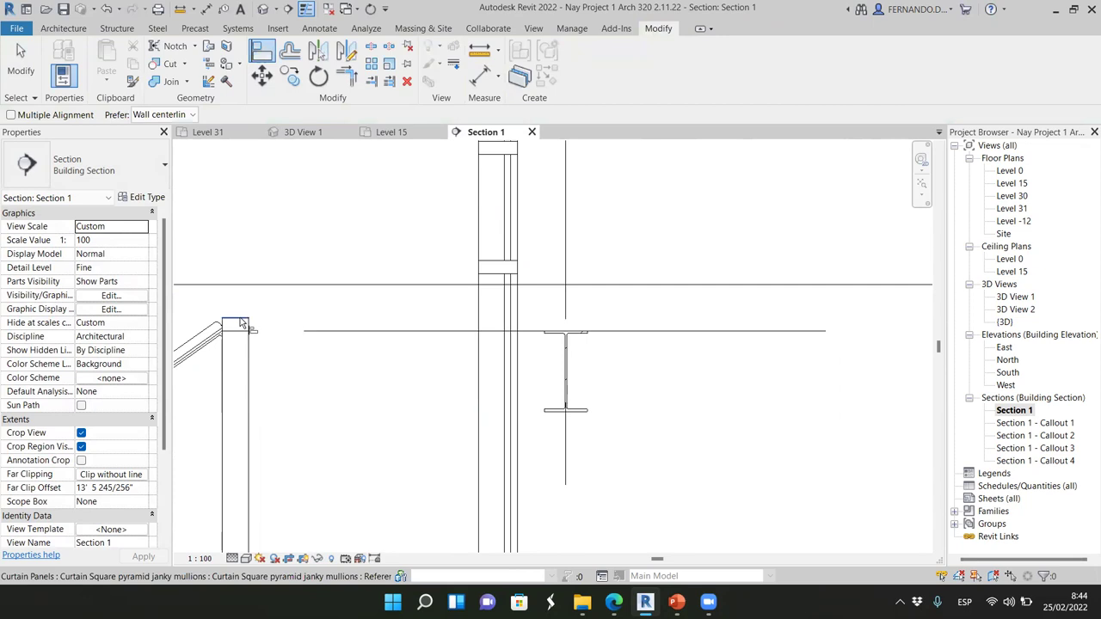
left_click(499, 269)
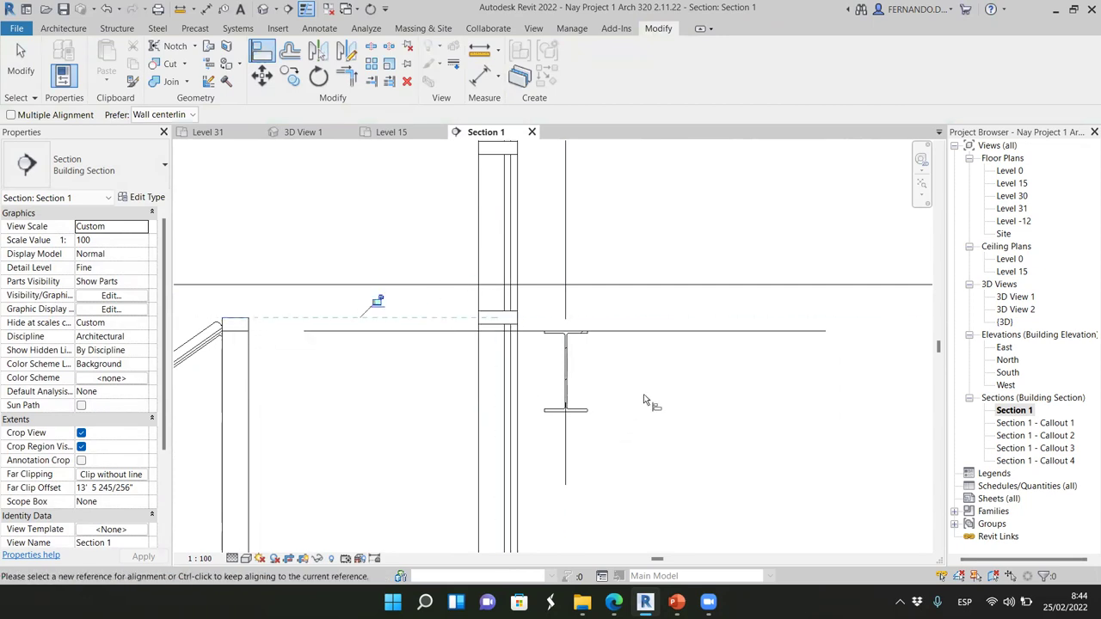
- Try to realign the edges of the lower Storefront mullion with the Level 30 line and the pyramid panel's top edge
scroll(447, 366, "up", 3)
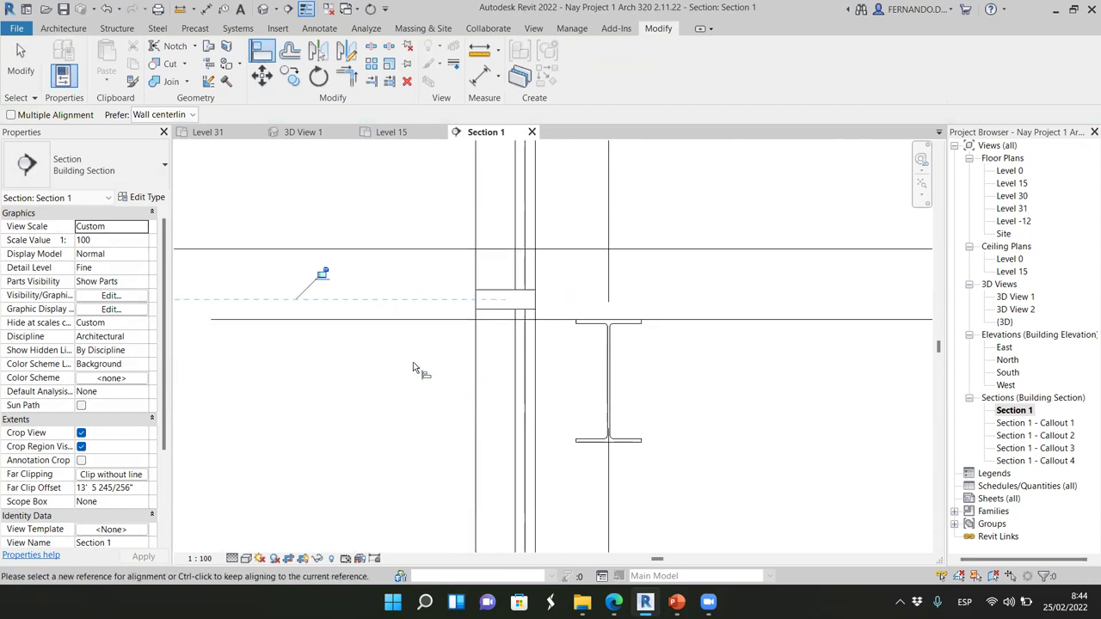
left_click(506, 328)
left_click(545, 323)
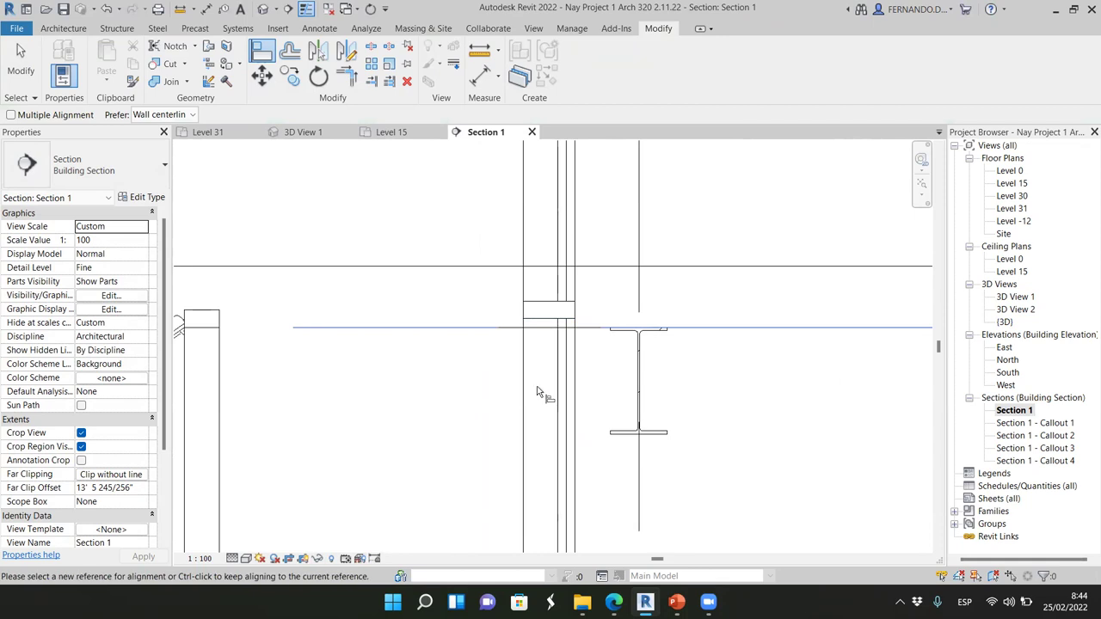
left_click(196, 309)
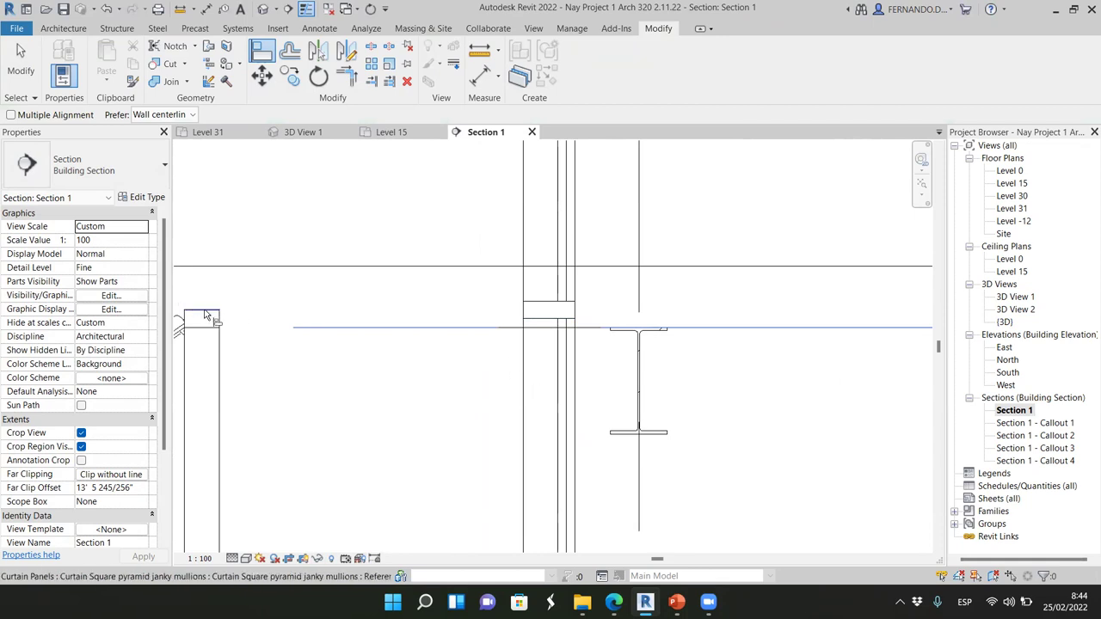
left_click(542, 304)
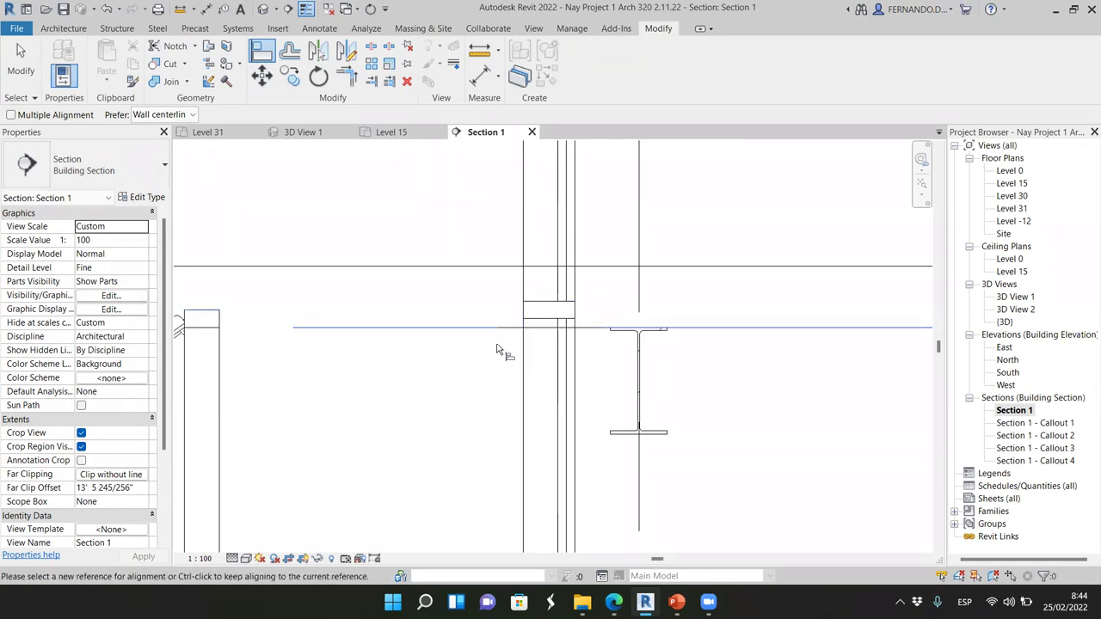
key("Escape")
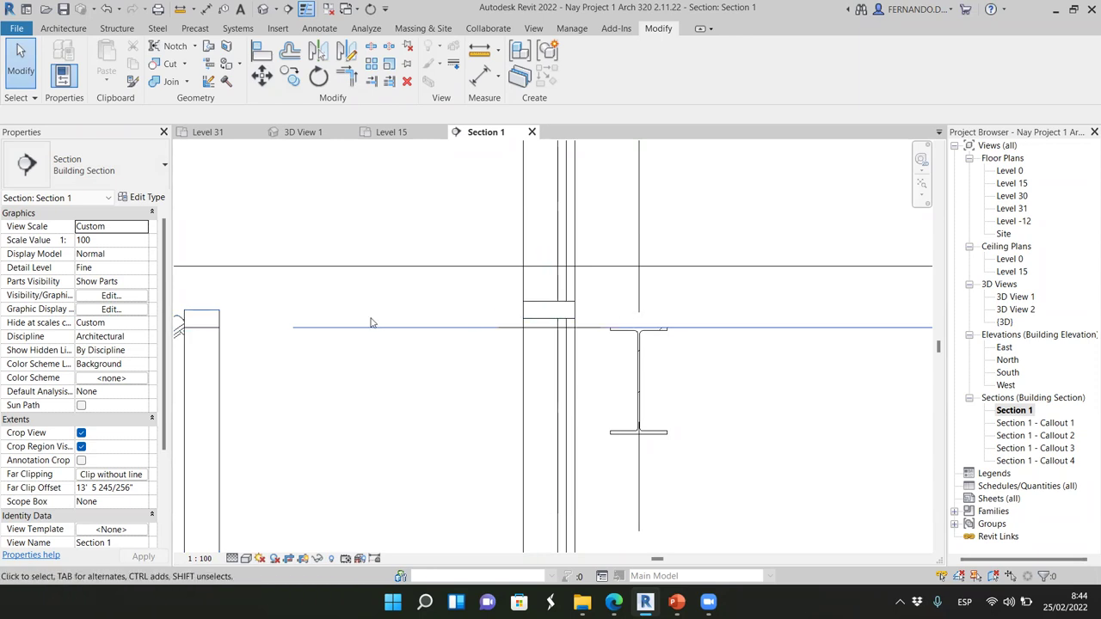
scroll(604, 300, "down", 5)
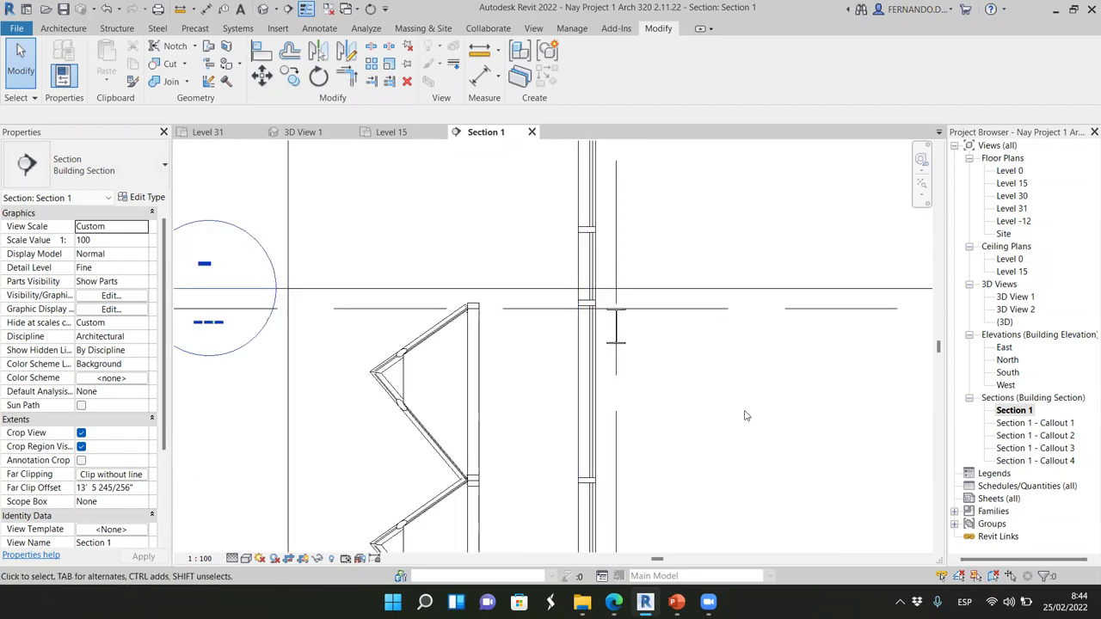
scroll(600, 307, "down", 2)
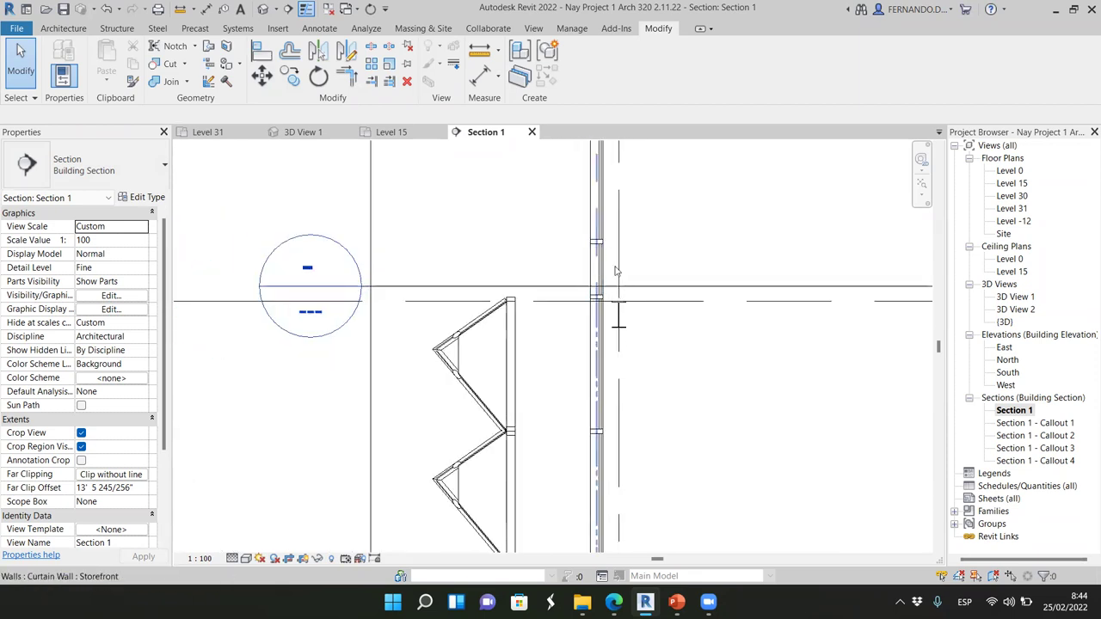
scroll(596, 247, "up", 3)
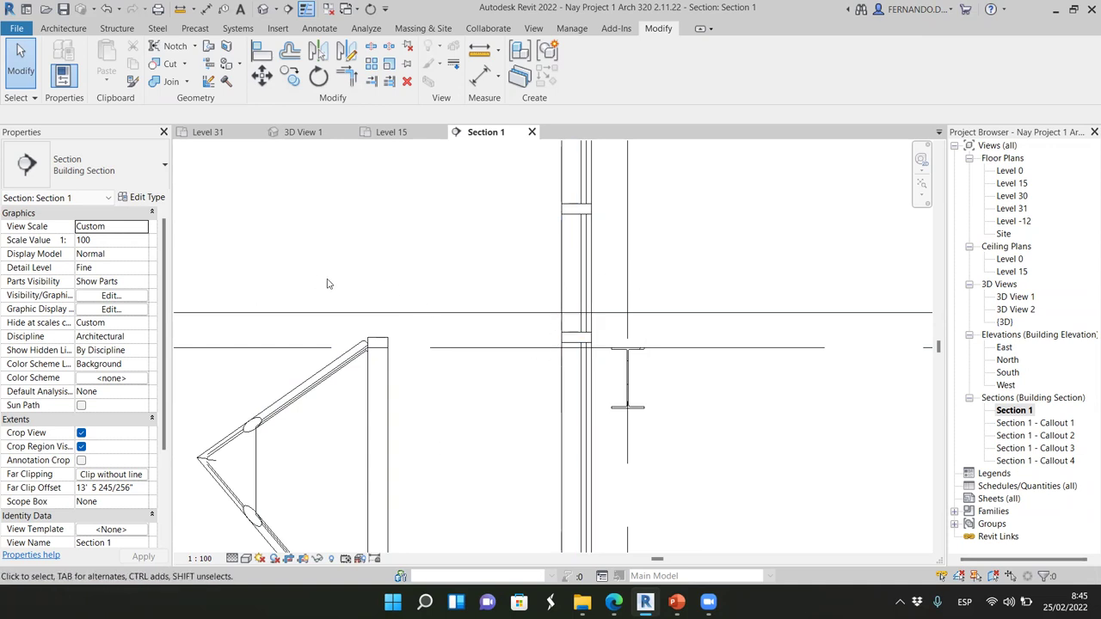
scroll(368, 288, "down", 5)
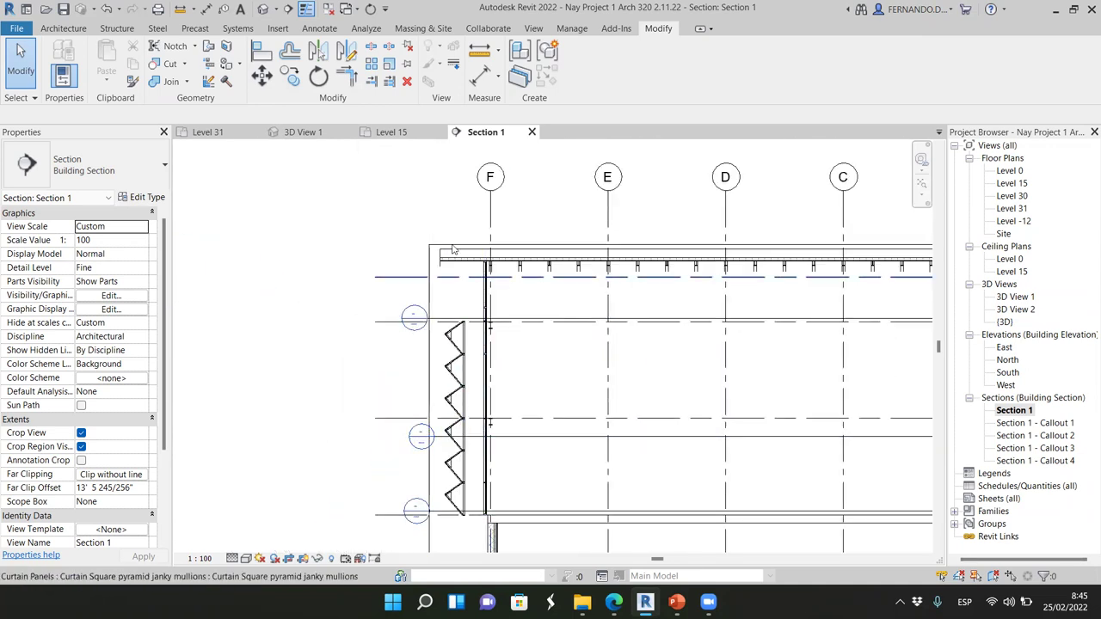
- Examine 3D View 1 from the front, comparing the Storefront mullions with the top edge and grid of the pyramid-panel mass
left_click(320, 134)
scroll(850, 245, "down", 5)
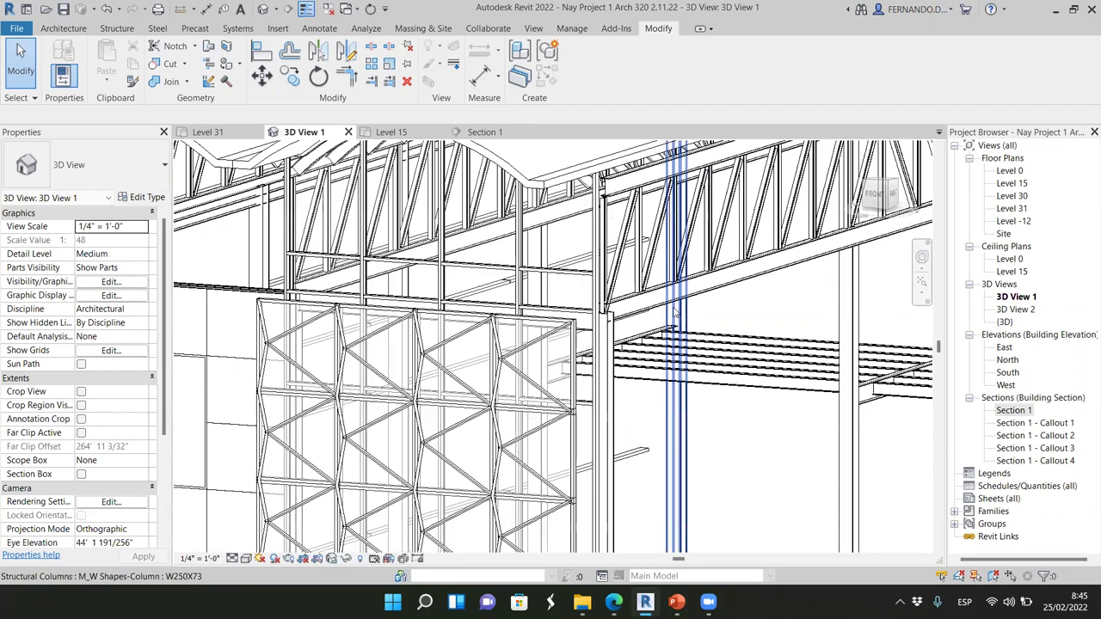
left_click(871, 199)
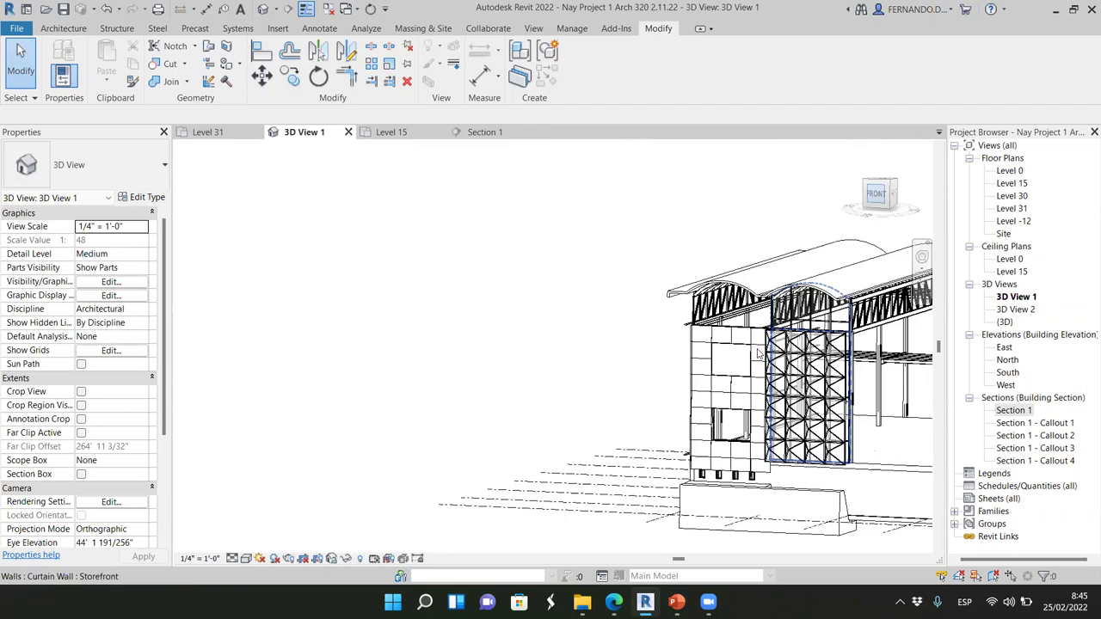
scroll(456, 357, "up", 10)
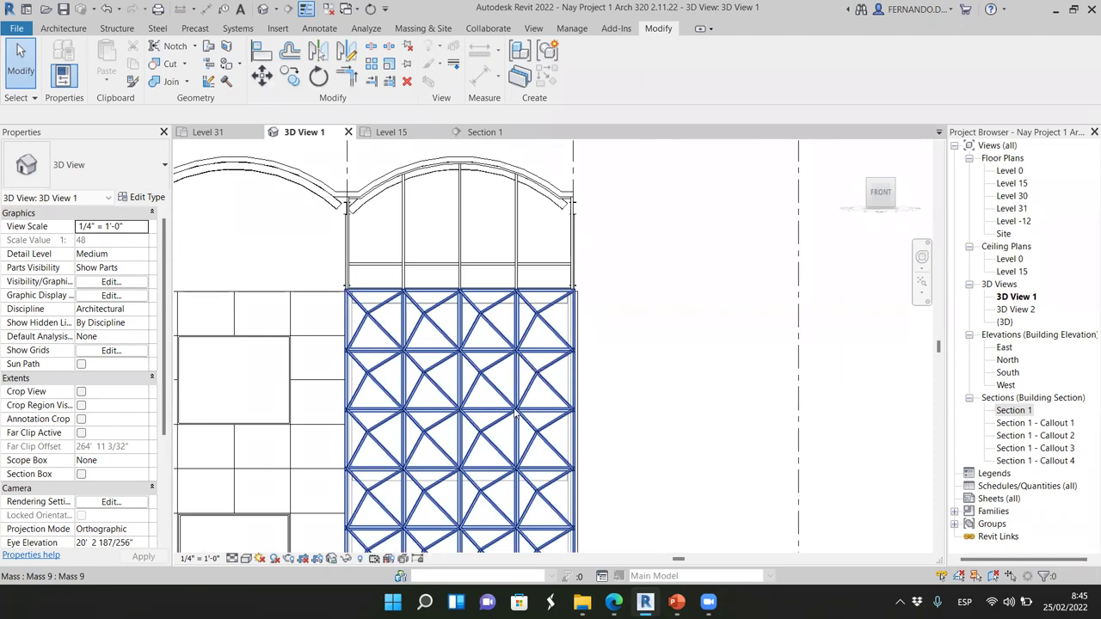
scroll(471, 293, "up", 2)
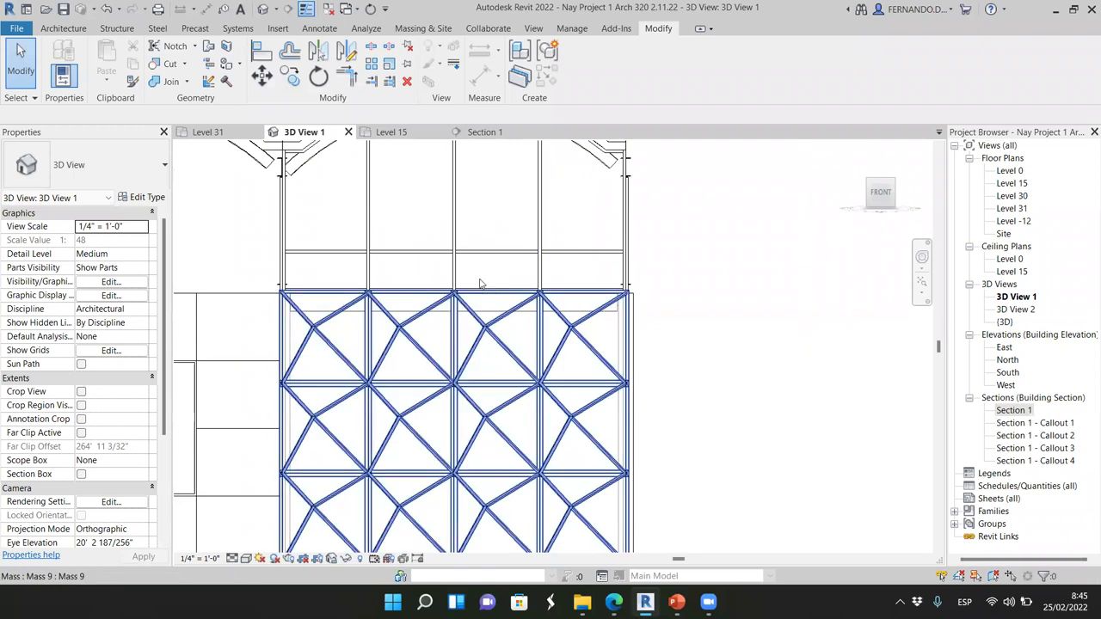
scroll(503, 269, "up", 2)
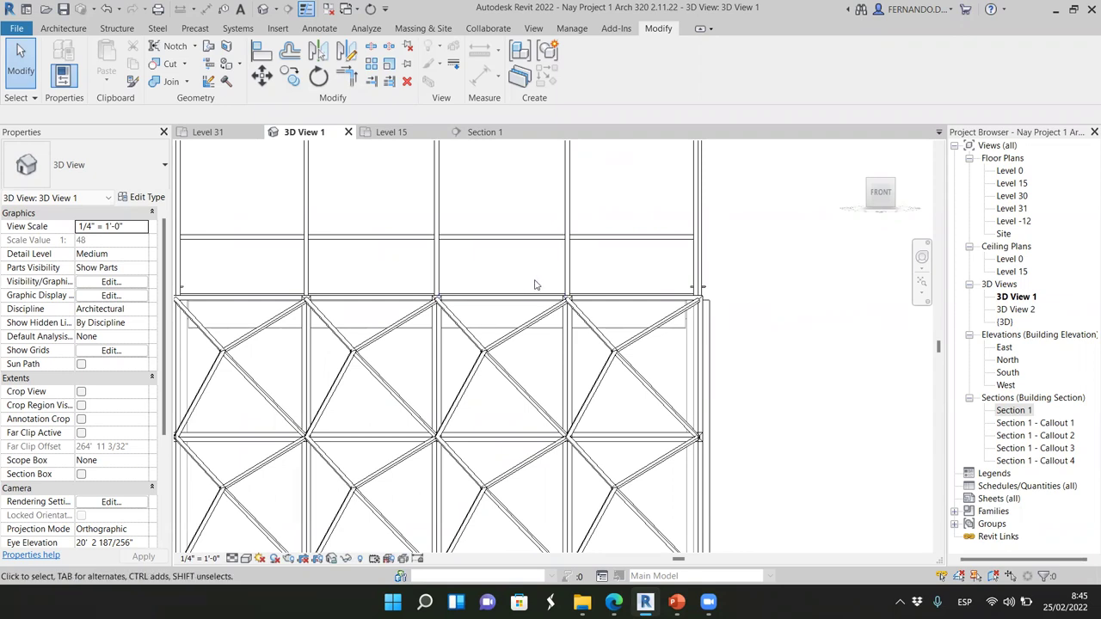
scroll(534, 285, "down", 4)
scroll(622, 290, "up", 2)
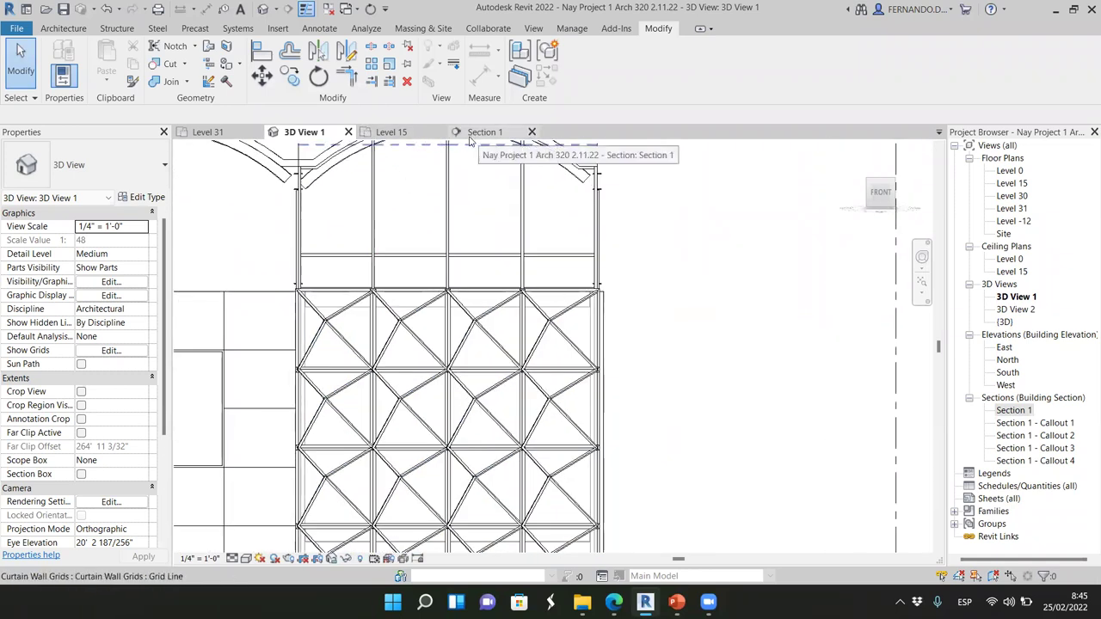
scroll(546, 267, "down", 2)
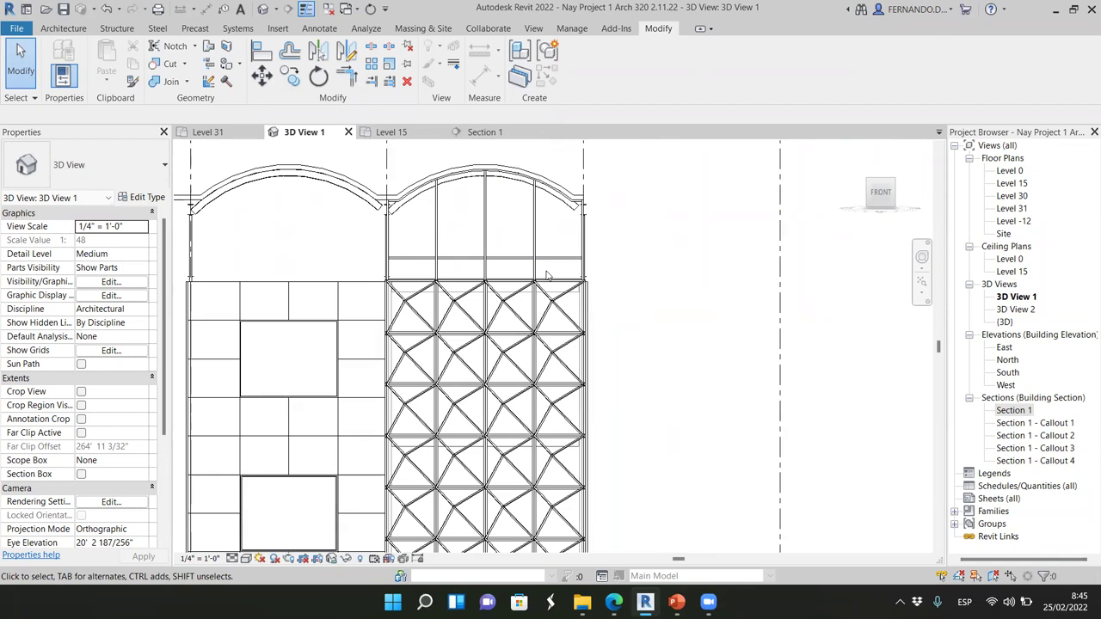
left_click(509, 340)
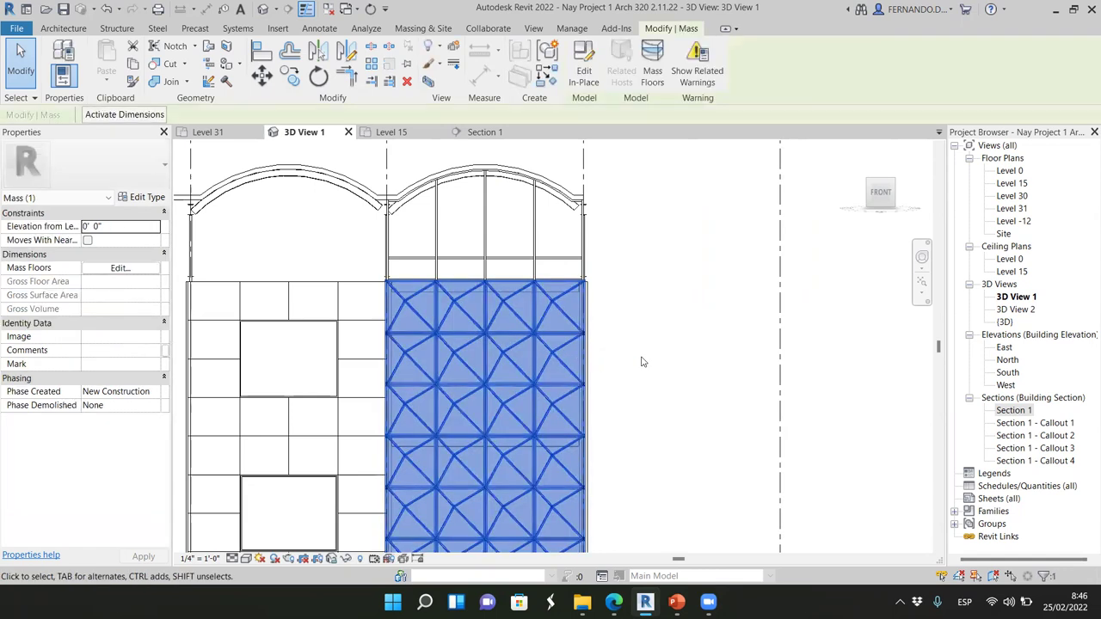
left_click(640, 361)
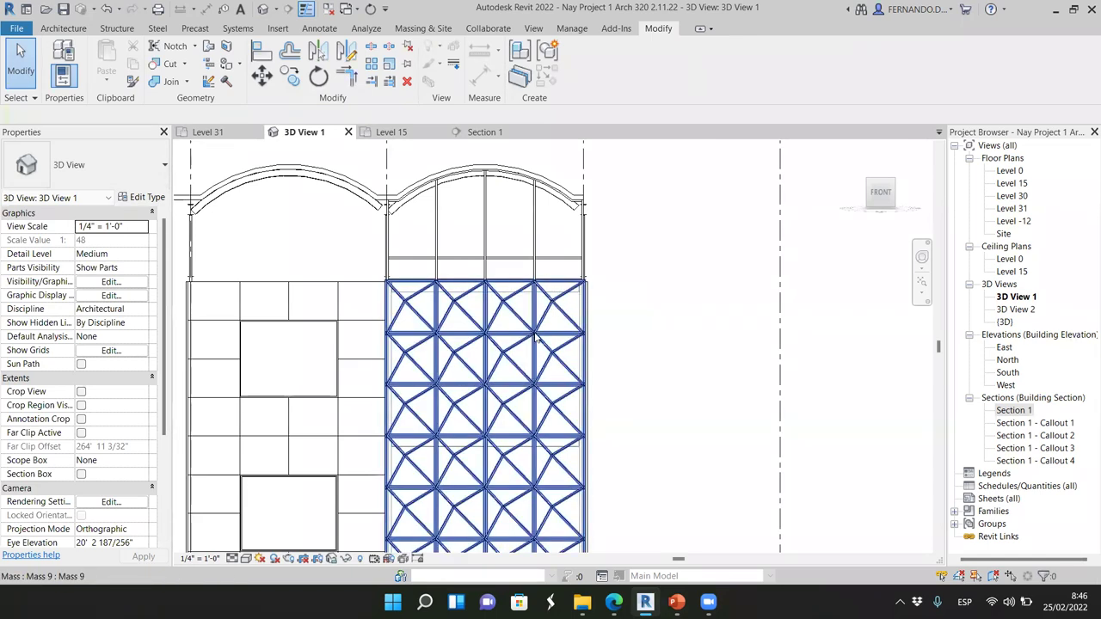
scroll(546, 366, "down", 3)
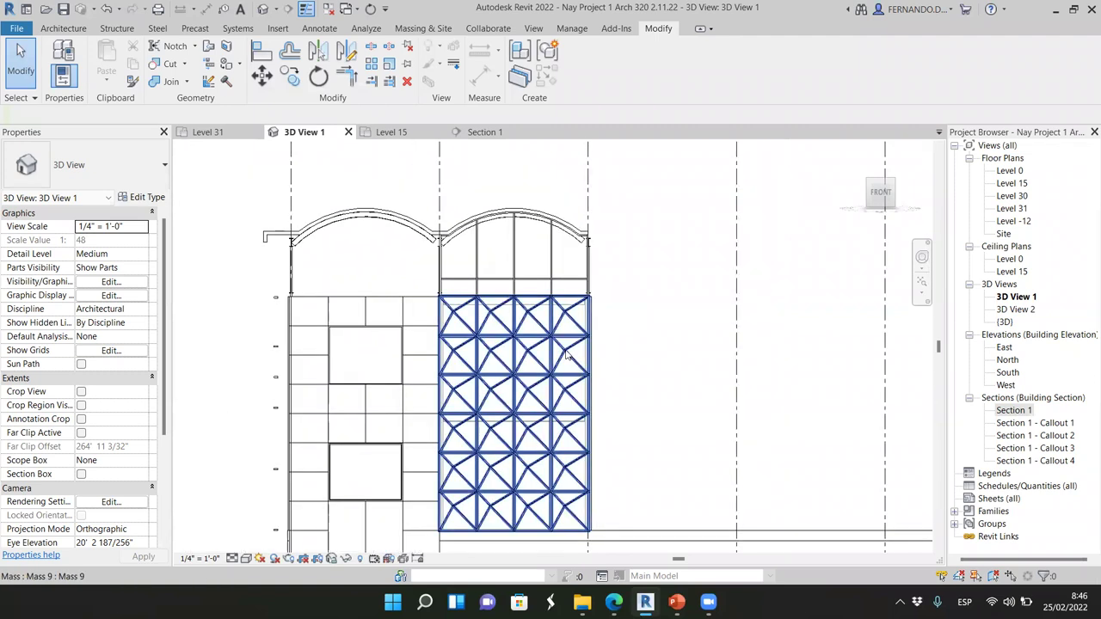
scroll(496, 447, "up", 1)
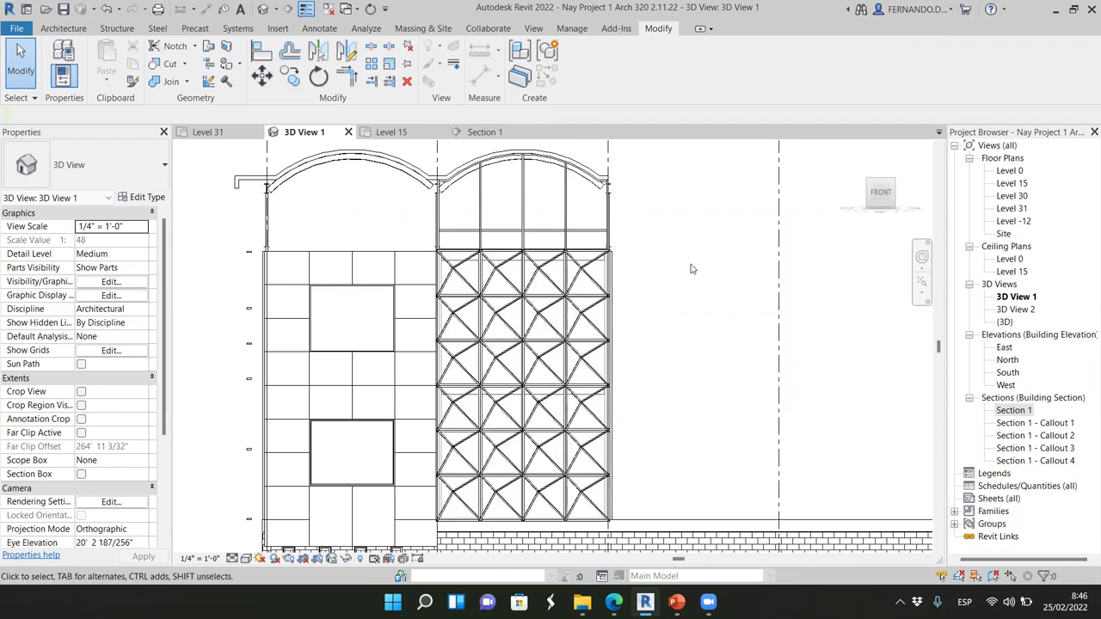
- Open the Section 1 view and examine the gap between the pyramid panel screen, the storefront curtain wall and the steel beams
scroll(529, 239, "up", 2)
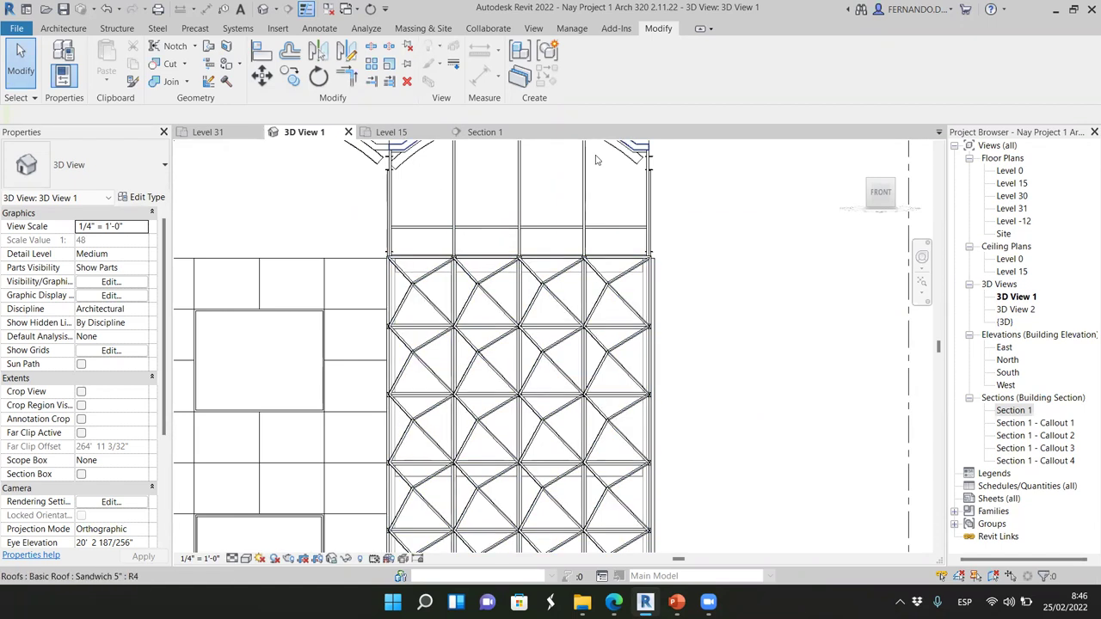
left_click(484, 134)
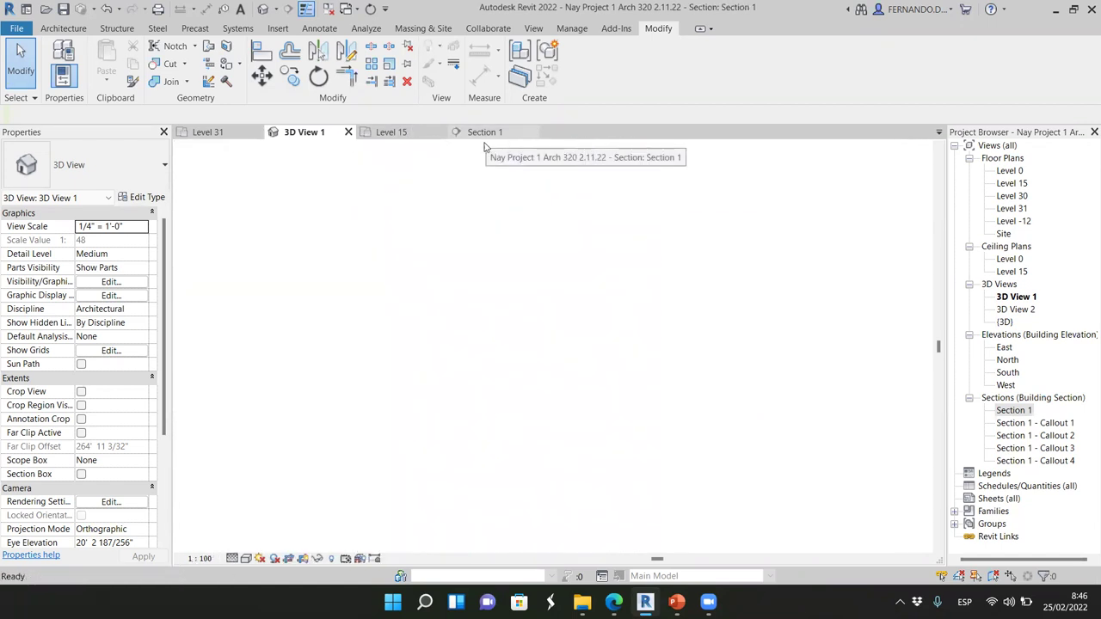
scroll(495, 206, "up", 4)
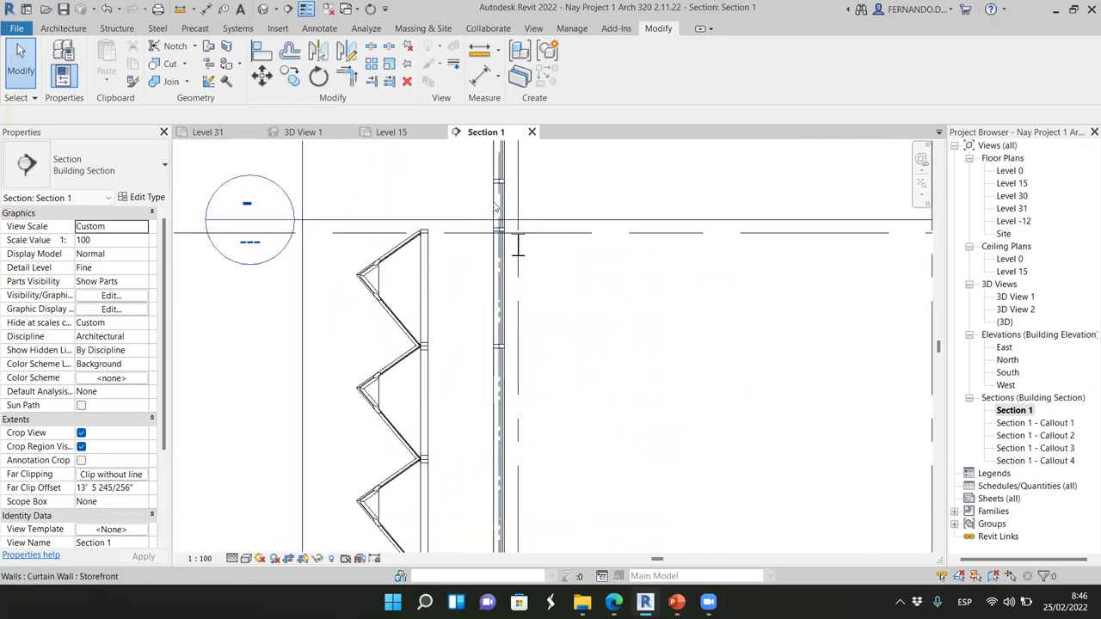
scroll(492, 244, "up", 1)
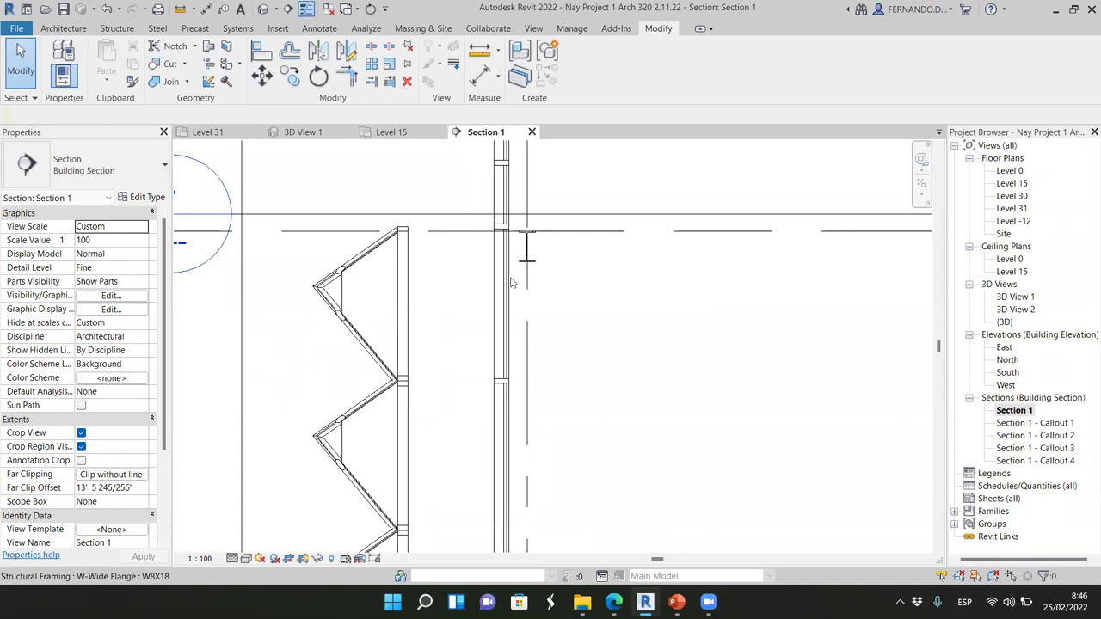
scroll(508, 292, "down", 3)
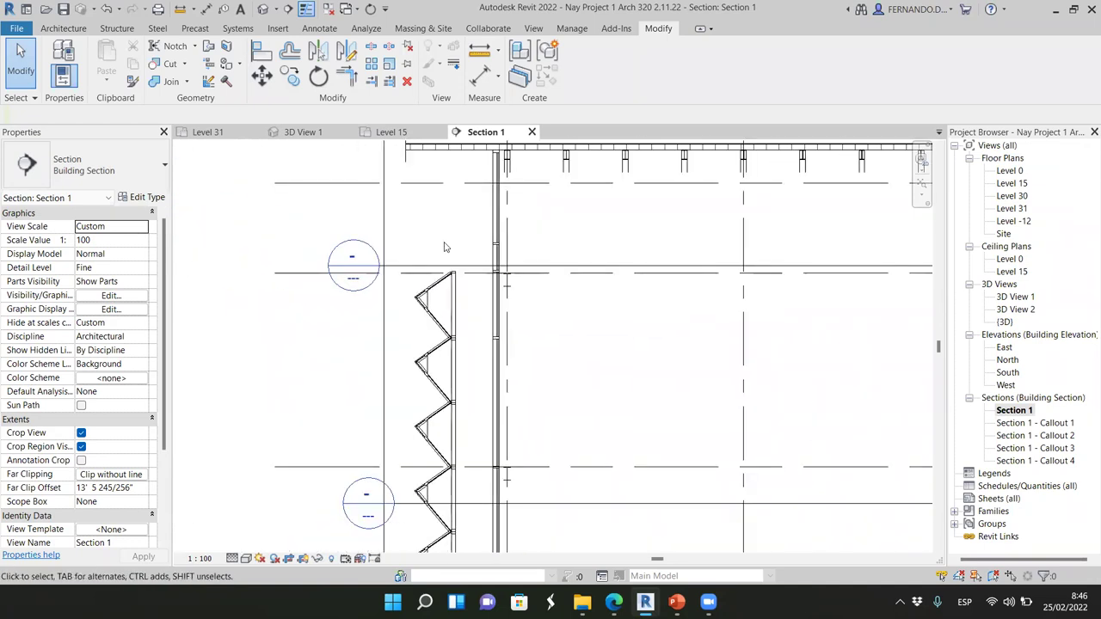
scroll(445, 247, "up", 3)
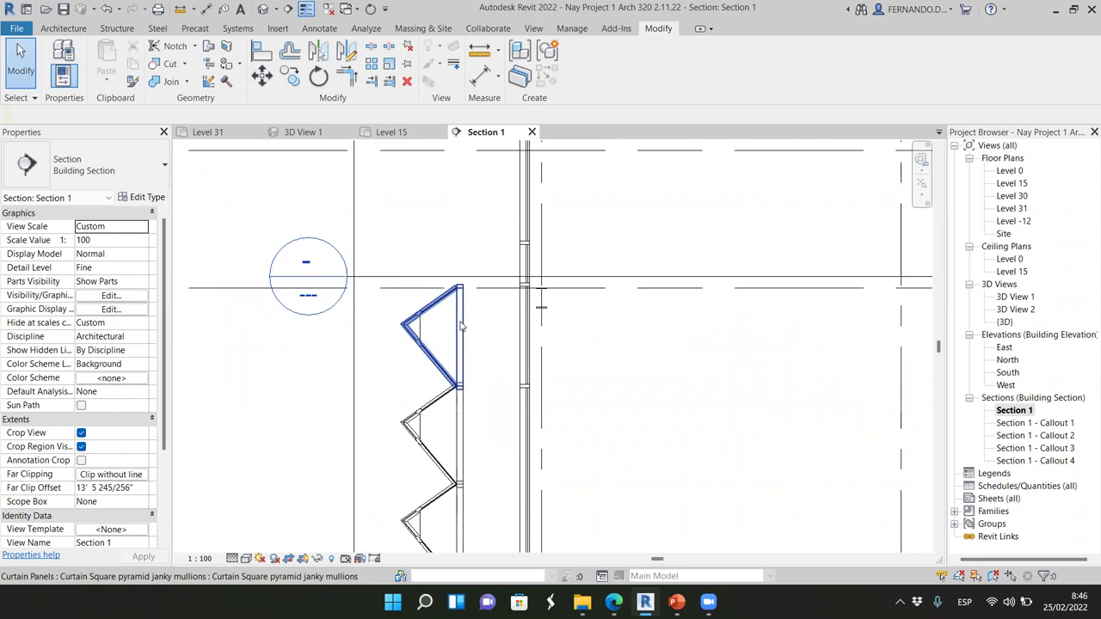
scroll(460, 325, "down", 3)
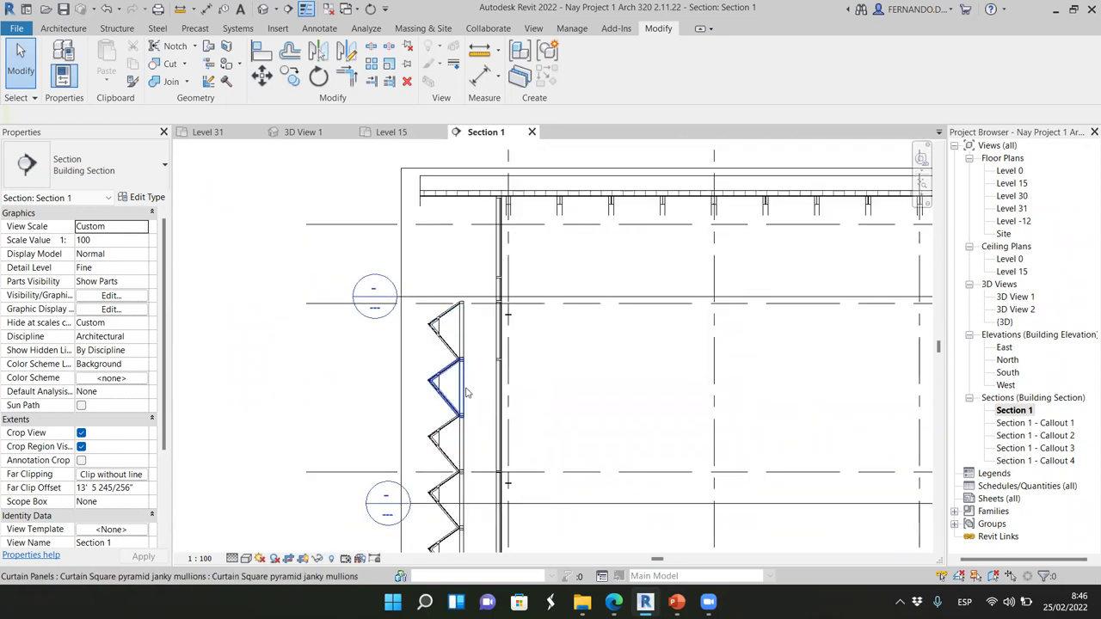
scroll(466, 392, "down", 2)
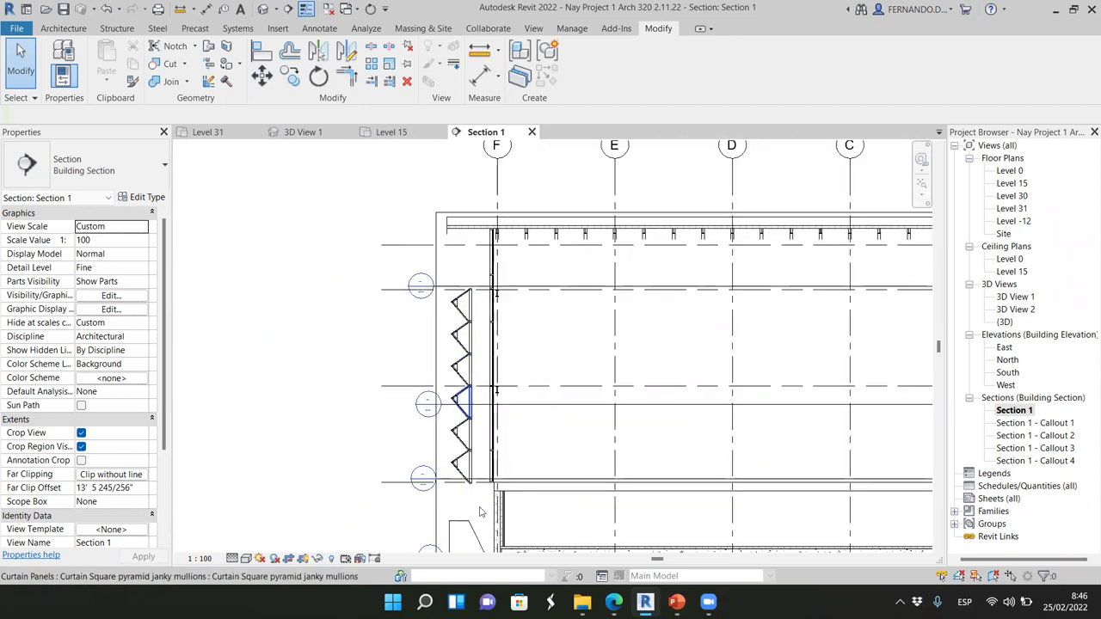
scroll(469, 516, "up", 1)
scroll(477, 187, "up", 5)
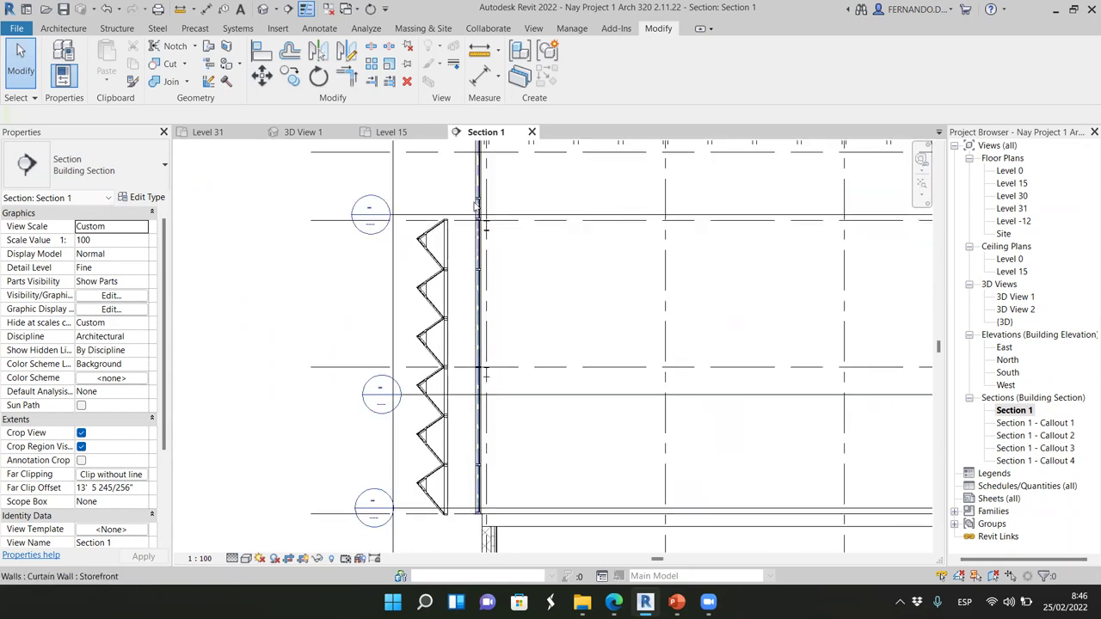
scroll(453, 255, "up", 2)
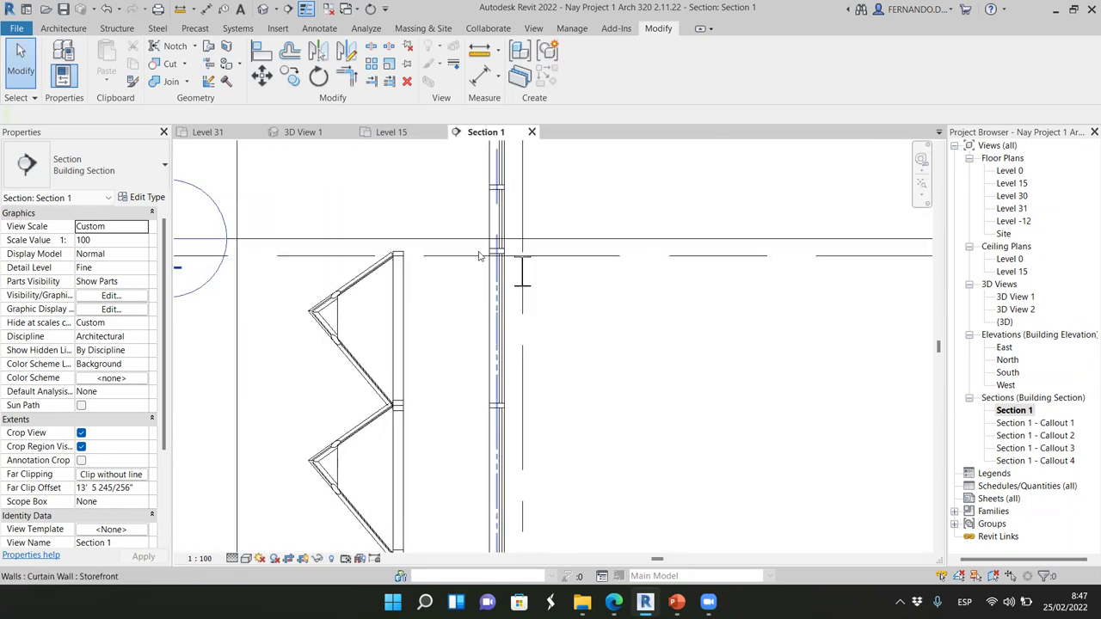
scroll(396, 260, "up", 2)
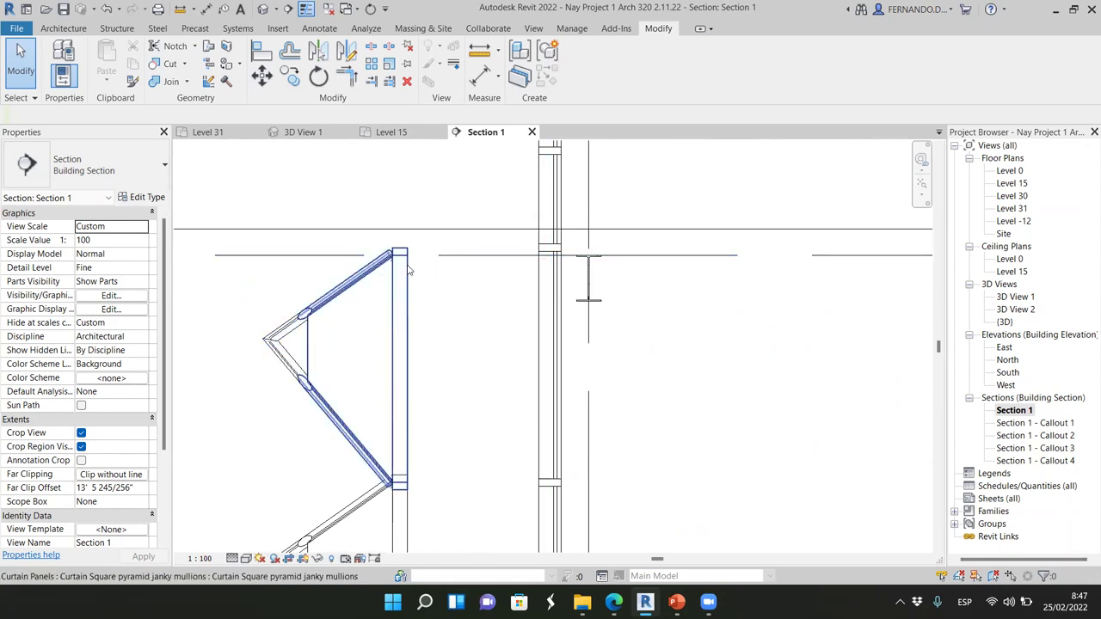
scroll(408, 270, "down", 1)
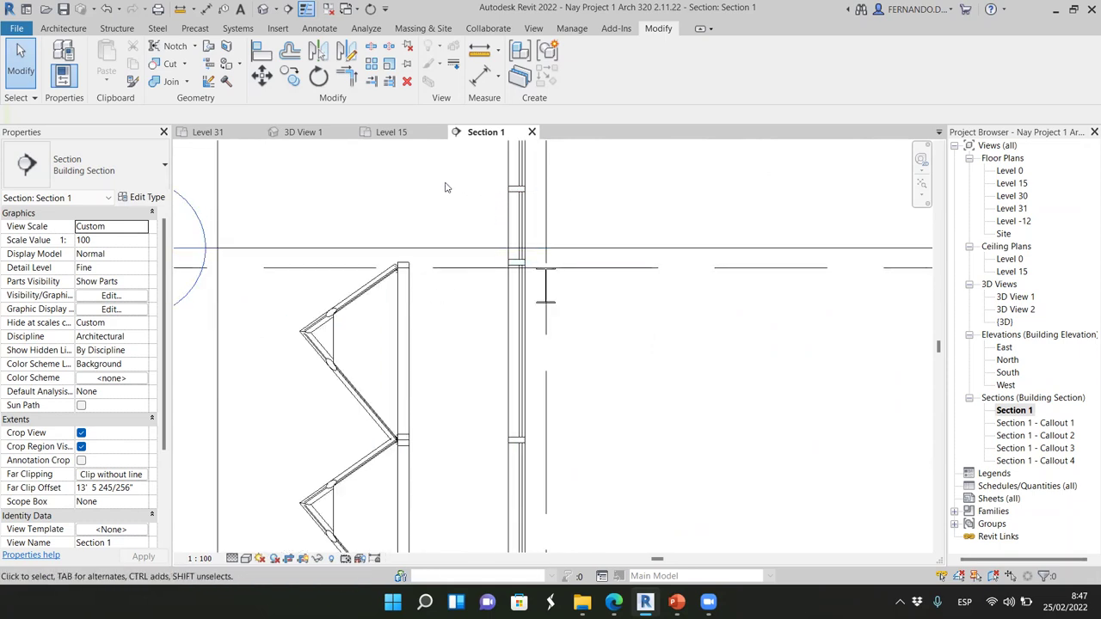
scroll(404, 284, "down", 3)
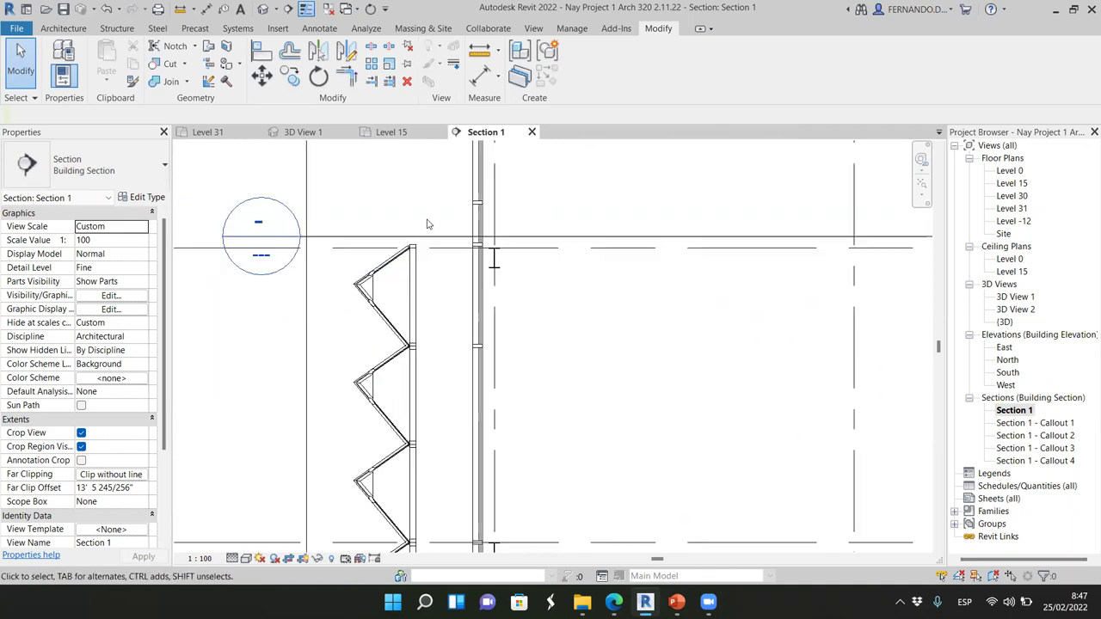
scroll(407, 330, "down", 2)
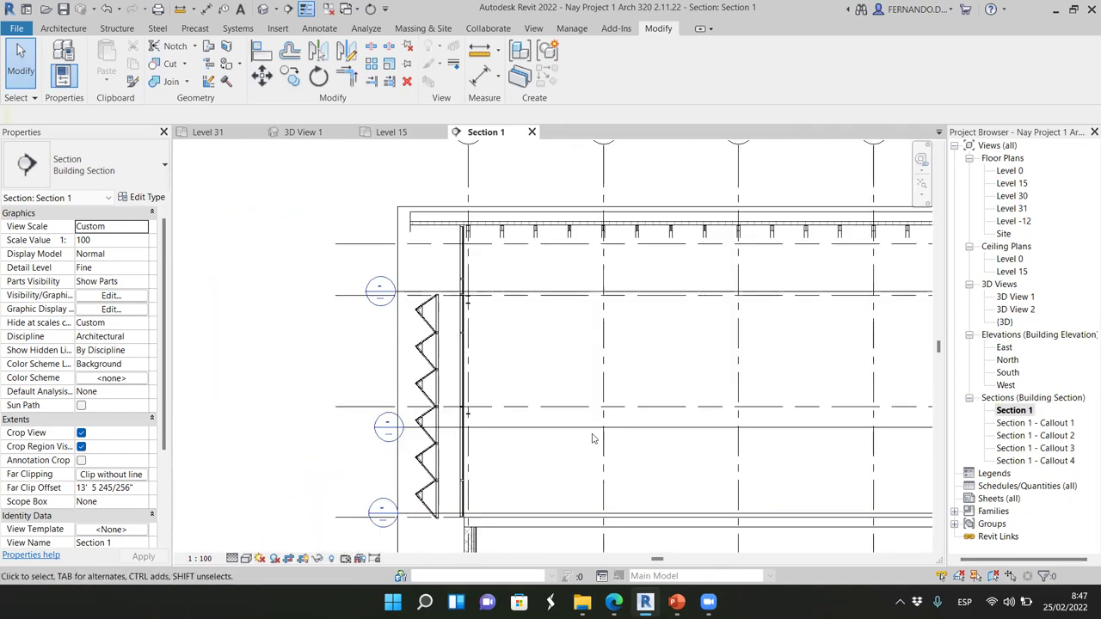
- Return to 3D View 1, orbit to the building corner and select the Level 30 beam behind the pyramid screen
left_click(303, 132)
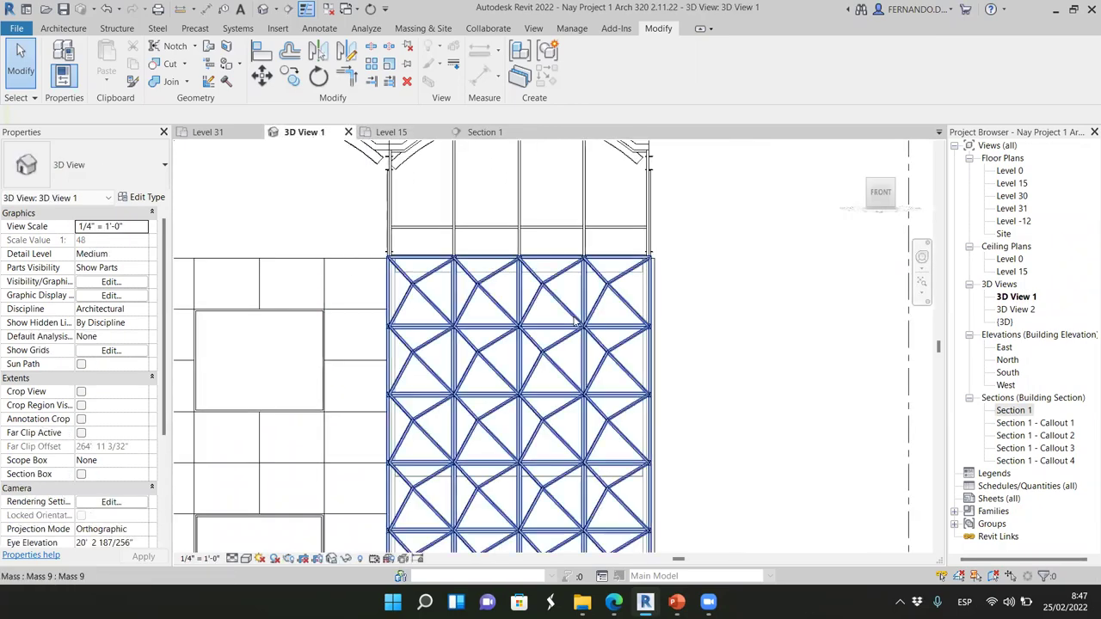
scroll(575, 323, "down", 4)
left_click_drag(879, 193, 800, 225)
scroll(568, 352, "up", 6)
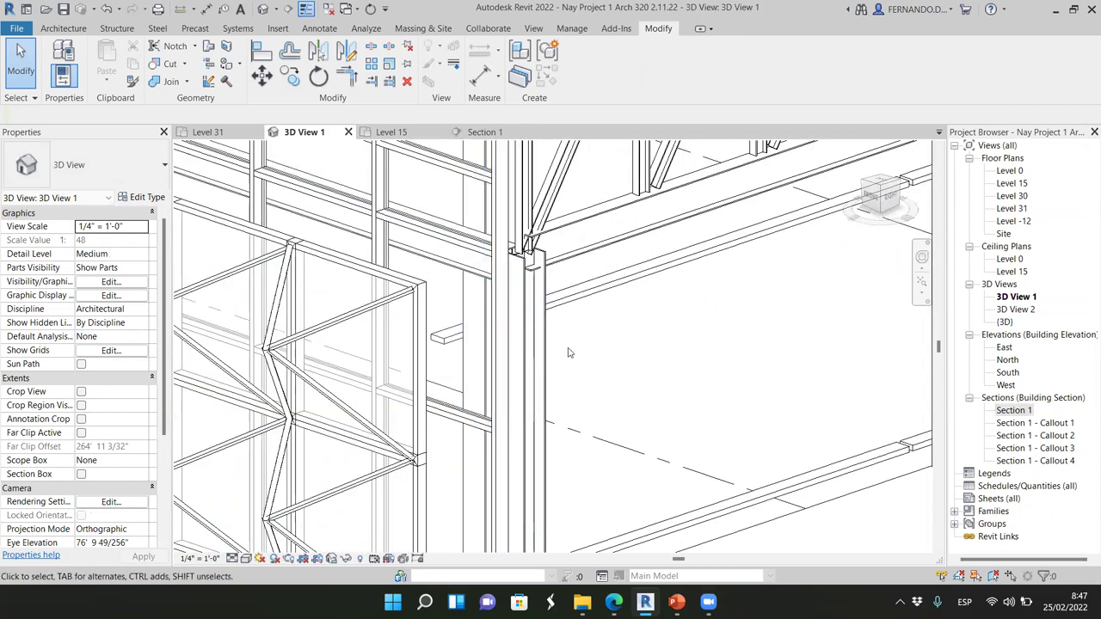
scroll(567, 352, "down", 1)
left_click(557, 346)
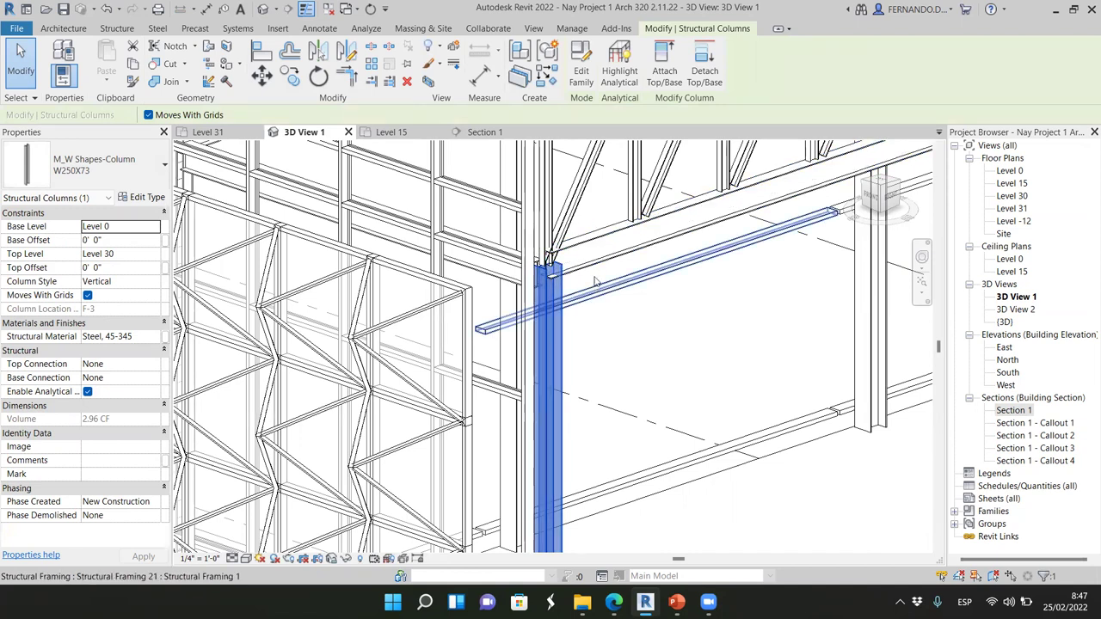
key("Tab")
left_click(561, 344)
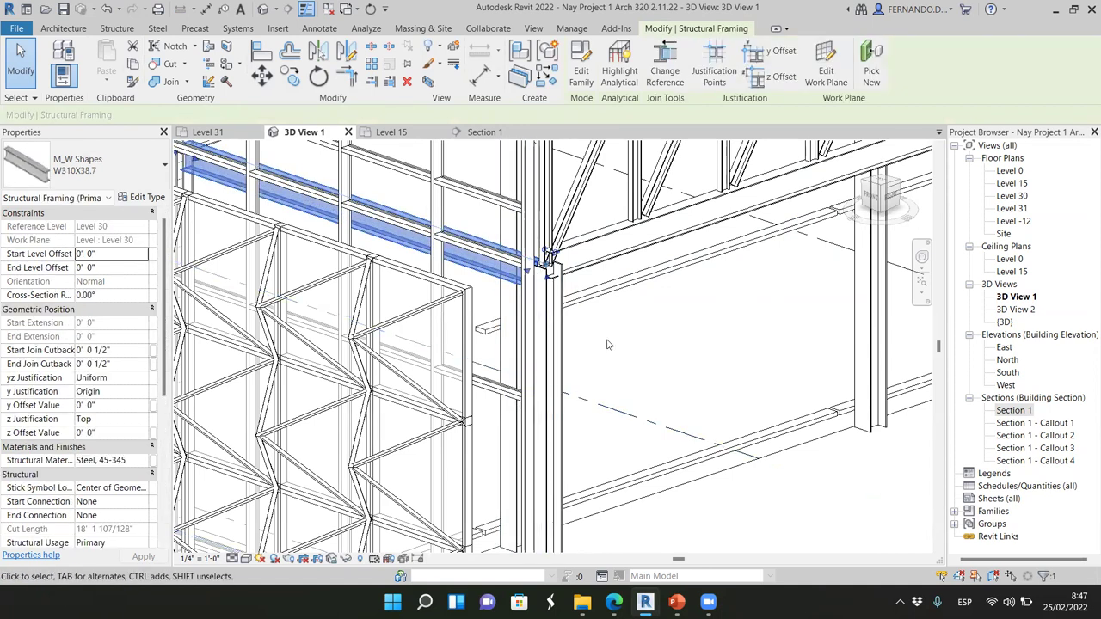
- Add the lower beam and the corner column to the selection and inspect this framing from the front and at an angle
middle_click_drag(607, 344, 567, 481, "shift")
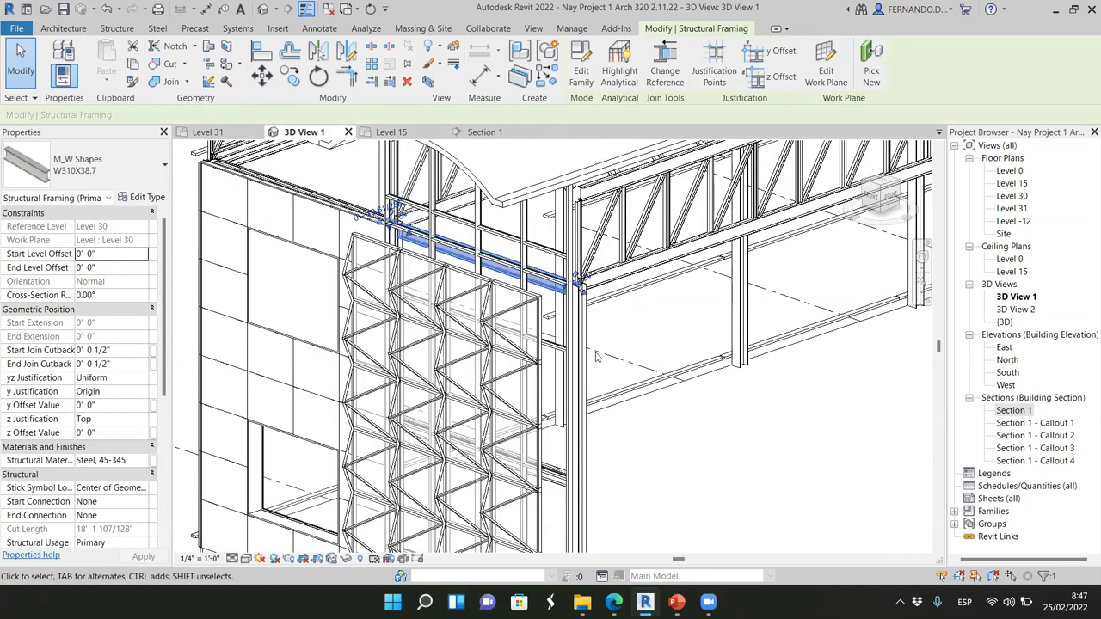
left_click(569, 510, "ctrl")
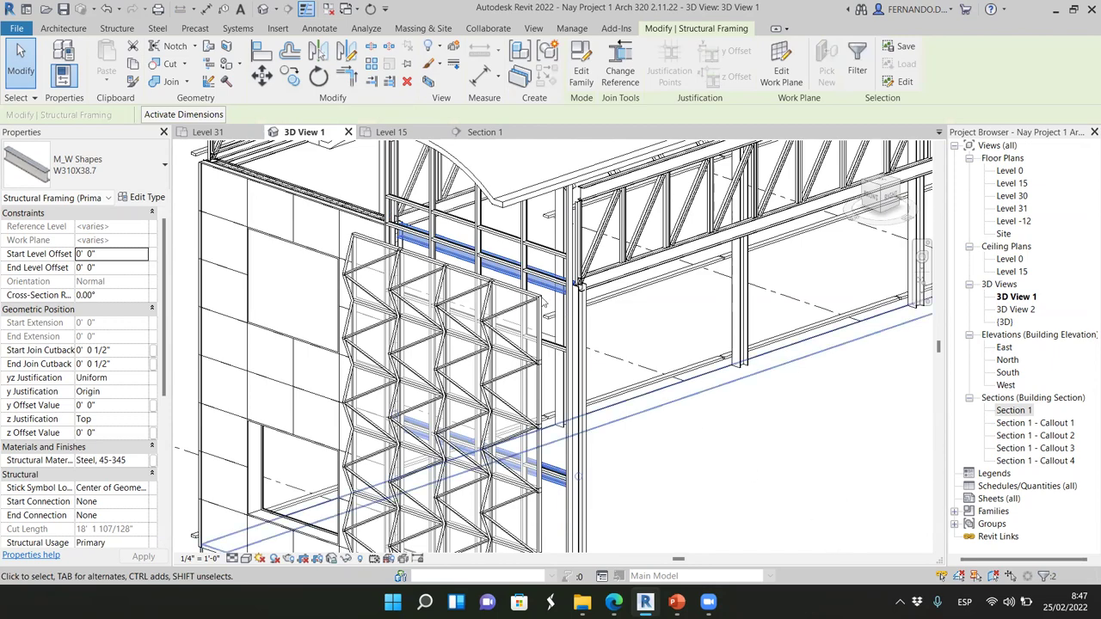
scroll(529, 300, "up", 2)
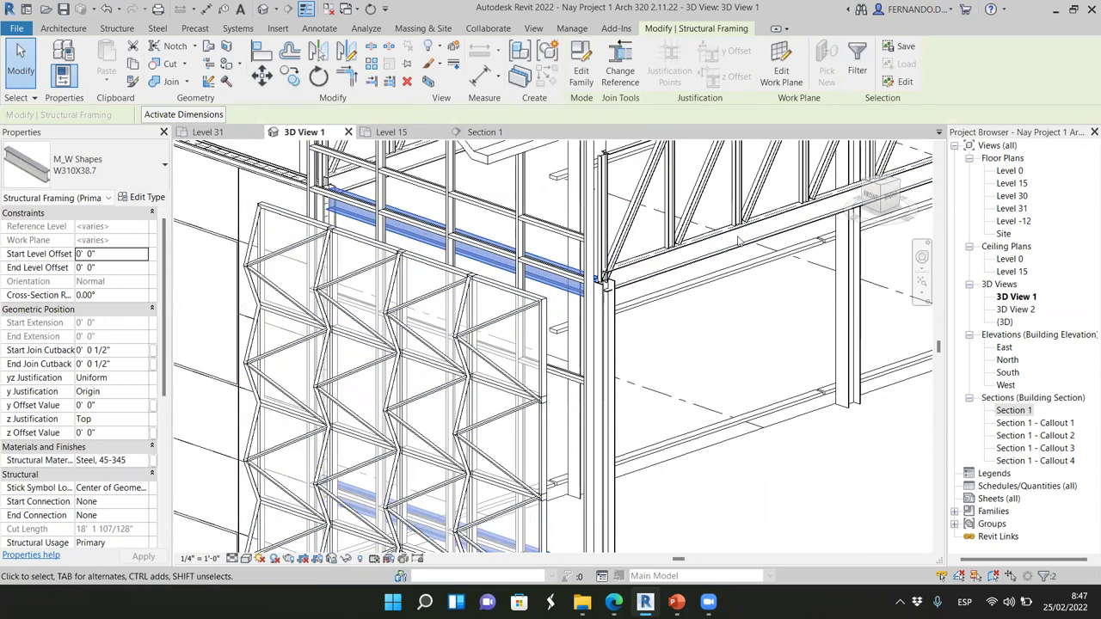
scroll(676, 268, "down", 5)
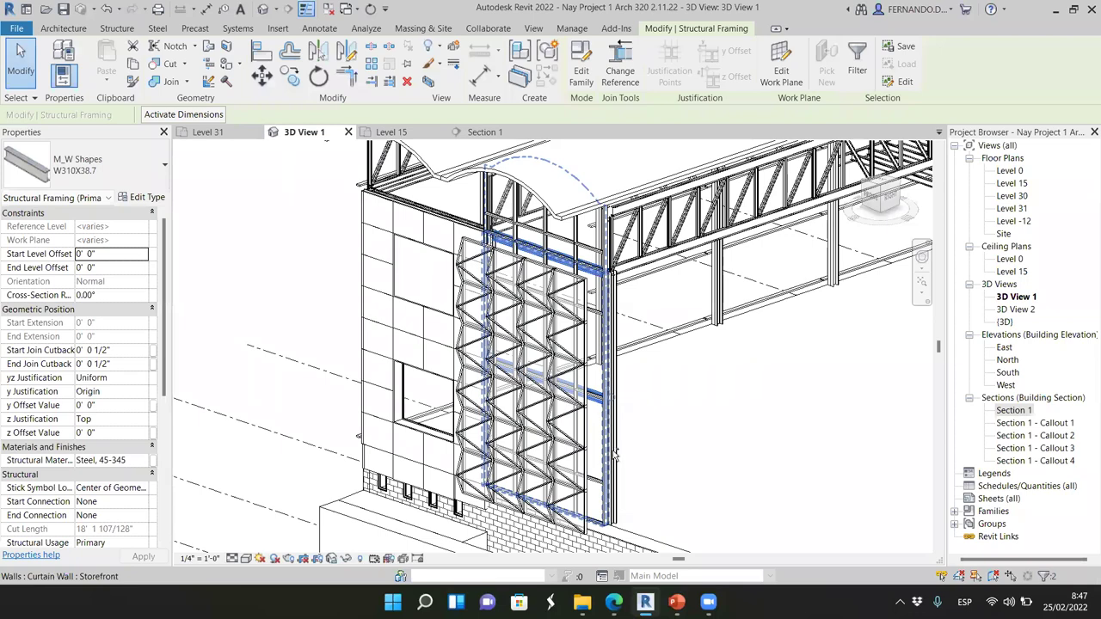
left_click(618, 448, "ctrl")
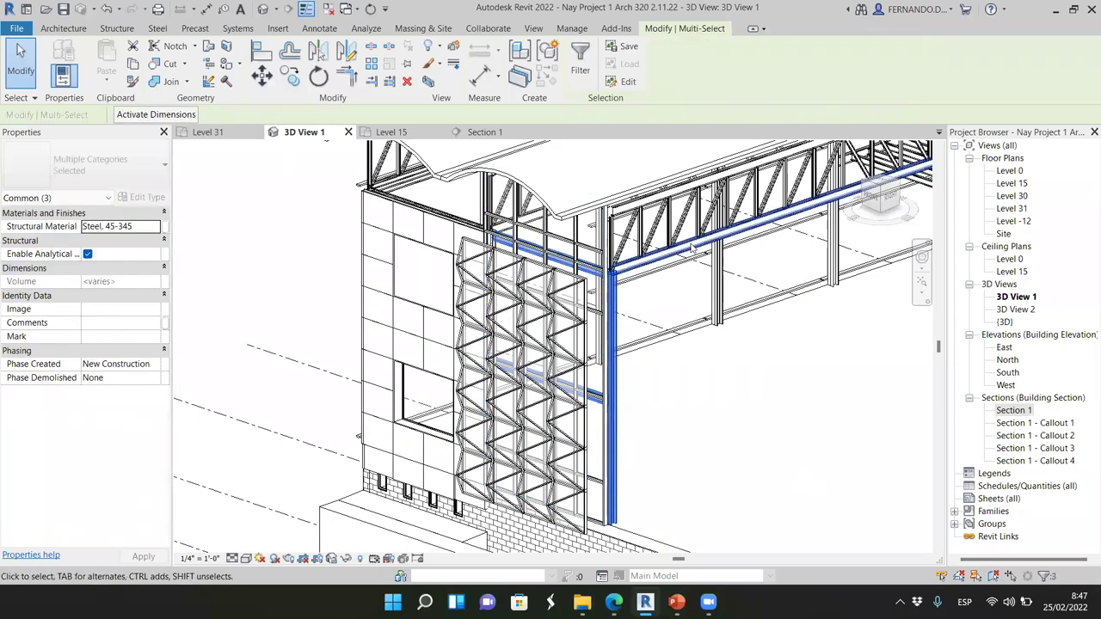
left_click(871, 198)
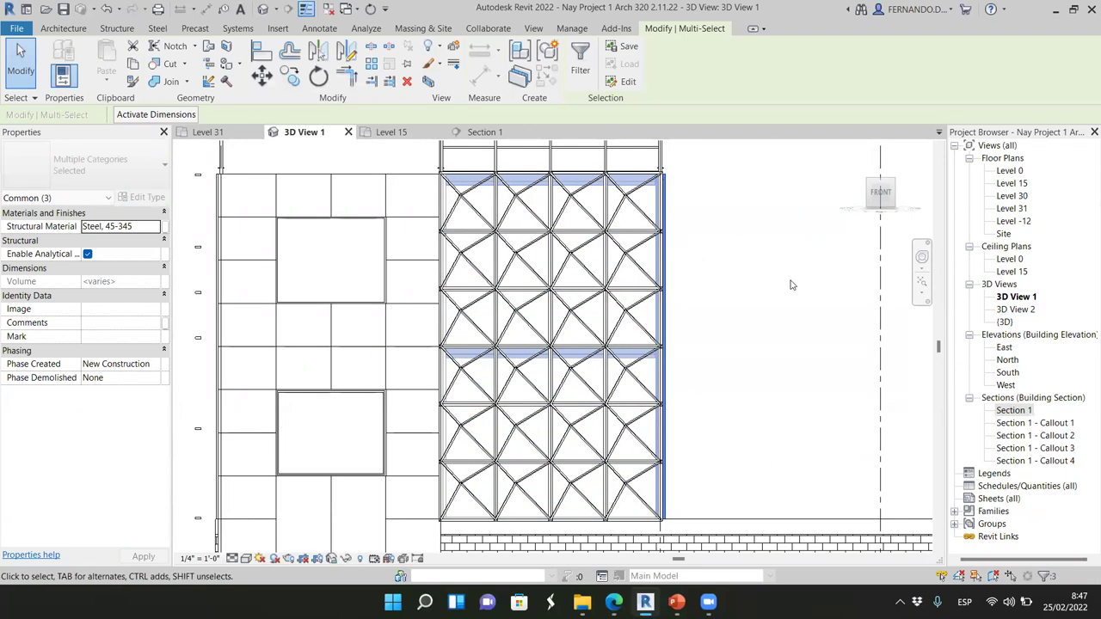
left_click(893, 180)
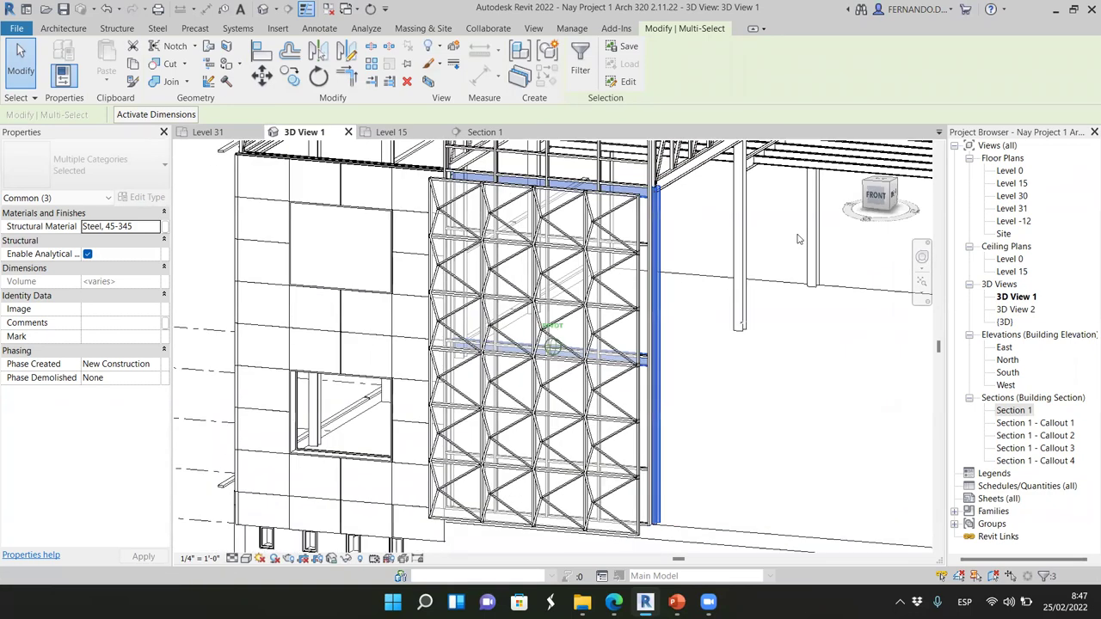
left_click(856, 284)
- Select the storefront curtain wall behind the pyramid screen and inspect its edge beside the corner column
scroll(601, 362, "up", 3)
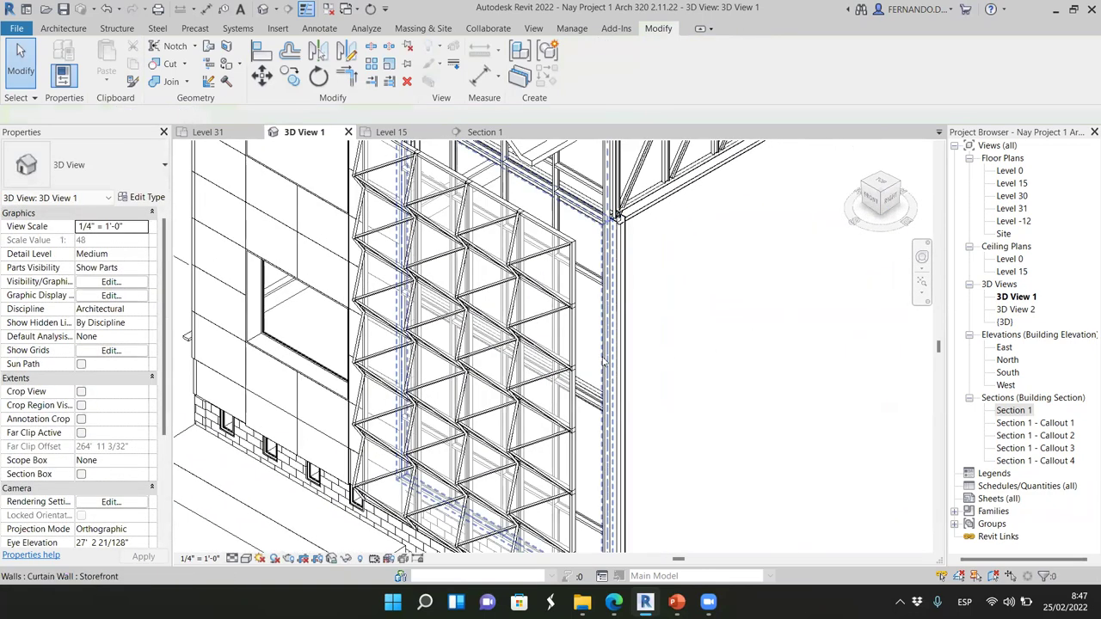
left_click(604, 361)
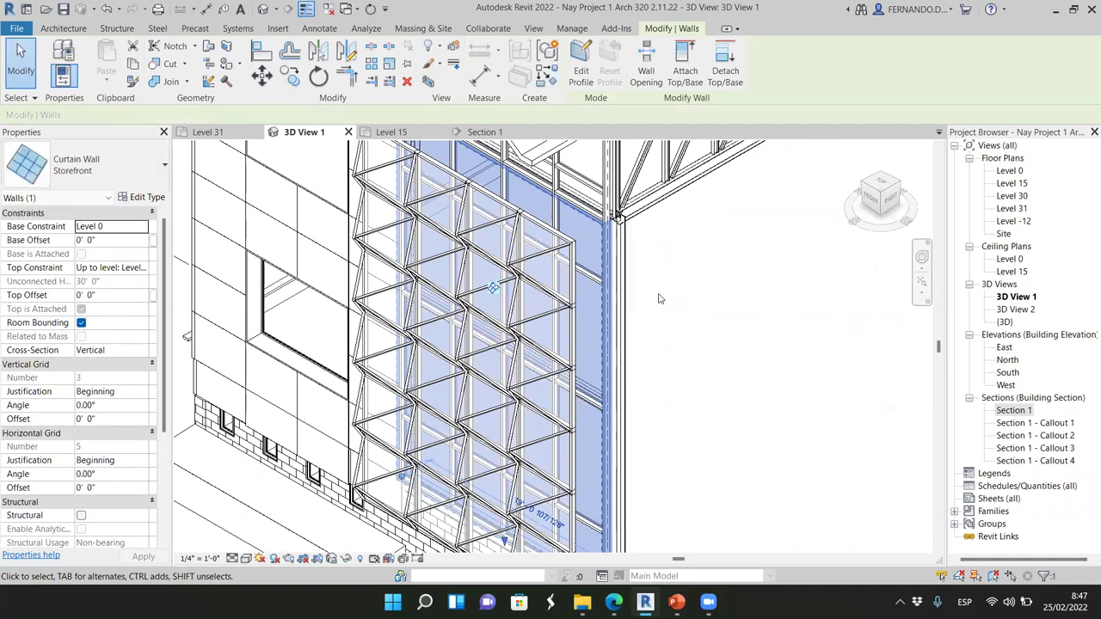
scroll(659, 298, "up", 2)
scroll(634, 202, "up", 2)
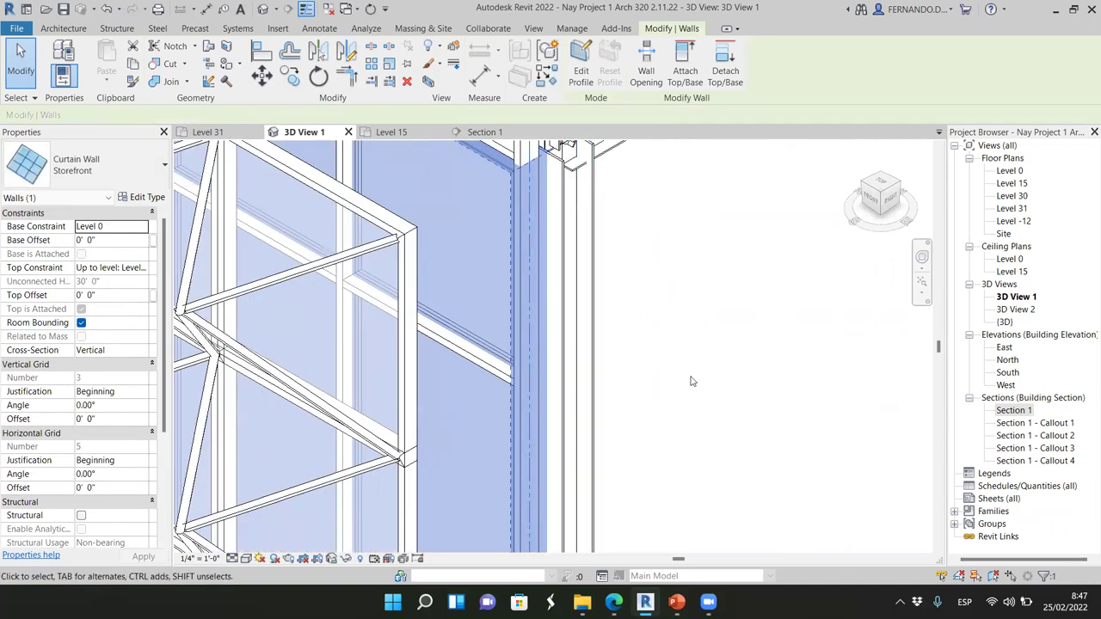
scroll(750, 311, "down", 3)
scroll(416, 417, "up", 2)
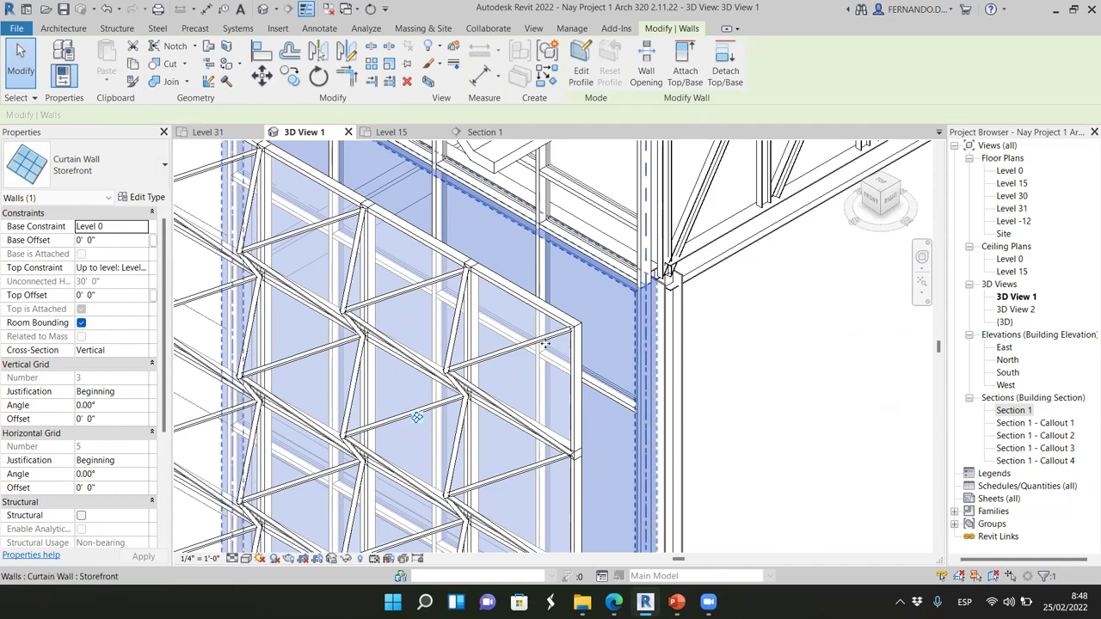
- Select the pyramid panel mass, the storefront curtain wall and the corner column in turn to compare their positions
left_click(578, 349)
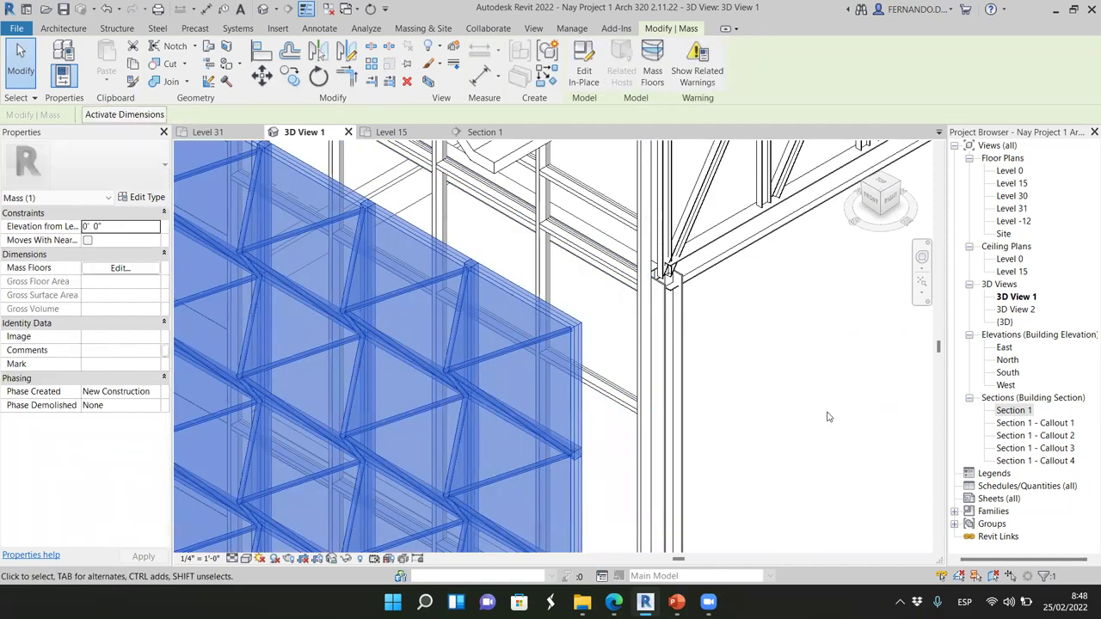
scroll(831, 347, "down", 4)
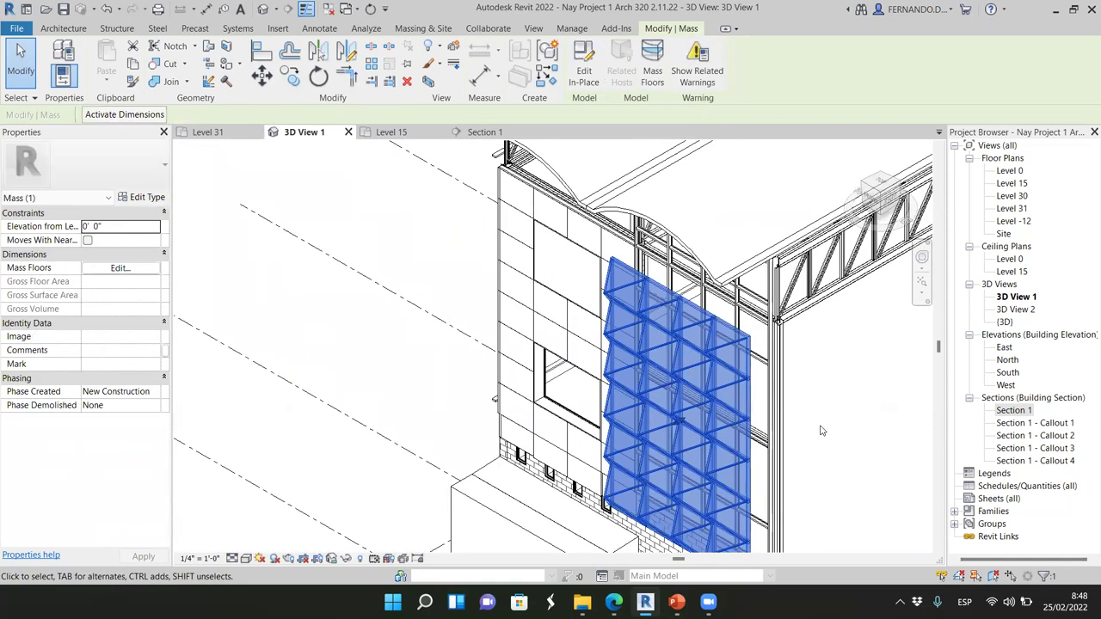
left_click(882, 201)
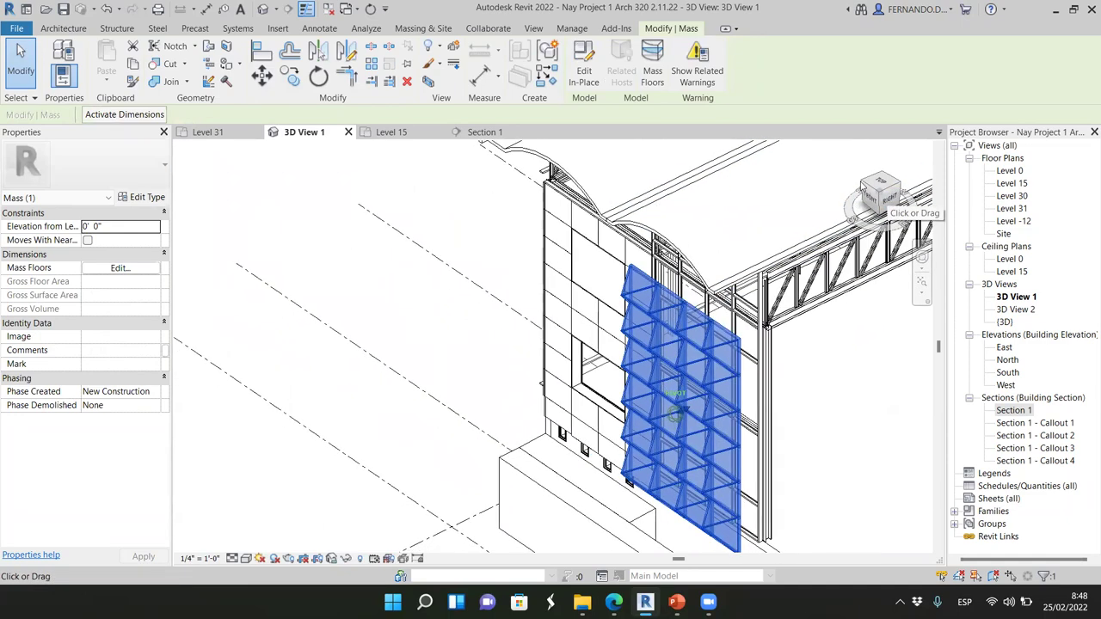
scroll(791, 385, "up", 5)
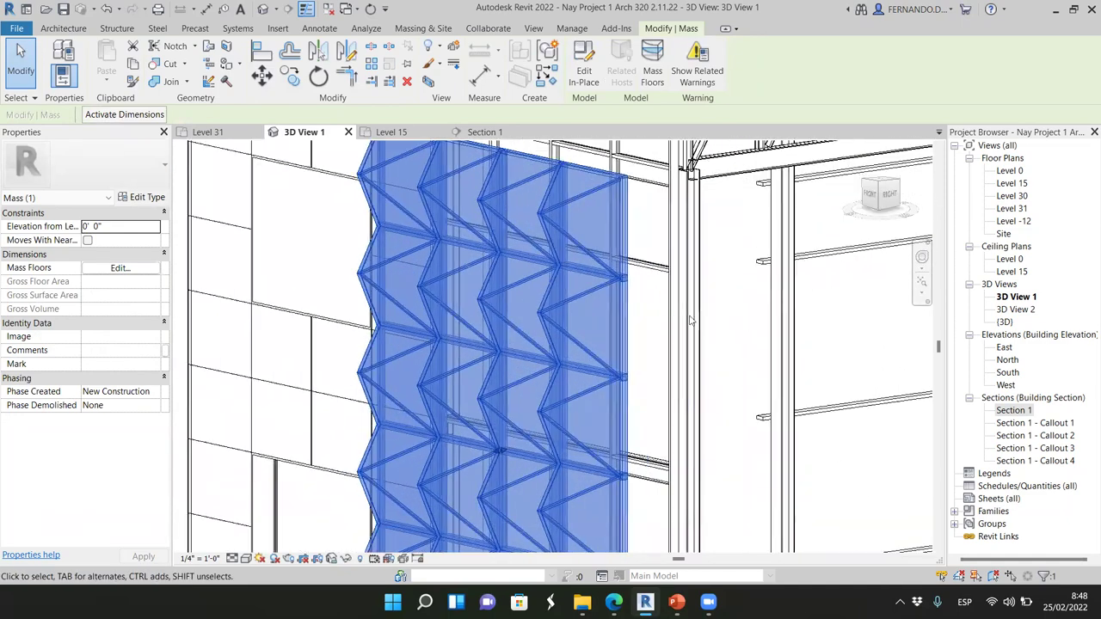
left_click(685, 387)
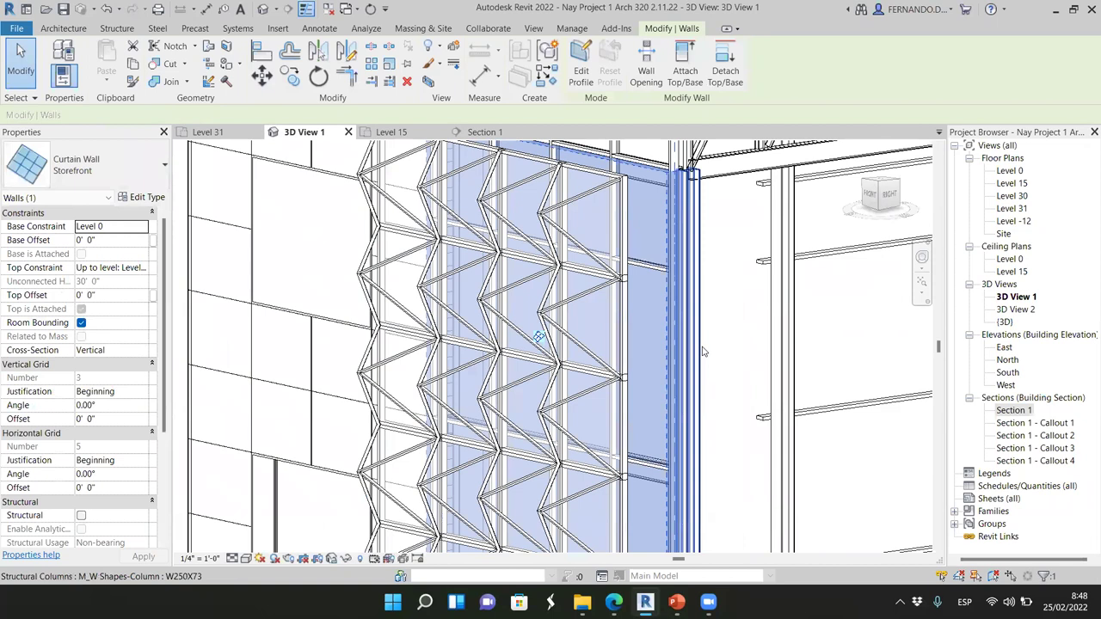
left_click(697, 357)
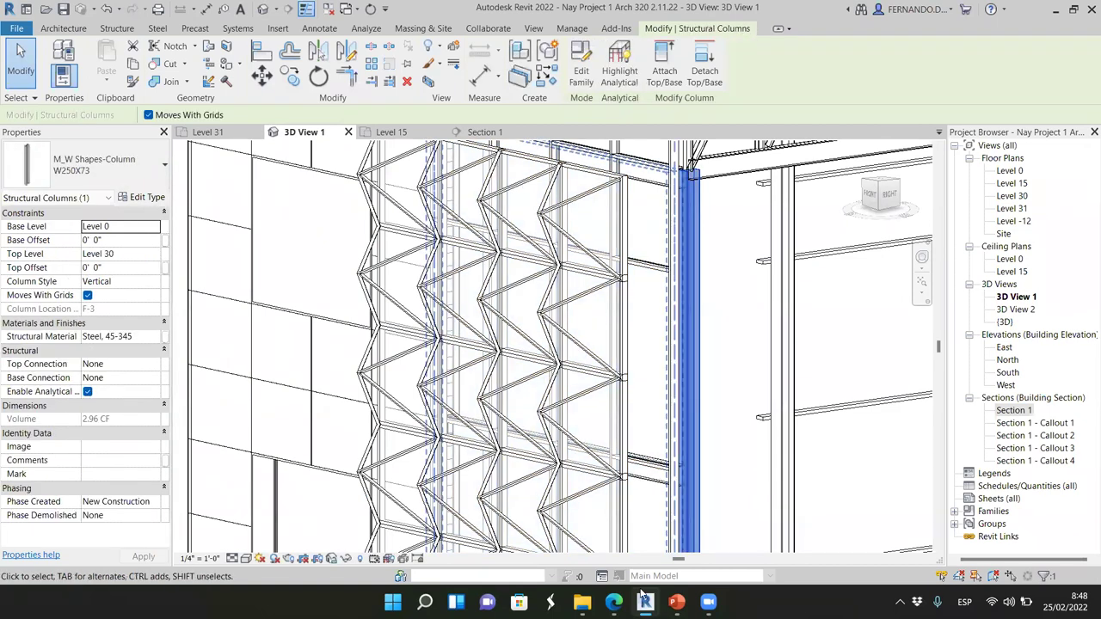
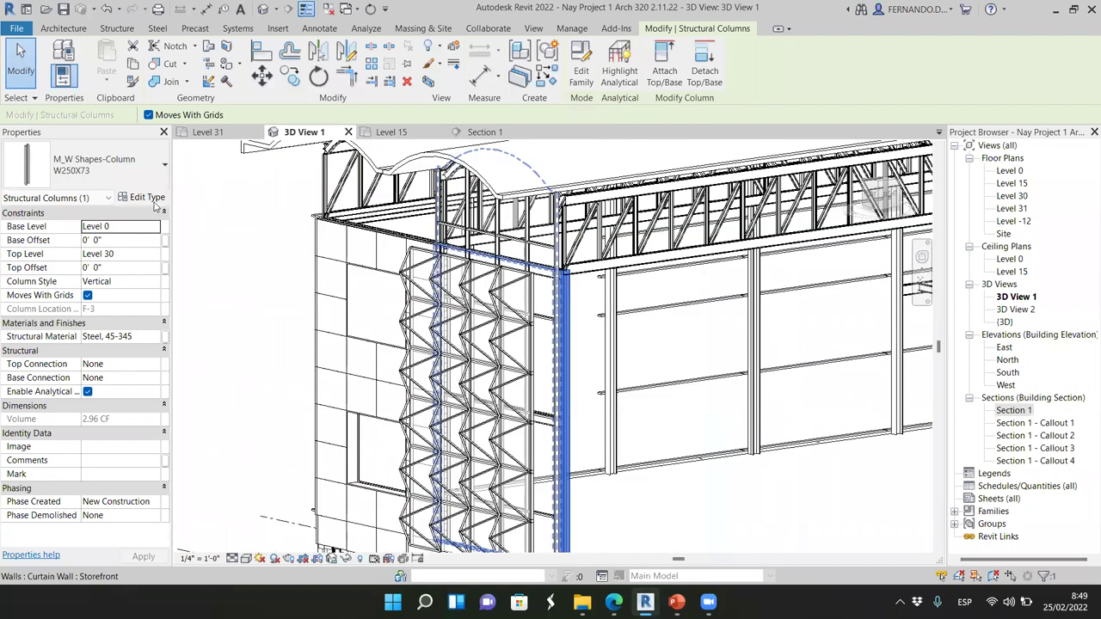
- Switch to the Level 15 floor plan, clear the selection and examine the pyramid screen and curtain wall near grid 3
key("ctrl+Tab")
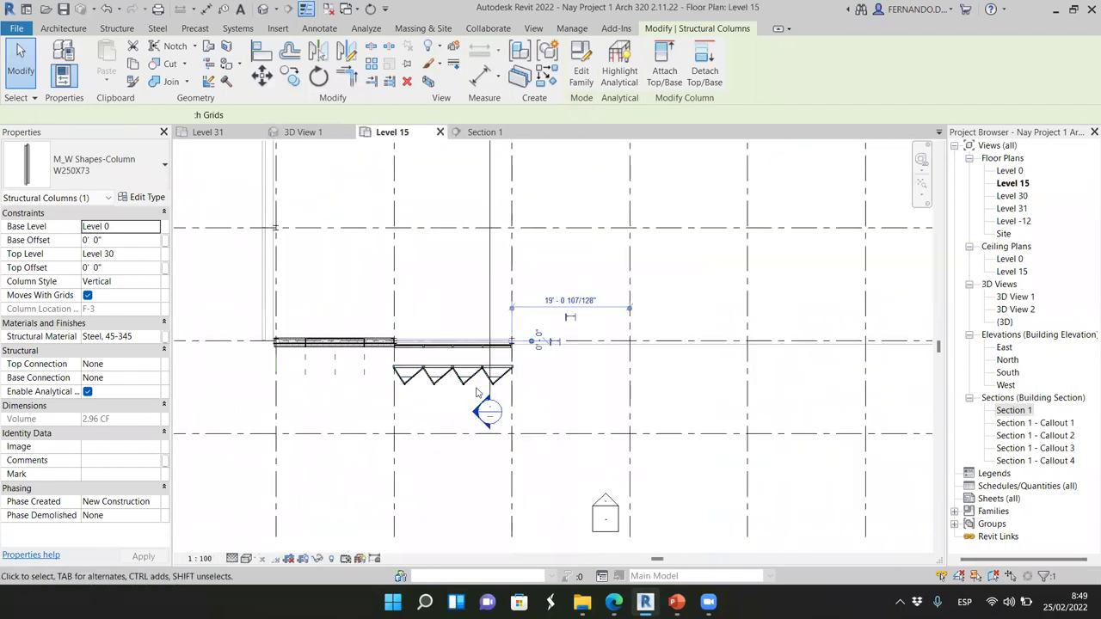
scroll(478, 399, "down", 5)
key("Escape")
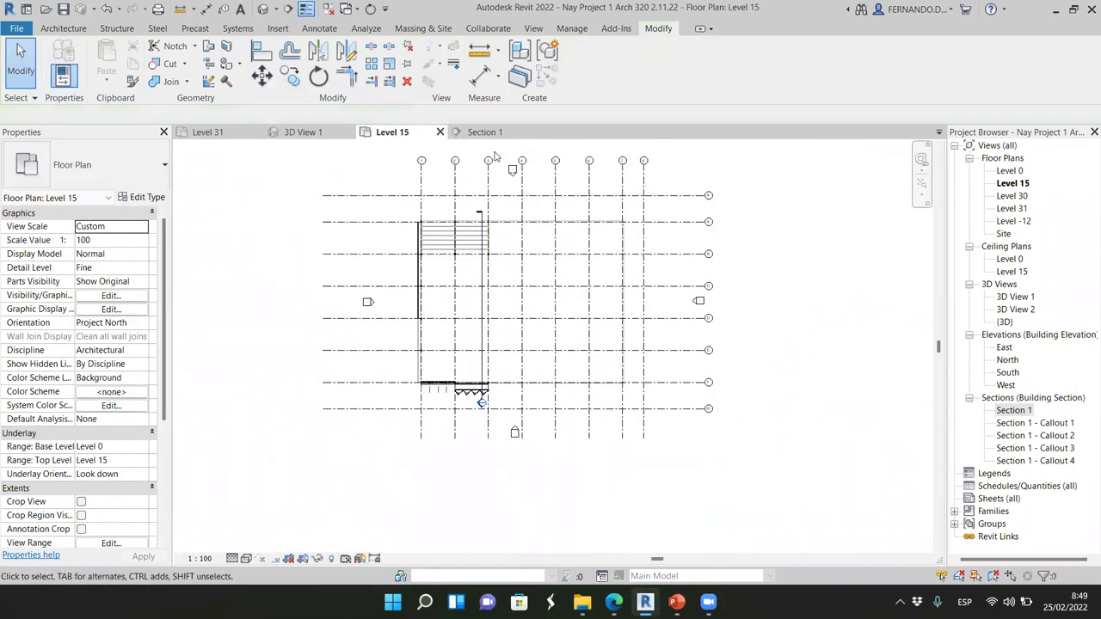
scroll(510, 176, "up", 3)
scroll(510, 176, "down", 3)
scroll(498, 442, "up", 4)
scroll(507, 535, "up", 2)
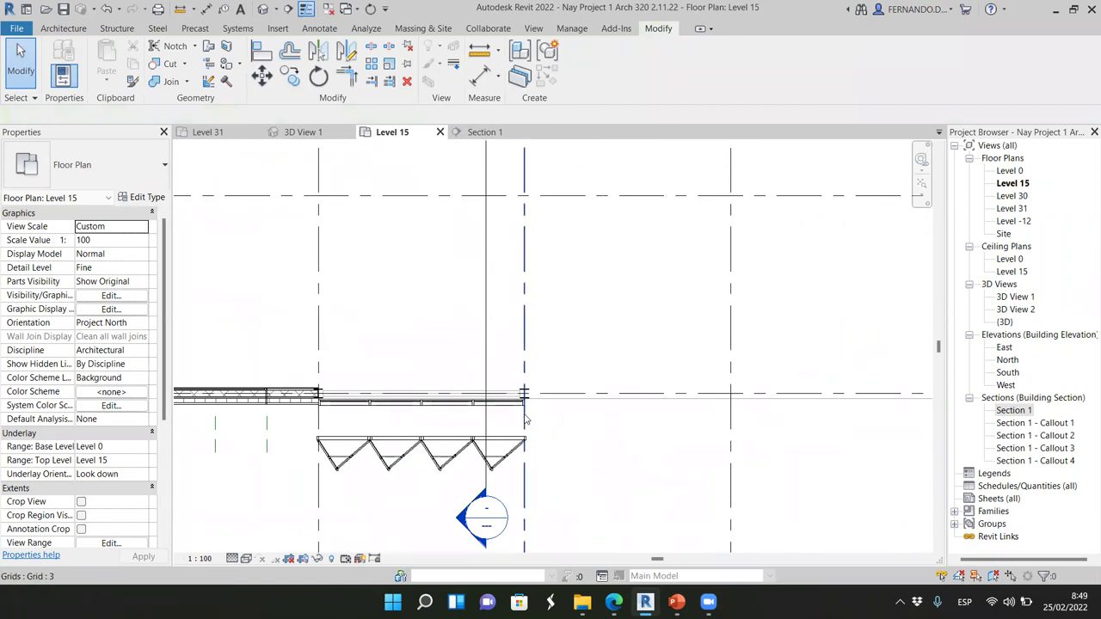
scroll(524, 419, "up", 2)
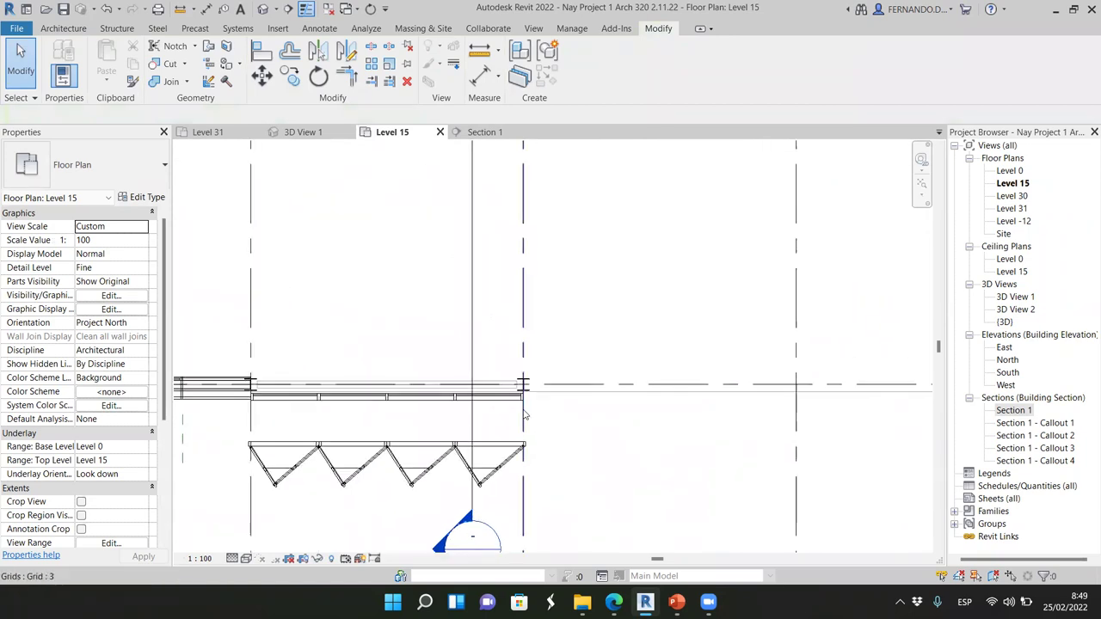
- Select the storefront curtain wall's end mullion at grid 3 and inspect its alignment with the corner column
scroll(527, 427, "up", 4)
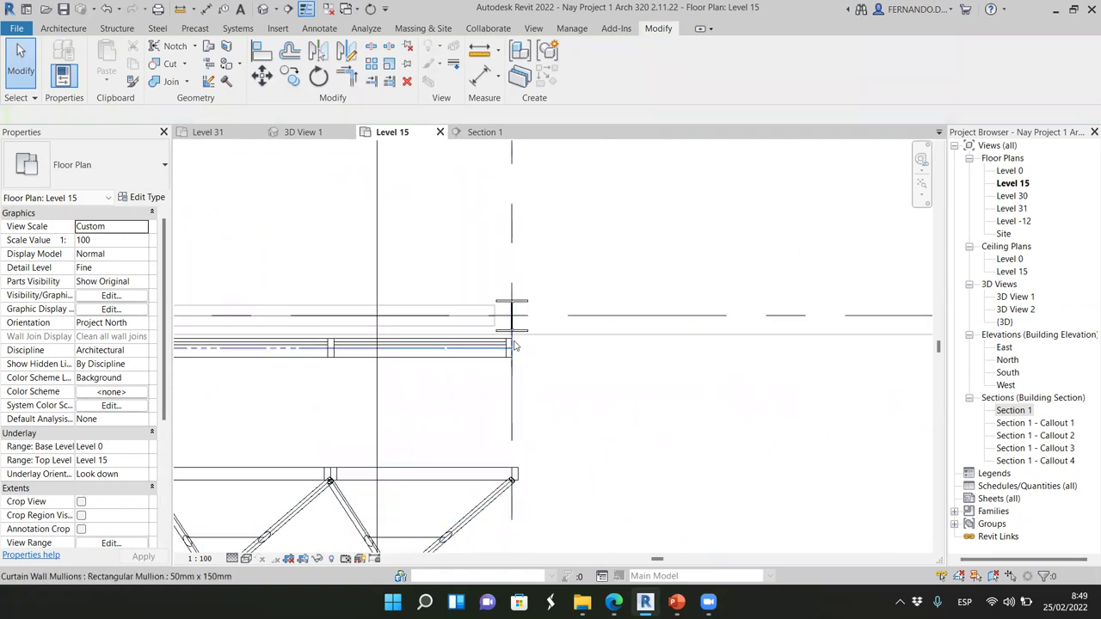
scroll(506, 362, "up", 3)
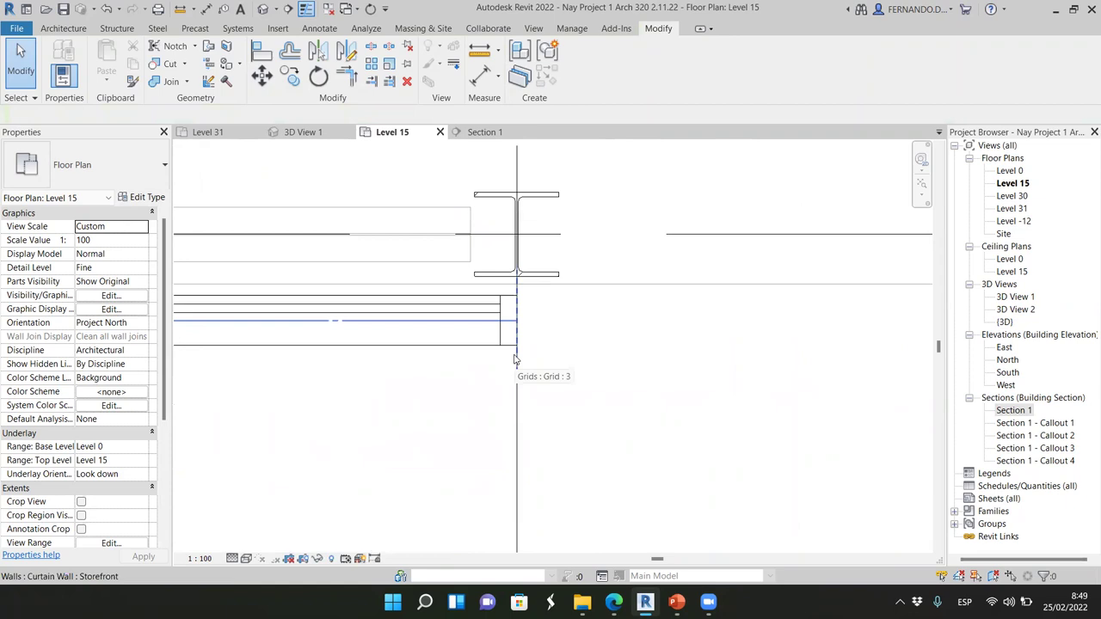
scroll(505, 353, "up", 2)
left_click(507, 346)
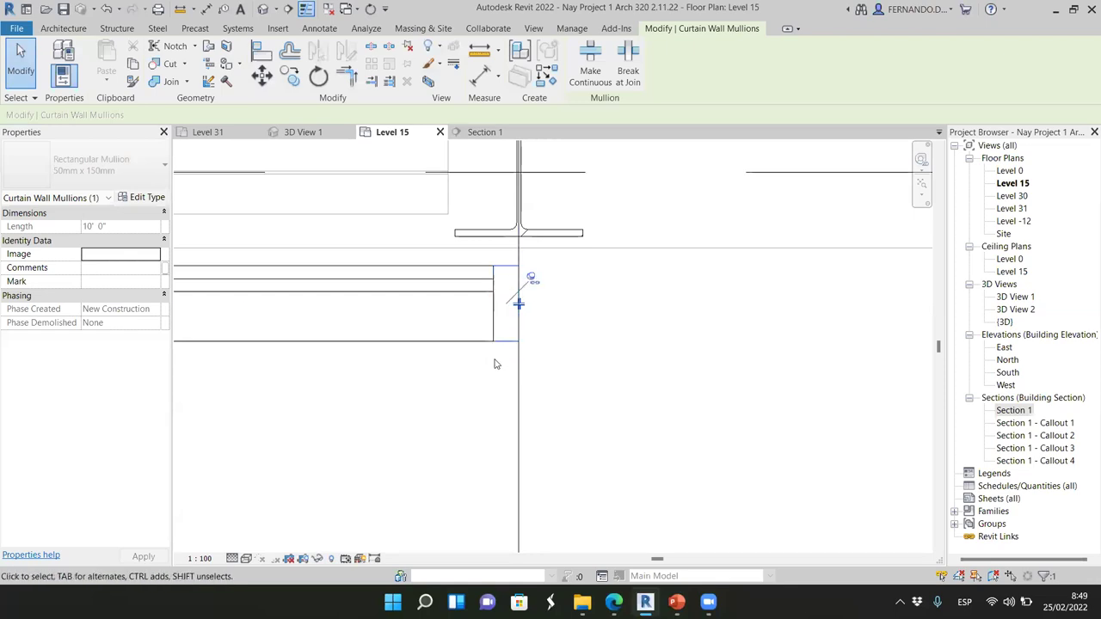
scroll(499, 335, "down", 2)
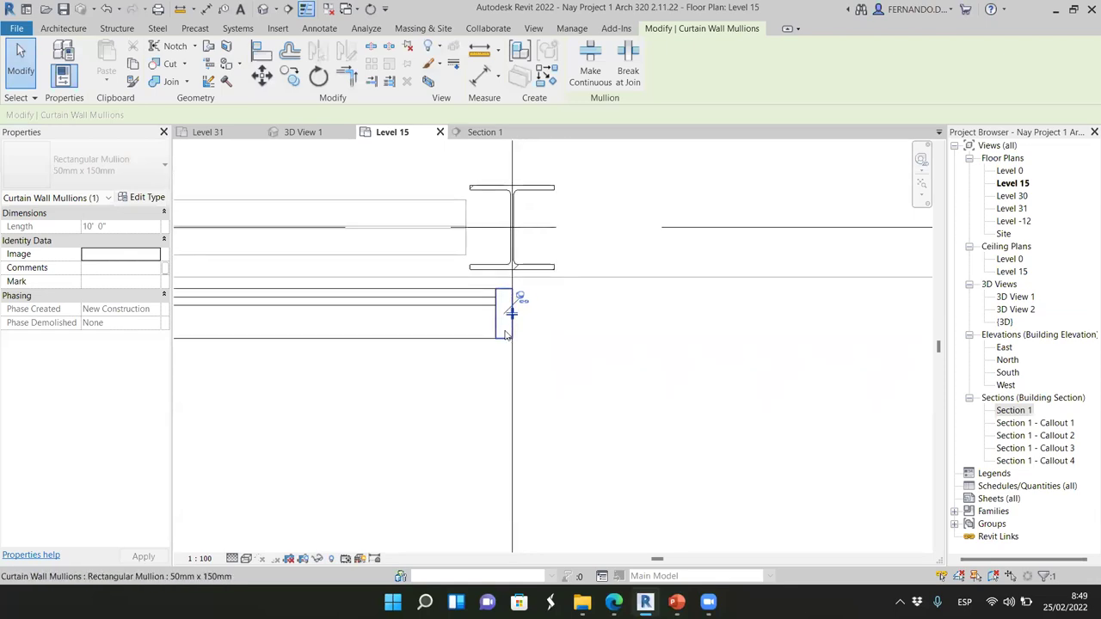
scroll(512, 314, "down", 2)
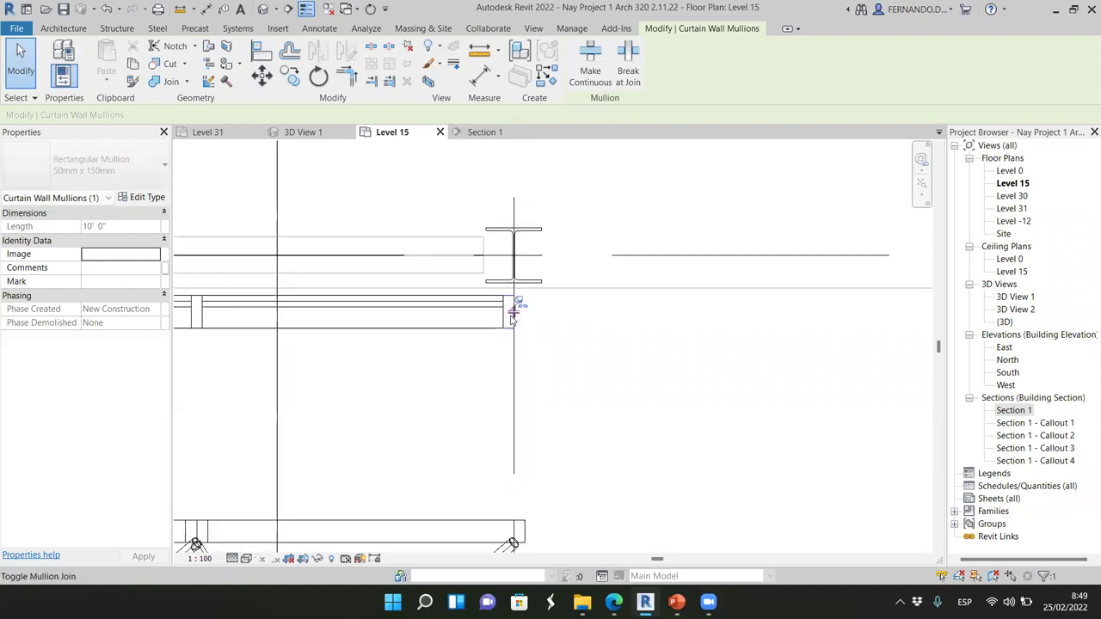
- Select the pyramid panel mass and the end mullion in turn to compare where each ends relative to grid 3
left_click(526, 531)
scroll(522, 525, "up", 2)
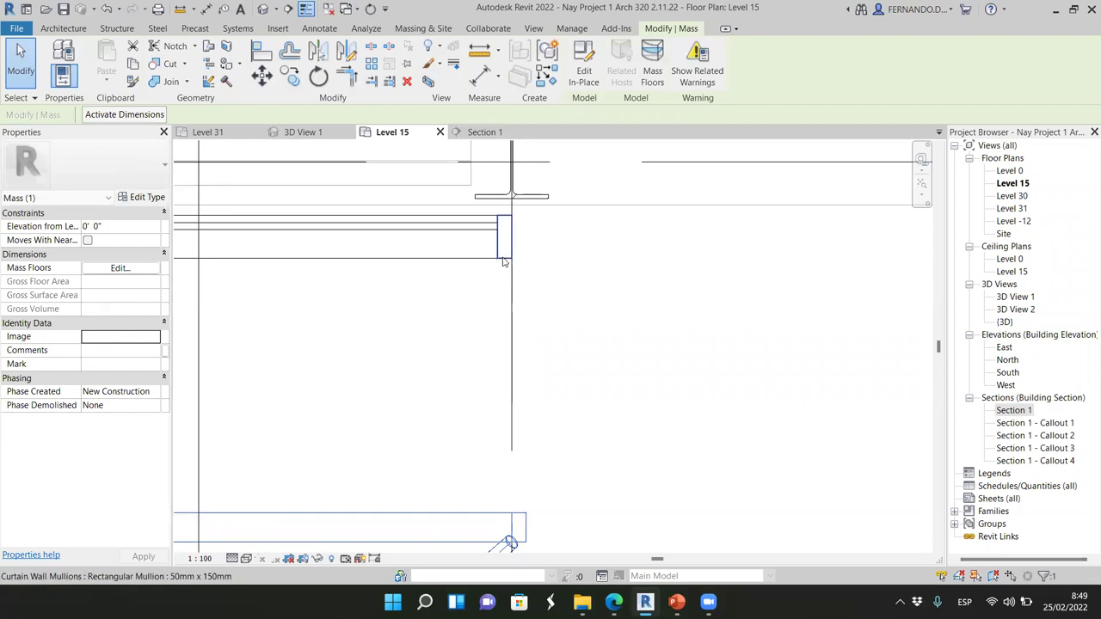
scroll(498, 537, "down", 1)
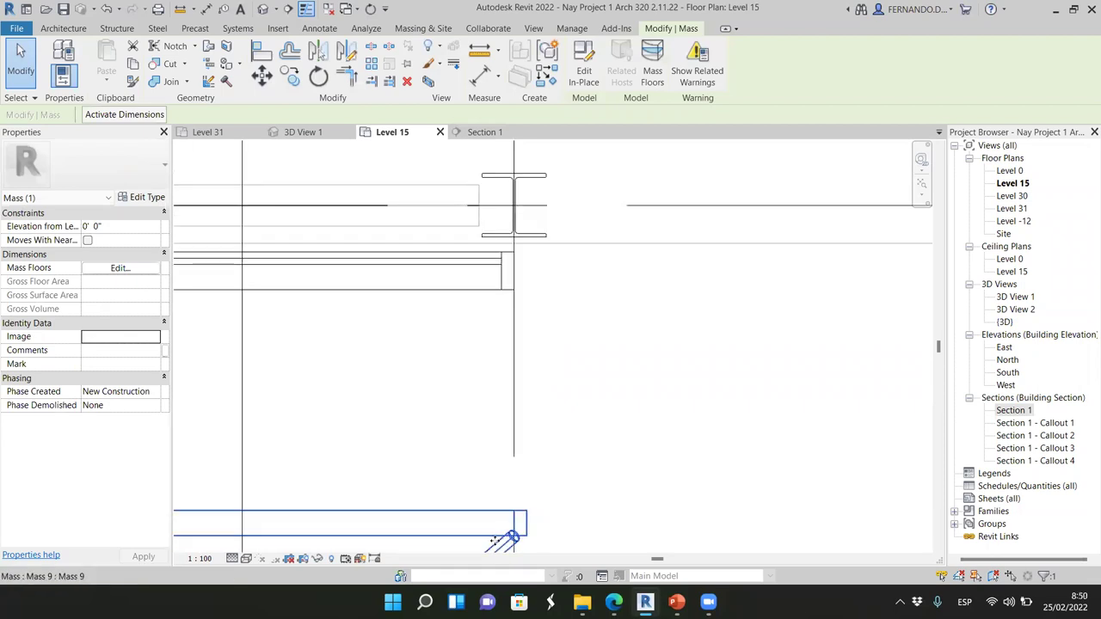
scroll(497, 542, "up", 1)
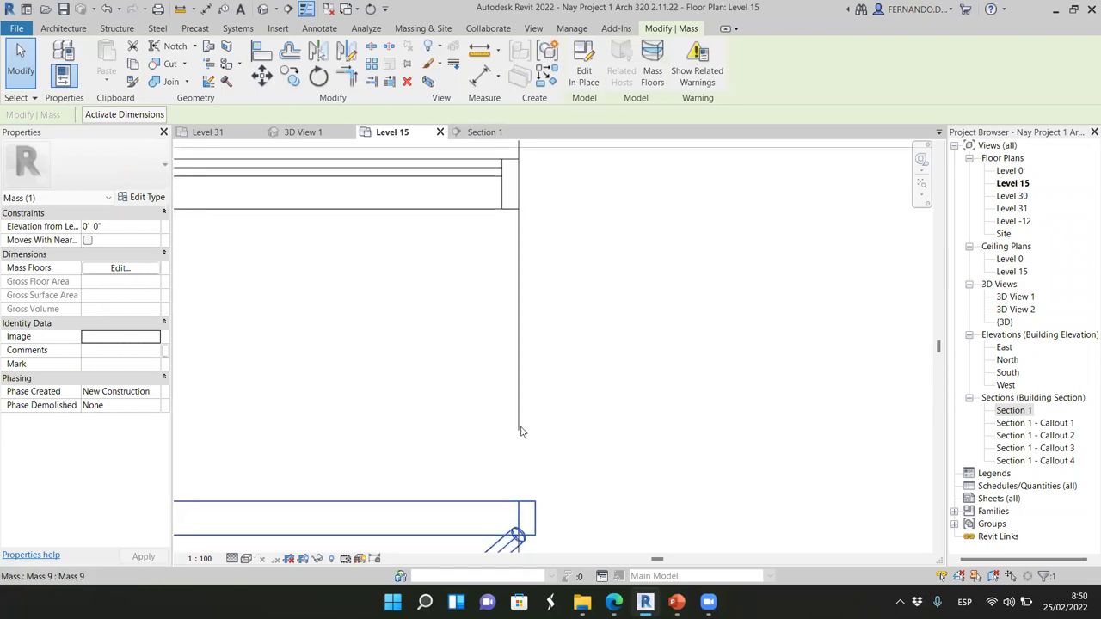
scroll(602, 471, "down", 1)
scroll(588, 477, "up", 1)
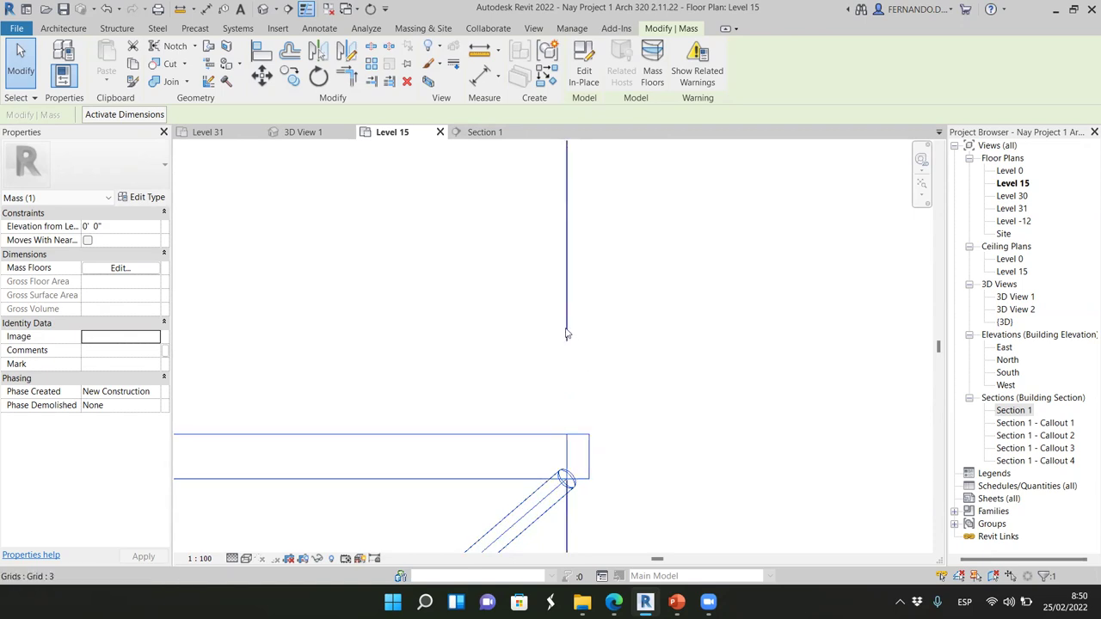
scroll(590, 484, "down", 3)
scroll(582, 450, "up", 4)
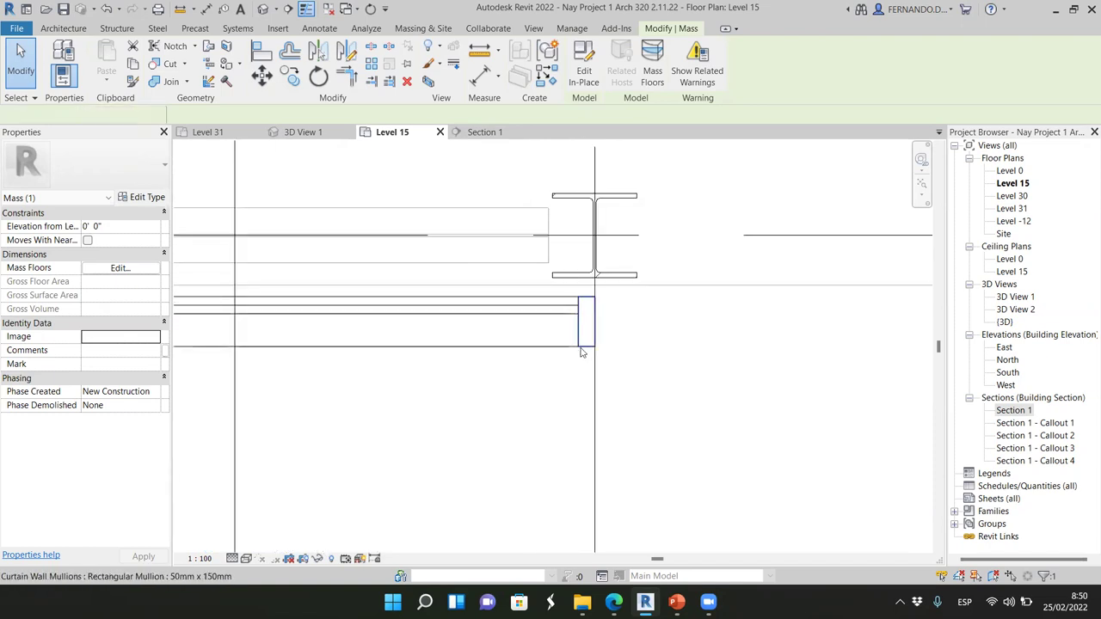
left_click(581, 350)
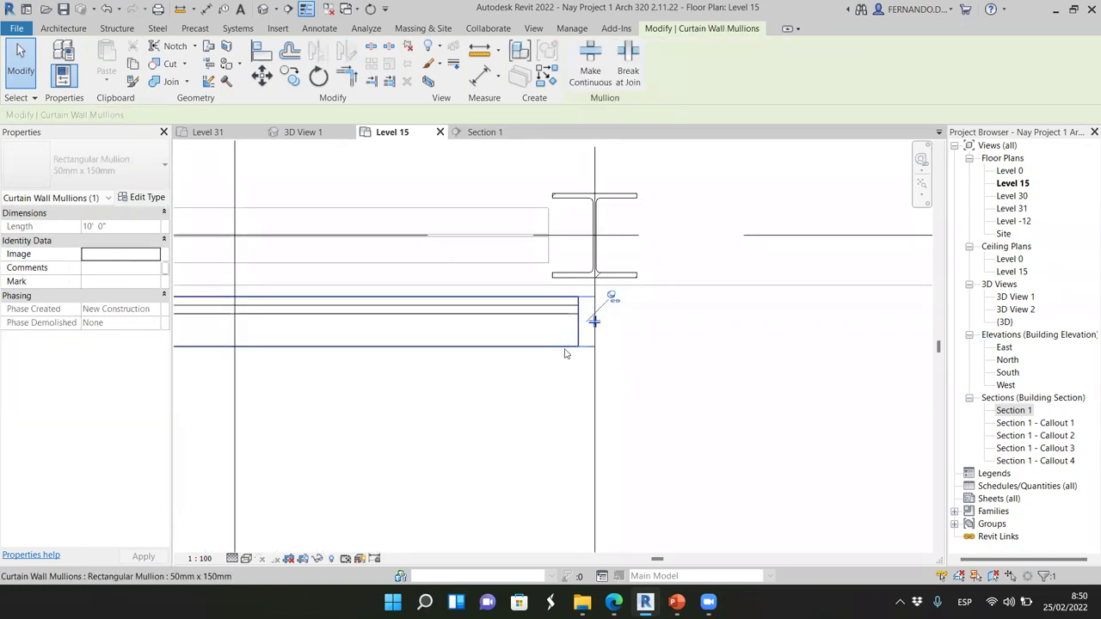
scroll(565, 351, "down", 2)
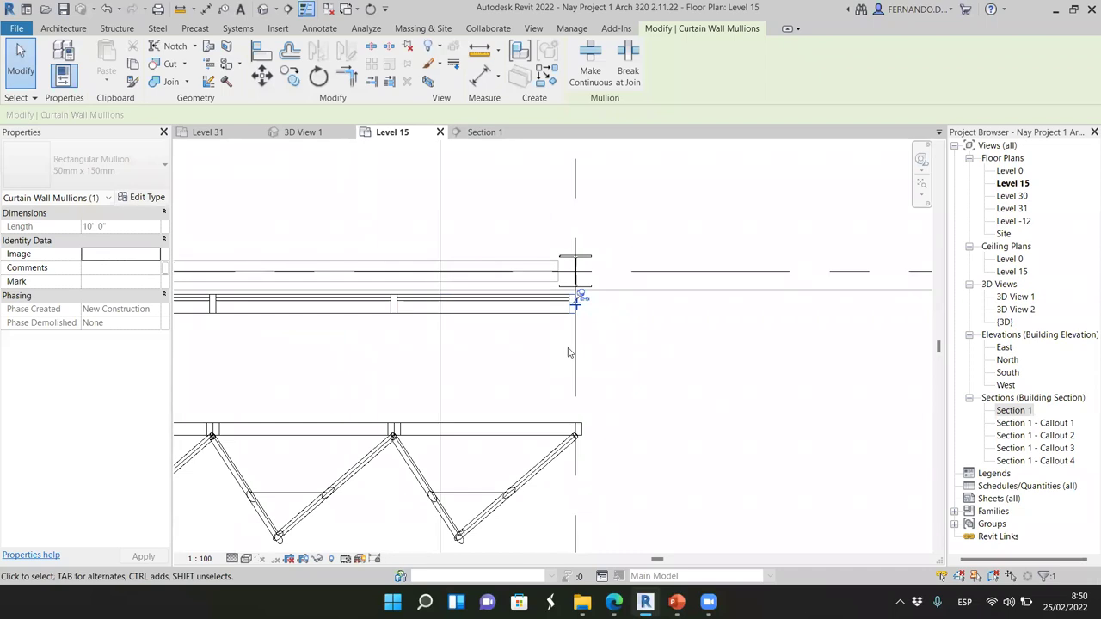
- Open the pyramid panel mass for in-place editing in the Level 15 plan
left_click(561, 457)
left_click(676, 494)
left_click(540, 468)
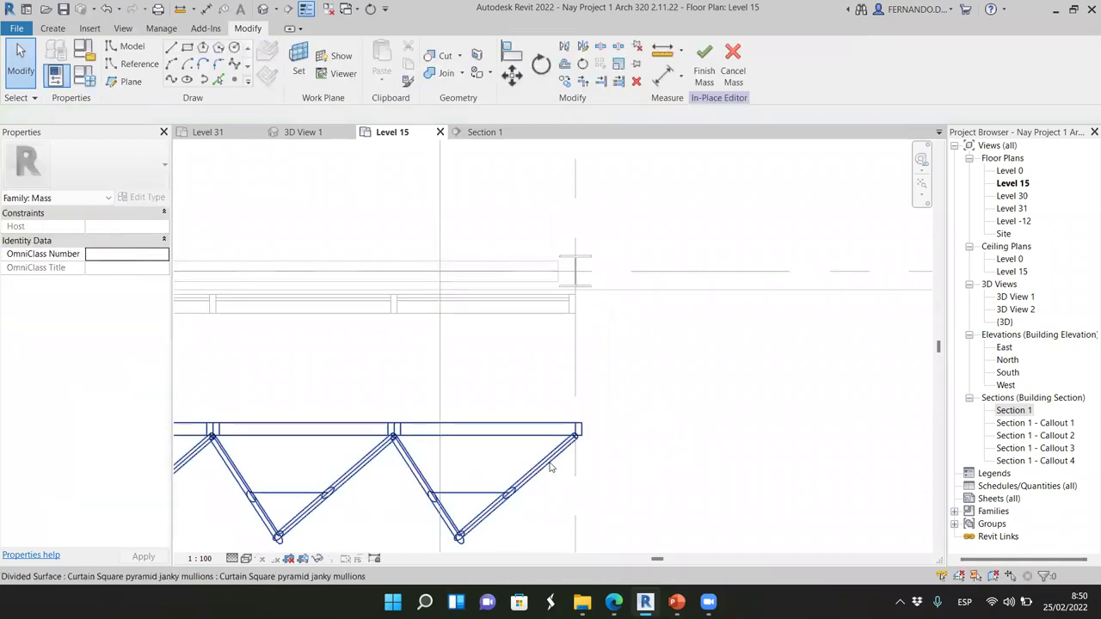
scroll(609, 431, "down", 1)
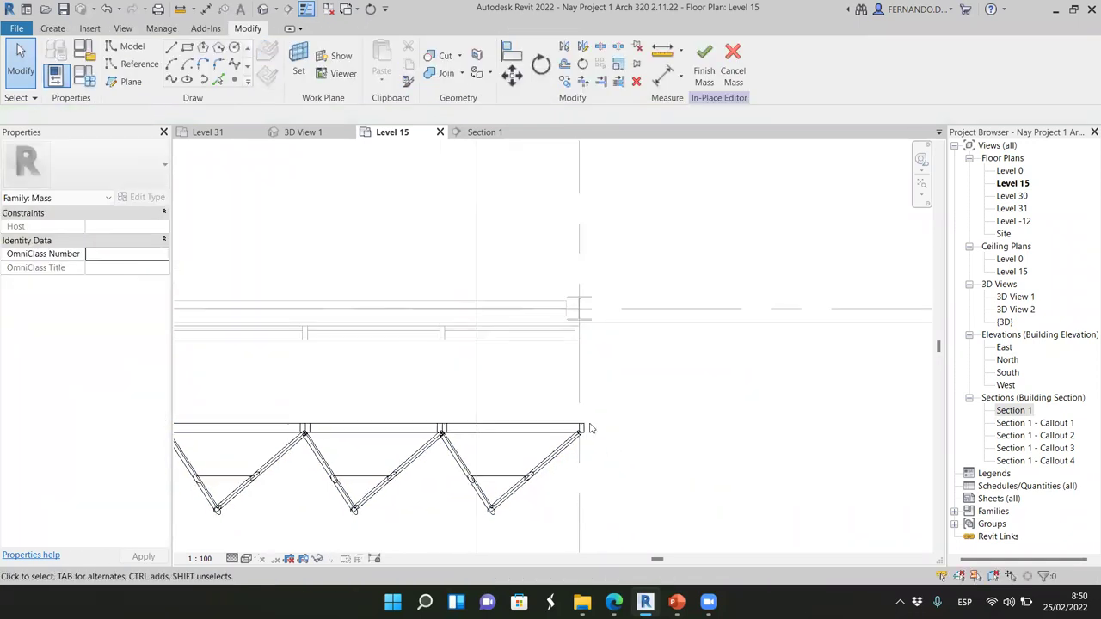
scroll(574, 432, "down", 1)
scroll(581, 429, "down", 1)
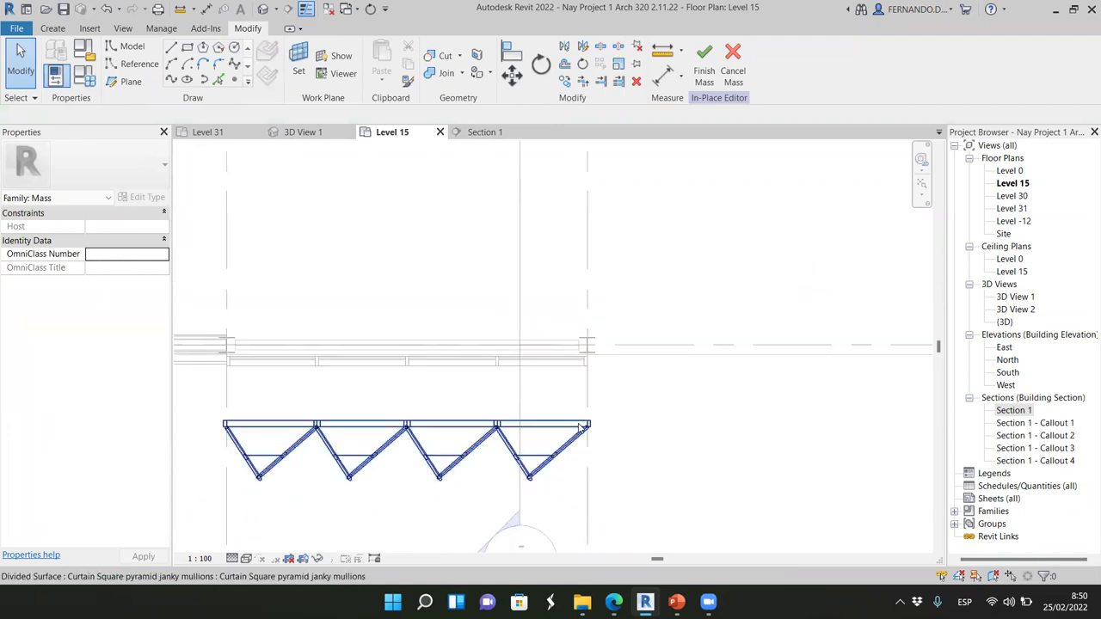
- Try to edit the pyramid panel family from the mass's divided surface in the Level 15 plan
left_click(576, 437)
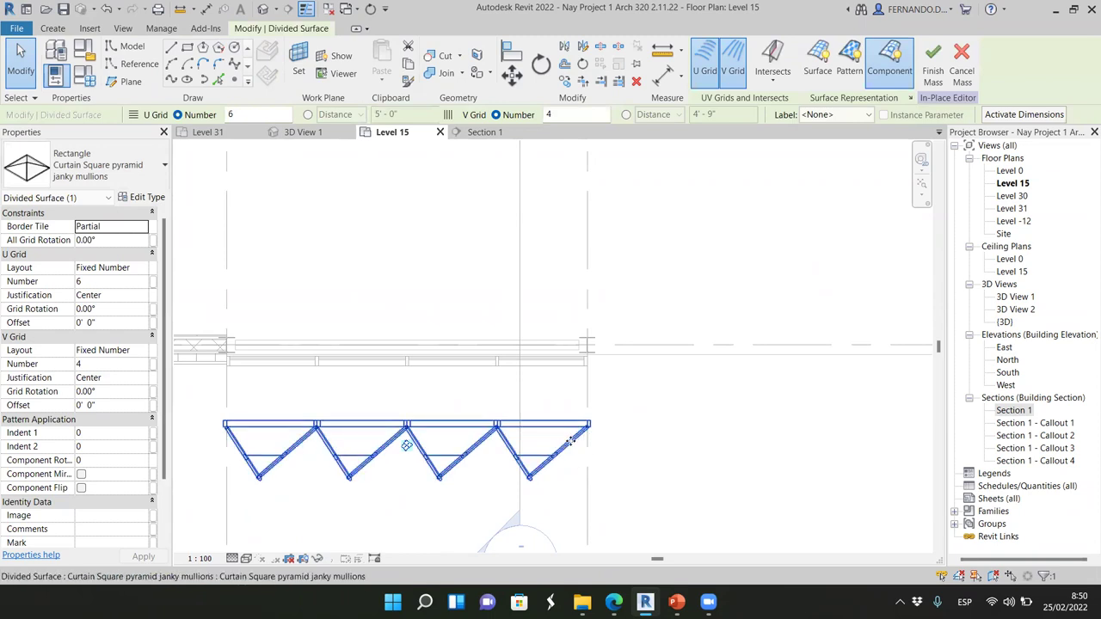
right_click(572, 440)
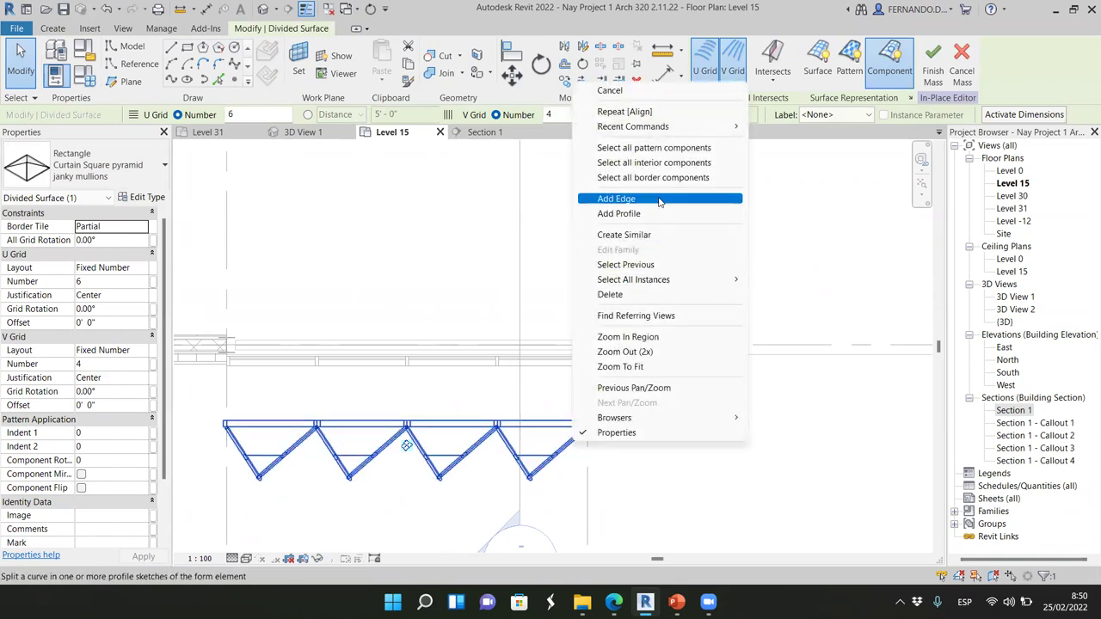
left_click(724, 468)
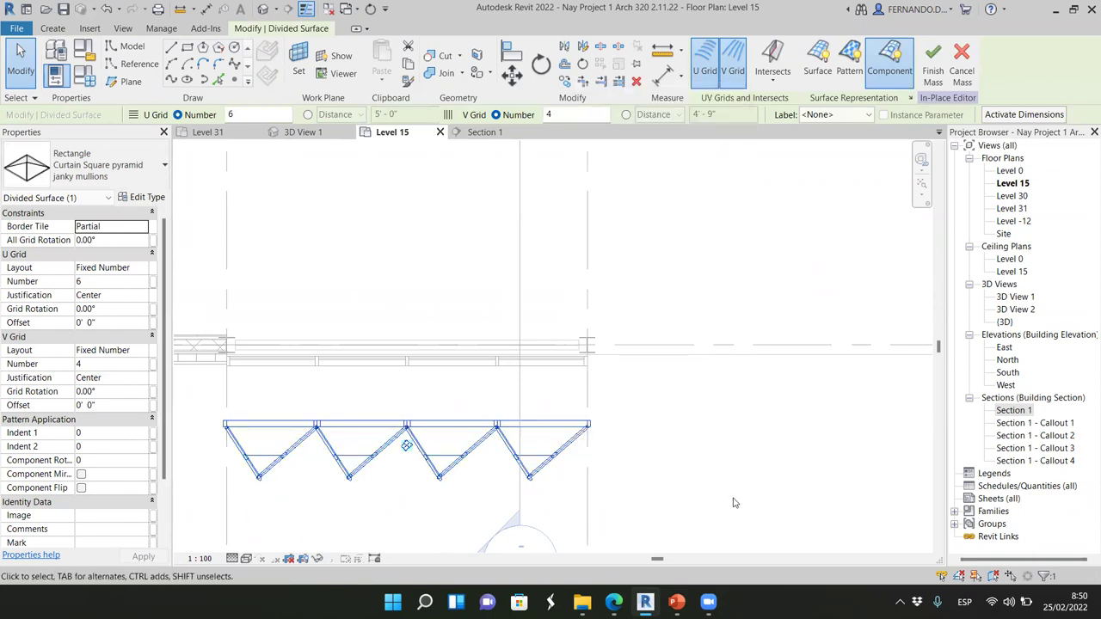
right_click(574, 439)
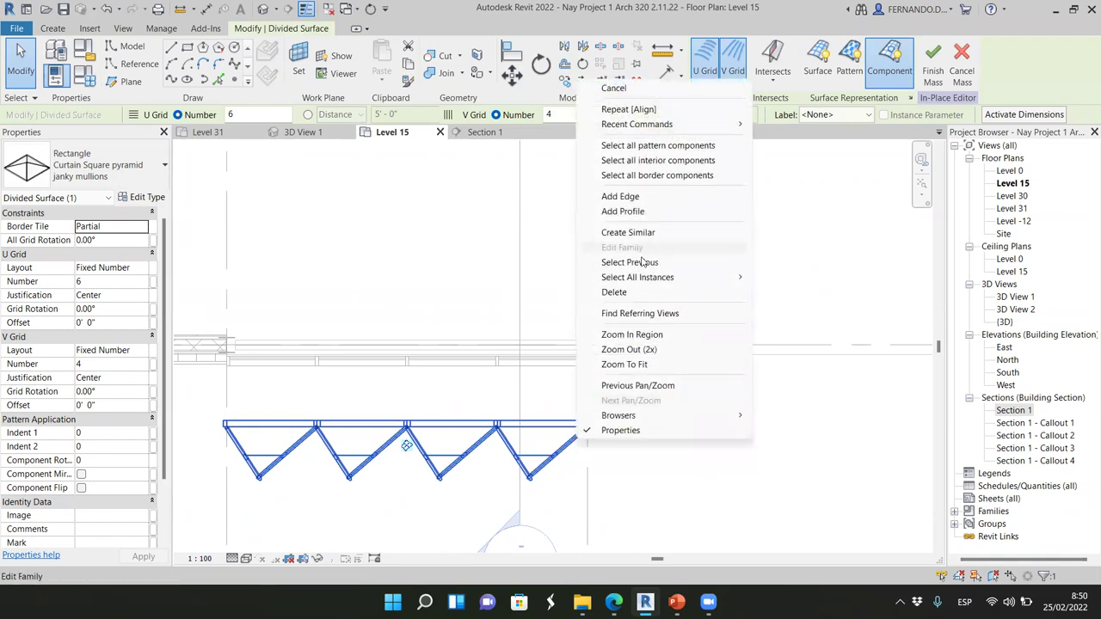
left_click(745, 489)
left_click(643, 448)
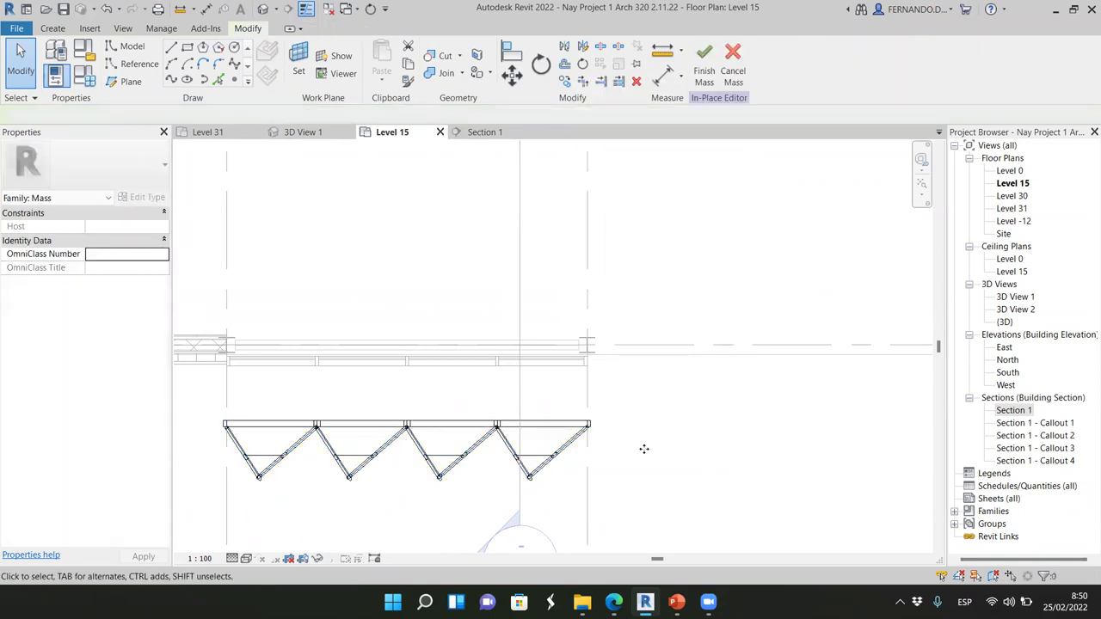
right_click(574, 438)
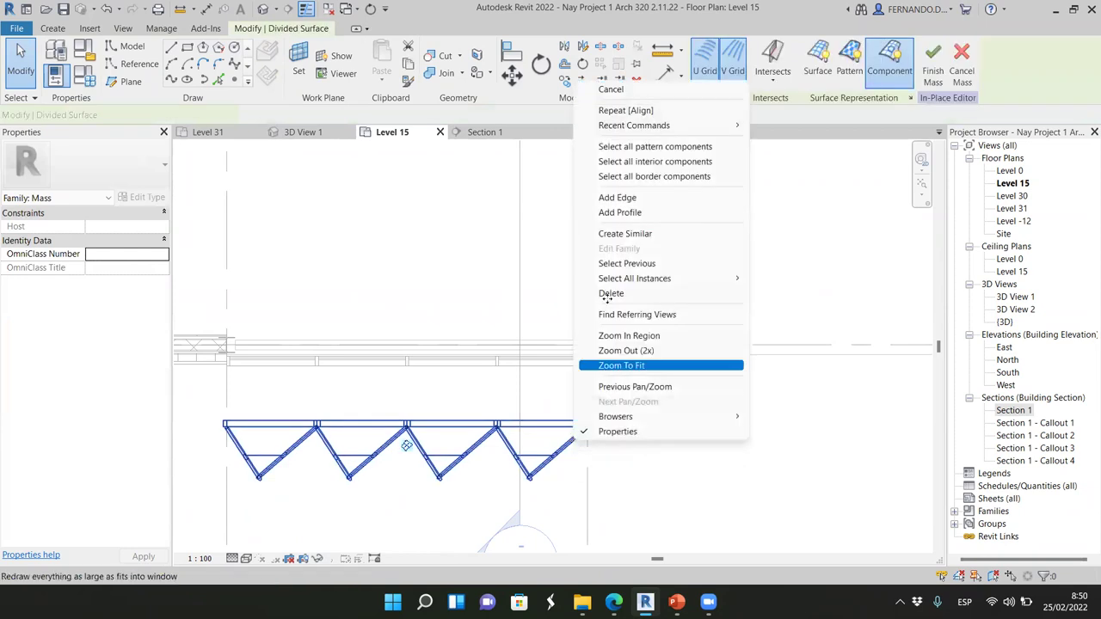
left_click(525, 430)
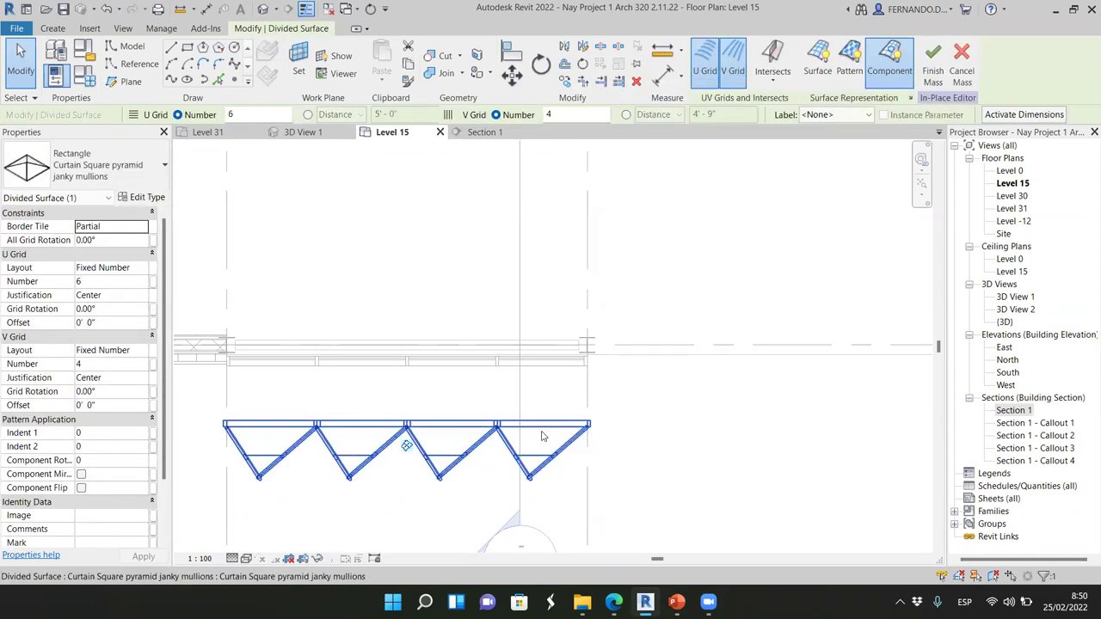
right_click(554, 453)
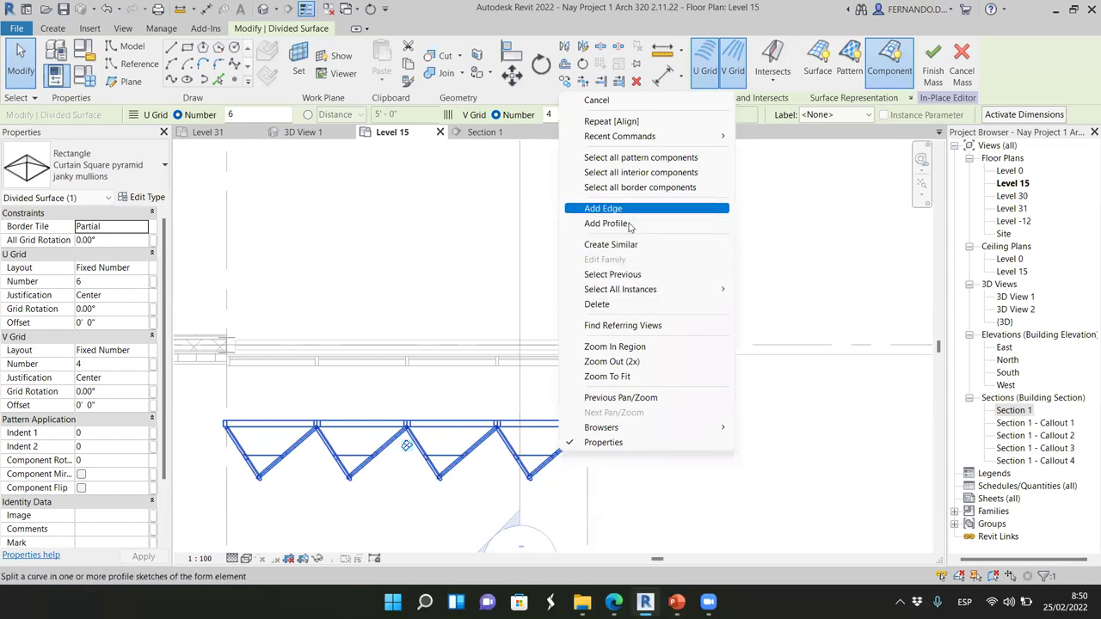
left_click(734, 478)
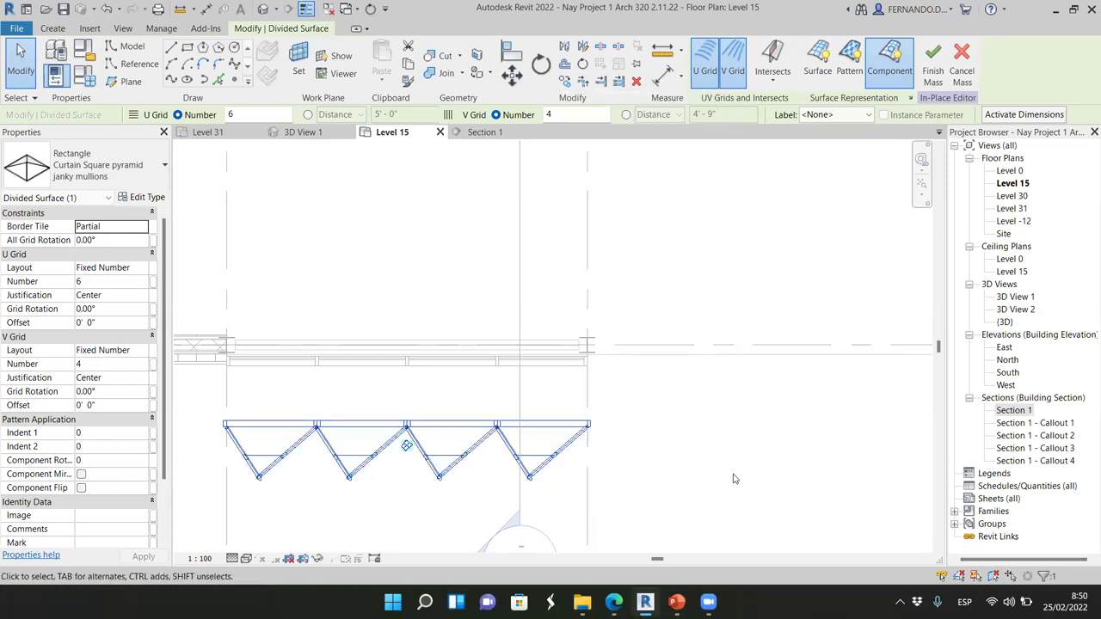
- Try to edit the pyramid panel family from the divided surface in 3D View 1, and clear the selection
left_click(303, 132)
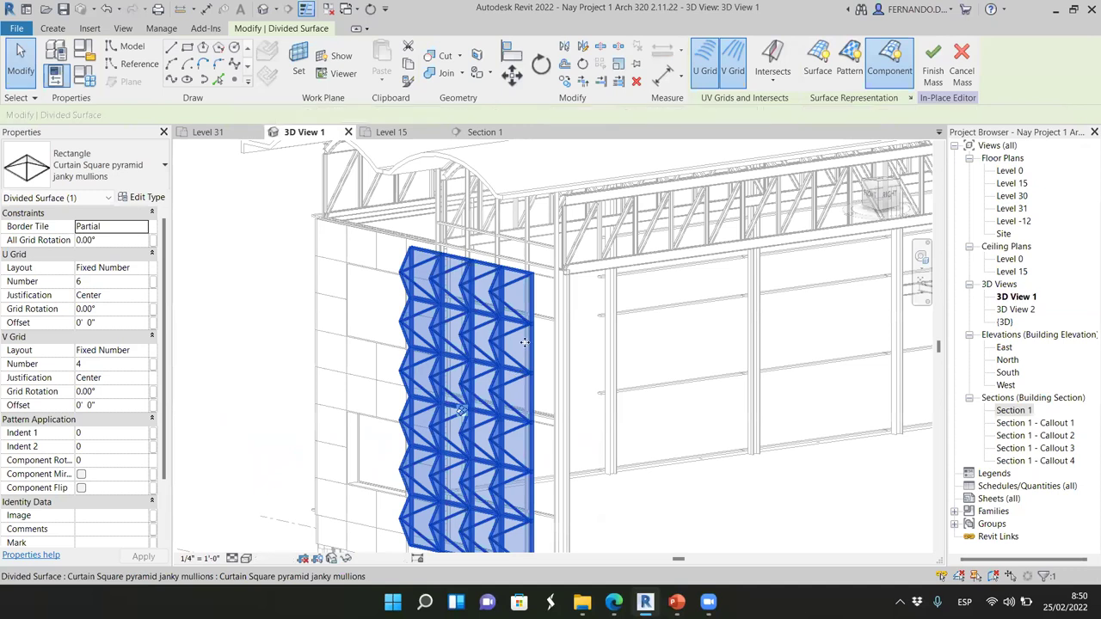
left_click(676, 497)
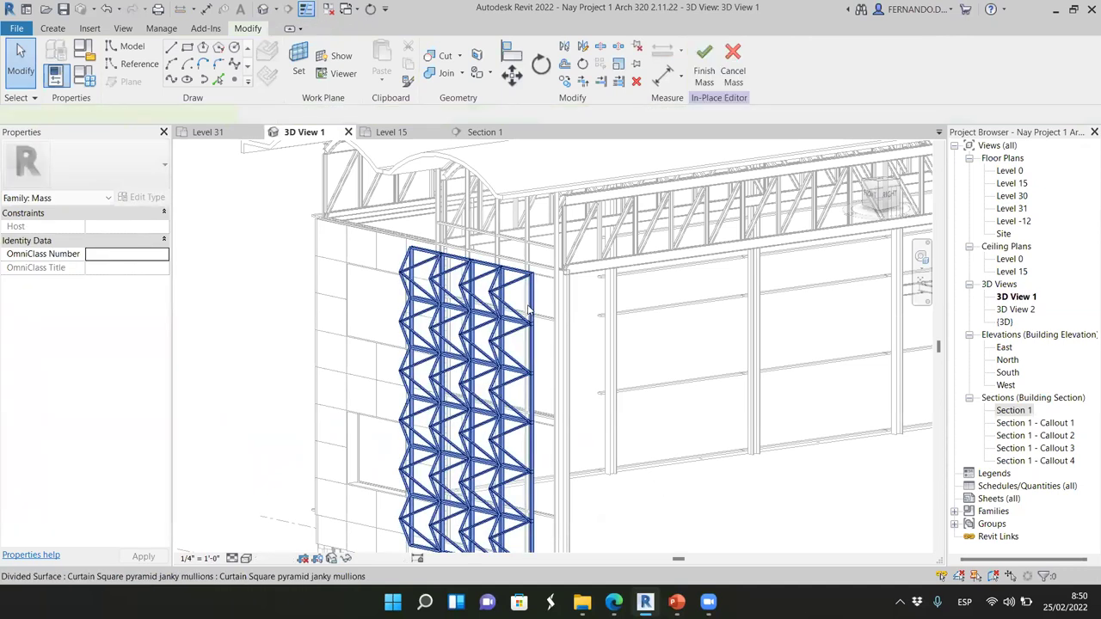
left_click(529, 311)
right_click(529, 311)
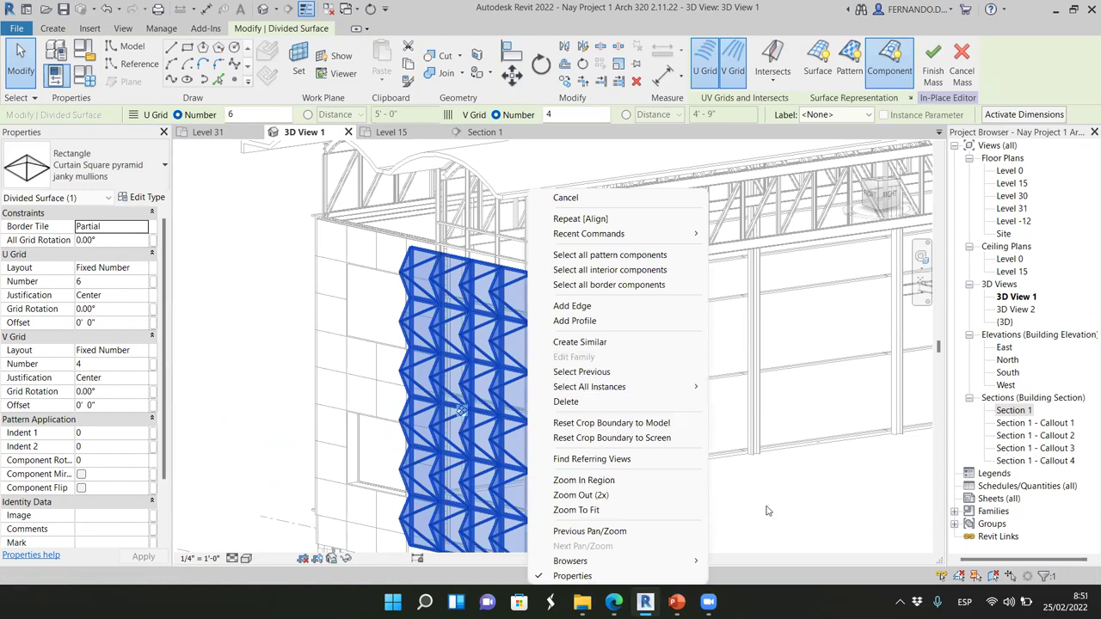
key("Escape")
key("Escape")
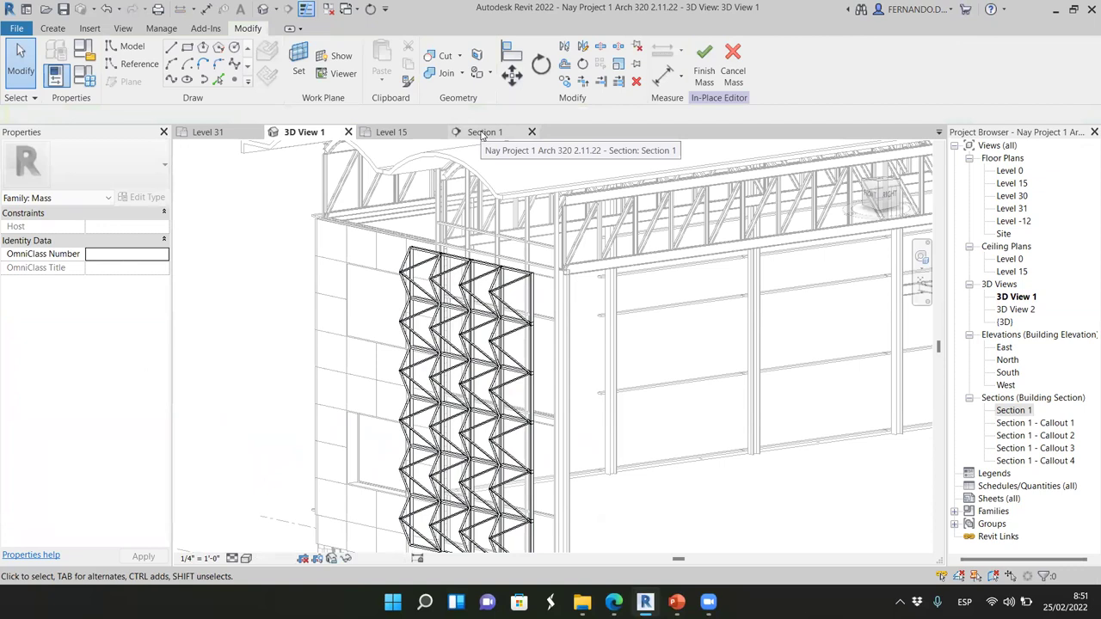
- Open the square pyramid curtain panel family for editing from a panel in the Section 1 view
left_click(484, 134)
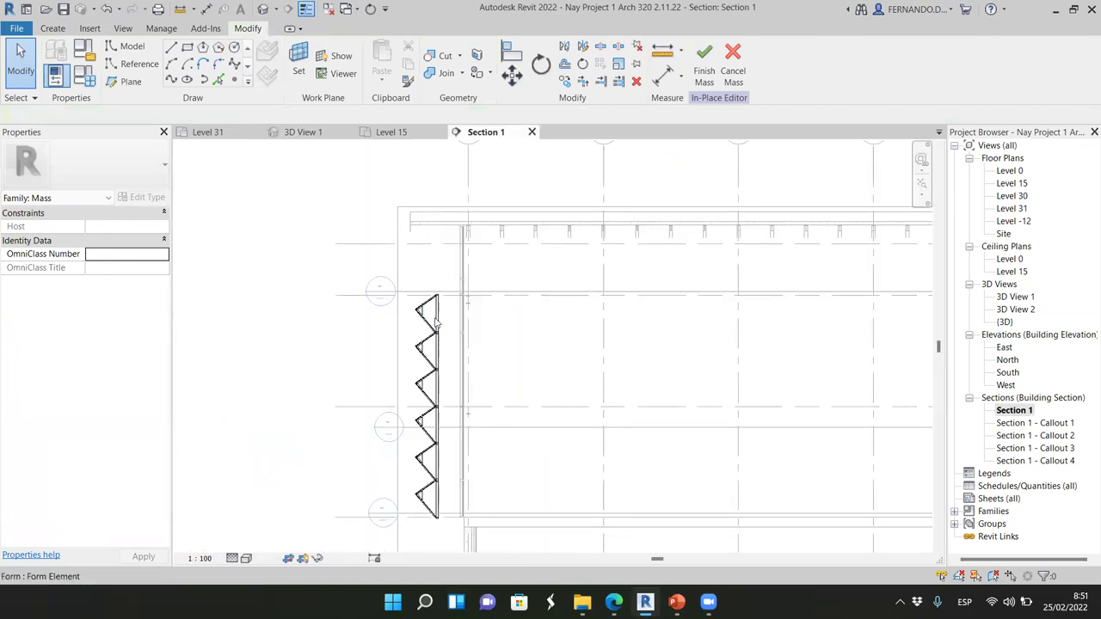
left_click(421, 318)
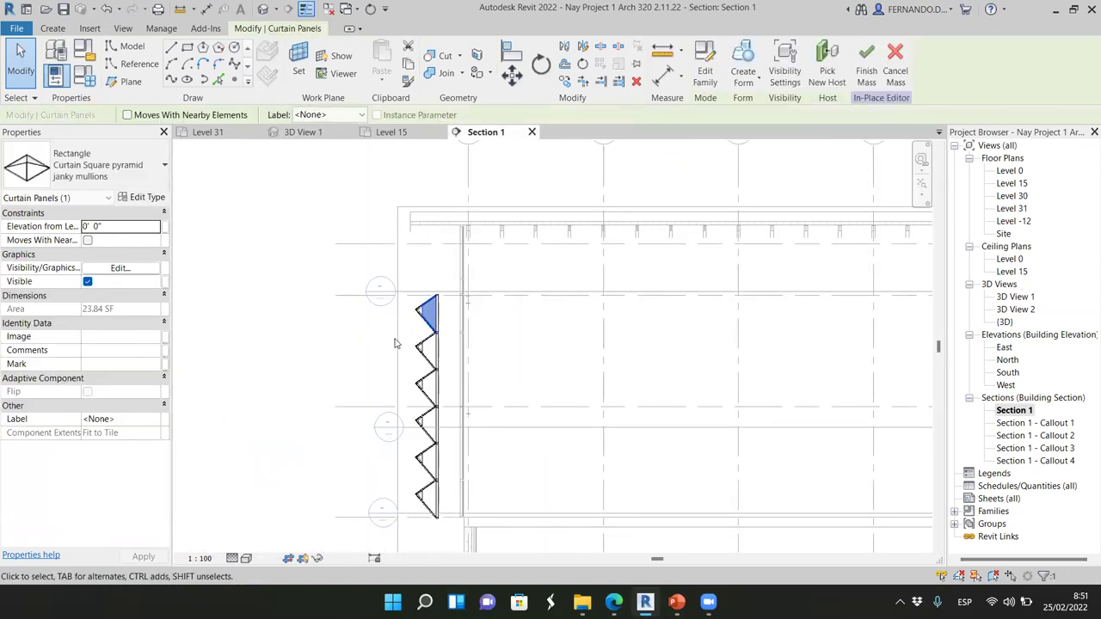
scroll(357, 326, "up", 1)
scroll(486, 318, "up", 2)
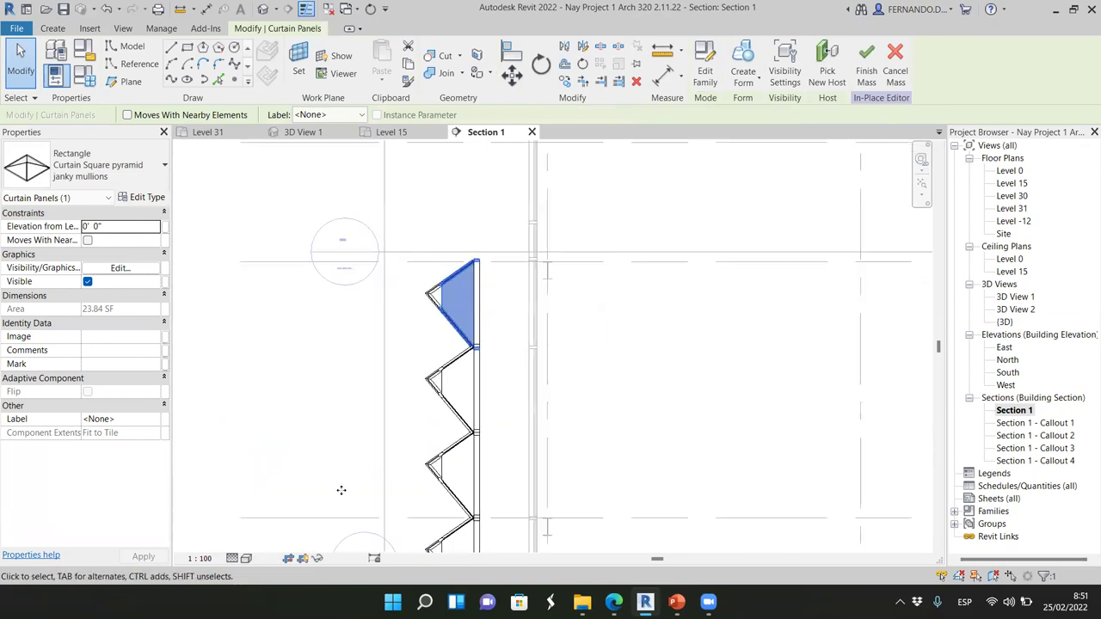
left_click(351, 324)
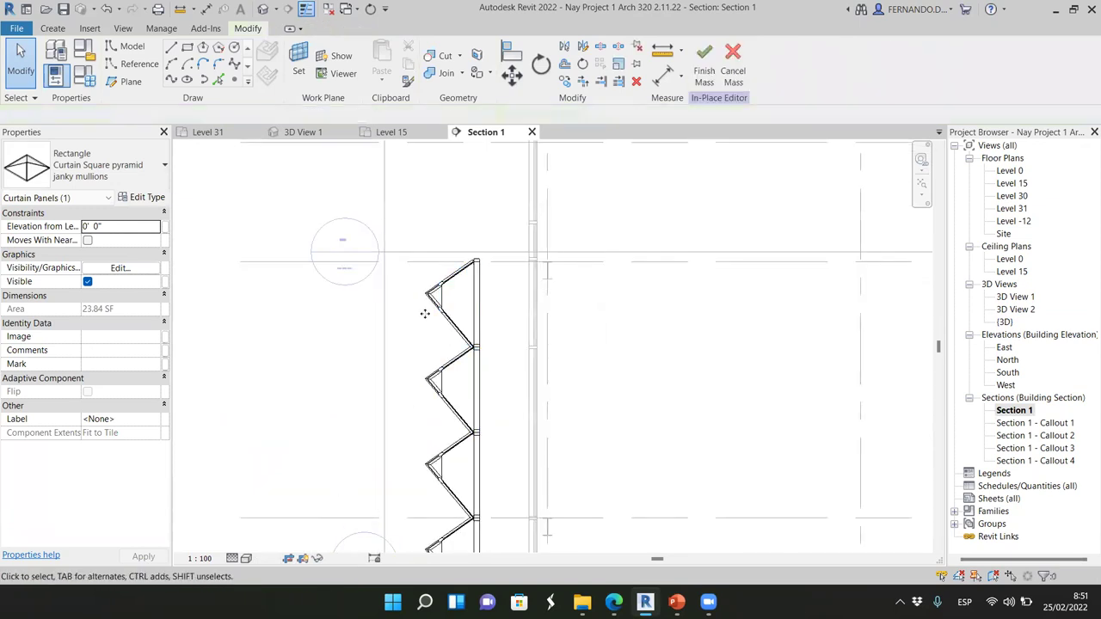
double_click(443, 313)
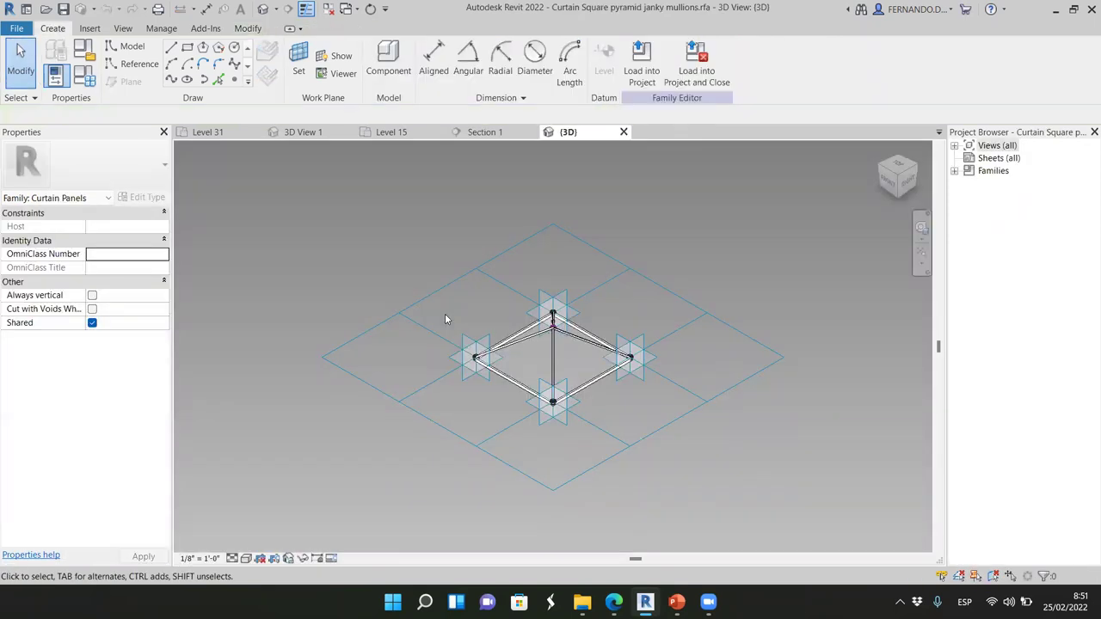
- Select the panel's square aluminum base frame and examine from above how its corner sits relative to the reference lines
scroll(594, 402, "up", 5)
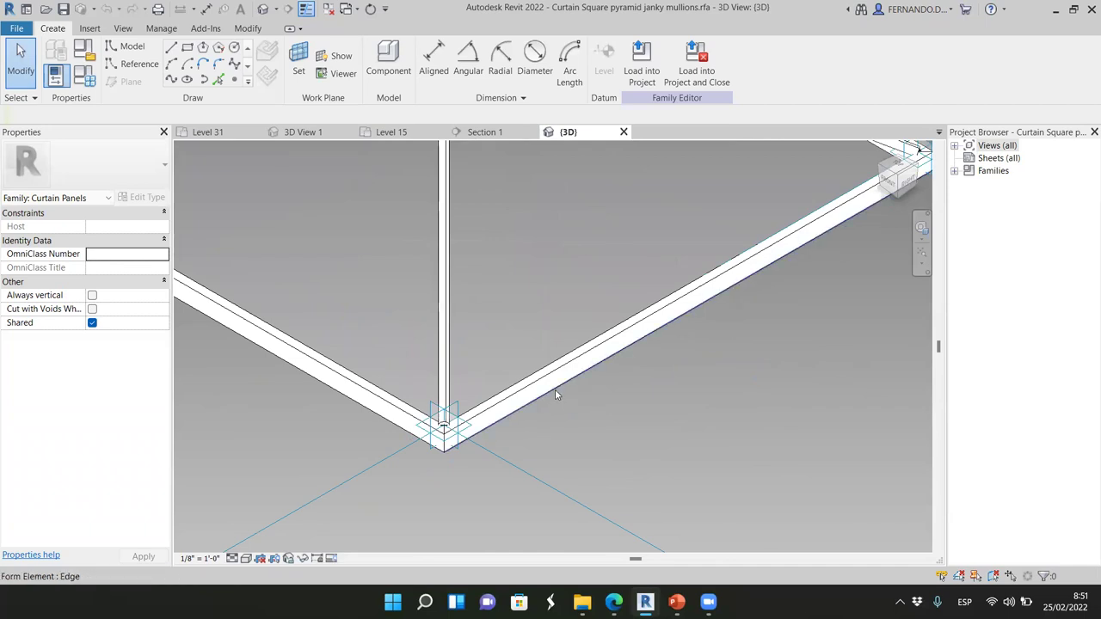
left_click(555, 387)
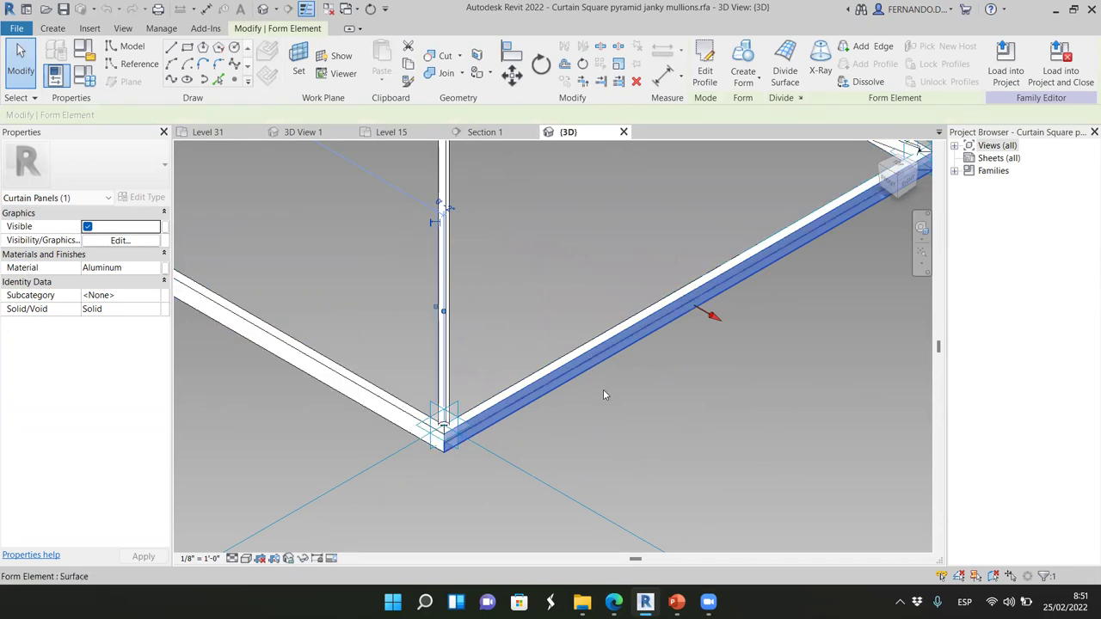
left_click(602, 389)
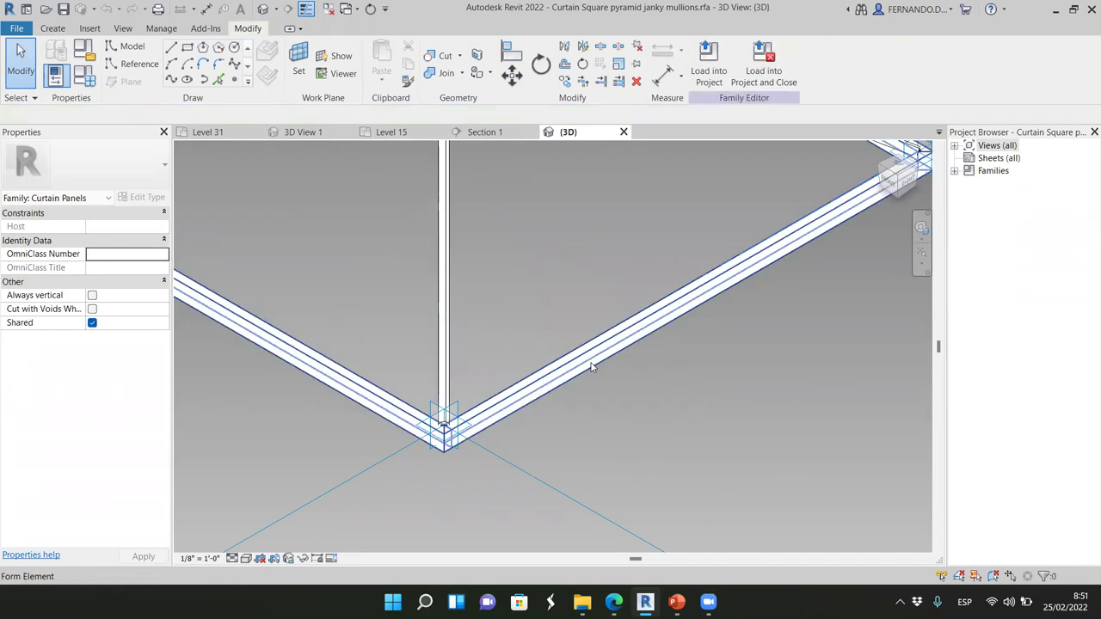
left_click(590, 365)
scroll(613, 401, "down", 3)
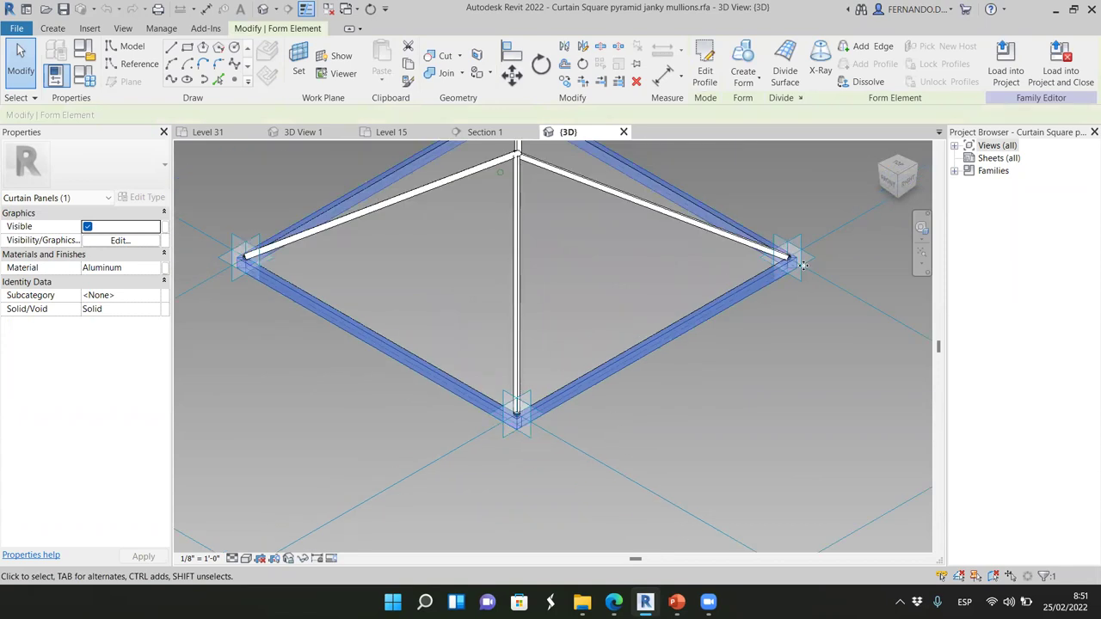
left_click(897, 166)
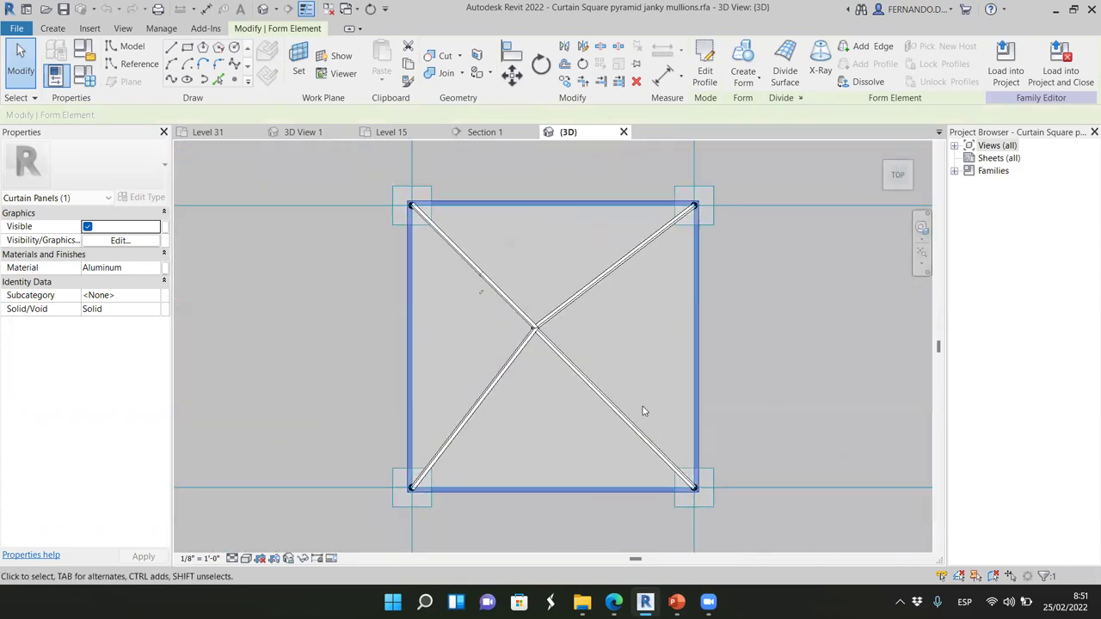
scroll(732, 180, "up", 3)
scroll(656, 217, "up", 2)
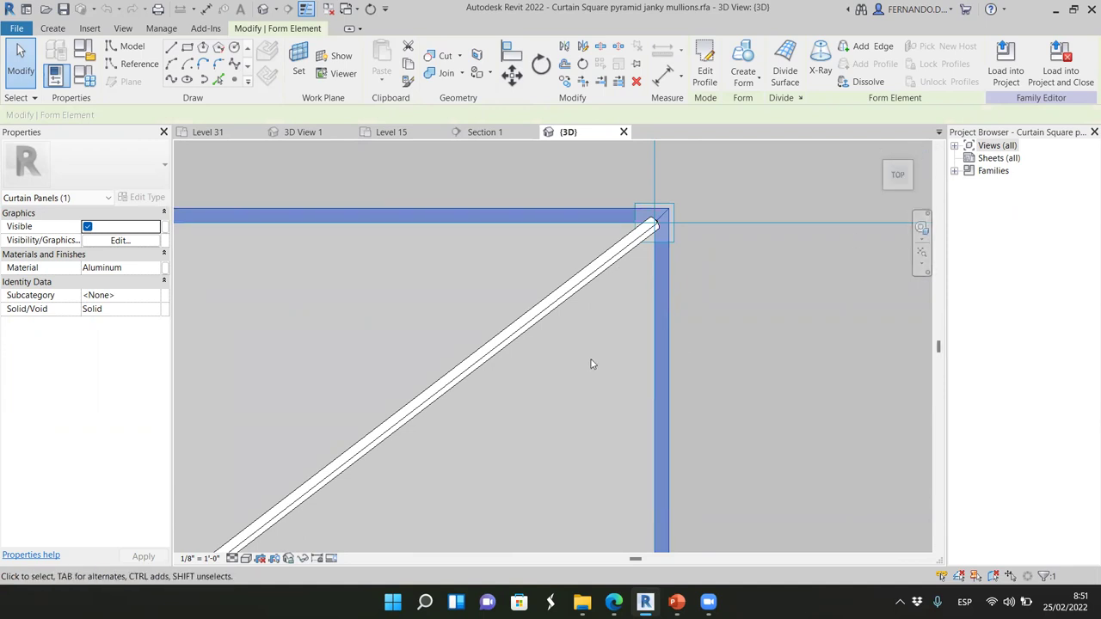
- Open the base frame's profile for editing at the front corner of the panel
scroll(546, 370, "down", 3)
middle_click_drag(878, 232, 697, 369, "shift")
scroll(696, 370, "down", 2)
scroll(613, 421, "up", 2)
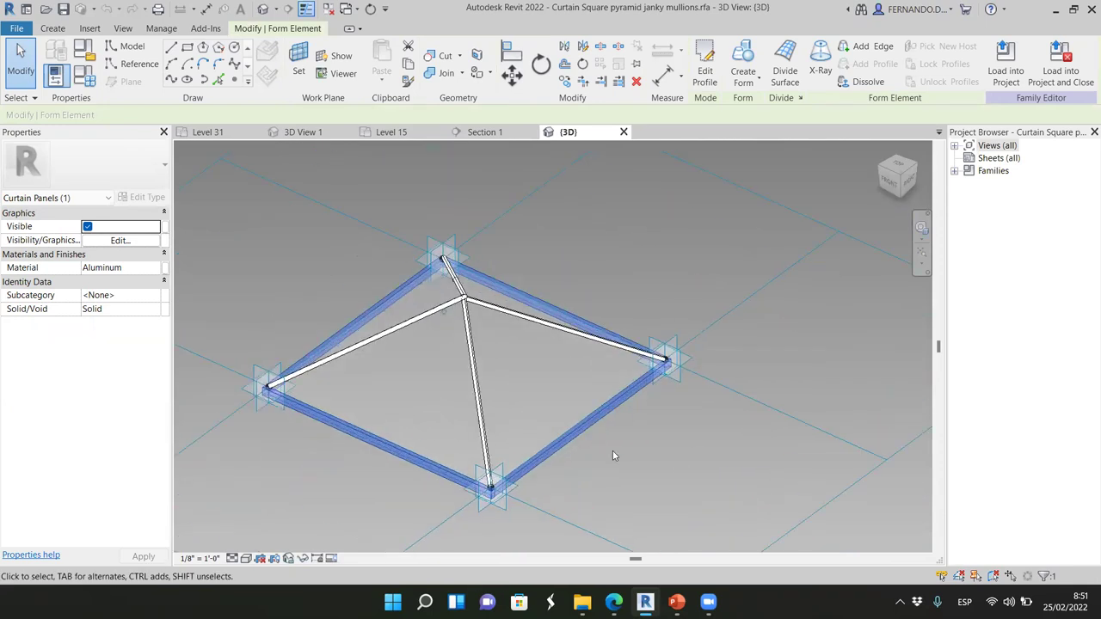
left_click(705, 72)
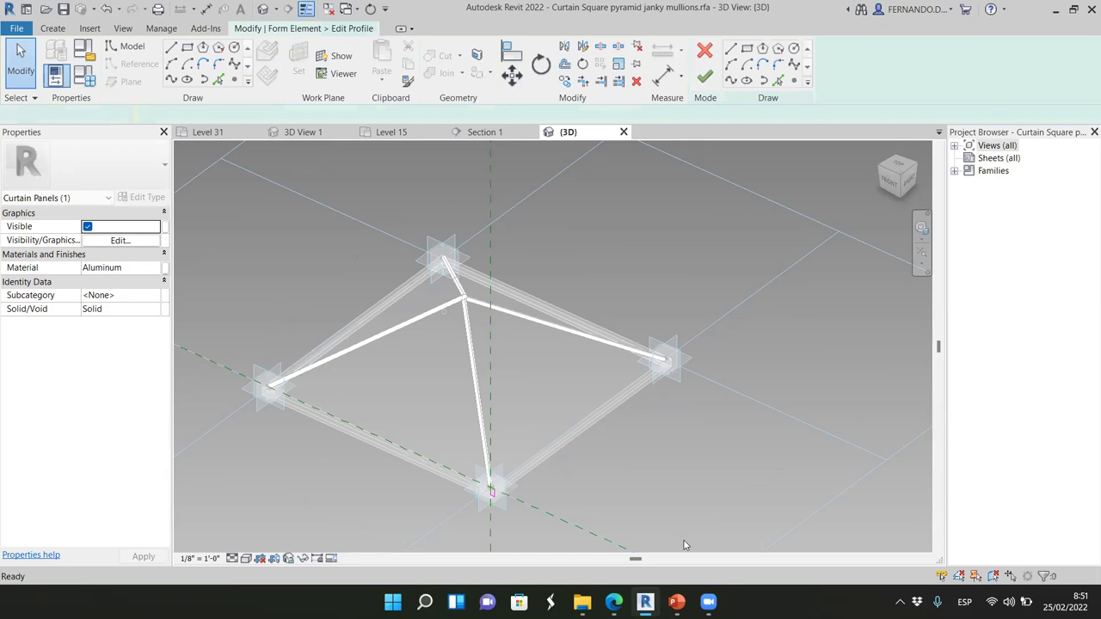
scroll(494, 516, "up", 2)
scroll(497, 503, "up", 4)
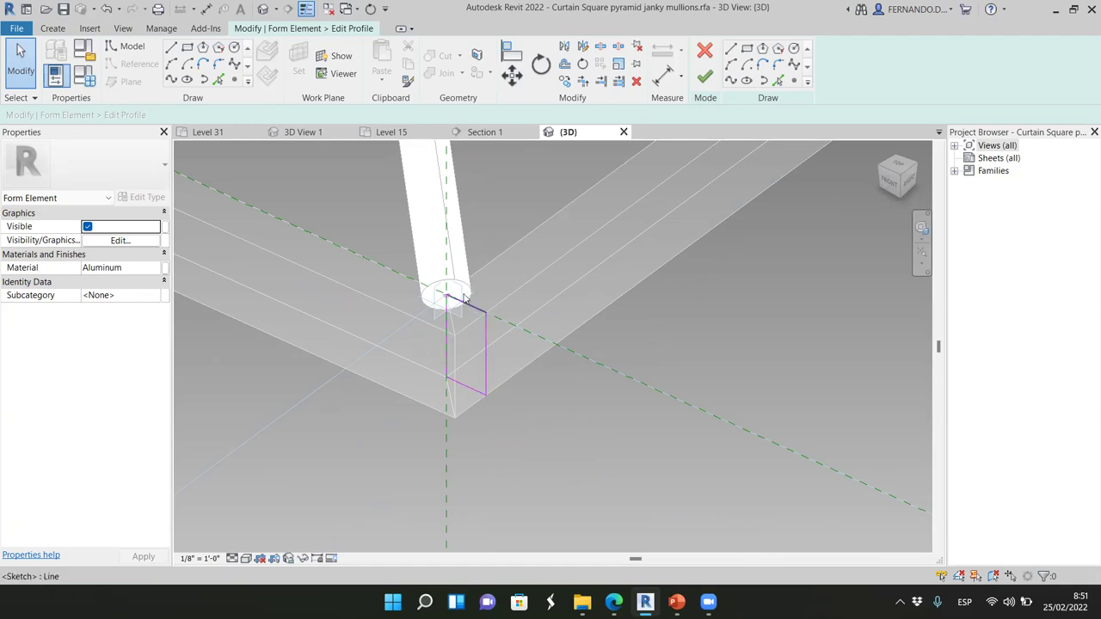
- Move the whole rectangular profile inward so its outer upper corner sits on the corner reference point, and finish the profile edit
mouse_move(404, 464)
left_mouse_down()
mouse_move(479, 288)
mouse_move(511, 260)
left_mouse_up()
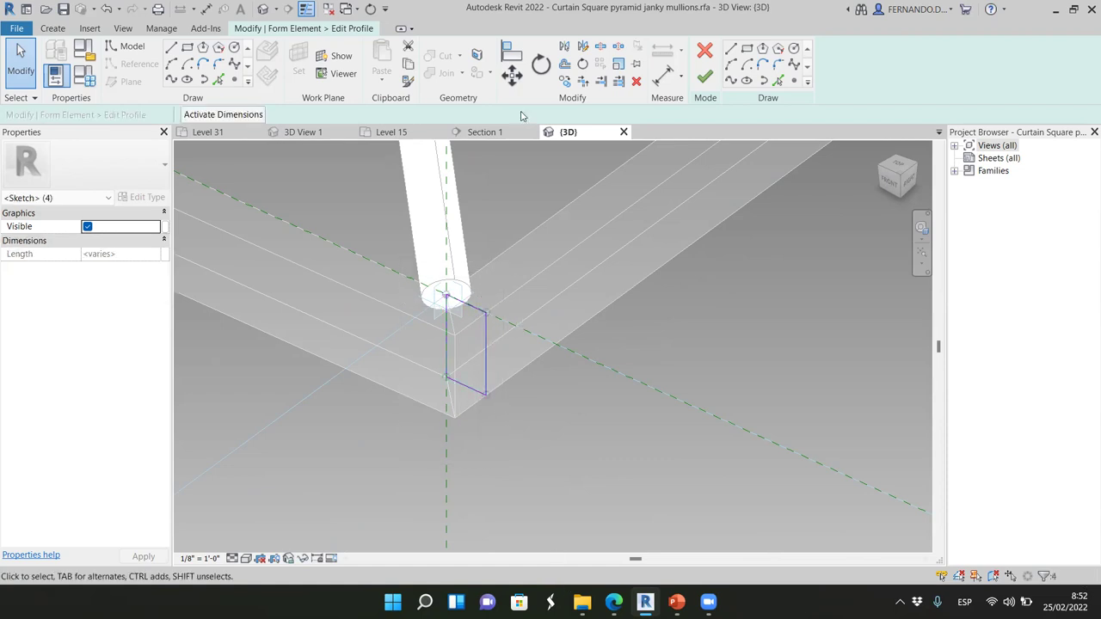
left_click(512, 74)
scroll(413, 294, "up", 5)
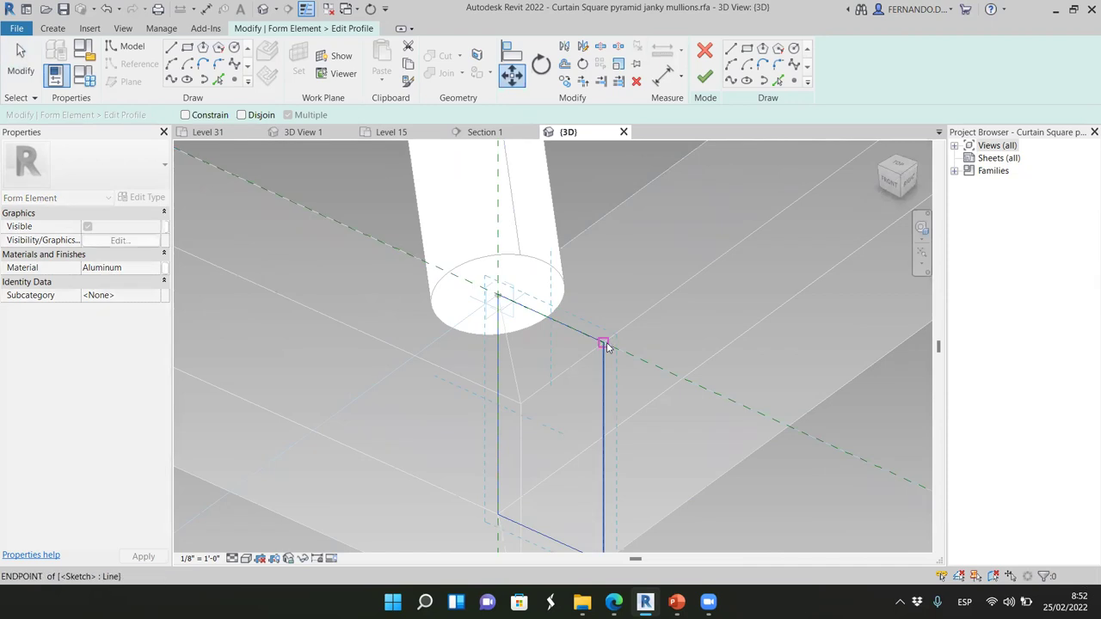
left_click(604, 342)
left_click(498, 296)
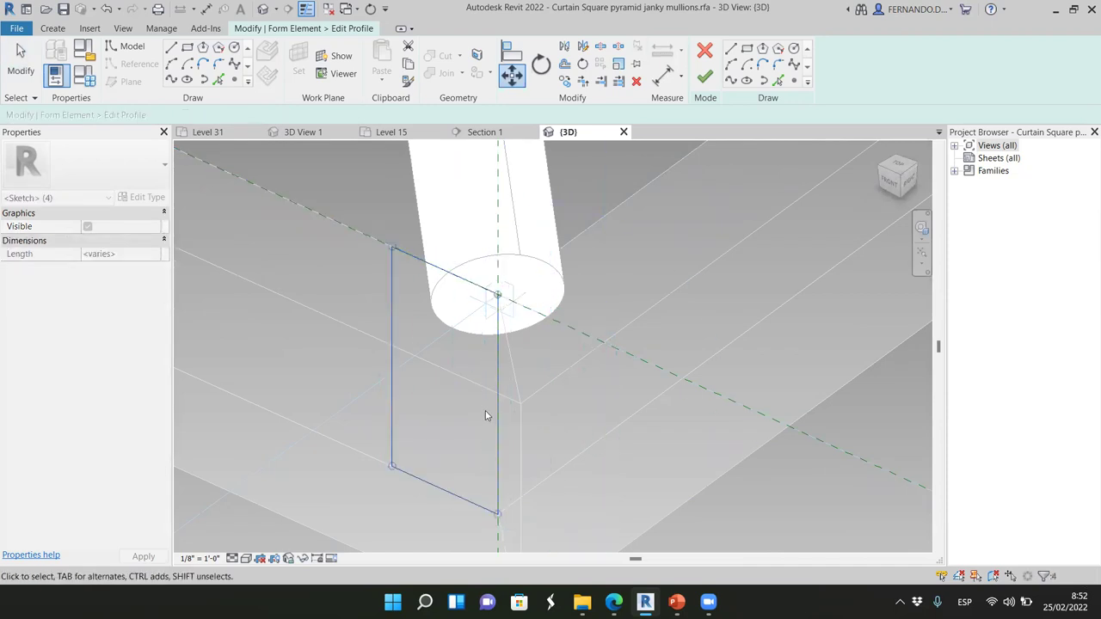
scroll(489, 366, "down", 8)
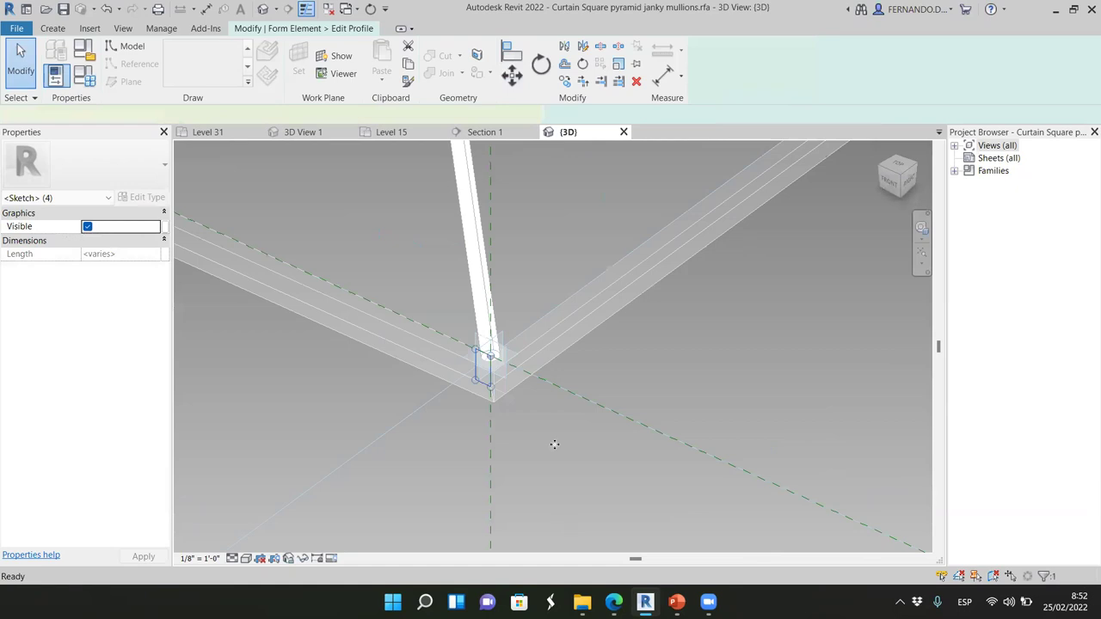
double_click(788, 329)
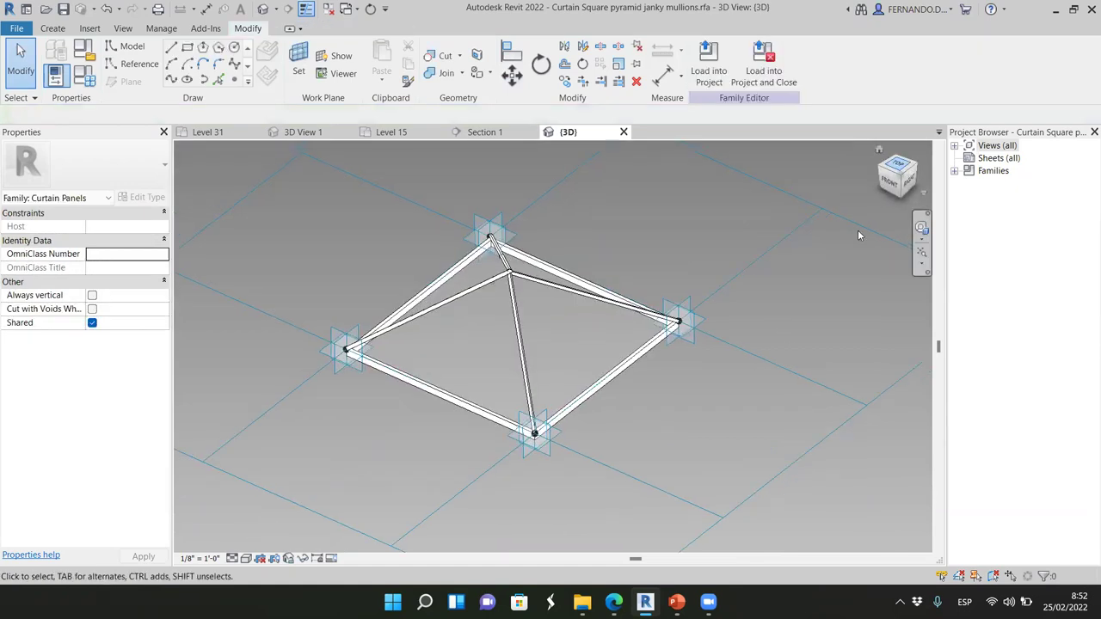
- Examine from above how the moved base frame aligns with the reference lines at the panel corner, and clear the selection
left_click(897, 170)
scroll(605, 316, "up", 6)
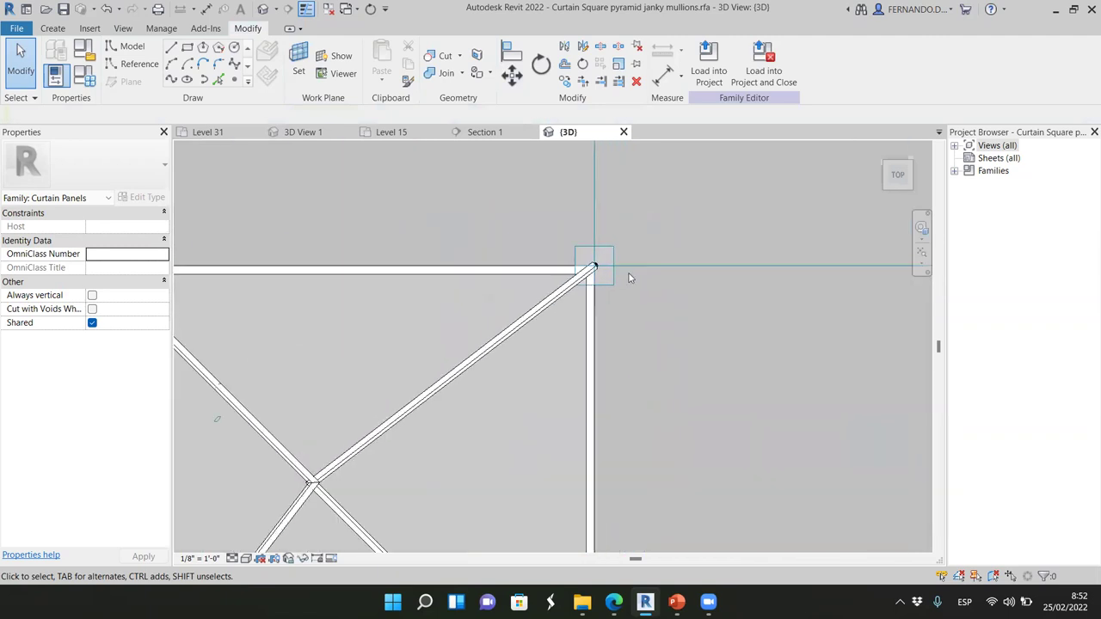
left_click(574, 325)
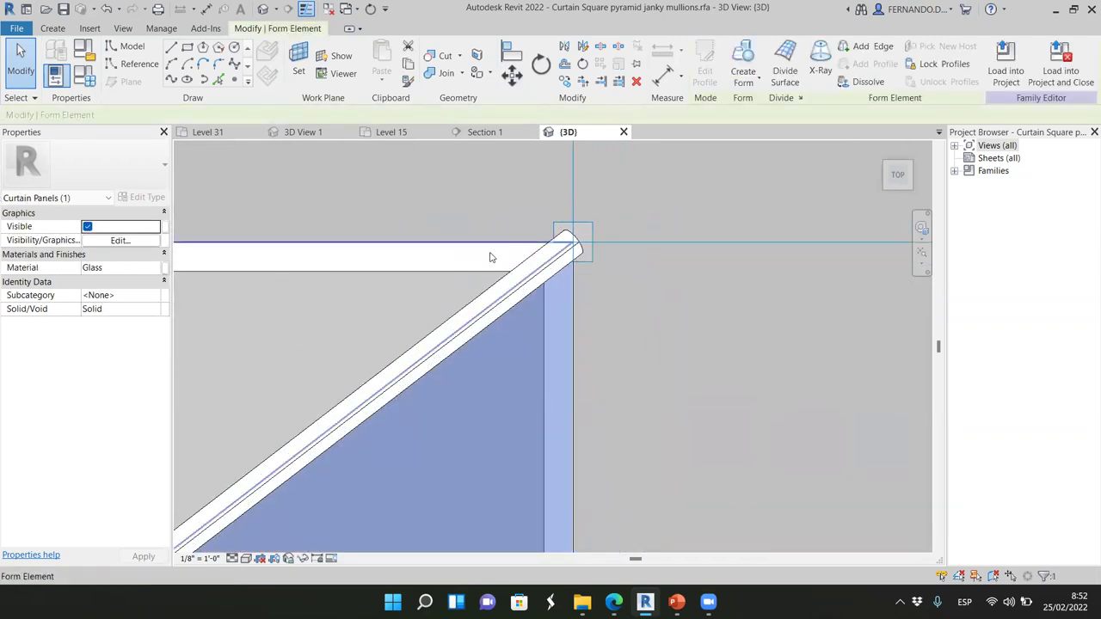
scroll(602, 241, "down", 2)
scroll(654, 314, "down", 6)
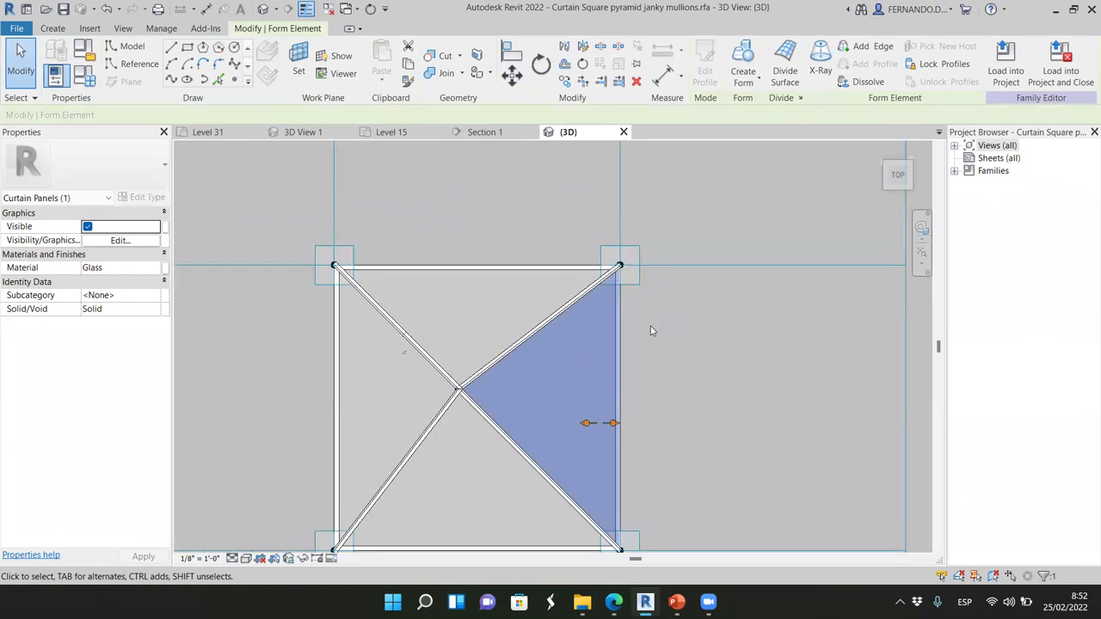
key("Escape")
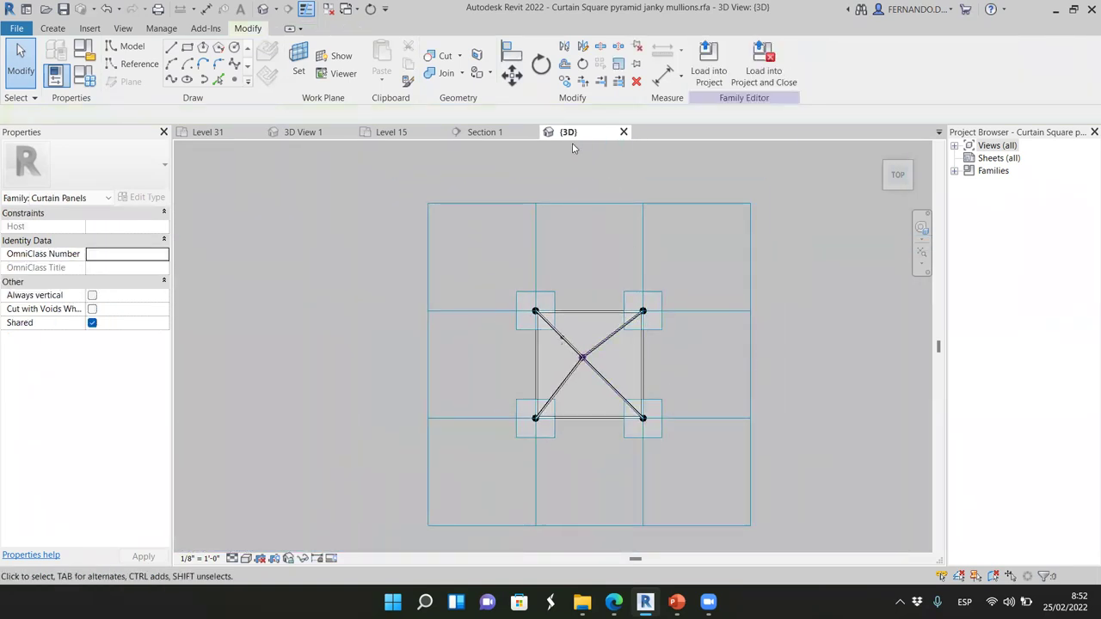
- Try to load the edited pyramid panel family into the project, overwriting the existing version, and check it in 3D View 1
left_click(705, 76)
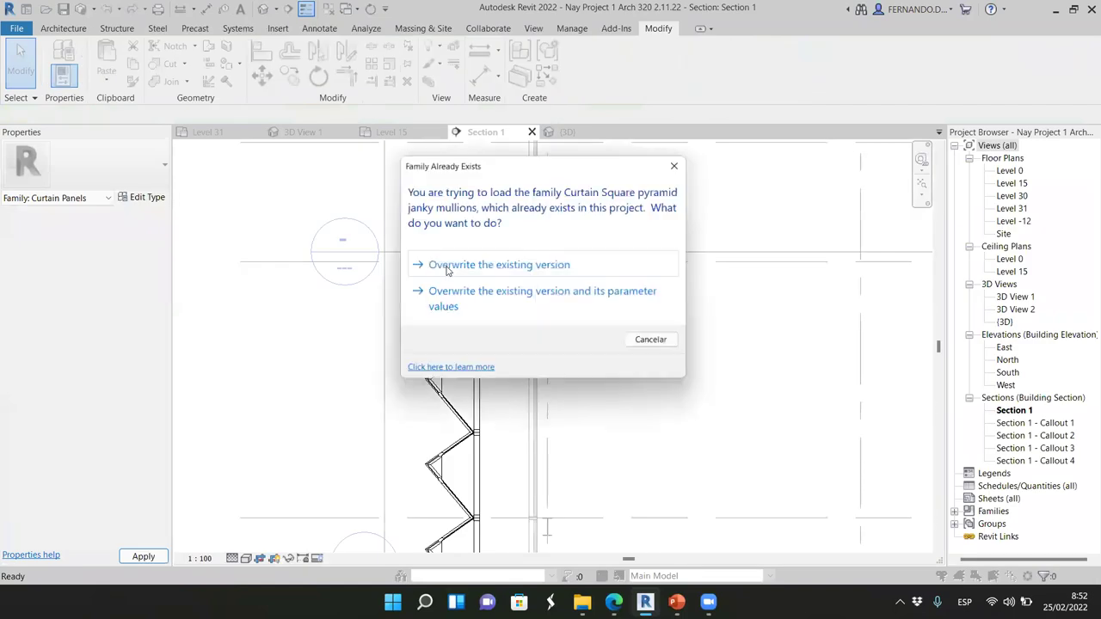
left_click(482, 268)
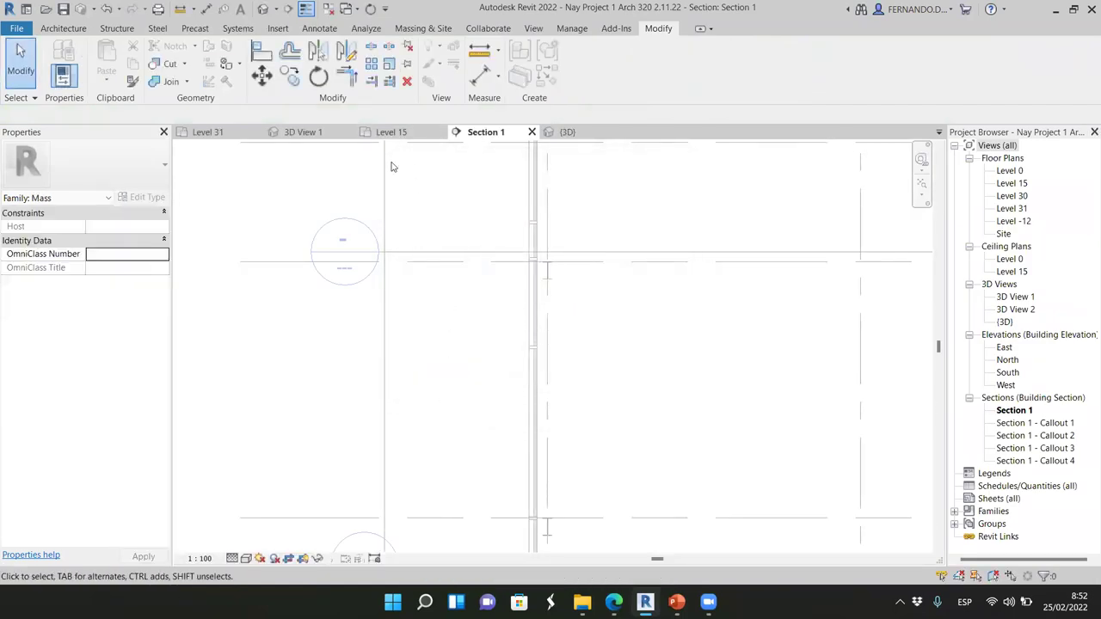
left_click(309, 133)
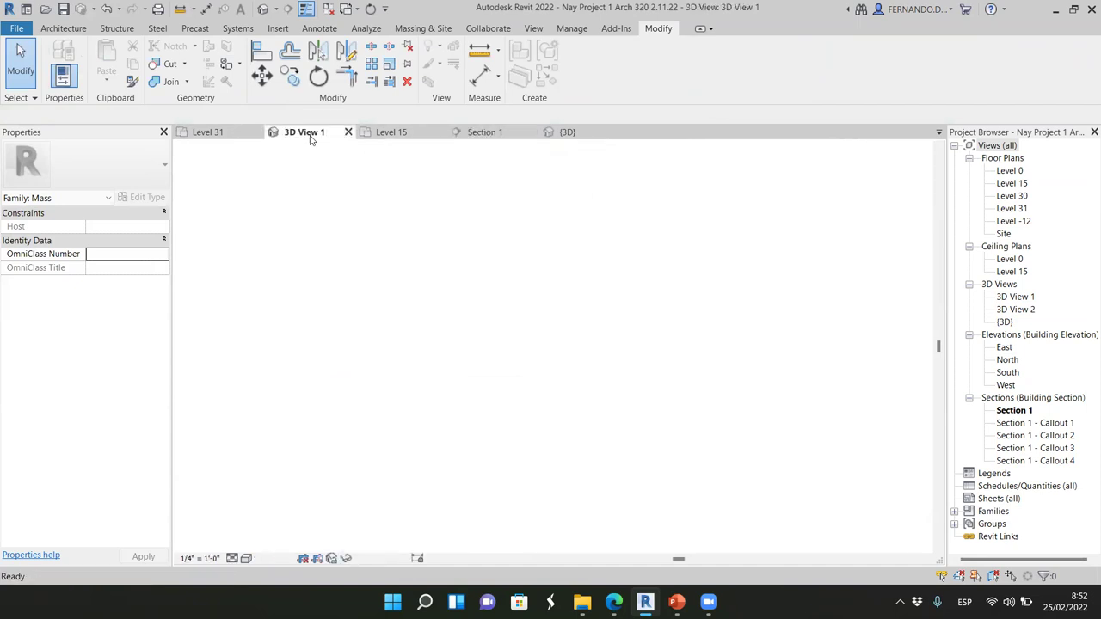
left_click(572, 133)
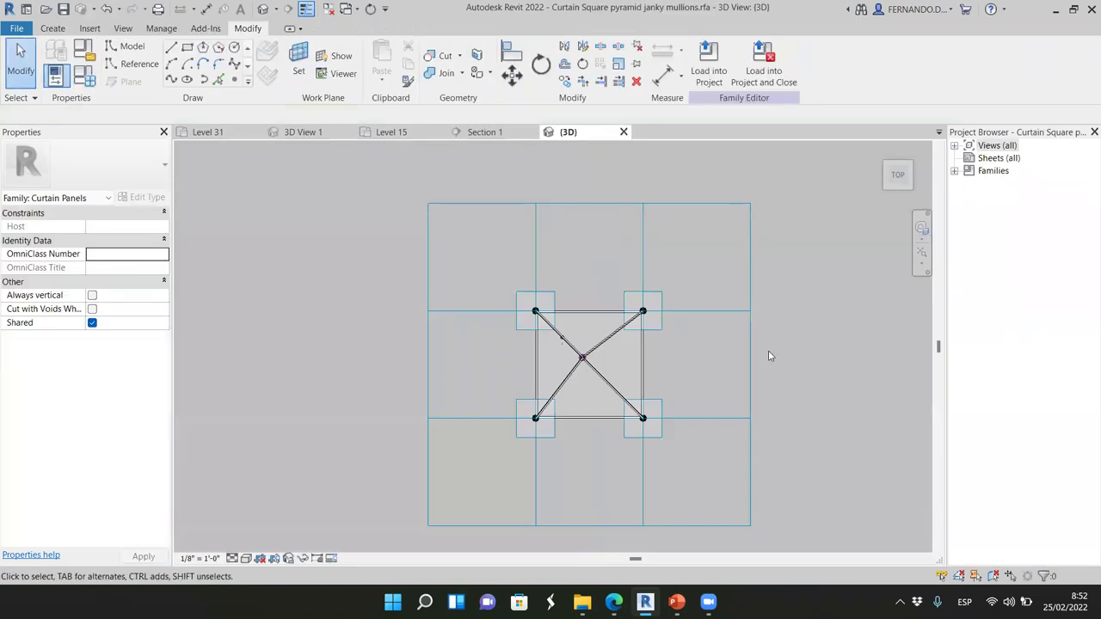
- Return to the Level 15 plan and cancel the in-place mass edit
left_click(378, 133)
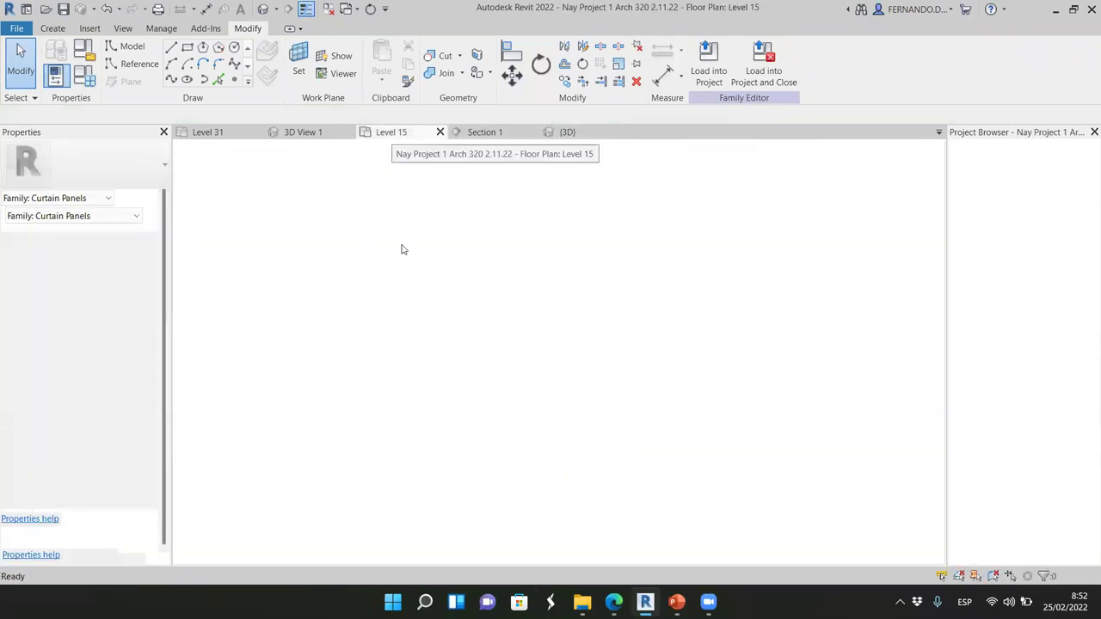
scroll(596, 307, "down", 2)
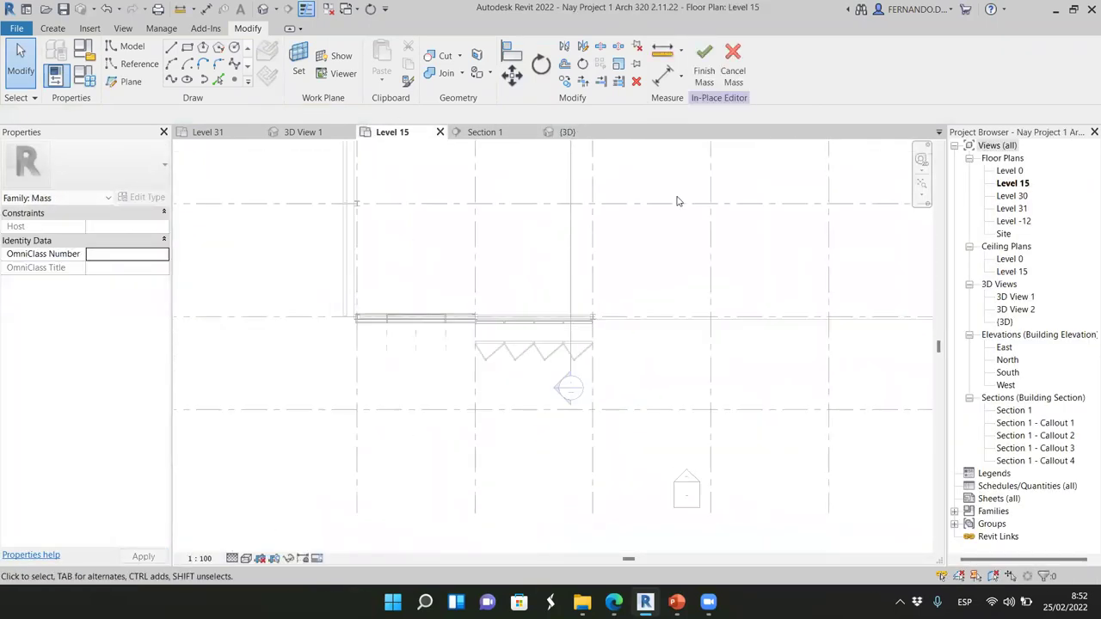
left_click(733, 57)
left_click(585, 317)
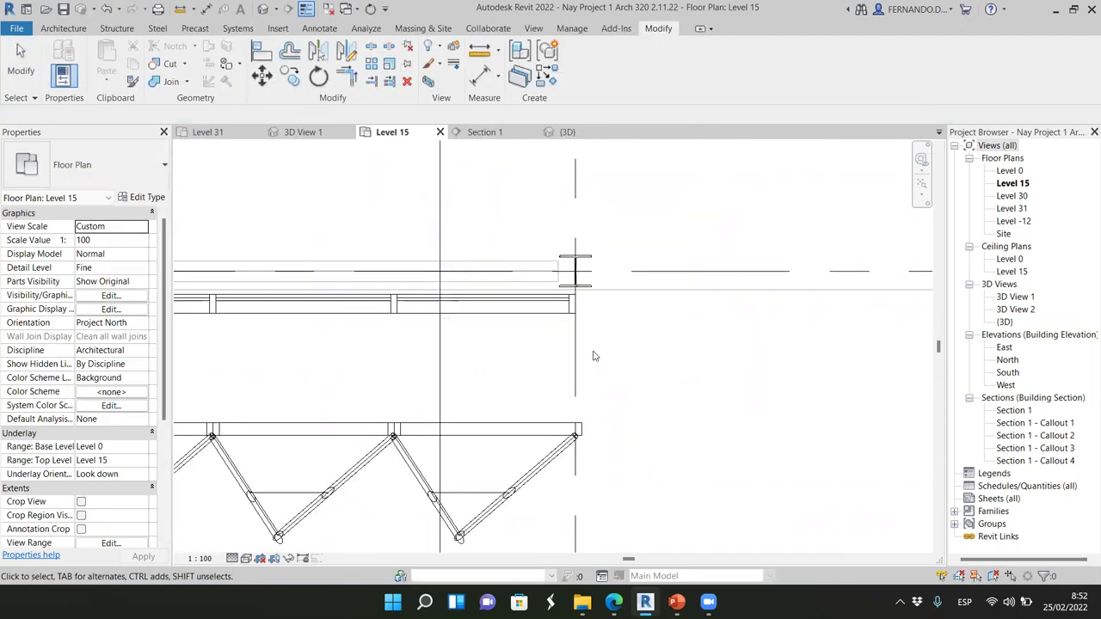
- Select the pyramid panel mass in the Level 15 plan and check its end mullion against grid 3
scroll(581, 452, "up", 2)
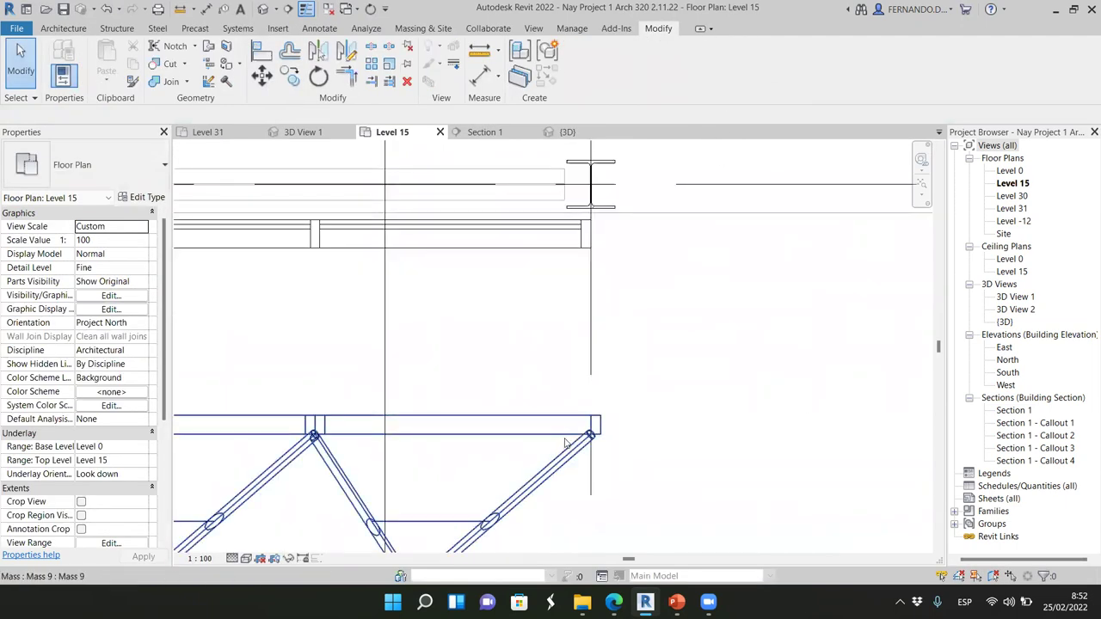
left_click(566, 446)
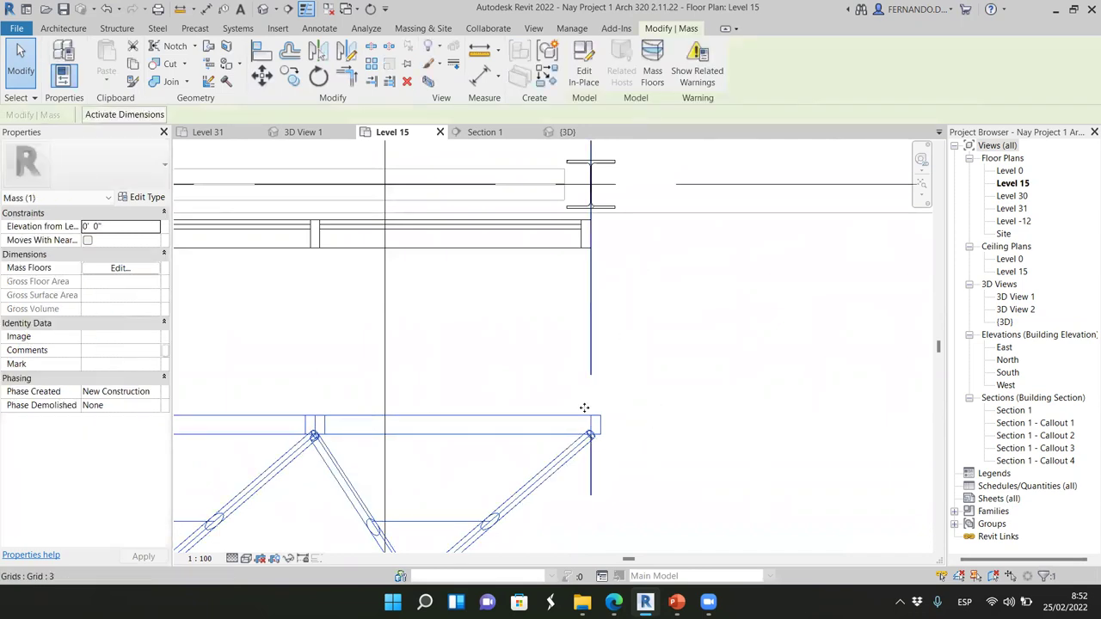
scroll(513, 260, "down", 2)
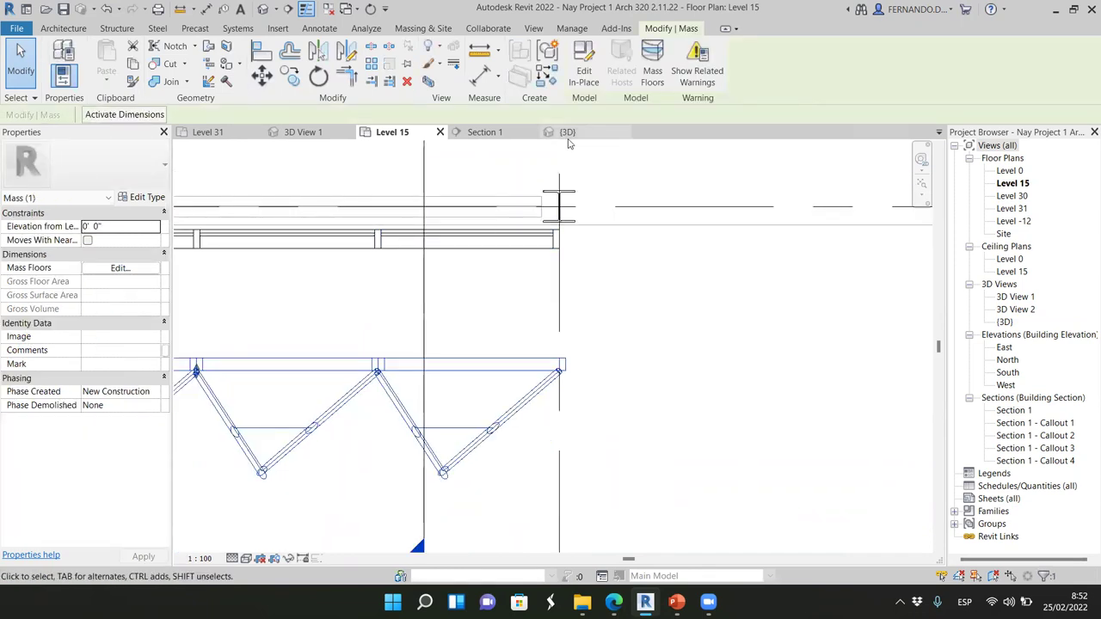
- Load the edited pyramid panel family into the project and examine the upper panel's base frame in Section 1
left_click(565, 132)
scroll(652, 324, "up", 2)
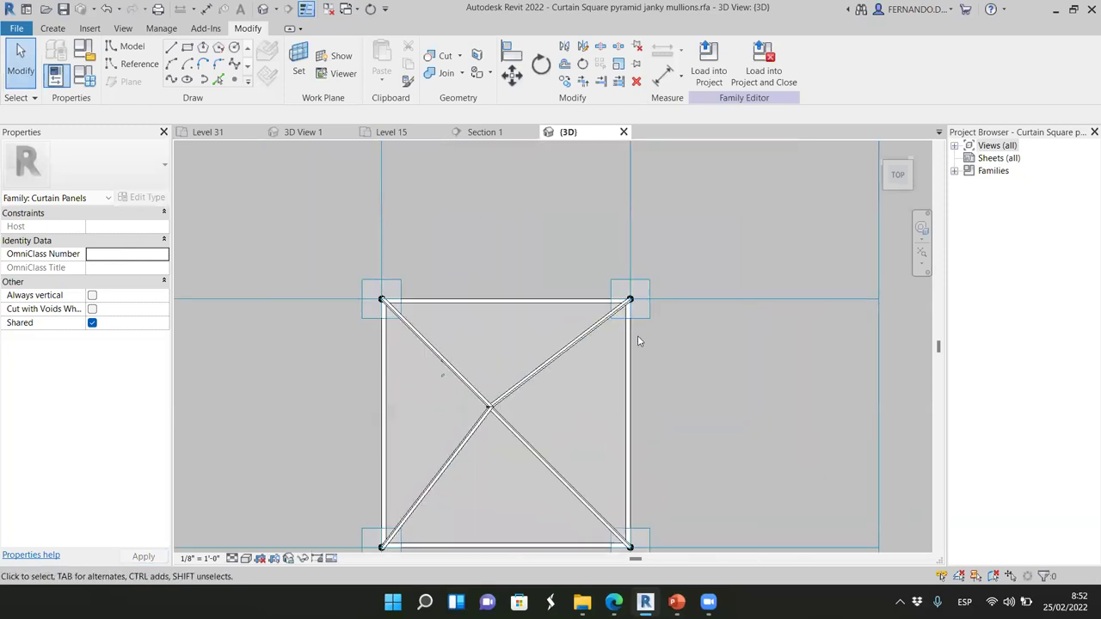
left_click(708, 62)
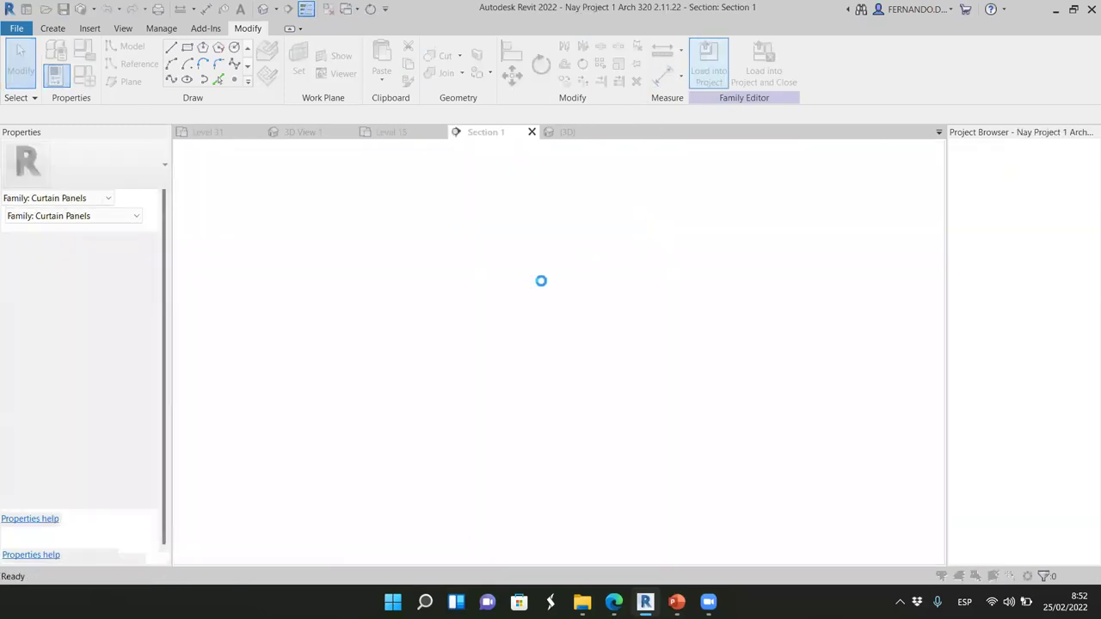
left_click(514, 277)
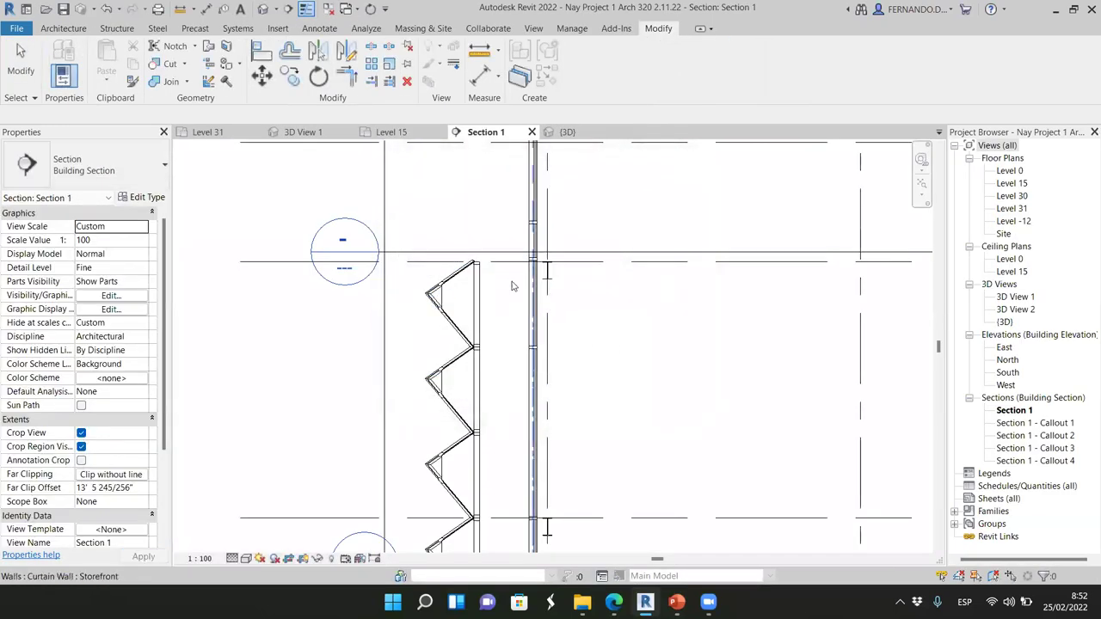
scroll(478, 337, "up", 4)
scroll(490, 382, "down", 2)
scroll(505, 256, "up", 4)
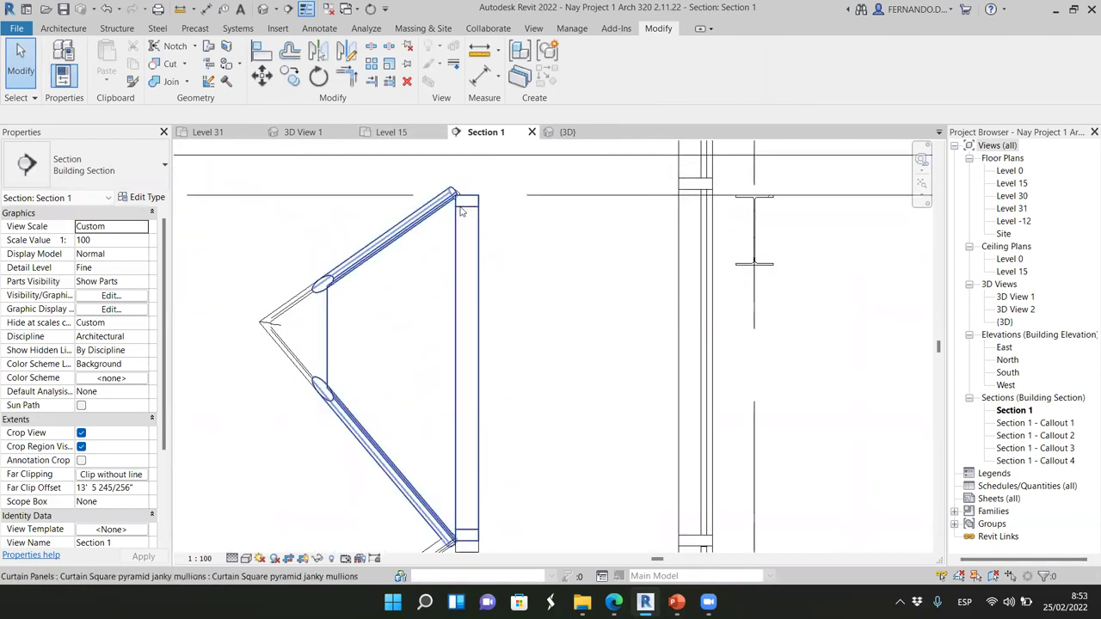
- Return to the Level 15 plan, select the reloaded pyramid panel mass and check its end mullion against grid 3
left_click(394, 131)
scroll(555, 376, "up", 4)
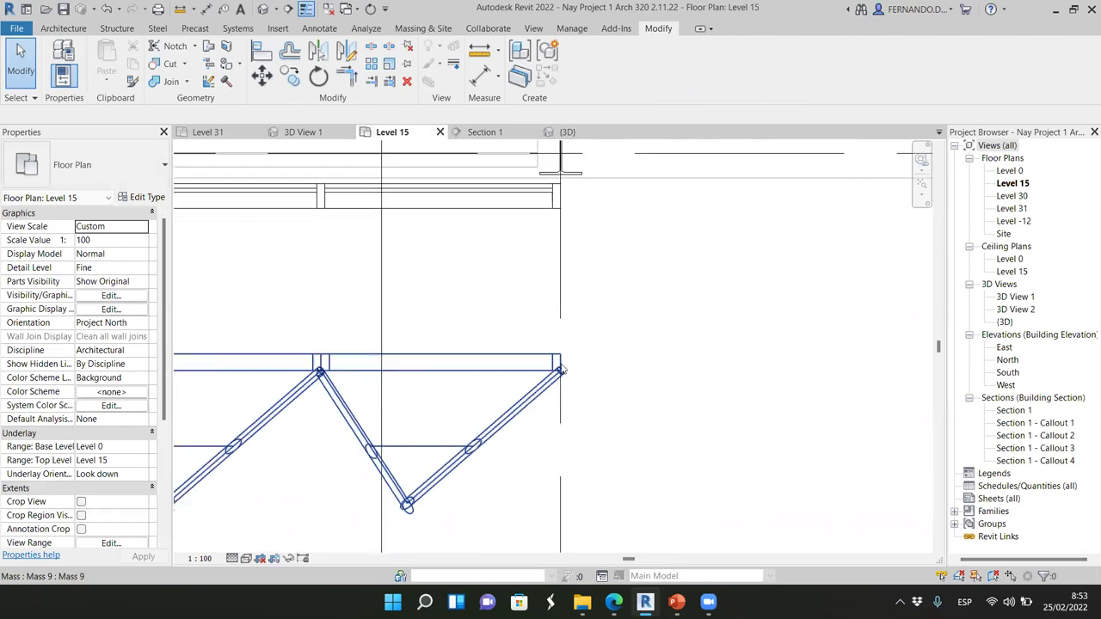
scroll(553, 363, "up", 1)
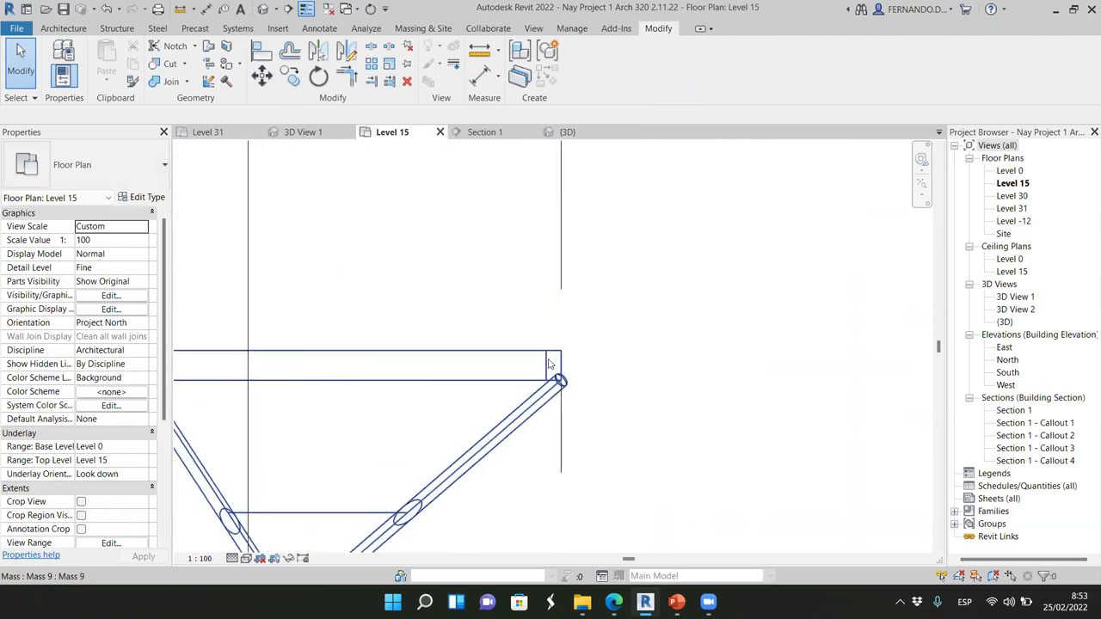
left_click(552, 364)
scroll(605, 400, "down", 2)
scroll(572, 258, "up", 3)
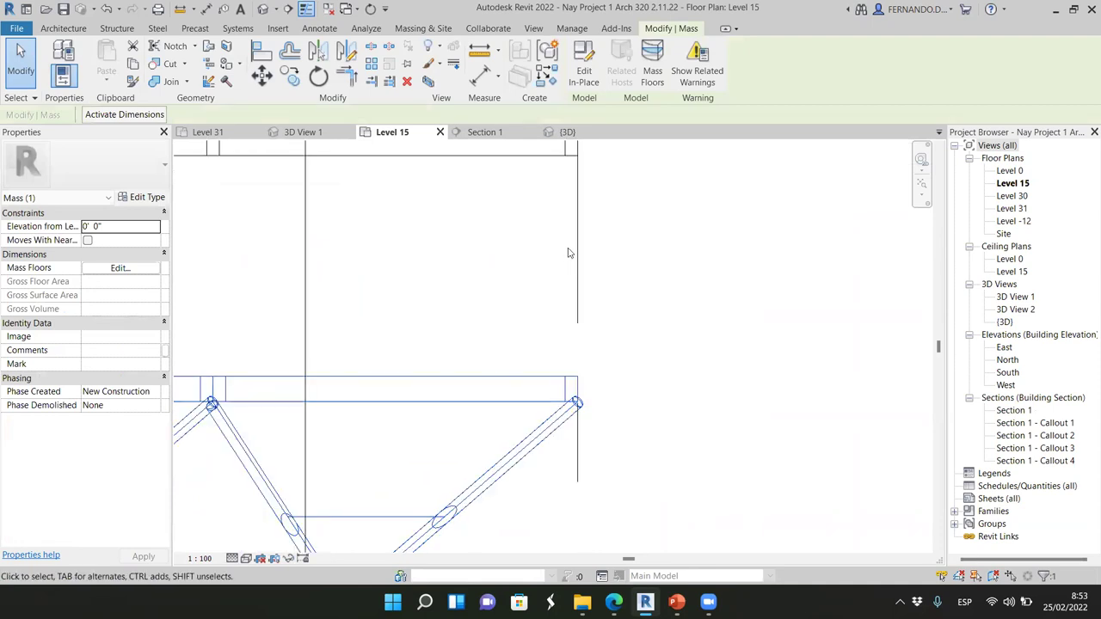
- Select the storefront's end mullion at grid 3, compare its alignment with the pyramid screen's end mullion, and clear the selection
left_click(571, 174)
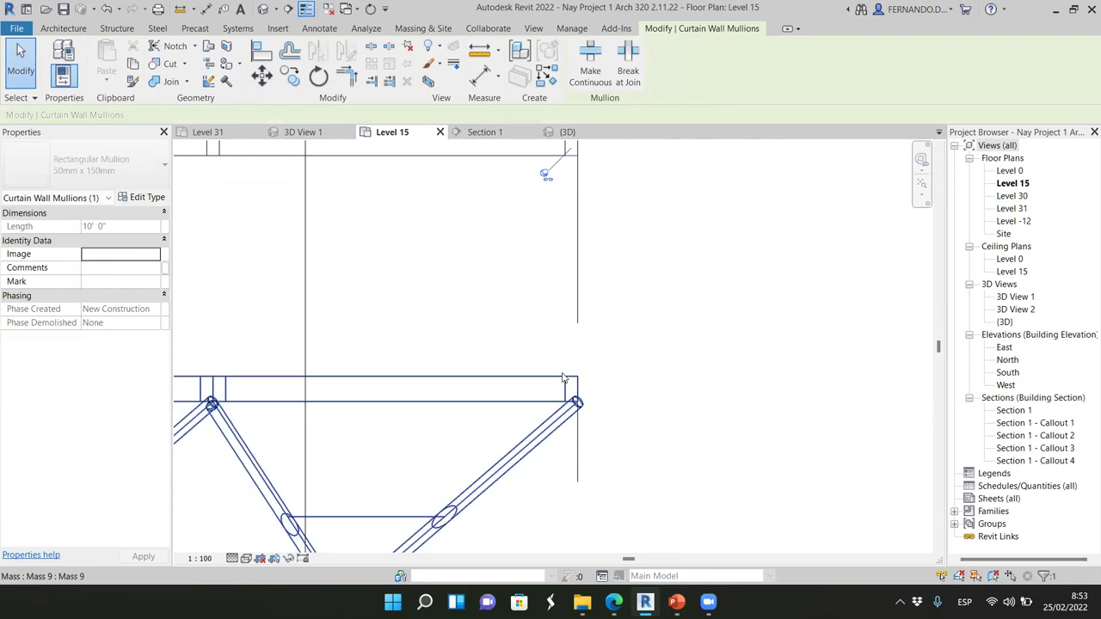
scroll(722, 335, "down", 2)
scroll(732, 325, "down", 2)
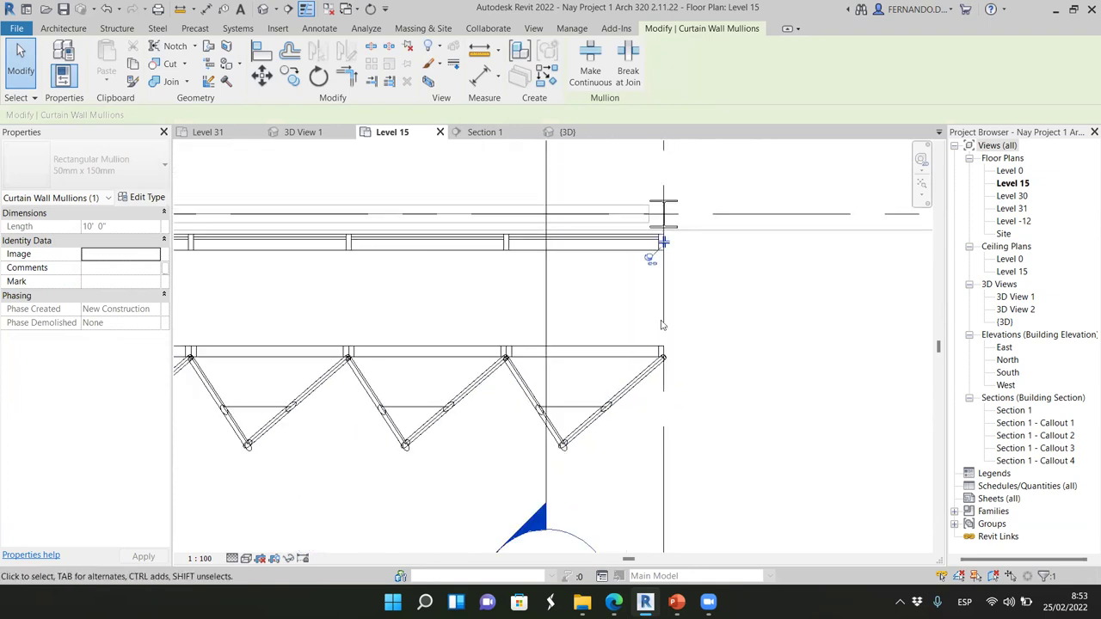
scroll(367, 310, "up", 3)
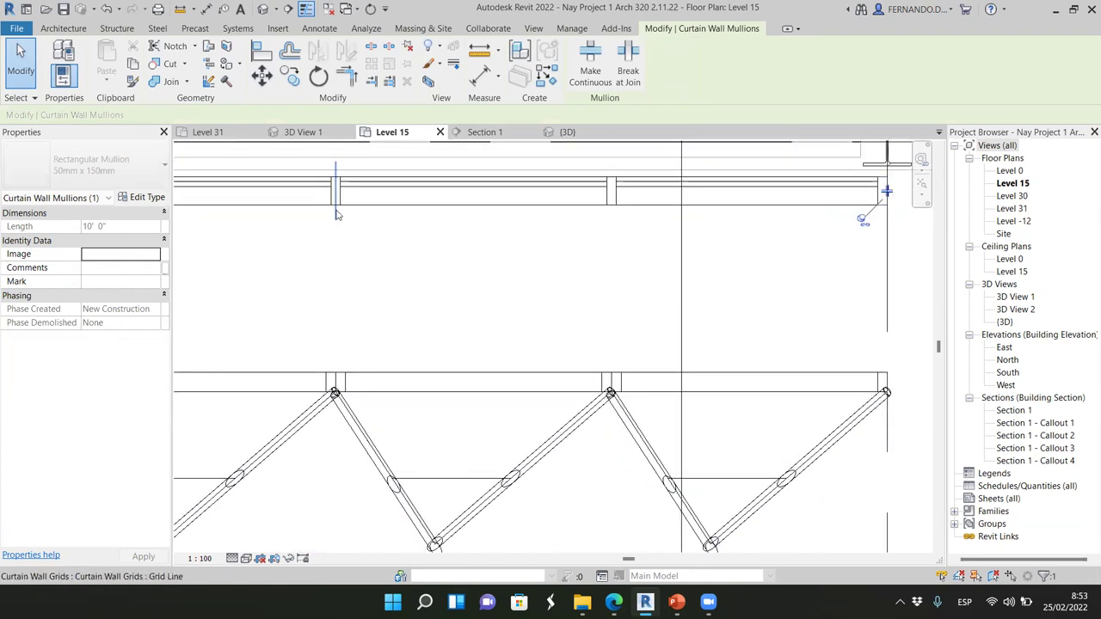
scroll(737, 241, "down", 2)
scroll(711, 267, "up", 3)
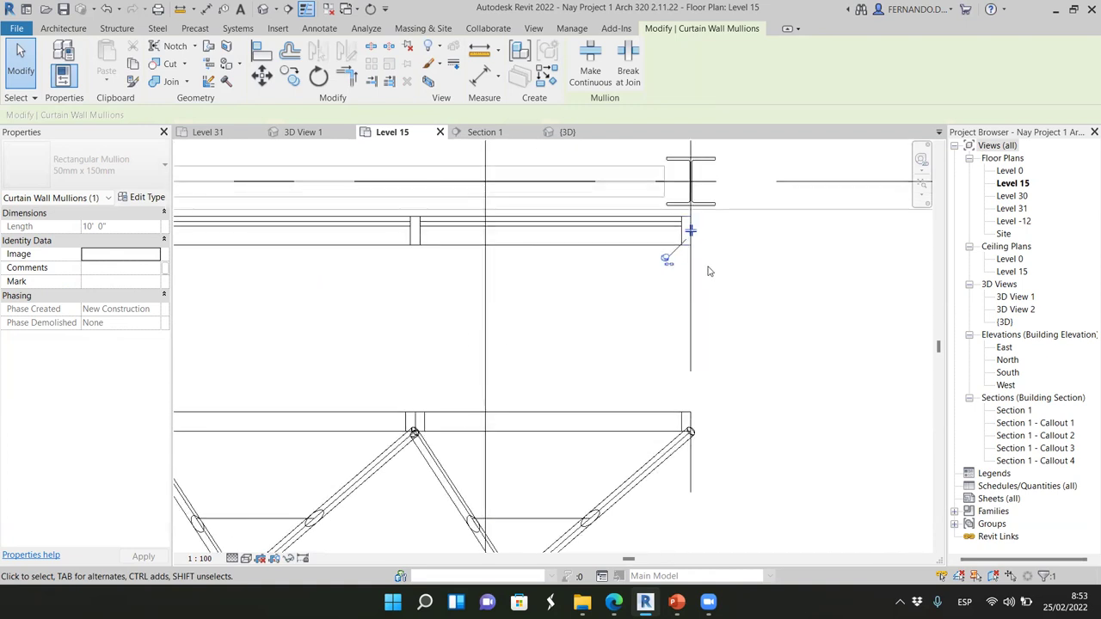
left_click(744, 324)
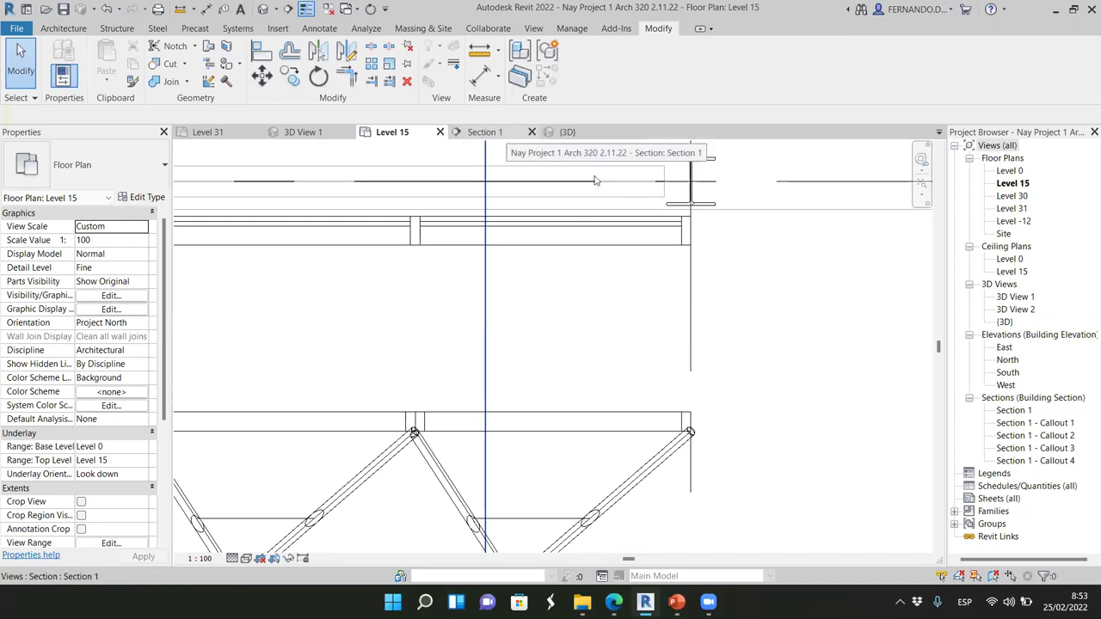
- Check the screen in the project's {3D} view, close that view, and recheck the storefront's end mullion in the Level 15 plan
double_click(1005, 321)
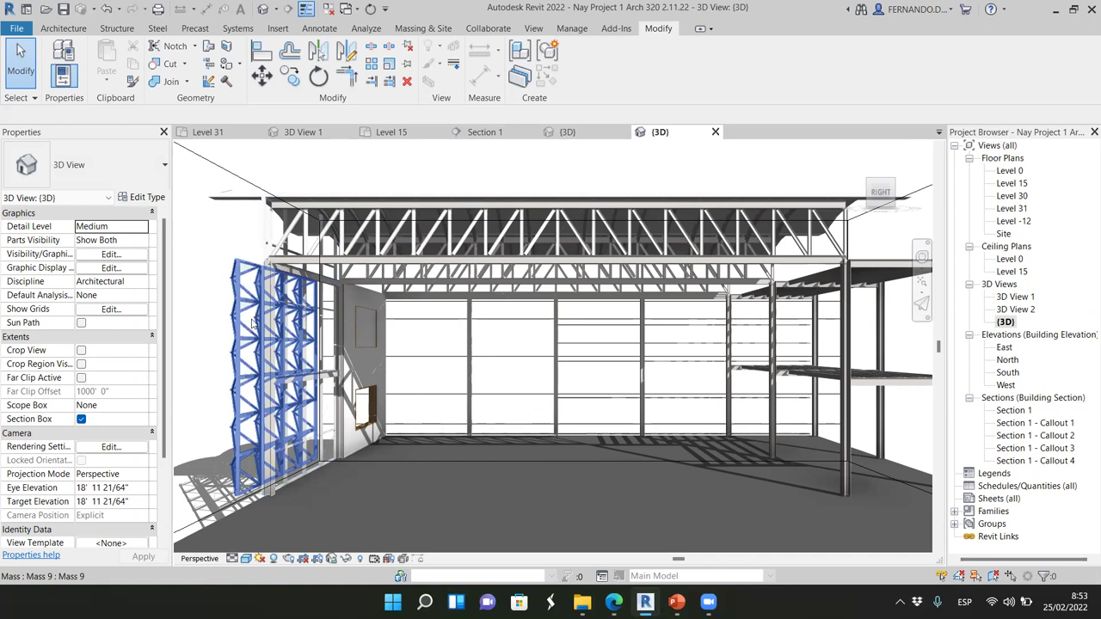
left_click(714, 132)
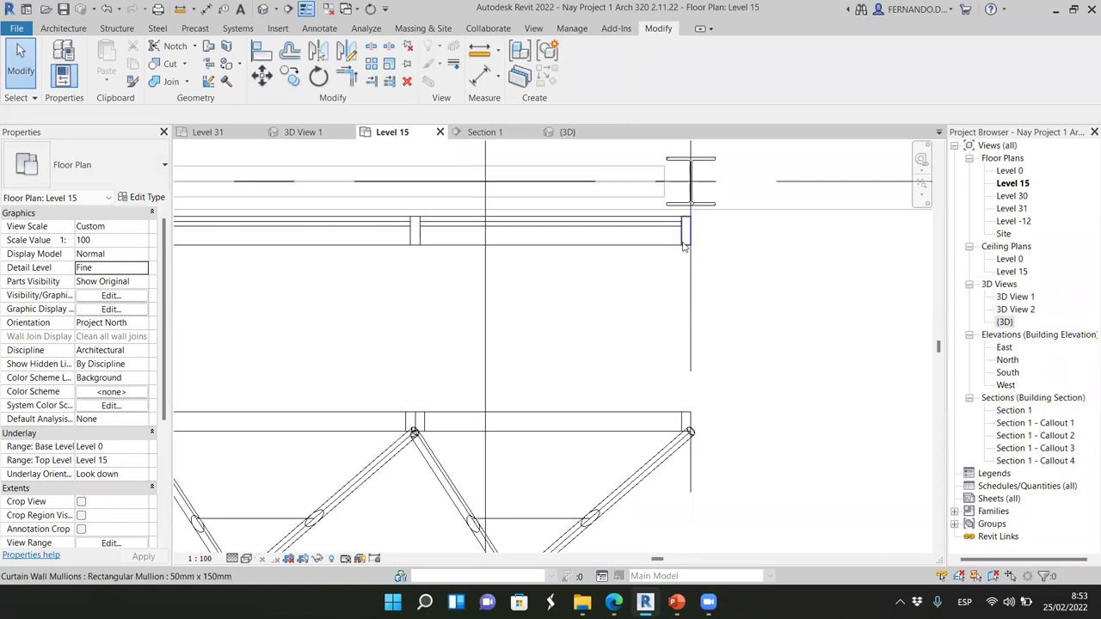
left_click(685, 247)
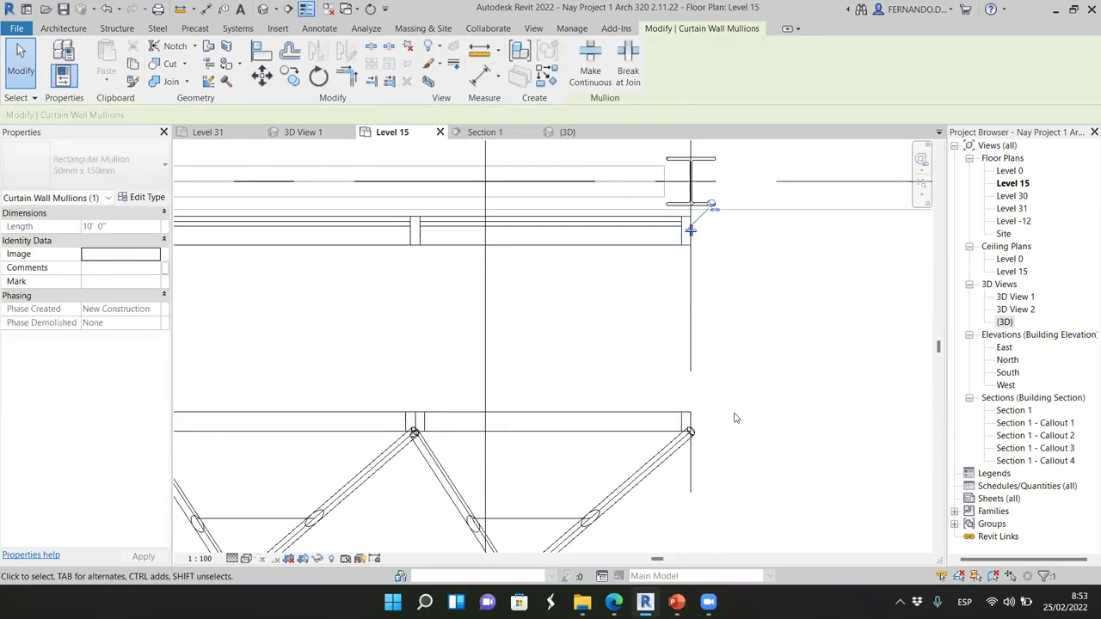
scroll(666, 277, "down", 3)
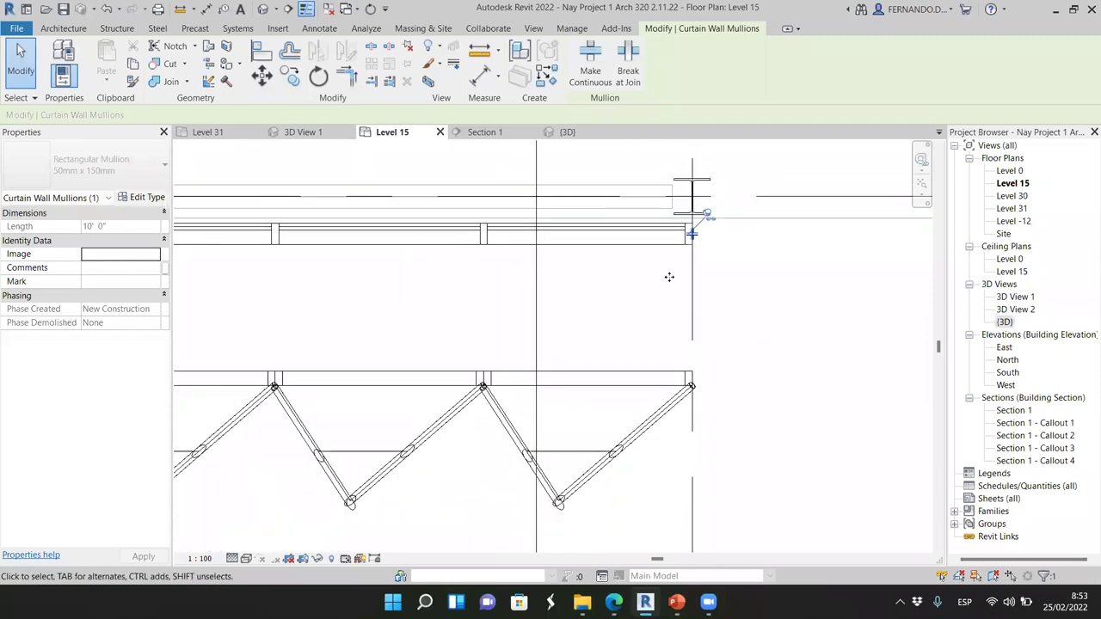
left_click(727, 357)
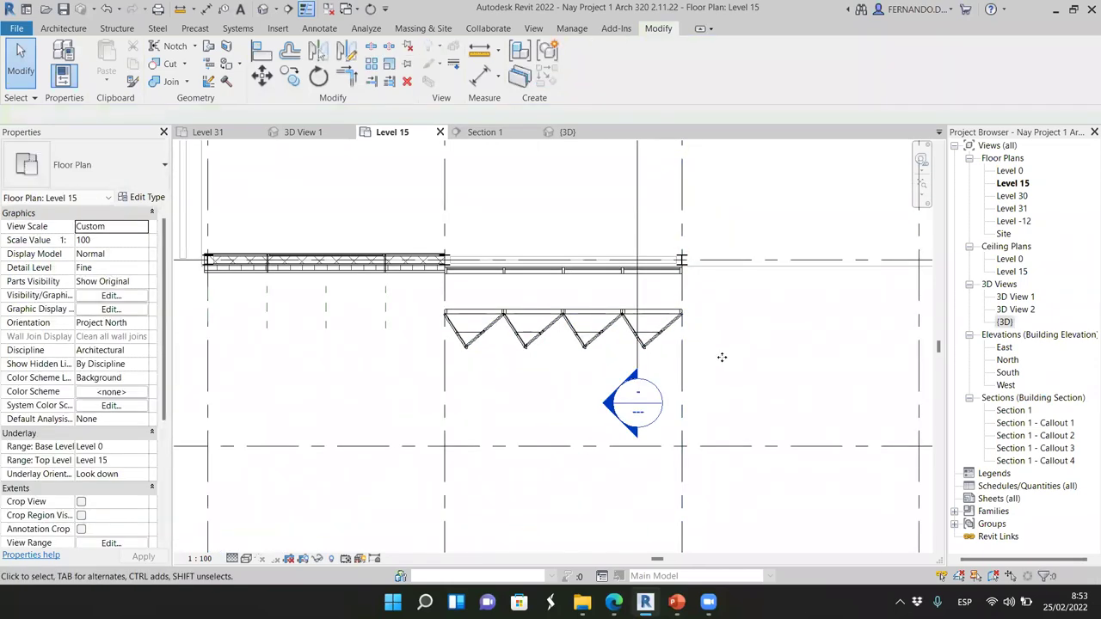
- Select the storefront's first intermediate mullion from grid 2, compare it with the pyramid panel joint, and clear the selection
scroll(381, 278, "up", 3)
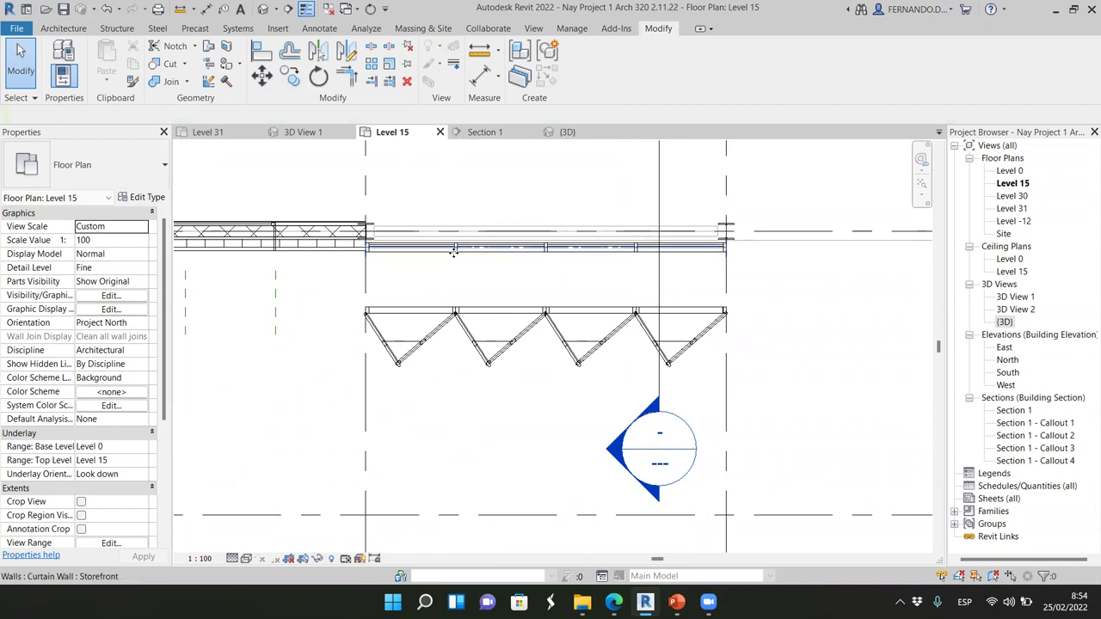
scroll(447, 271, "up", 2)
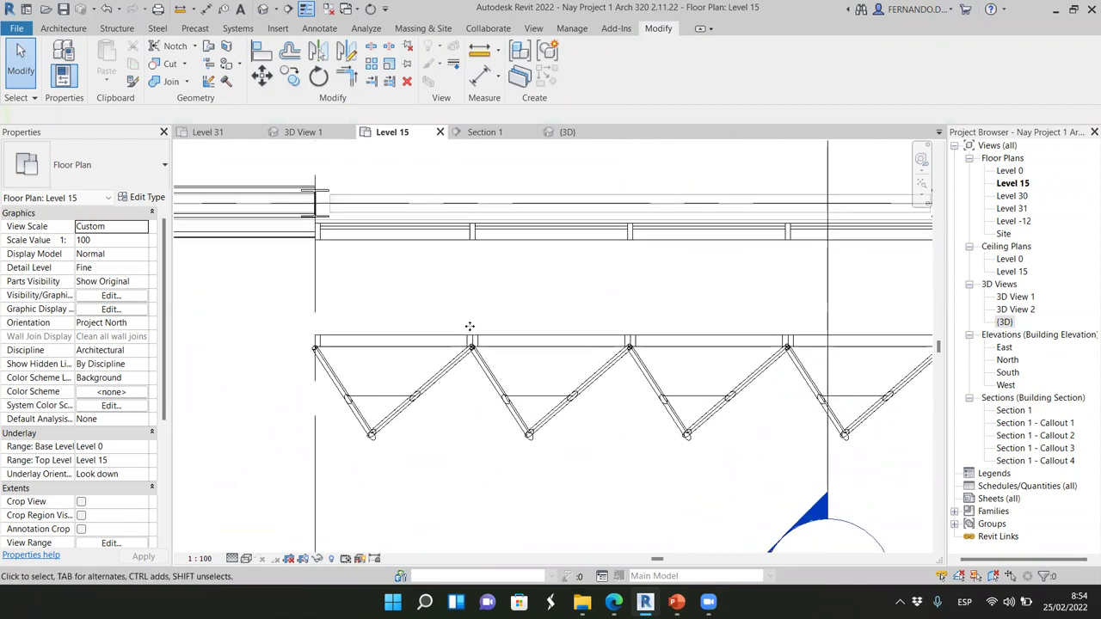
left_click(471, 234)
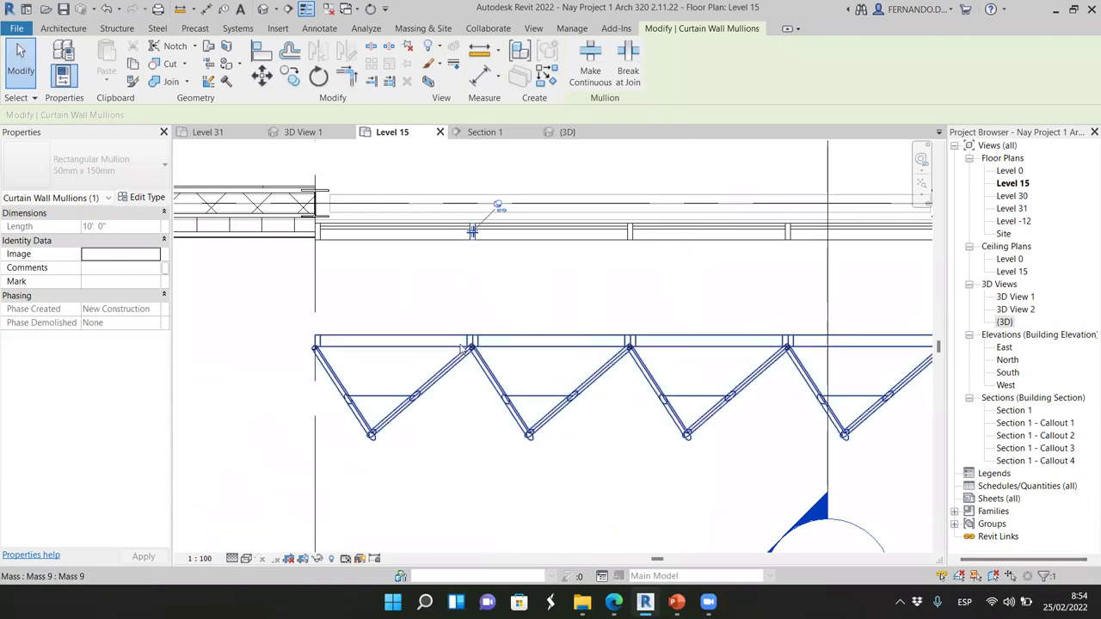
scroll(397, 344, "down", 2)
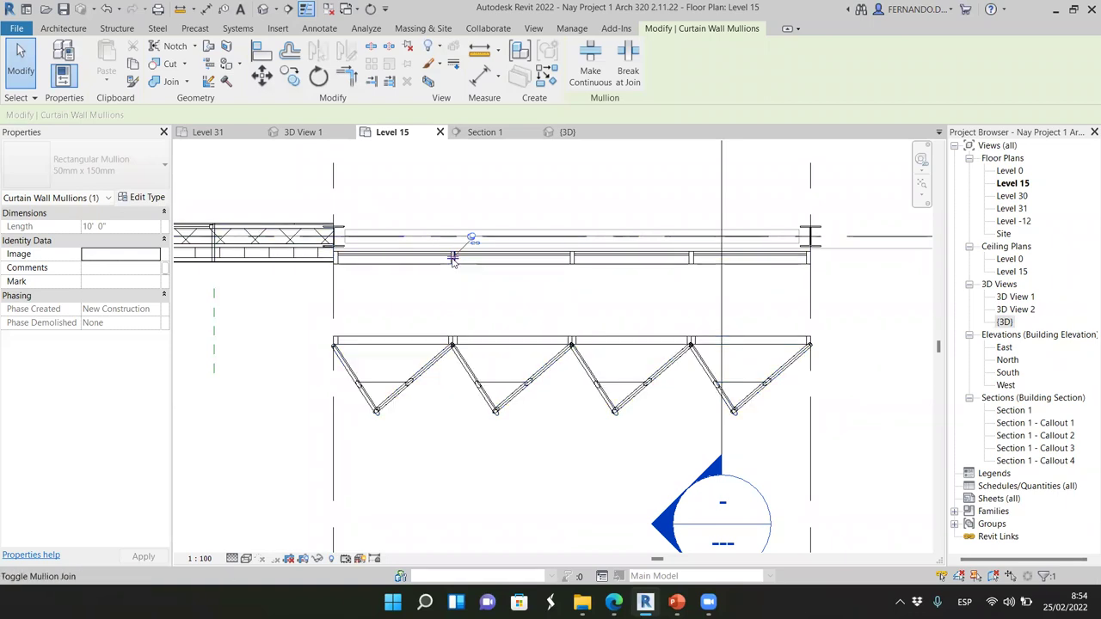
left_click(524, 311)
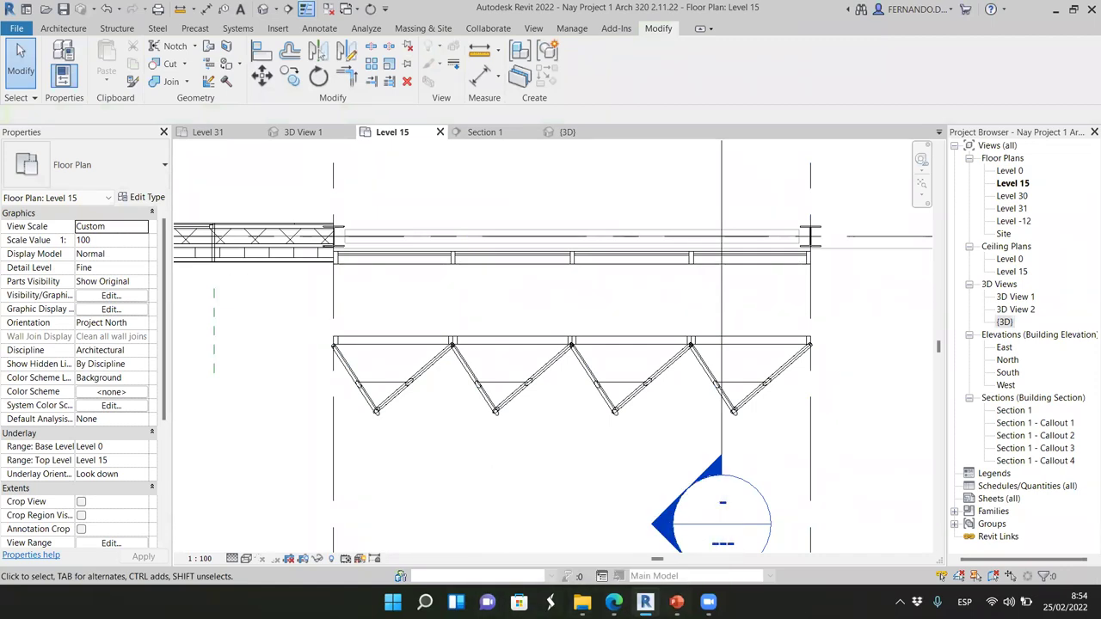
- Switch to PowerPoint to review the double-skin example slide, and return to Revit to examine the screen and storefront in Section 1
key("alt+Tab")
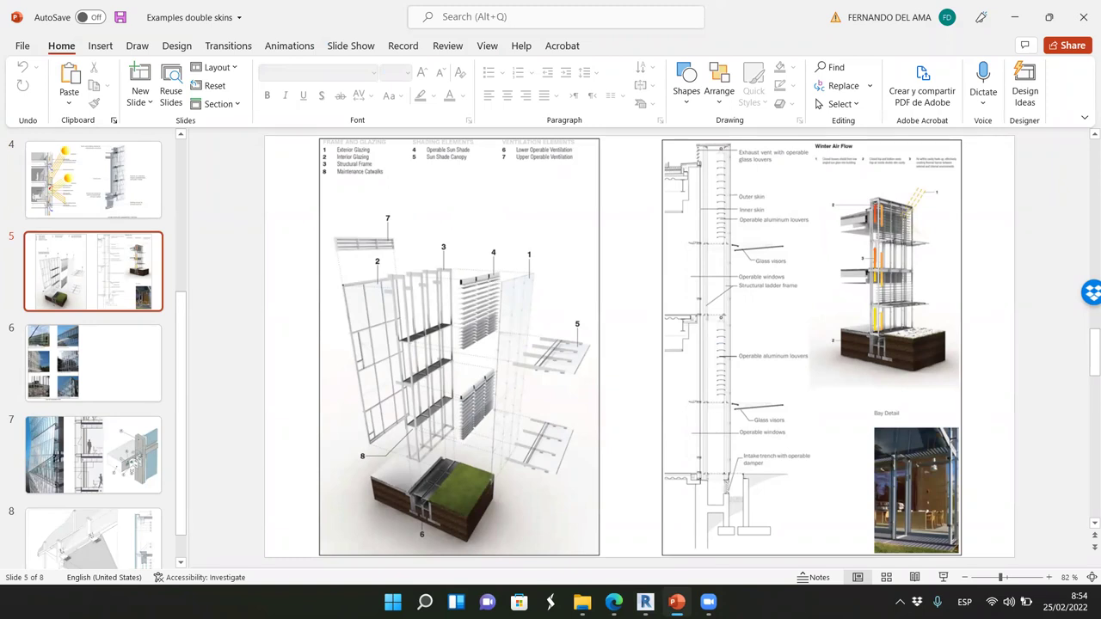
key("alt+Tab")
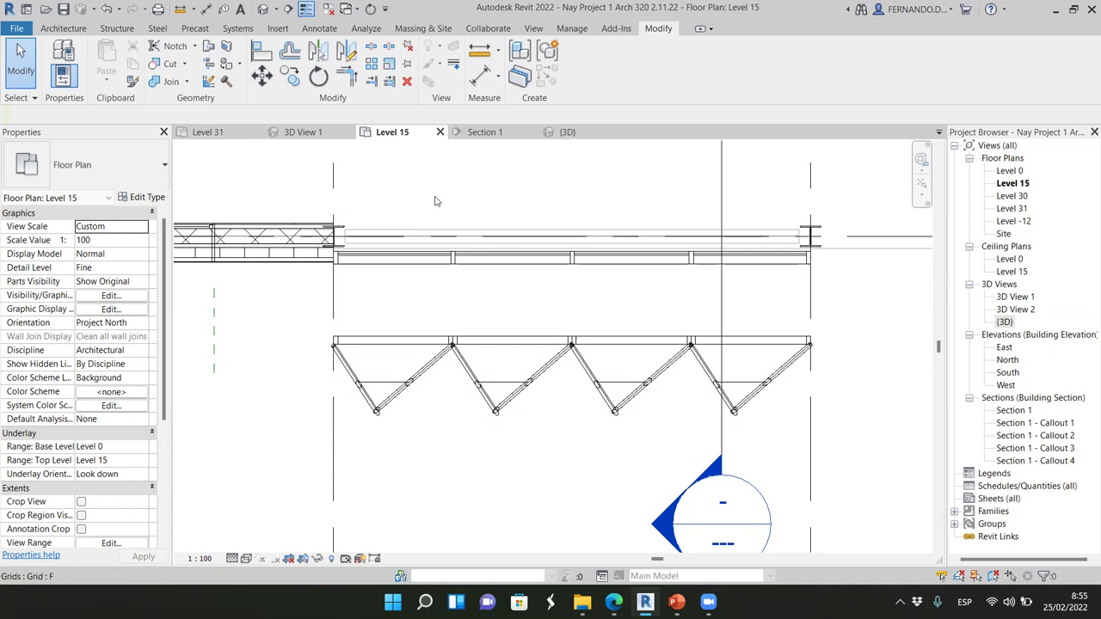
left_click(484, 132)
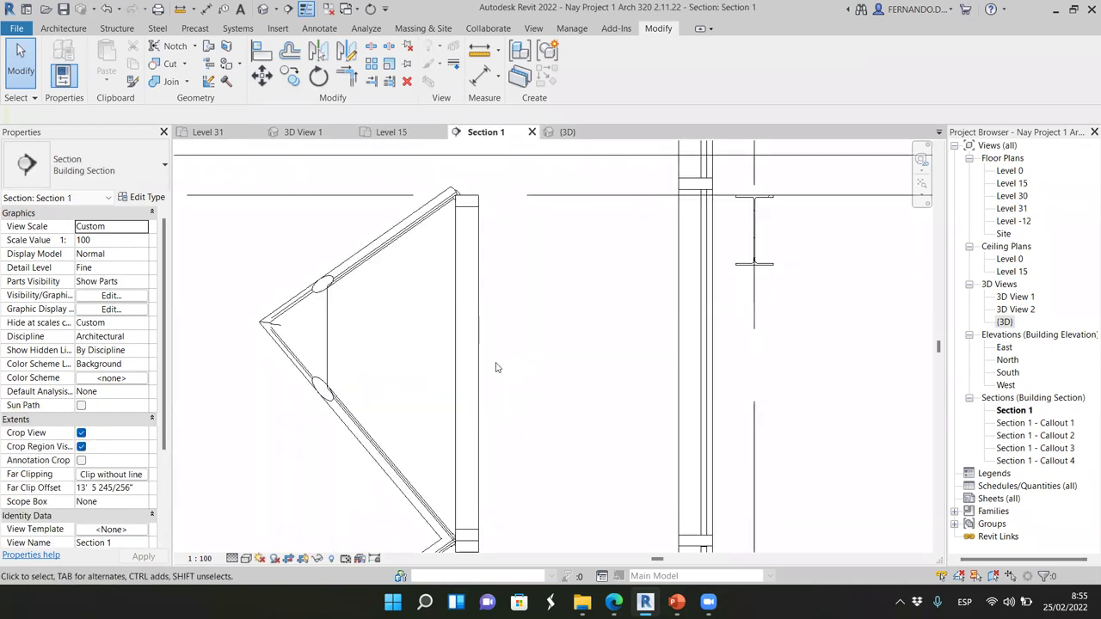
scroll(511, 354, "down", 5)
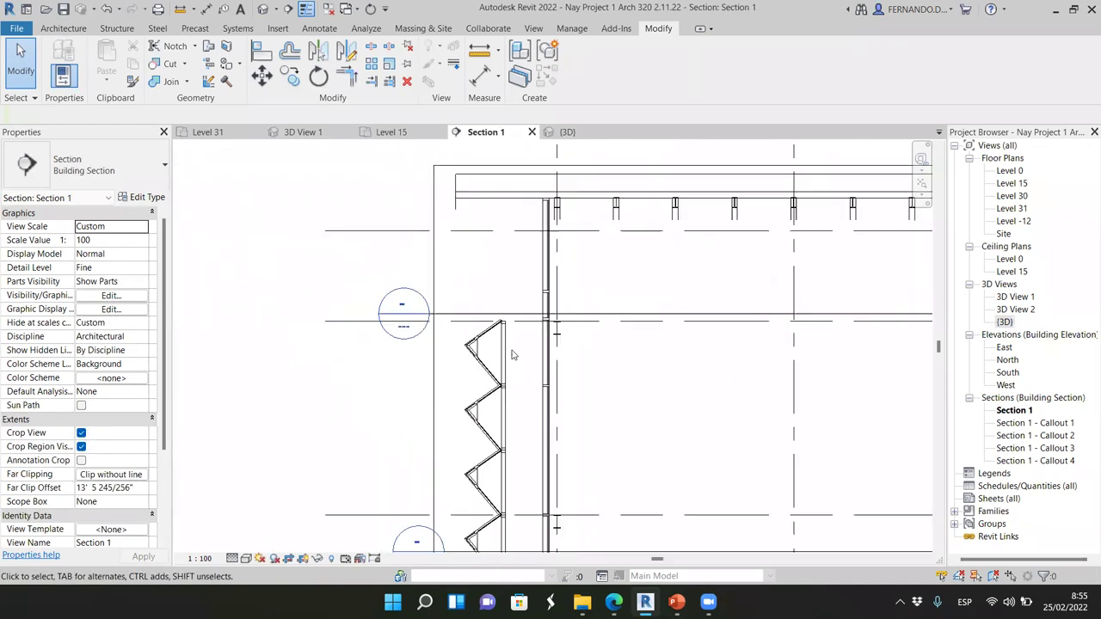
- Open 3D View 1, dismiss the save reminder, and examine the gap between the screen and the storefront from the right side
left_click(564, 132)
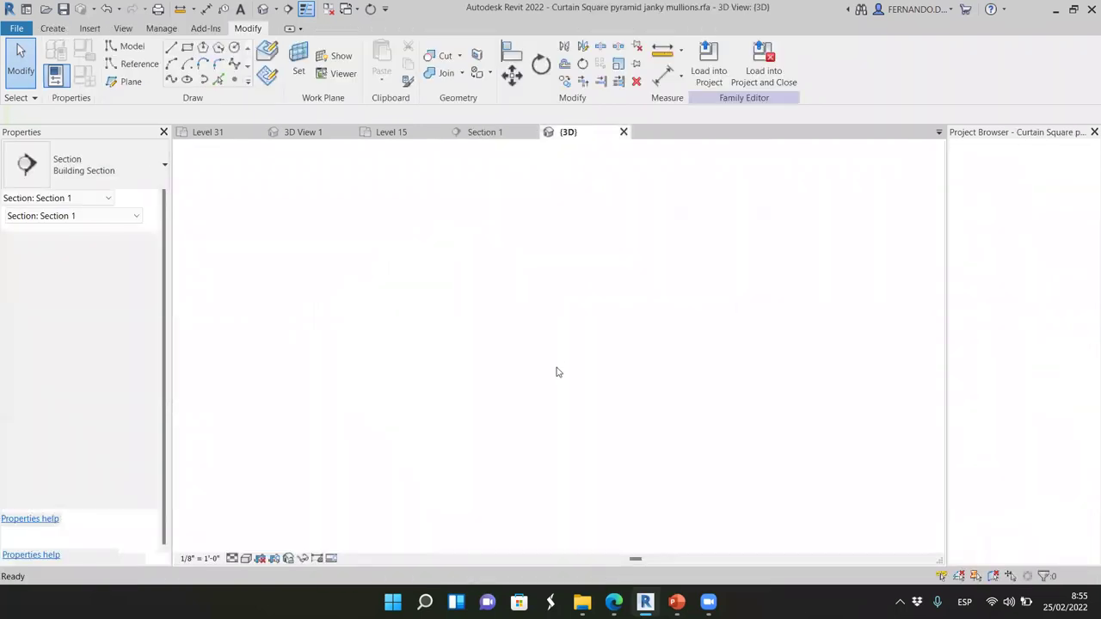
left_click(354, 127)
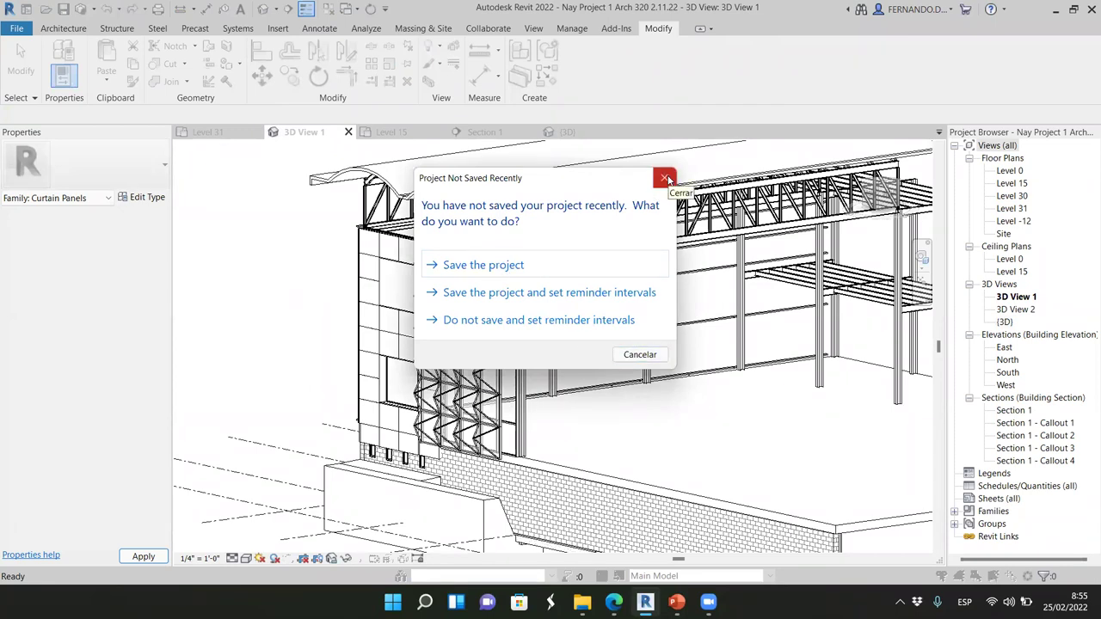
left_click(666, 179)
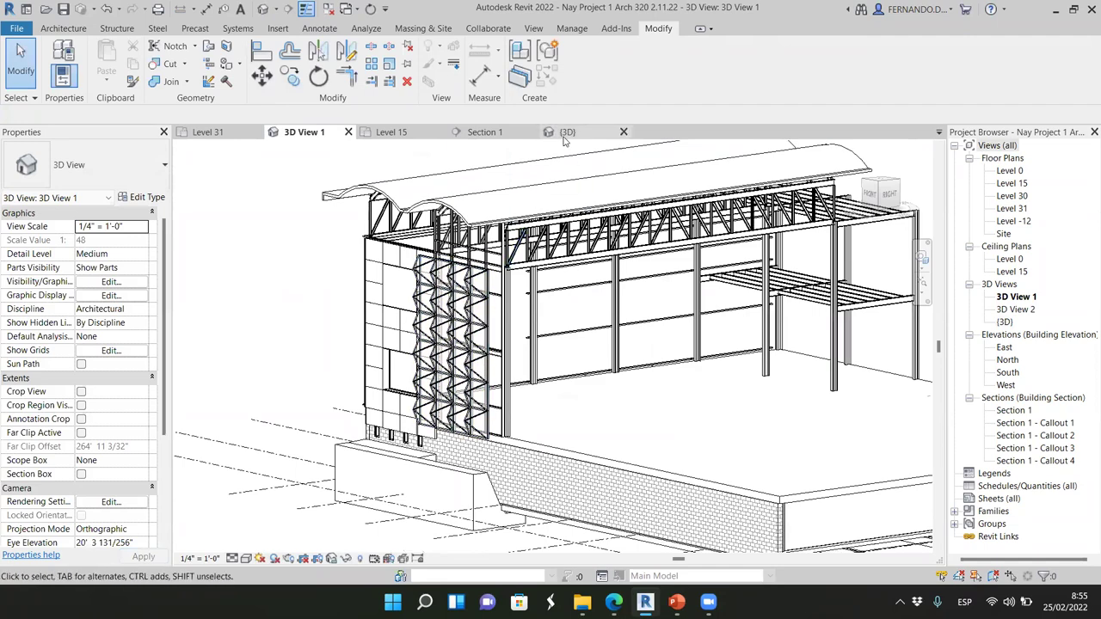
left_click(891, 195)
scroll(482, 344, "up", 6)
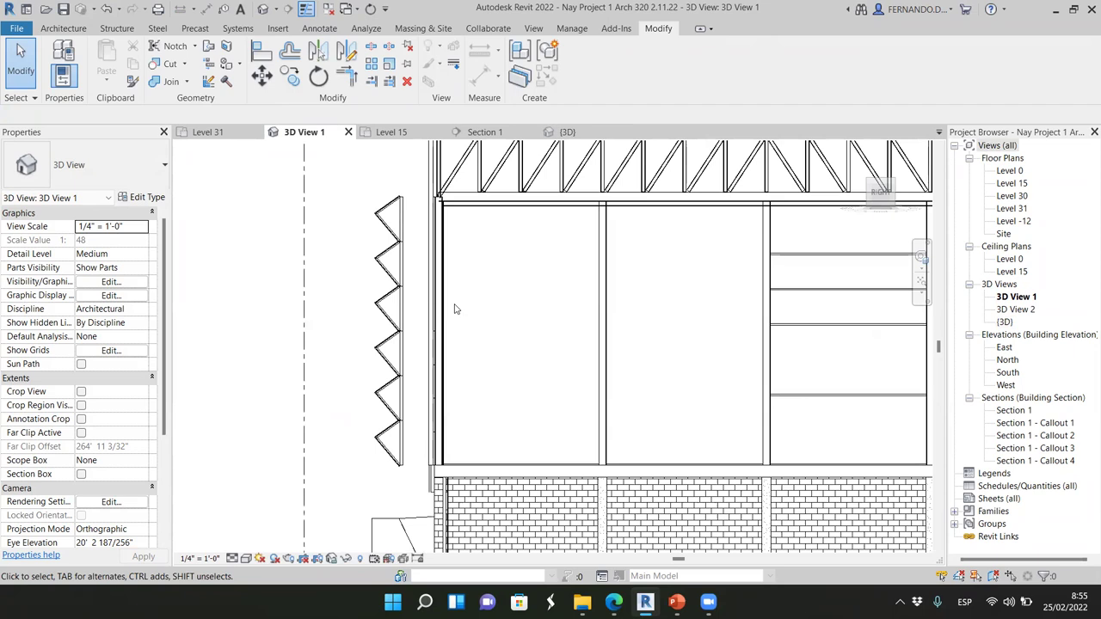
scroll(408, 191, "up", 5)
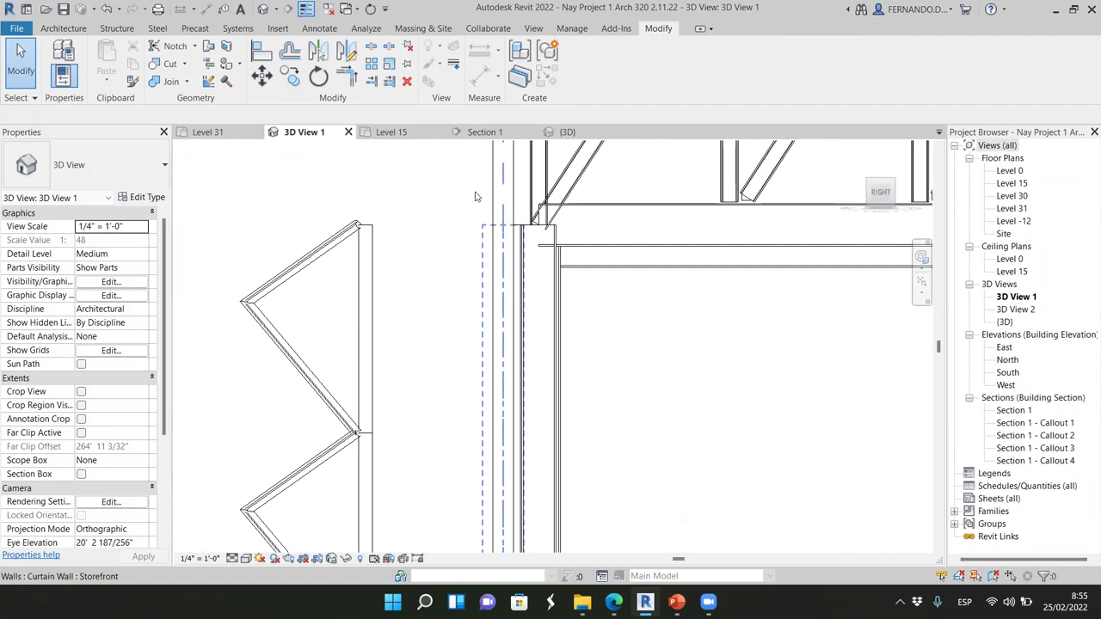
- Return to the Level 15 plan and examine the position of the screen and the Section 1 marker within the overall grid
left_click(392, 131)
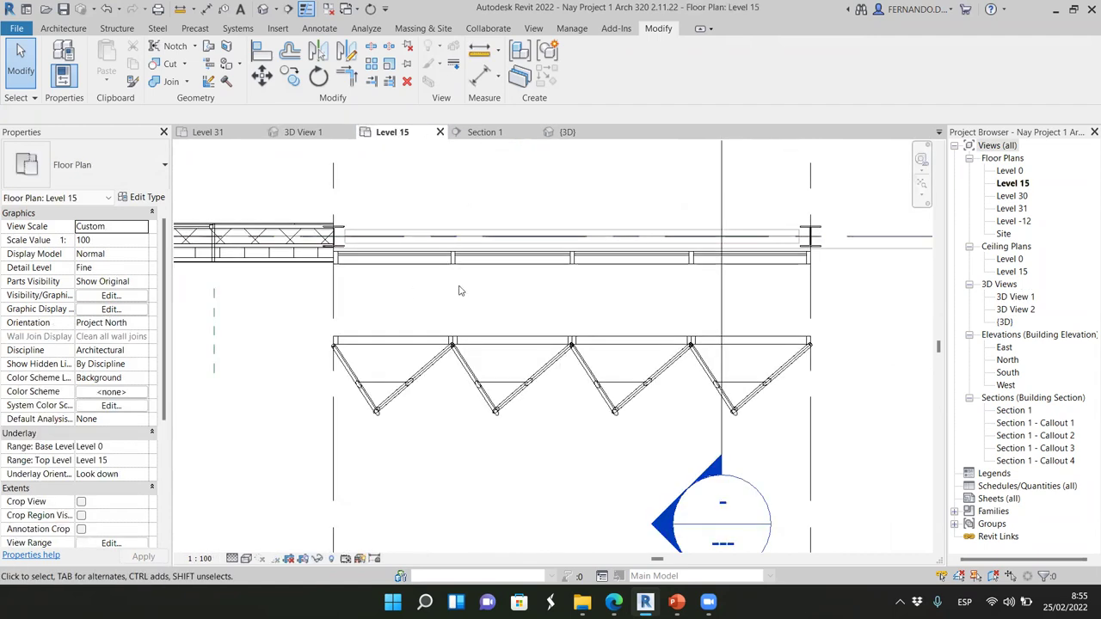
scroll(481, 327, "down", 2)
scroll(593, 327, "down", 2)
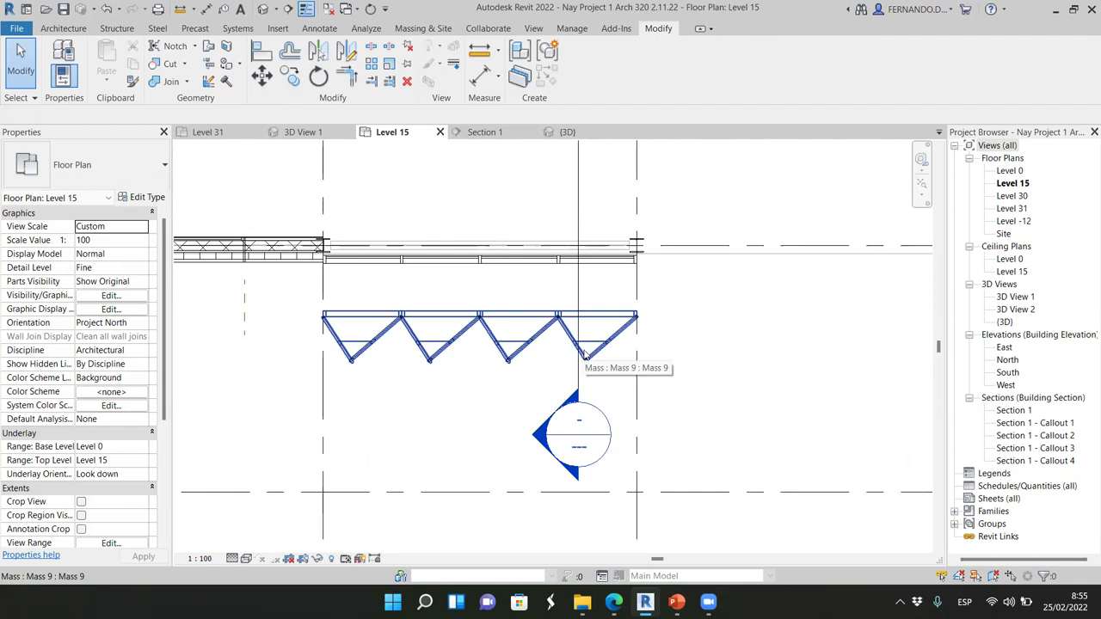
scroll(584, 352, "down", 5)
scroll(564, 159, "down", 2)
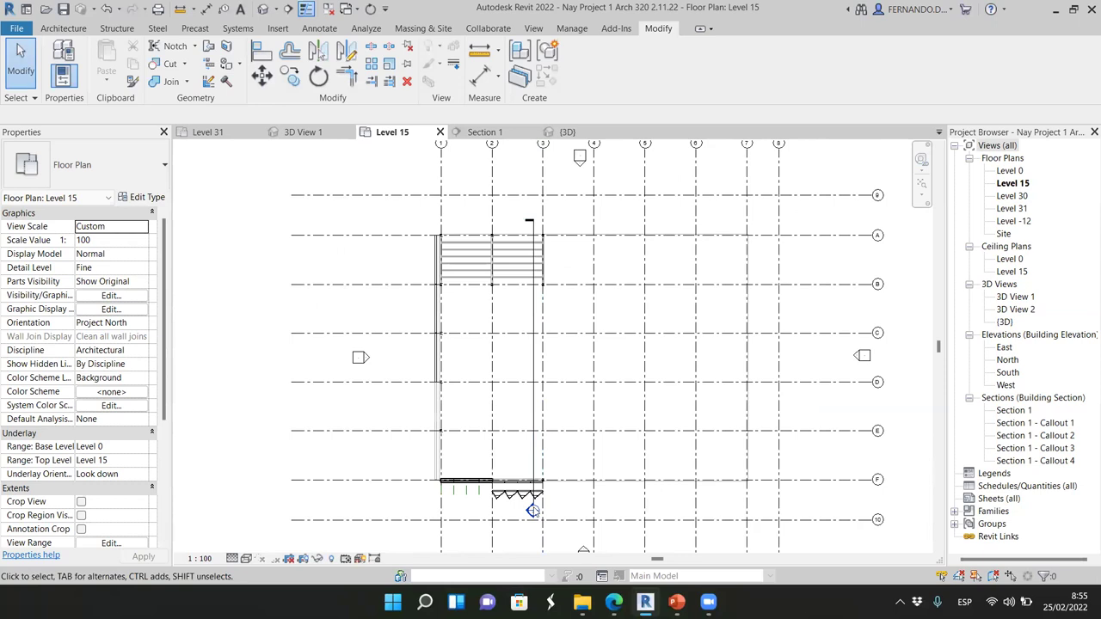
scroll(520, 490, "down", 2)
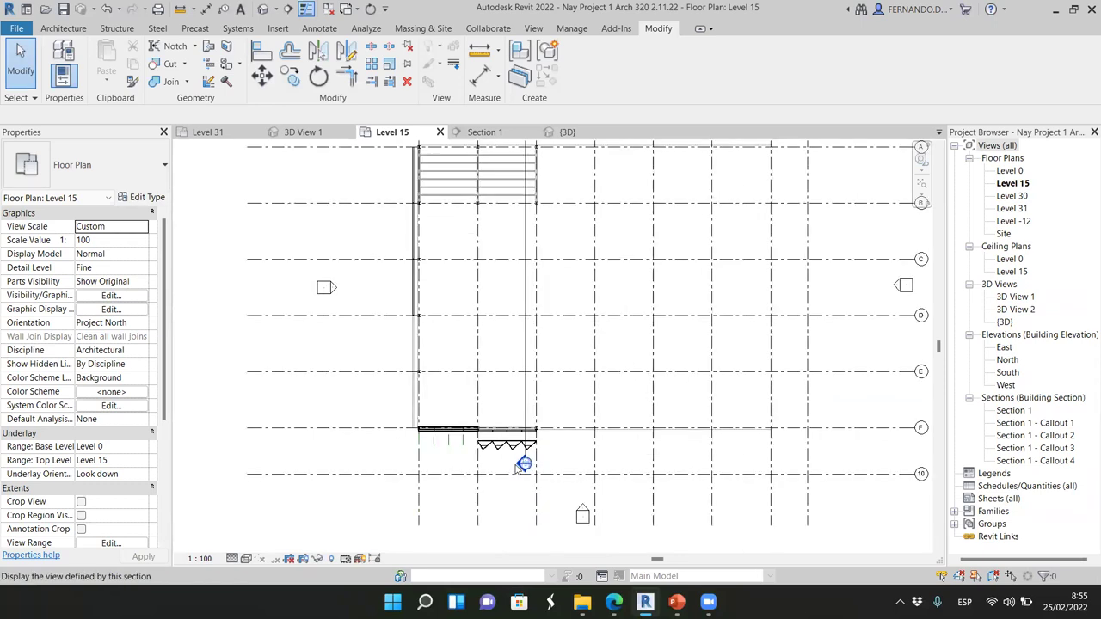
- Flip the Section 1 view direction toward grid 3 in the Level 15 plan, clear the selection, and return to the Section 1 view
scroll(512, 491, "up", 1)
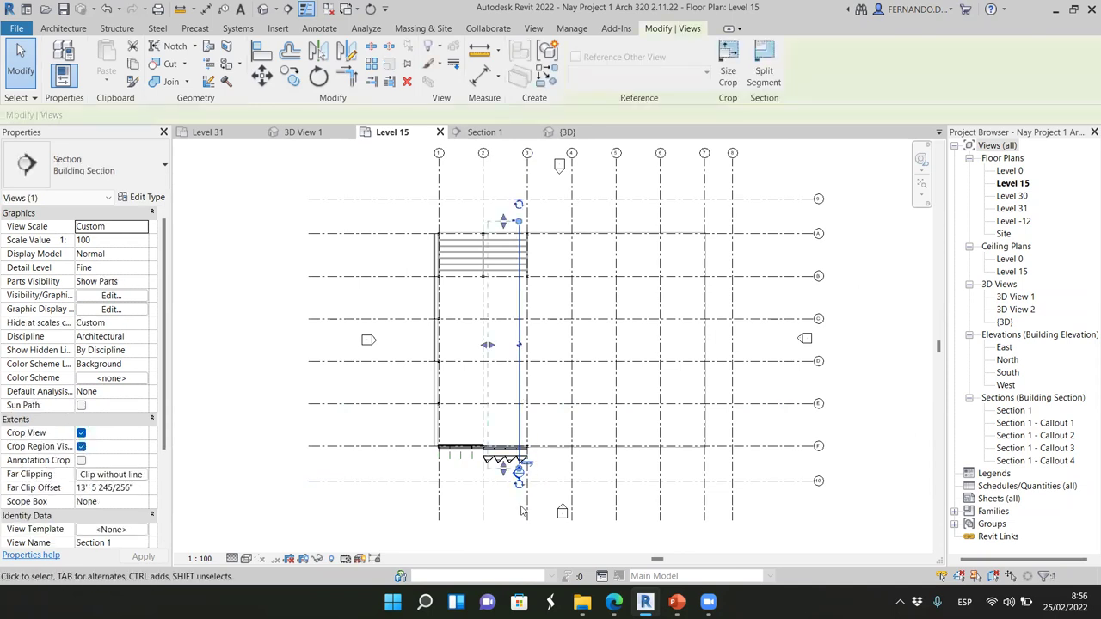
scroll(527, 474, "up", 5)
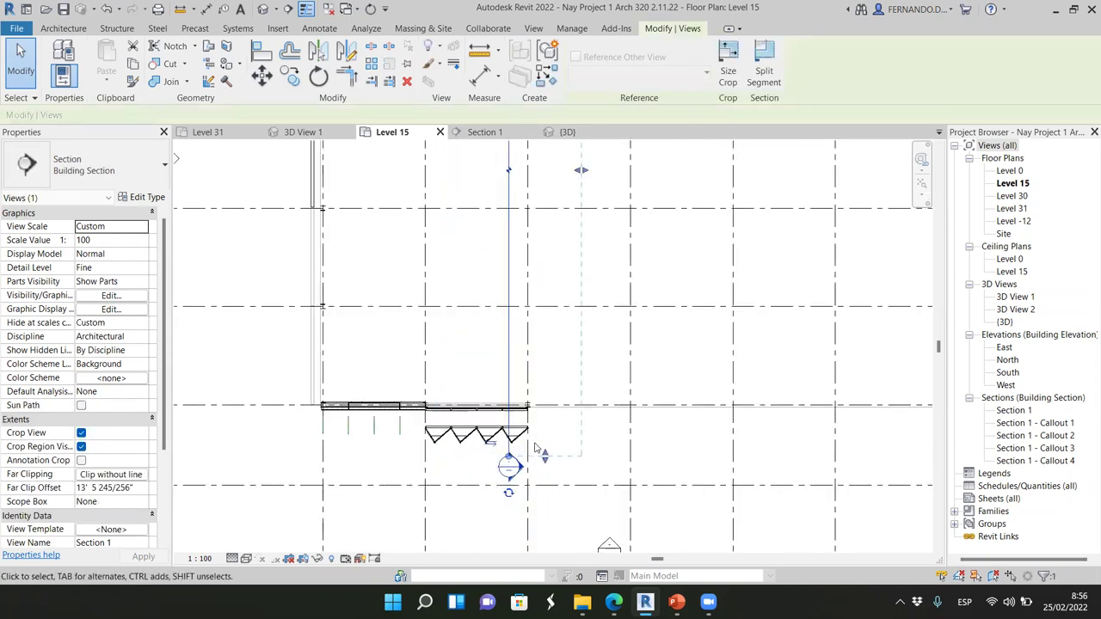
left_click(570, 473)
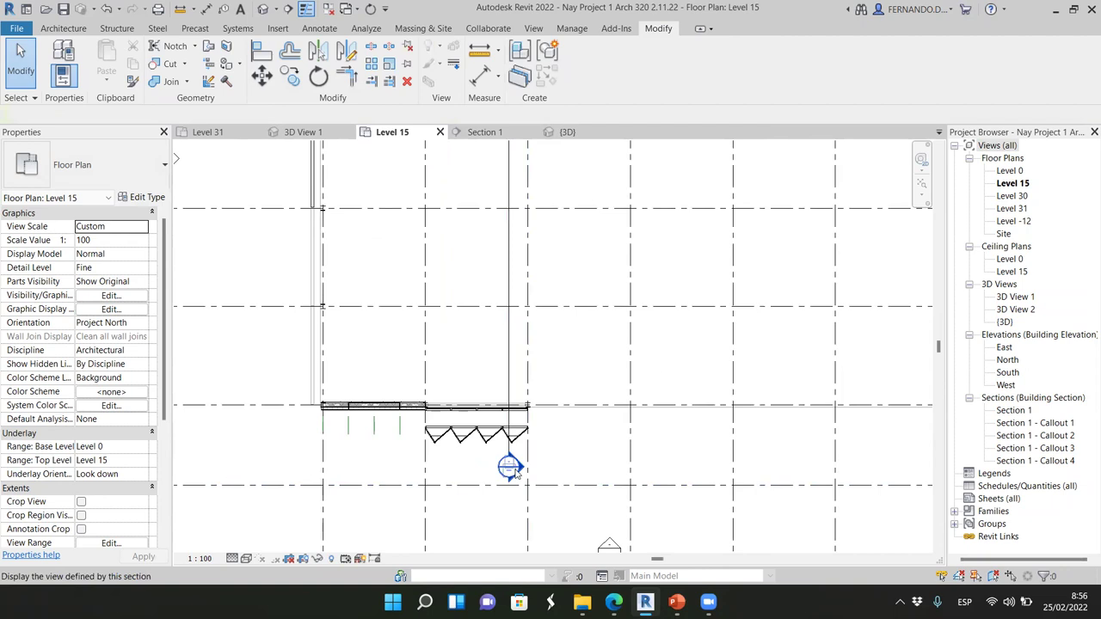
left_click(487, 132)
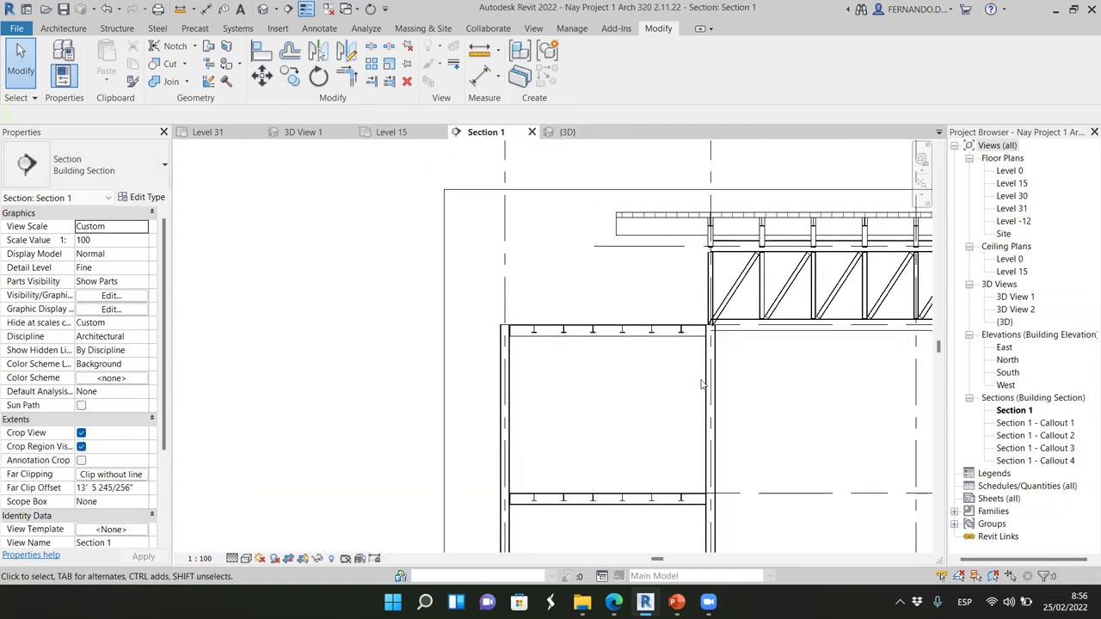
- Examine the flipped Section 1 from the roof trusses at grids A and B to the storefront and screen at Level 30
scroll(701, 384, "up", 3)
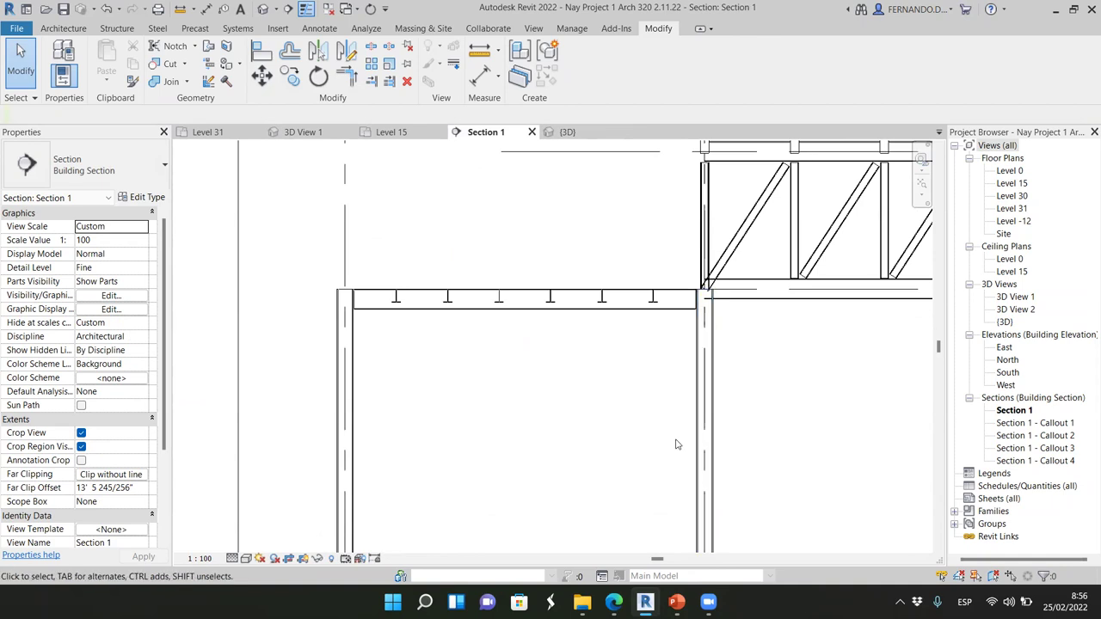
scroll(574, 366, "down", 5)
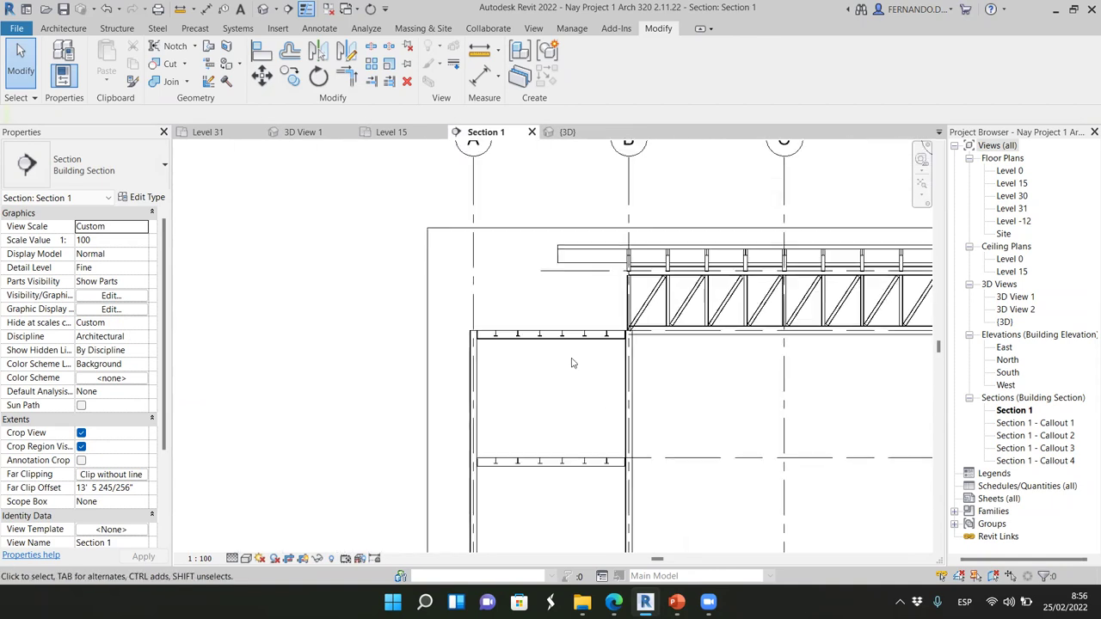
scroll(832, 384, "up", 4)
scroll(665, 369, "up", 5)
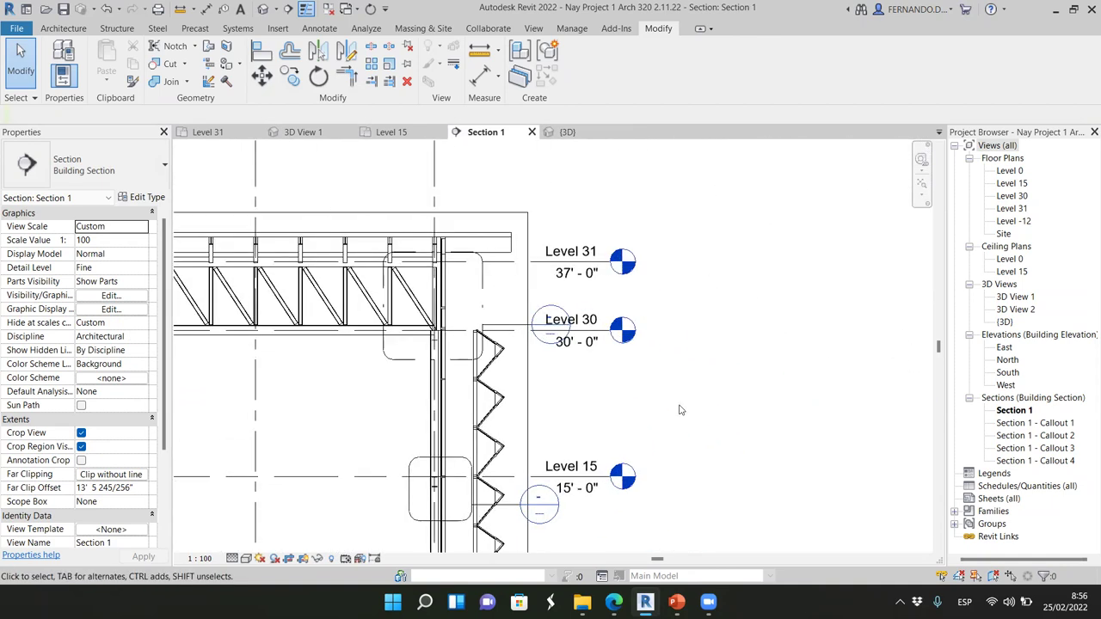
scroll(280, 306, "up", 2)
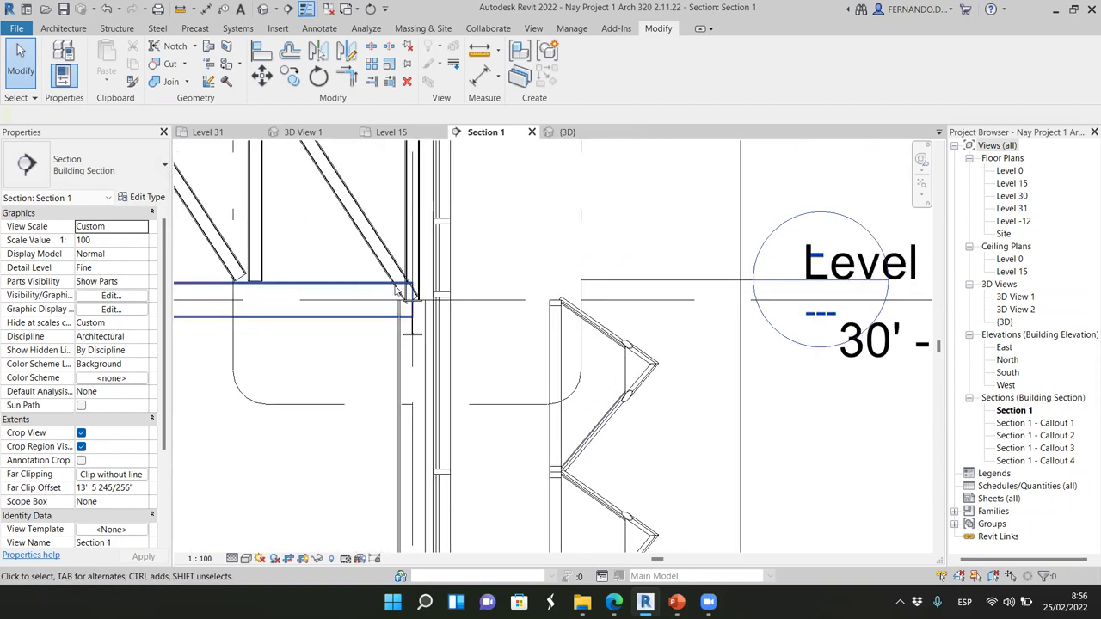
scroll(455, 326, "up", 1)
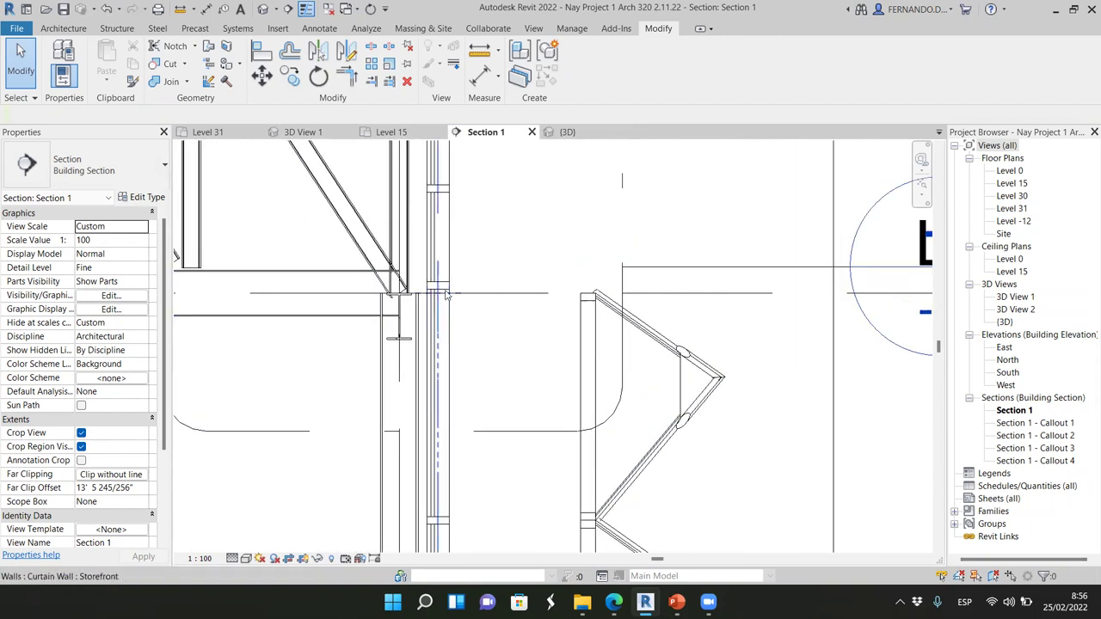
scroll(455, 326, "down", 1)
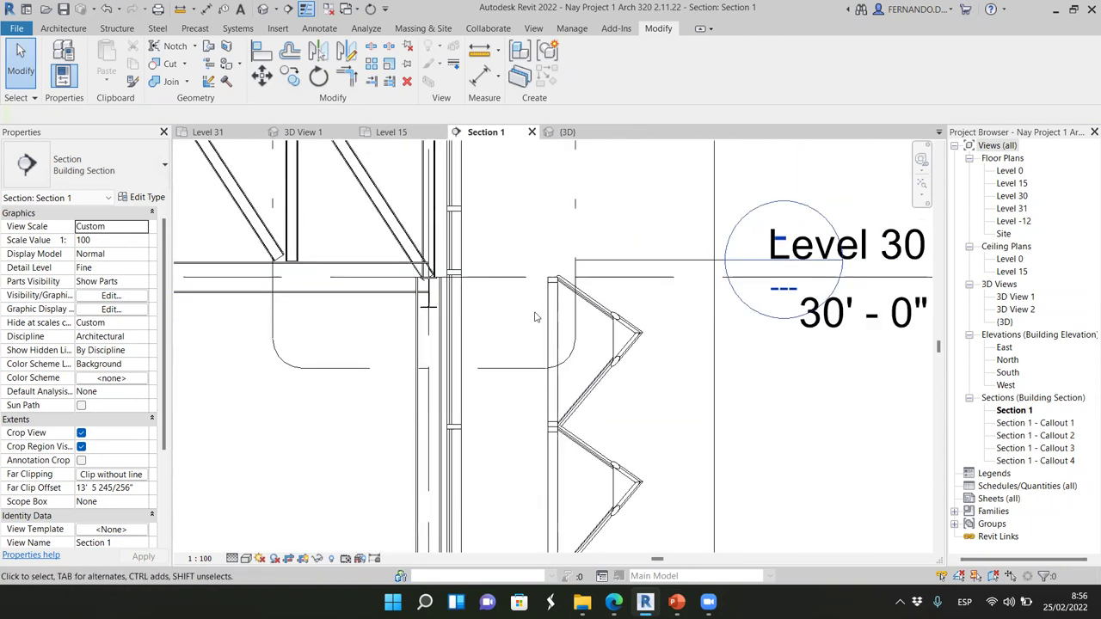
- Select the topmost pyramid panel to check its position against the storefront, clear the selection, and review the full gap down to Level 0
left_click(632, 331)
left_click(459, 319)
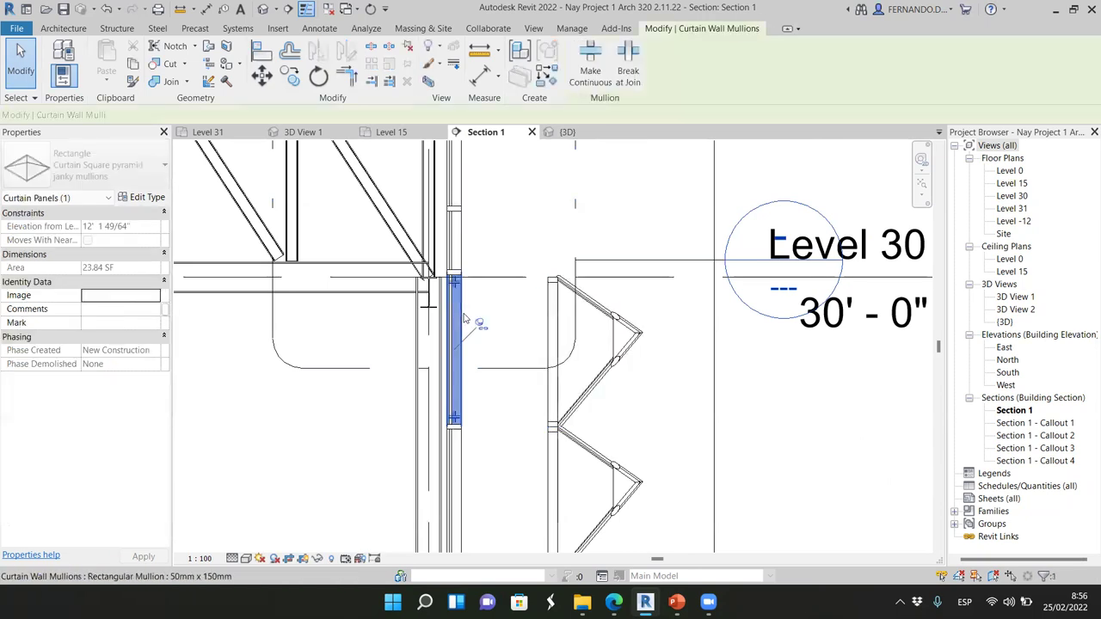
left_click(564, 355)
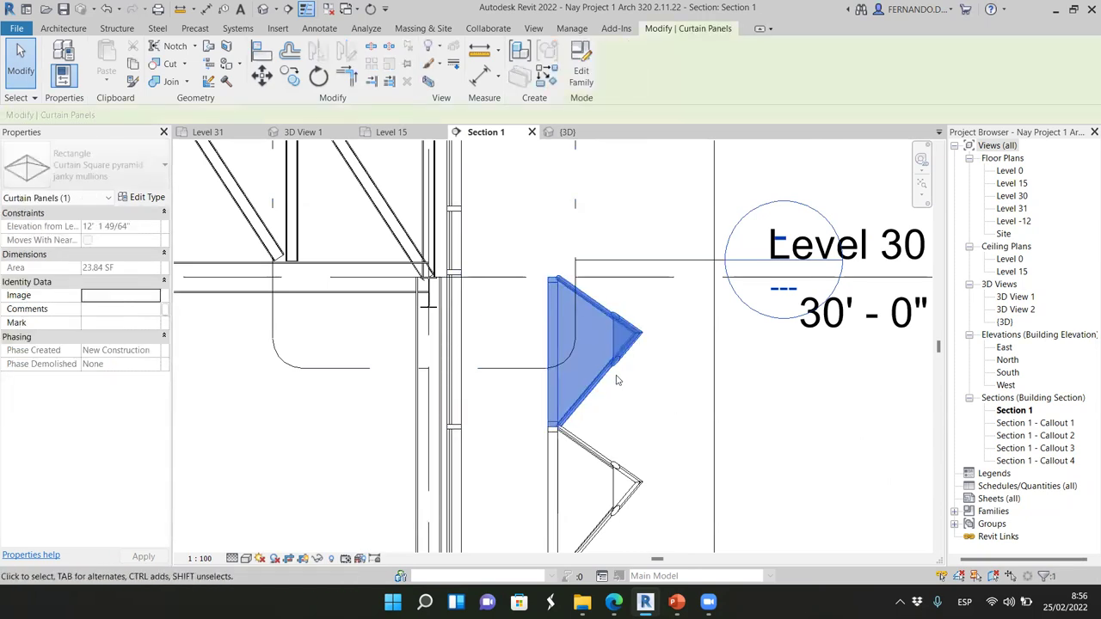
left_click(633, 395)
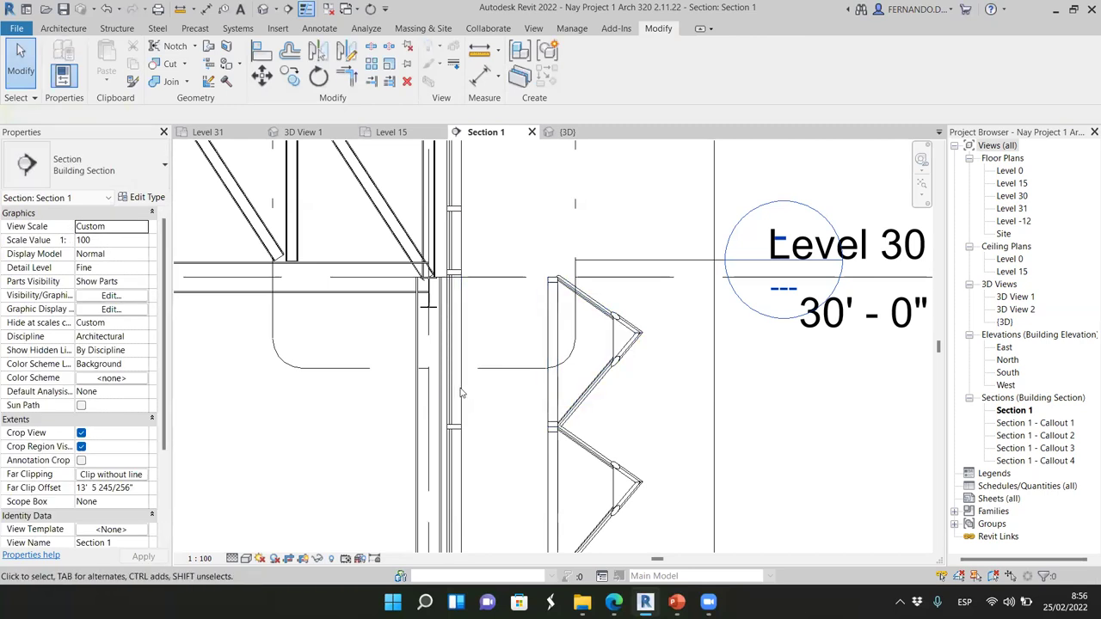
scroll(527, 258, "down", 3)
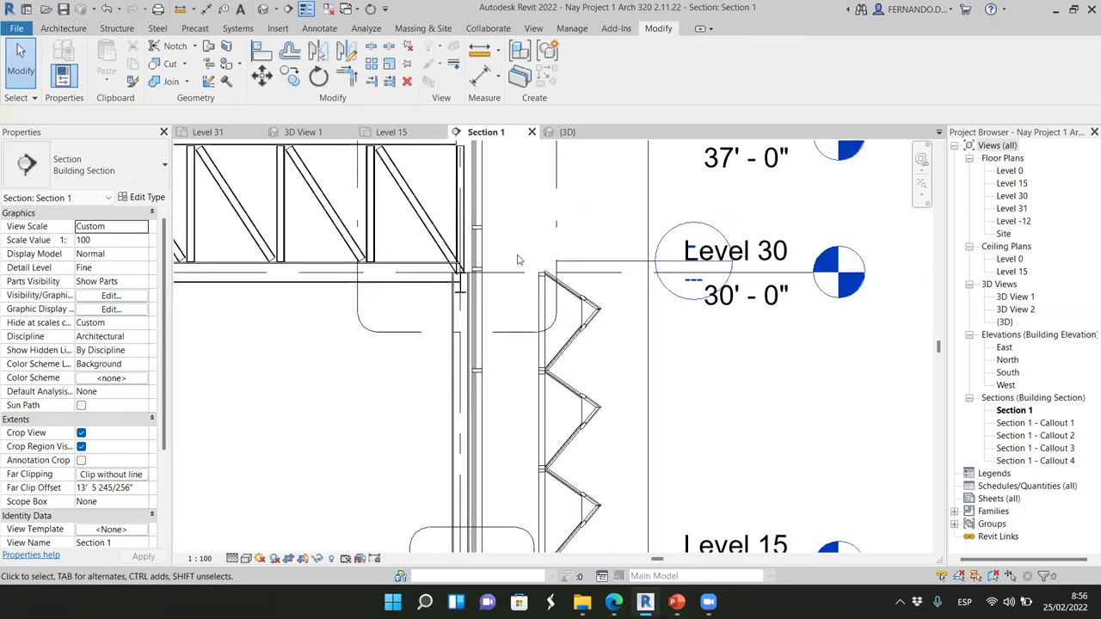
scroll(527, 258, "down", 2)
scroll(522, 532, "up", 1)
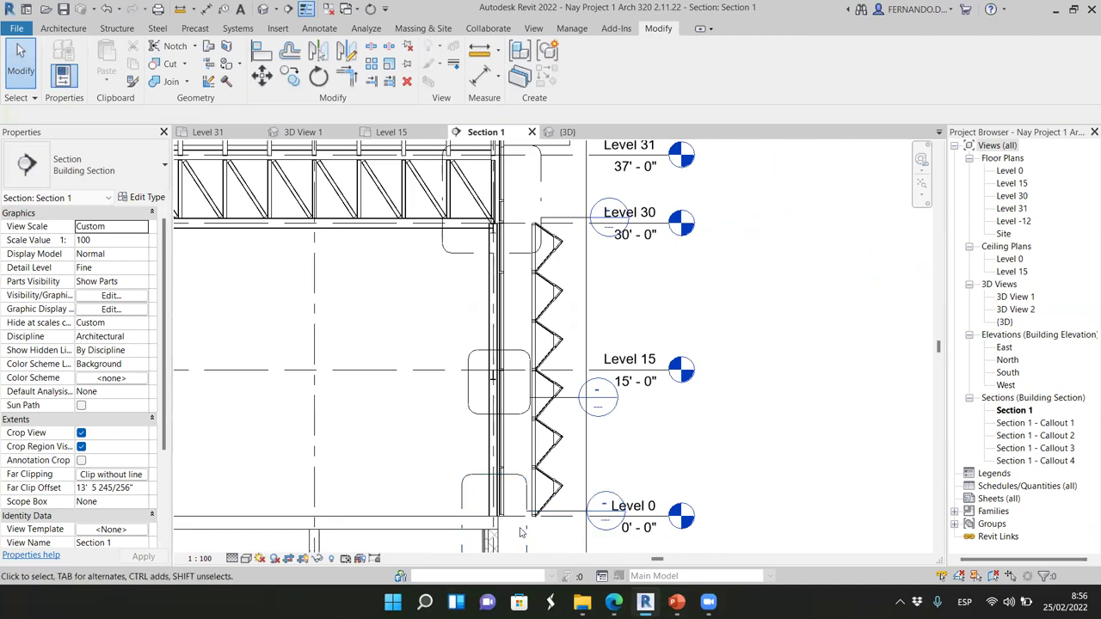
- Start an in-place model component in the Structural Framing category and accept the name Structural Framing 2
left_click(64, 30)
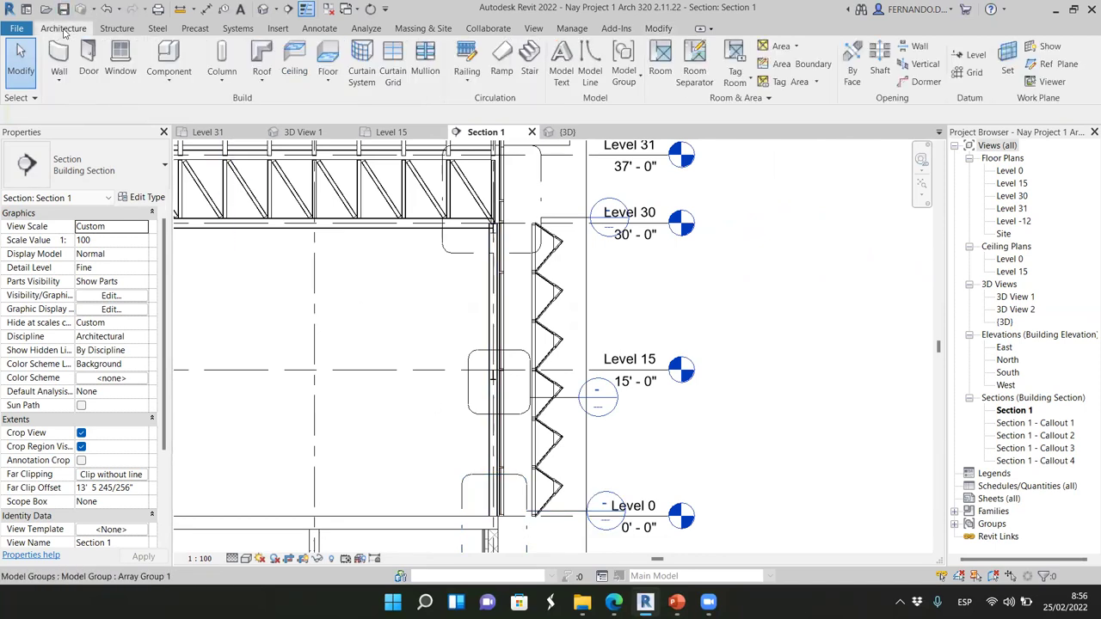
left_click(169, 81)
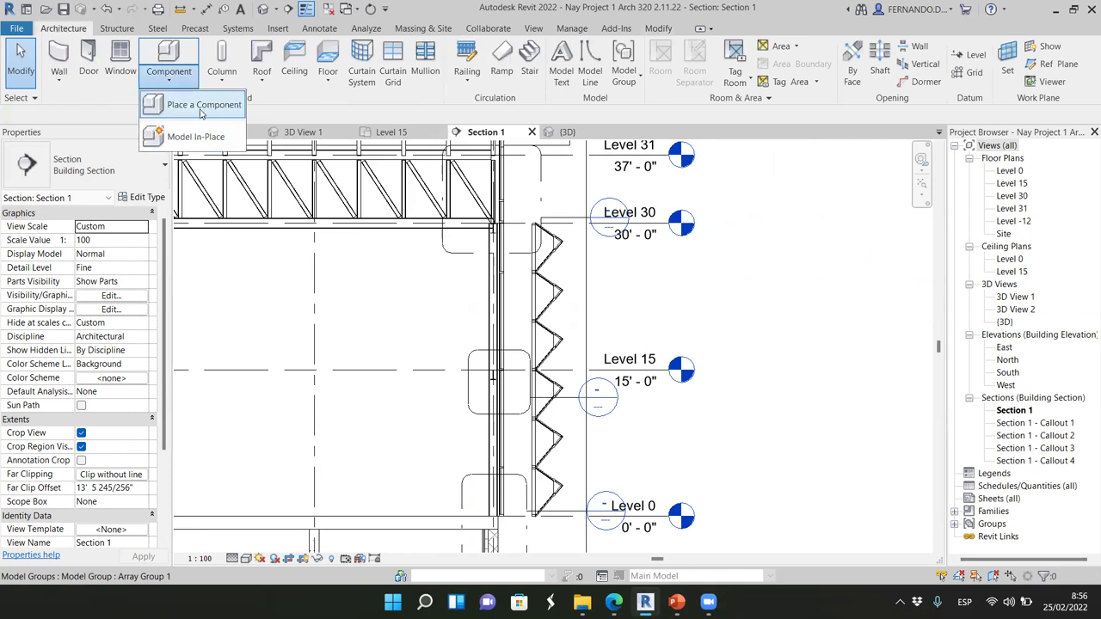
left_click(195, 138)
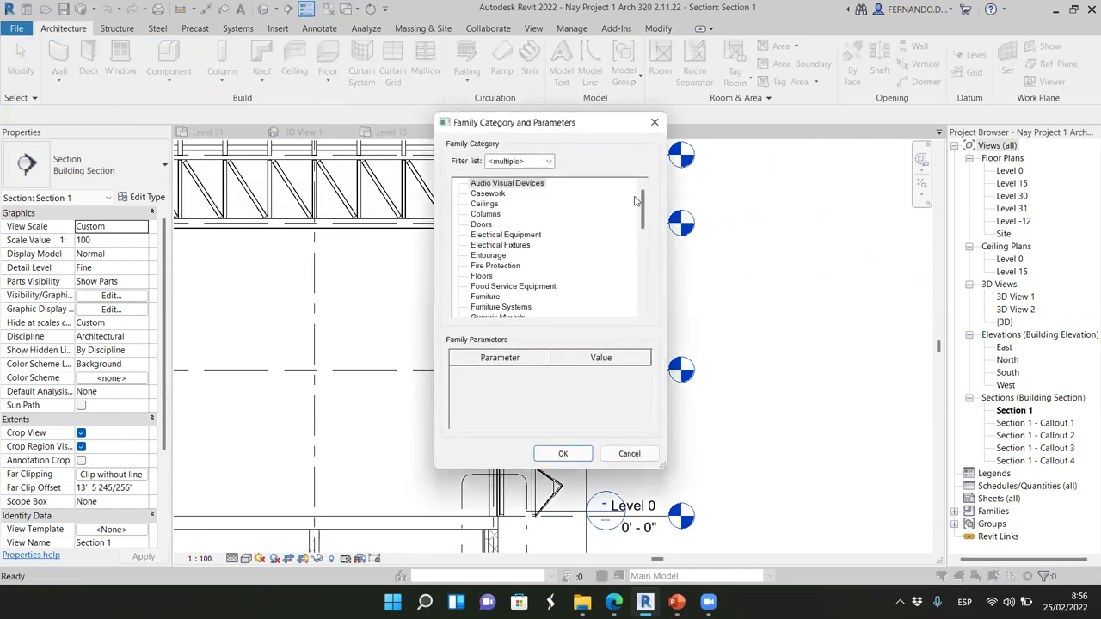
left_click_drag(645, 219, 644, 277)
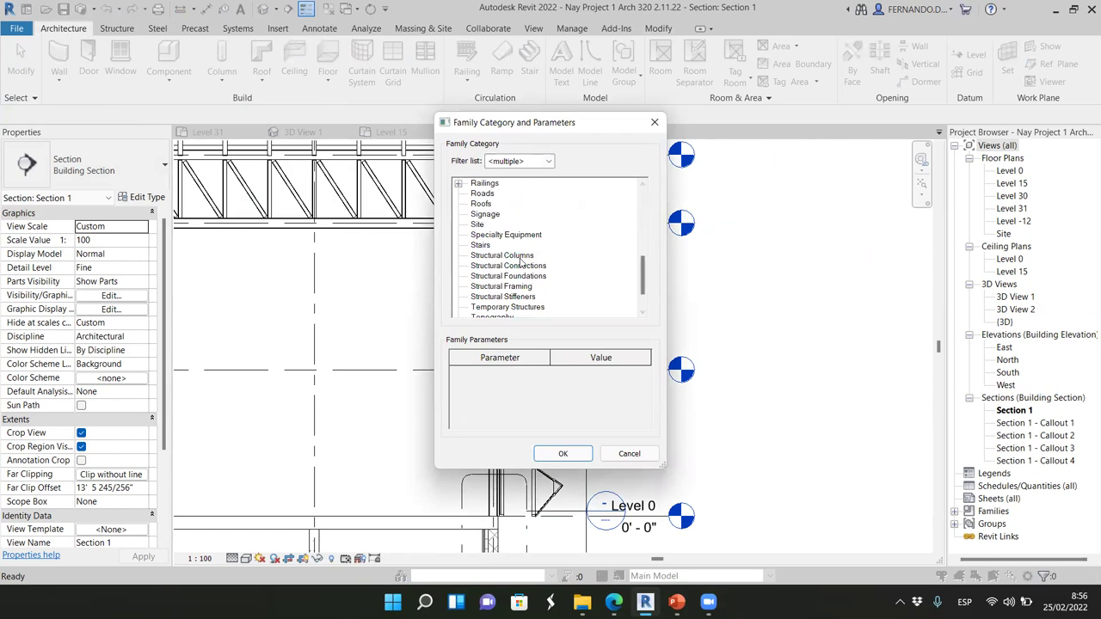
left_click(495, 286)
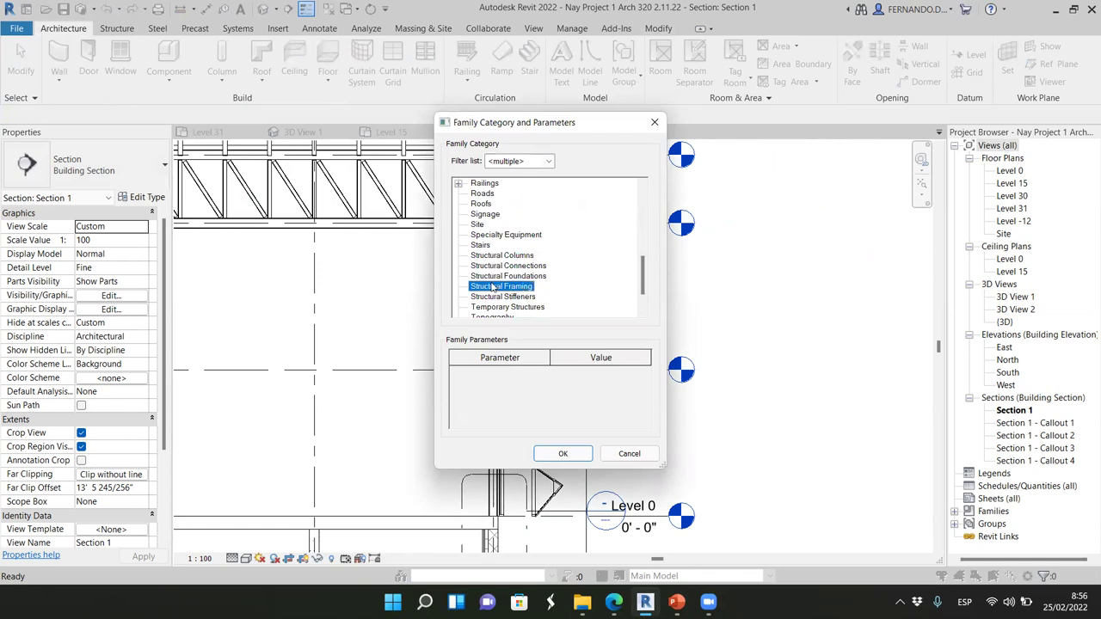
left_click(572, 457)
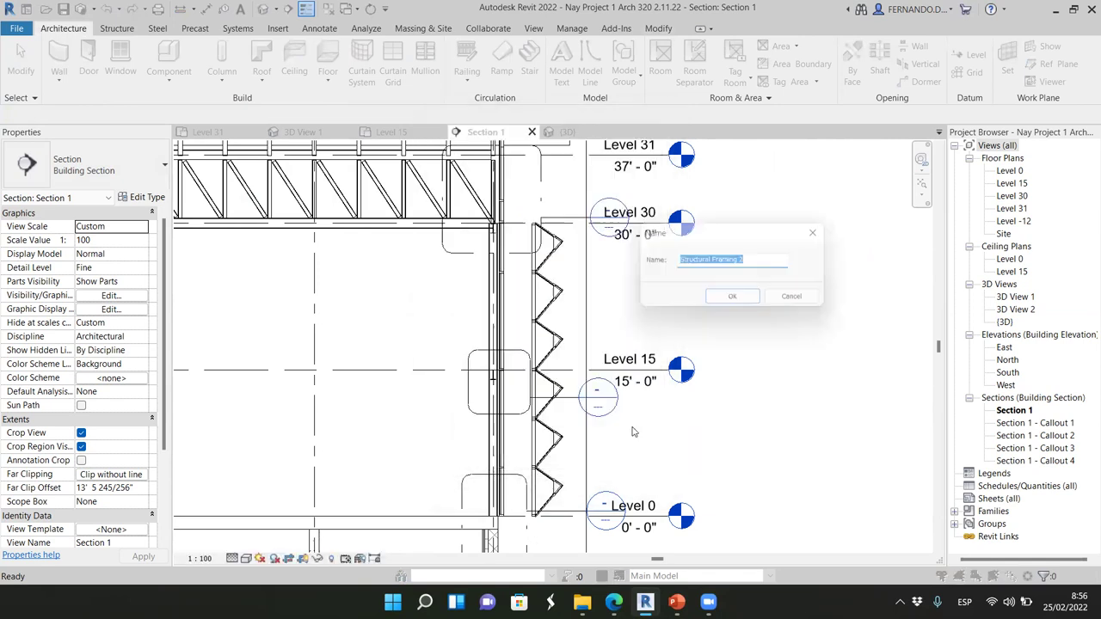
left_click(736, 300)
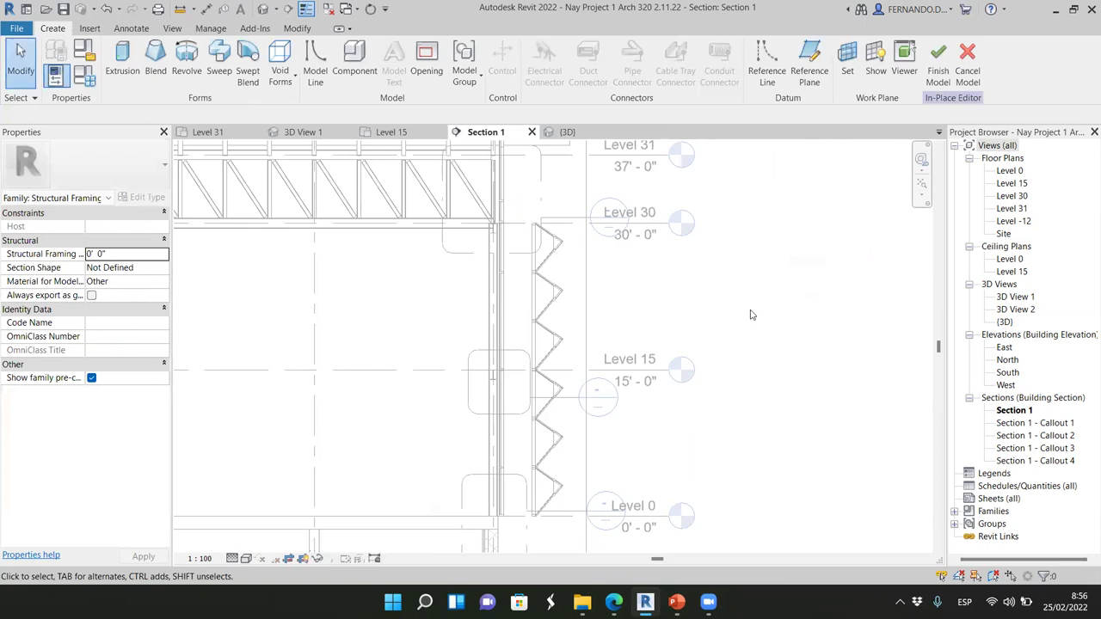
- Set the in-place model's work plane to Grid : 3
left_click(847, 58)
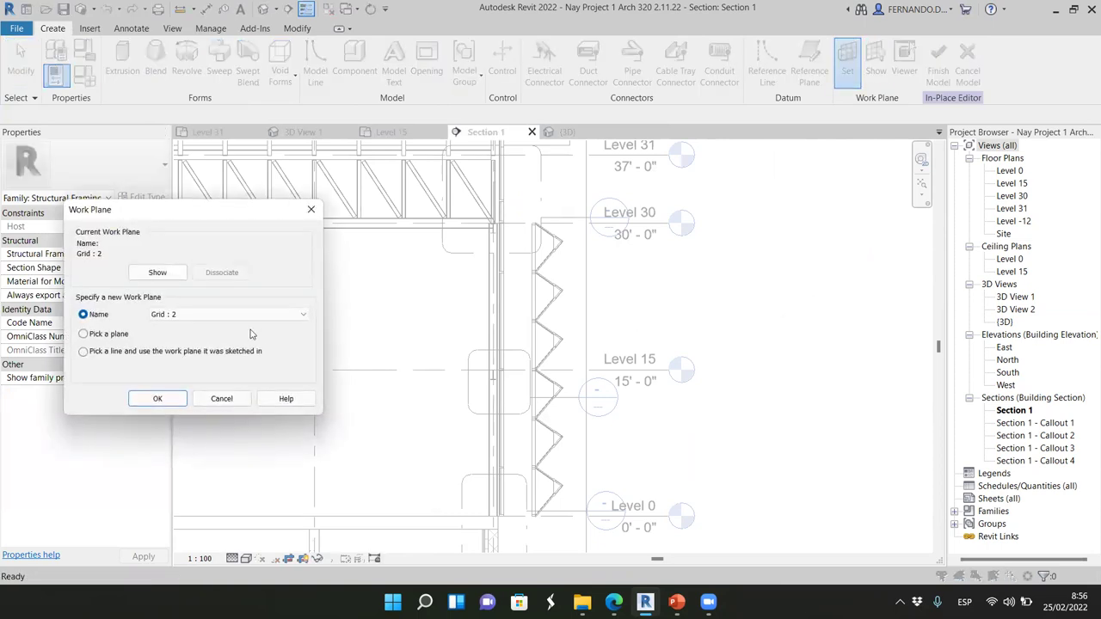
left_click(300, 314)
left_click(164, 333)
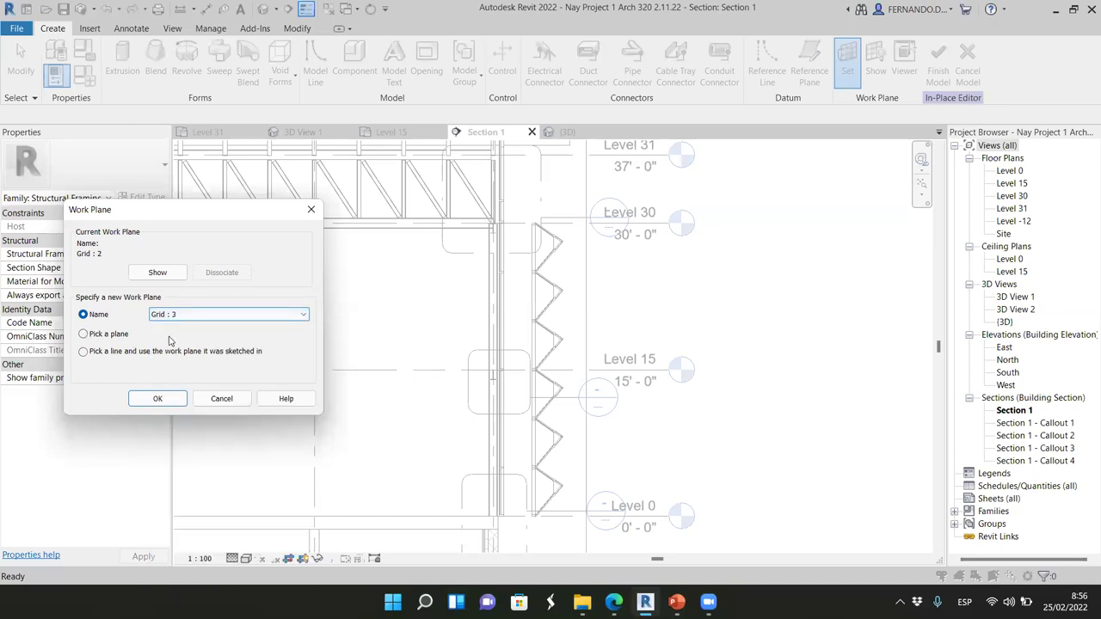
left_click(160, 398)
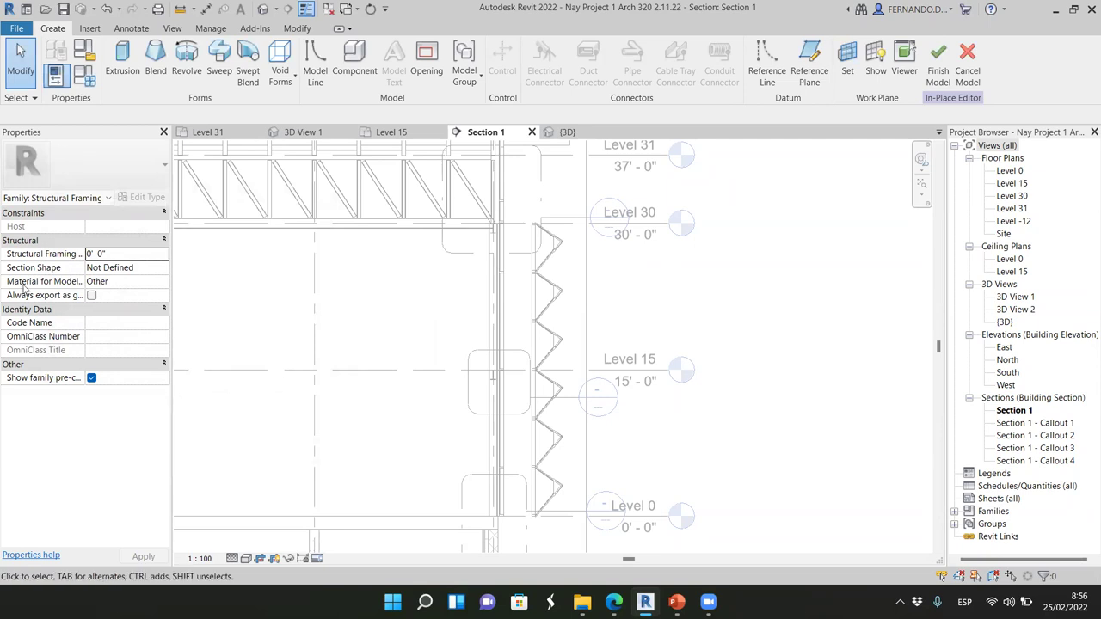
- Start an extrusion and sketch a rectangle about 32' - 4 5/8" high from the storefront mullion above Level 30 to the screen's lower inner corner
left_click(122, 59)
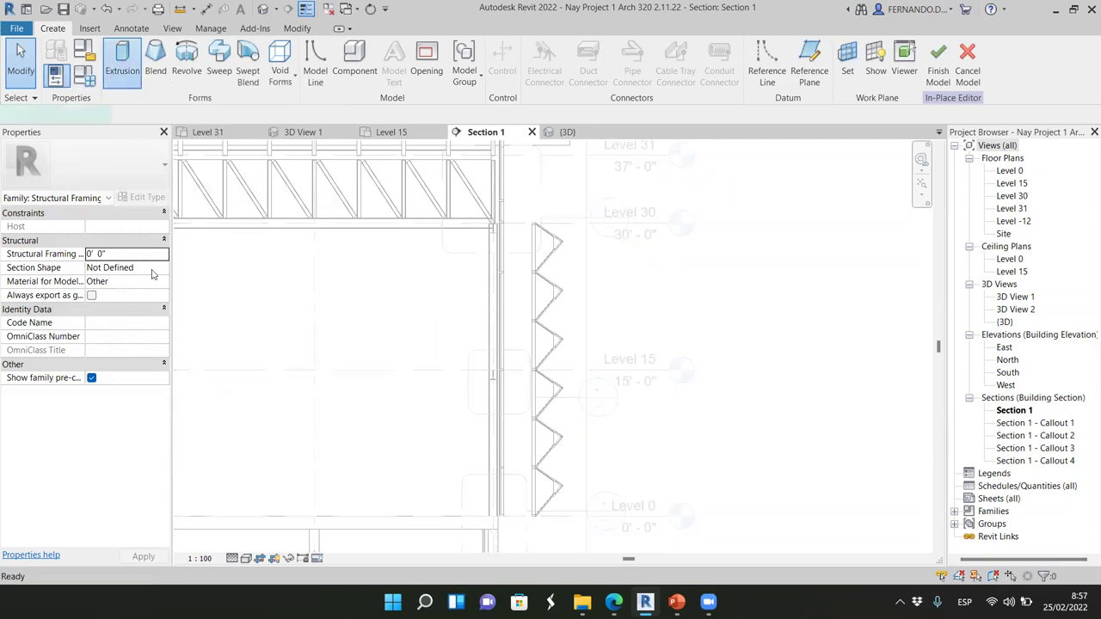
scroll(438, 258, "up", 1)
scroll(507, 199, "up", 1)
scroll(507, 198, "up", 3)
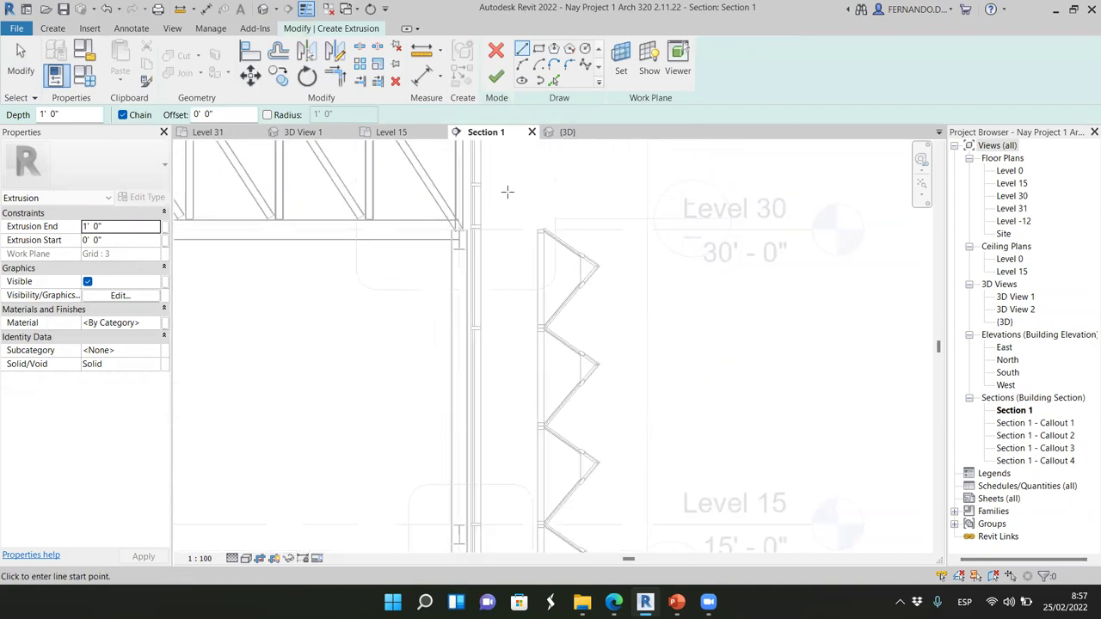
scroll(482, 181, "up", 2)
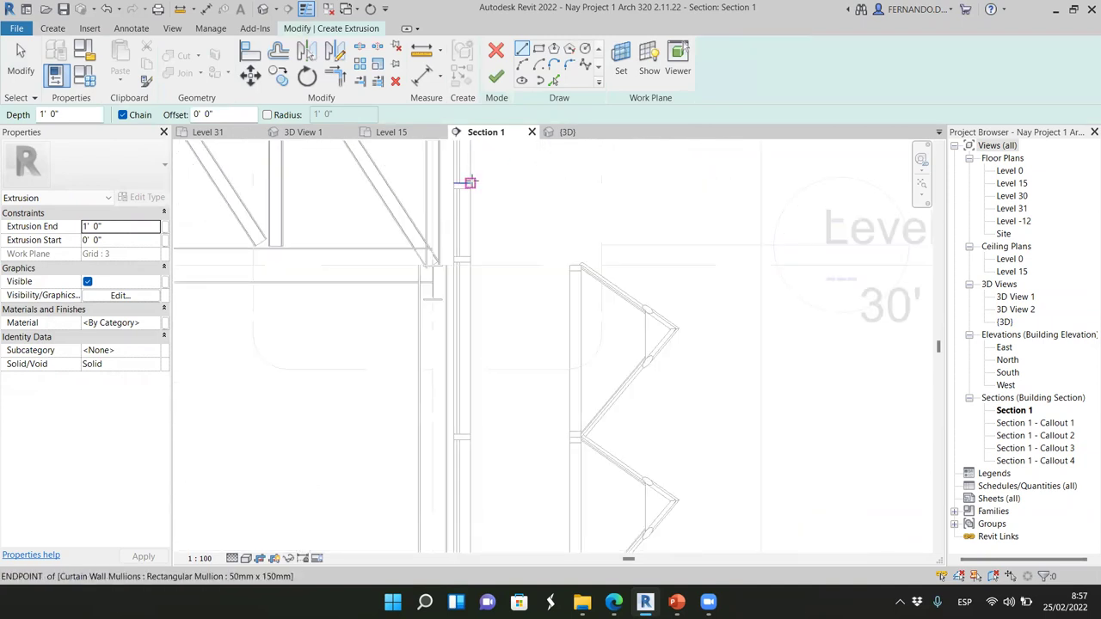
left_click(538, 49)
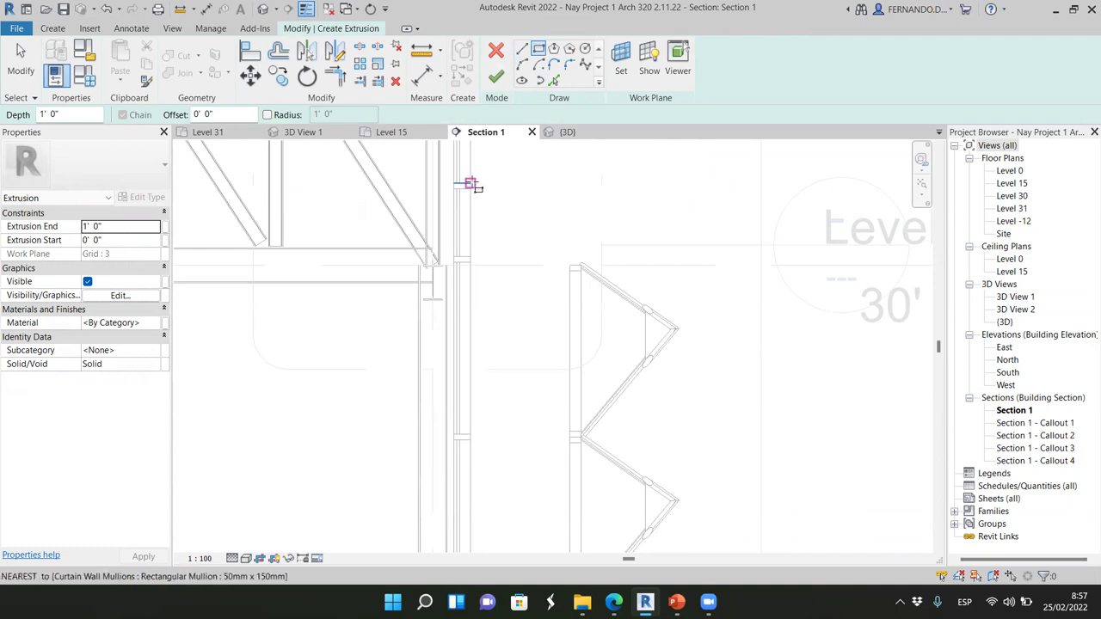
scroll(469, 183, "up", 3)
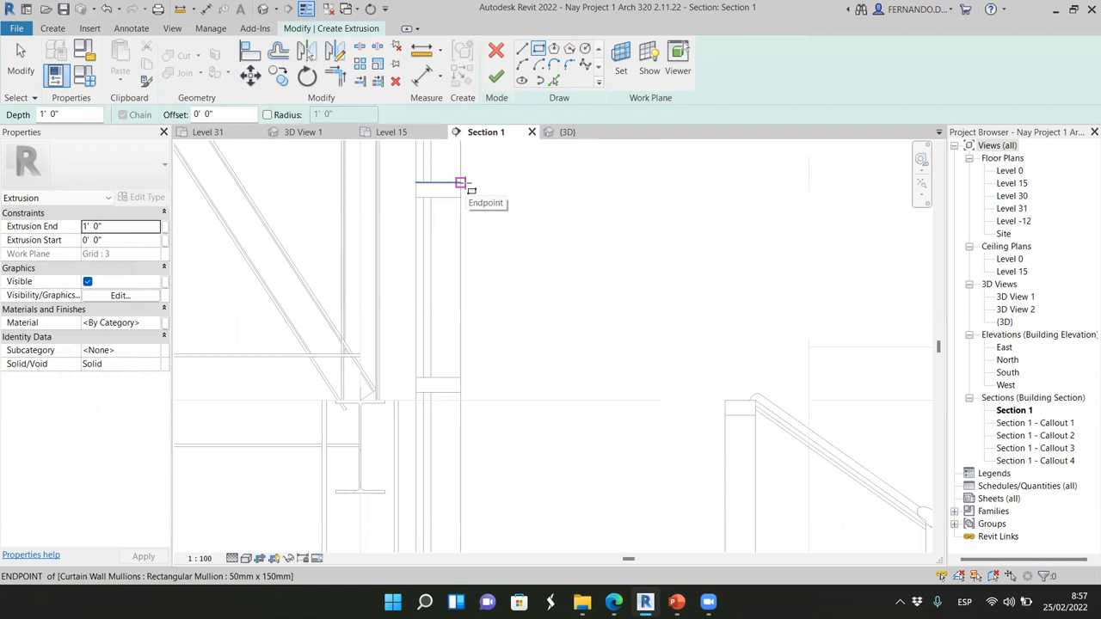
left_click(461, 183)
scroll(515, 215, "down", 3)
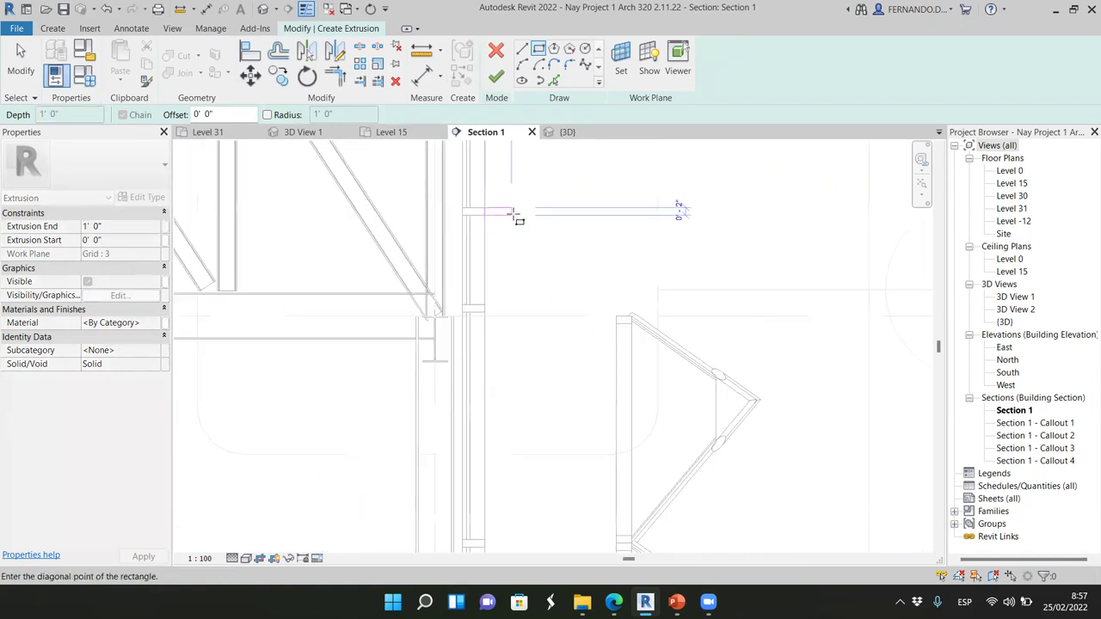
scroll(525, 210, "down", 3)
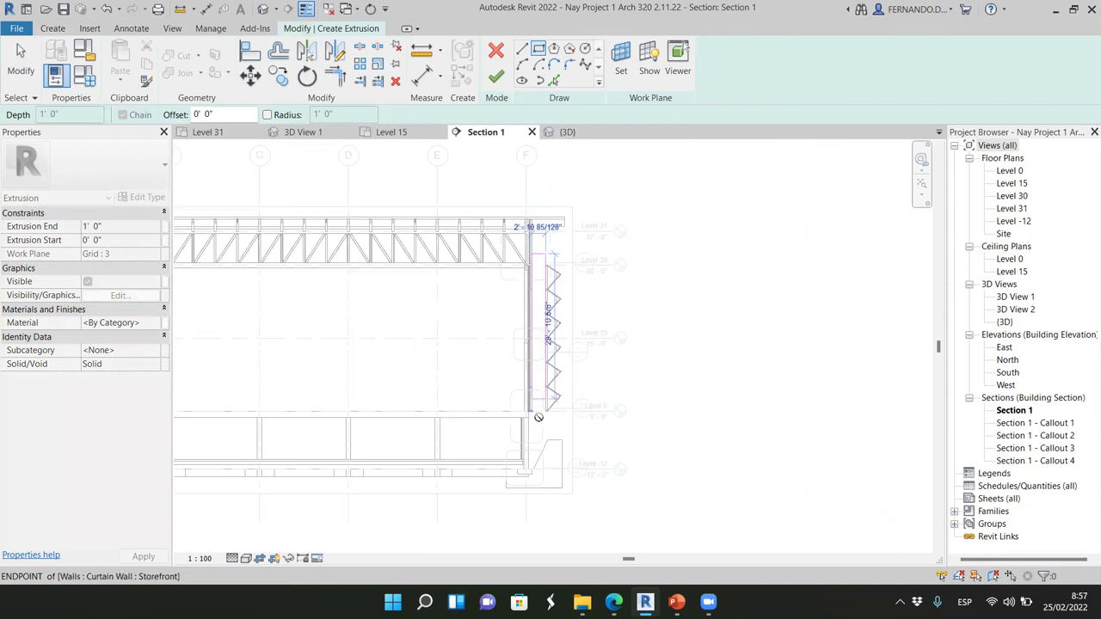
scroll(544, 419, "up", 2)
scroll(544, 419, "up", 4)
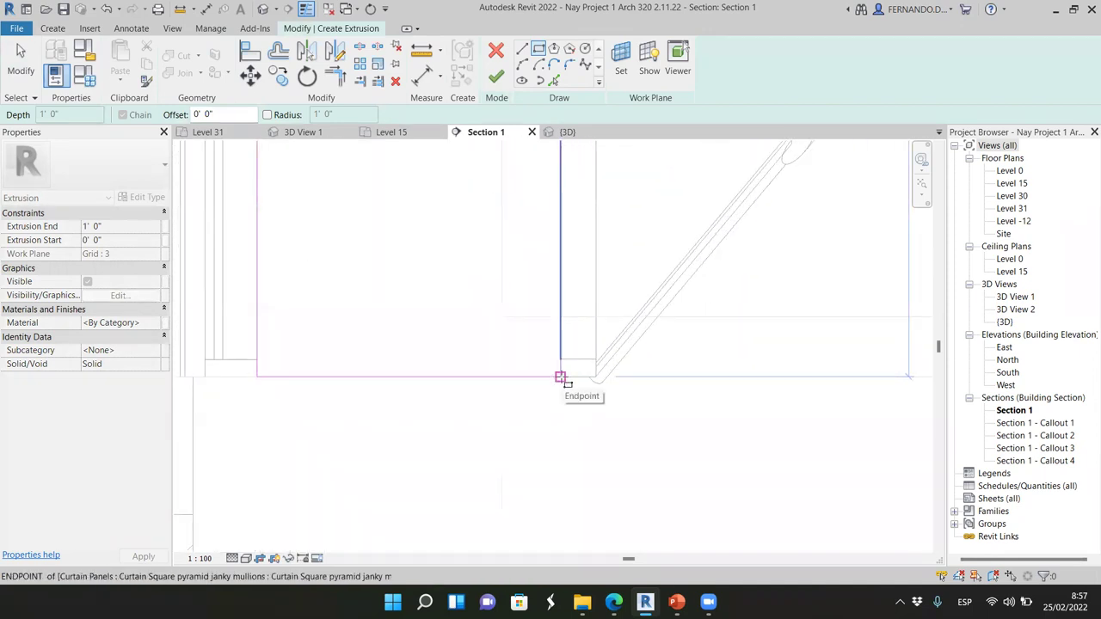
left_click(560, 378)
scroll(542, 453, "down", 4)
scroll(555, 434, "down", 3)
scroll(546, 277, "up", 1)
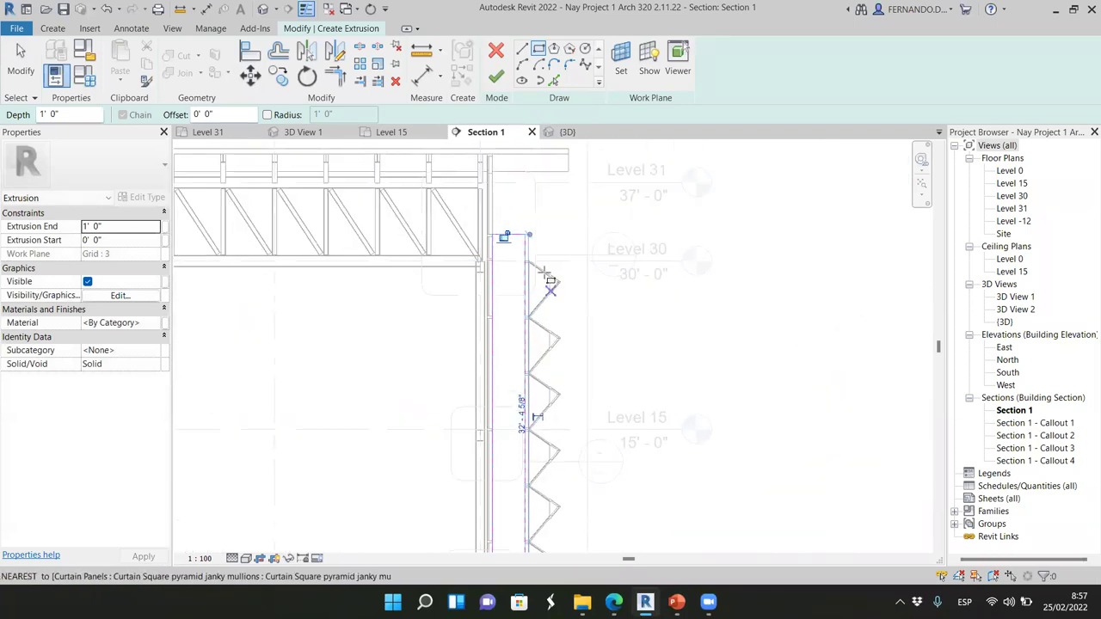
scroll(549, 277, "up", 1)
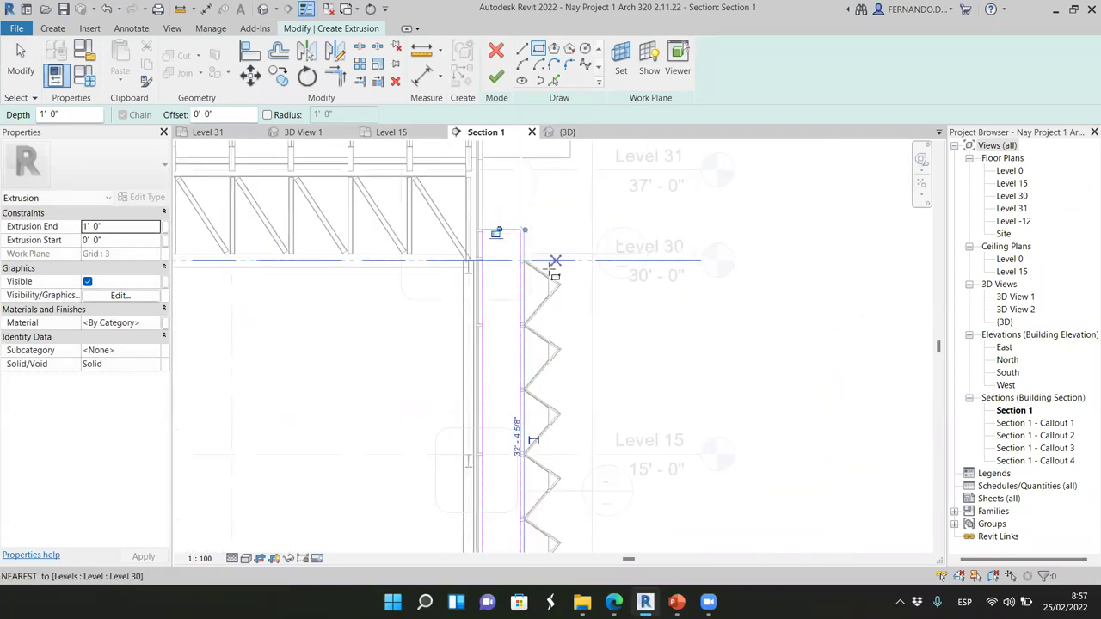
- End the rectangle tool and review the sketched outline against the storefront and pyramid screen, from above Level 30 down to Level 0
left_click(19, 53)
scroll(520, 249, "up", 2)
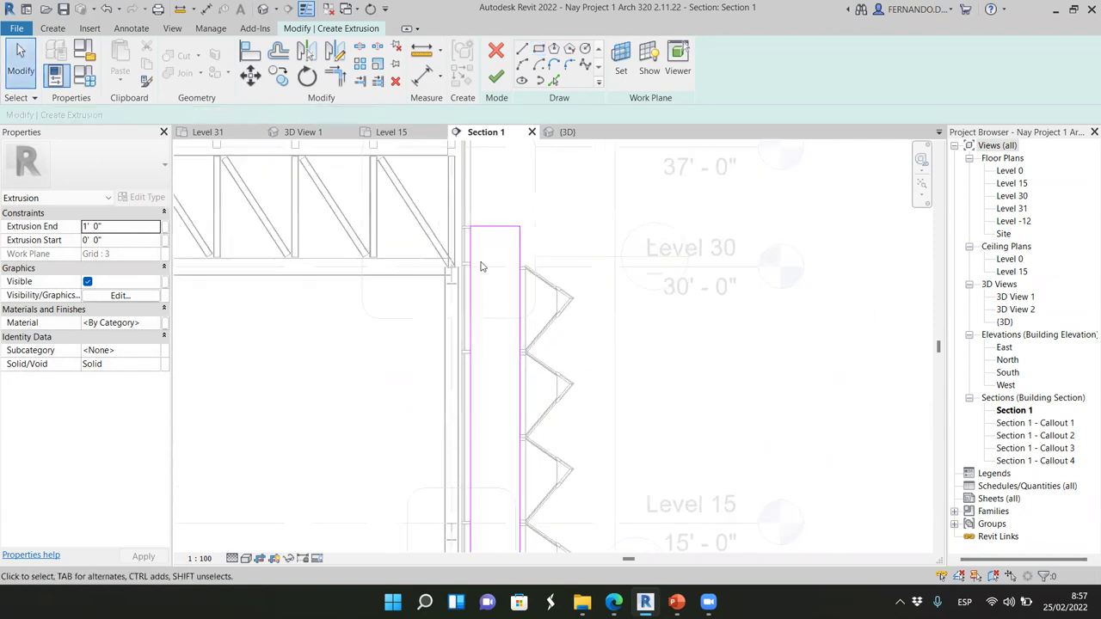
scroll(511, 386, "down", 2)
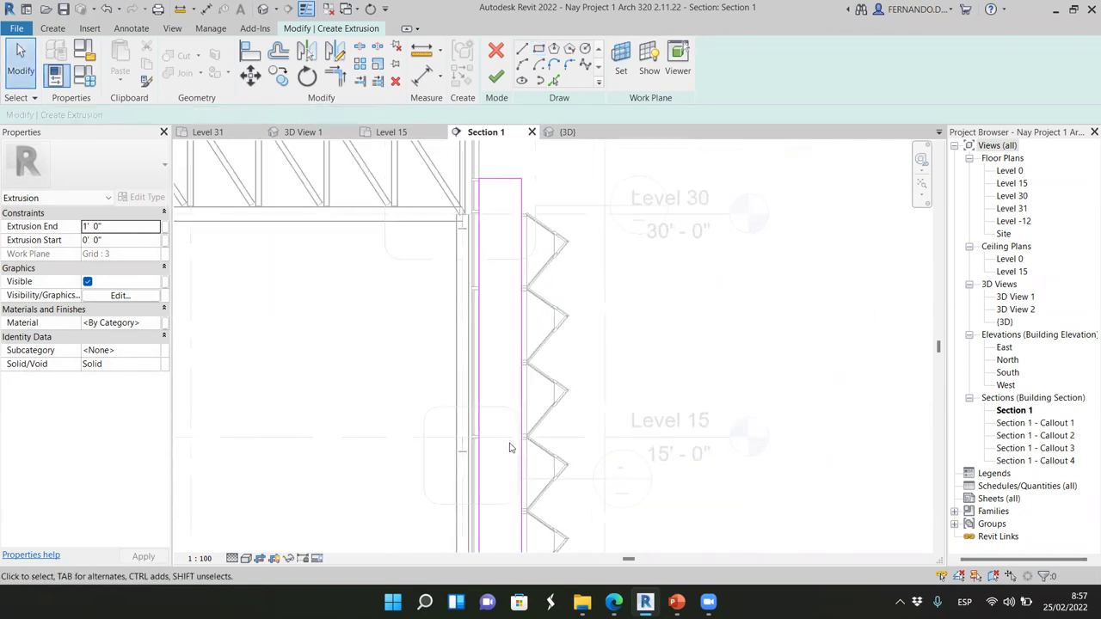
scroll(522, 434, "down", 1)
scroll(512, 415, "up", 1)
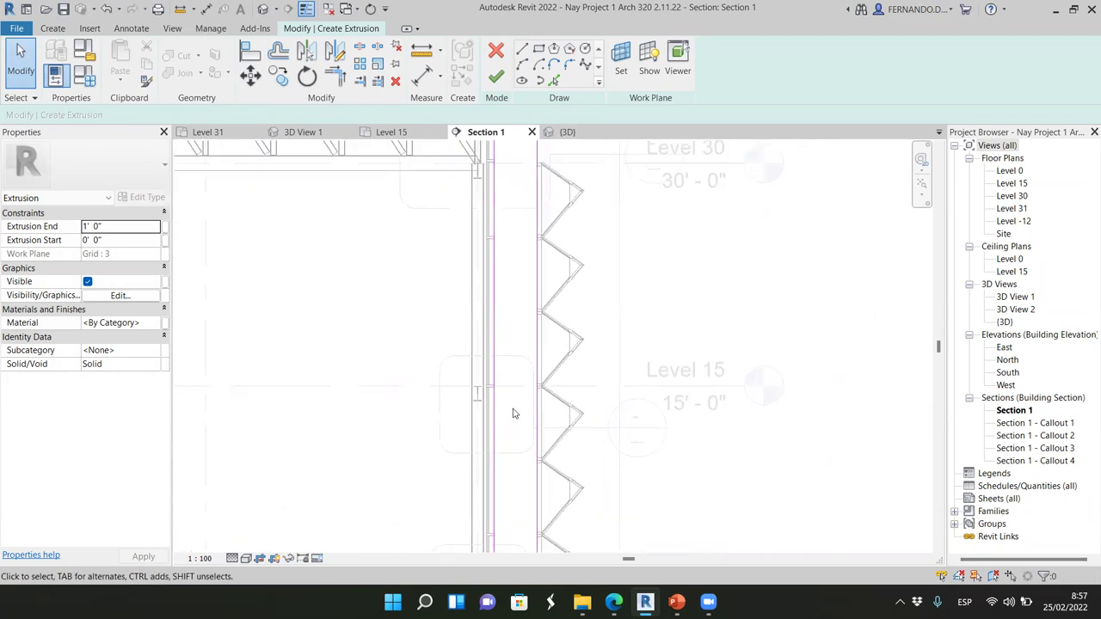
scroll(520, 404, "down", 1)
scroll(510, 339, "down", 1)
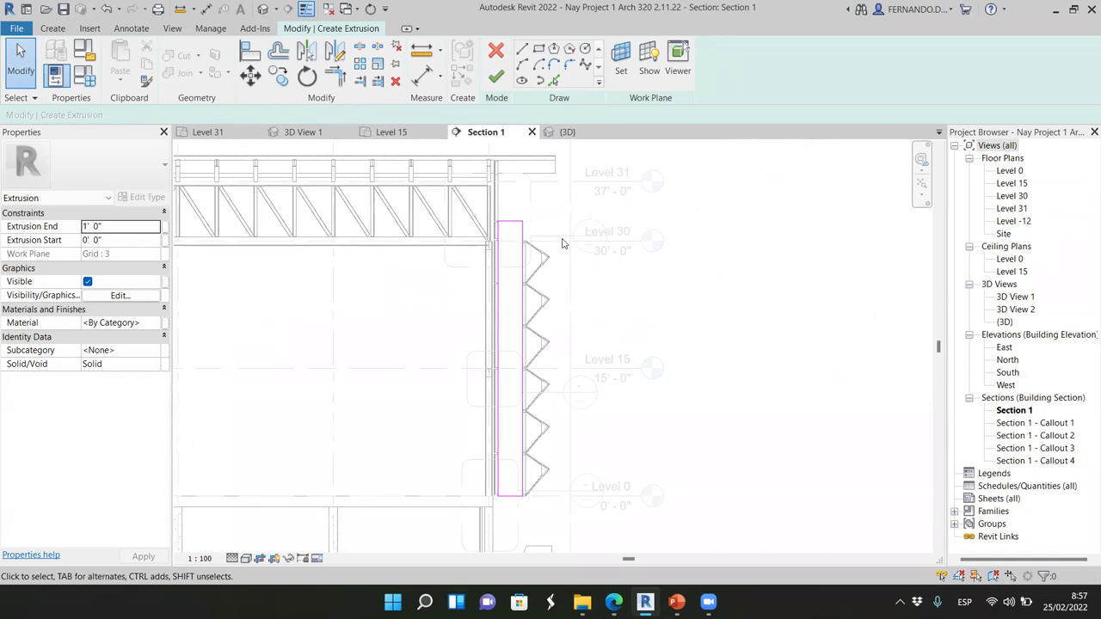
scroll(509, 245, "up", 2)
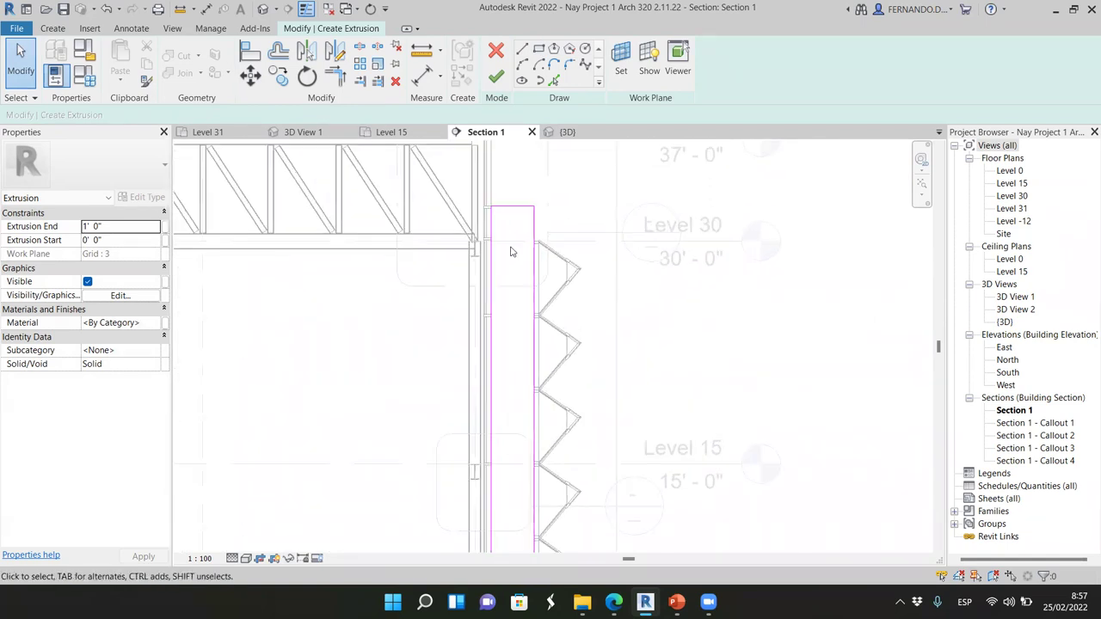
scroll(513, 249, "down", 2)
scroll(516, 393, "down", 2)
scroll(514, 400, "up", 2)
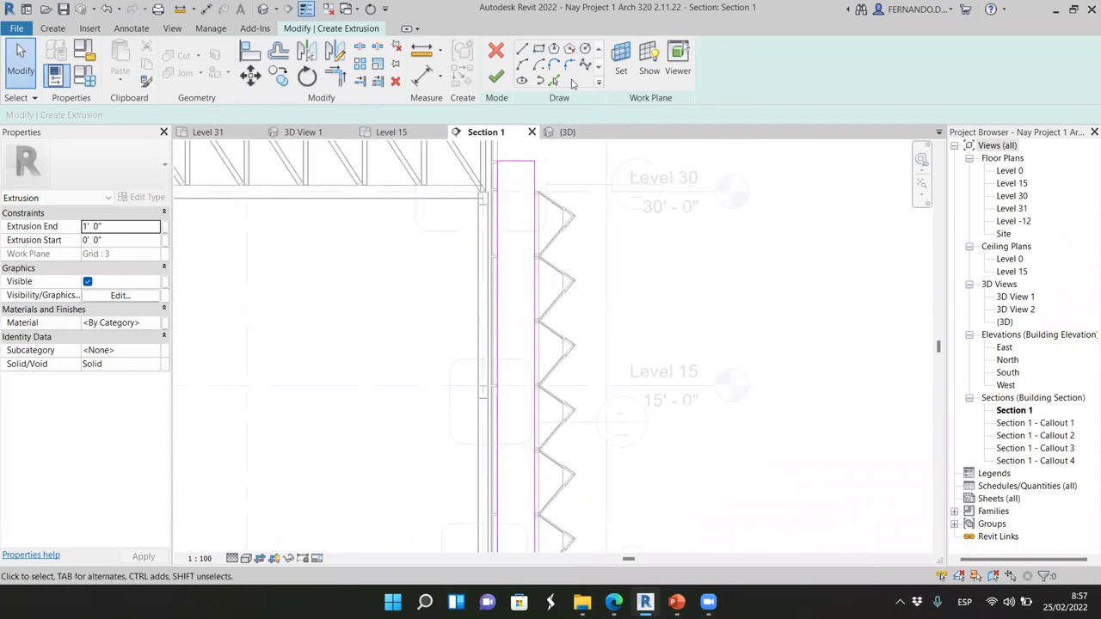
- Offset copies of the sketched rectangle's four edges inward by 0' 4"
left_click(278, 52)
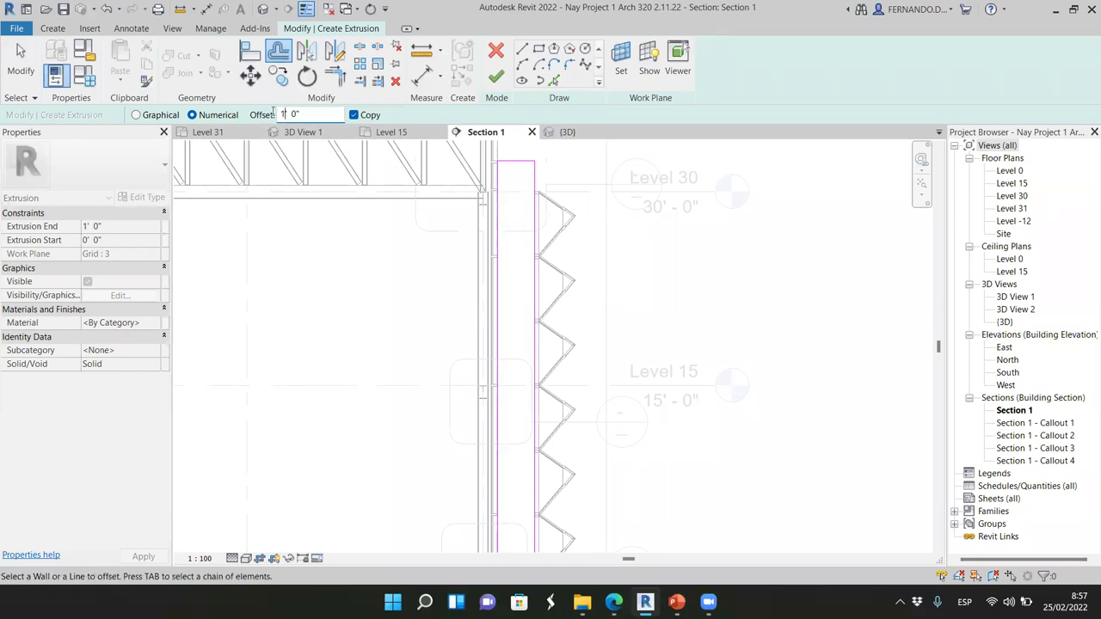
type("0' ")
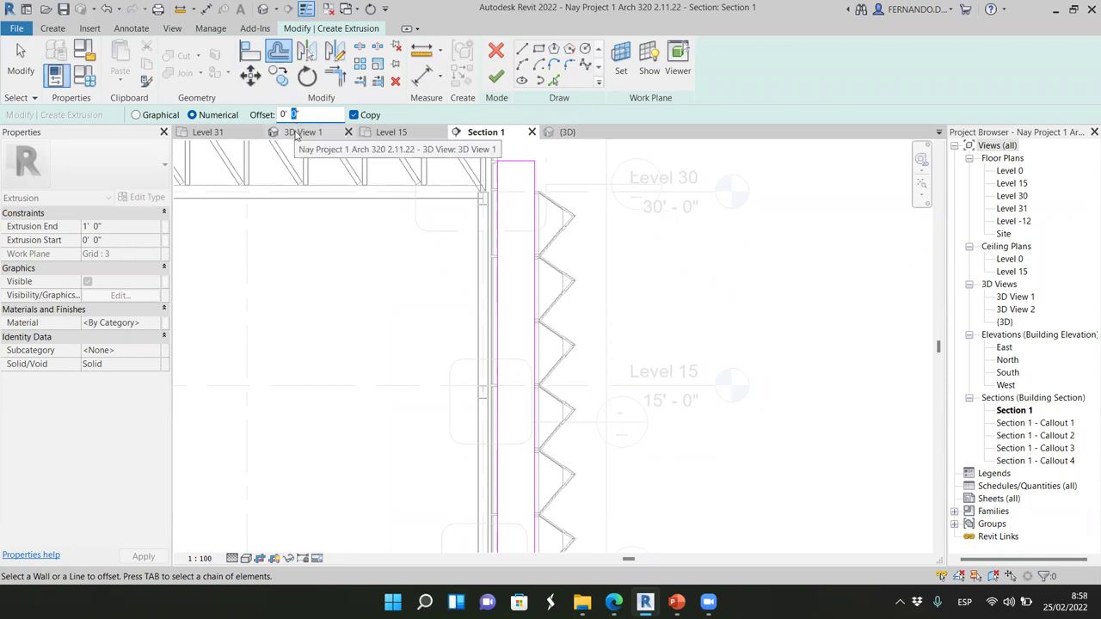
type("4")
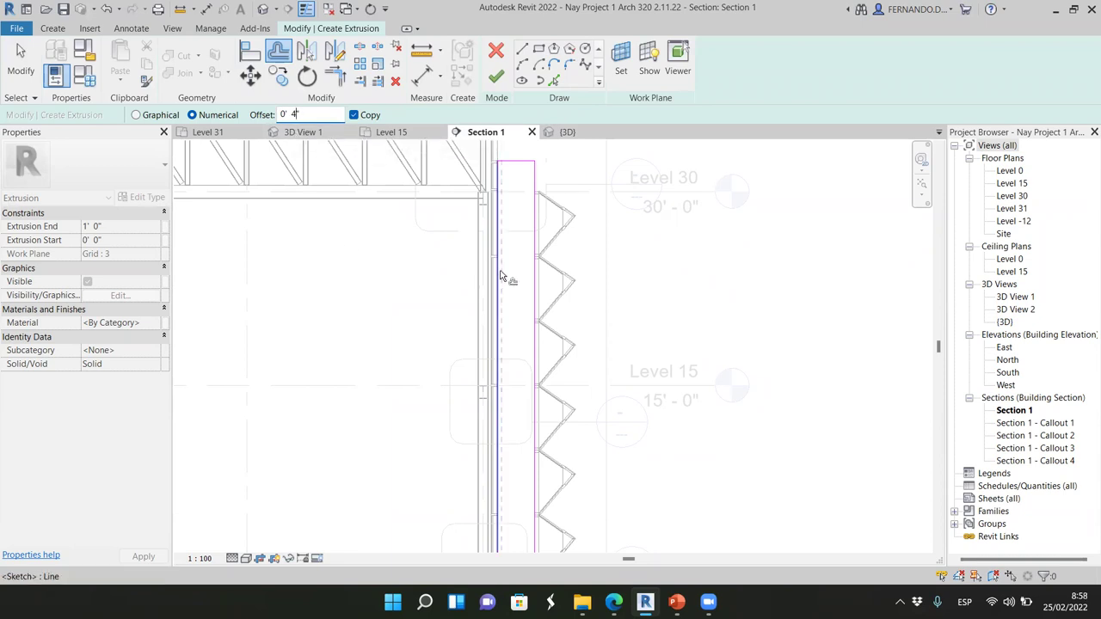
scroll(498, 276, "up", 3)
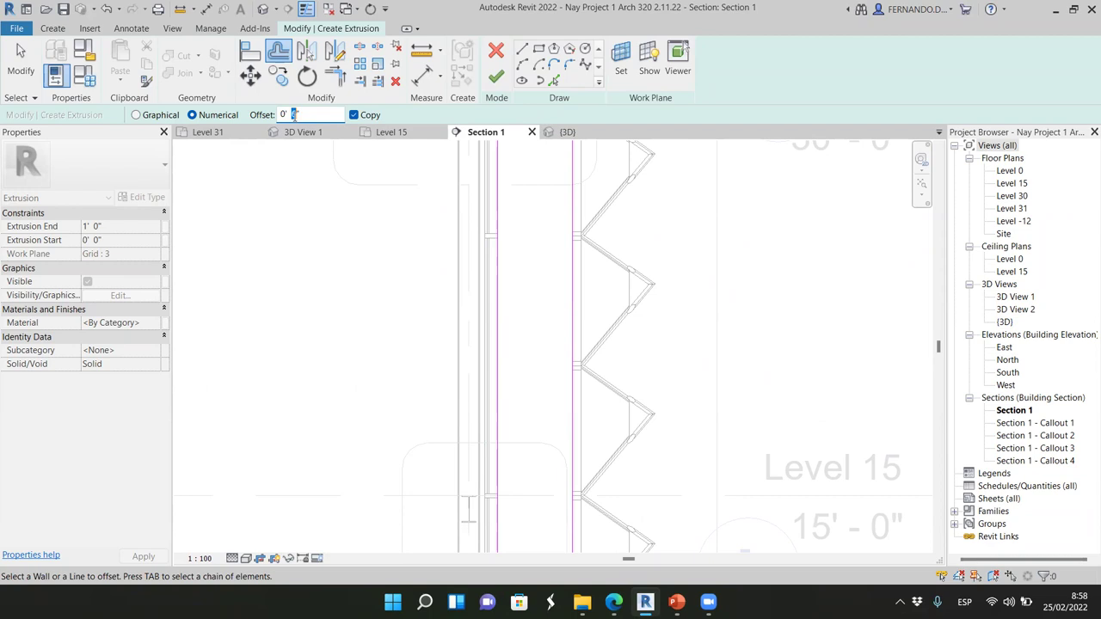
type("4")
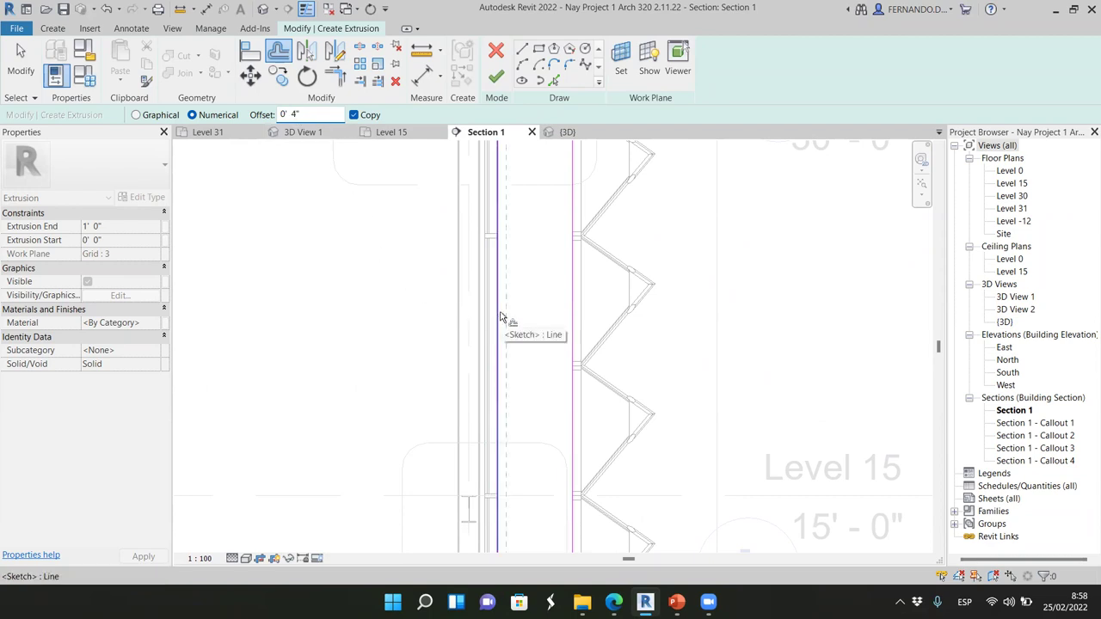
left_click(501, 318)
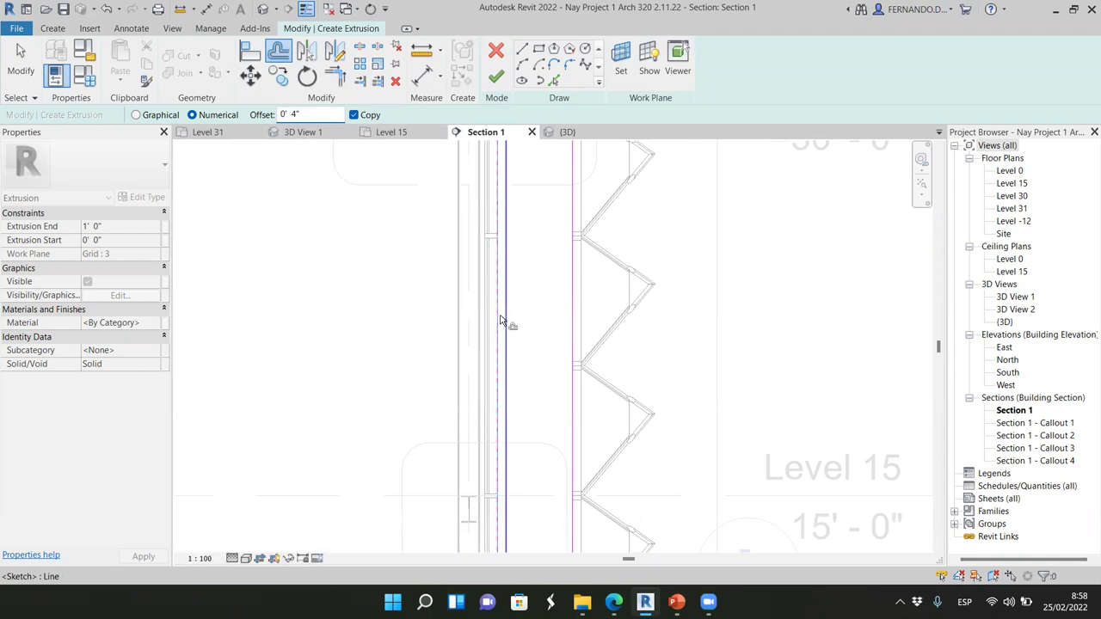
left_click(575, 319)
scroll(490, 439, "down", 3)
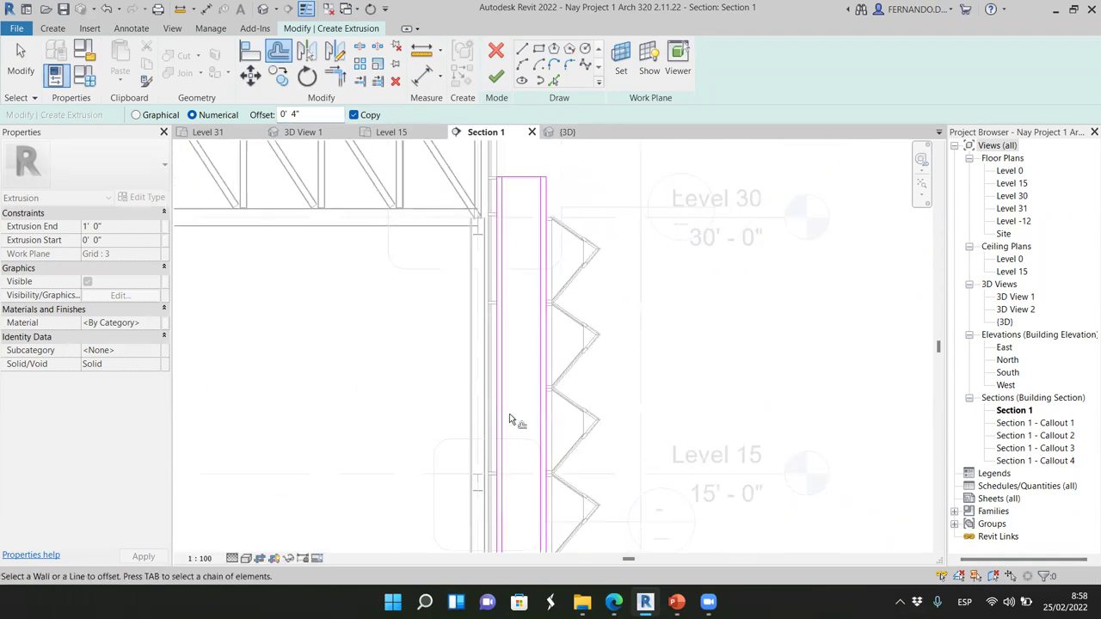
scroll(521, 216, "up", 2)
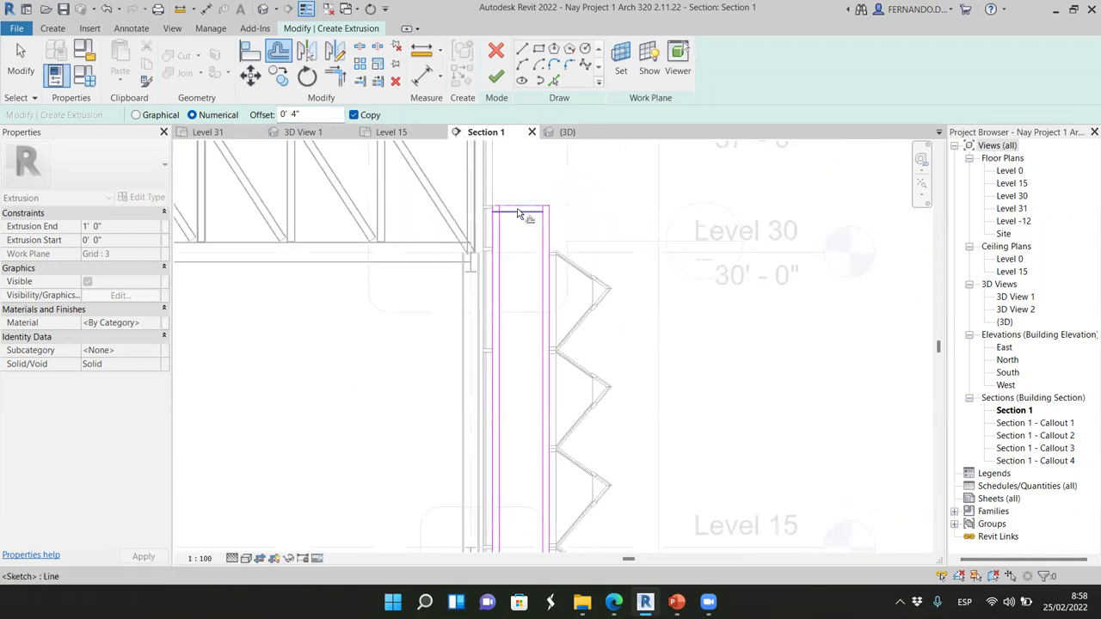
scroll(541, 191, "down", 3)
scroll(509, 456, "down", 1)
scroll(509, 456, "up", 2)
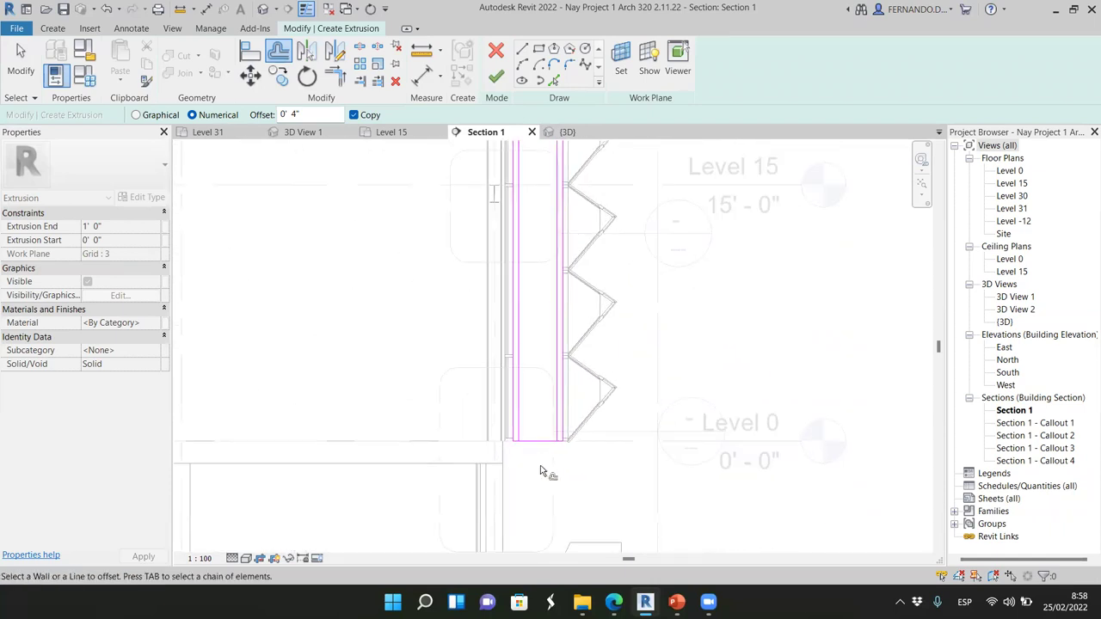
- Trim the inner offset lines into clean corners at both lower ends near Level 0
left_click(335, 76)
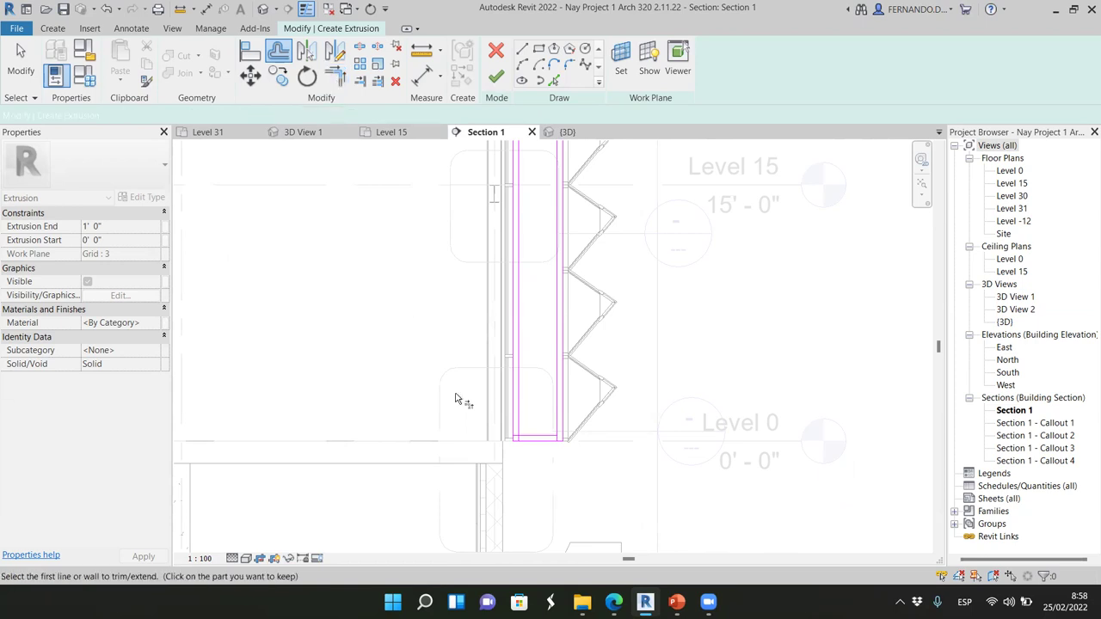
scroll(515, 412, "up", 3)
left_click(515, 406)
left_click(535, 420)
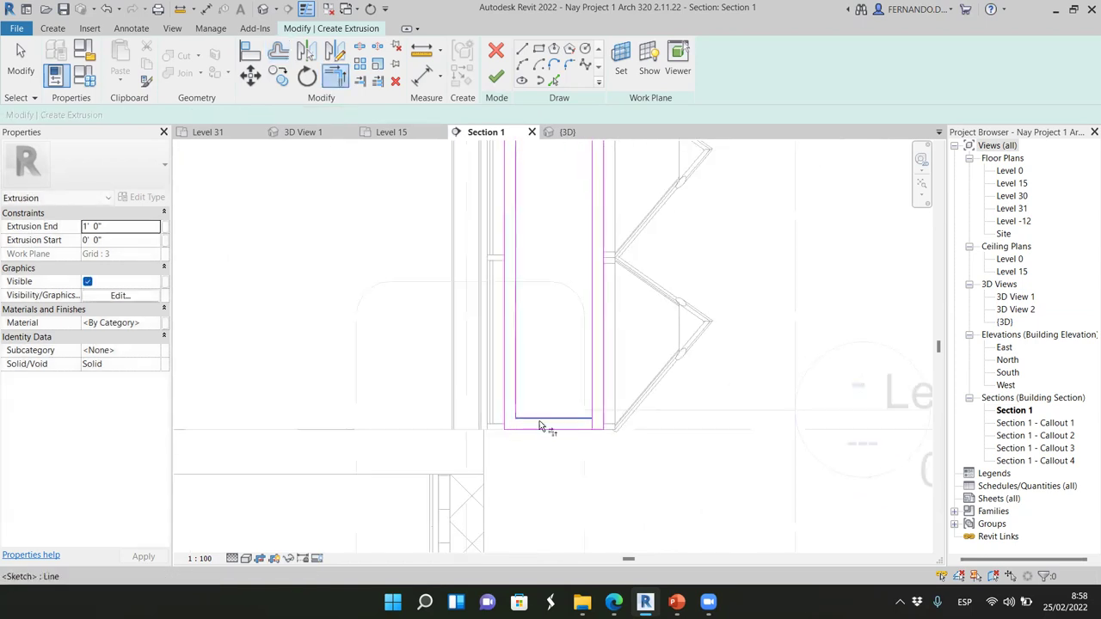
left_click(590, 402)
left_click(582, 421)
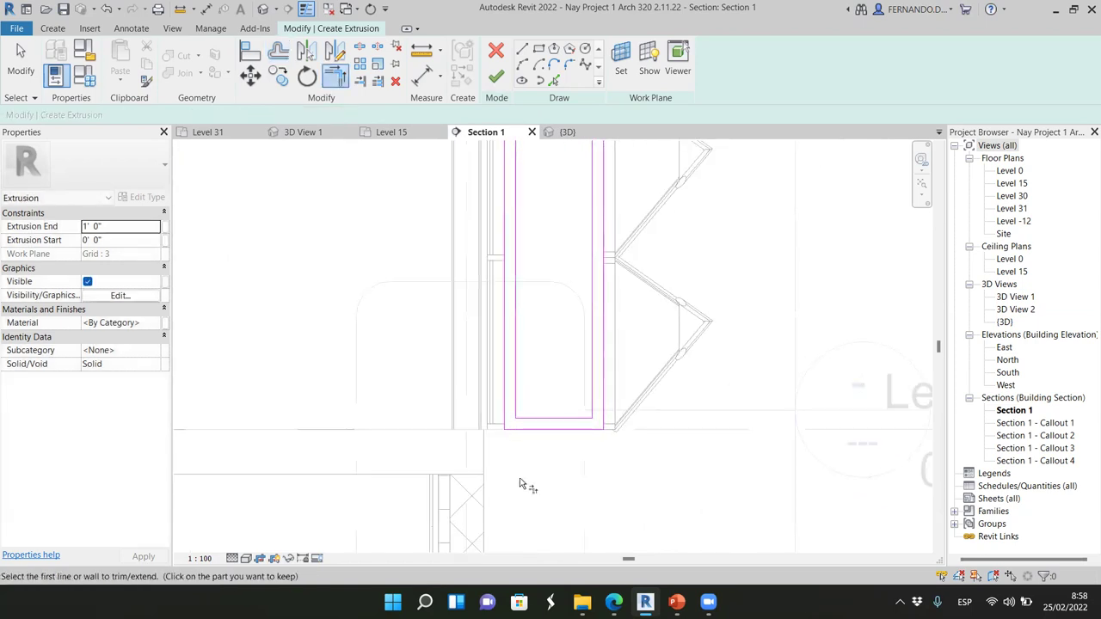
- Trim the inner offset lines into clean corners at the upper end above Level 30 and finish the extrusion sketch
scroll(545, 449, "down", 5)
scroll(541, 249, "up", 5)
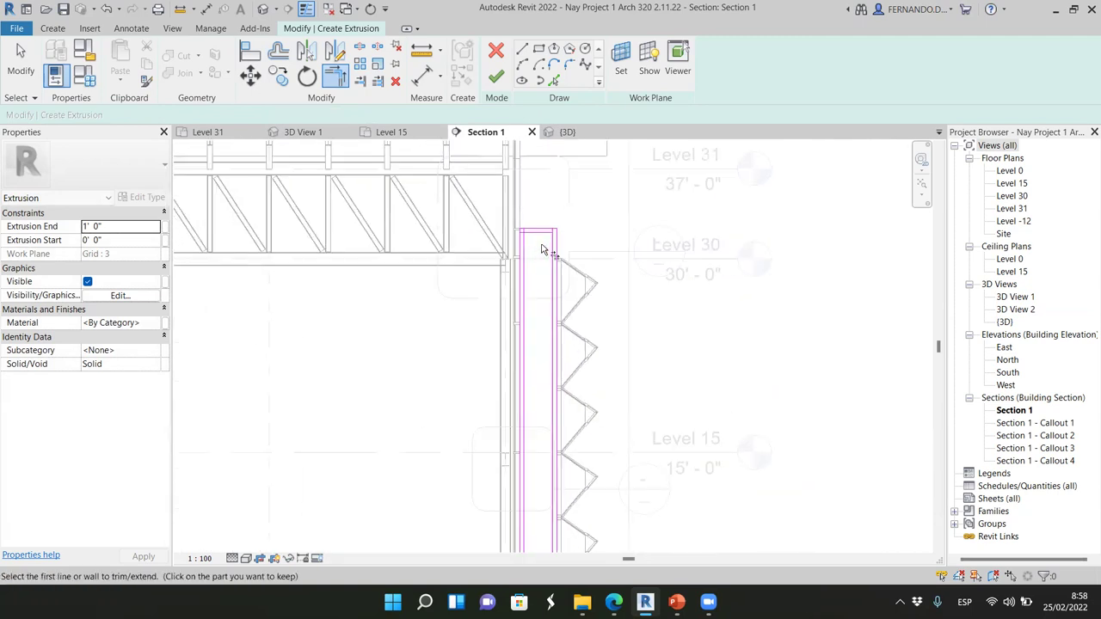
left_click(522, 232)
left_click(524, 246)
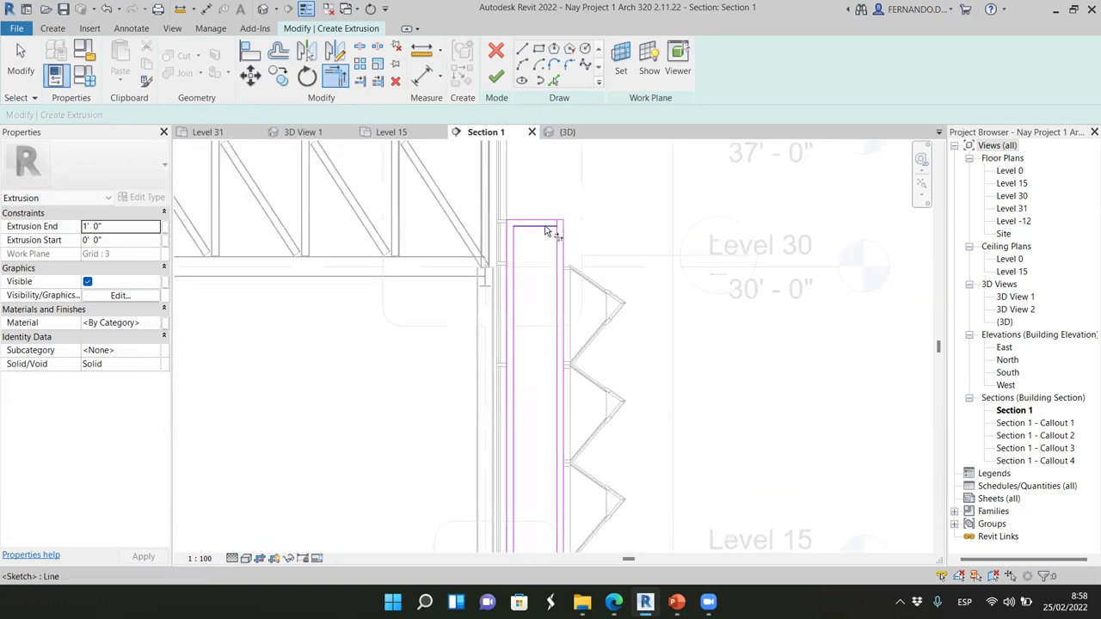
scroll(547, 316, "down", 4)
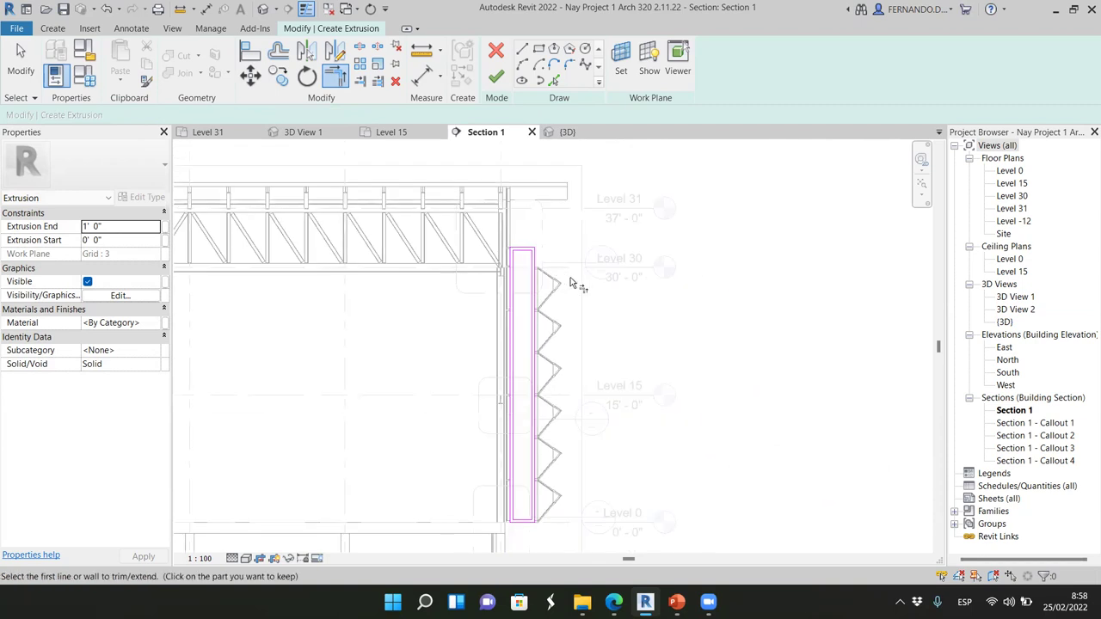
left_click(495, 77)
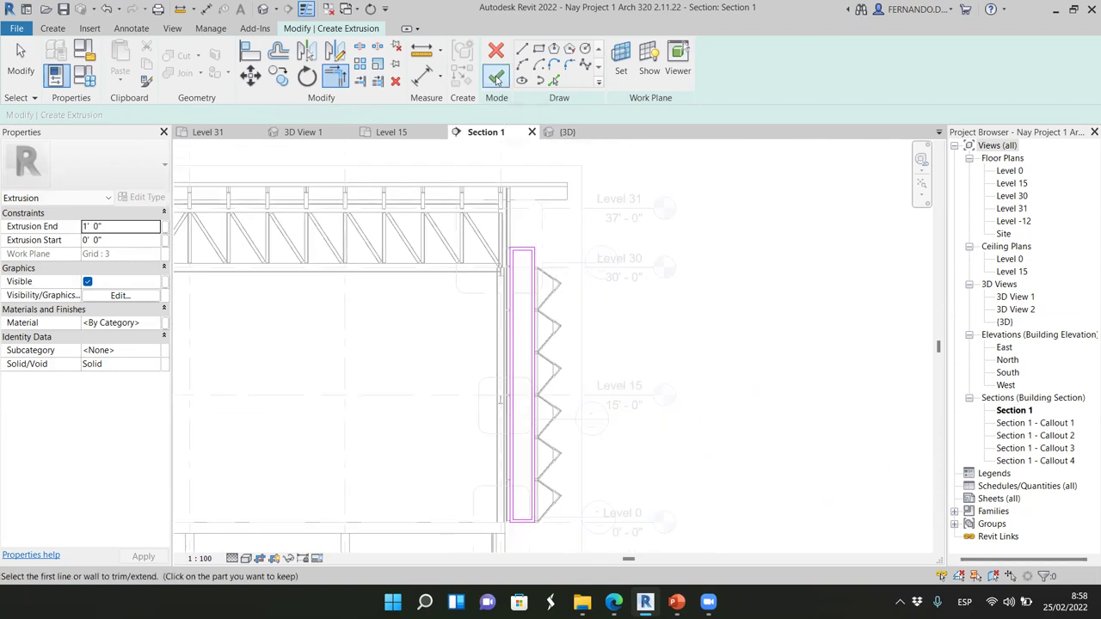
- Close the open pyramid curtain panel family, saving it as Curtain Square pyramid janky mullions.rfa in the ARCH320 folder
left_click(564, 132)
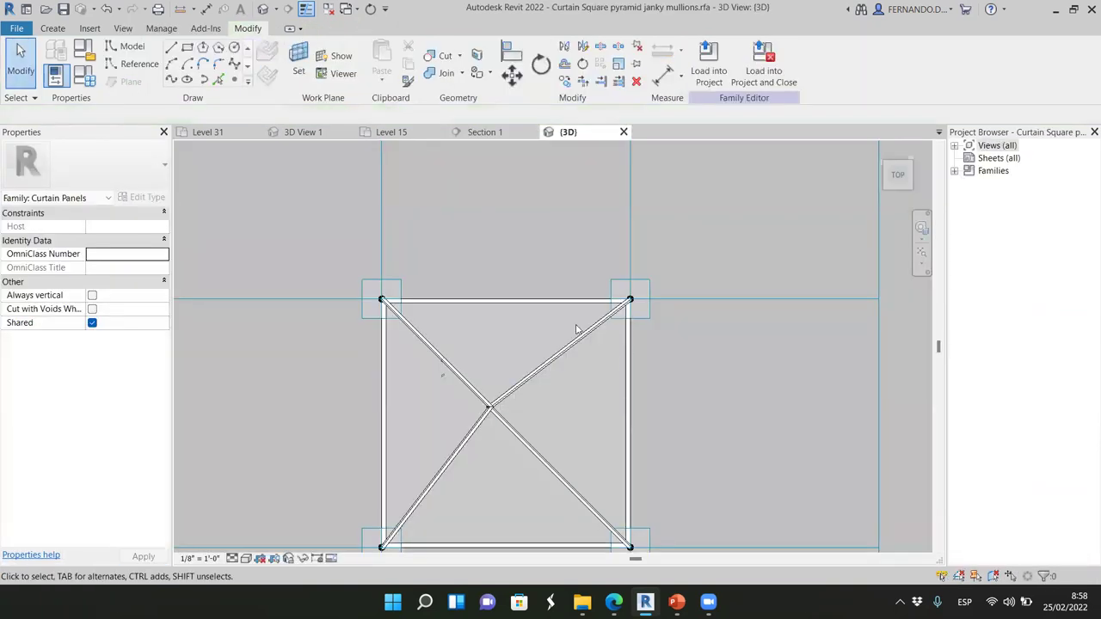
left_click(623, 132)
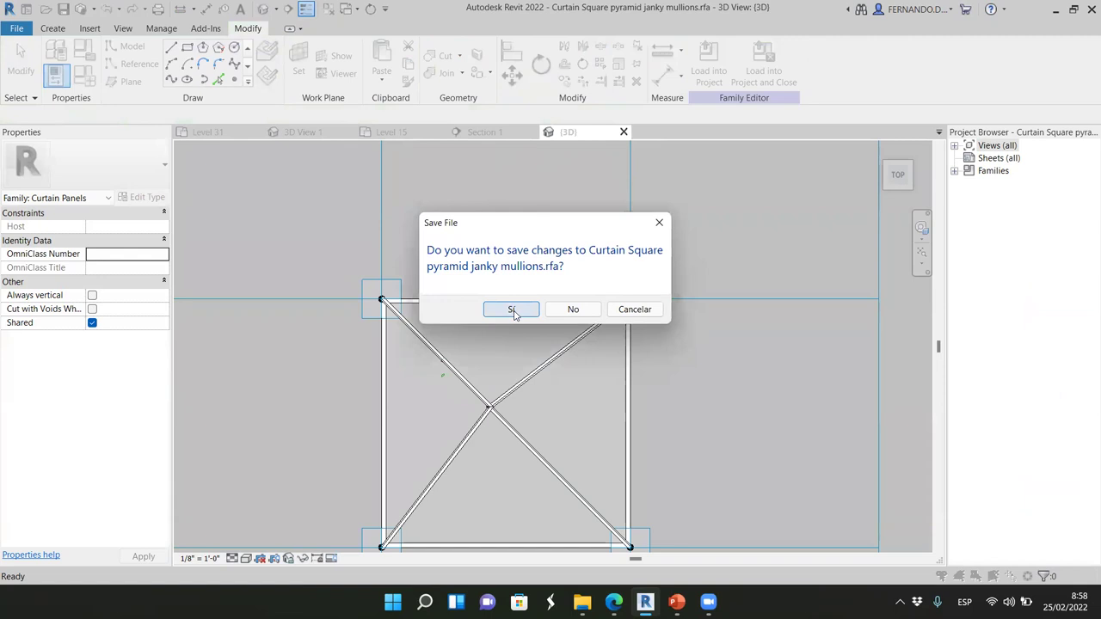
left_click(515, 310)
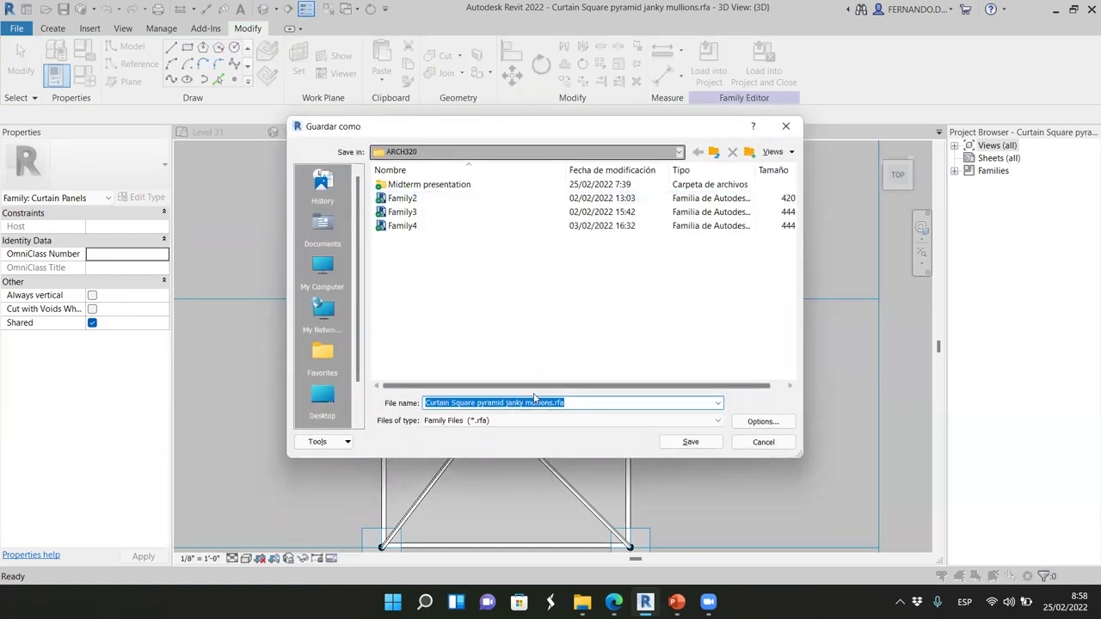
left_click(687, 442)
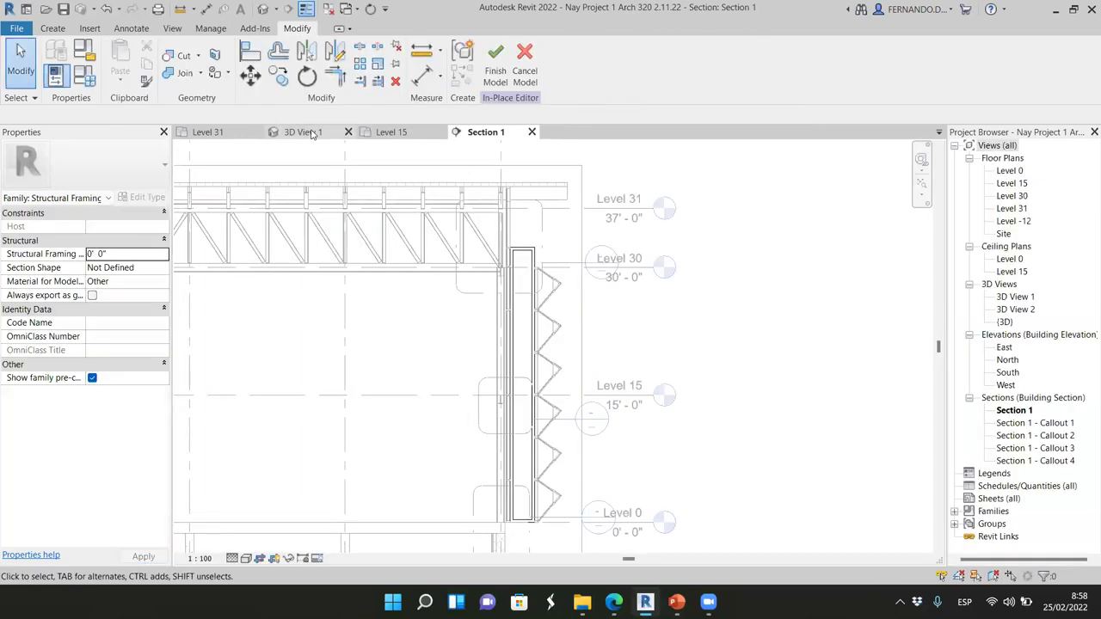
- Examine the extruded frame between the storefront and the pyramid screen in 3D View 1
left_click(303, 132)
scroll(572, 314, "down", 2)
scroll(571, 314, "down", 2)
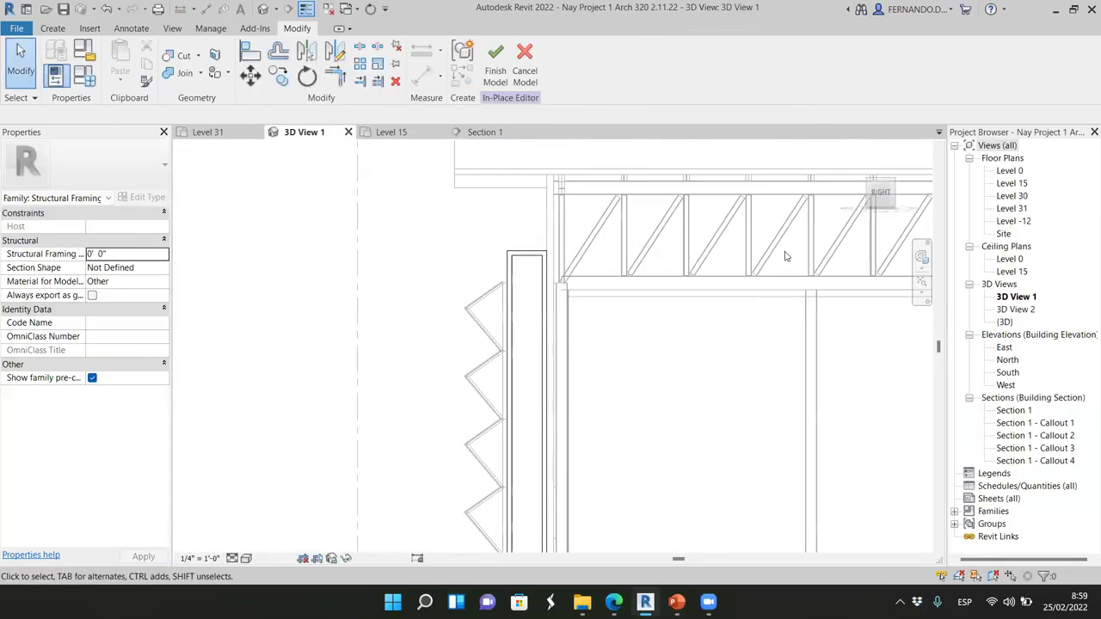
left_click(883, 199)
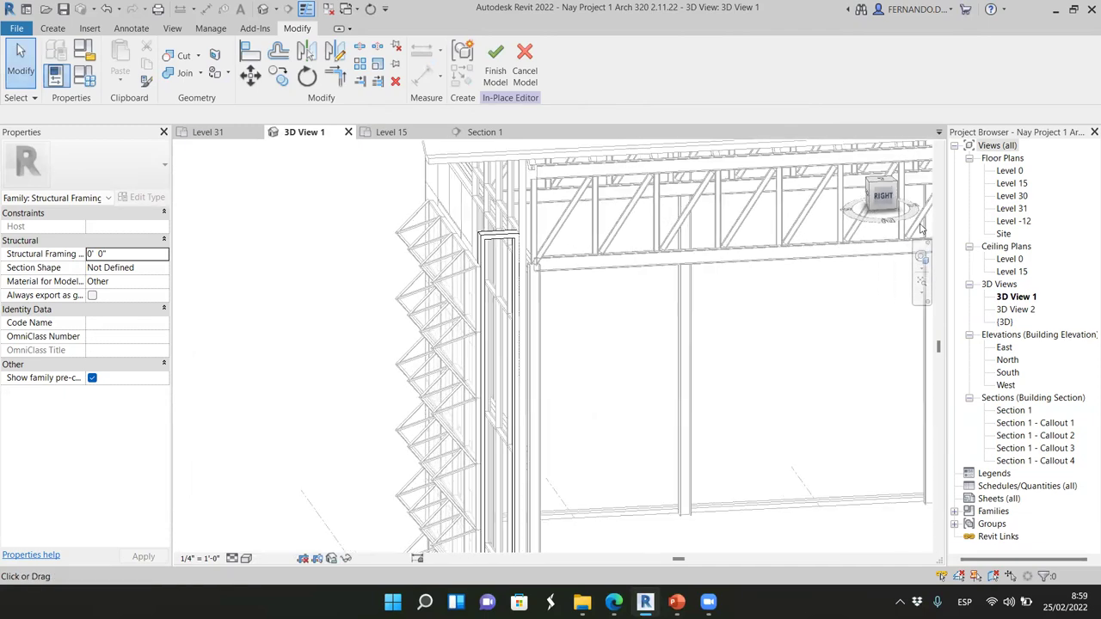
middle_click_drag(634, 308, 606, 286, "shift")
scroll(597, 309, "up", 2)
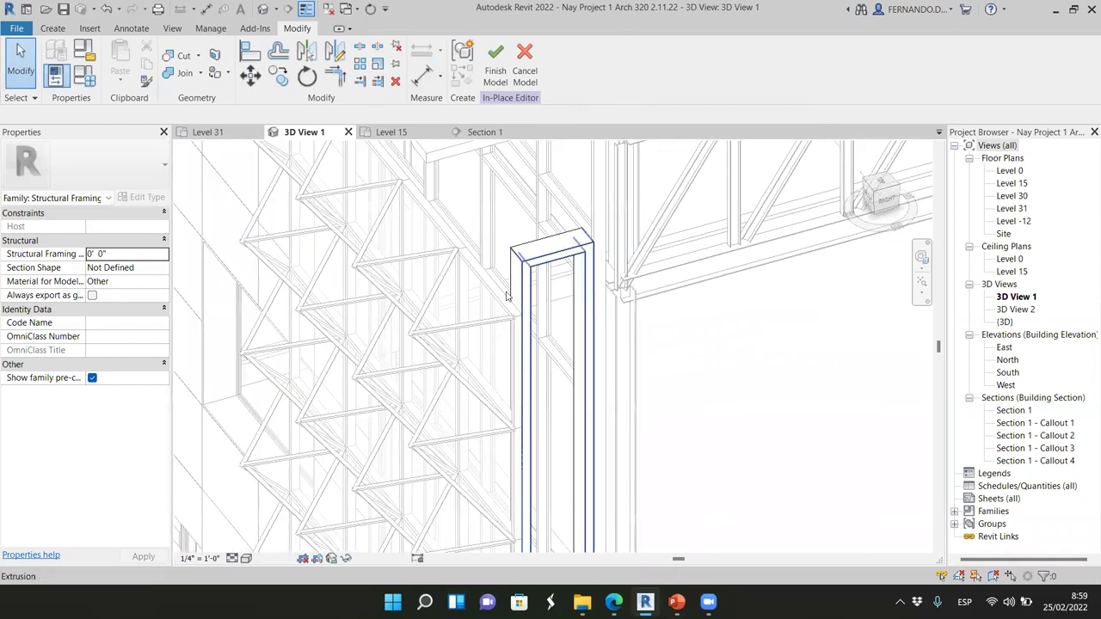
scroll(503, 305, "down", 2)
- In the Level 15 plan, reduce the frame's extrusion depth to about 0' 1 31/32", in line with the storefront mullion's inner face
key("ctrl+Tab")
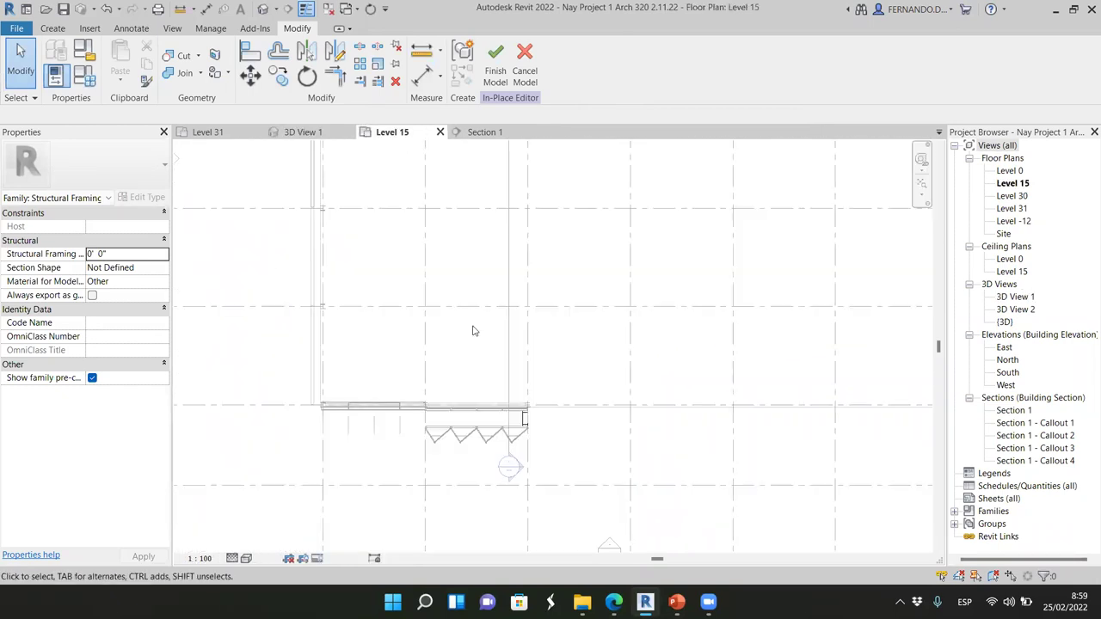
scroll(514, 432, "up", 5)
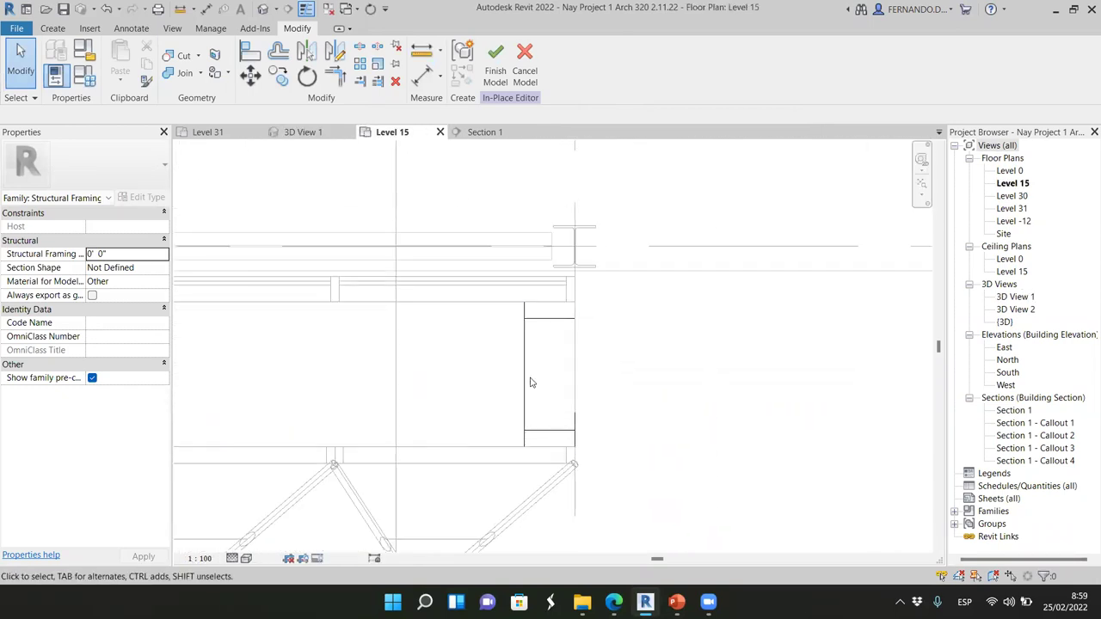
left_click(528, 379)
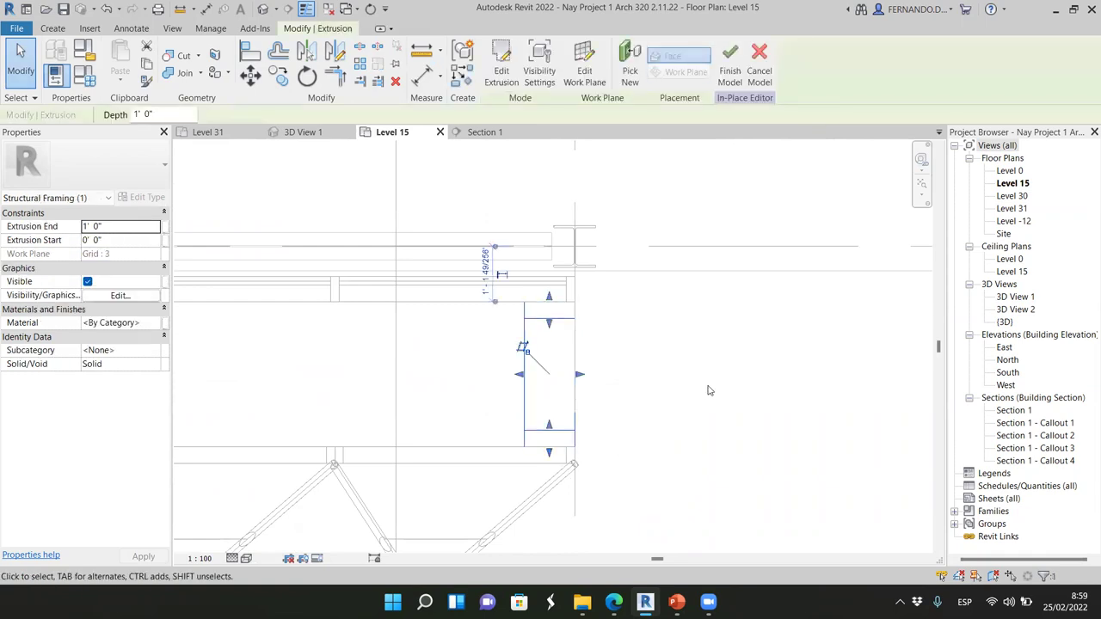
scroll(685, 397, "up", 3)
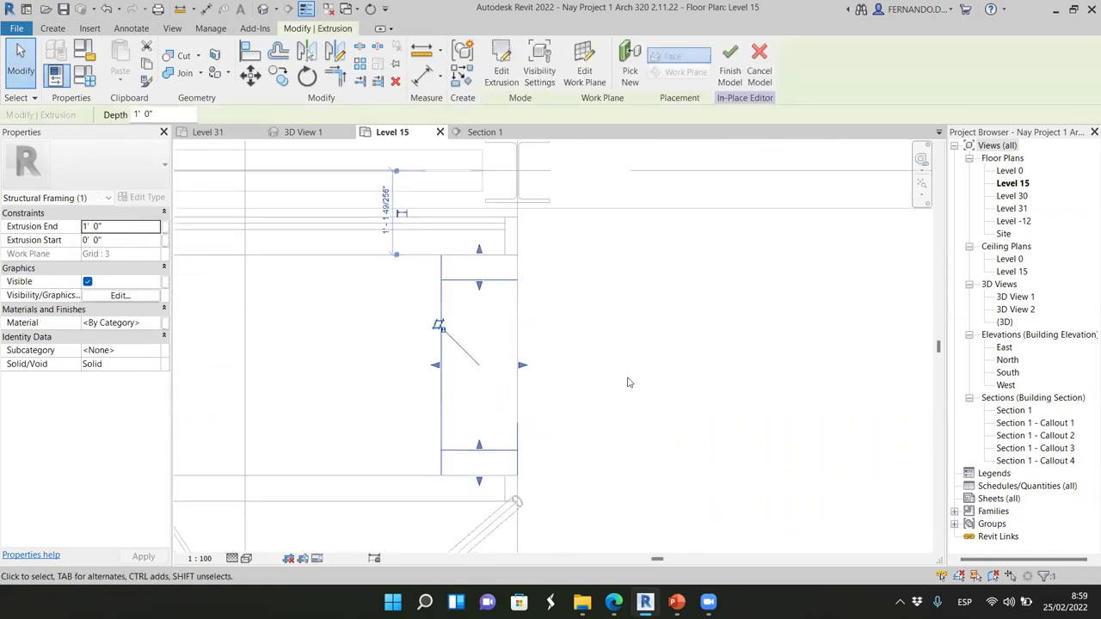
left_click_drag(425, 366, 494, 368)
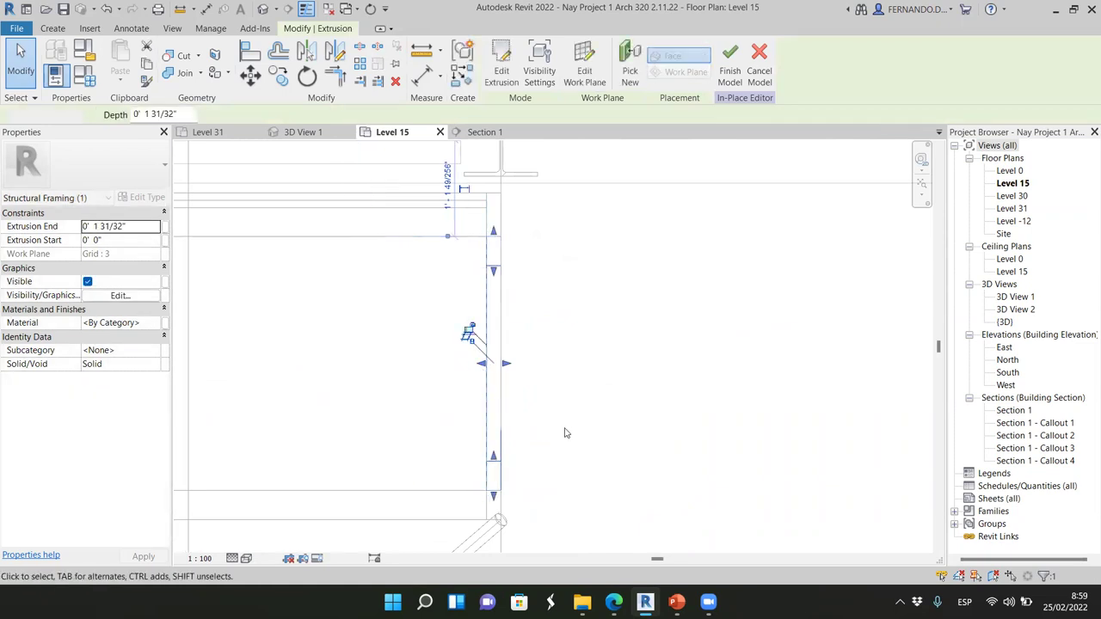
left_click(562, 433)
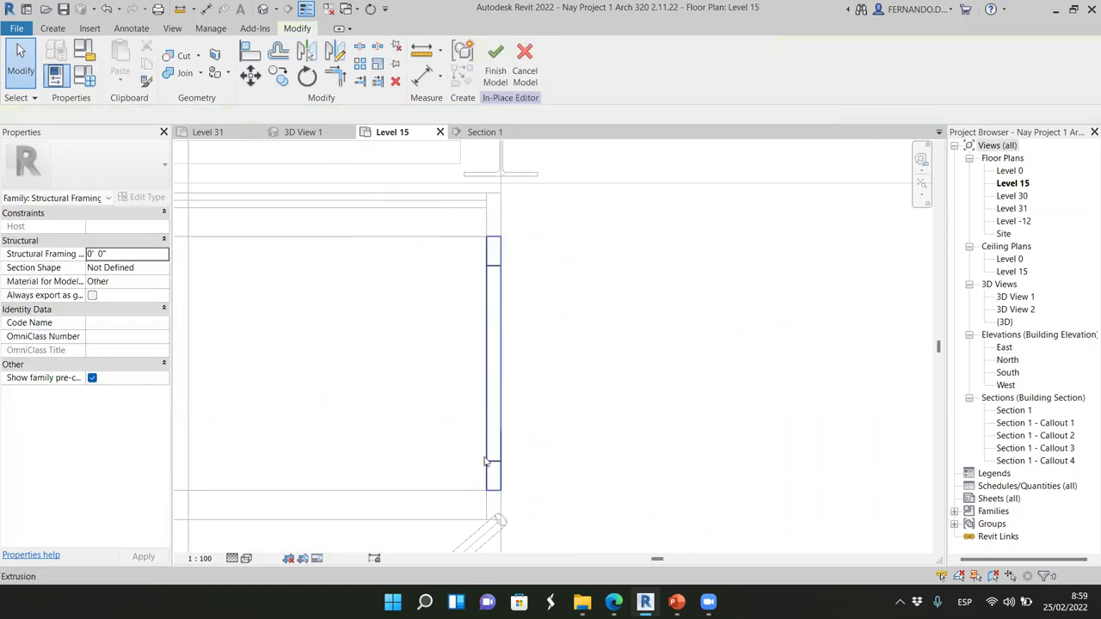
- Finish the in-place frame model and check it between the storefront and the pyramid screen in 3D View 1
left_click(495, 64)
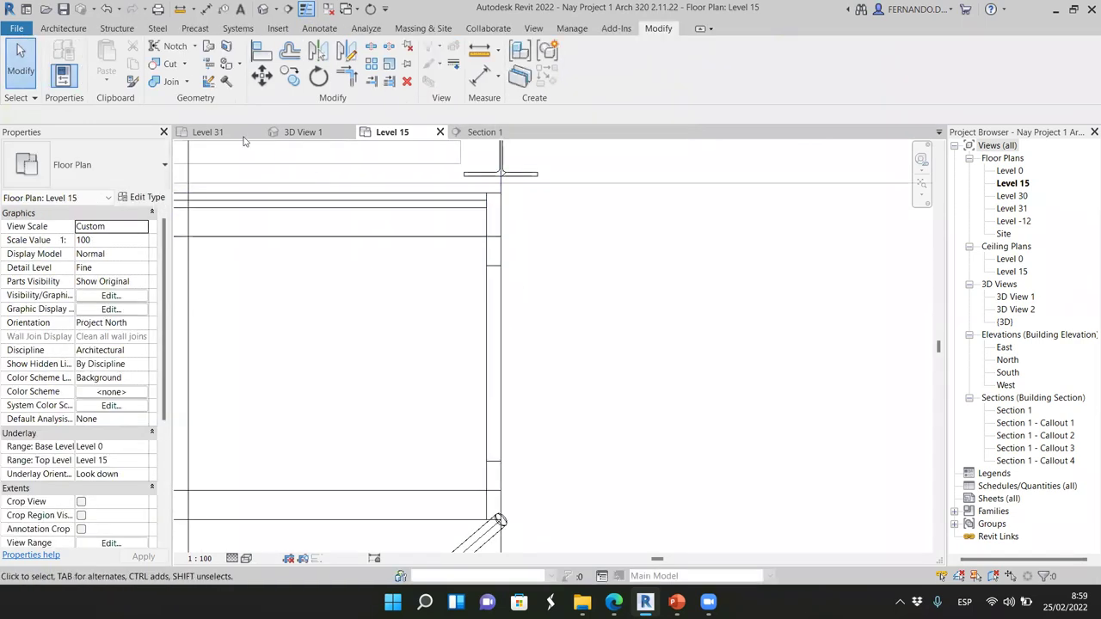
scroll(515, 245, "down", 2)
left_click(302, 132)
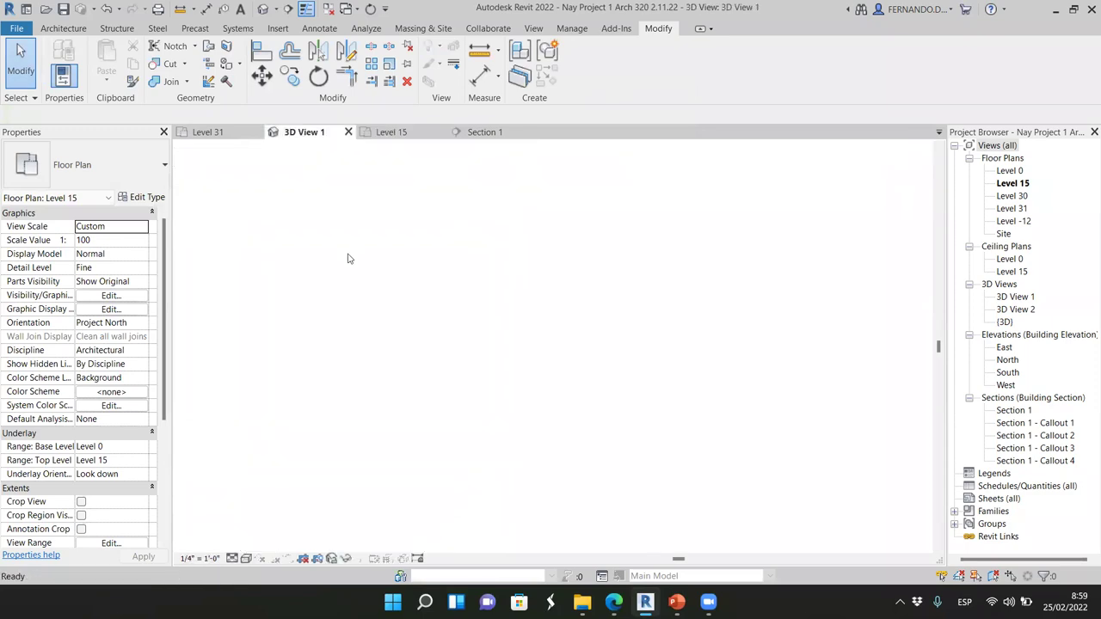
left_click_drag(877, 202, 554, 405)
left_click(551, 395)
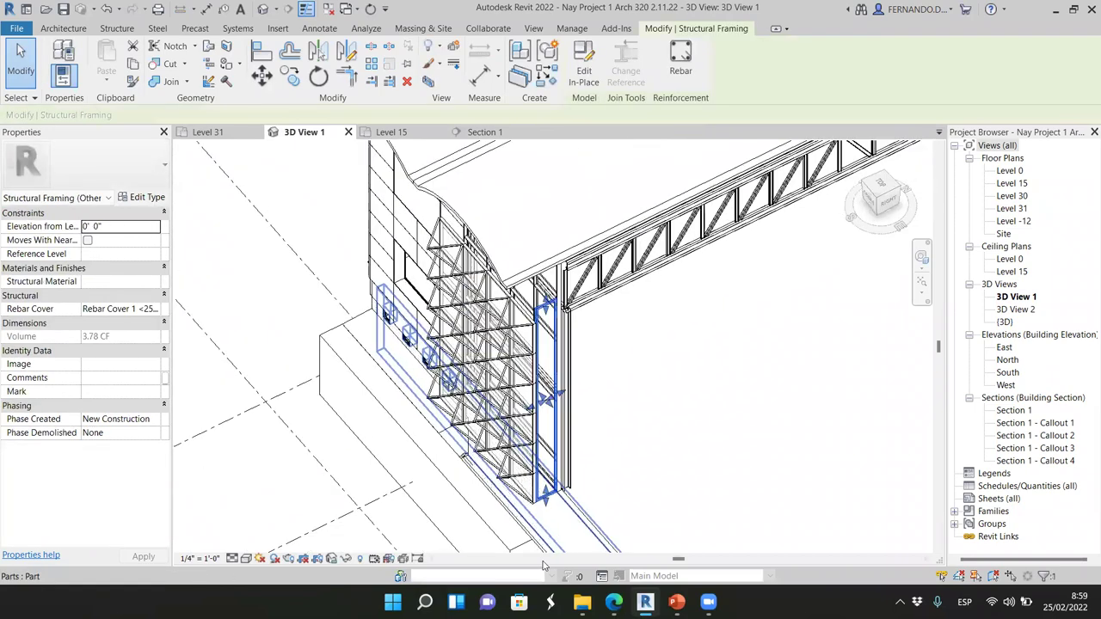
scroll(523, 254, "up", 5)
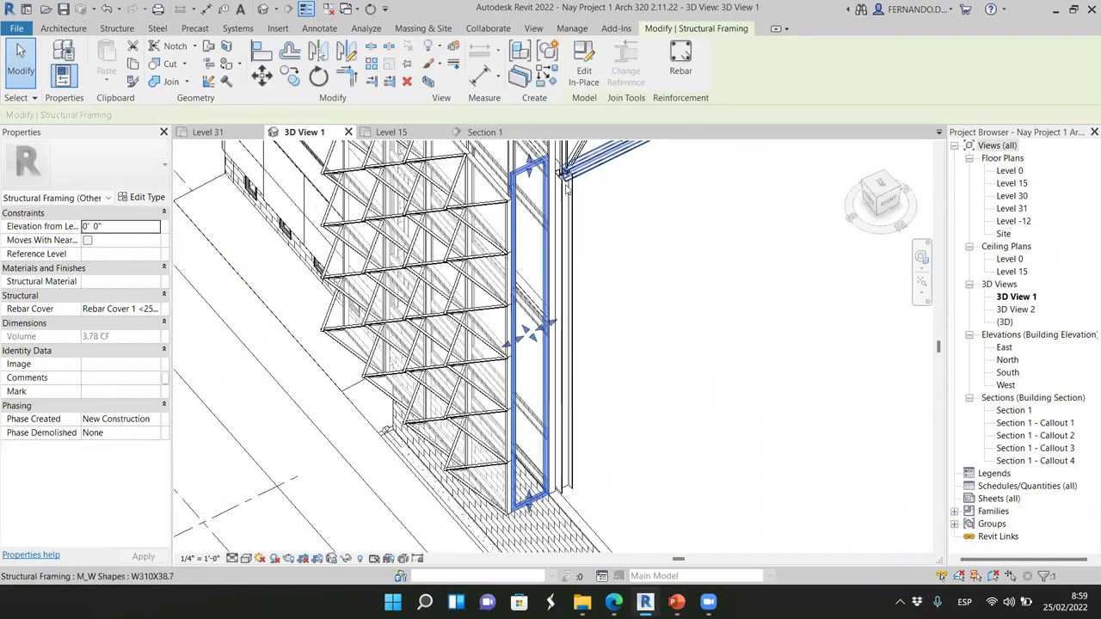
scroll(522, 254, "up", 2)
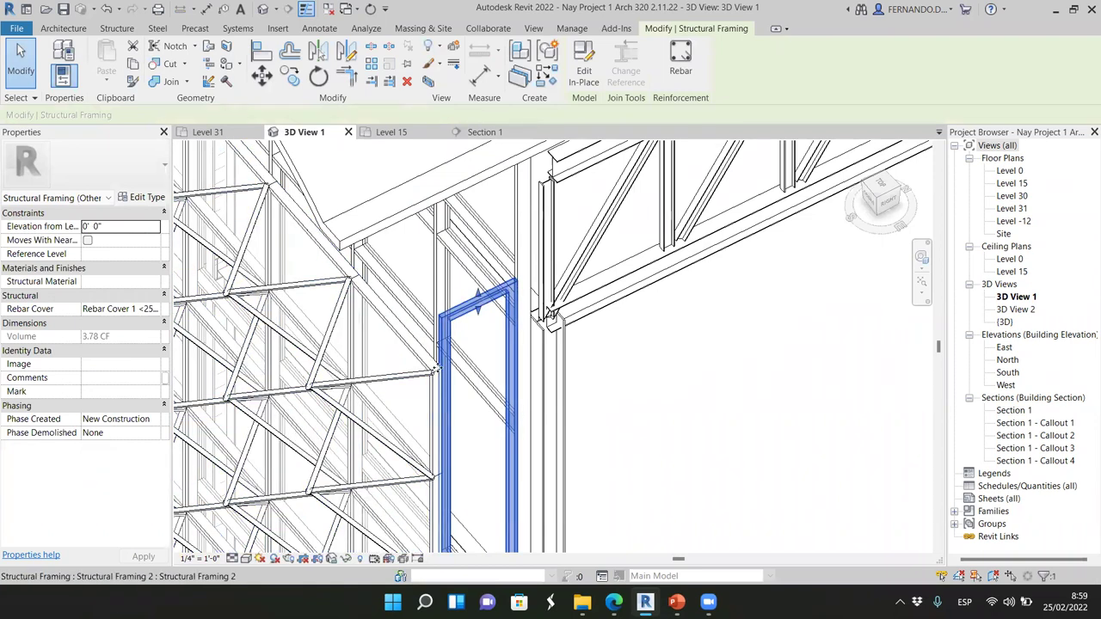
- Examine how the frame meets the storefront mullions and pyramid panels in the Level 15 plan and along its height in Section 1
left_click(400, 132)
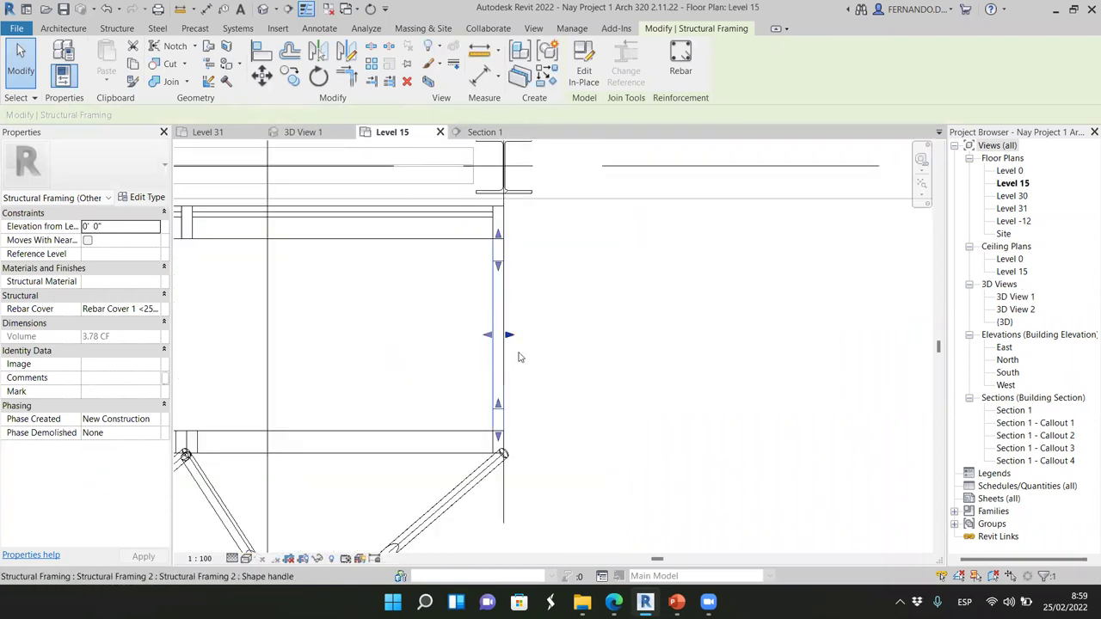
scroll(624, 356, "down", 2)
scroll(624, 357, "down", 2)
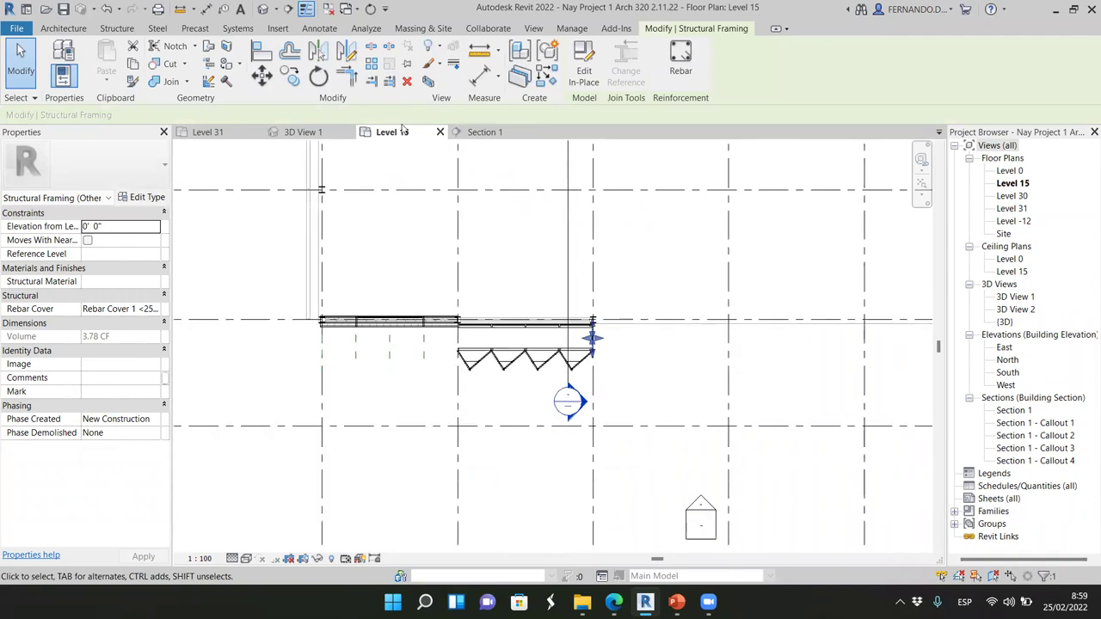
left_click(484, 131)
scroll(548, 306, "up", 4)
scroll(547, 305, "up", 2)
key("Escape")
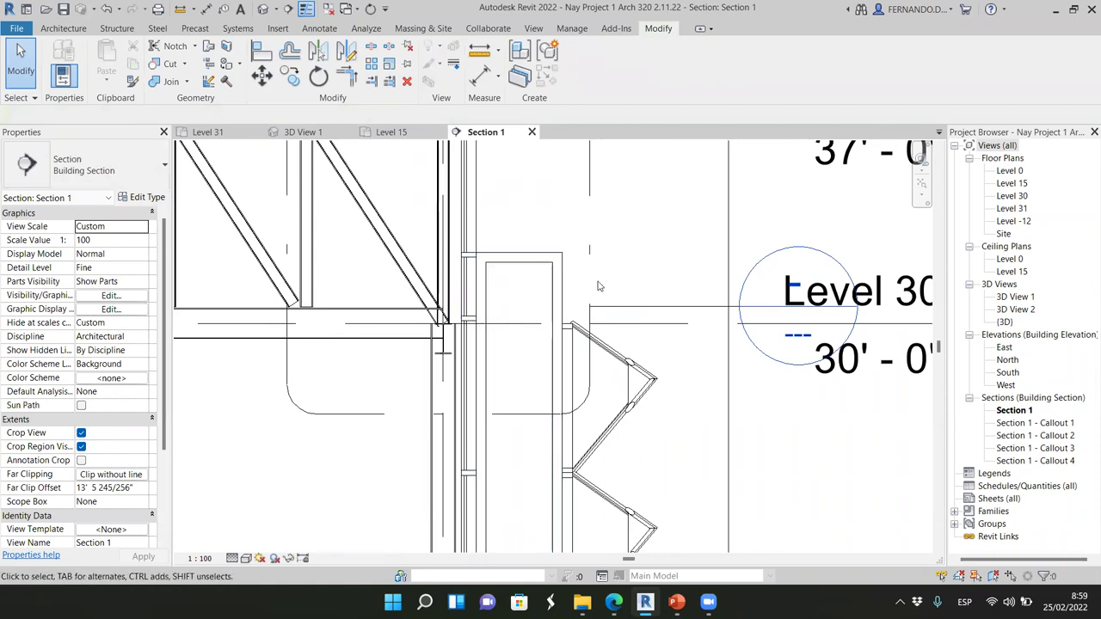
scroll(611, 281, "down", 2)
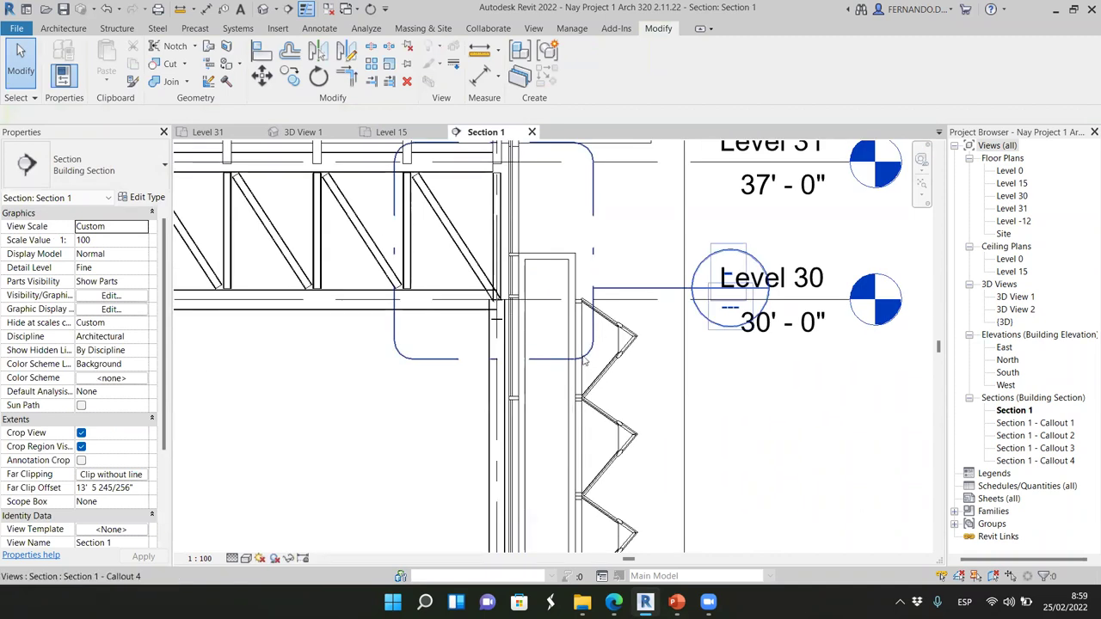
scroll(548, 302, "up", 3)
scroll(516, 339, "down", 4)
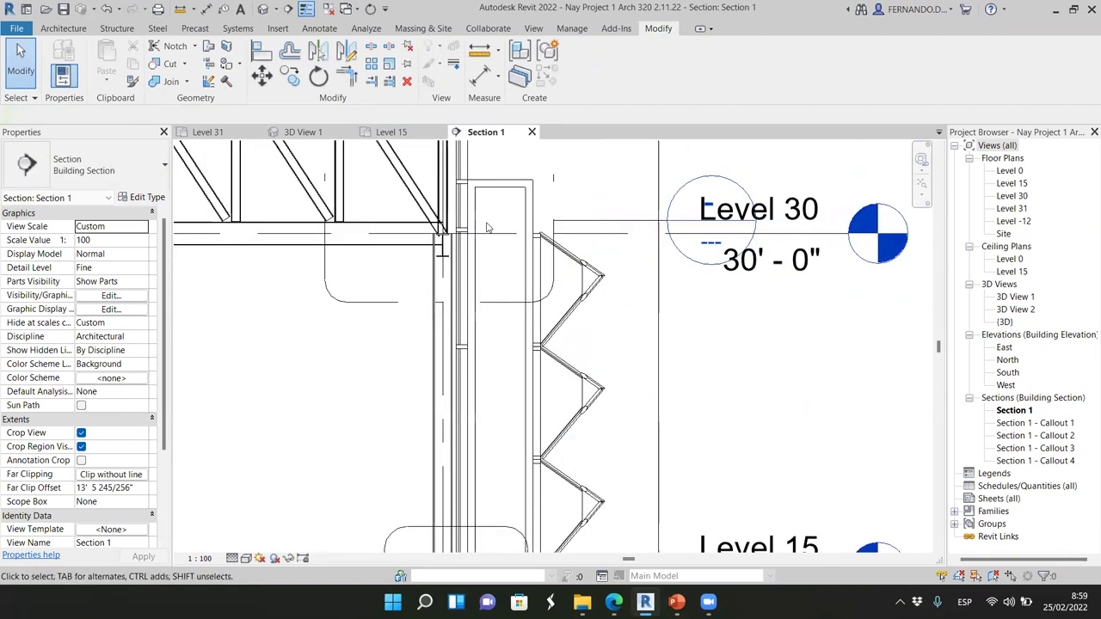
scroll(511, 346, "up", 5)
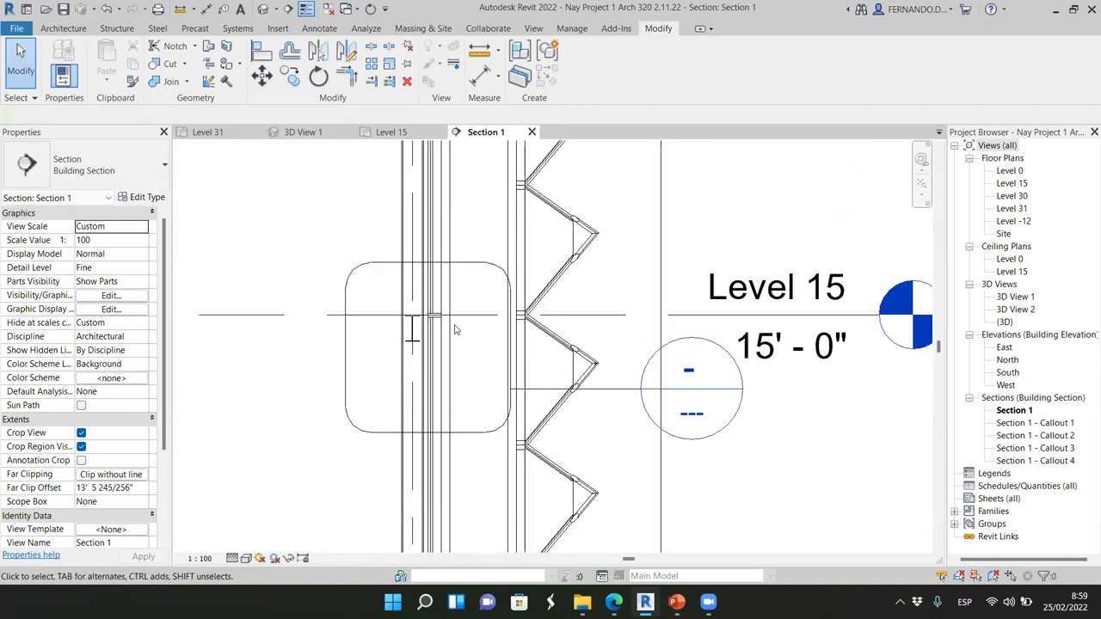
scroll(445, 327, "up", 1)
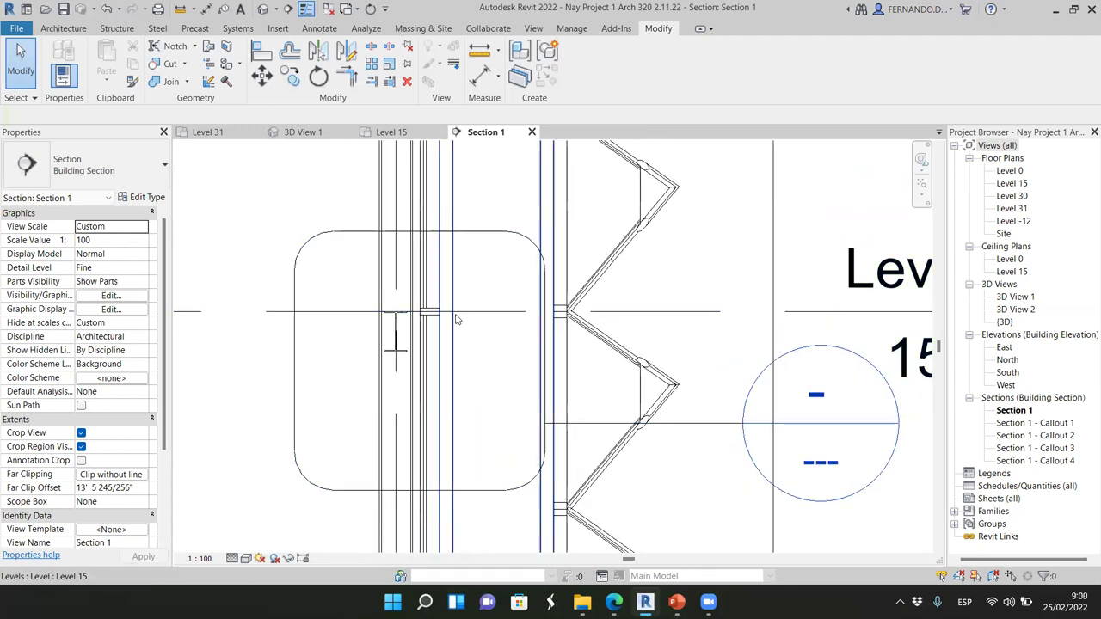
scroll(397, 330, "down", 4)
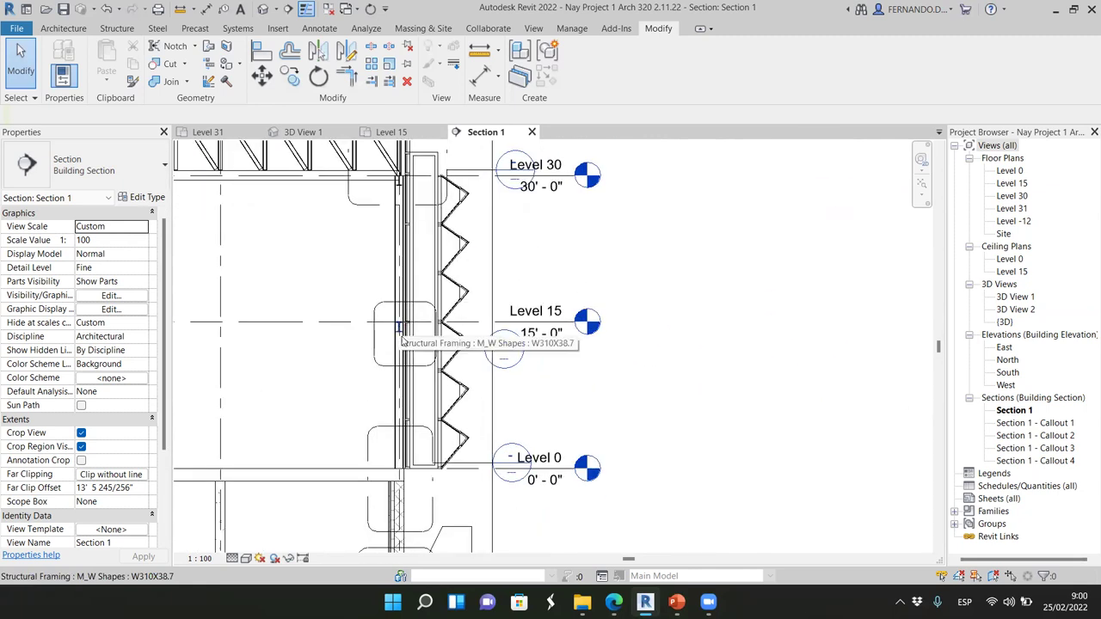
scroll(399, 330, "down", 1)
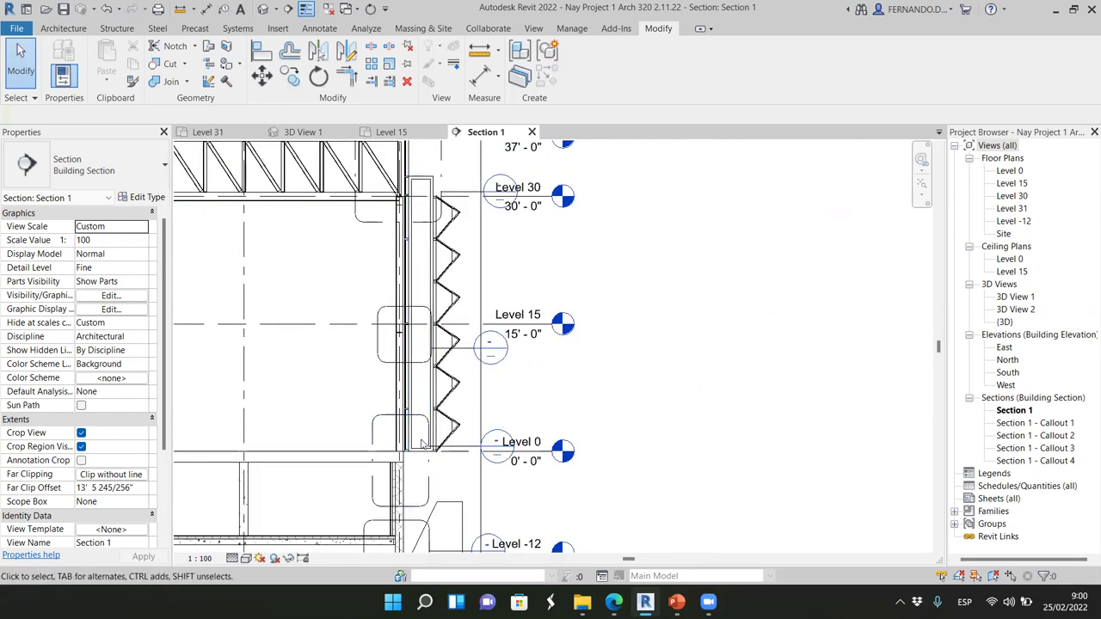
left_click(446, 228)
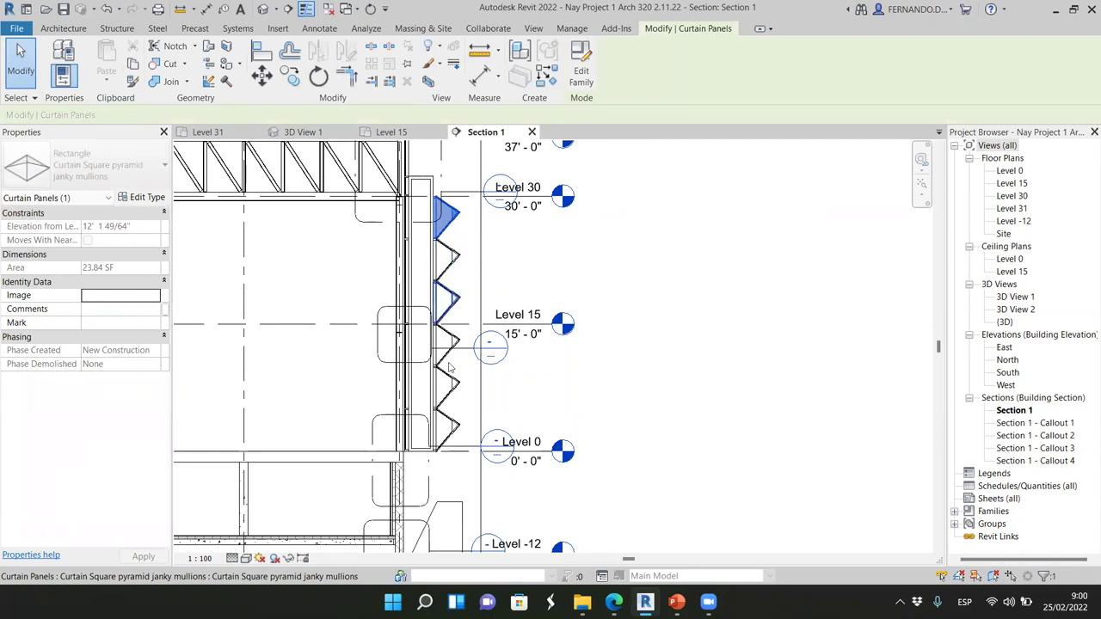
scroll(411, 445, "up", 1)
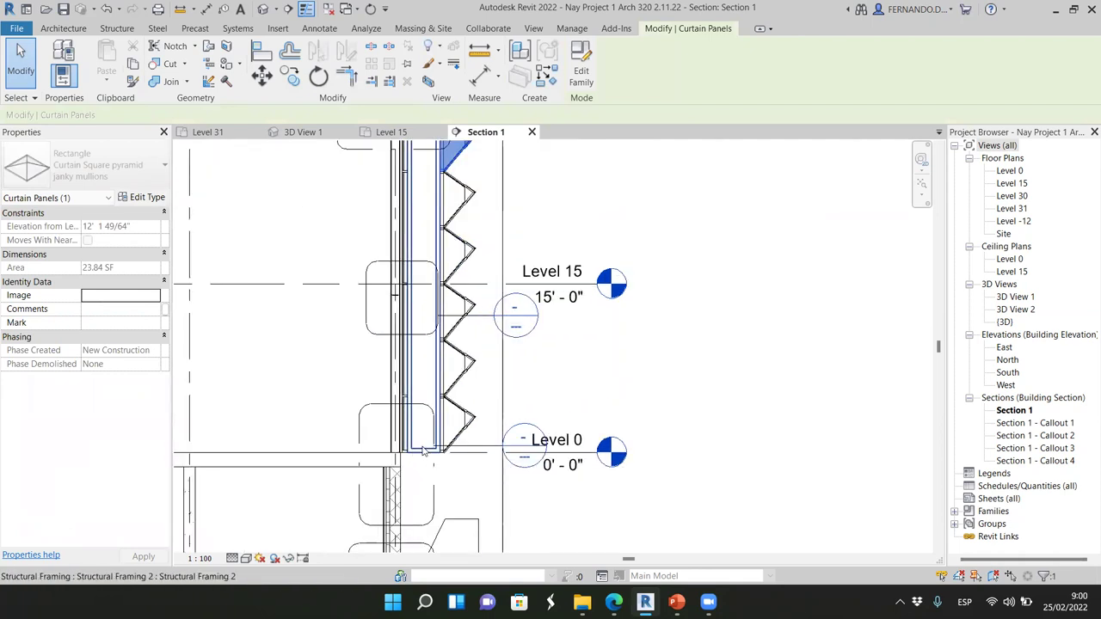
scroll(454, 316, "down", 1)
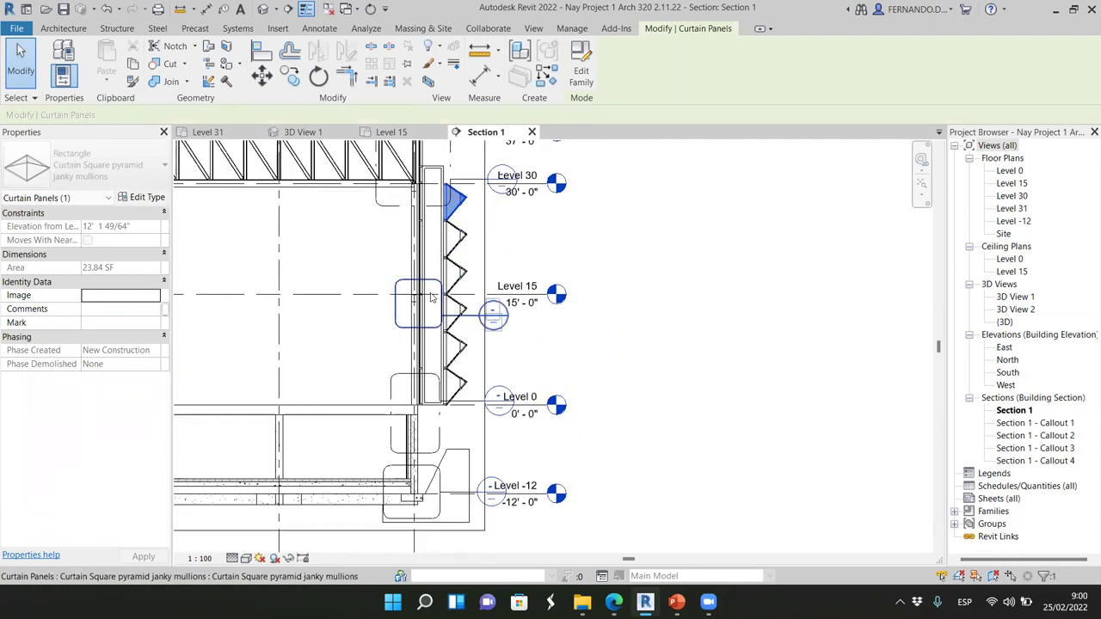
left_click(622, 246)
scroll(426, 300, "up", 1)
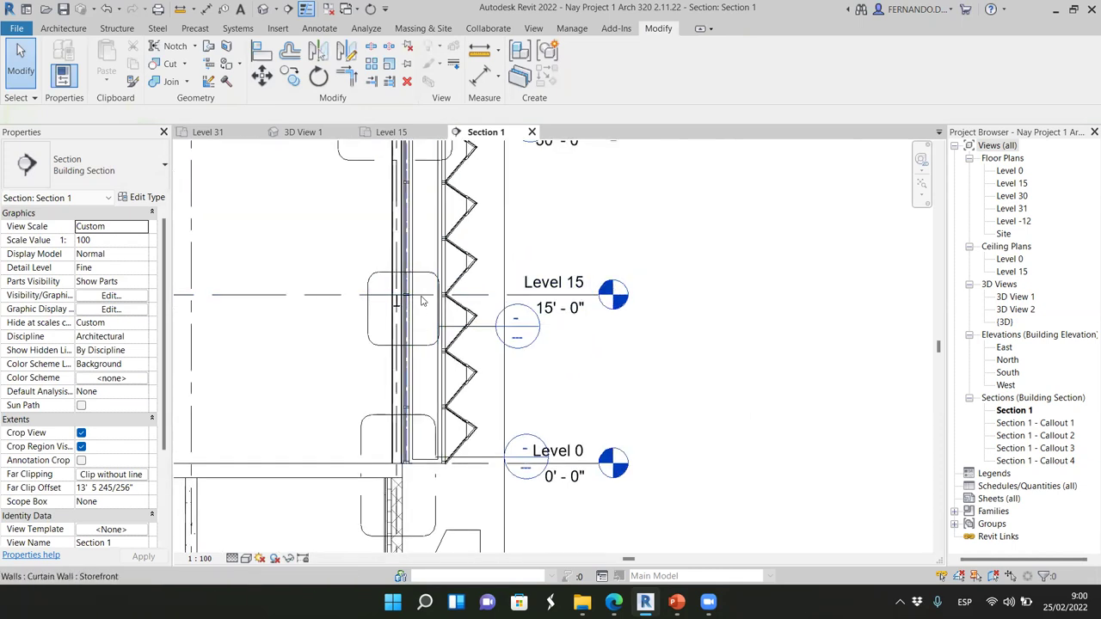
scroll(411, 301, "up", 2)
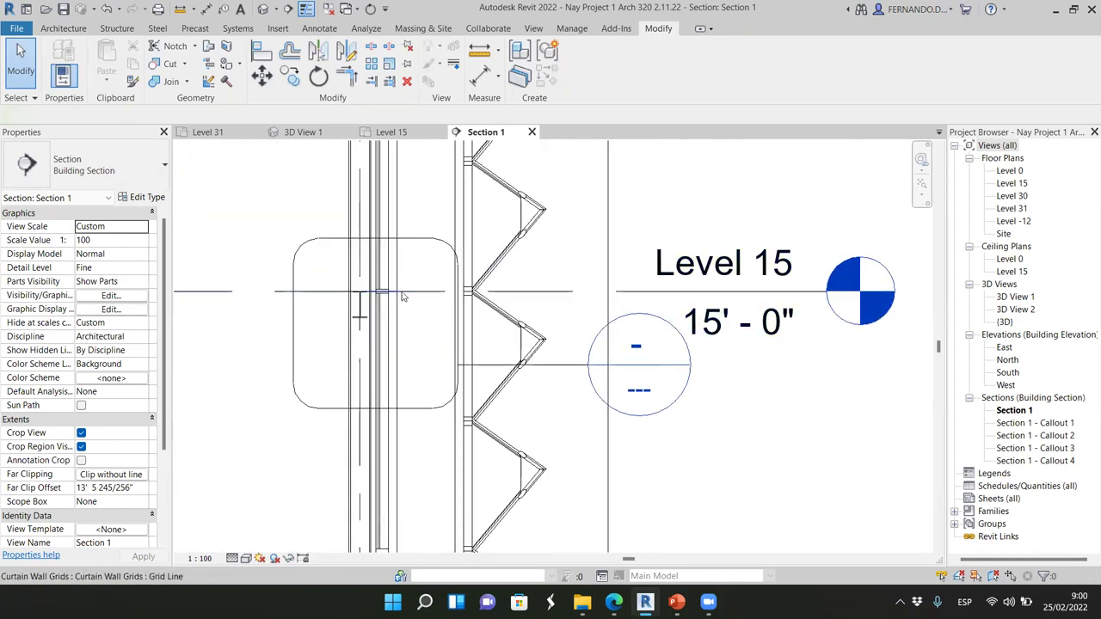
- Reopen the in-place frame in Section 1 and open its extrusion sketch for editing around Level 15
left_click(400, 303)
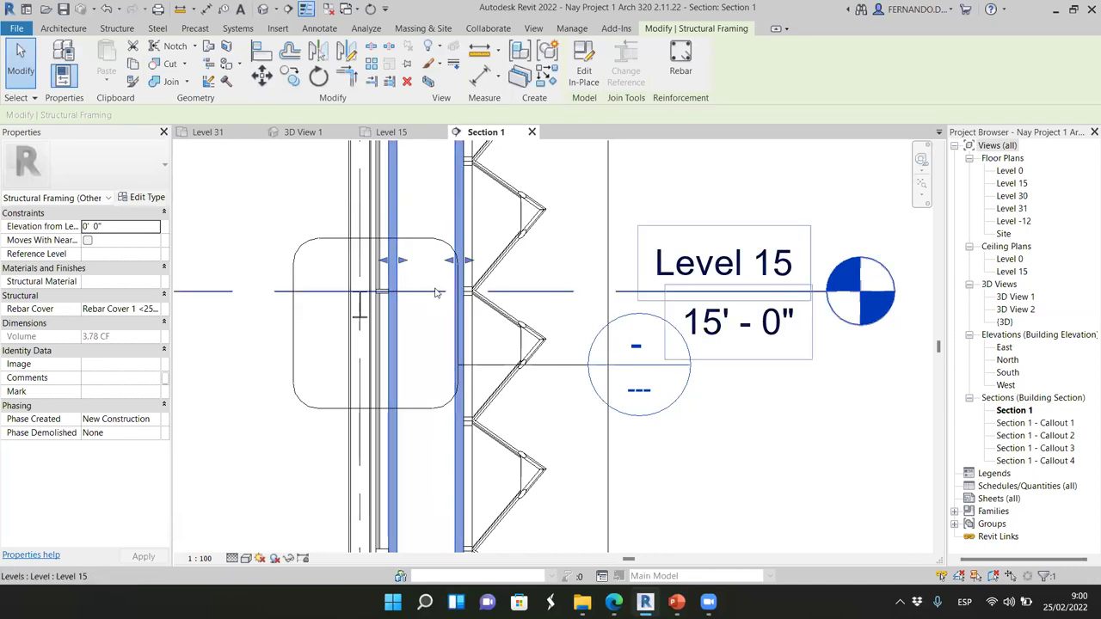
left_click(575, 265)
scroll(441, 257, "up", 2)
left_click(465, 197)
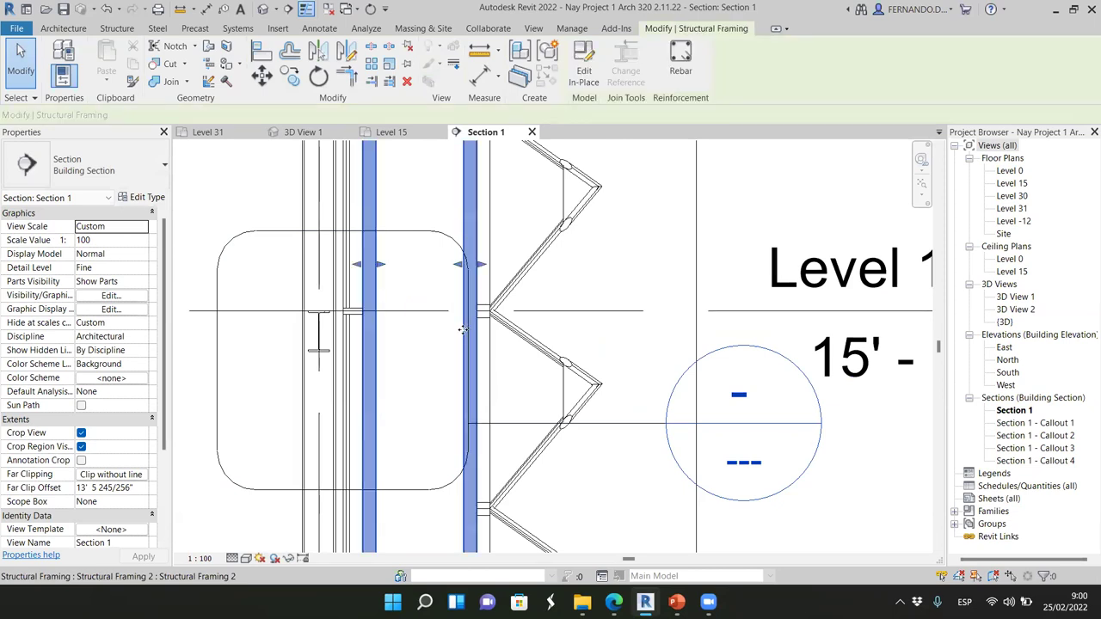
left_click(590, 72)
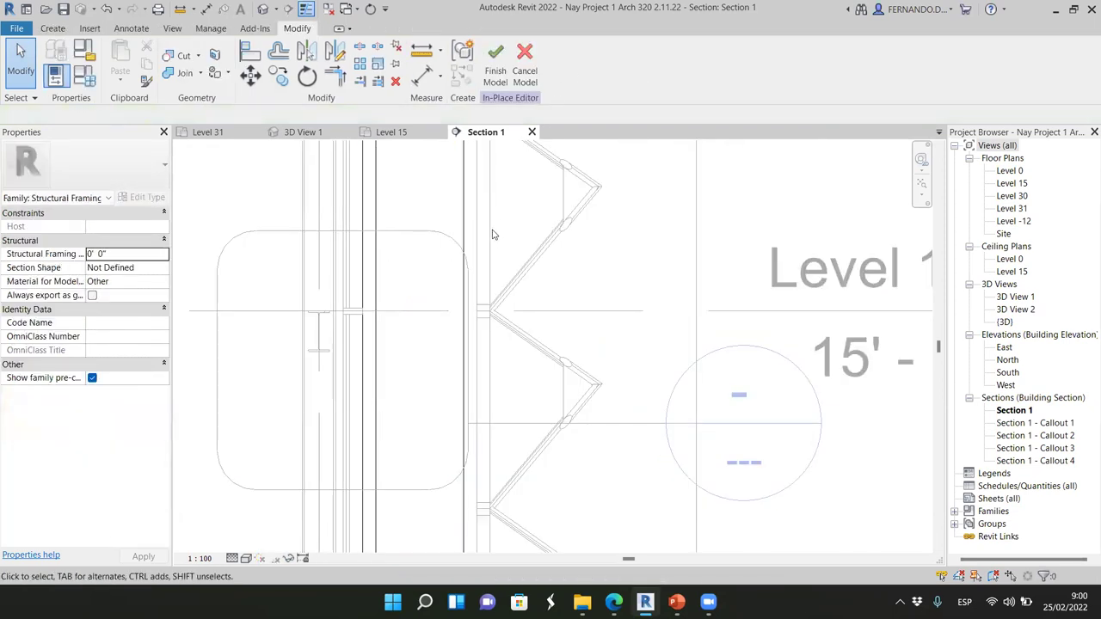
left_click(469, 206)
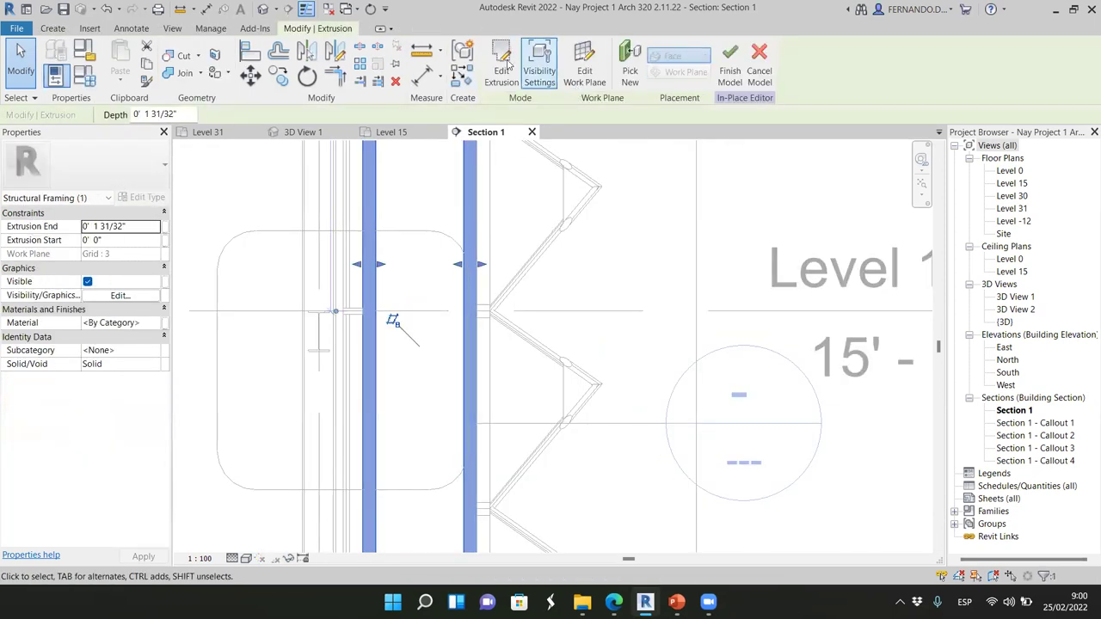
left_click(503, 66)
scroll(352, 344, "up", 2)
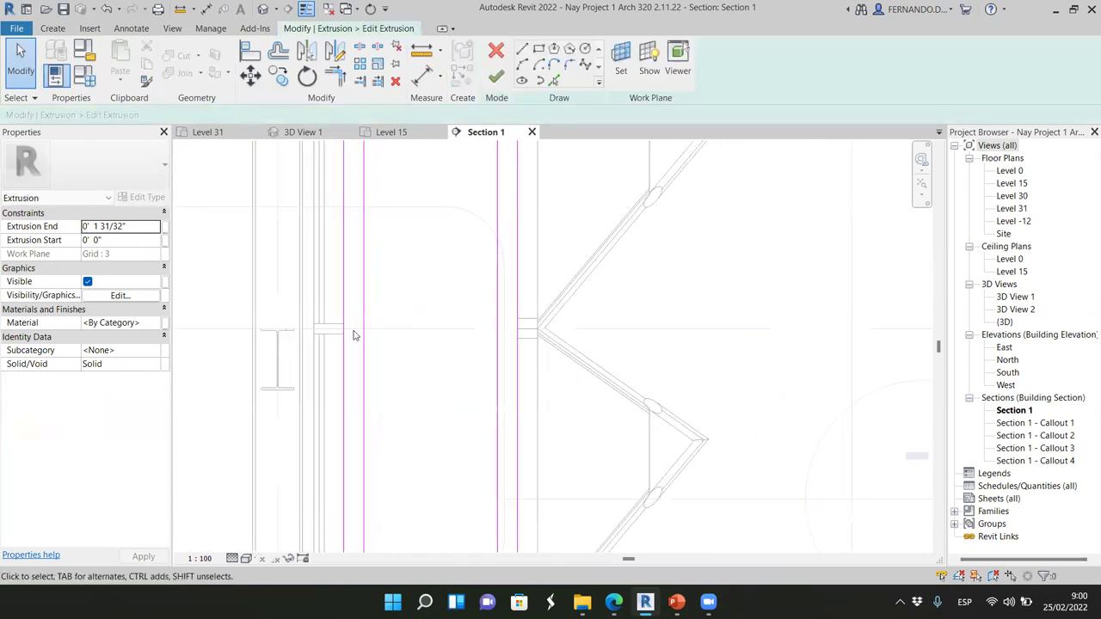
scroll(340, 337, "up", 2)
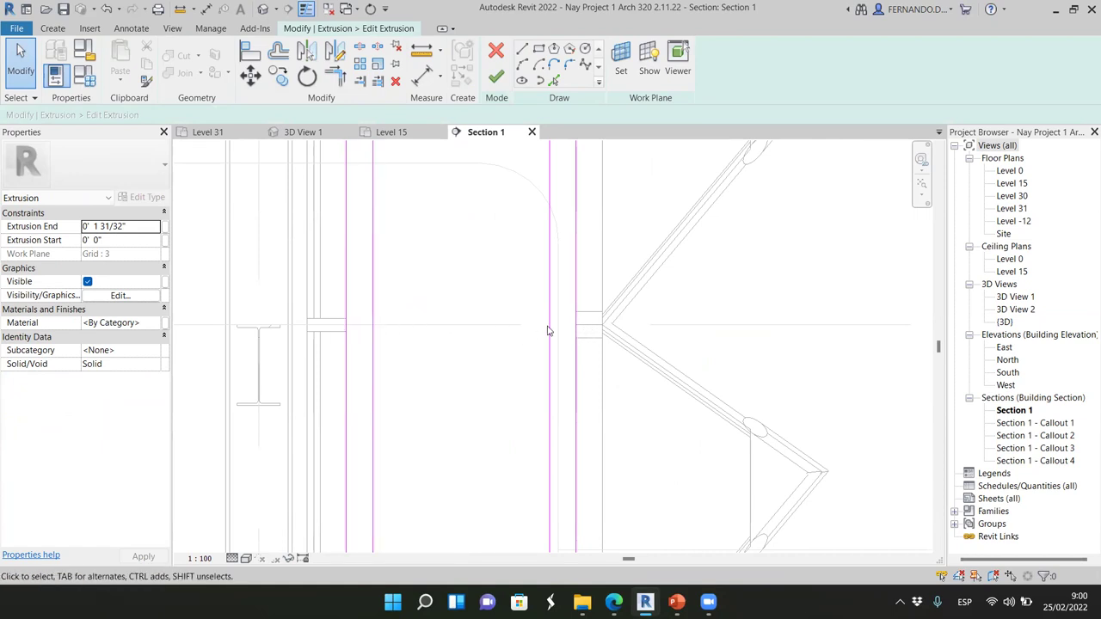
- Sketch a horizontal line along Level 15 between the frame's two inner edges
left_click(522, 52)
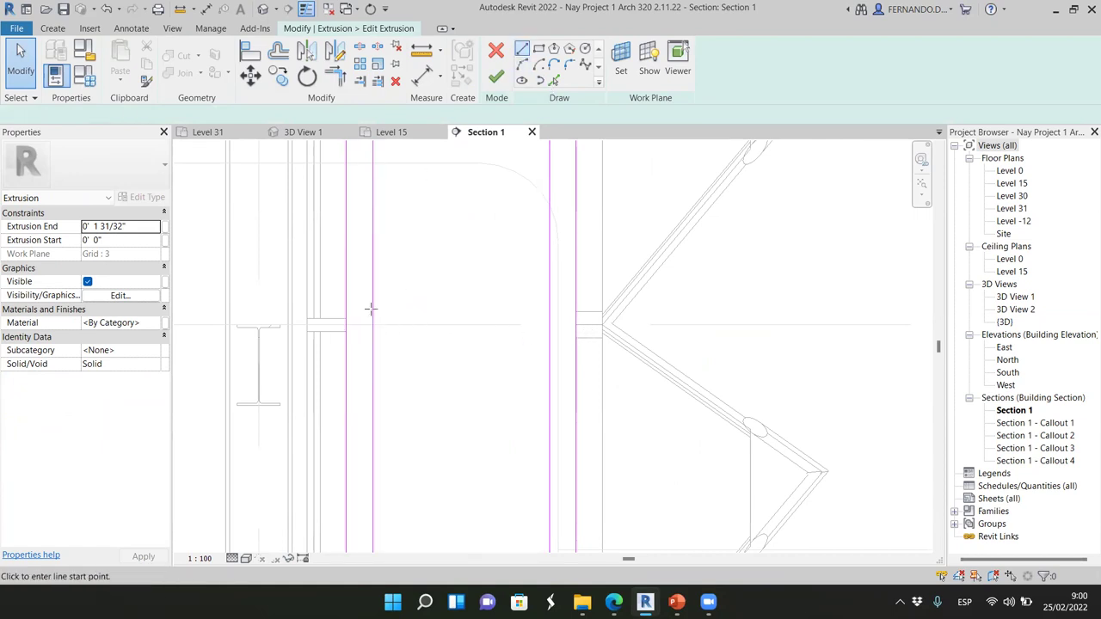
left_click(374, 325)
left_click(548, 325)
key("Escape")
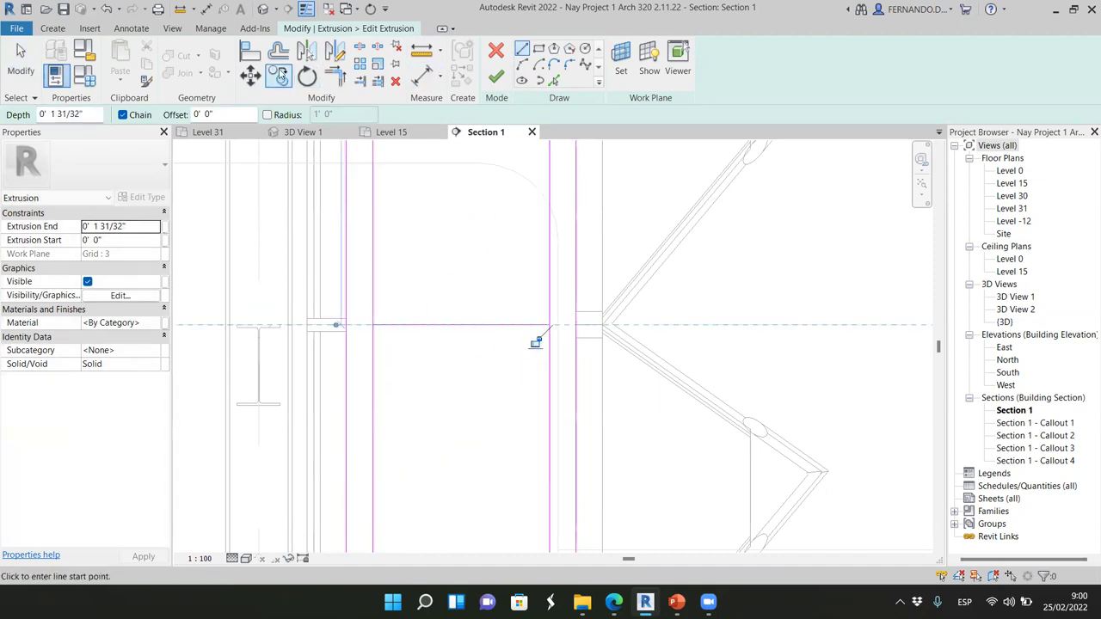
- Offset copies of the Level 15 line 2" above and below it, and delete the original centre line
left_click(280, 54)
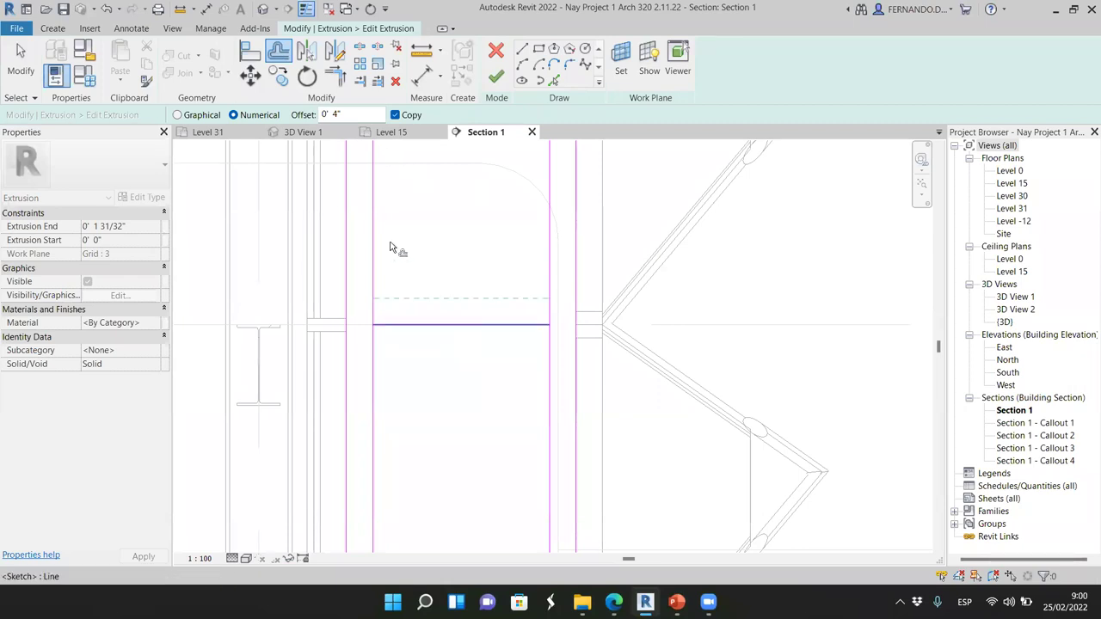
double_click(335, 113)
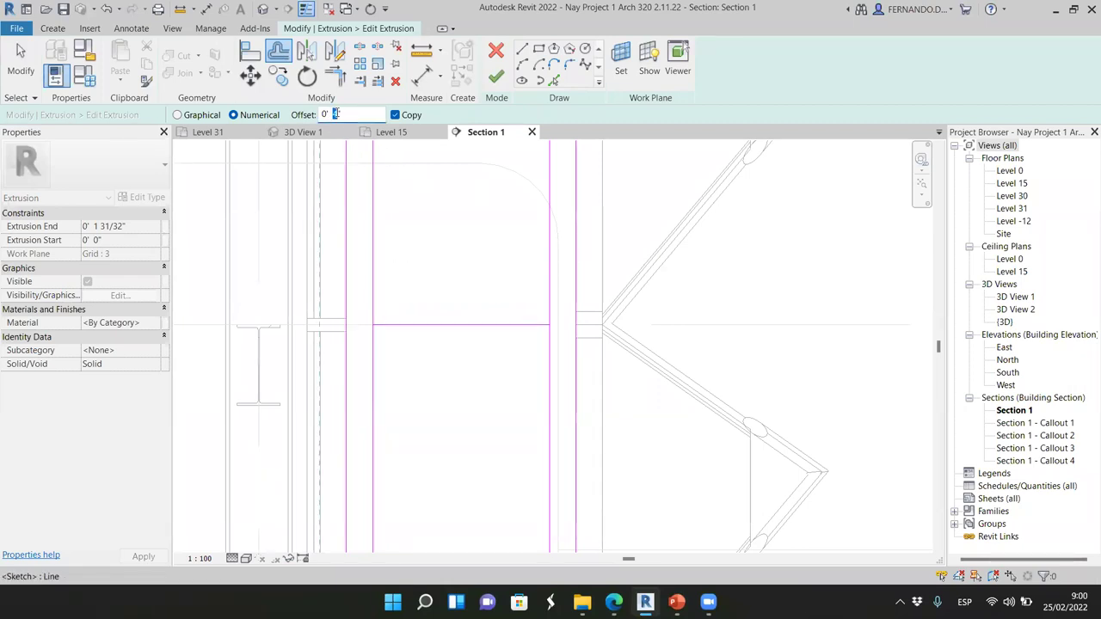
type("2")
left_click(466, 331)
left_click(467, 331)
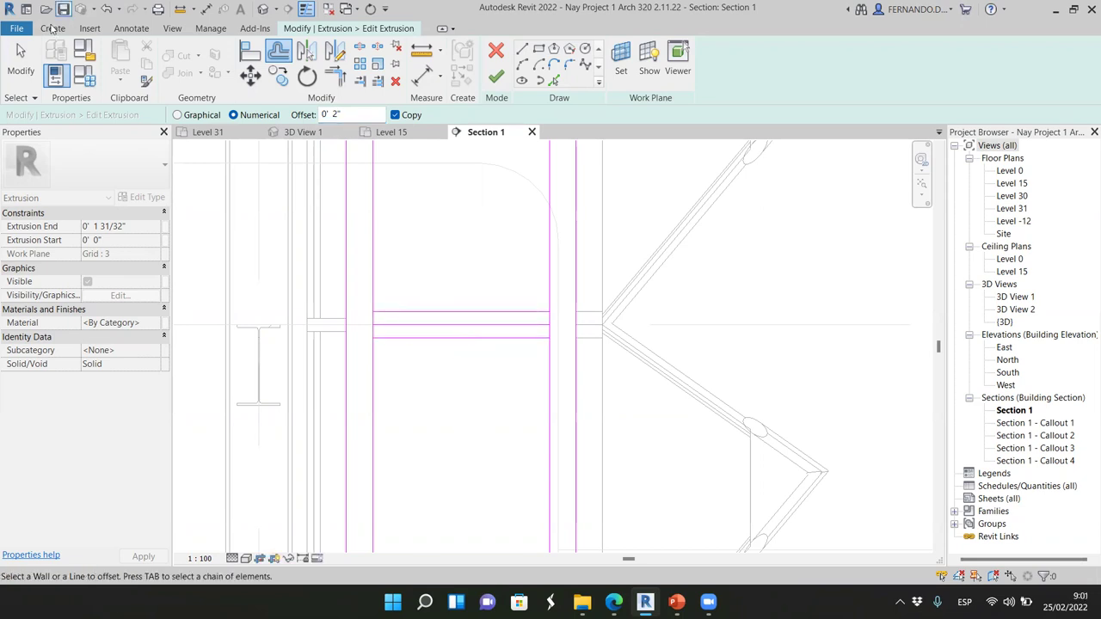
left_click(21, 60)
left_click(459, 325)
key("Delete")
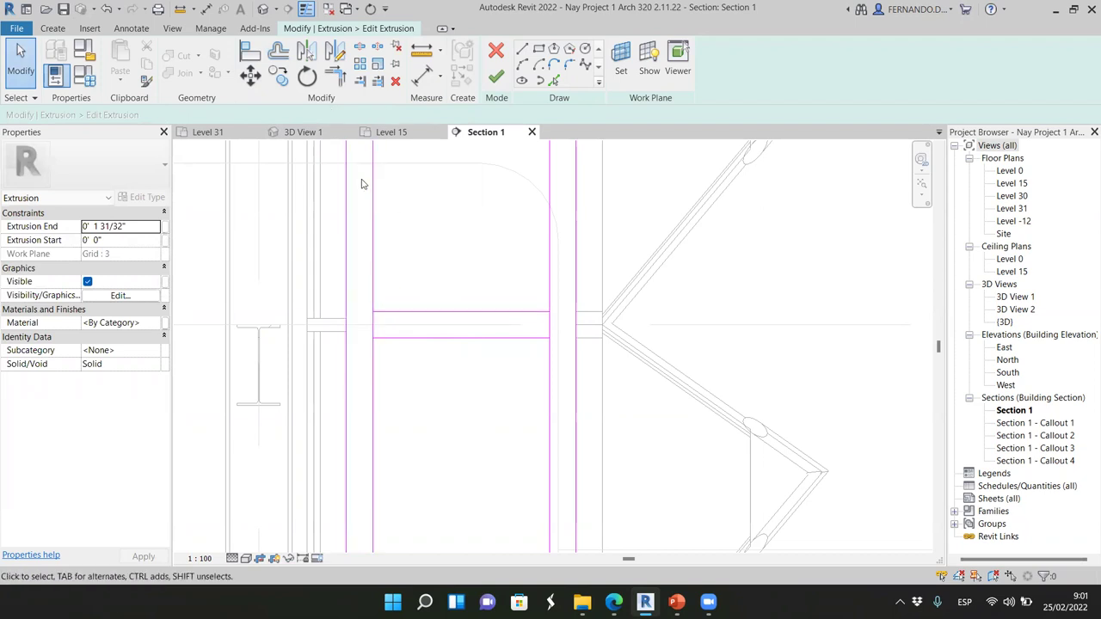
- Split the frame's storefront-side inner line between the two crossbar lines at Level 15
left_click(360, 49)
left_click(374, 316)
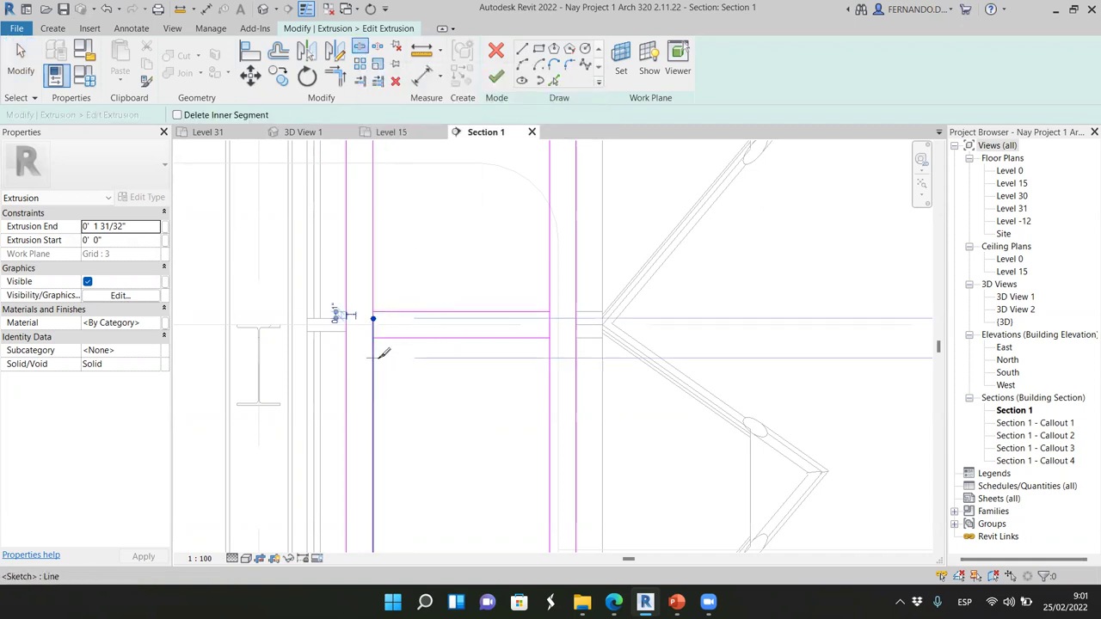
key("Escape")
left_click(373, 272)
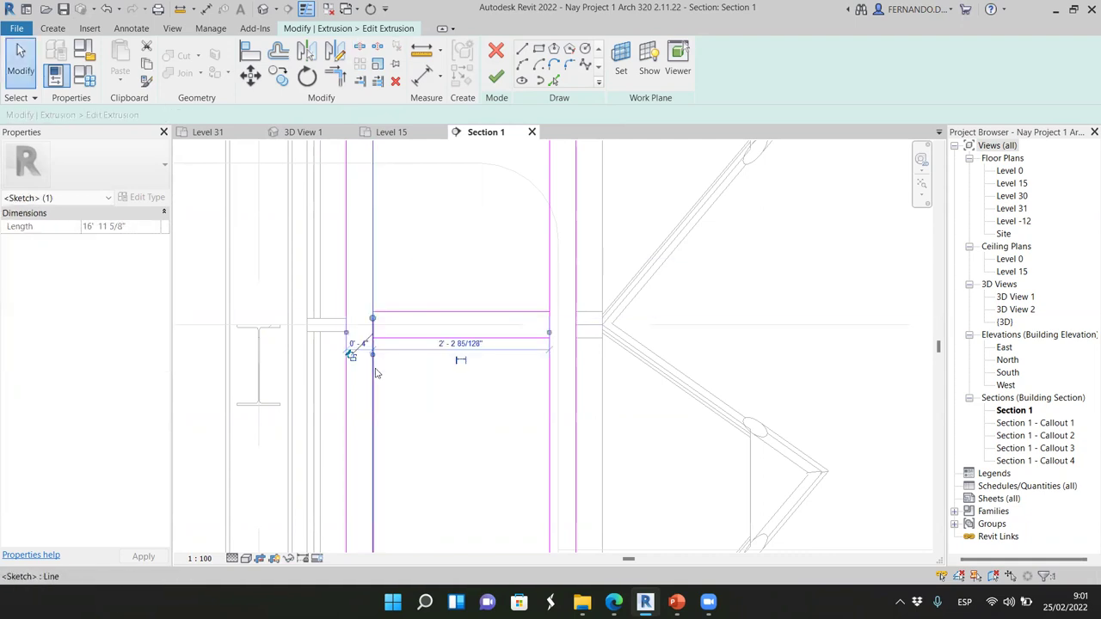
left_click(387, 287)
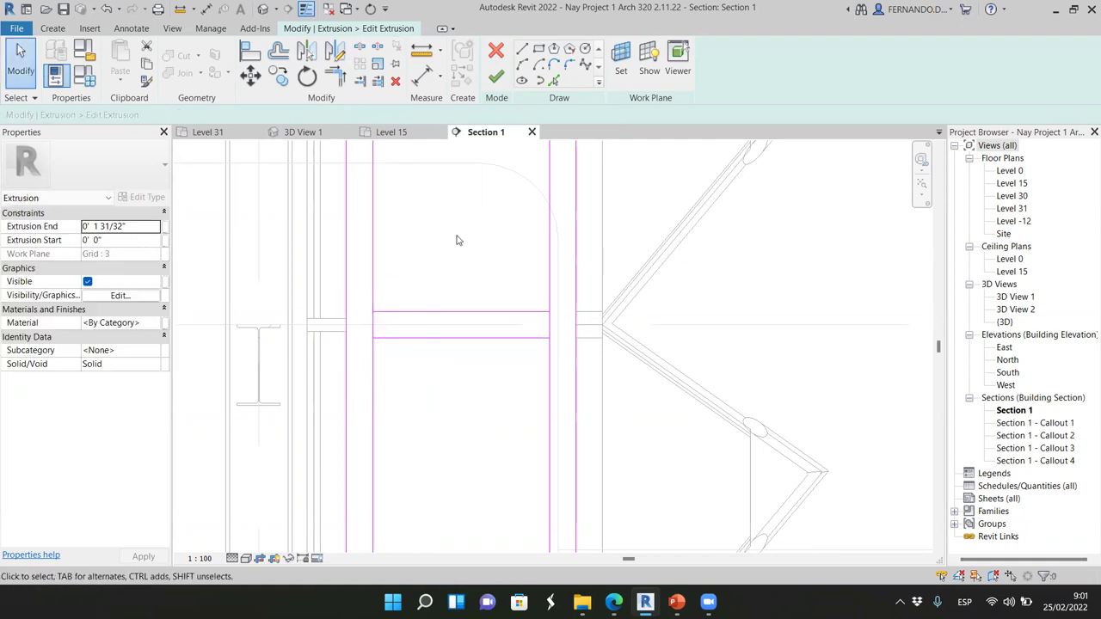
- Trim the two segments of the frame's storefront-side inner line to meet the upper and lower crossbar lines at Level 15
left_click(334, 76)
left_click(373, 290)
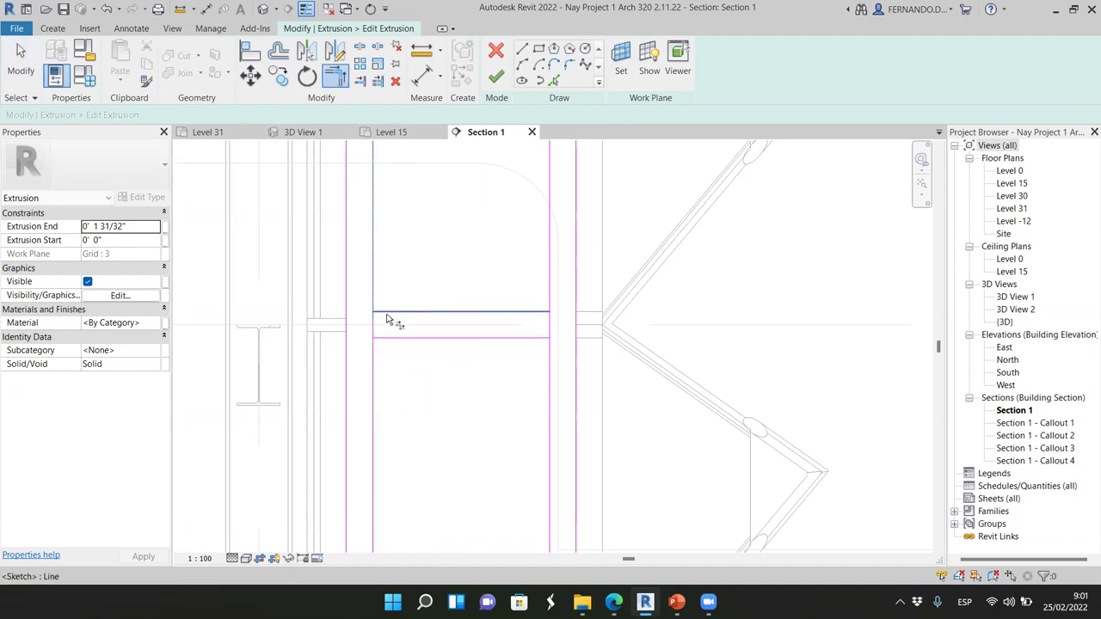
left_click(387, 314)
left_click(390, 344)
left_click(373, 361)
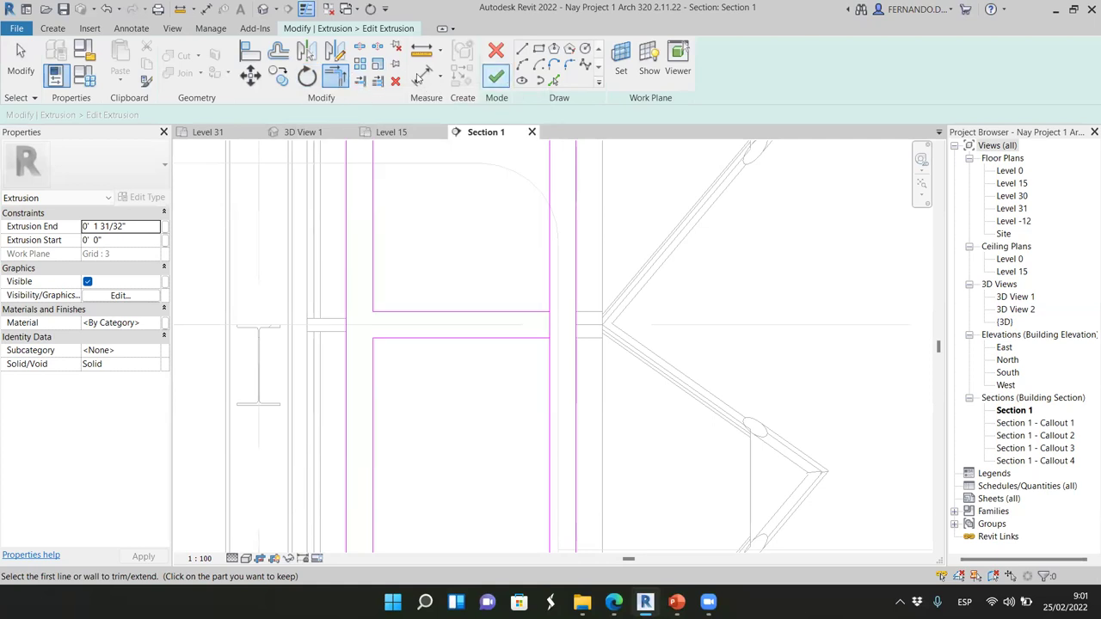
- Split the frame's outer-skin-side inner line between the crossbar lines and trim the resulting segments into corners with the crossbar
left_click(360, 49)
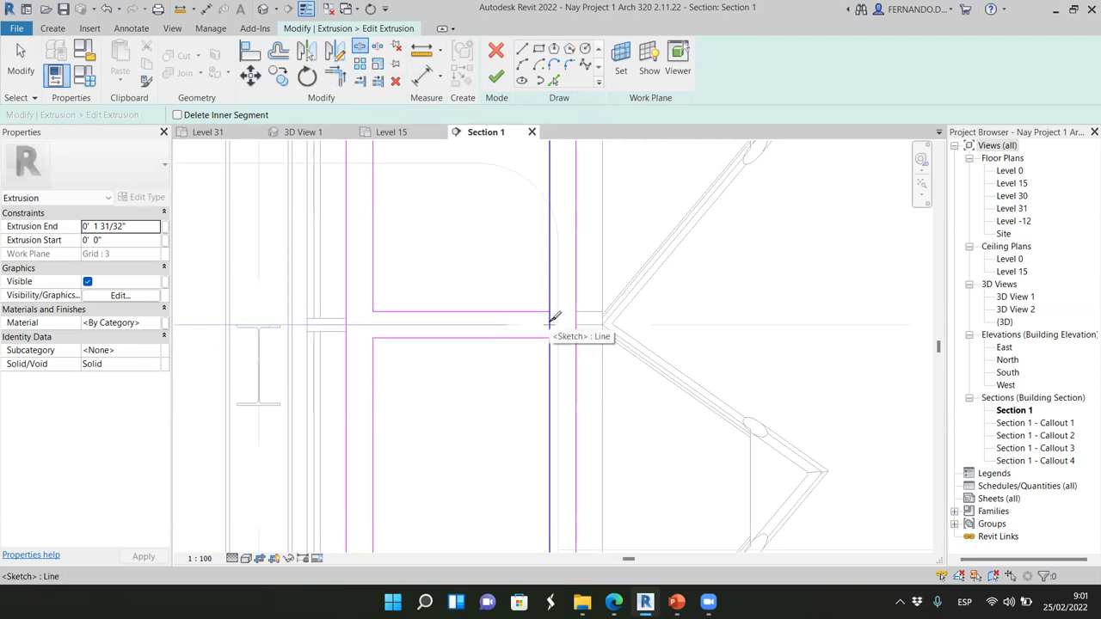
left_click(550, 324)
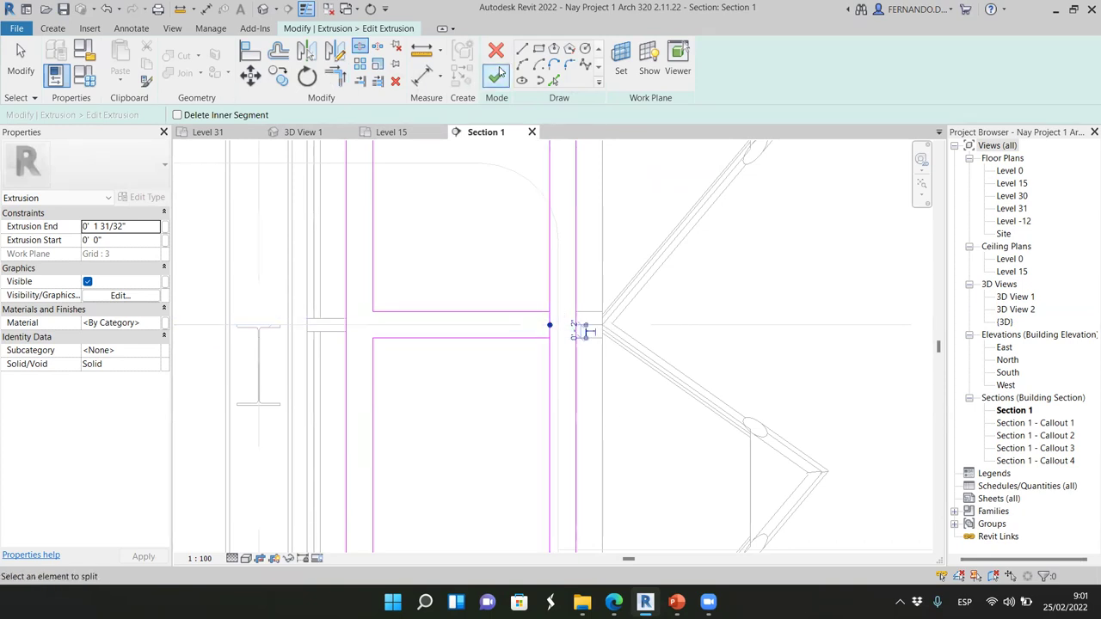
left_click(334, 76)
left_click(534, 311)
left_click(543, 355)
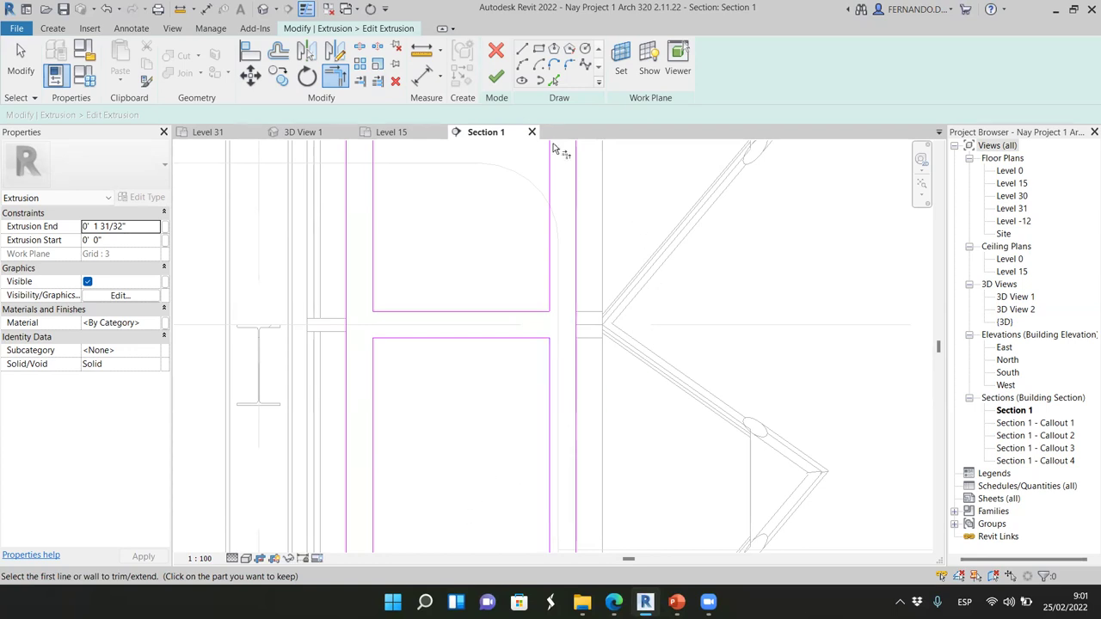
- Finish the extrusion sketch and complete the in-place model after checking the crossbar in 3D View 1
key("Escape")
left_click(497, 78)
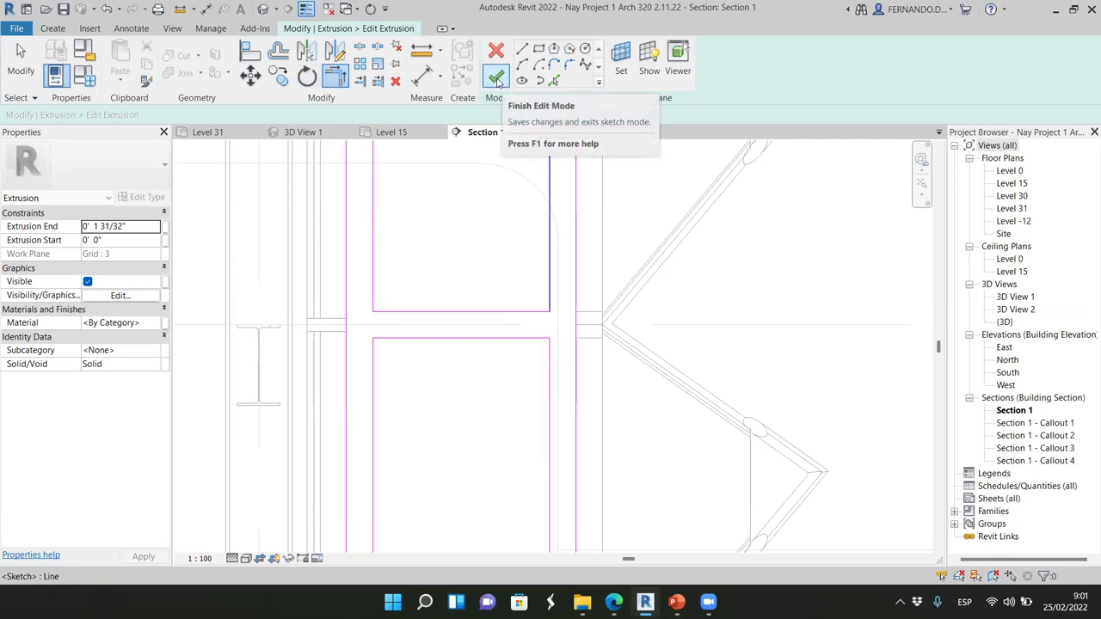
left_click(491, 414)
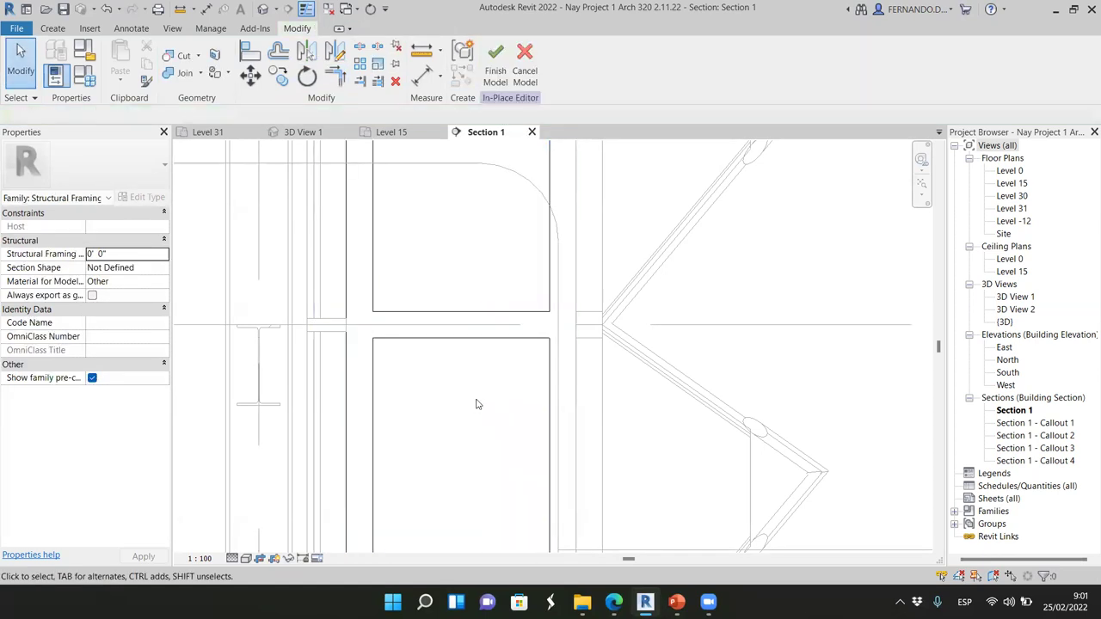
scroll(473, 401, "down", 3)
scroll(340, 227, "down", 2)
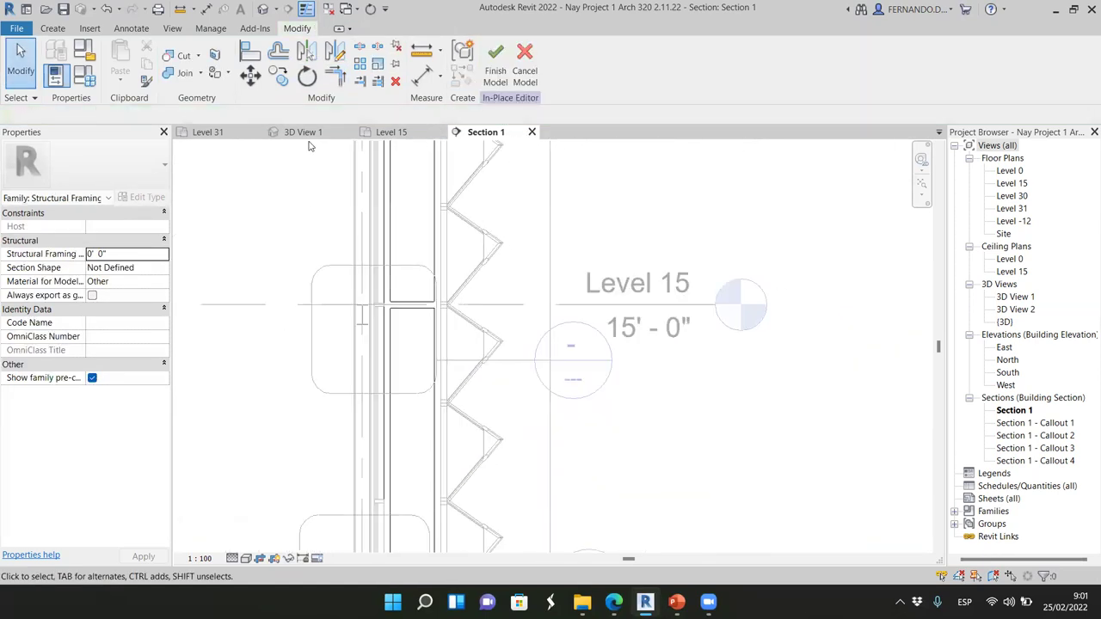
left_click(306, 132)
middle_click_drag(471, 281, 482, 342, "shift")
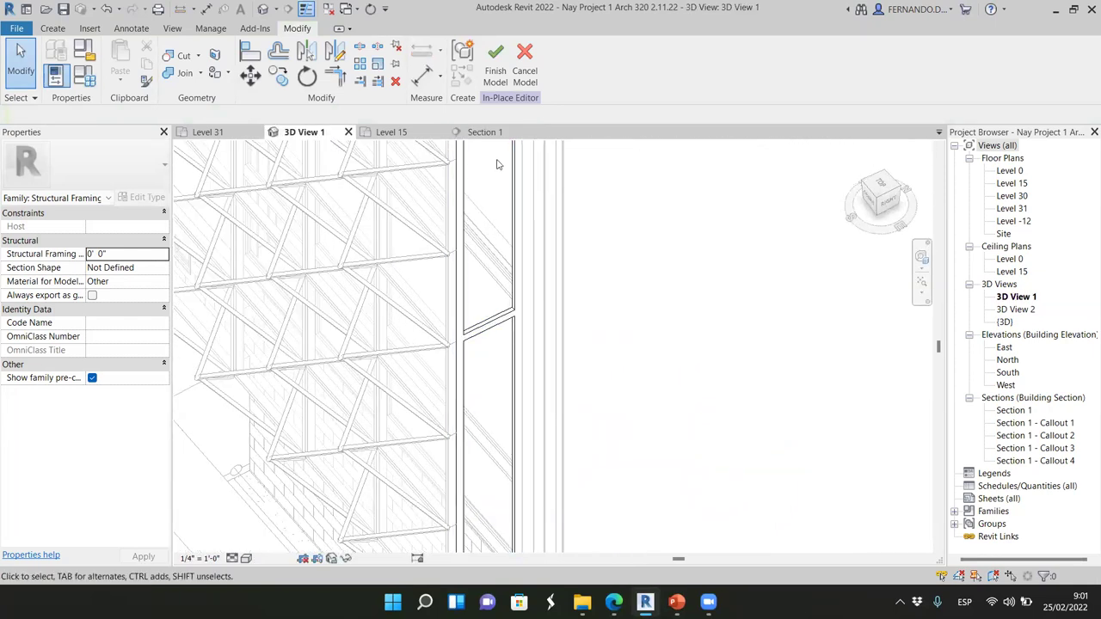
left_click(495, 60)
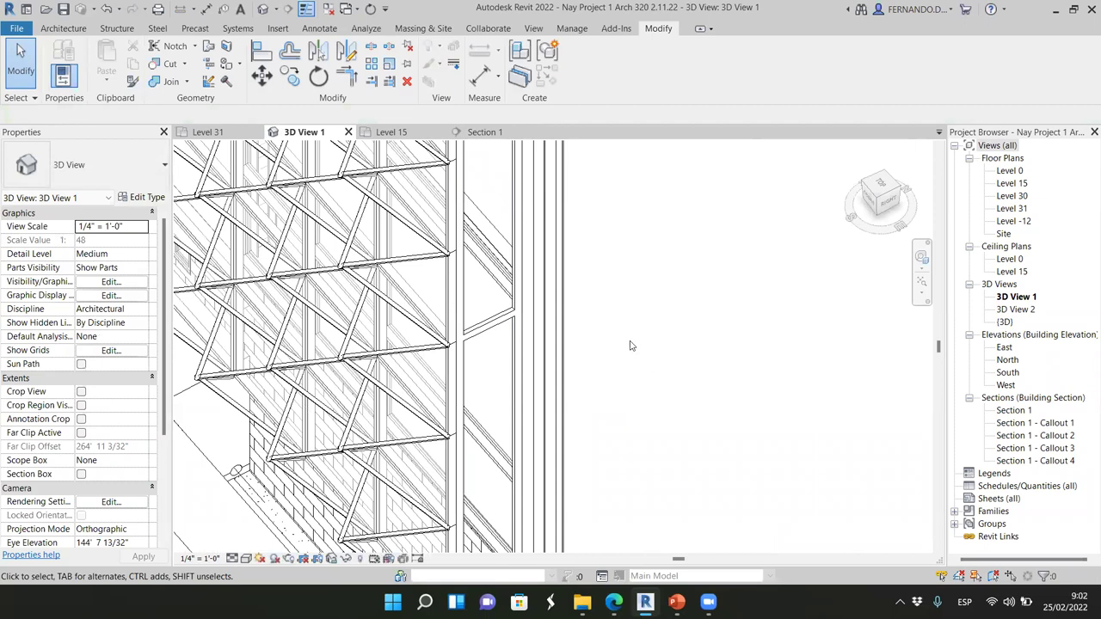
- Examine how the finished frame sits between the storefront and the pyramid-panel skin in 3D View 1
scroll(630, 345, "down", 3)
left_click(584, 335)
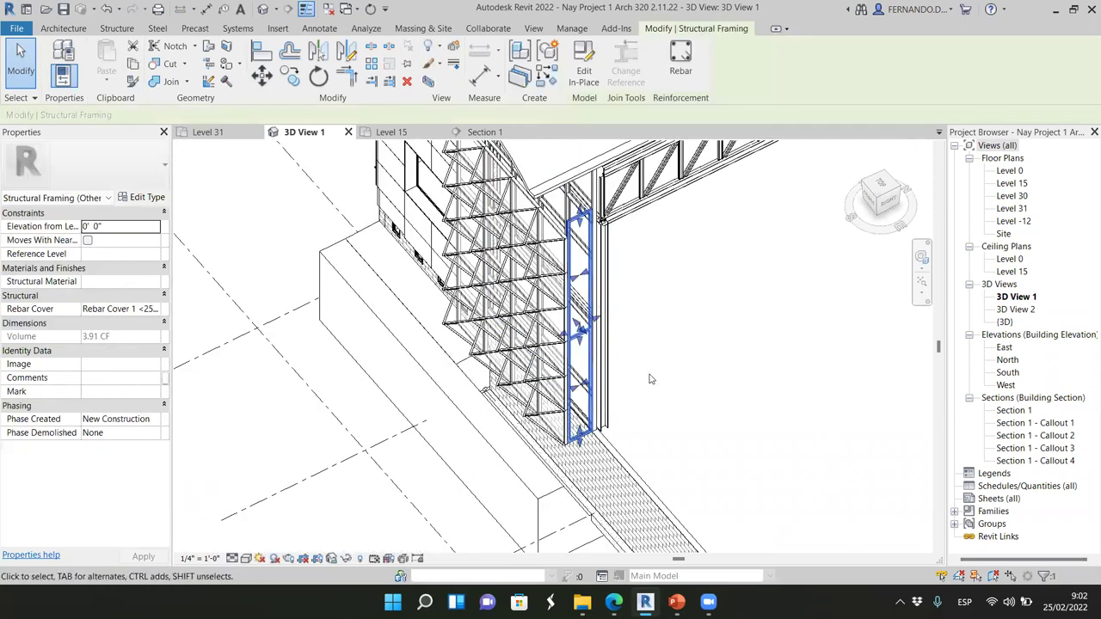
scroll(579, 348, "up", 5)
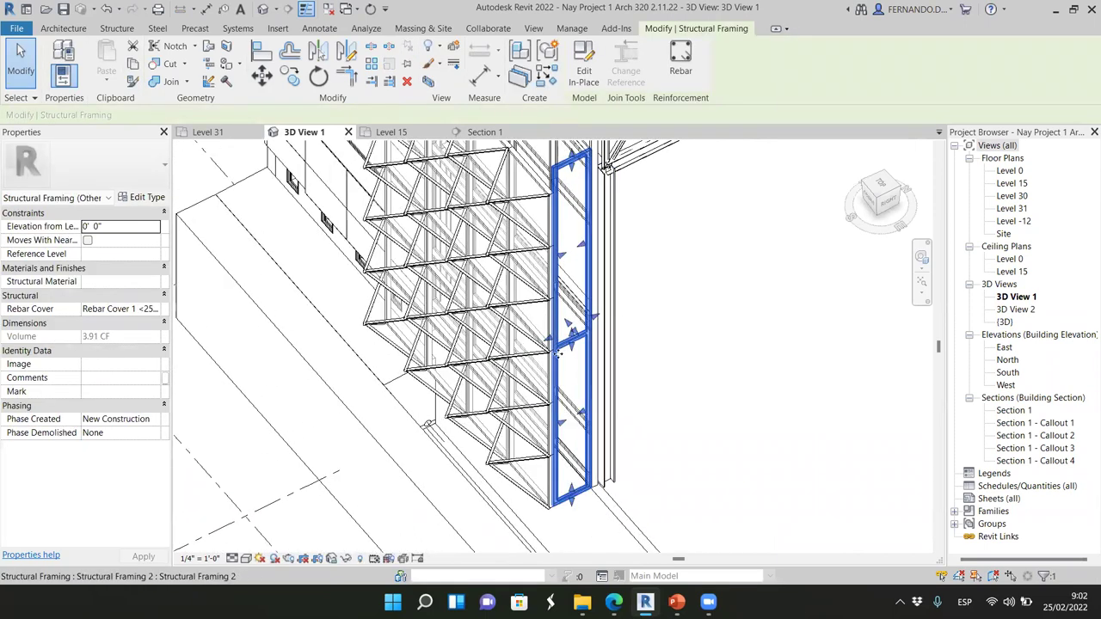
scroll(582, 334, "down", 2)
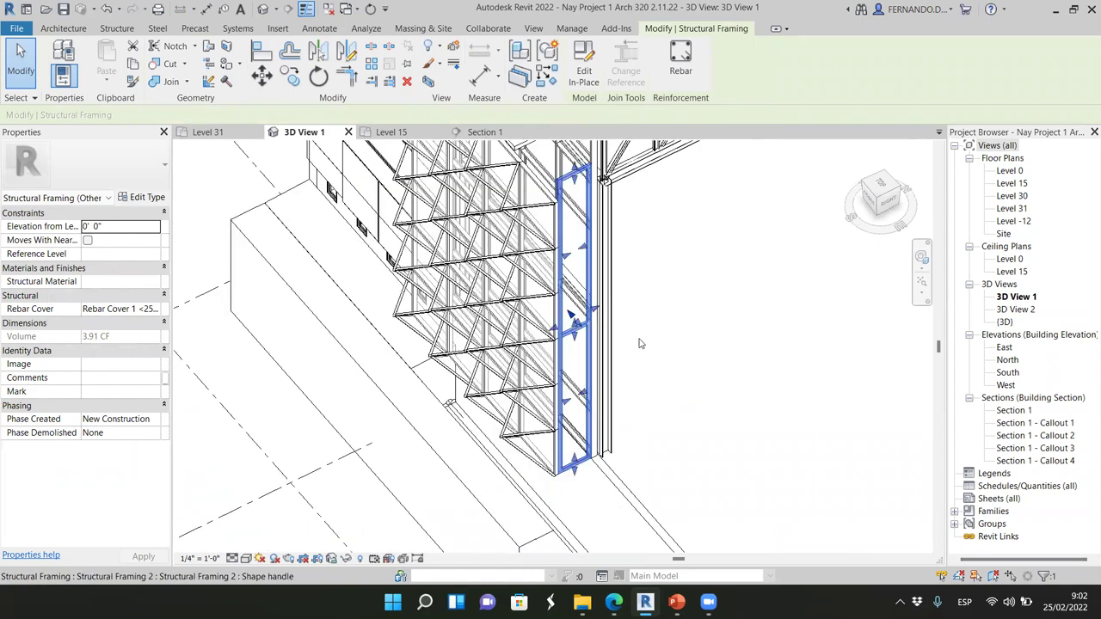
key("Escape")
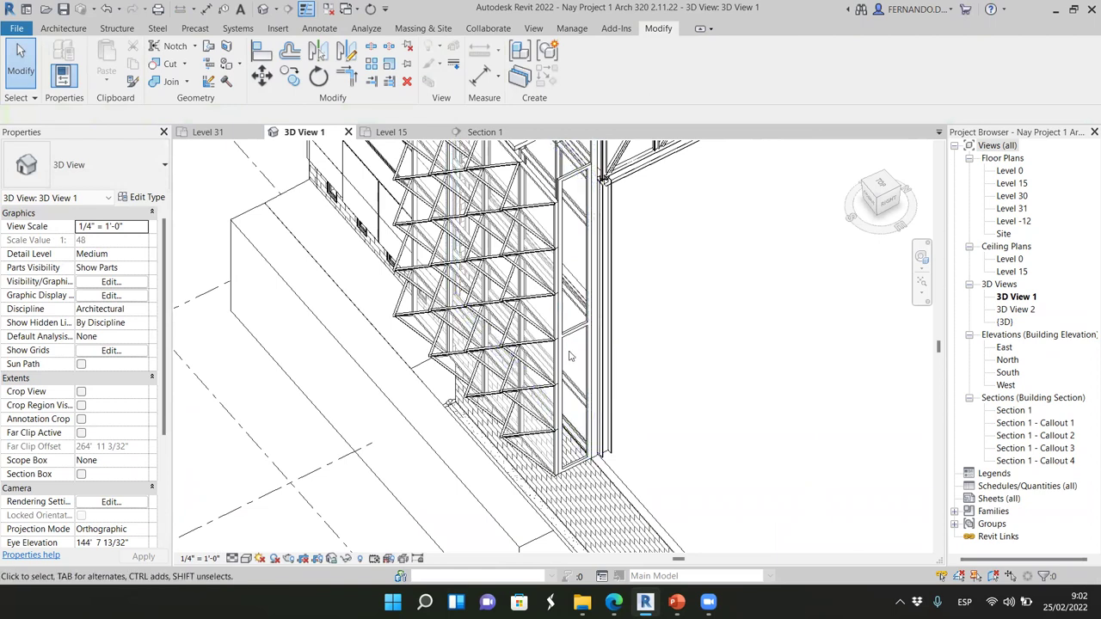
scroll(590, 347, "up", 2)
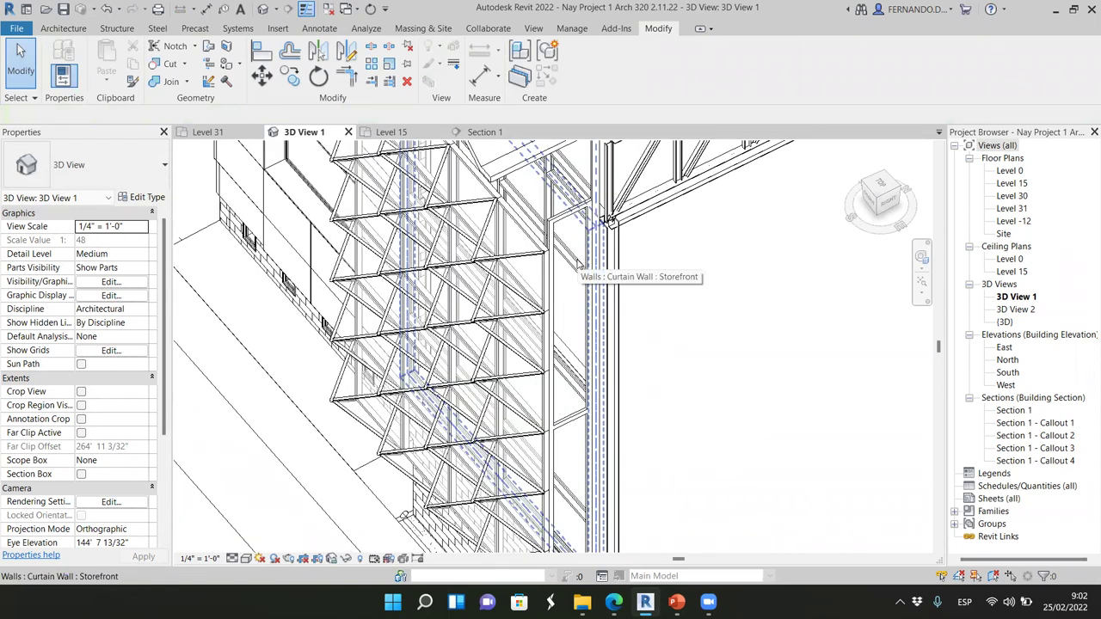
- In the Level 15 plan, copy the frame with Multiple on and Constrain off to the grid line at the bay's opposite end
left_click(588, 327)
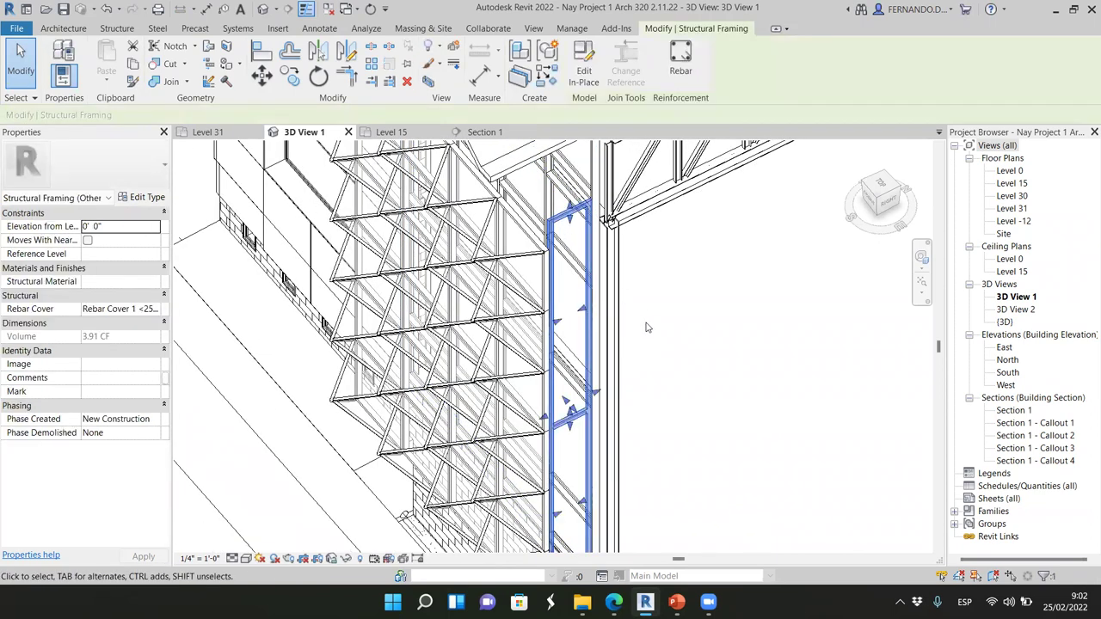
scroll(643, 333, "down", 3)
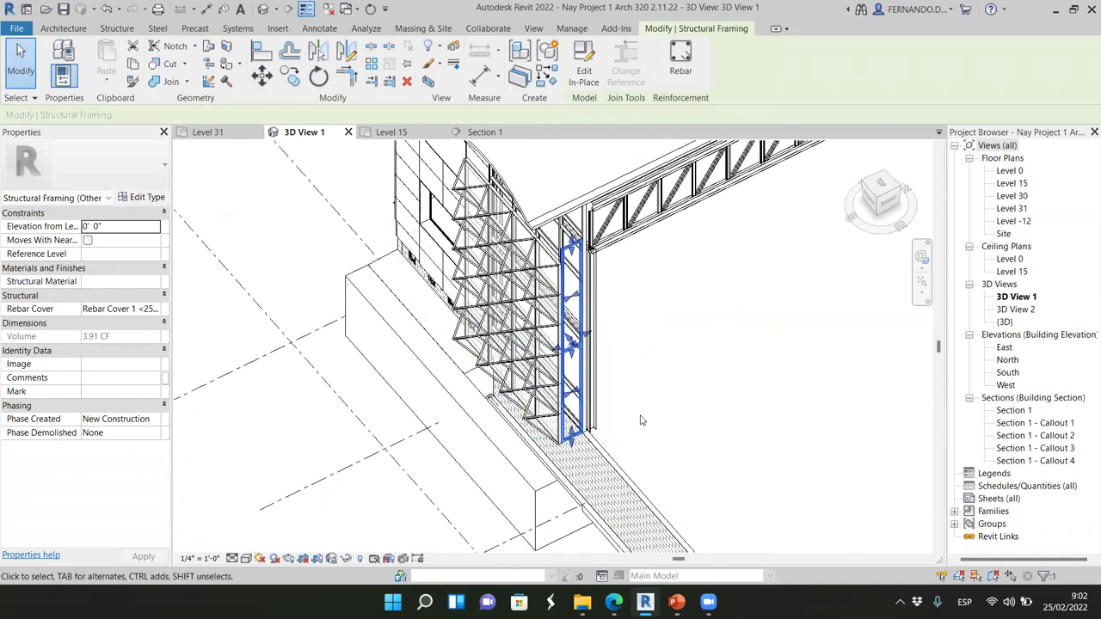
left_click(403, 132)
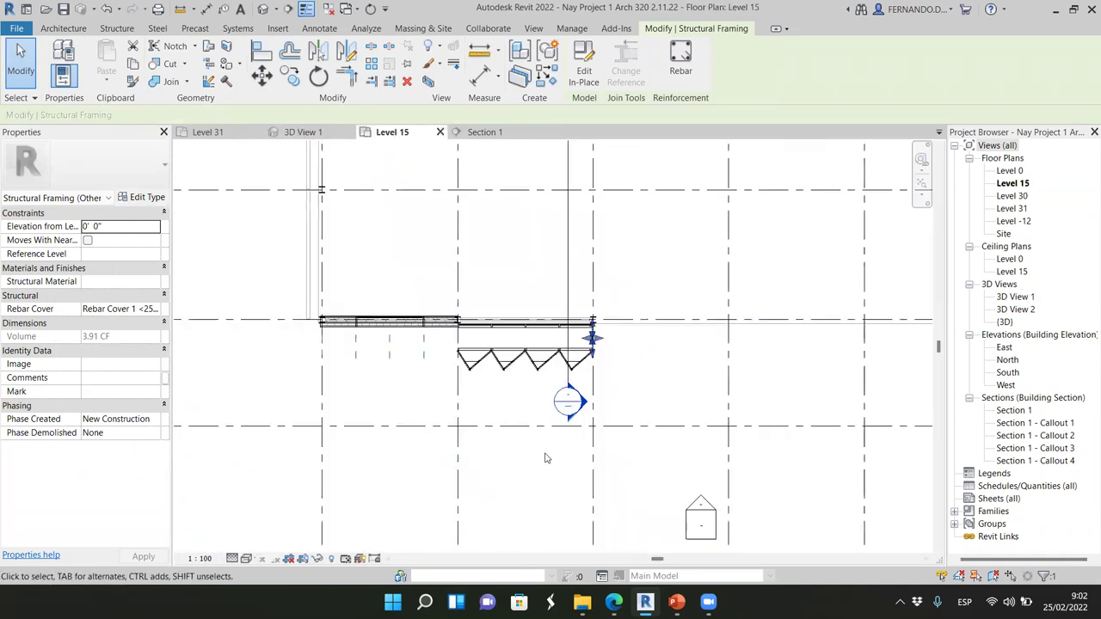
scroll(589, 344, "up", 5)
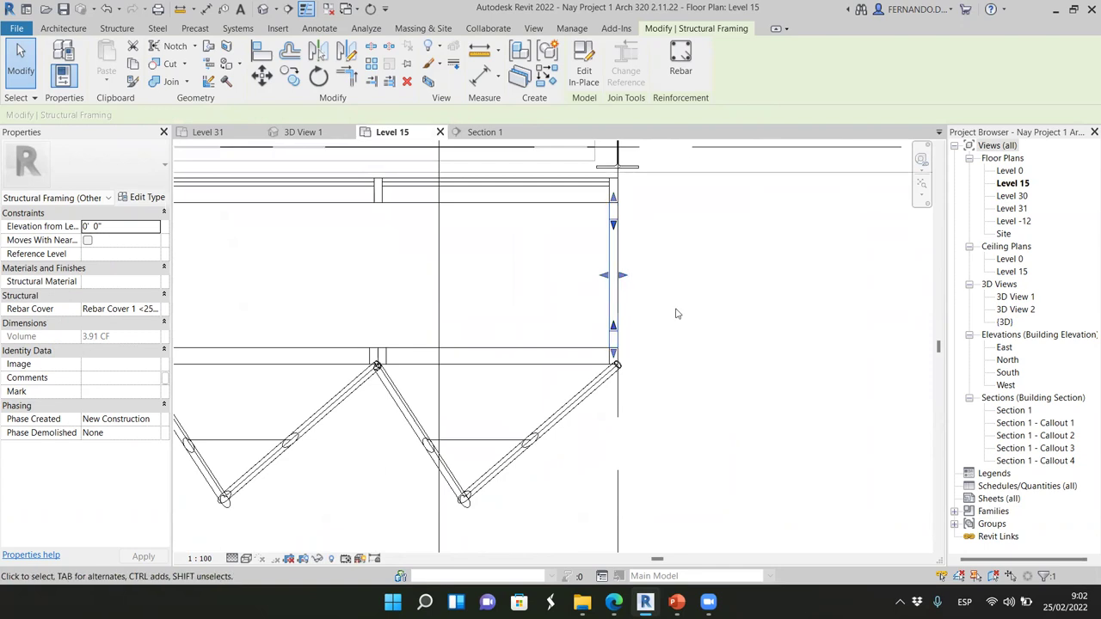
left_click(290, 77)
scroll(769, 339, "down", 5)
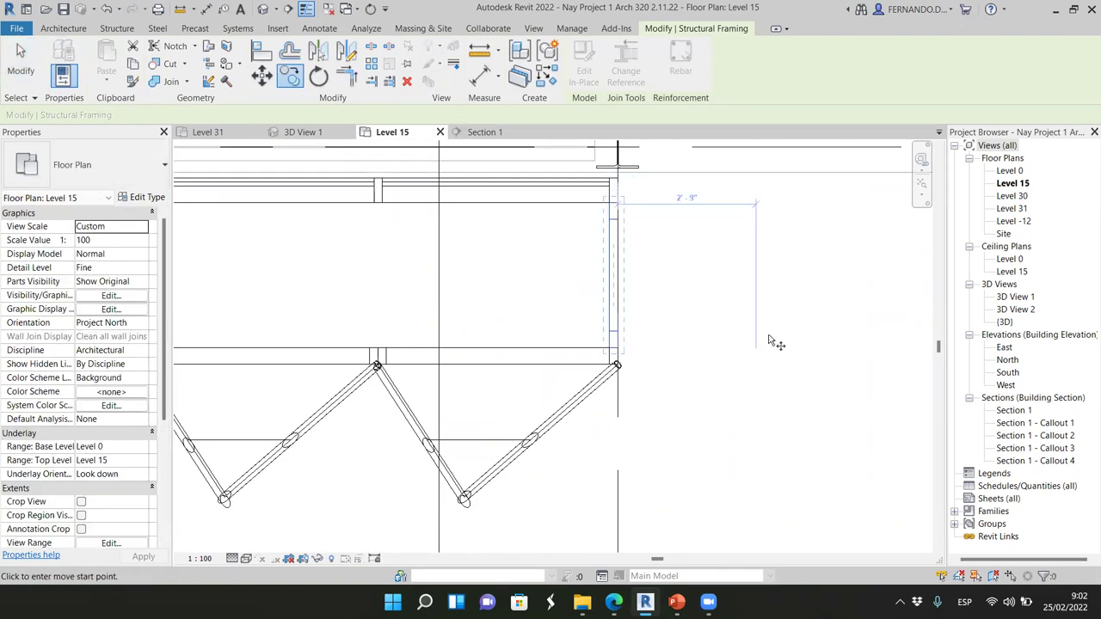
scroll(669, 342, "up", 6)
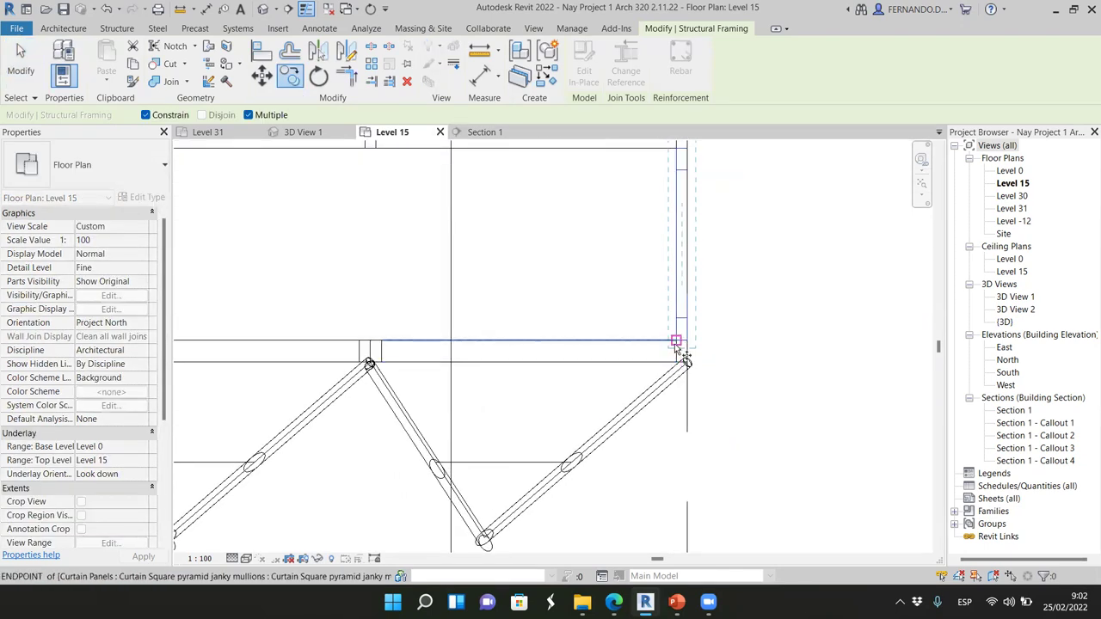
scroll(687, 344, "down", 4)
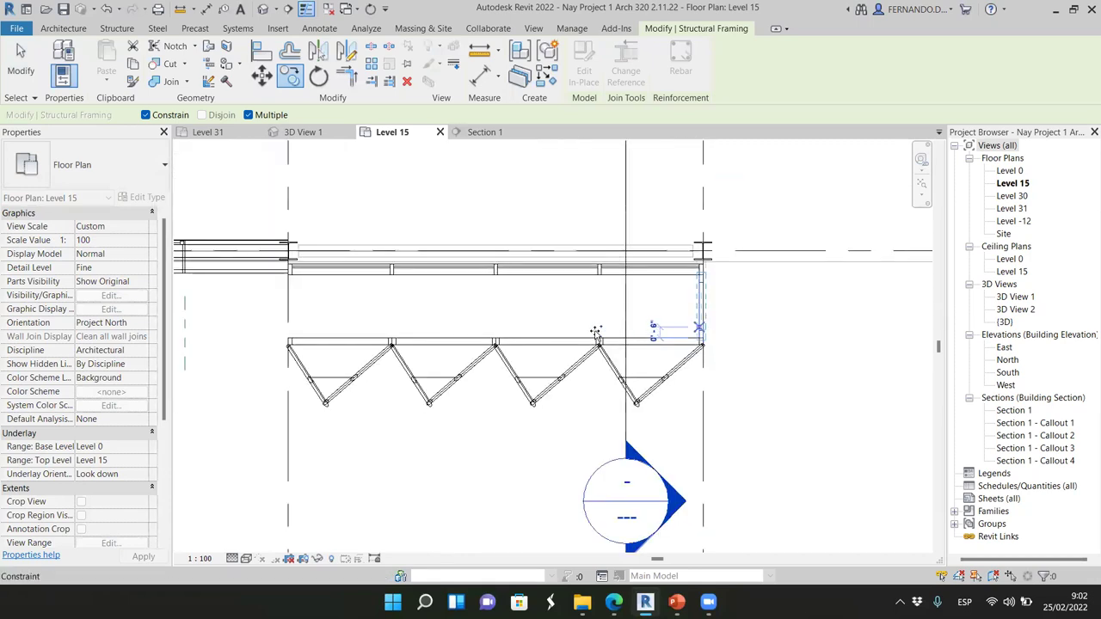
left_click(525, 317)
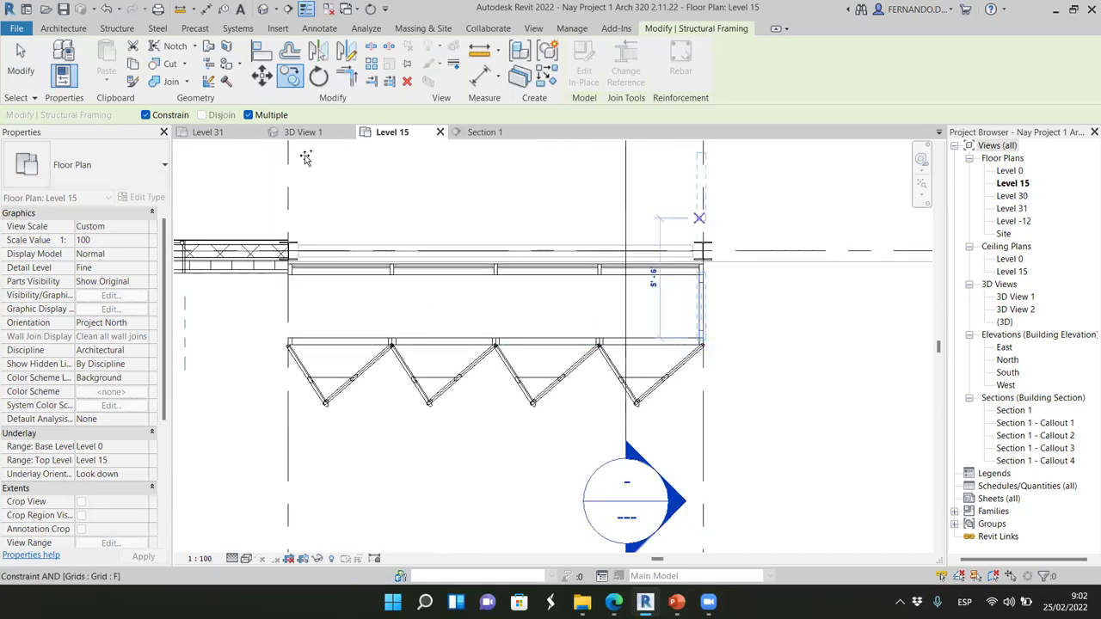
left_click(146, 116)
left_click(495, 343)
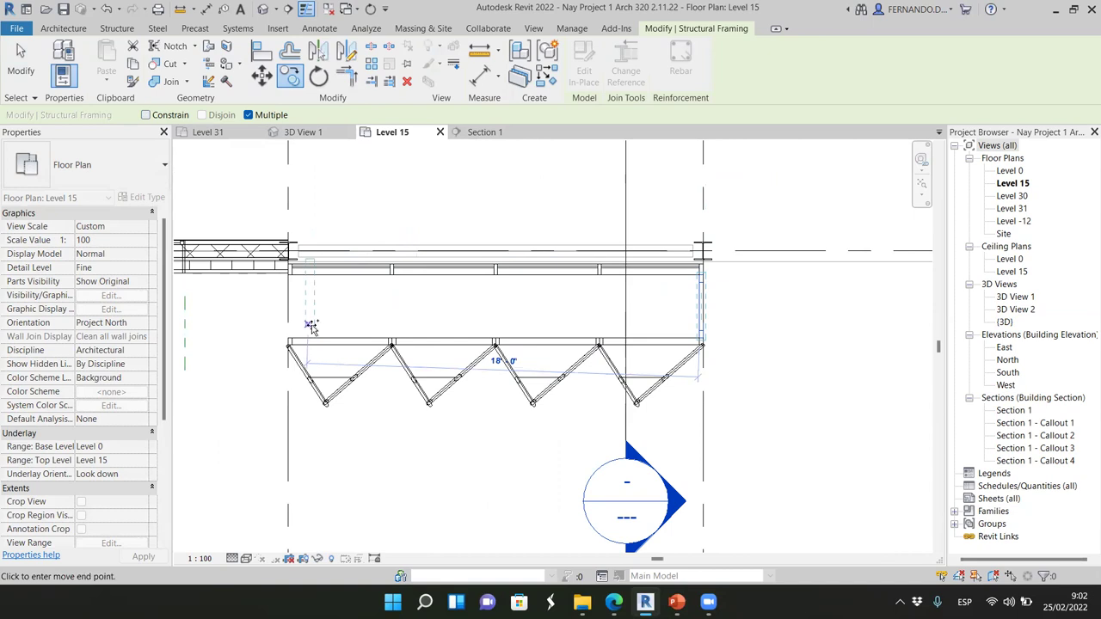
scroll(307, 327, "up", 3)
scroll(304, 336, "up", 1)
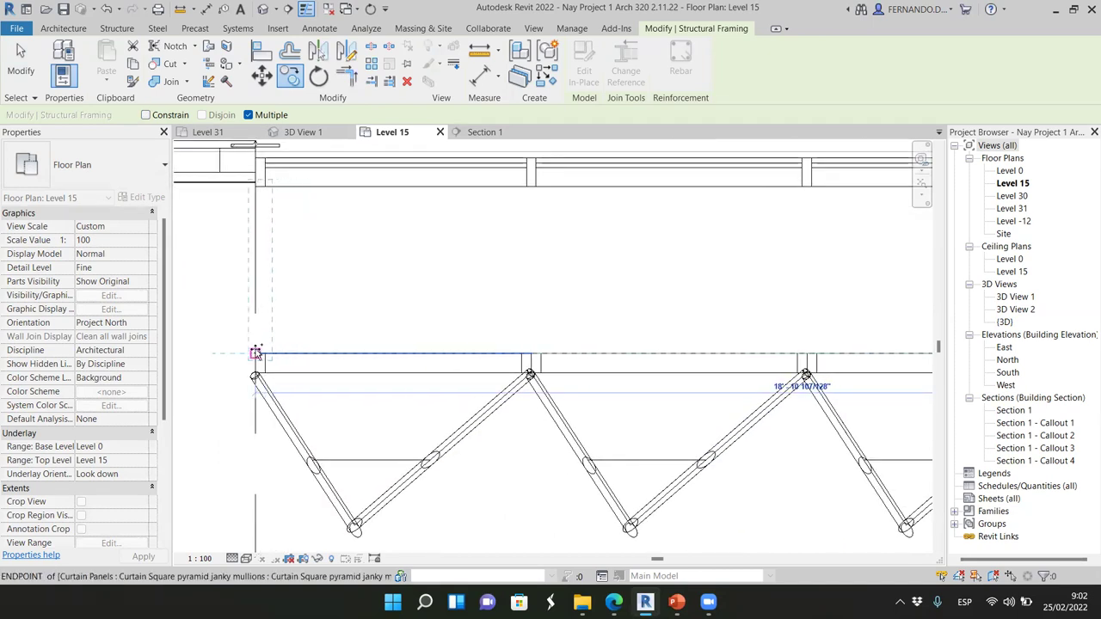
scroll(330, 376, "down", 1)
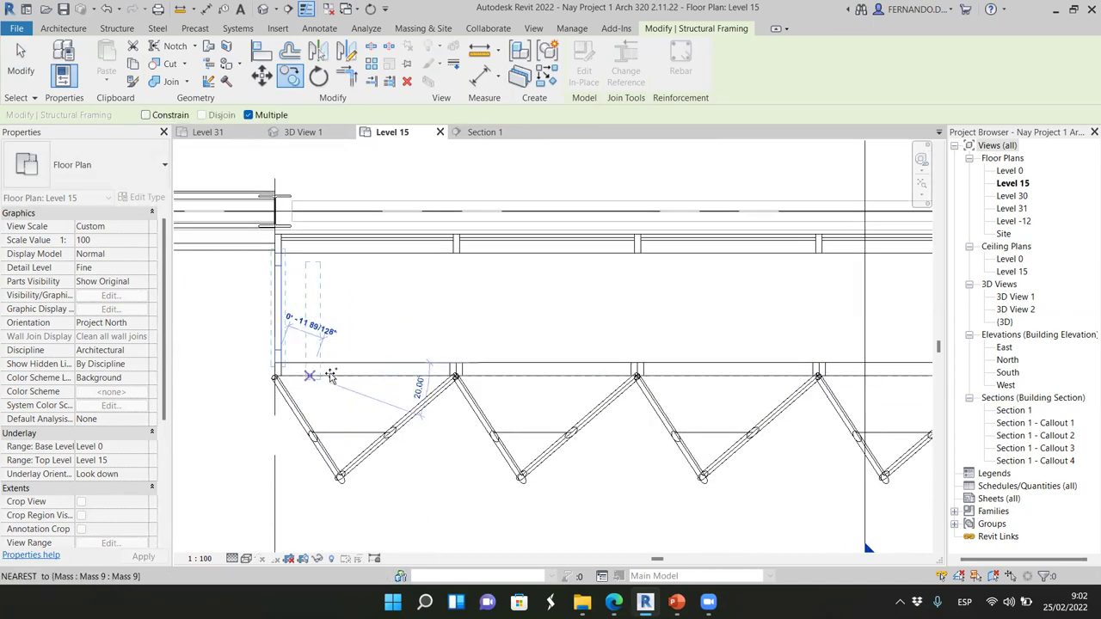
- Place another copy of the frame beside the middle panel joint of the bay and end the copying
scroll(494, 336, "up", 2)
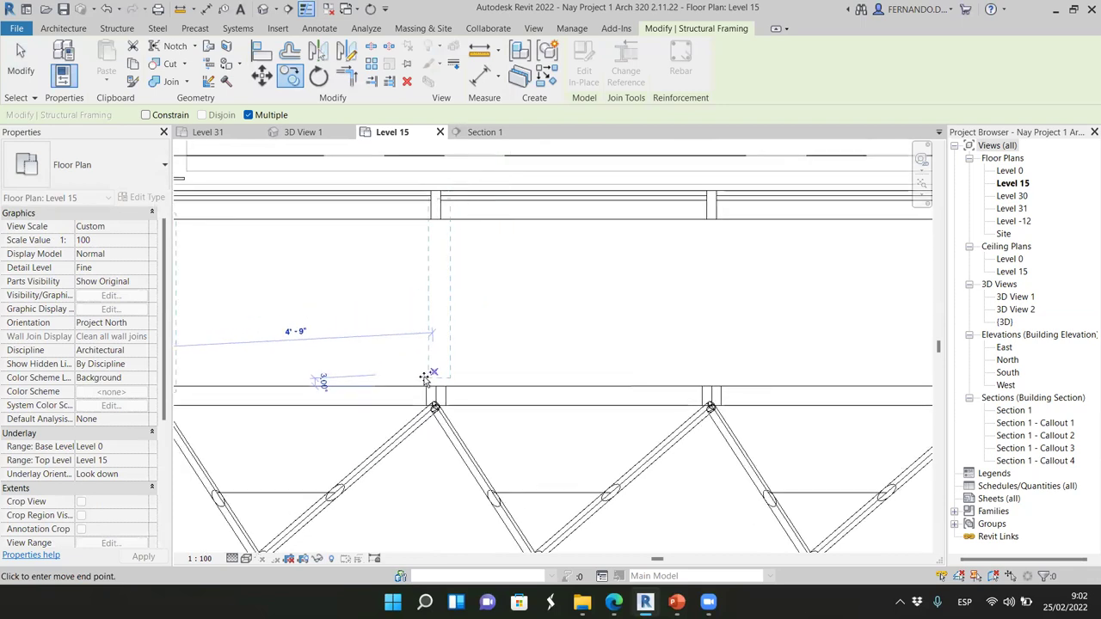
scroll(469, 394, "down", 2)
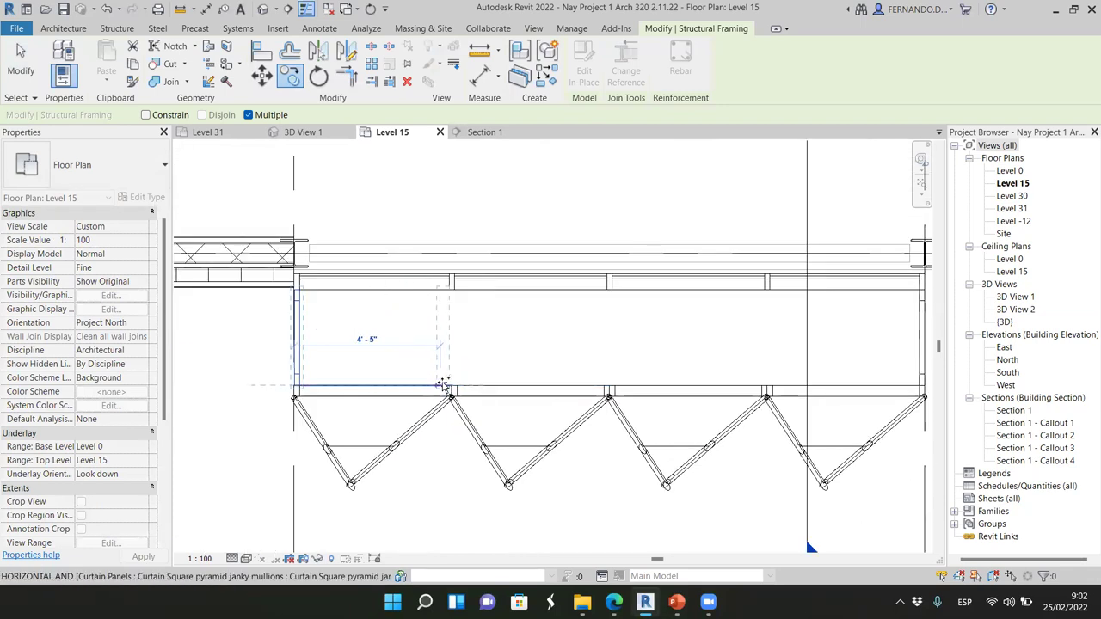
scroll(567, 378, "down", 1)
scroll(585, 374, "up", 2)
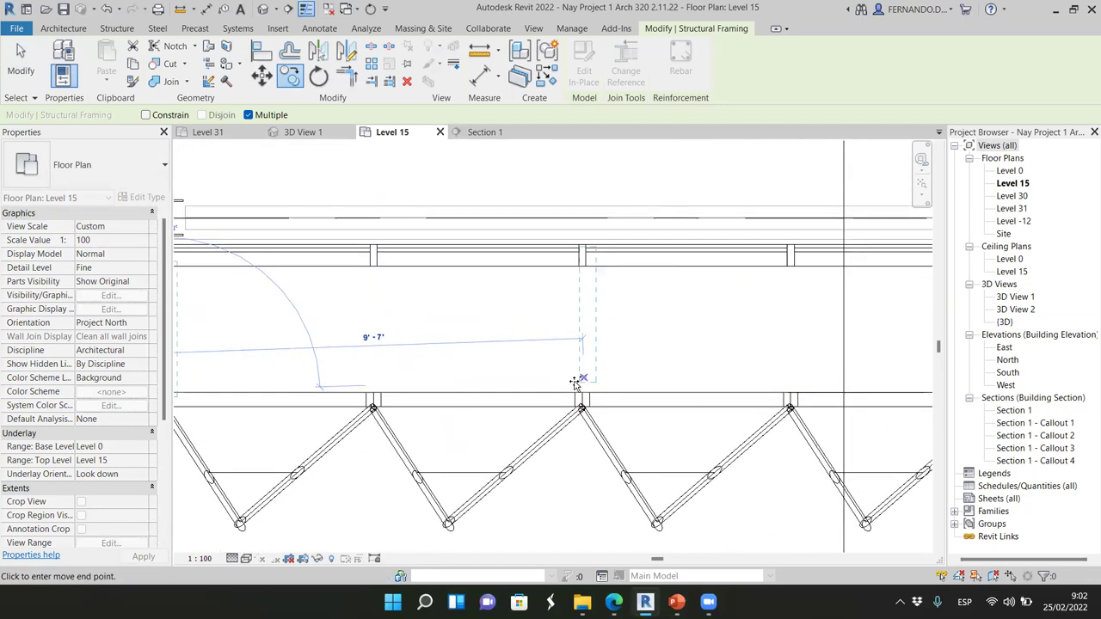
scroll(575, 381, "up", 2)
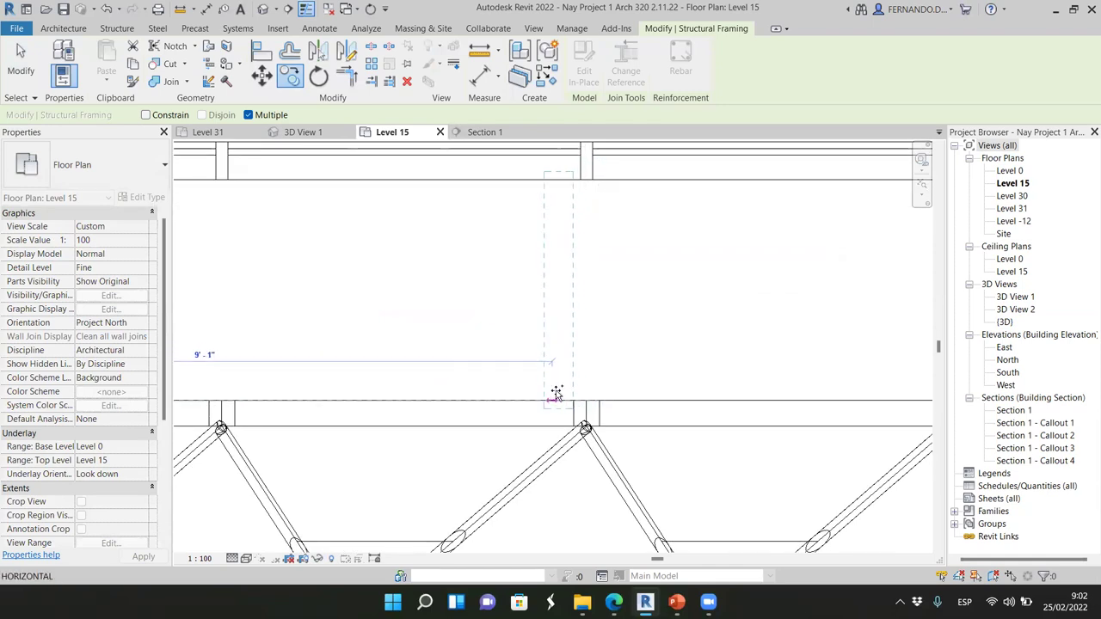
left_click(559, 393)
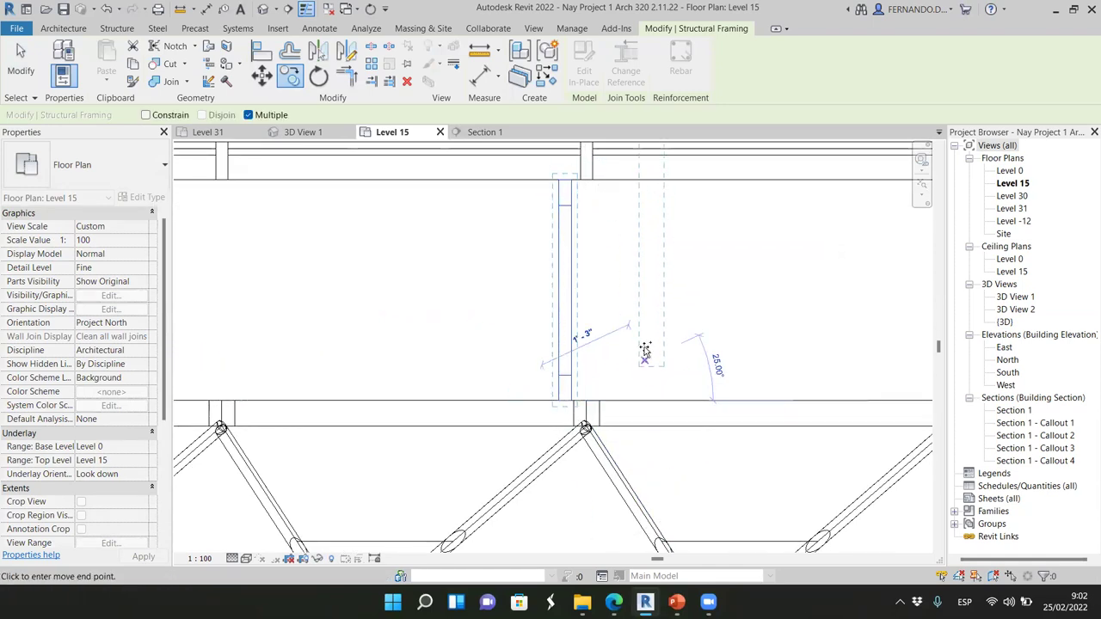
key("Escape")
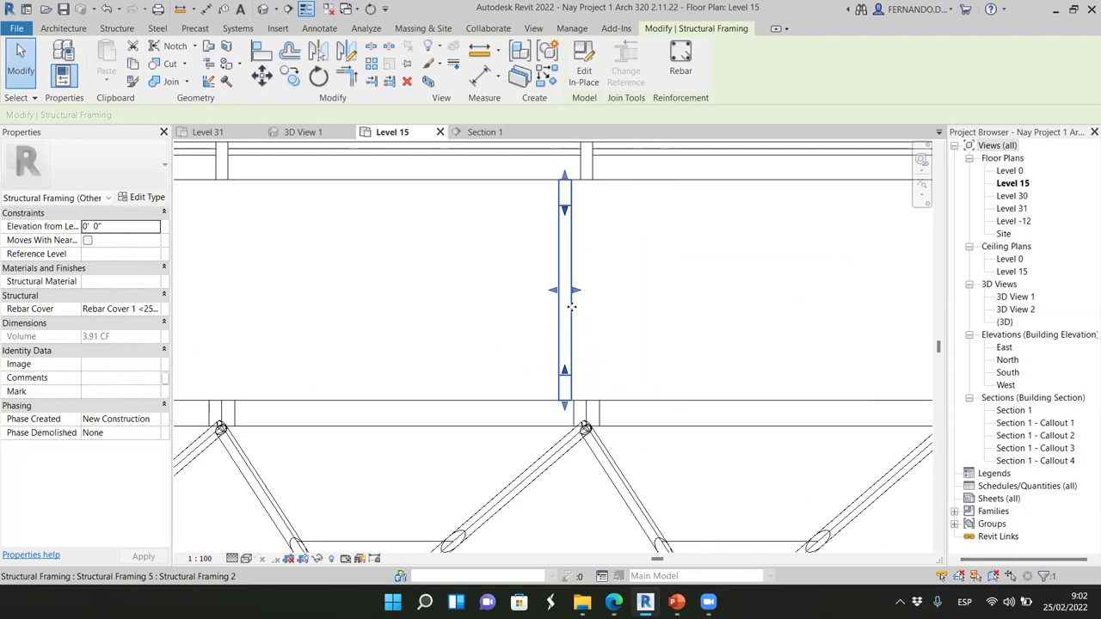
- Move the middle frame copy by the midpoint of its outer edge so it is centred on the bay's middle panel joint
left_click(263, 76)
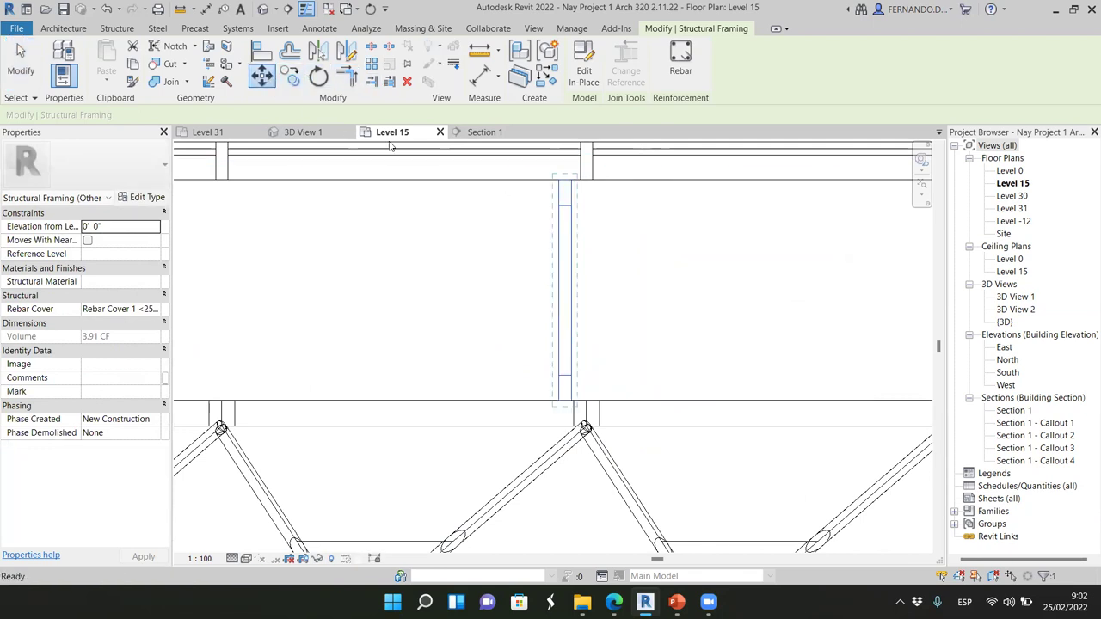
scroll(550, 405, "up", 3)
scroll(532, 388, "up", 1)
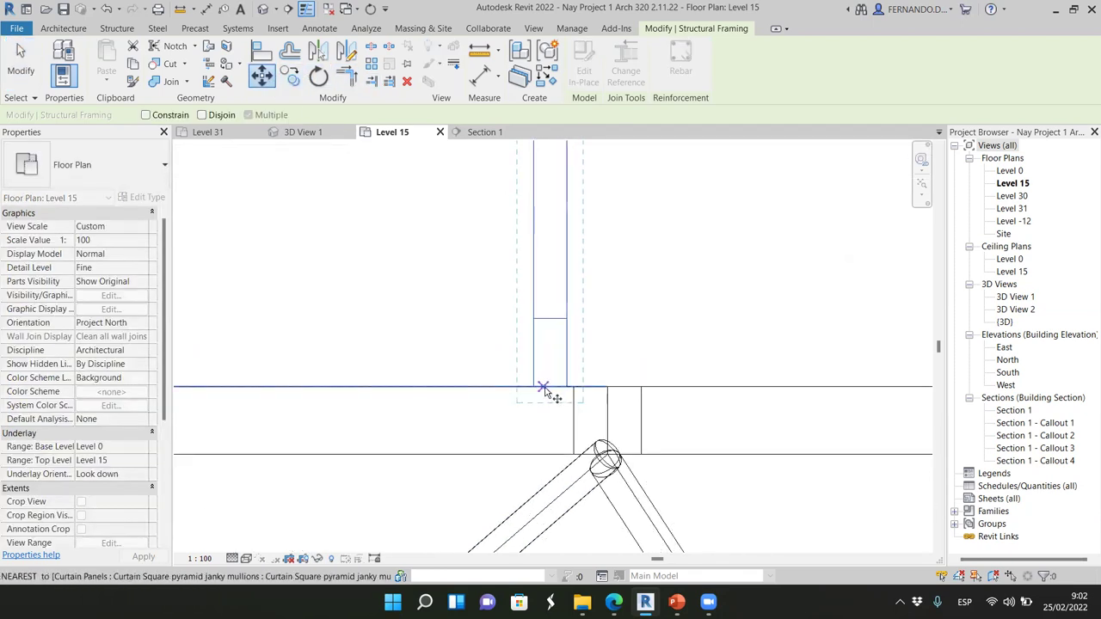
left_click(550, 387)
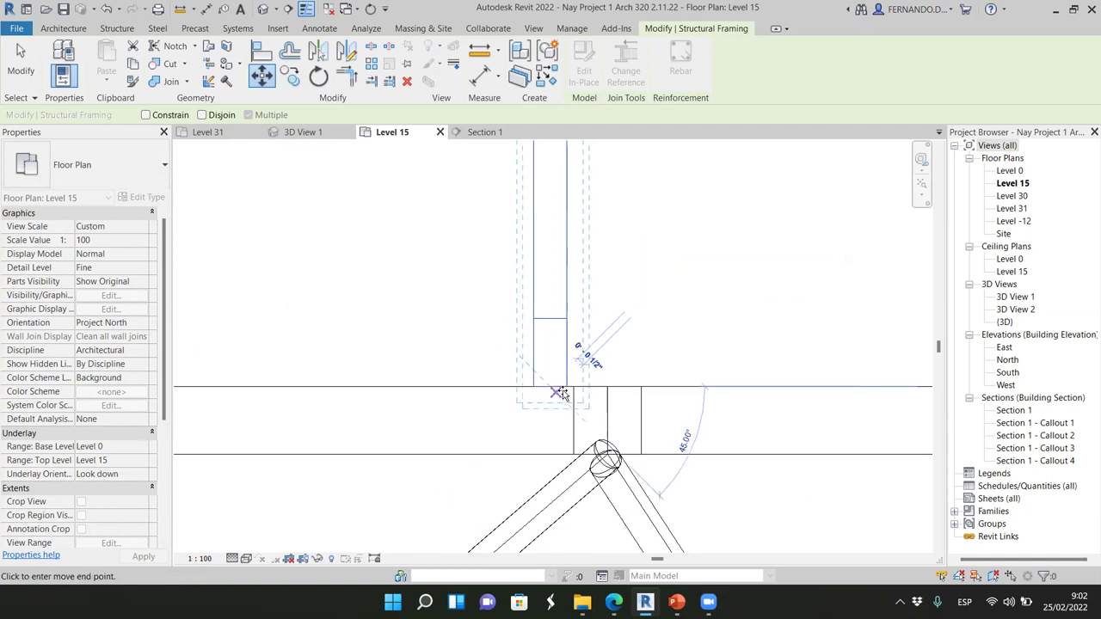
left_click(604, 389)
scroll(490, 382, "down", 4)
scroll(470, 379, "down", 4)
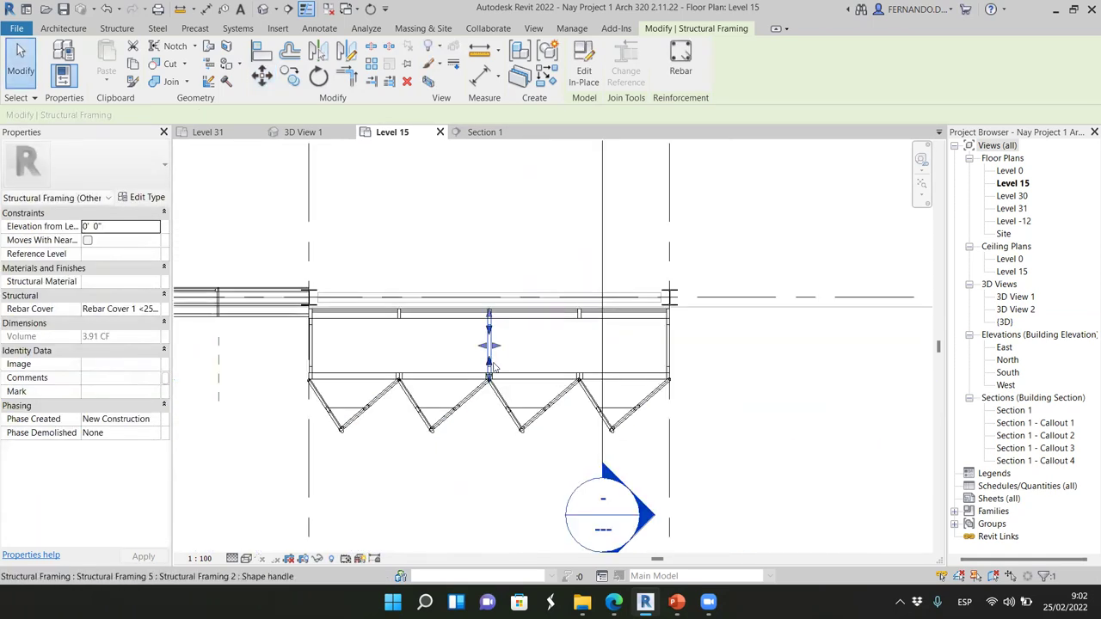
left_click(733, 411)
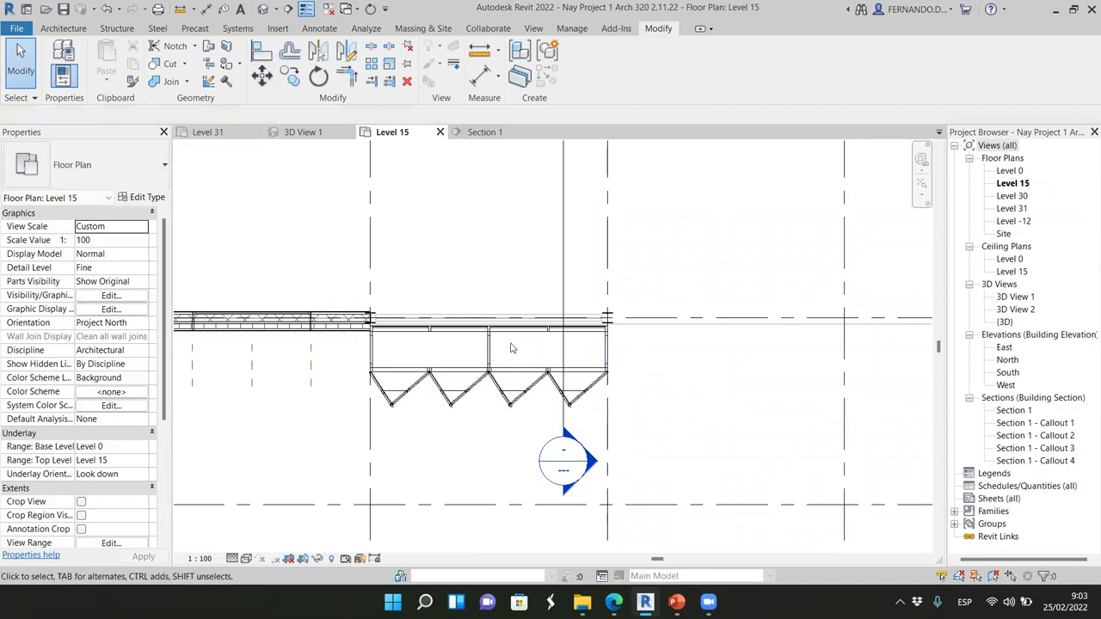
- Examine the copied frames between the storefront and the pyramid-panel skin from the bay's open end in 3D View 1
scroll(429, 368, "up", 4)
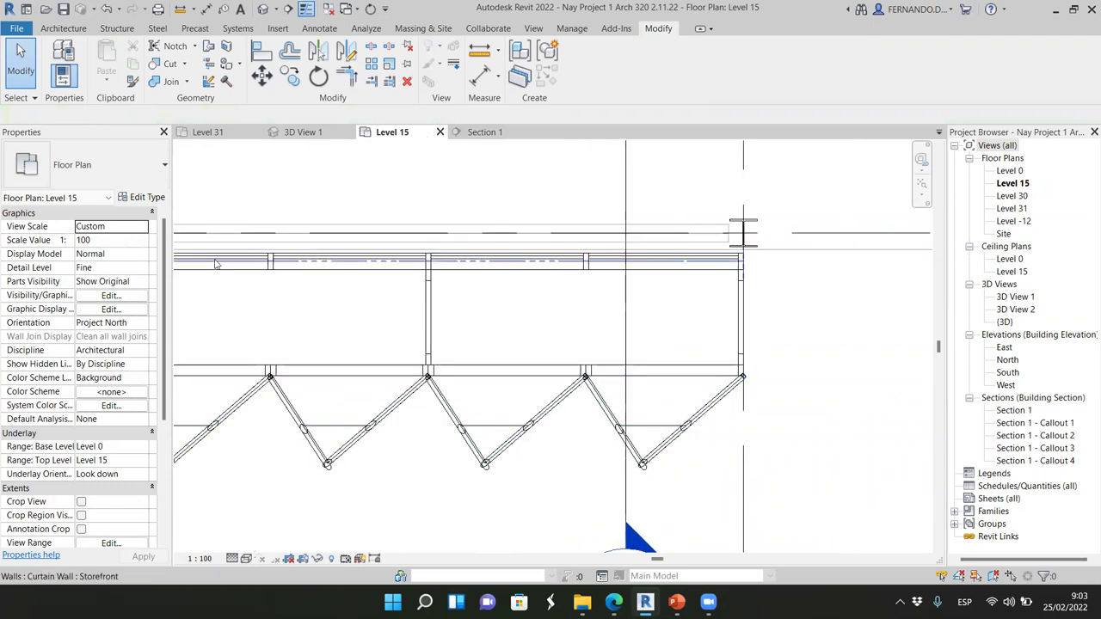
left_click(303, 132)
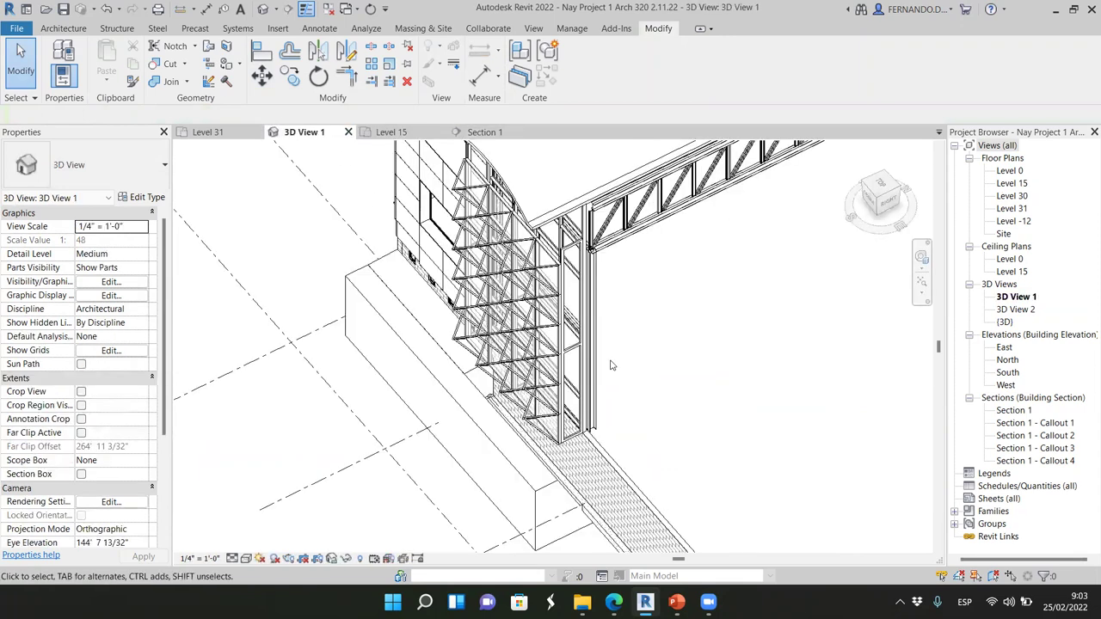
left_click(890, 206)
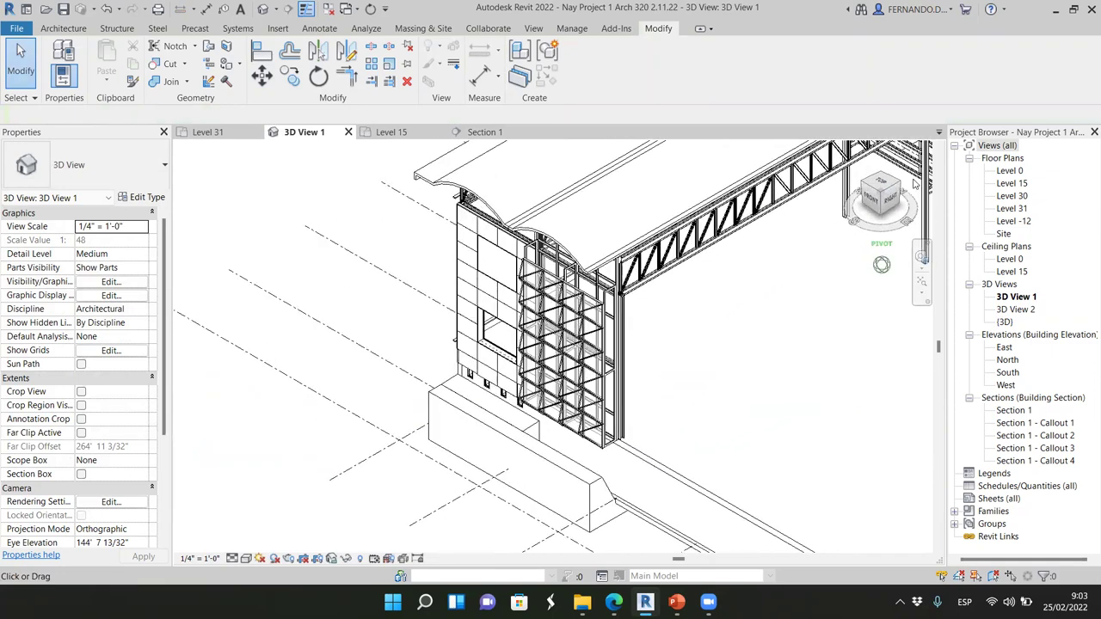
middle_click_drag(735, 286, 387, 292, "shift")
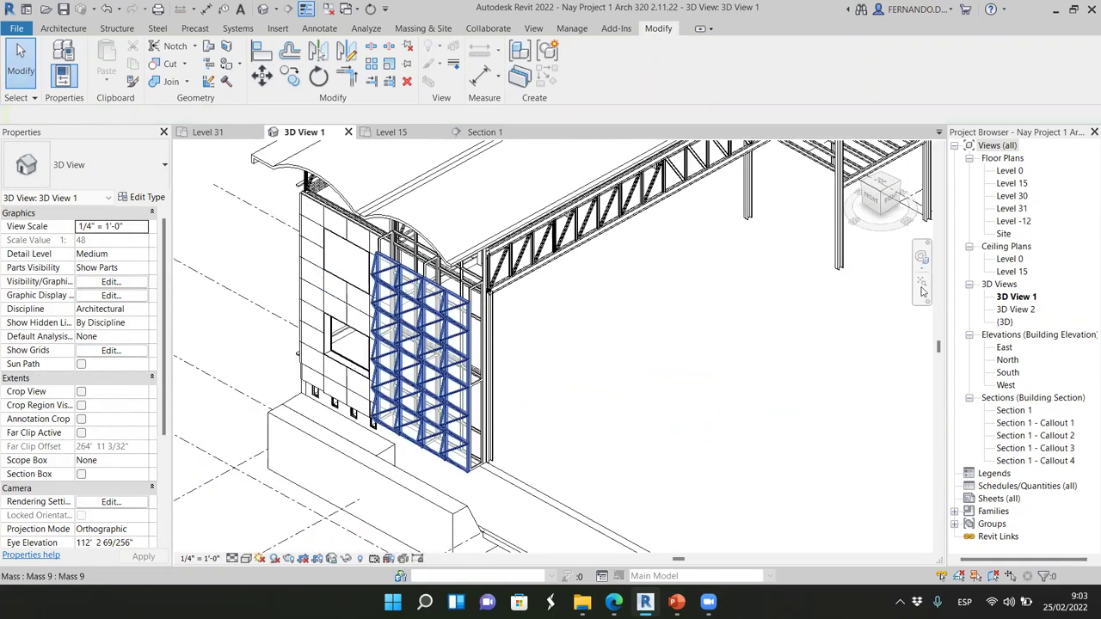
mouse_move(891, 202)
left_mouse_down()
mouse_move(843, 203)
mouse_move(894, 205)
left_mouse_up()
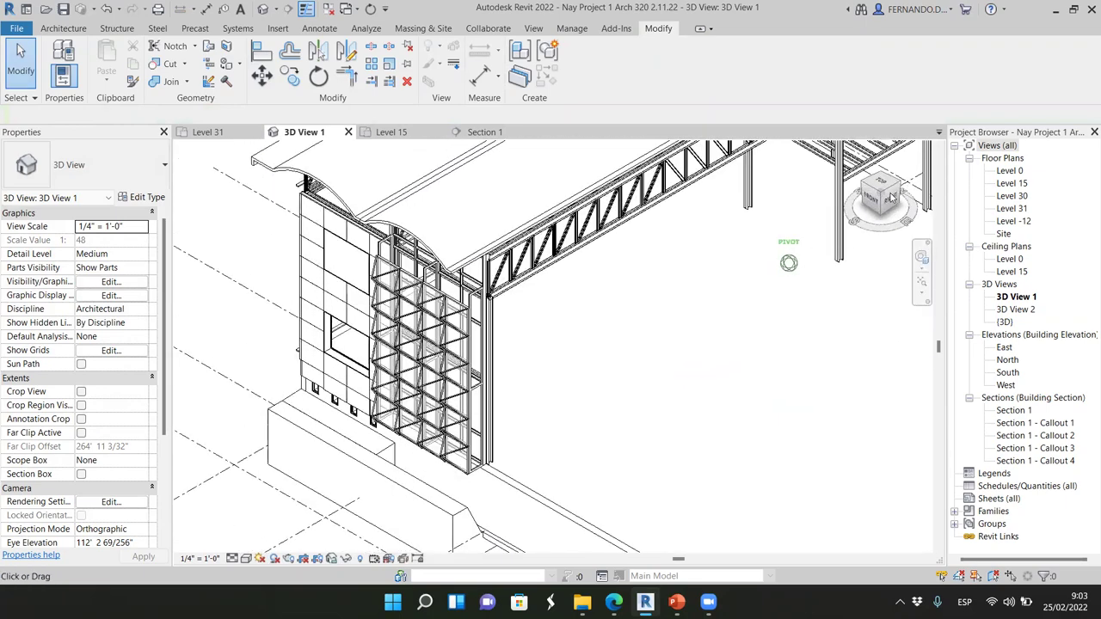
left_click(449, 362)
scroll(450, 362, "up", 3)
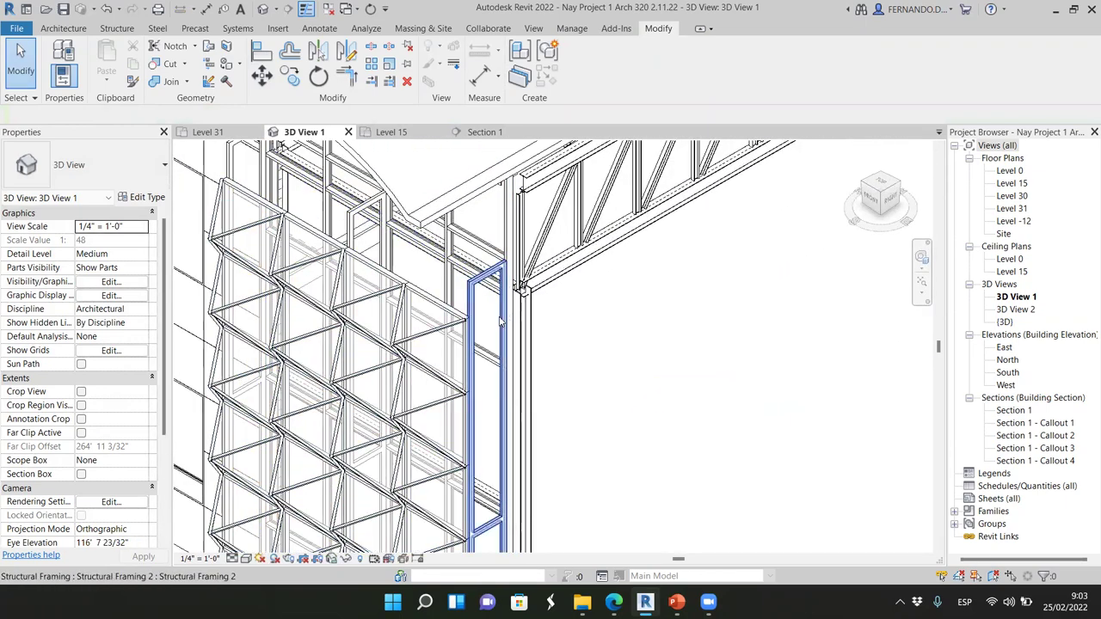
scroll(505, 303, "up", 3)
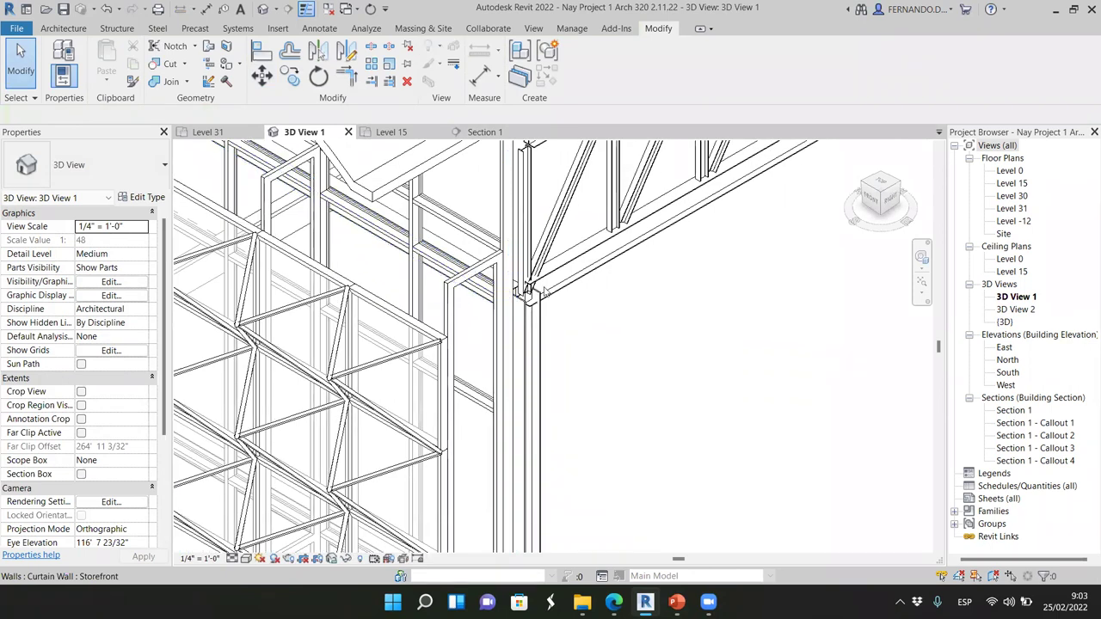
- Inspect how the end column, the storefront curtain wall and the frames at both ends of the bay relate by selecting each one
left_click(540, 326)
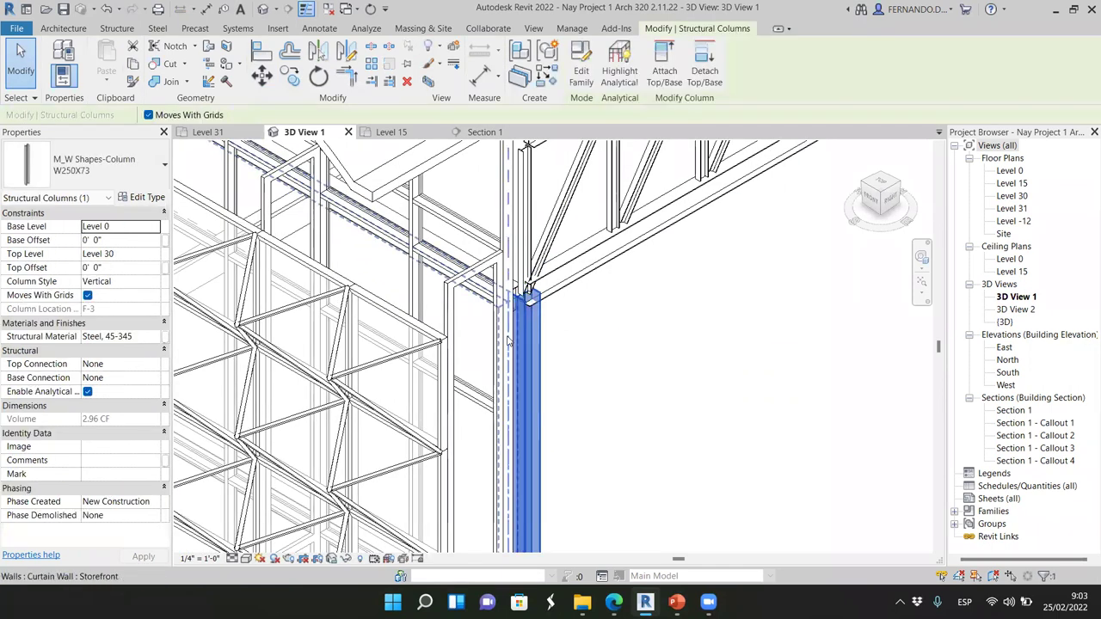
left_click(506, 338)
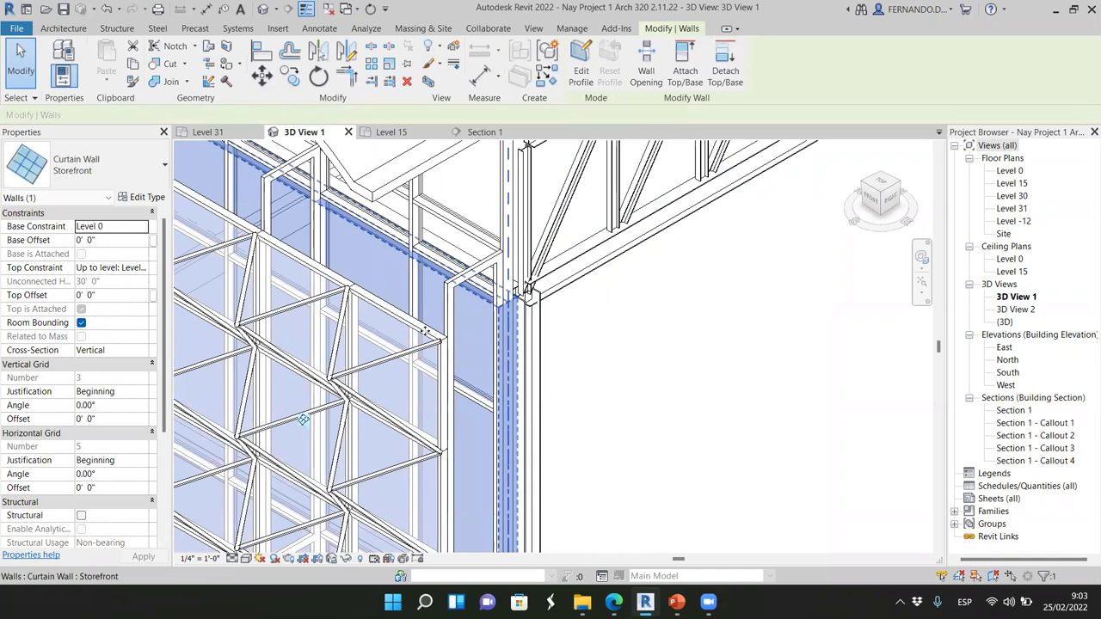
left_click(594, 364)
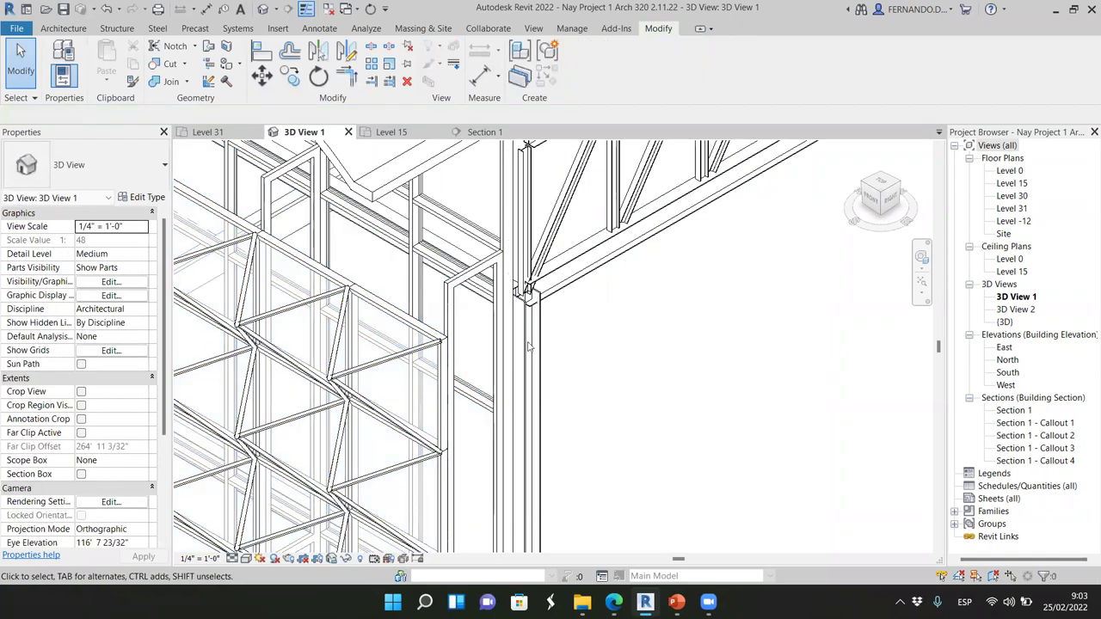
left_click(458, 306)
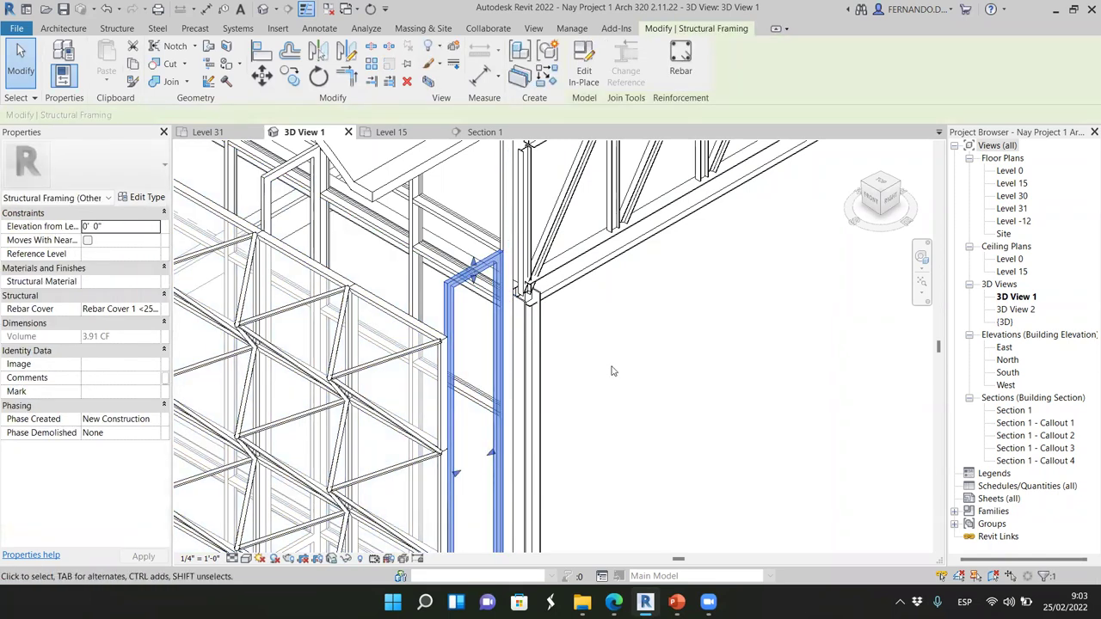
middle_click_drag(600, 324, 590, 411, "shift")
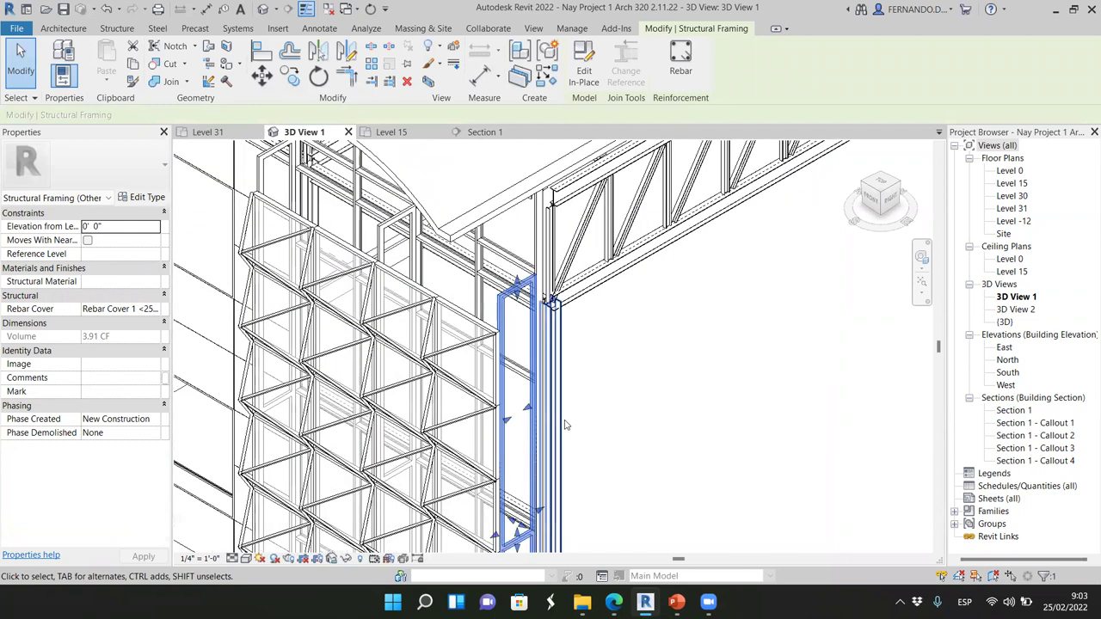
left_click(651, 369)
left_click(503, 299)
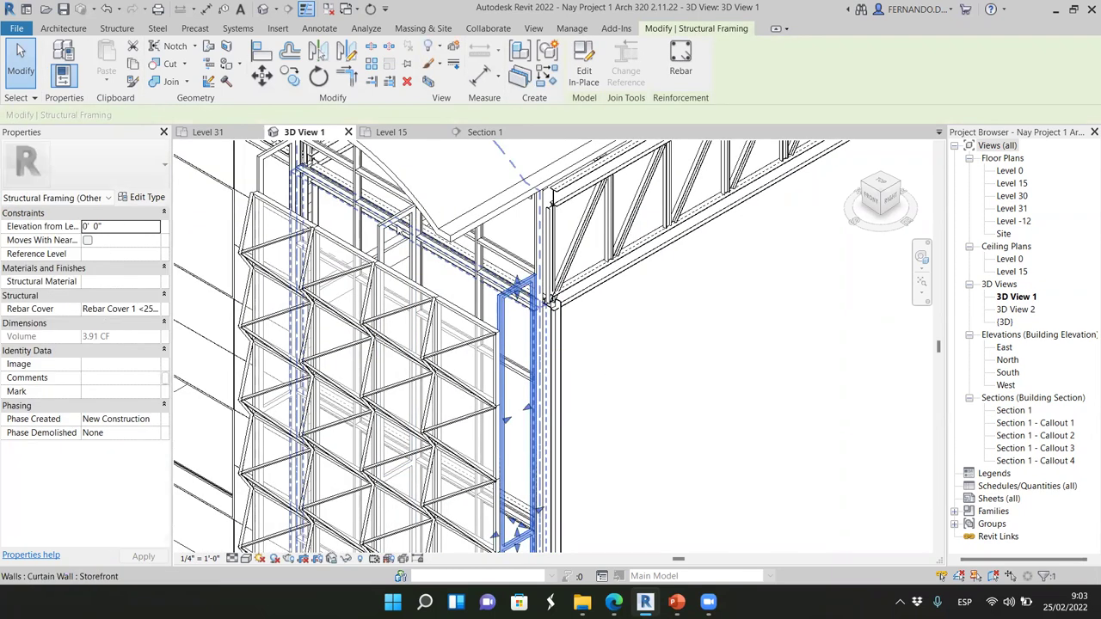
left_click(275, 284)
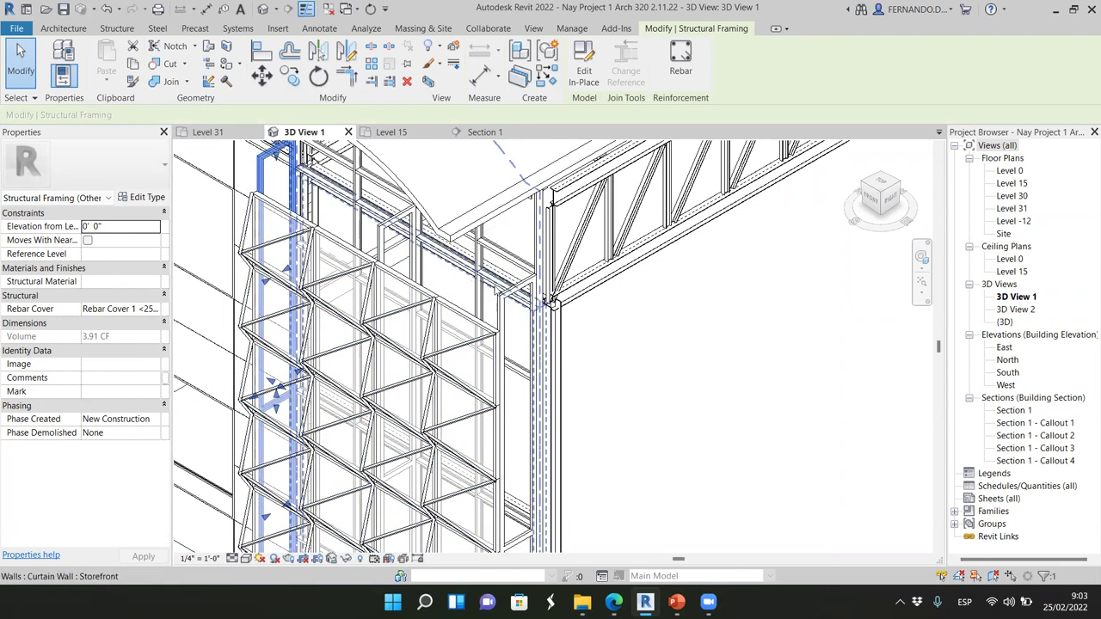
scroll(512, 283, "up", 2)
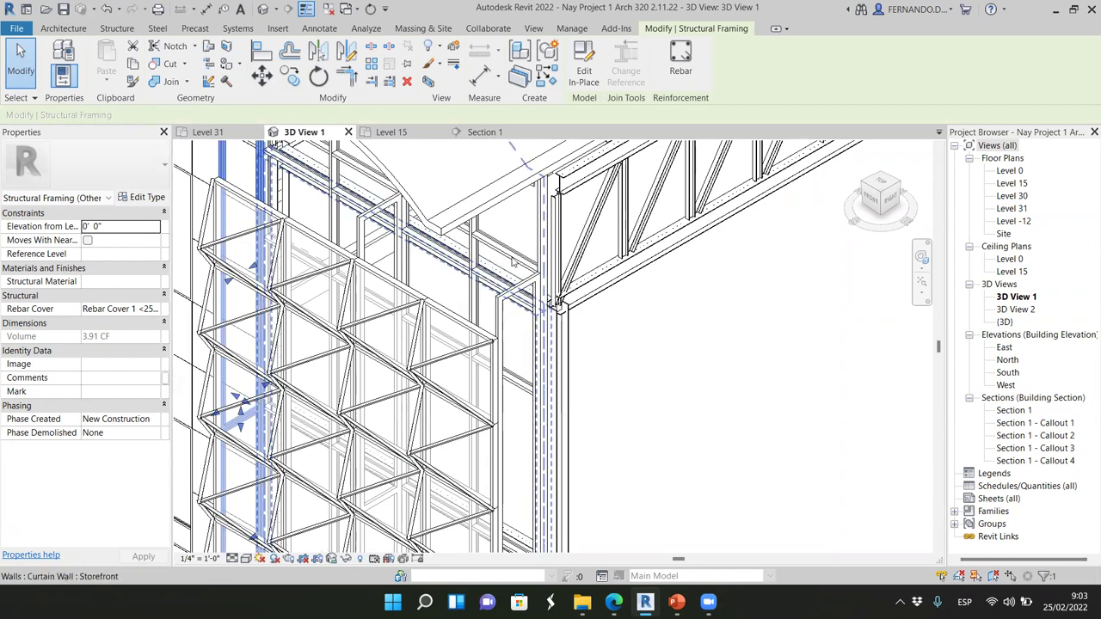
scroll(513, 262, "up", 2)
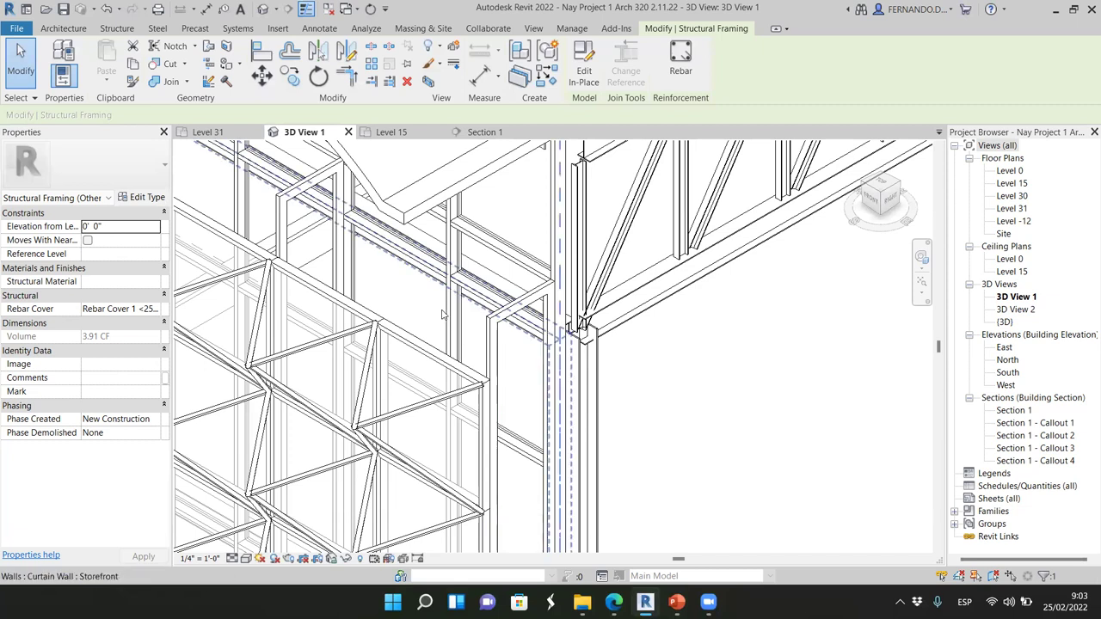
scroll(462, 329, "down", 6)
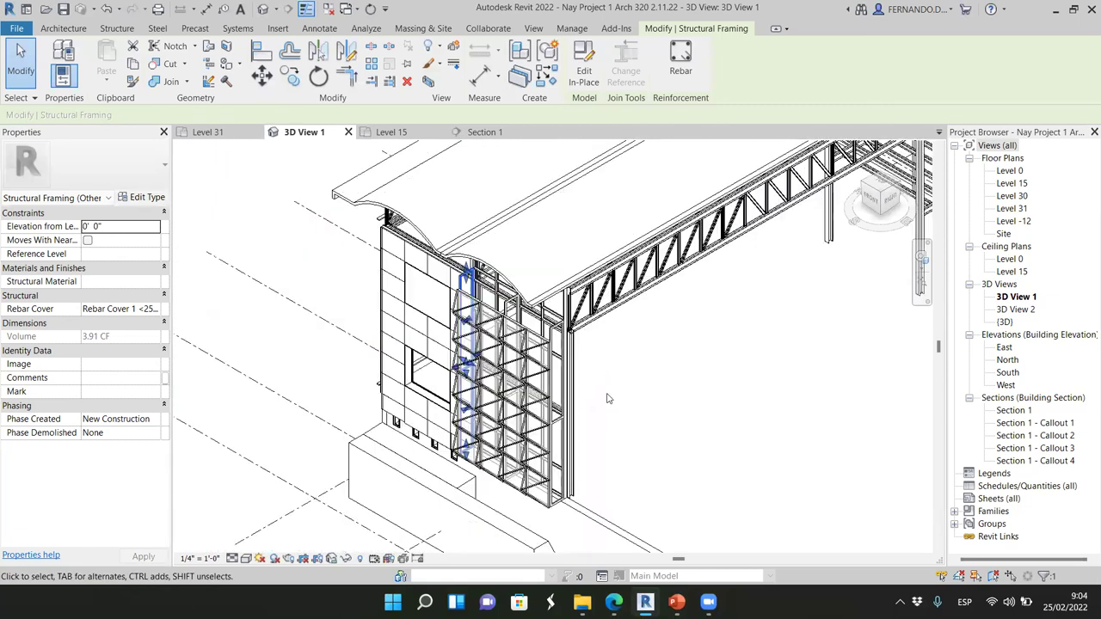
left_click(626, 426)
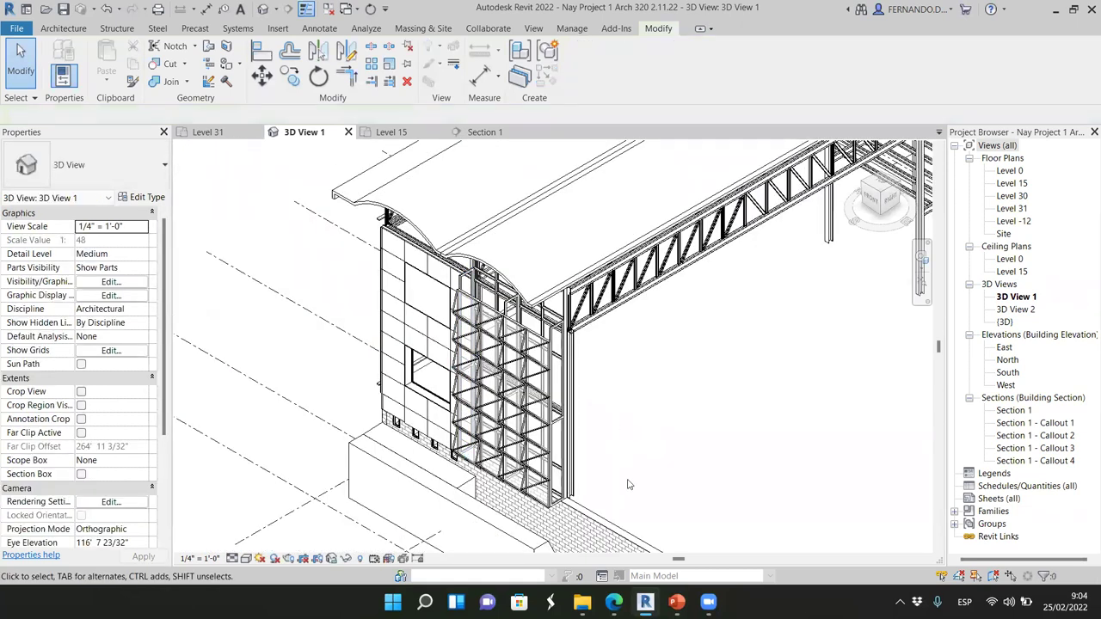